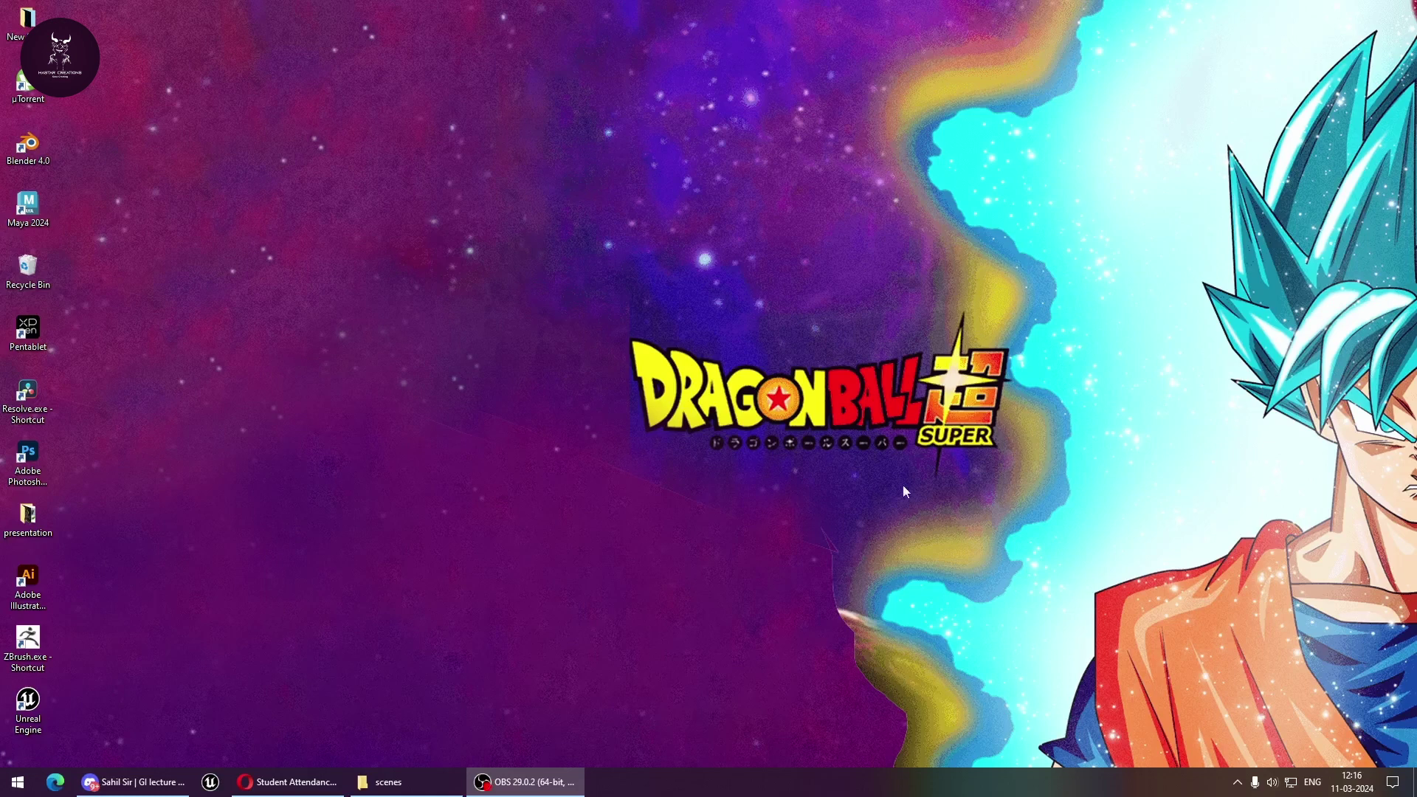
Launch Maya 2024 from the desktop shortcut and start a new empty scene
{"action": "left_click", "coordinate": [861, 483]}
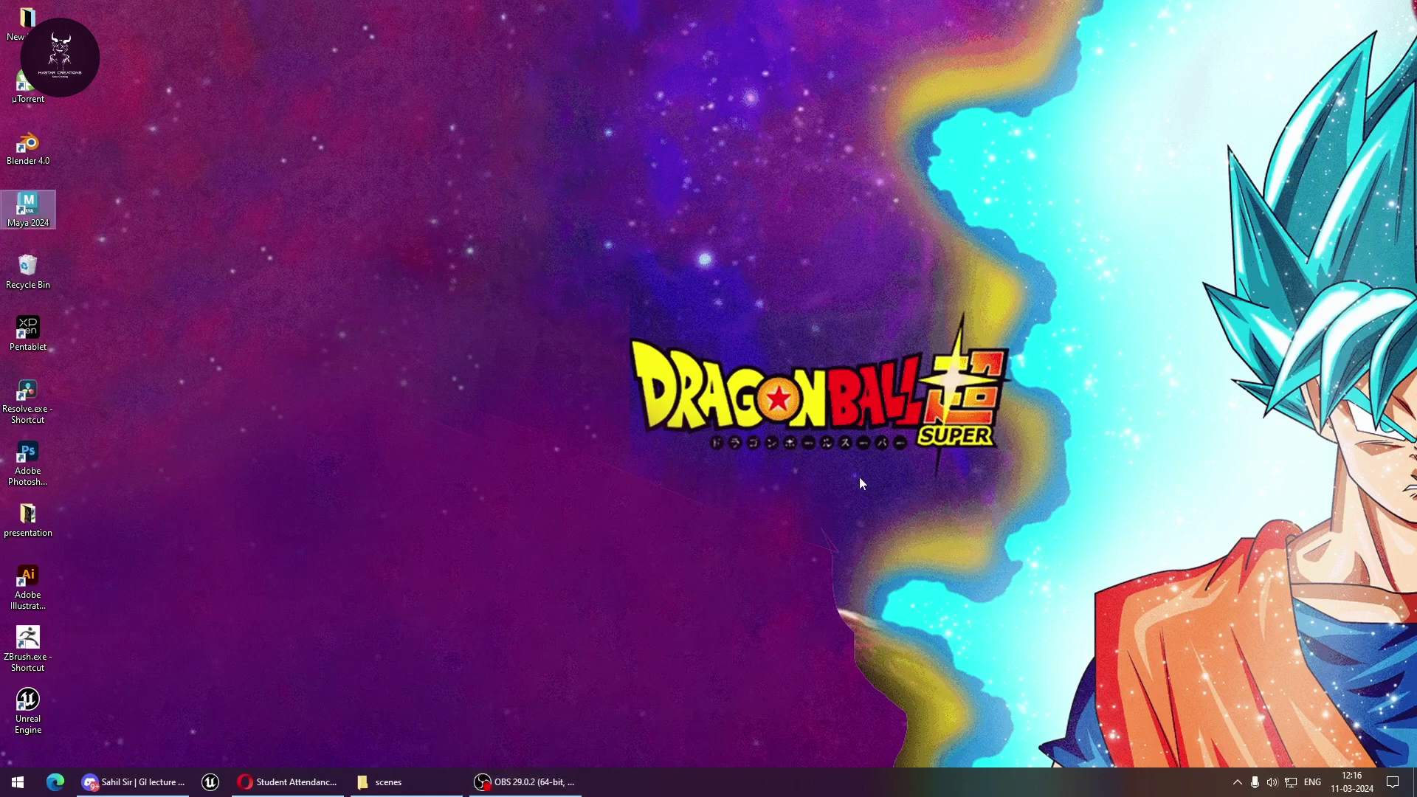
{"action": "double_click", "coordinate": [39, 206]}
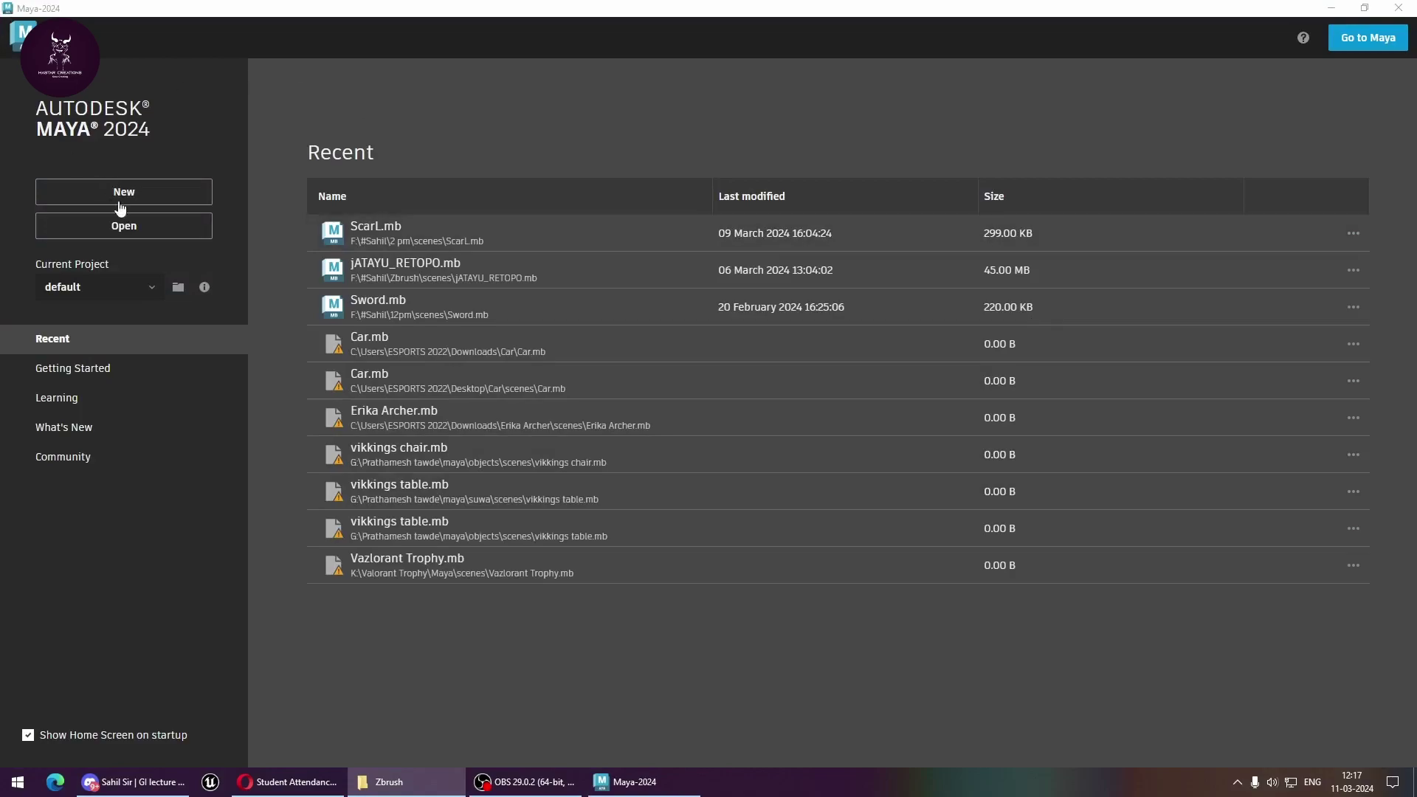
{"action": "left_click", "coordinate": [120, 198]}
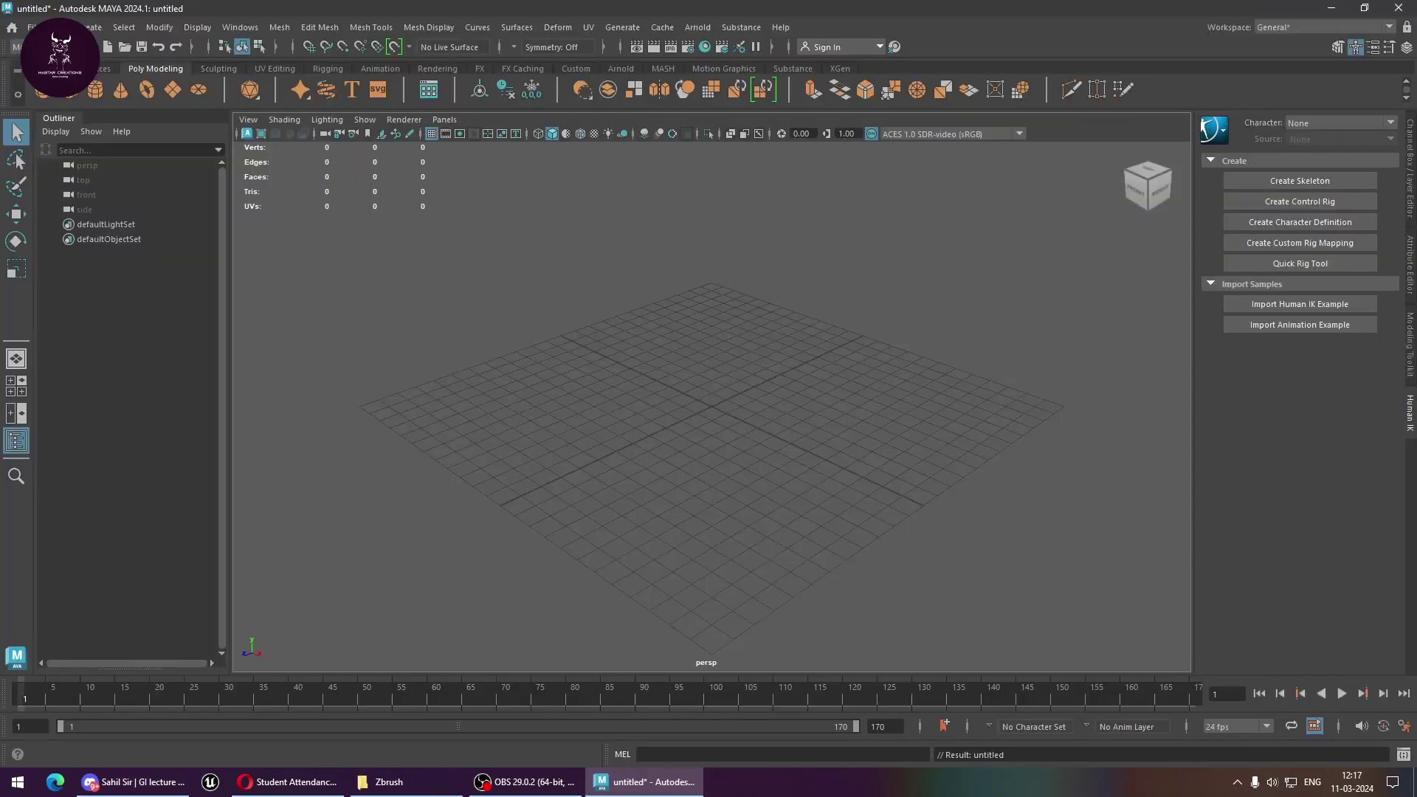
Import Jatayu_high.fbx into the viewport and scale the creature up
{"action": "left_click_drag", "start_coordinate": [954, 490], "coordinate": [582, 462]}
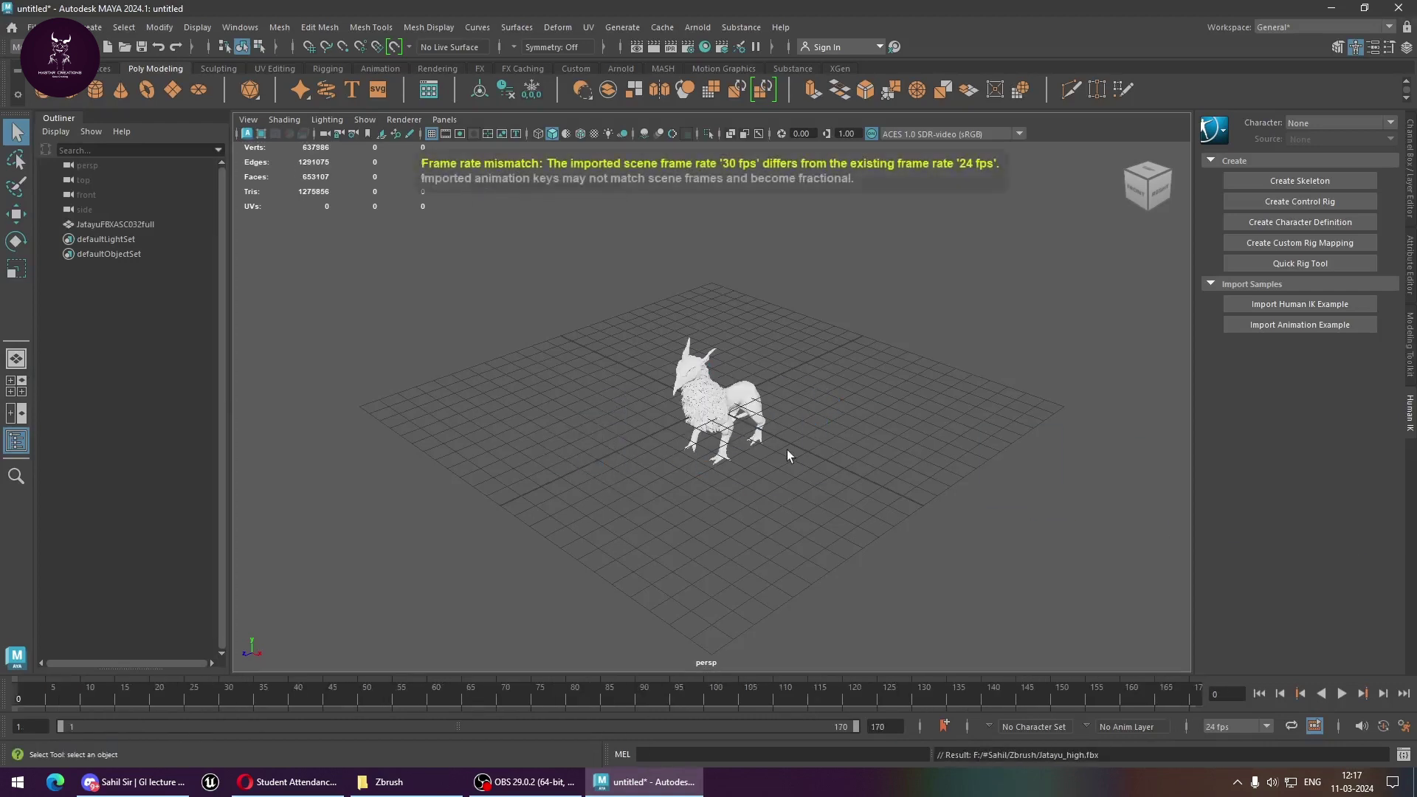
{"action": "key", "text": "w"}
{"action": "left_click", "coordinate": [686, 413]}
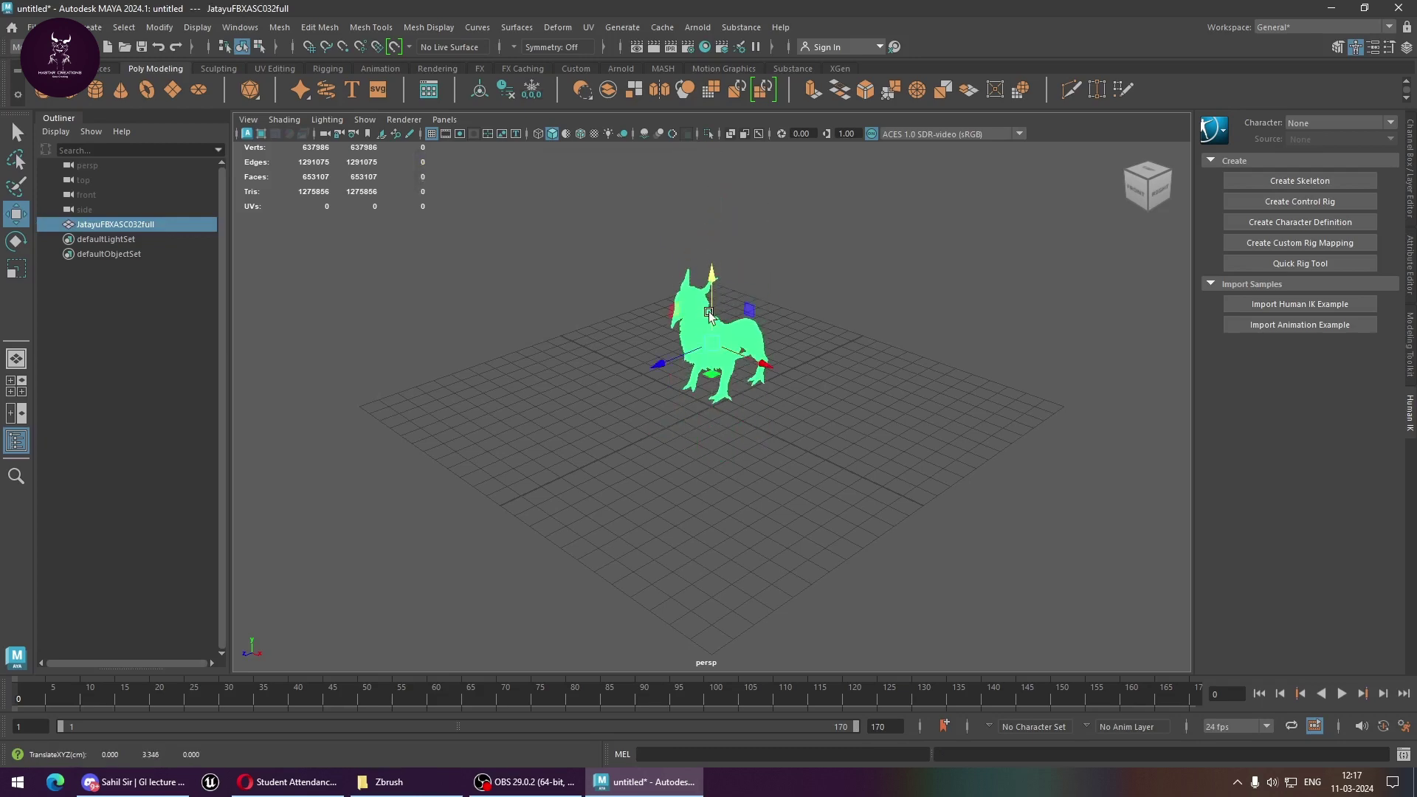
{"action": "key", "text": "r"}
{"action": "left_click_drag", "start_coordinate": [712, 330], "coordinate": [797, 337]}
Raise the creature above the grid and move it off to the left
{"action": "key", "text": "w"}
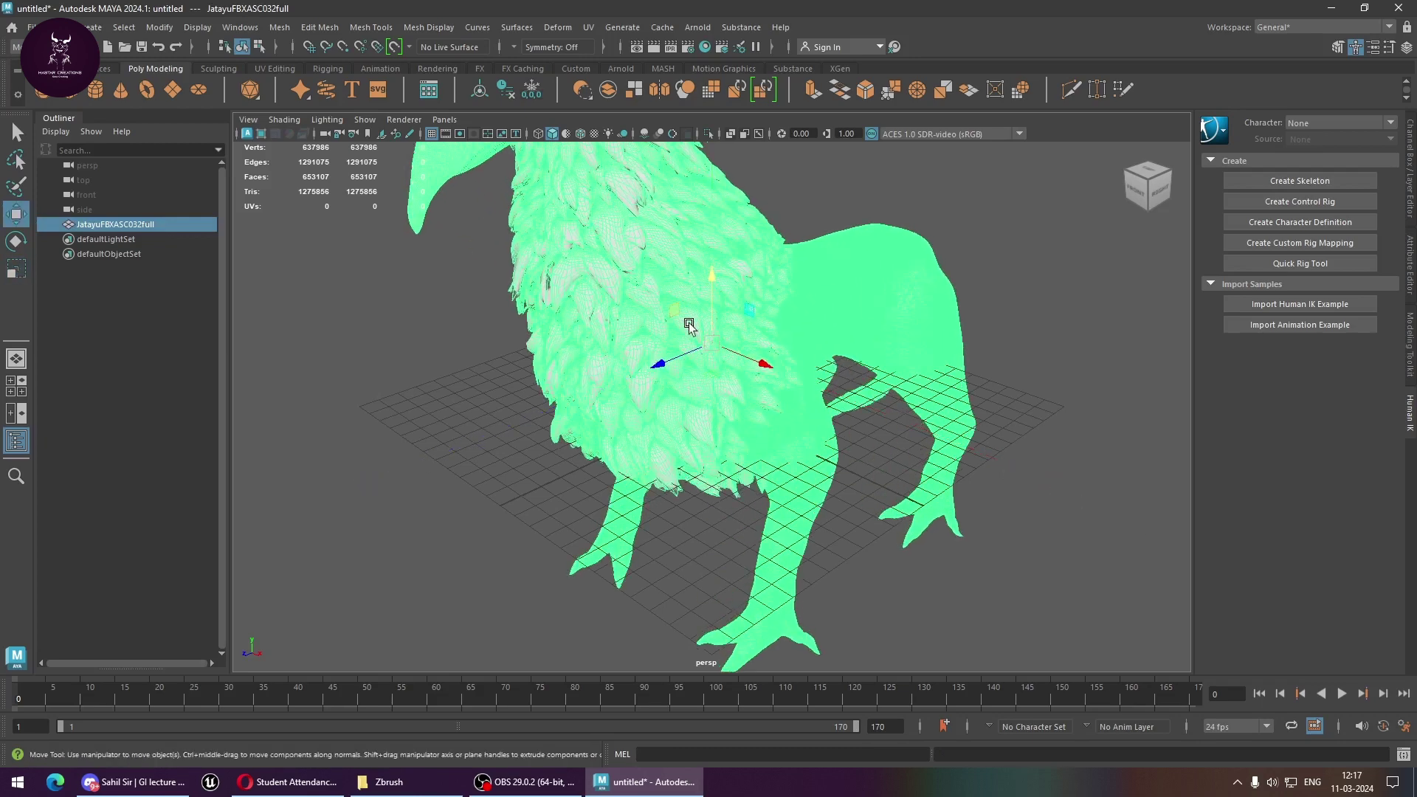
{"action": "left_click_drag", "start_coordinate": [712, 307], "coordinate": [726, 92]}
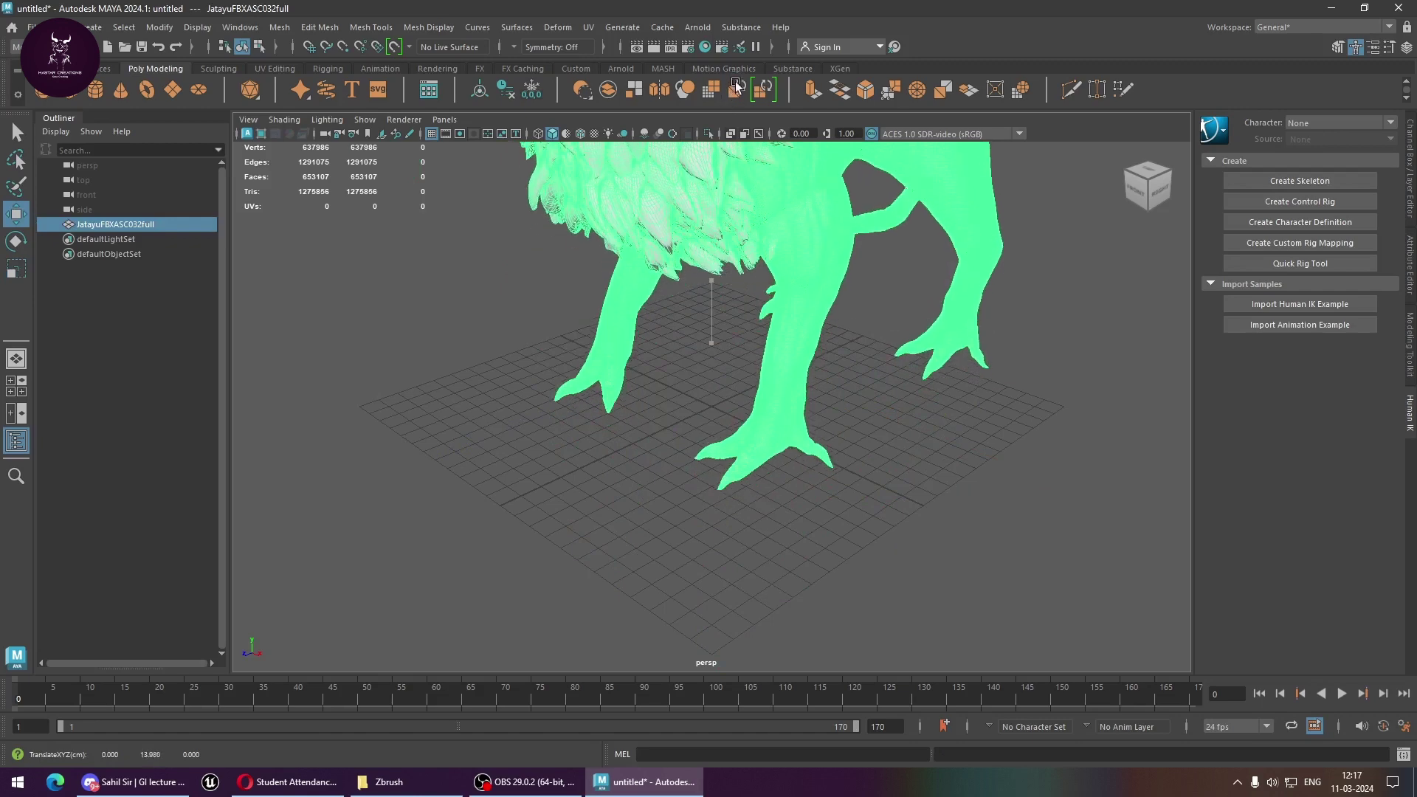
{"action": "right_click_drag", "start_coordinate": [1019, 402], "coordinate": [888, 418], "text": "alt"}
{"action": "left_click_drag", "start_coordinate": [887, 418], "coordinate": [999, 496], "text": "alt"}
{"action": "left_click", "coordinate": [906, 467]}
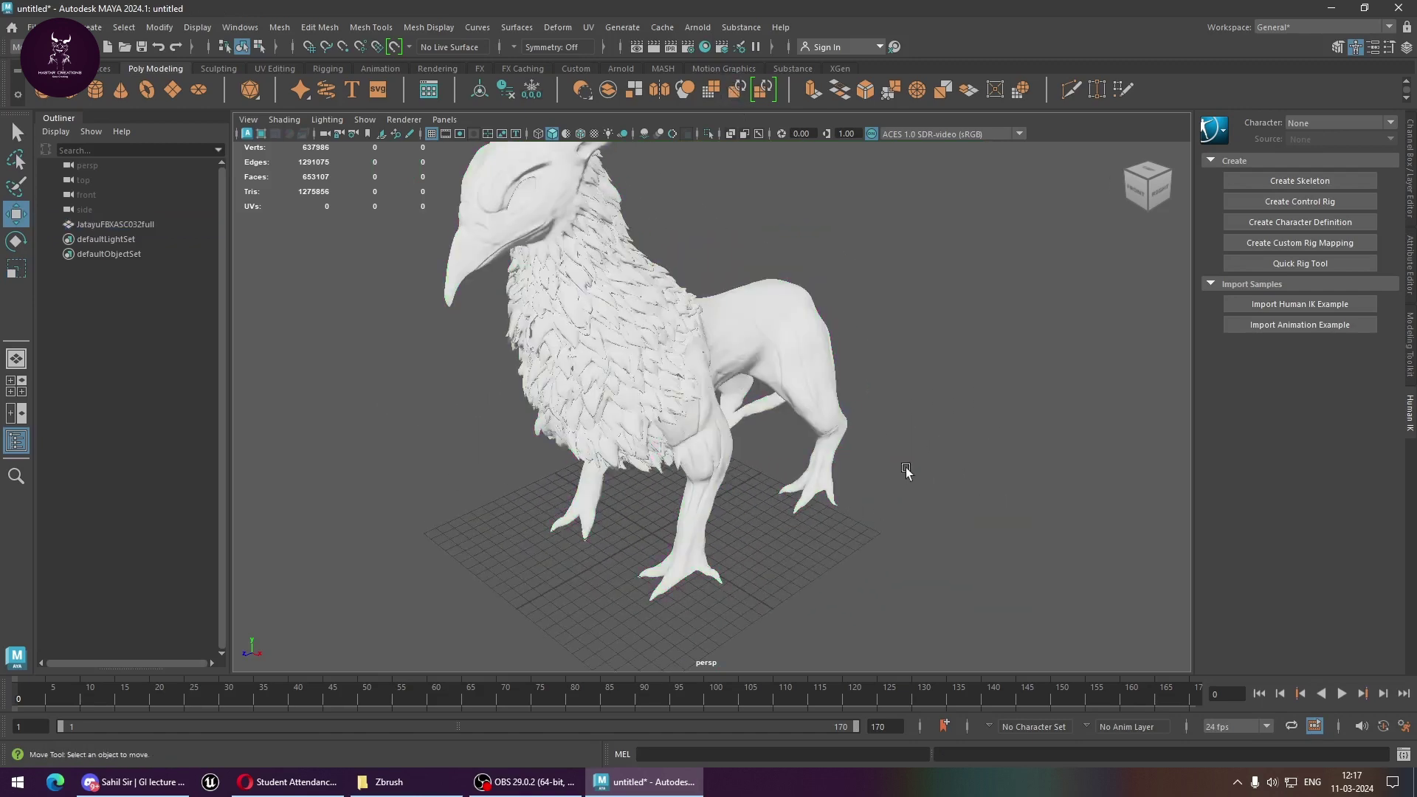
{"action": "mouse_move", "coordinate": [905, 467]}
{"action": "left_mouse_down", "text": "alt"}
{"action": "mouse_move", "coordinate": [865, 418]}
{"action": "mouse_move", "coordinate": [914, 405]}
{"action": "left_mouse_up", "text": "alt"}
{"action": "left_click", "coordinate": [740, 326]}
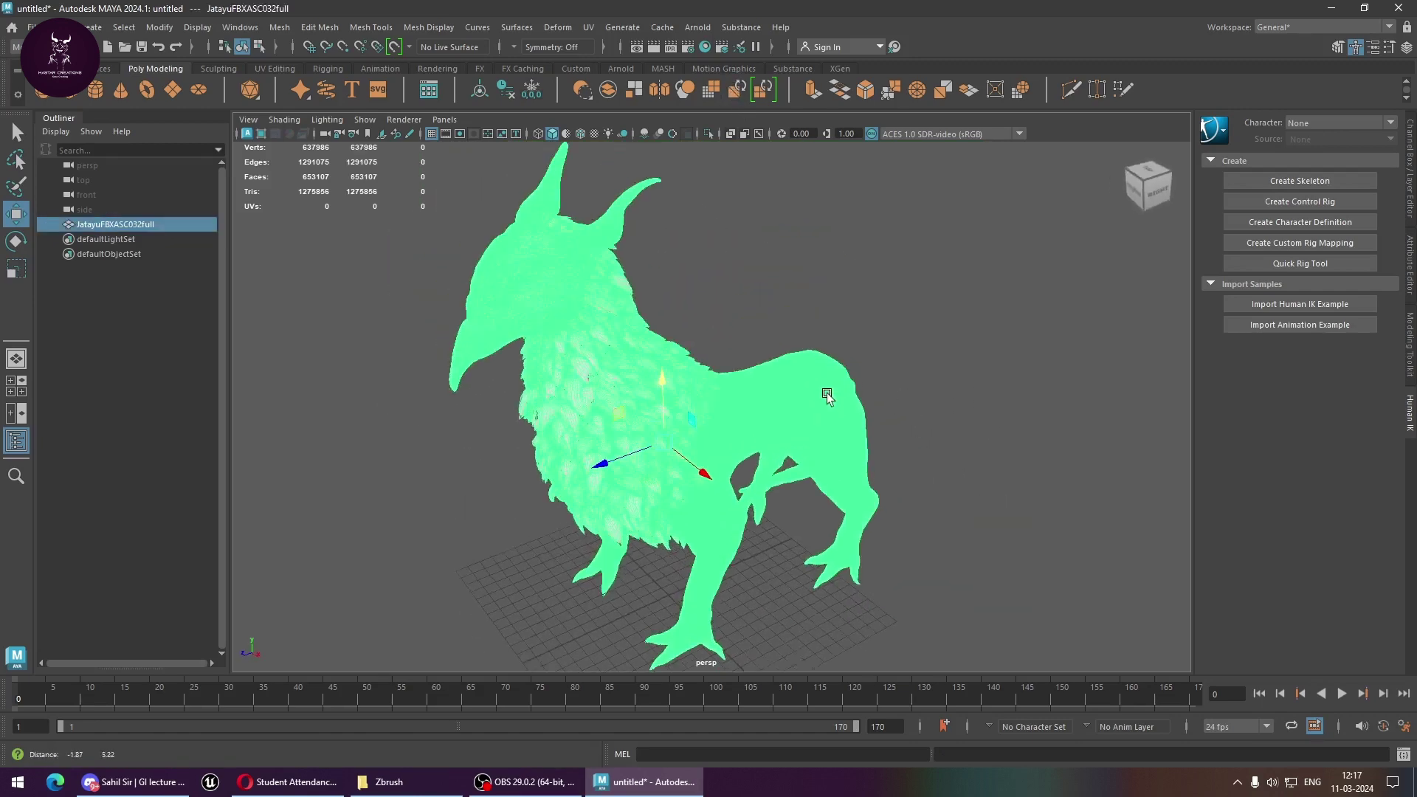
{"action": "mouse_move", "coordinate": [740, 326]}
{"action": "right_mouse_down", "text": "alt"}
{"action": "mouse_move", "coordinate": [858, 386]}
{"action": "mouse_move", "coordinate": [861, 426]}
{"action": "right_mouse_up", "text": "alt"}
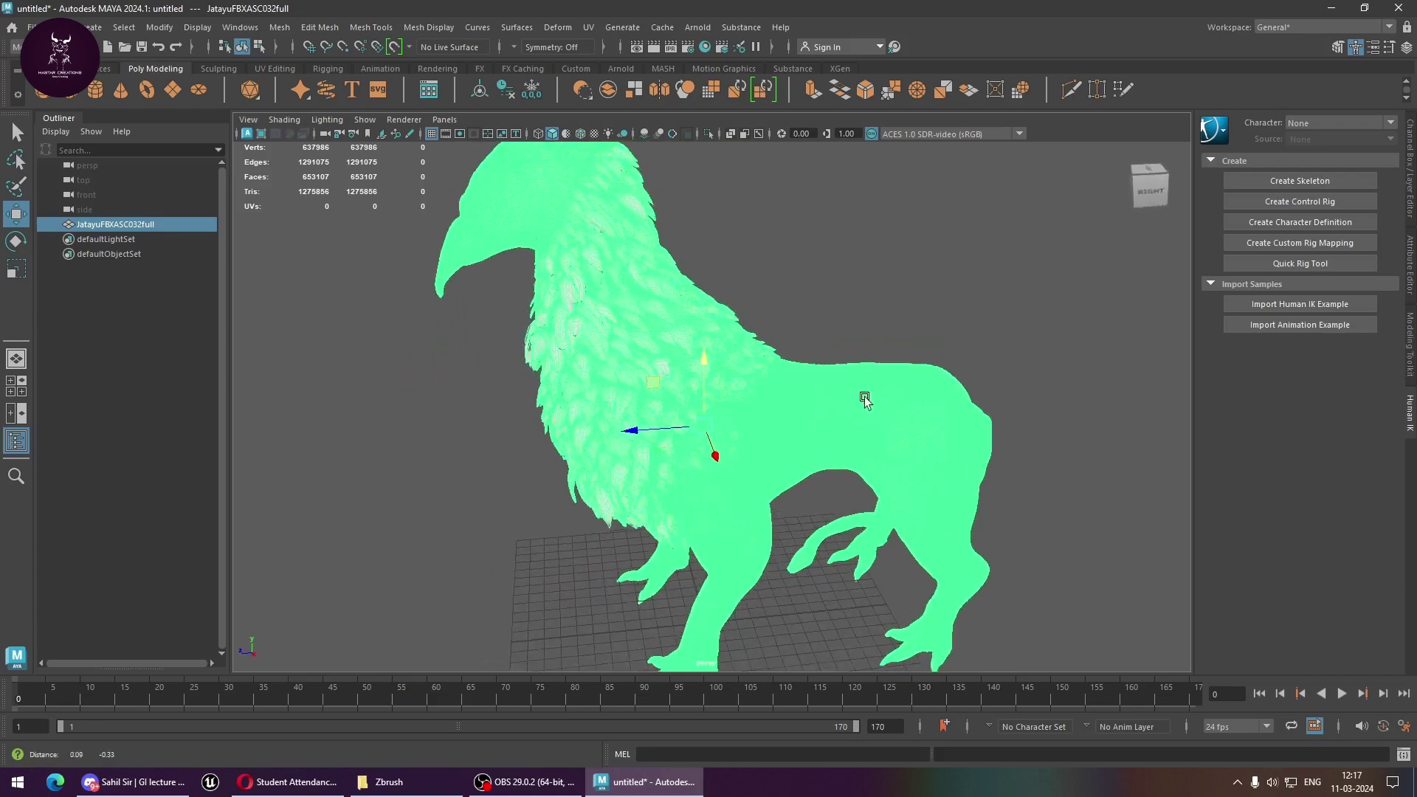
{"action": "left_click_drag", "start_coordinate": [860, 396], "coordinate": [767, 466], "text": "alt"}
{"action": "left_click_drag", "start_coordinate": [793, 384], "coordinate": [594, 365]}
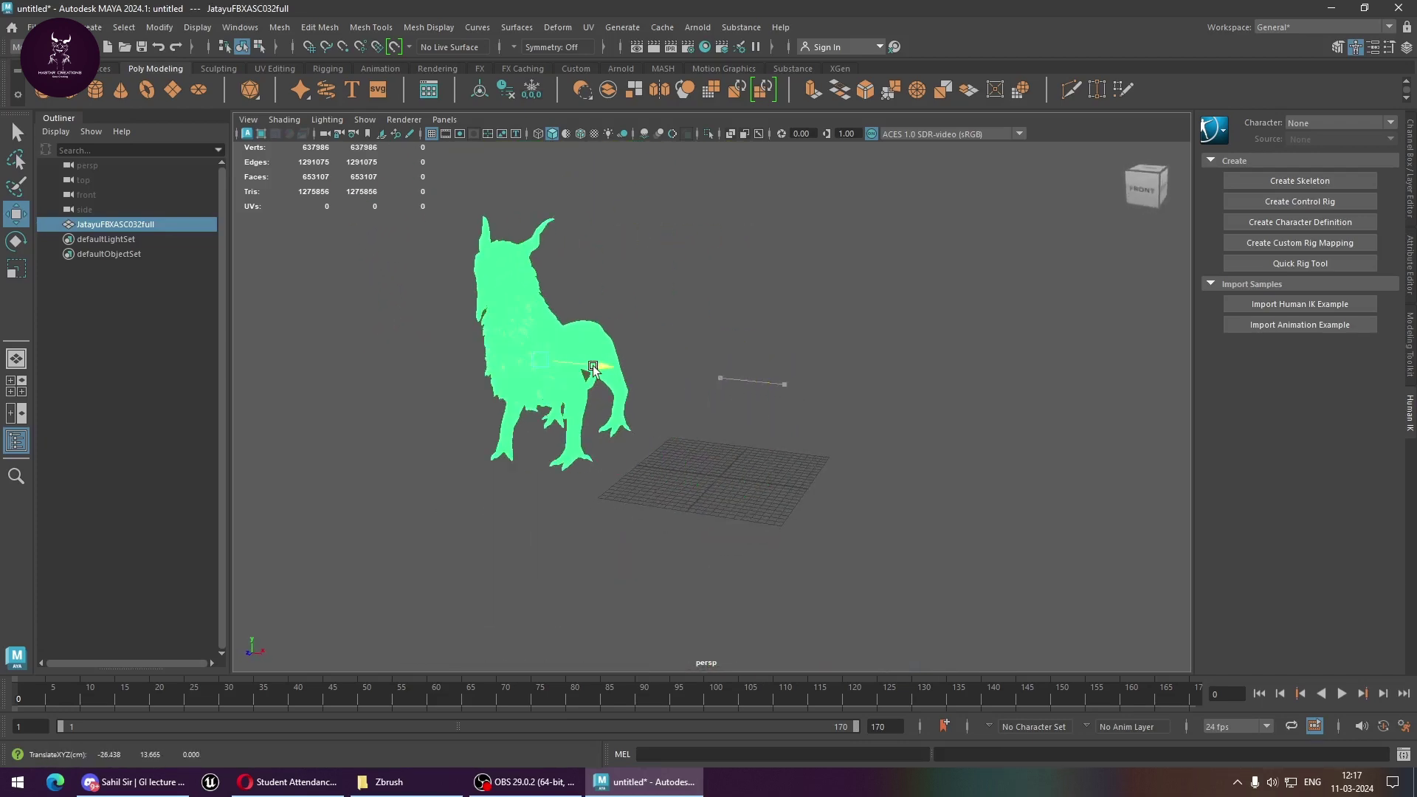
Duplicate the creature with Ctrl+D and hide the original JatayuFBXASC032full mesh
{"action": "key", "text": "ctrl+d"}
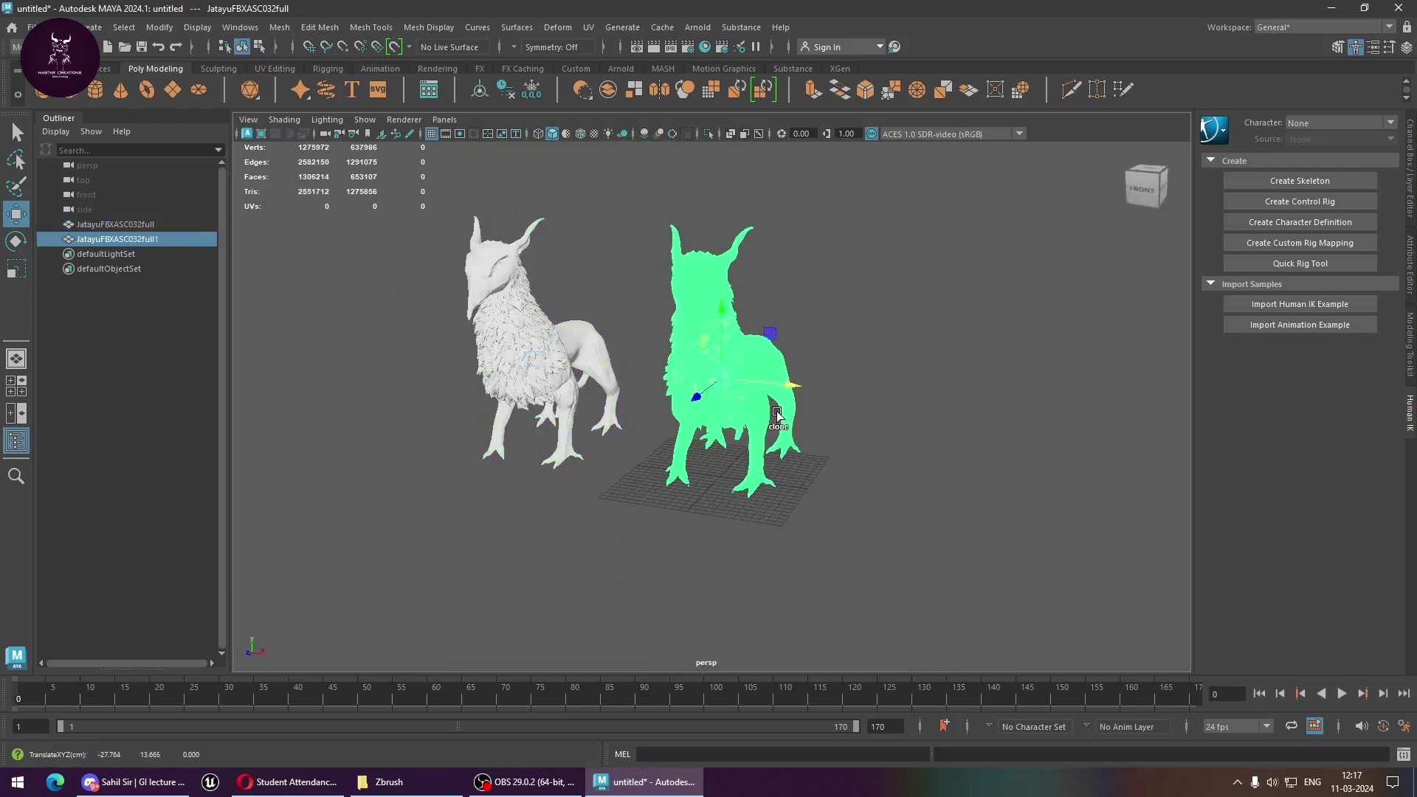
{"action": "mouse_move", "coordinate": [786, 415]}
{"action": "left_mouse_down", "text": "alt"}
{"action": "mouse_move", "coordinate": [736, 497]}
{"action": "mouse_move", "coordinate": [745, 413]}
{"action": "left_mouse_up", "text": "alt"}
{"action": "left_click", "coordinate": [743, 411]}
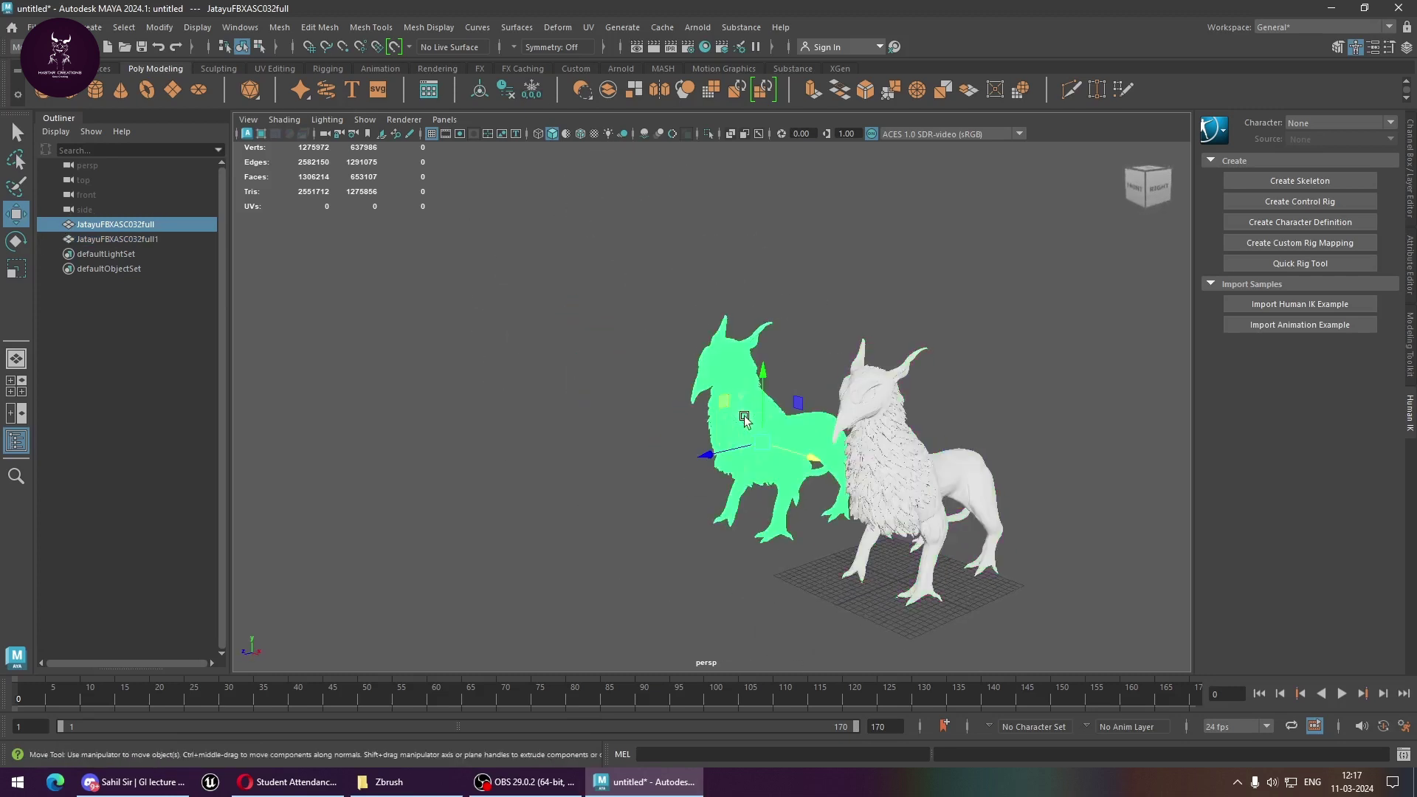
{"action": "key", "text": "ctrl+h"}
Zoom in on the copy's head and switch the mesh to face selection
{"action": "right_click_drag", "start_coordinate": [892, 382], "coordinate": [816, 431], "text": "alt"}
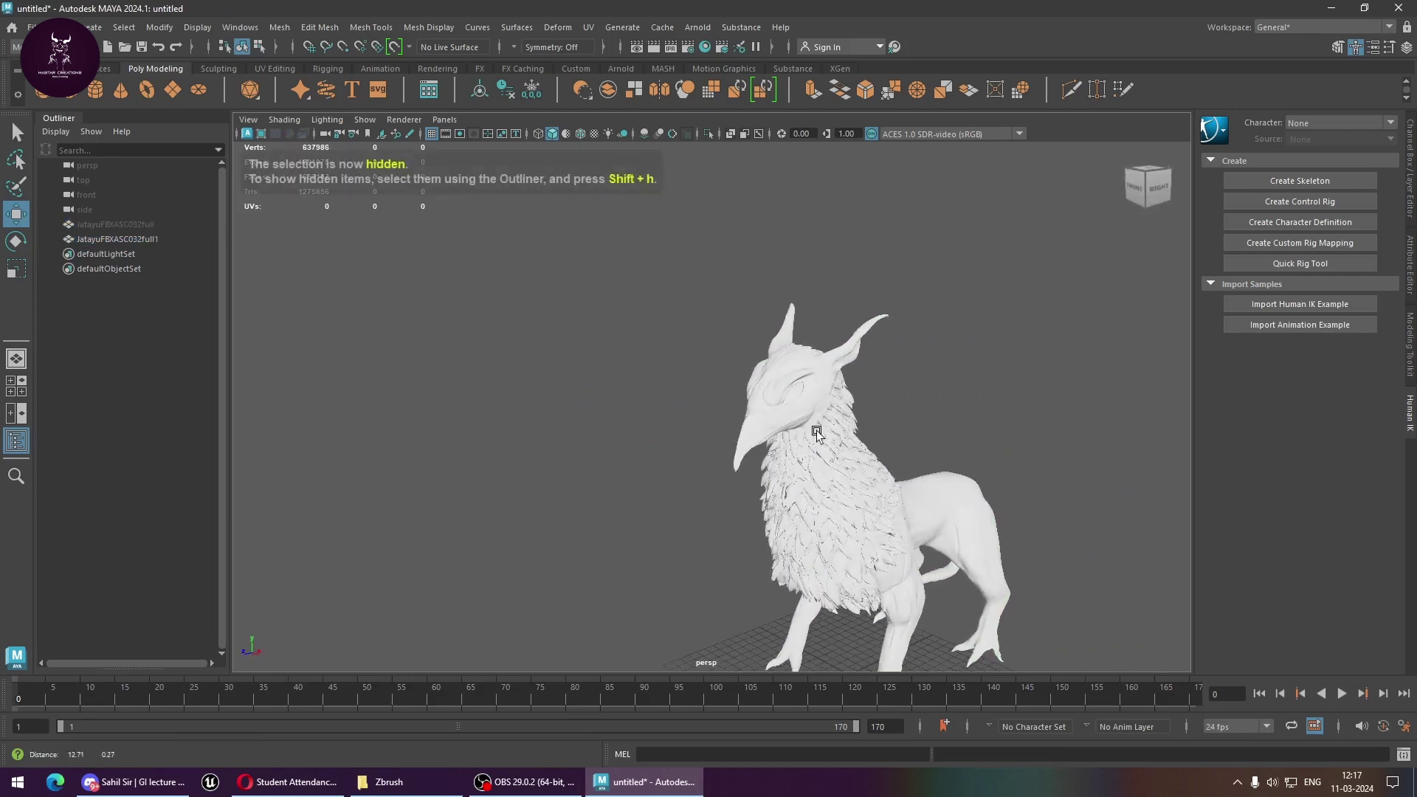
{"action": "left_click_drag", "start_coordinate": [816, 431], "coordinate": [712, 405], "text": "alt"}
{"action": "right_click_drag", "start_coordinate": [713, 405], "coordinate": [954, 441], "text": "alt"}
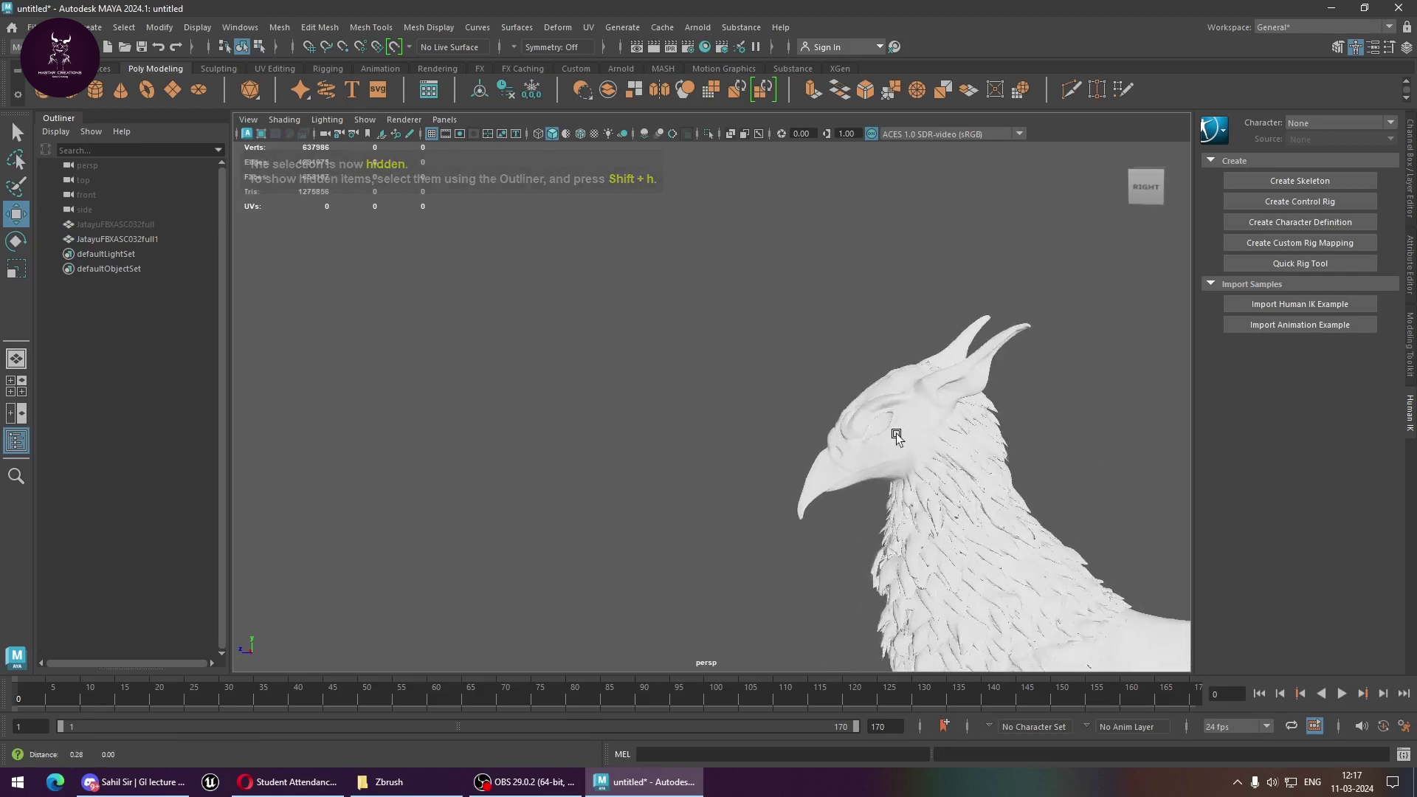
{"action": "scroll", "coordinate": [836, 408], "scroll_direction": "up", "scroll_amount": 5}
{"action": "left_click_drag", "start_coordinate": [863, 405], "coordinate": [827, 398], "text": "alt"}
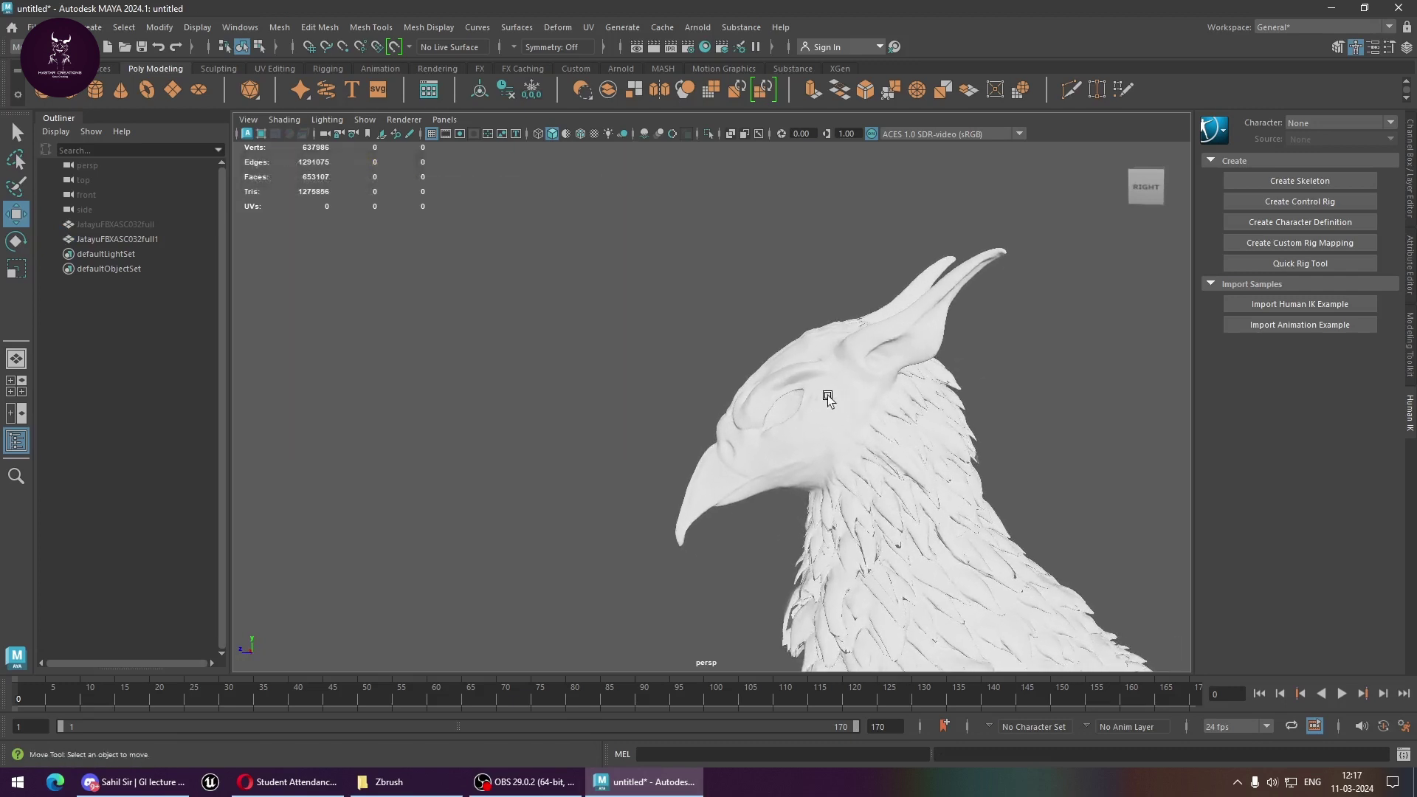
{"action": "mouse_move", "coordinate": [1043, 237]}
{"action": "left_mouse_down", "text": "alt"}
{"action": "mouse_move", "coordinate": [997, 238]}
{"action": "mouse_move", "coordinate": [625, 467]}
{"action": "left_mouse_up", "text": "alt"}
{"action": "right_click_drag", "start_coordinate": [865, 345], "coordinate": [868, 398]}
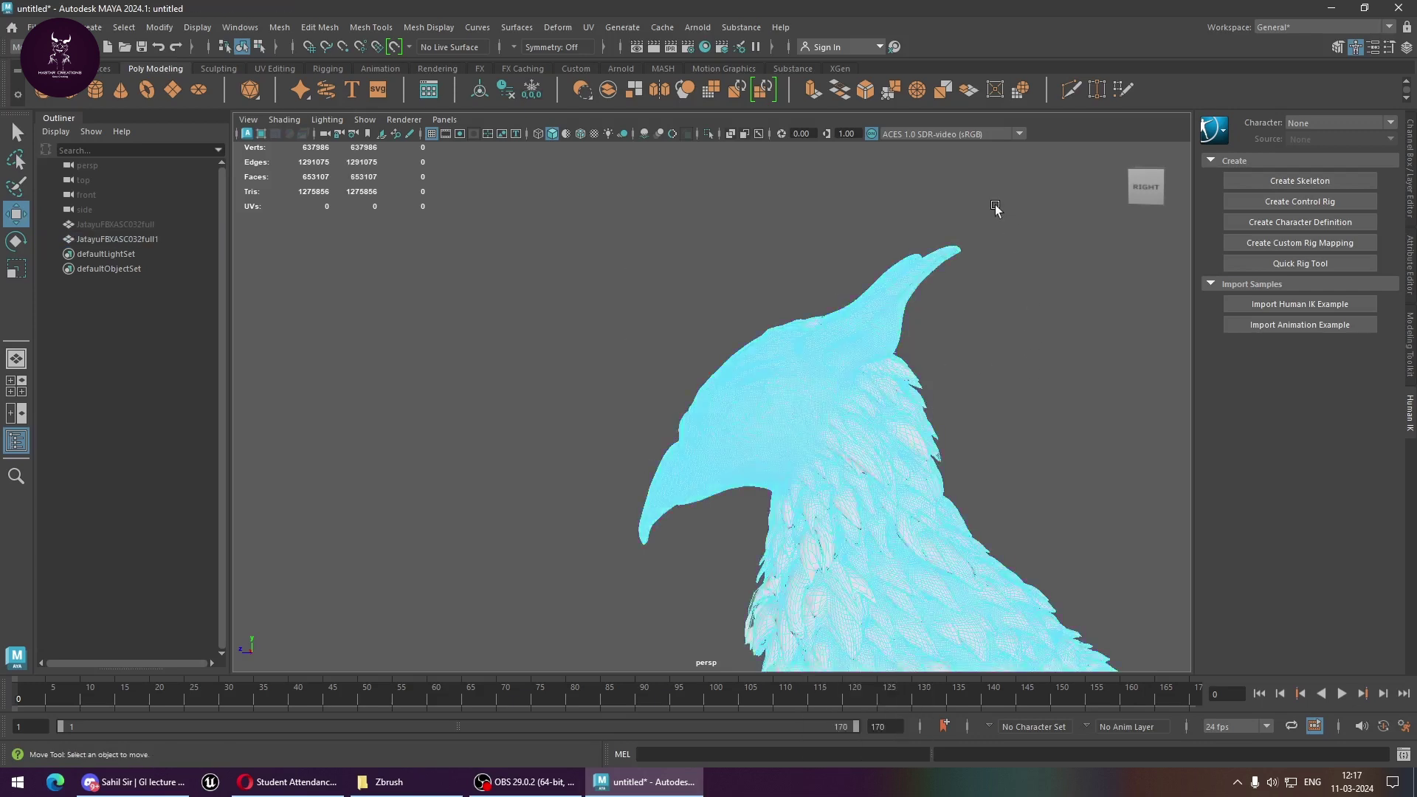
{"action": "mouse_move", "coordinate": [995, 208]}
{"action": "left_mouse_down"}
{"action": "mouse_move", "coordinate": [897, 254]}
{"action": "mouse_move", "coordinate": [1036, 363]}
{"action": "mouse_move", "coordinate": [771, 258]}
{"action": "mouse_move", "coordinate": [800, 357]}
{"action": "mouse_move", "coordinate": [829, 370]}
{"action": "mouse_move", "coordinate": [768, 405]}
{"action": "mouse_move", "coordinate": [734, 314]}
{"action": "left_mouse_up"}
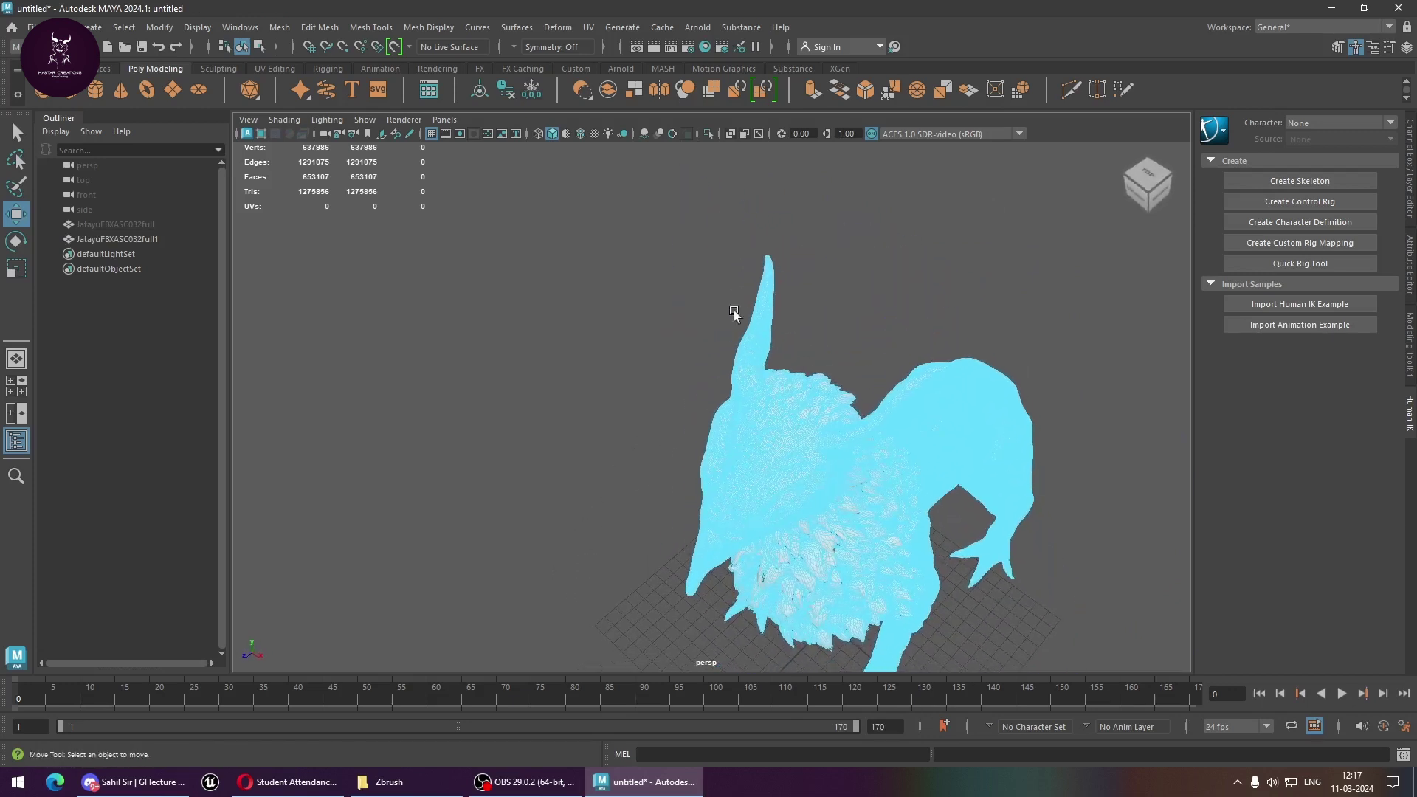
Marquee-select one horn's faces and extract them into a separate piece
{"action": "mouse_move", "coordinate": [640, 186]}
{"action": "left_mouse_down"}
{"action": "mouse_move", "coordinate": [793, 320]}
{"action": "mouse_move", "coordinate": [835, 383]}
{"action": "left_mouse_up"}
{"action": "scroll", "coordinate": [878, 422], "scroll_direction": "up", "scroll_amount": 3}
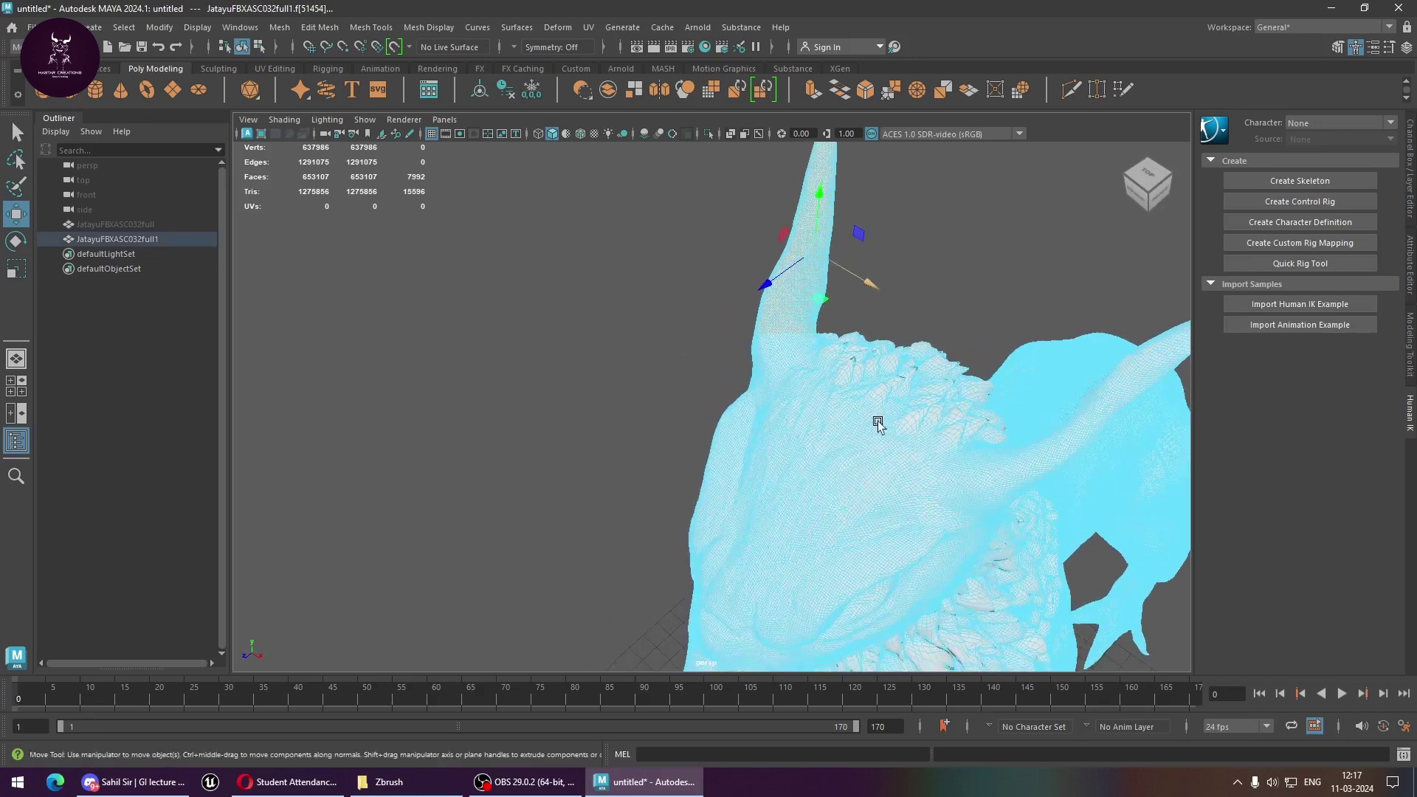
{"action": "middle_click_drag", "start_coordinate": [878, 423], "coordinate": [768, 481], "text": "alt"}
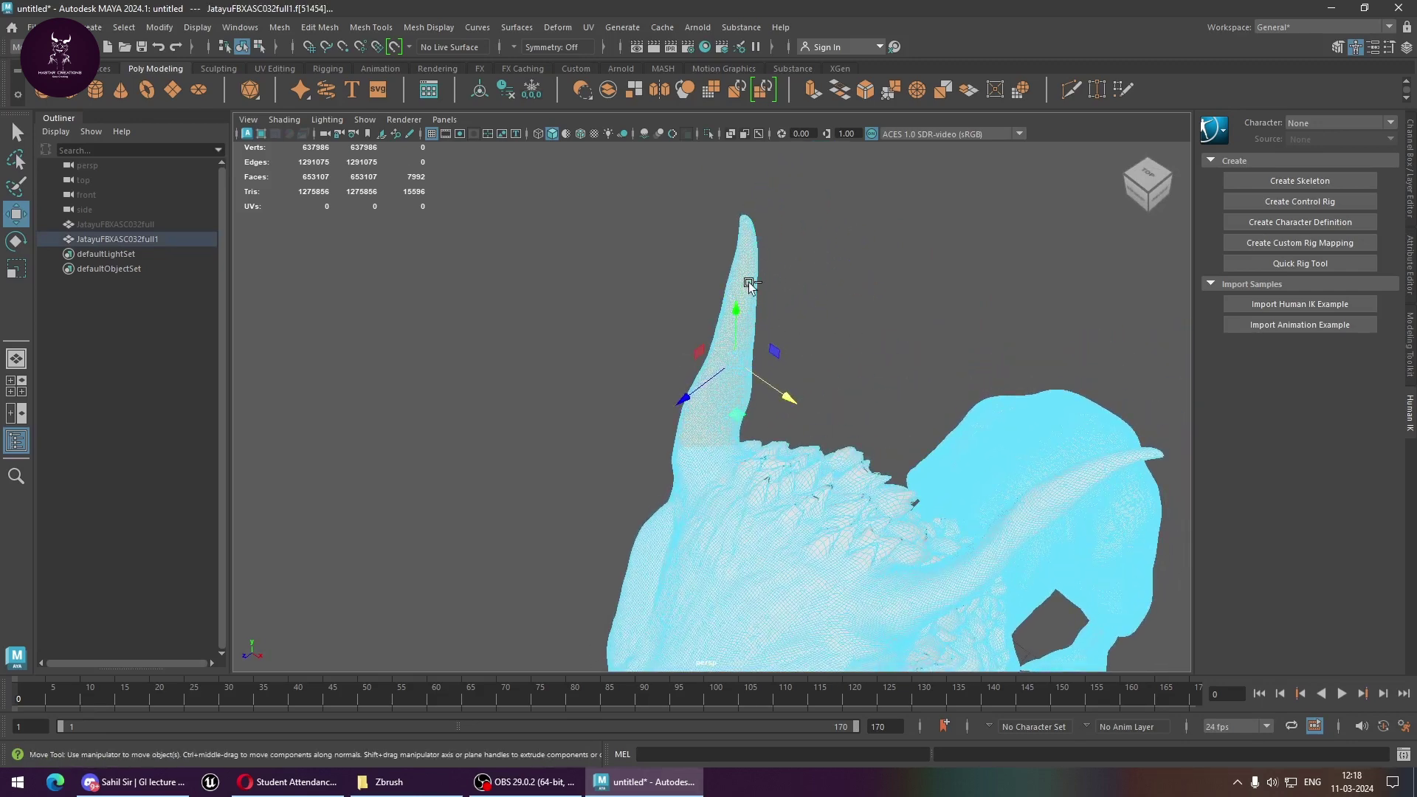
{"action": "right_click_drag", "start_coordinate": [746, 287], "coordinate": [731, 540], "text": "shift"}
Select the extracted horn as a whole object and hide it
{"action": "key", "text": "F8"}
{"action": "key", "text": "t"}
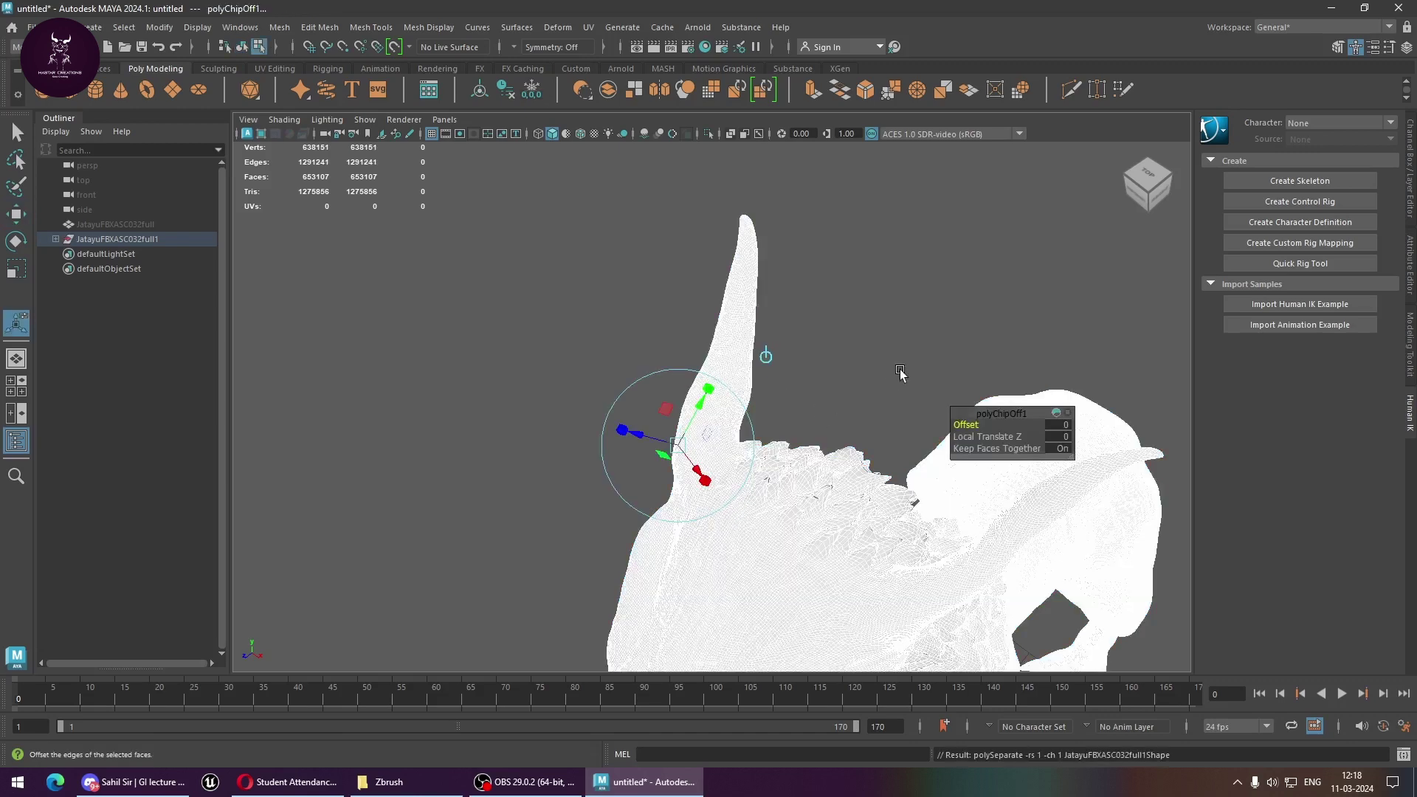
{"action": "left_click", "coordinate": [806, 367]}
{"action": "left_click", "coordinate": [745, 313]}
{"action": "left_click", "coordinate": [701, 521]}
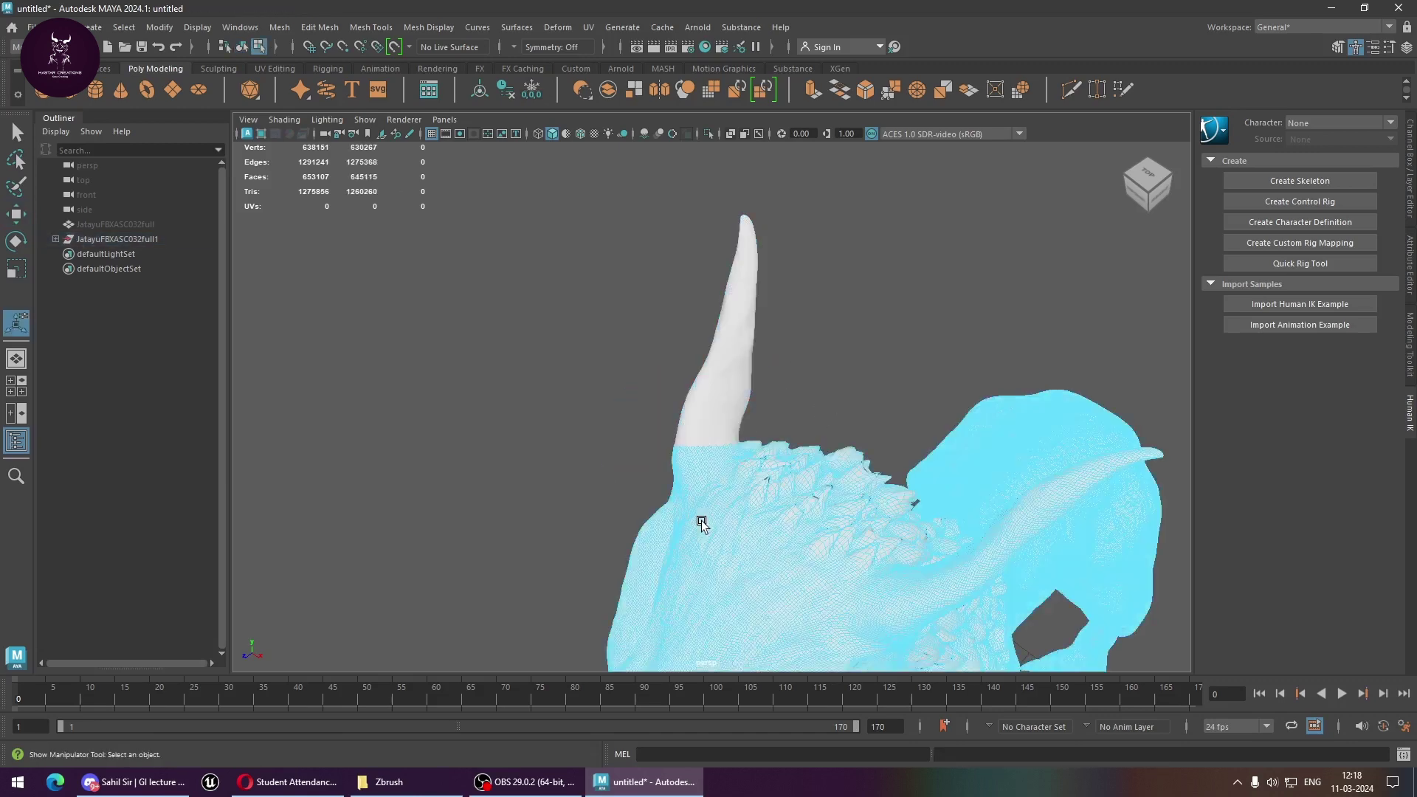
{"action": "left_click", "coordinate": [733, 374]}
{"action": "key", "text": "ctrl+h"}
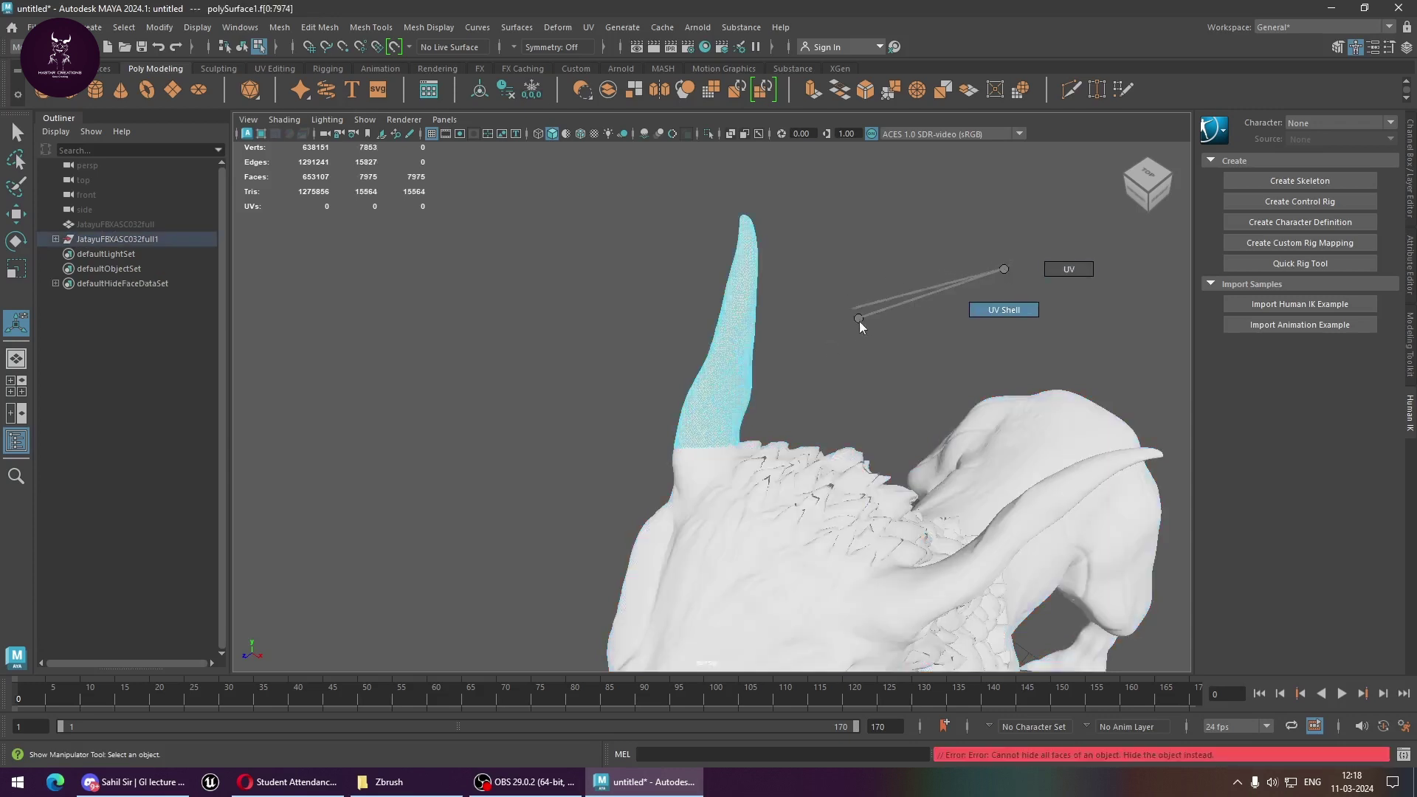
{"action": "right_click_drag", "start_coordinate": [713, 346], "coordinate": [862, 293]}
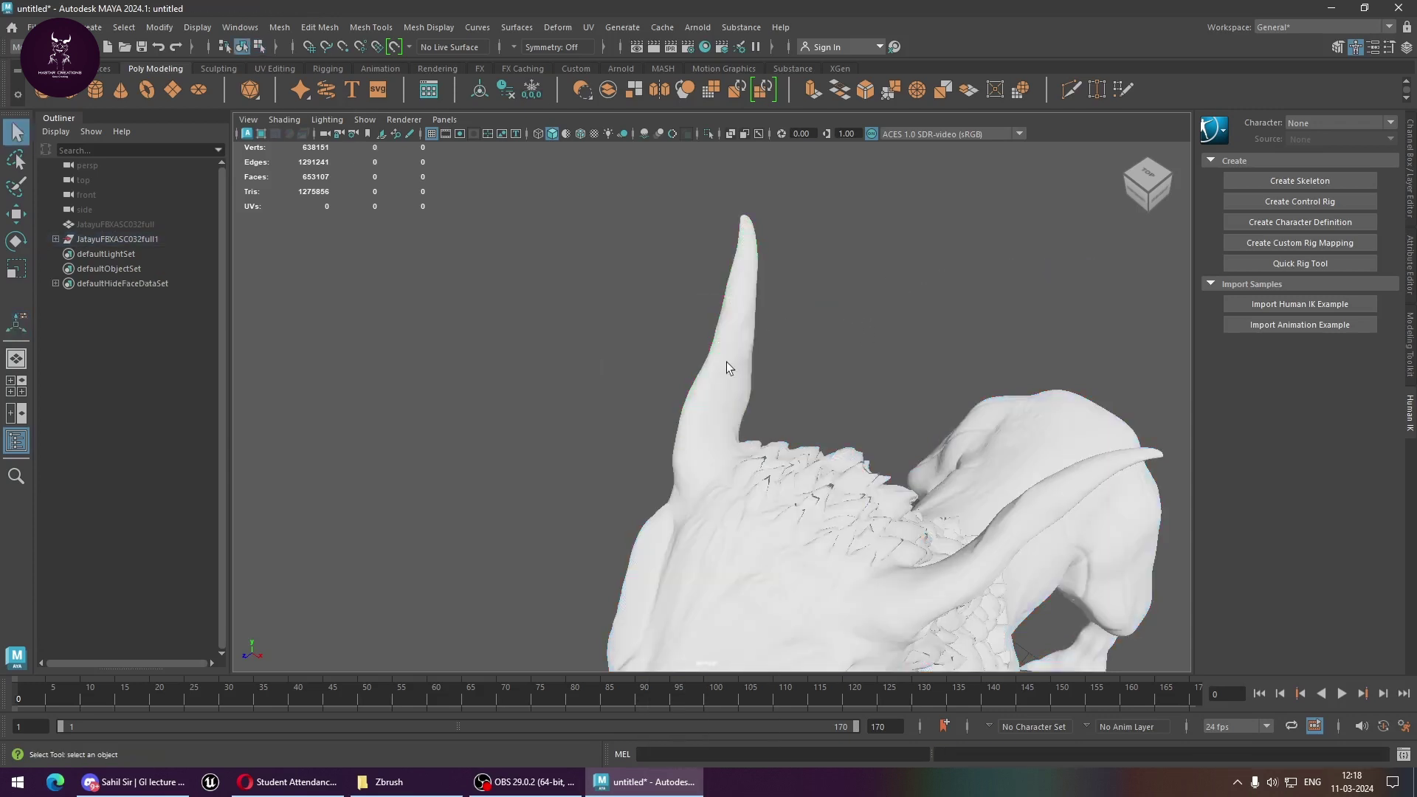
{"action": "left_click", "coordinate": [726, 362]}
{"action": "key", "text": "ctrl+h"}
Select the second horn's faces and extract them into their own mesh
{"action": "mouse_move", "coordinate": [790, 529]}
{"action": "left_mouse_down", "text": "alt"}
{"action": "mouse_move", "coordinate": [834, 504]}
{"action": "mouse_move", "coordinate": [759, 355]}
{"action": "left_mouse_up", "text": "alt"}
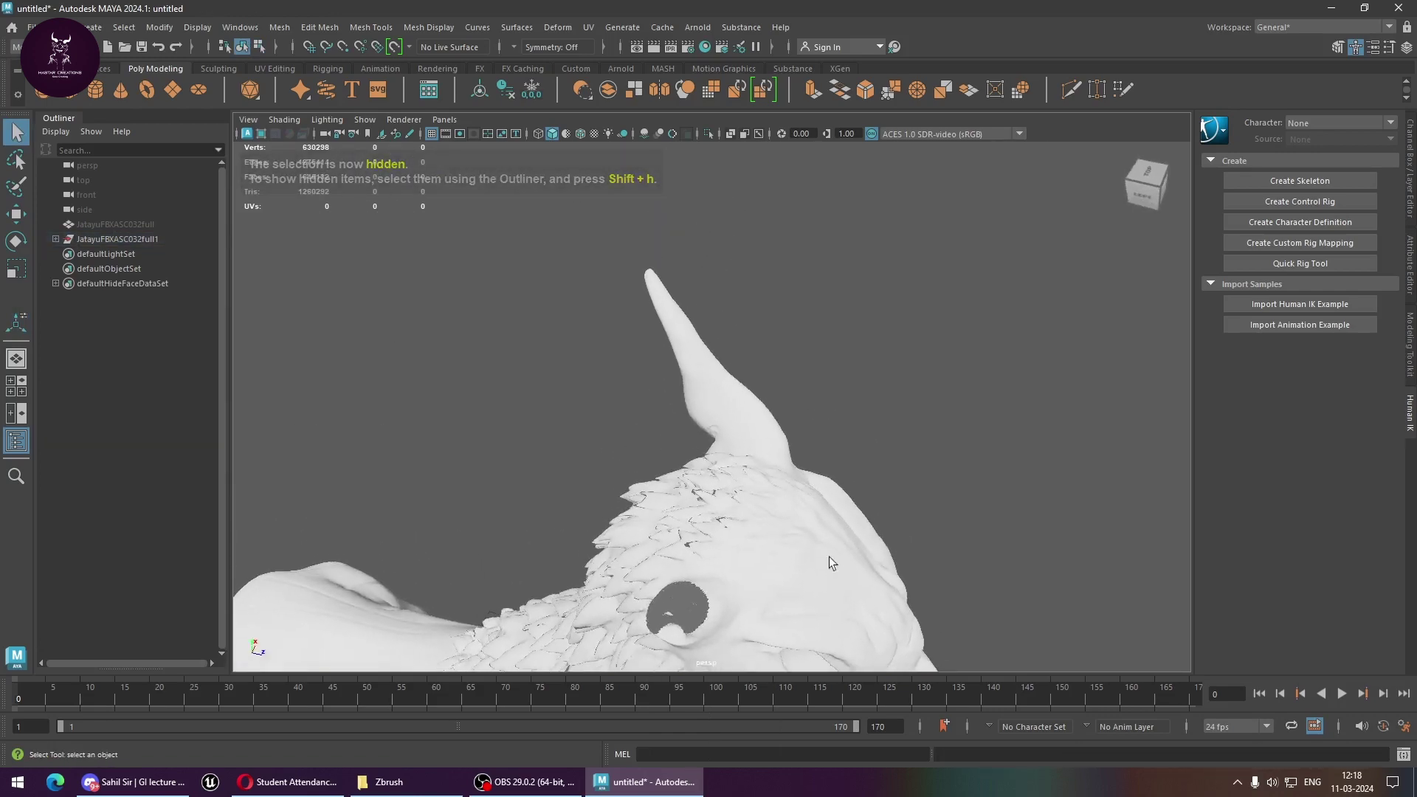
{"action": "right_click", "coordinate": [760, 355]}
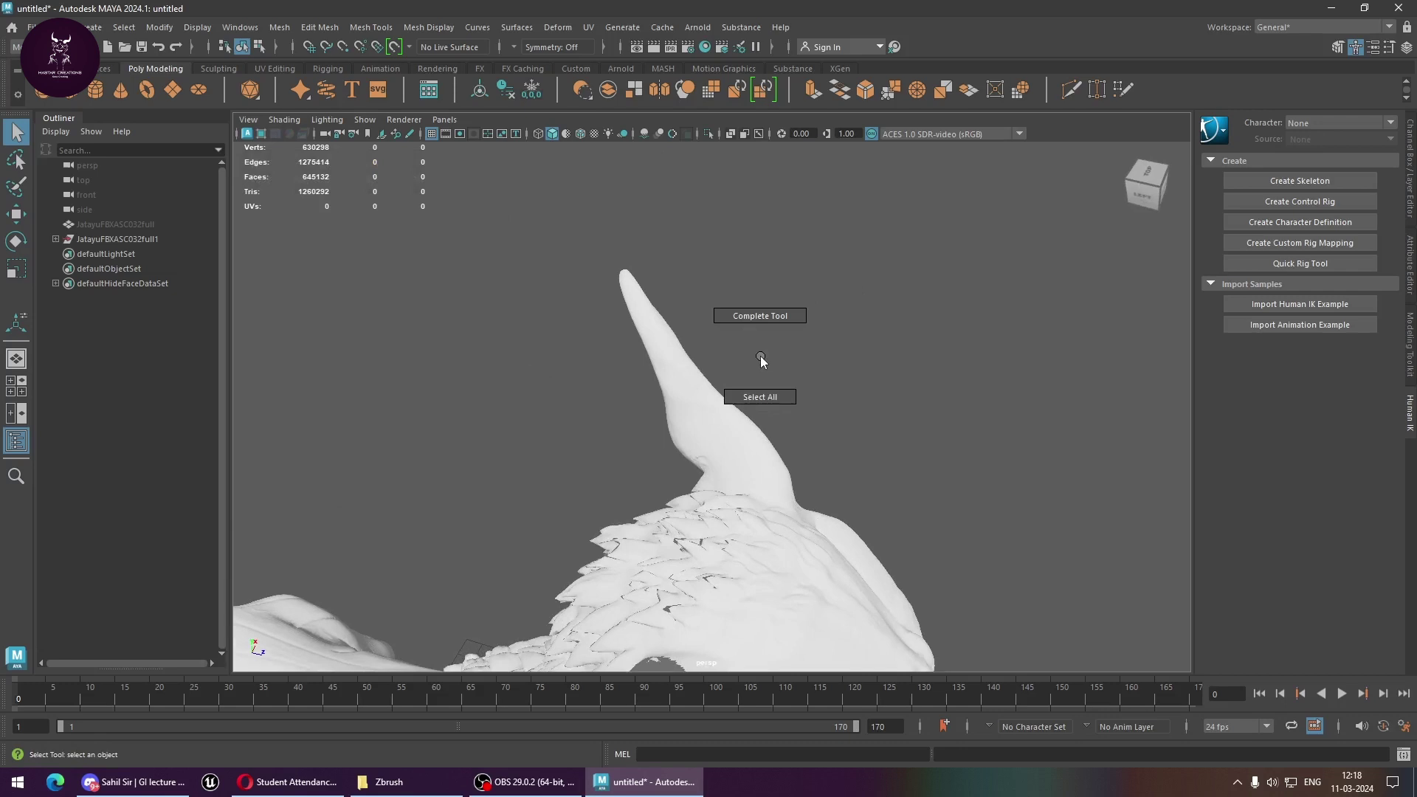
{"action": "left_click", "coordinate": [708, 419]}
{"action": "right_click_drag", "start_coordinate": [713, 418], "coordinate": [728, 380]}
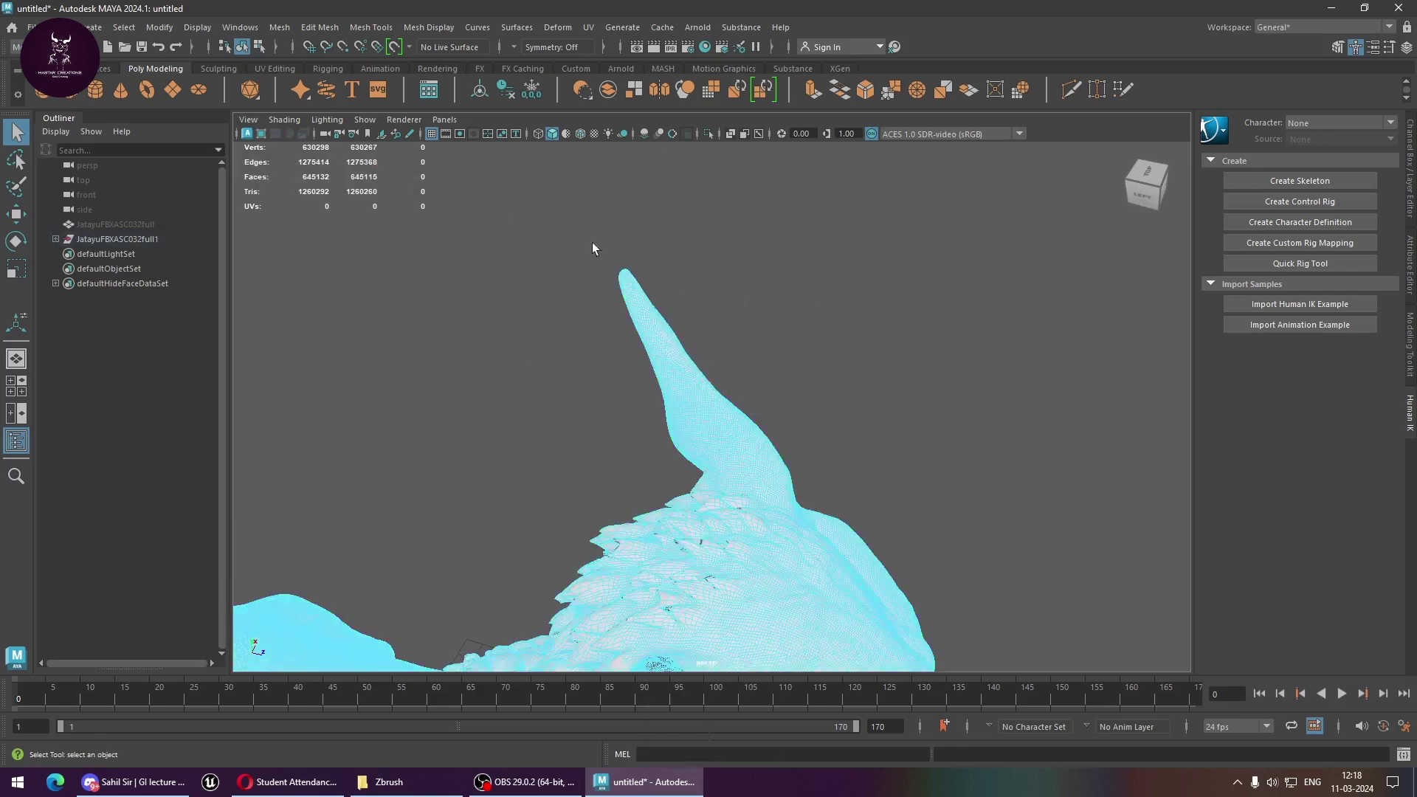
{"action": "mouse_move", "coordinate": [528, 189]}
{"action": "left_mouse_down"}
{"action": "mouse_move", "coordinate": [833, 481]}
{"action": "mouse_move", "coordinate": [865, 485]}
{"action": "left_mouse_up"}
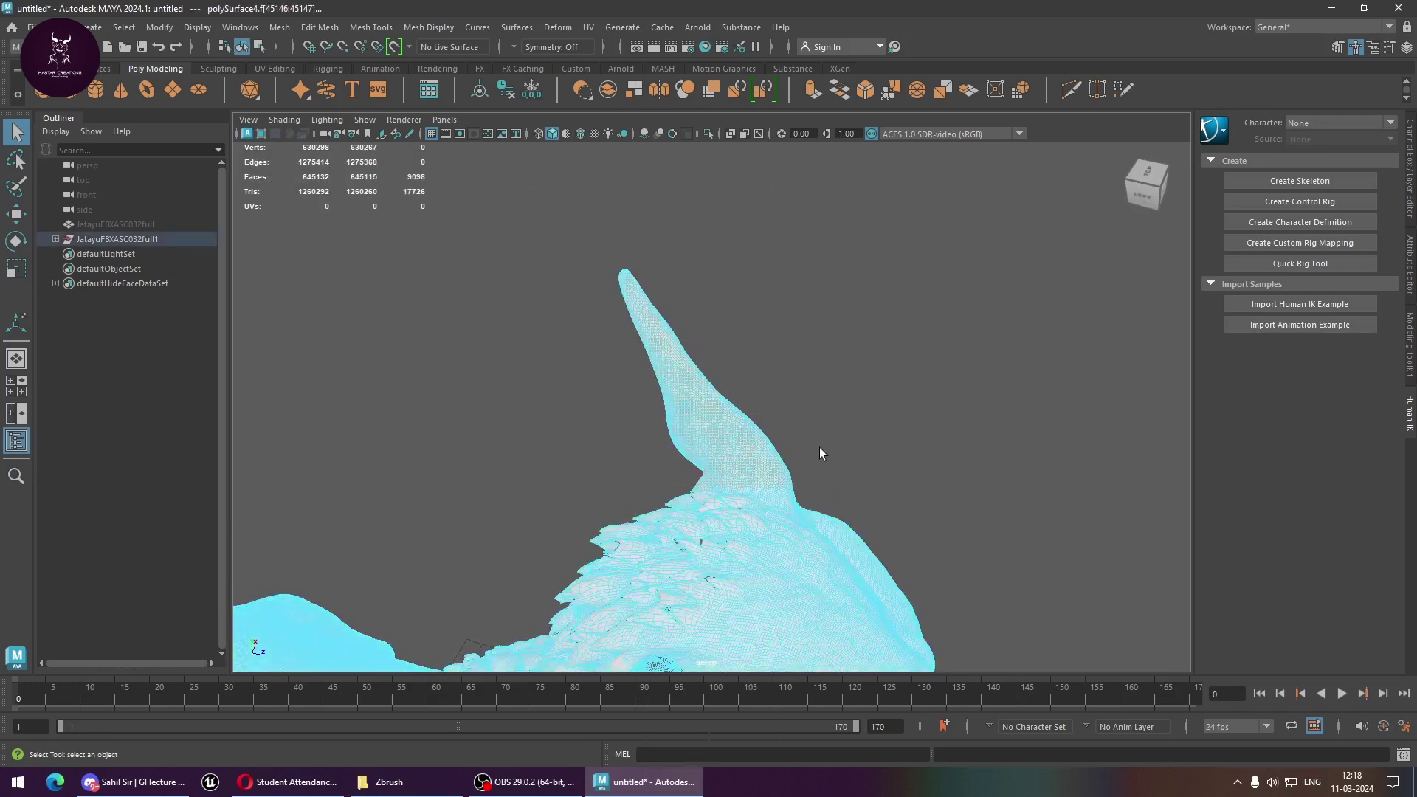
{"action": "right_click_drag", "start_coordinate": [725, 405], "coordinate": [726, 428], "text": "shift"}
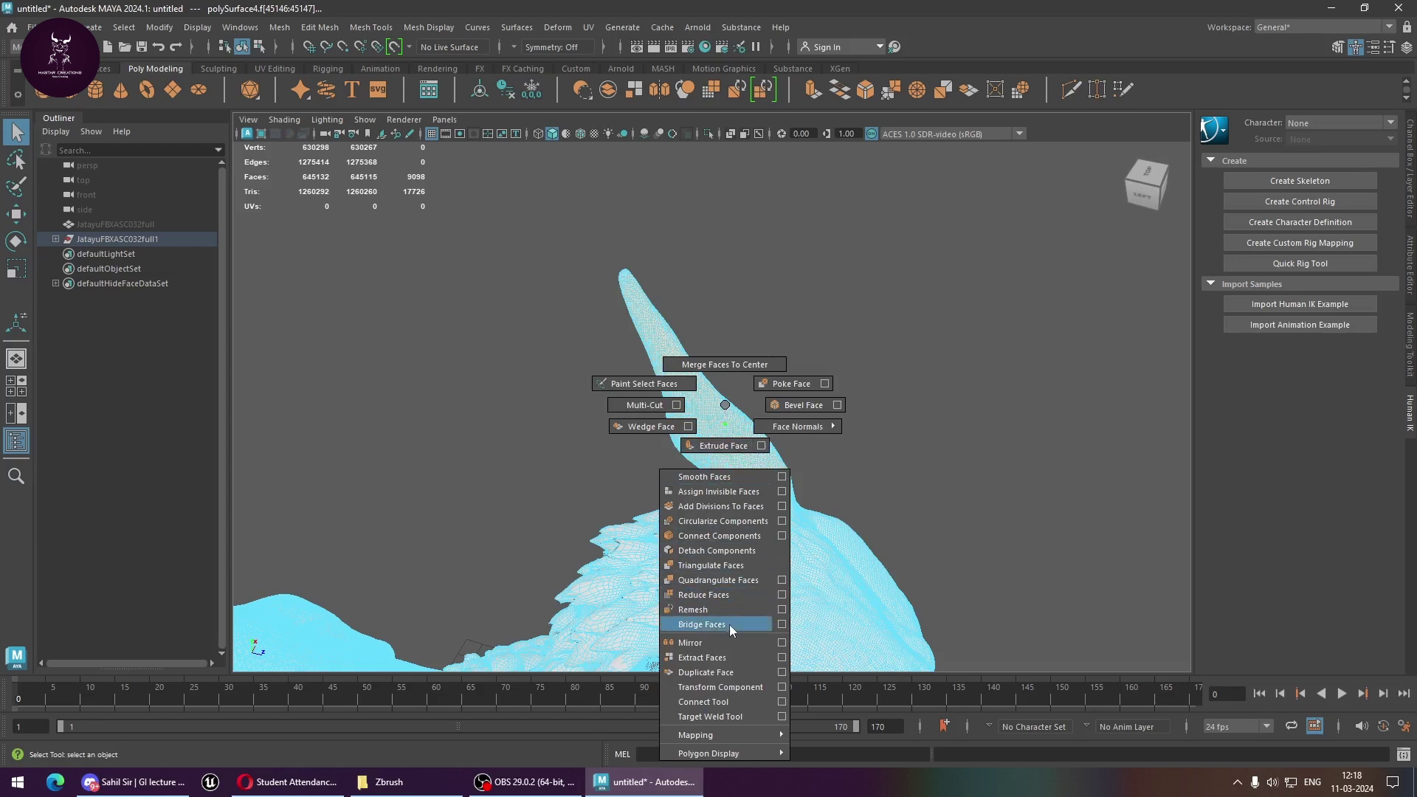
{"action": "left_click", "coordinate": [717, 656]}
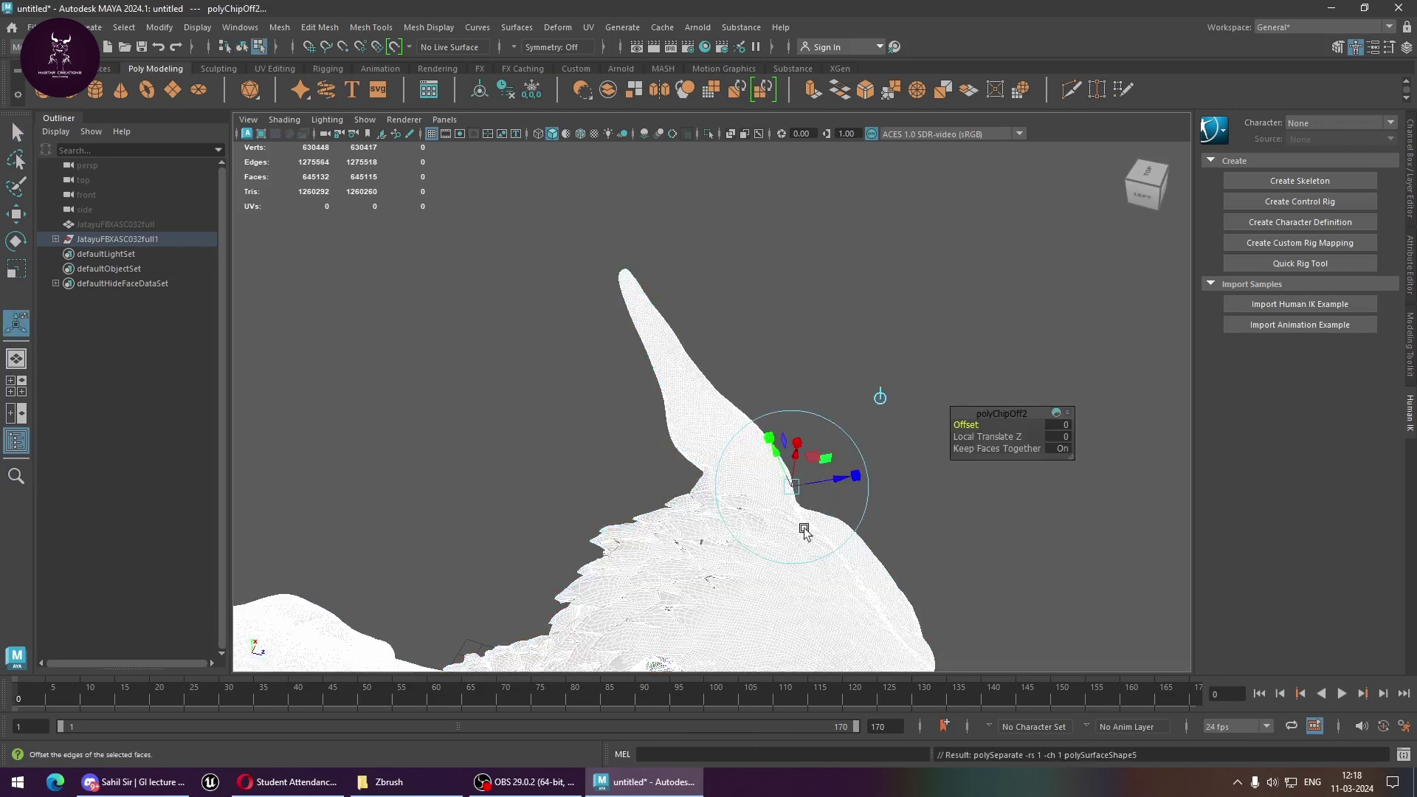
Select the separated second horn in Object Mode and hide it
{"action": "left_click", "coordinate": [834, 306]}
{"action": "right_click", "coordinate": [835, 304]}
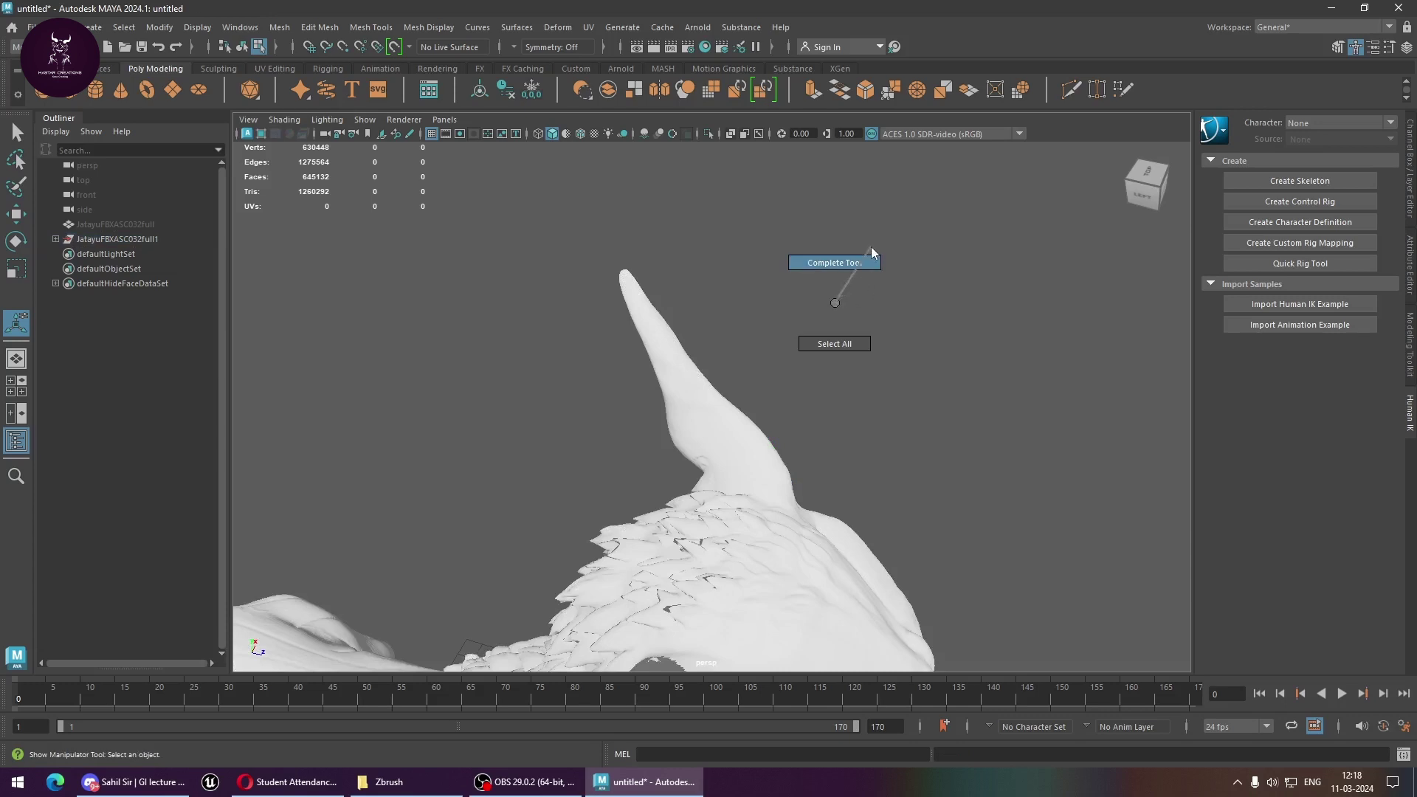
{"action": "left_click", "coordinate": [738, 416]}
{"action": "right_click", "coordinate": [873, 345]}
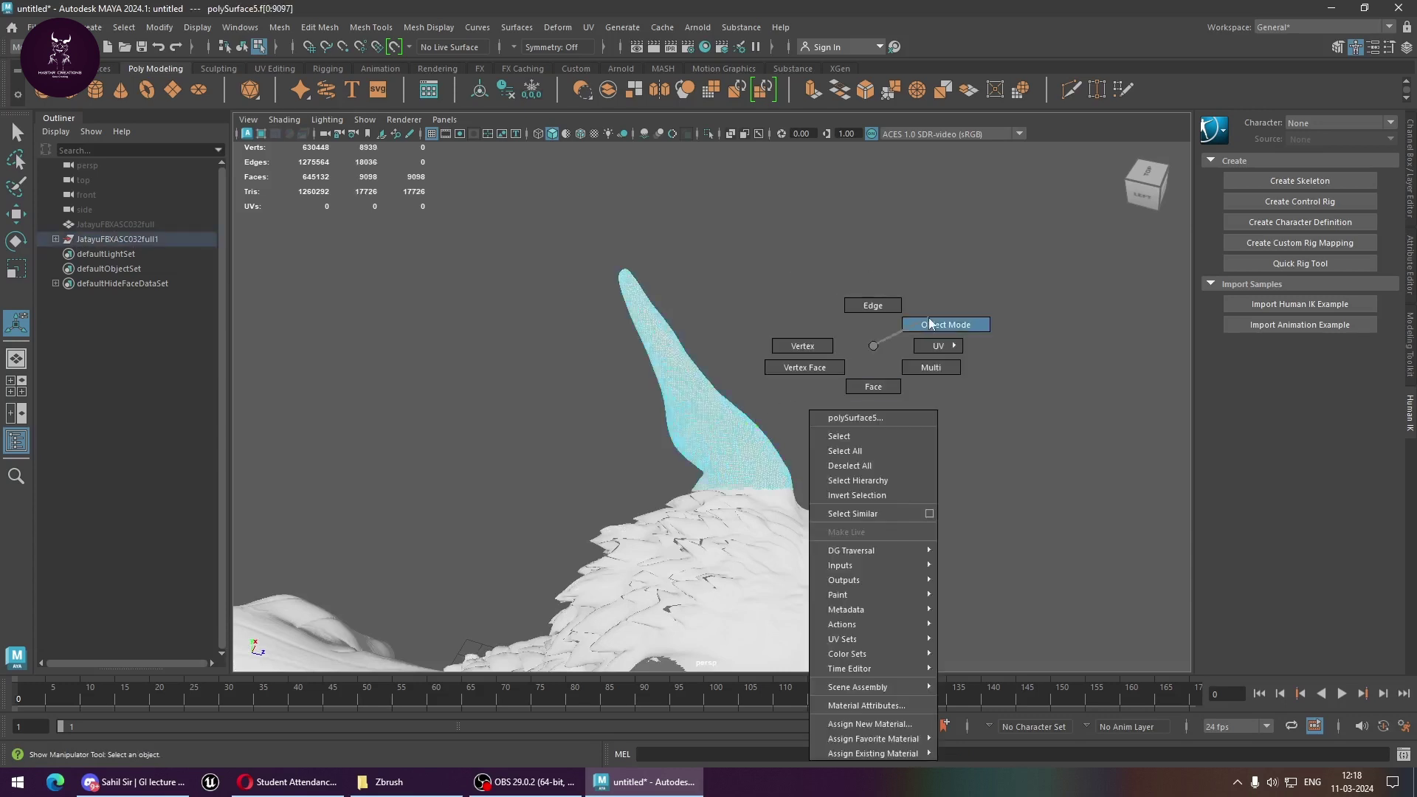
{"action": "left_click", "coordinate": [929, 324]}
{"action": "key", "text": "ctrl+h"}
{"action": "scroll", "coordinate": [831, 493], "scroll_direction": "up", "scroll_amount": 2}
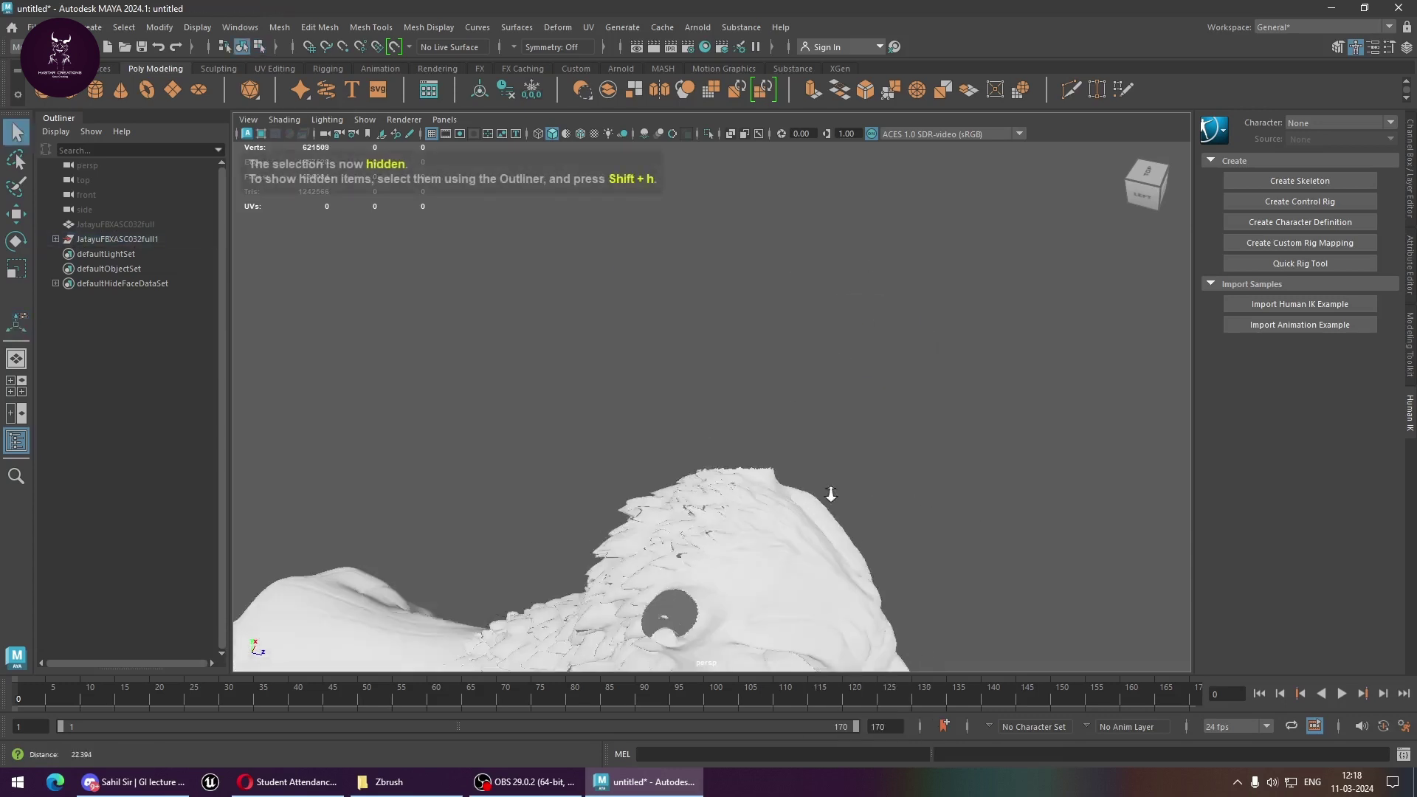
{"action": "scroll", "coordinate": [831, 493], "scroll_direction": "down", "scroll_amount": 5}
Orbit in on the eagle head and switch its mesh to face selection
{"action": "mouse_move", "coordinate": [845, 173]}
{"action": "left_mouse_down", "text": "alt"}
{"action": "mouse_move", "coordinate": [544, 481]}
{"action": "mouse_move", "coordinate": [605, 497]}
{"action": "left_mouse_up", "text": "alt"}
{"action": "scroll", "coordinate": [605, 497], "scroll_direction": "up", "scroll_amount": 2}
{"action": "scroll", "coordinate": [664, 505], "scroll_direction": "up", "scroll_amount": 2}
{"action": "scroll", "coordinate": [701, 512], "scroll_direction": "up", "scroll_amount": 2}
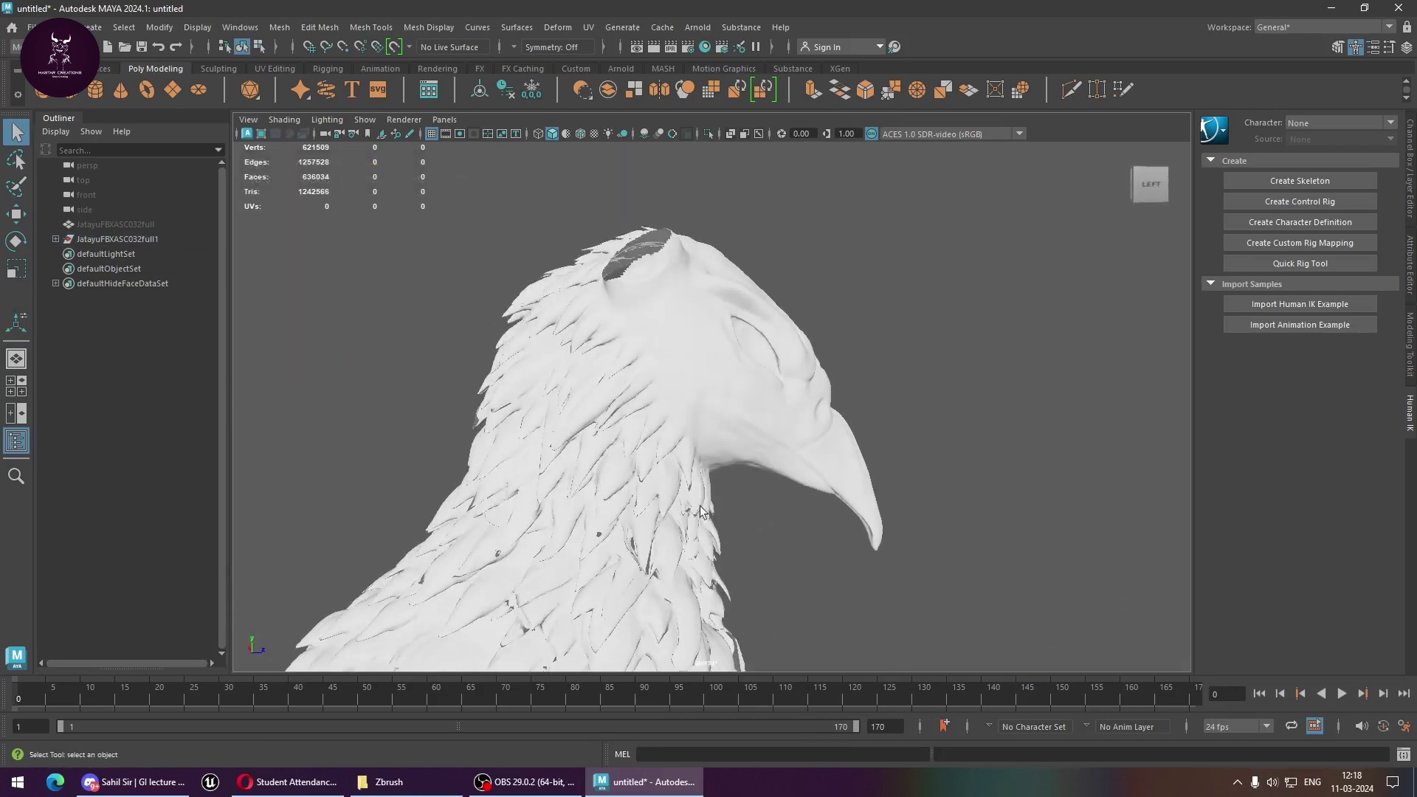
{"action": "left_click_drag", "start_coordinate": [701, 511], "coordinate": [594, 477], "text": "alt"}
{"action": "right_click", "coordinate": [743, 325]}
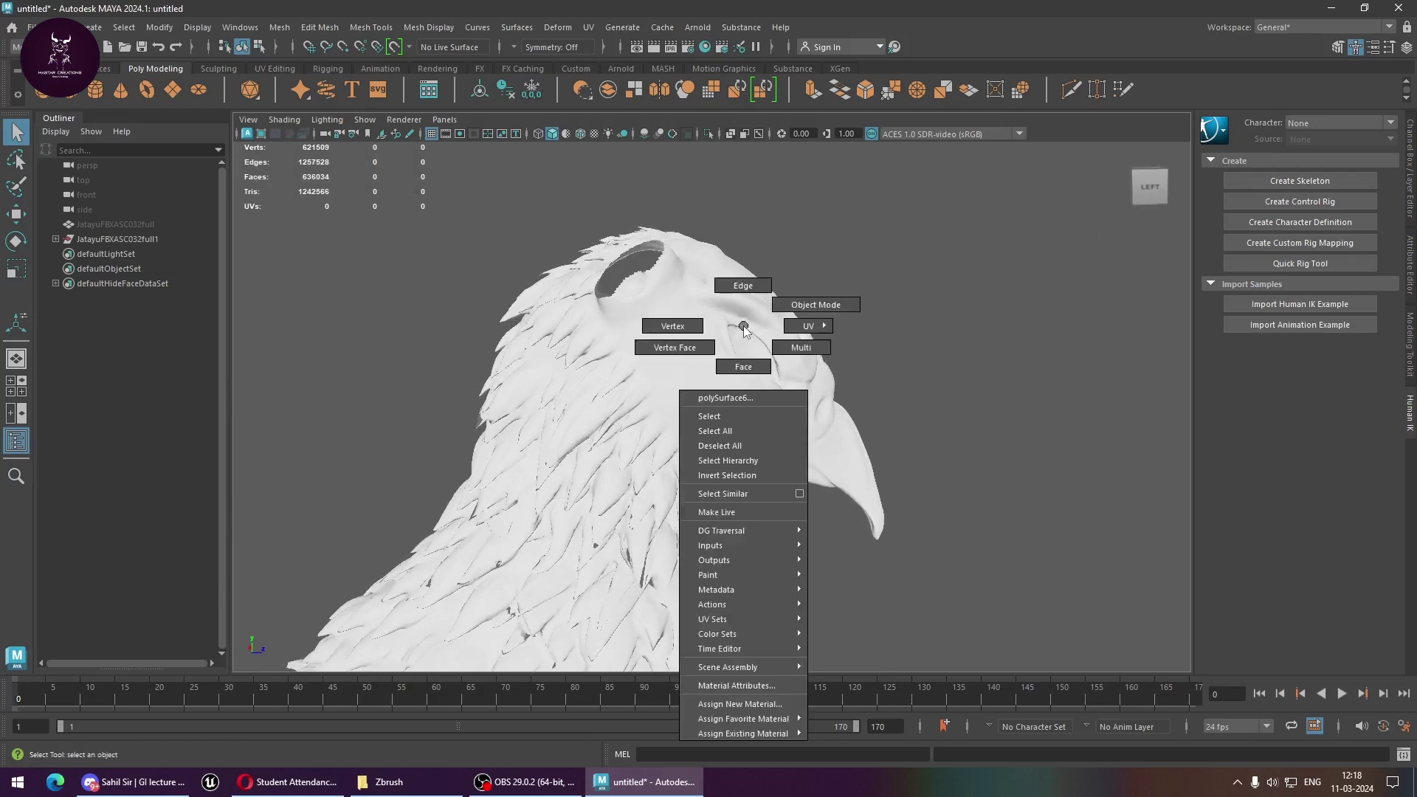
{"action": "left_click", "coordinate": [743, 366]}
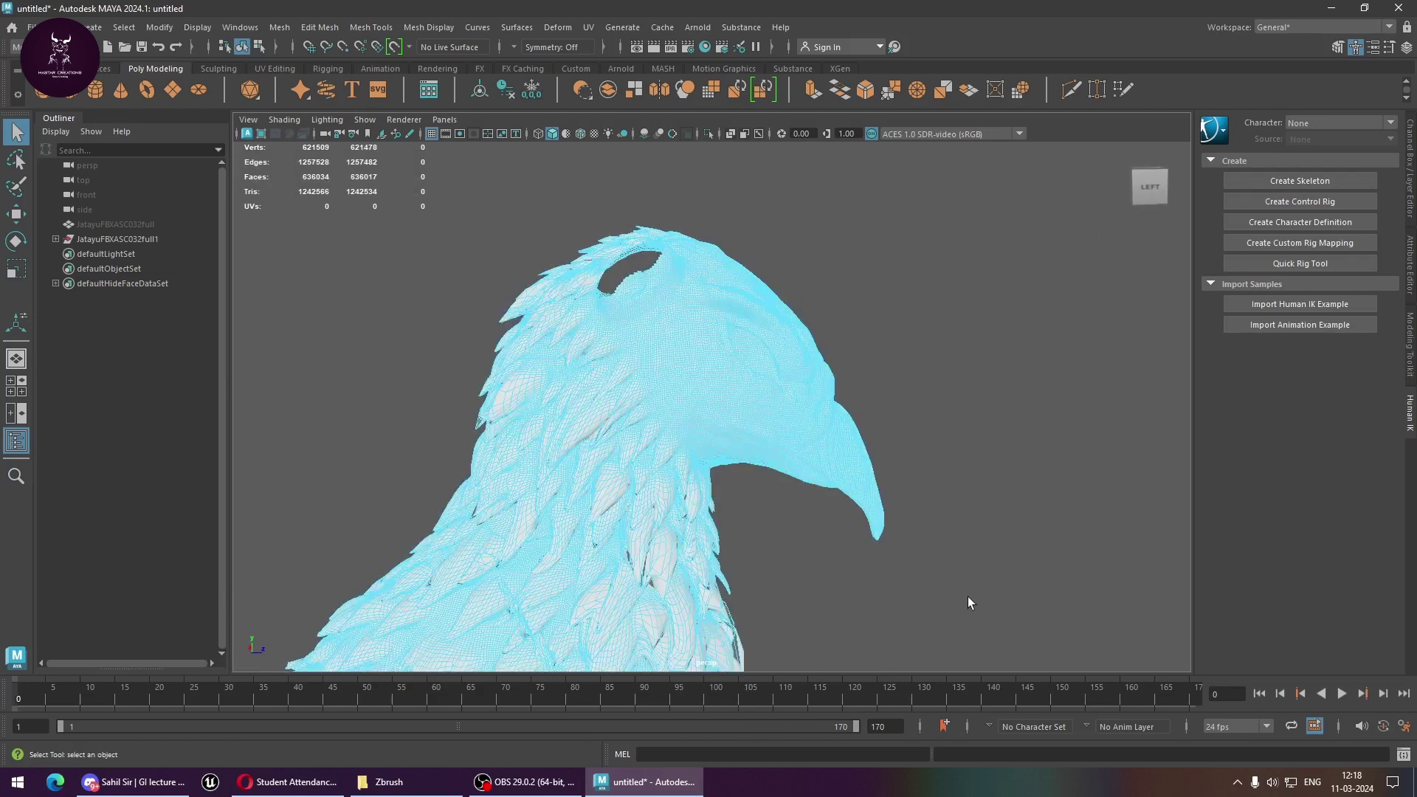
{"action": "left_click_drag", "start_coordinate": [967, 596], "coordinate": [909, 419]}
Lasso-select the eagle head and beak faces and extract them
{"action": "left_click", "coordinate": [13, 165]}
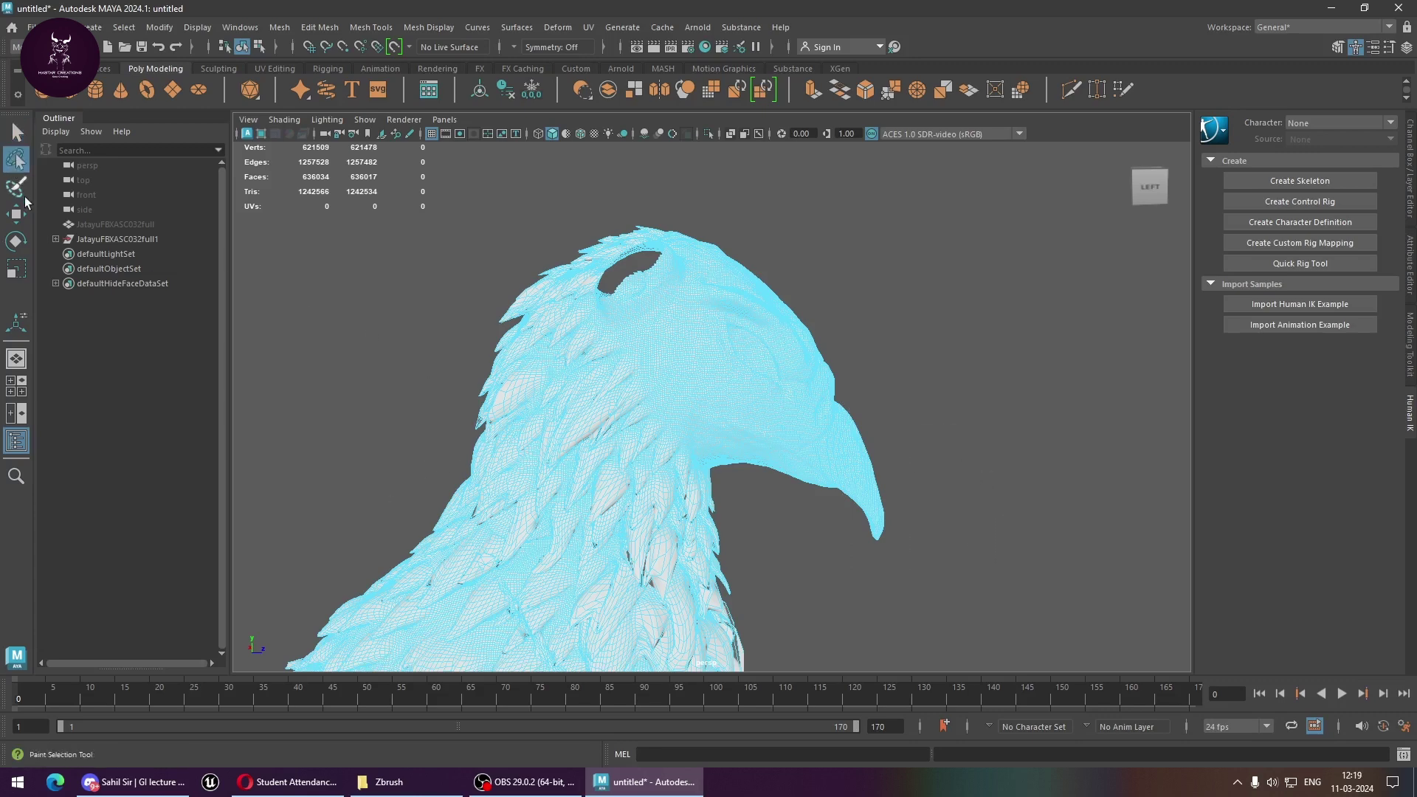
{"action": "left_click", "coordinate": [16, 186]}
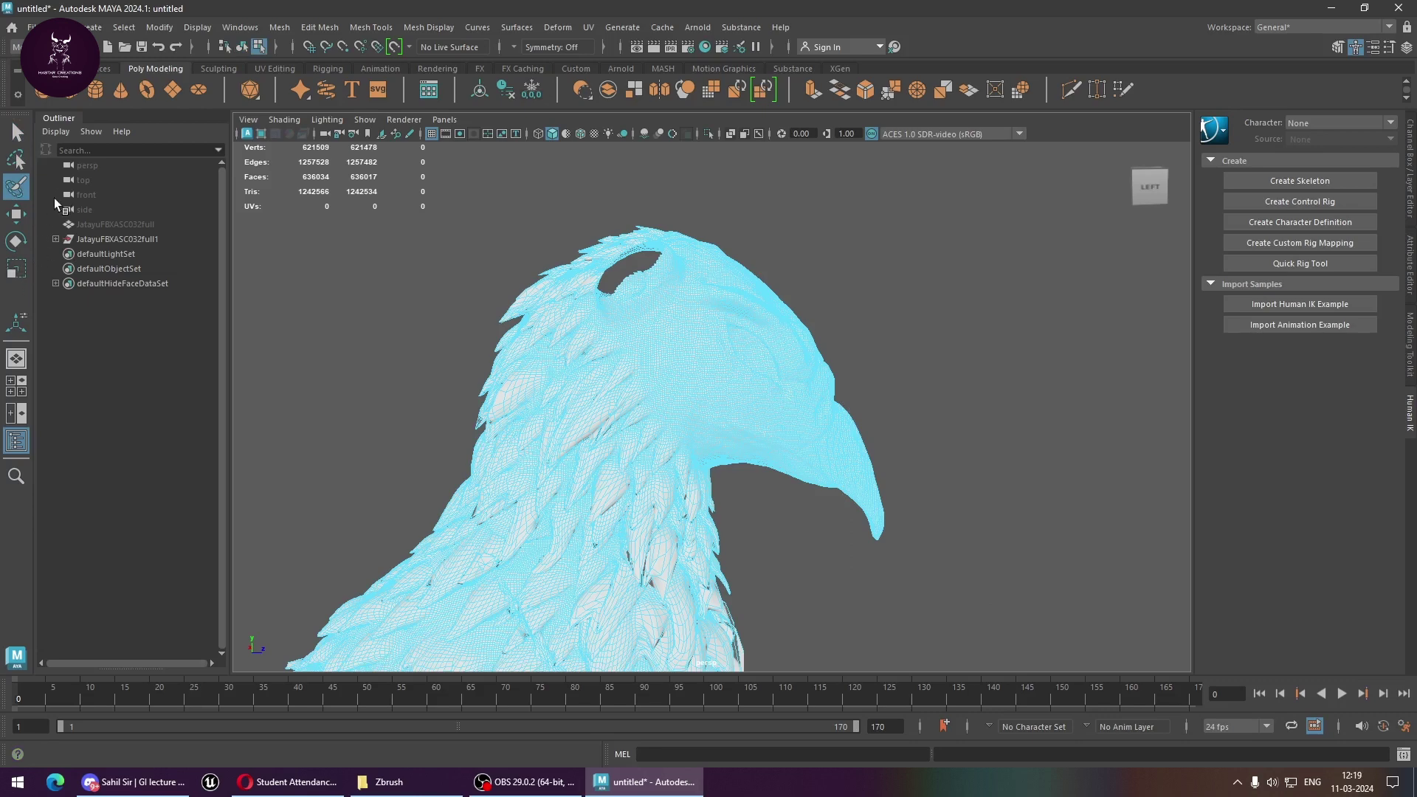
{"action": "left_click", "coordinate": [17, 159]}
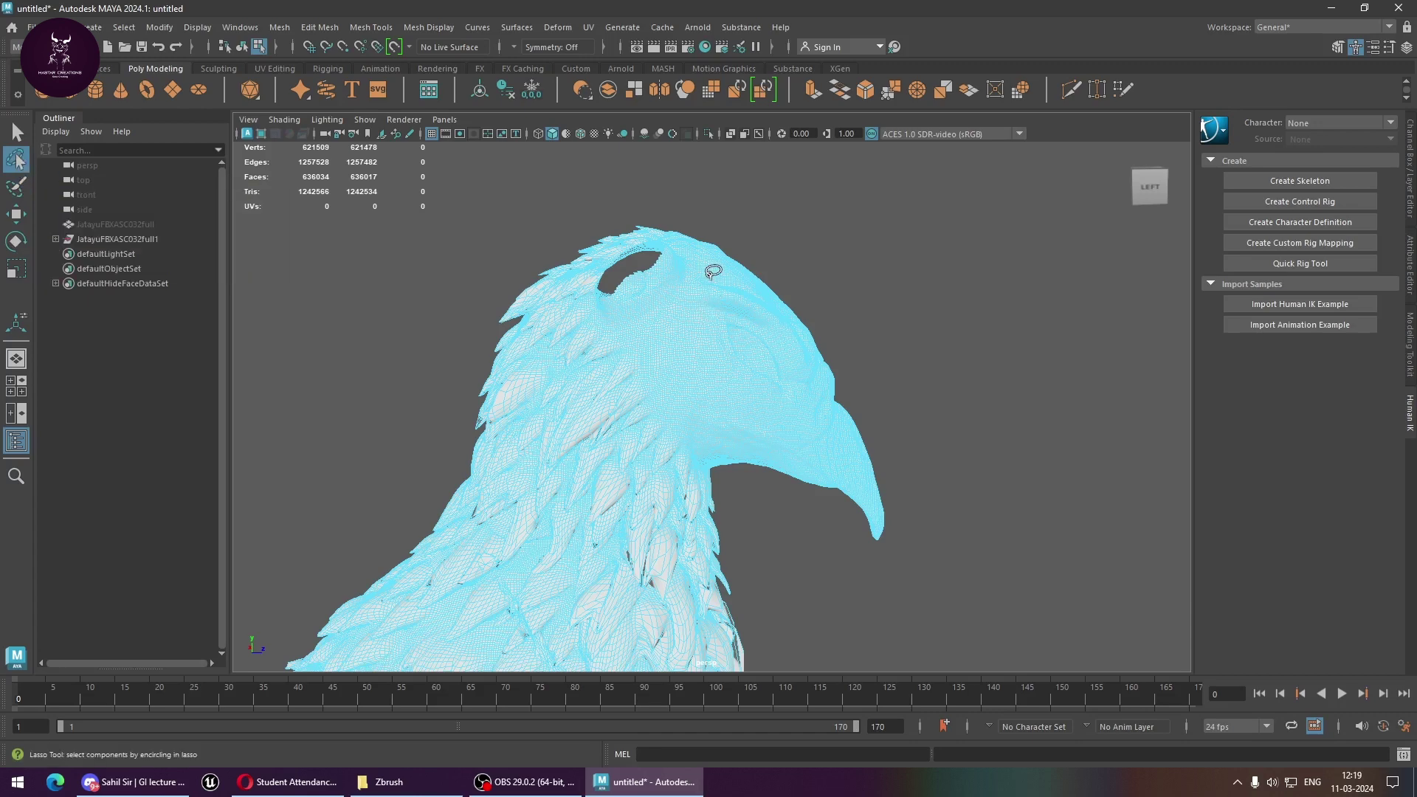
{"action": "left_click_drag", "start_coordinate": [797, 248], "coordinate": [616, 375]}
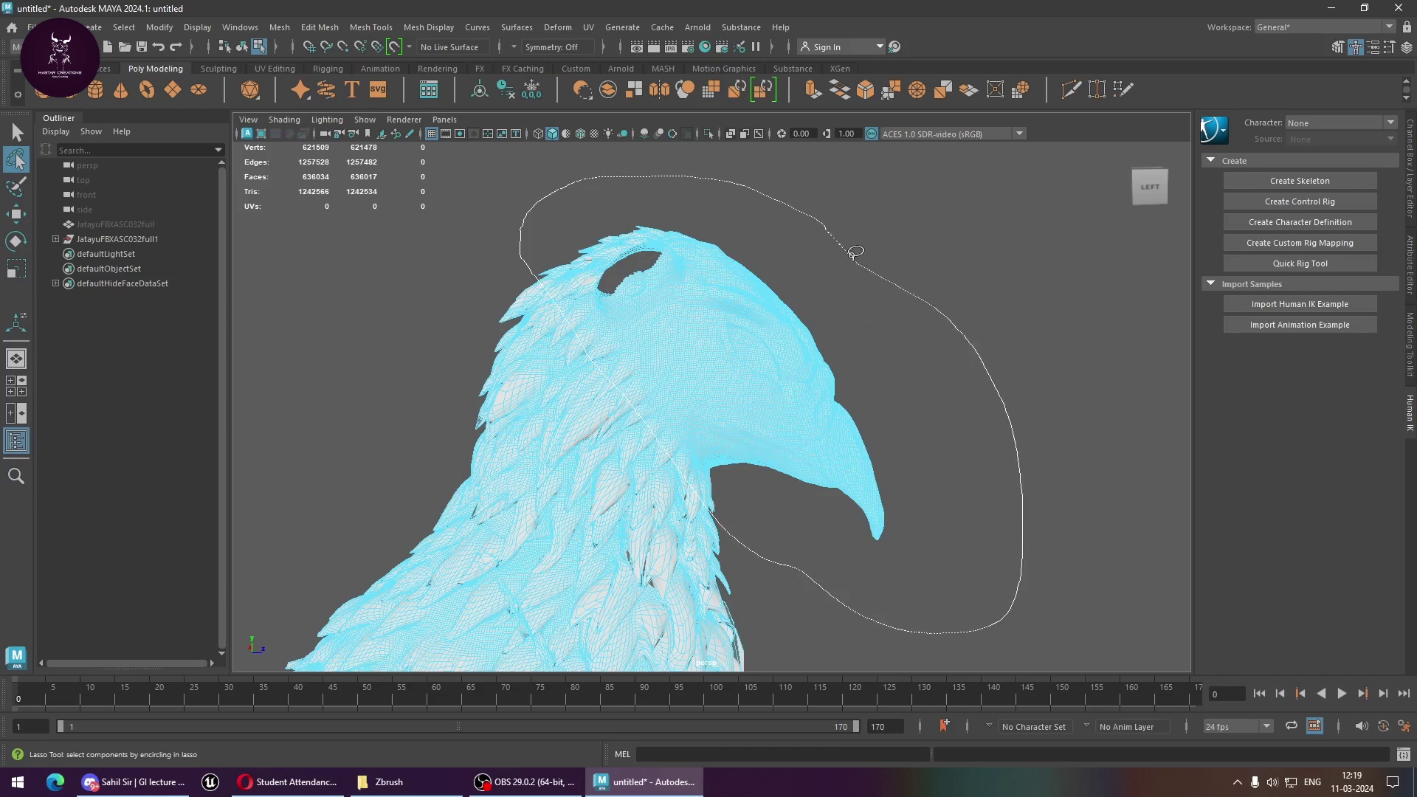
{"action": "left_click_drag", "start_coordinate": [616, 375], "coordinate": [977, 363]}
{"action": "right_click_drag", "start_coordinate": [766, 356], "coordinate": [753, 616], "text": "shift"}
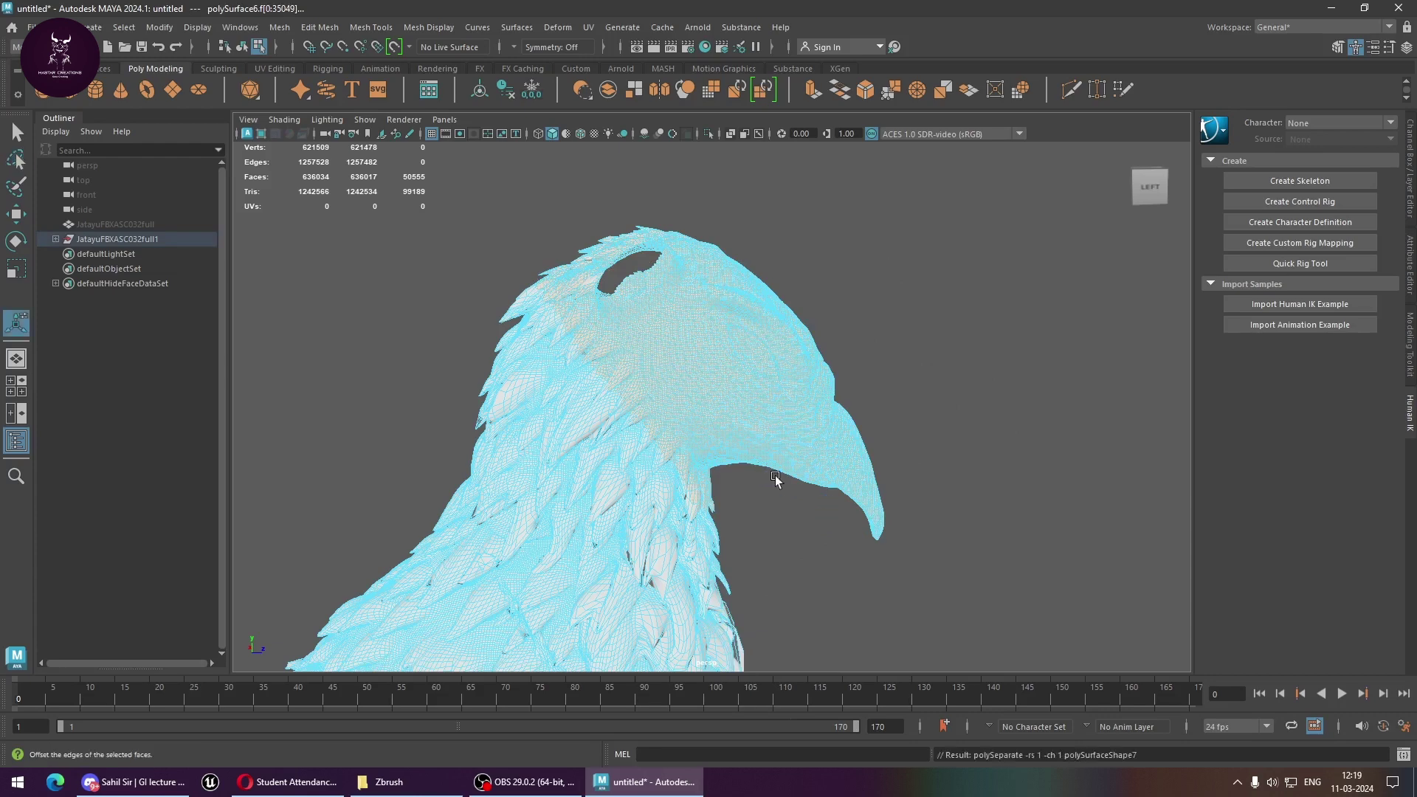
Select the separated head as a whole object and hide it
{"action": "right_click", "coordinate": [852, 226]}
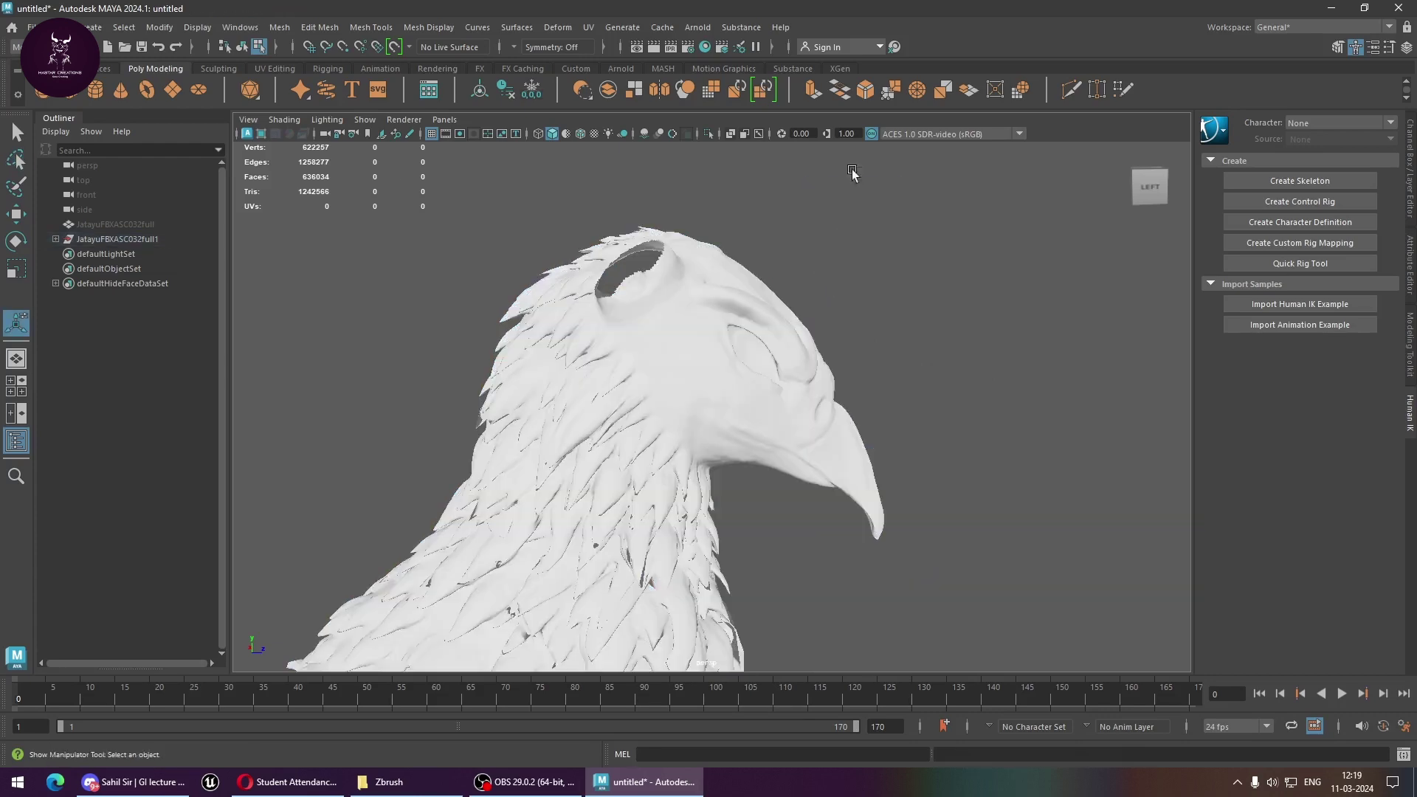
{"action": "left_click", "coordinate": [765, 363]}
{"action": "key", "text": "ctrl+F11"}
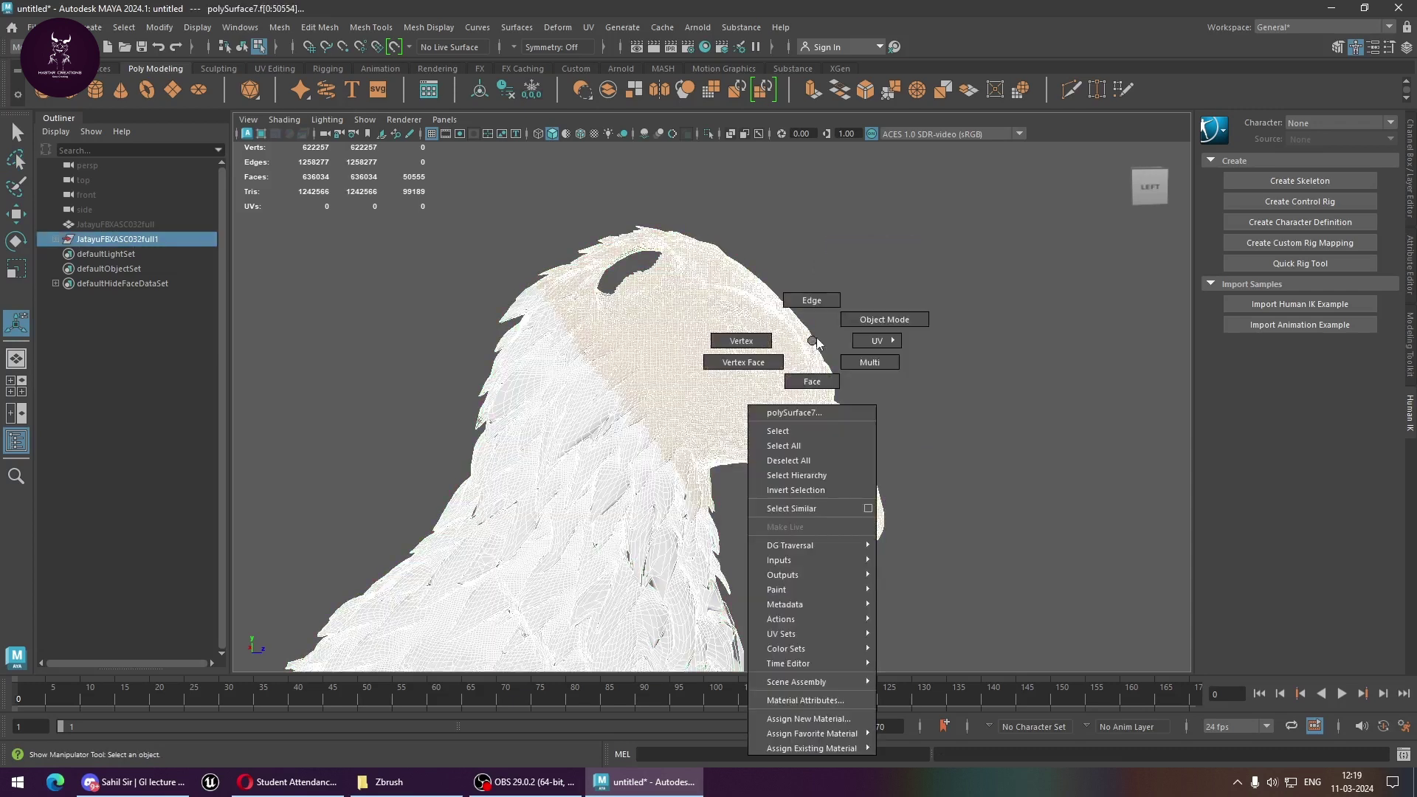
{"action": "right_click_drag", "start_coordinate": [810, 343], "coordinate": [869, 318]}
{"action": "key", "text": "q"}
{"action": "key", "text": "ctrl+h"}
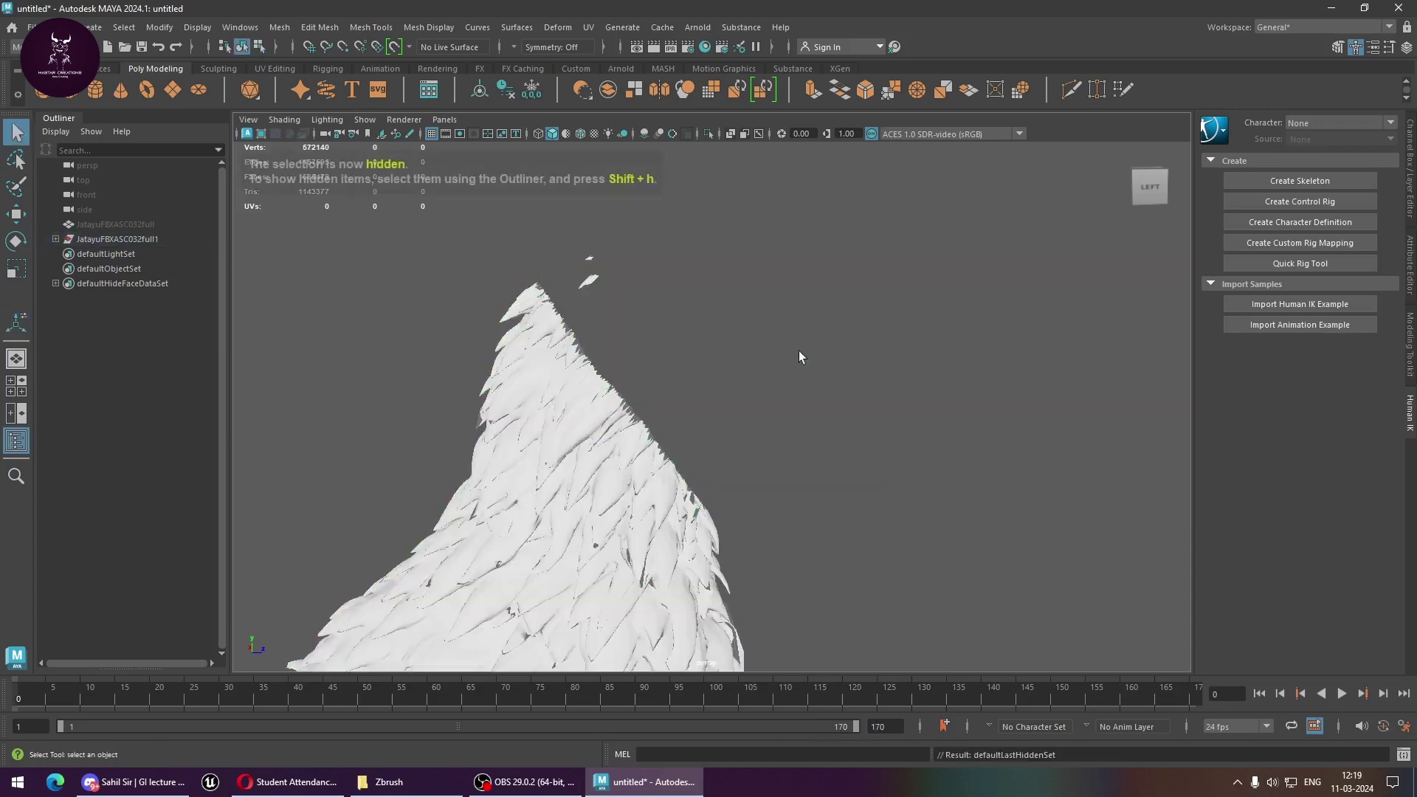
{"action": "scroll", "coordinate": [799, 351], "scroll_direction": "down", "scroll_amount": 5}
{"action": "scroll", "coordinate": [826, 384], "scroll_direction": "down", "scroll_amount": 5}
{"action": "mouse_move", "coordinate": [864, 422]}
{"action": "left_mouse_down", "text": "alt"}
{"action": "mouse_move", "coordinate": [728, 468]}
{"action": "mouse_move", "coordinate": [601, 468]}
{"action": "mouse_move", "coordinate": [753, 467]}
{"action": "mouse_move", "coordinate": [740, 509]}
{"action": "mouse_move", "coordinate": [737, 480]}
{"action": "mouse_move", "coordinate": [749, 467]}
{"action": "mouse_move", "coordinate": [739, 528]}
{"action": "mouse_move", "coordinate": [819, 491]}
{"action": "mouse_move", "coordinate": [927, 481]}
{"action": "mouse_move", "coordinate": [788, 474]}
{"action": "mouse_move", "coordinate": [734, 456]}
{"action": "mouse_move", "coordinate": [727, 468]}
{"action": "mouse_move", "coordinate": [759, 458]}
{"action": "left_mouse_up", "text": "alt"}
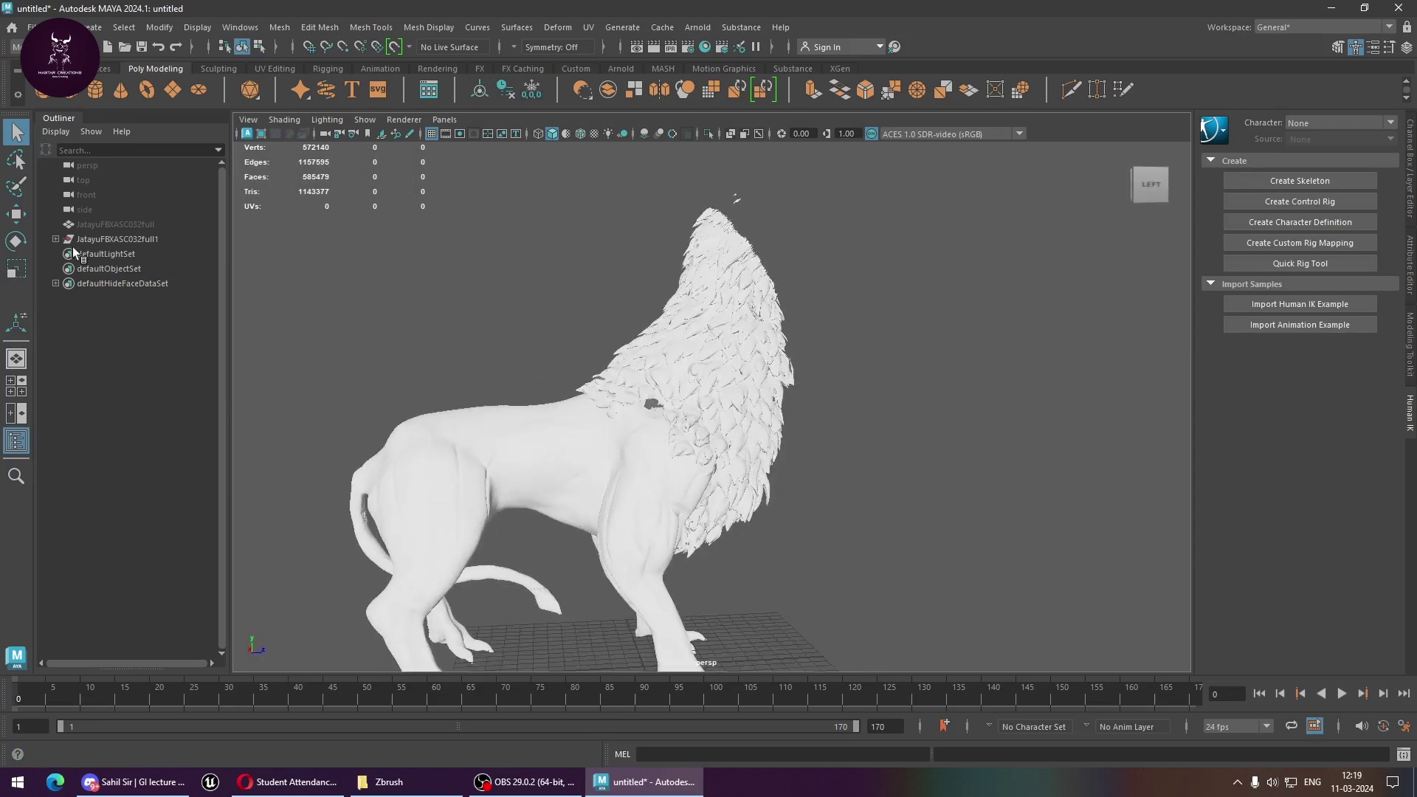
Clear an accidental mane lasso and orbit to a three-quarter view of the front leg
{"action": "left_click", "coordinate": [16, 159]}
{"action": "right_click_drag", "start_coordinate": [629, 262], "coordinate": [708, 304], "text": "alt"}
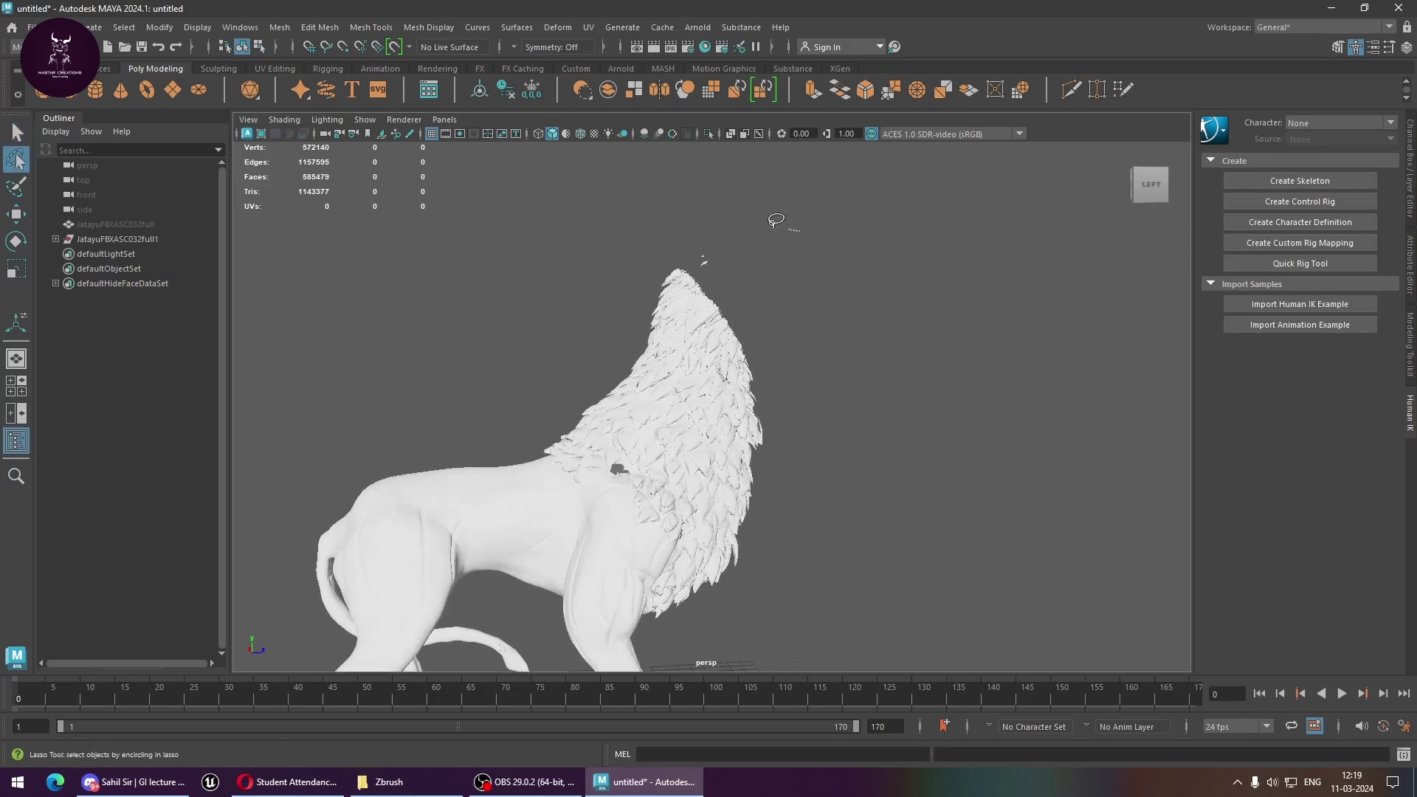
{"action": "mouse_move", "coordinate": [774, 219]}
{"action": "left_mouse_down"}
{"action": "mouse_move", "coordinate": [452, 335]}
{"action": "mouse_move", "coordinate": [572, 446]}
{"action": "mouse_move", "coordinate": [667, 578]}
{"action": "mouse_move", "coordinate": [664, 601]}
{"action": "left_mouse_up"}
{"action": "left_click", "coordinate": [811, 561]}
{"action": "left_click_drag", "start_coordinate": [811, 561], "coordinate": [799, 568], "text": "alt"}
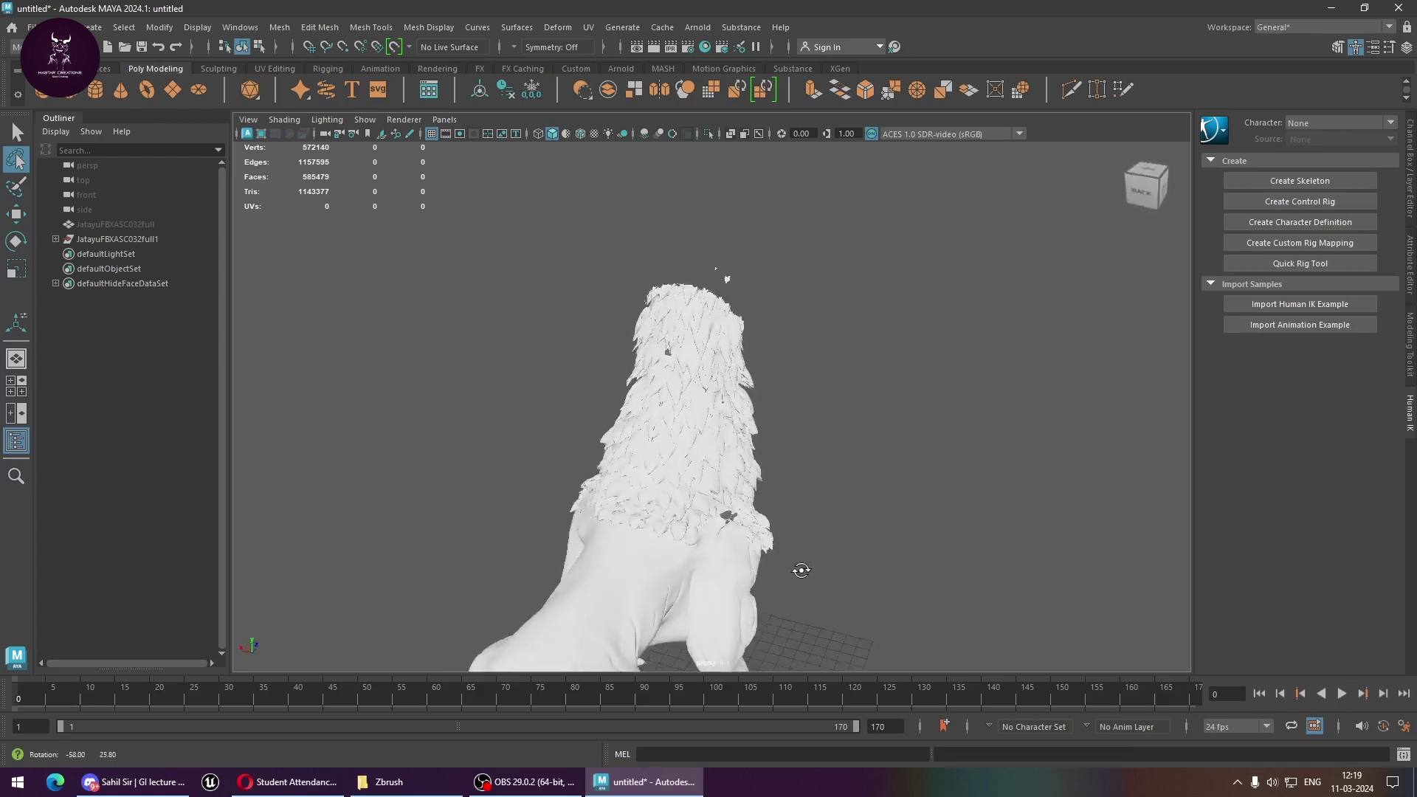
{"action": "middle_click_drag", "start_coordinate": [800, 569], "coordinate": [826, 525], "text": "alt"}
{"action": "left_click_drag", "start_coordinate": [826, 525], "coordinate": [790, 413], "text": "alt"}
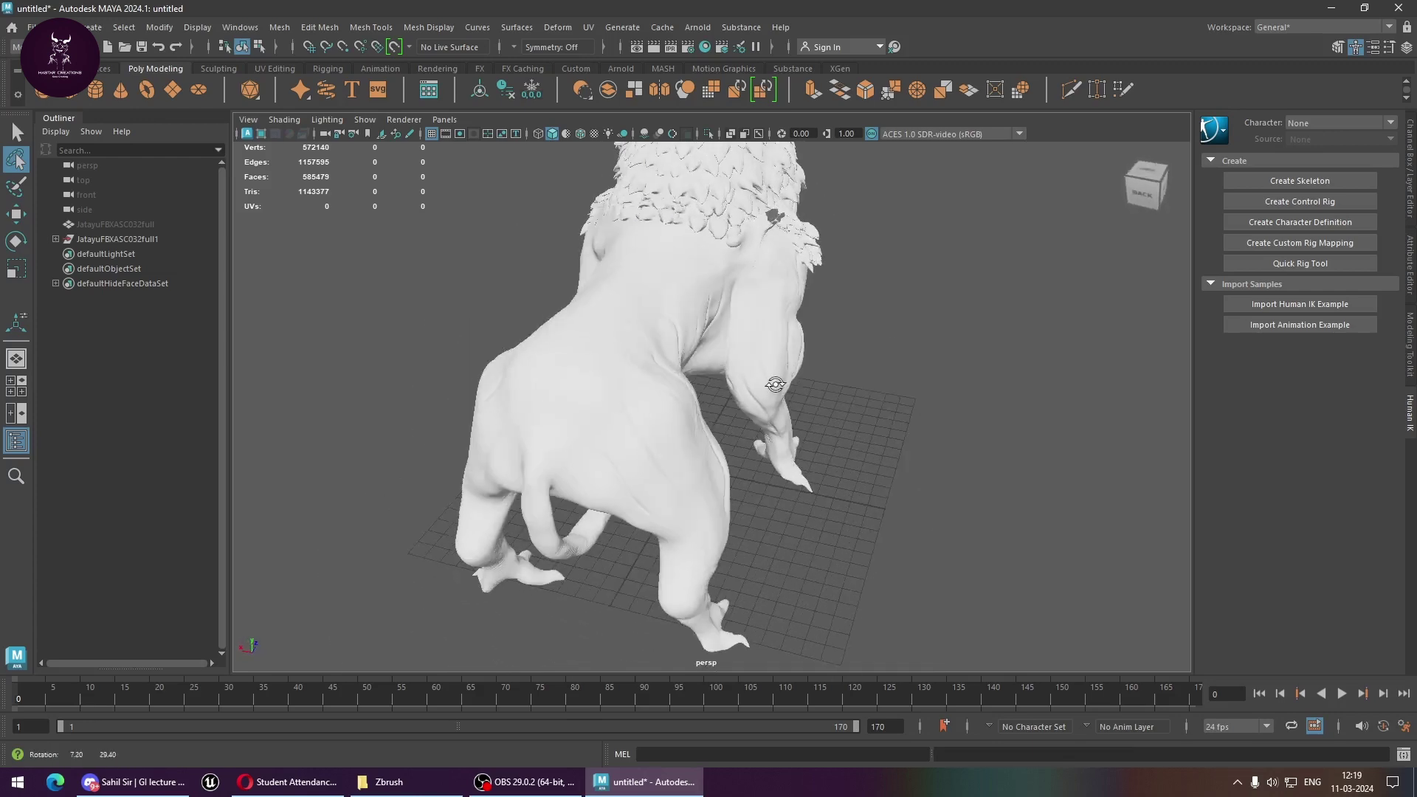
{"action": "right_click_drag", "start_coordinate": [789, 413], "coordinate": [782, 399], "text": "alt"}
Select the lion body and switch it to face selection
{"action": "left_click_drag", "start_coordinate": [729, 291], "coordinate": [872, 592]}
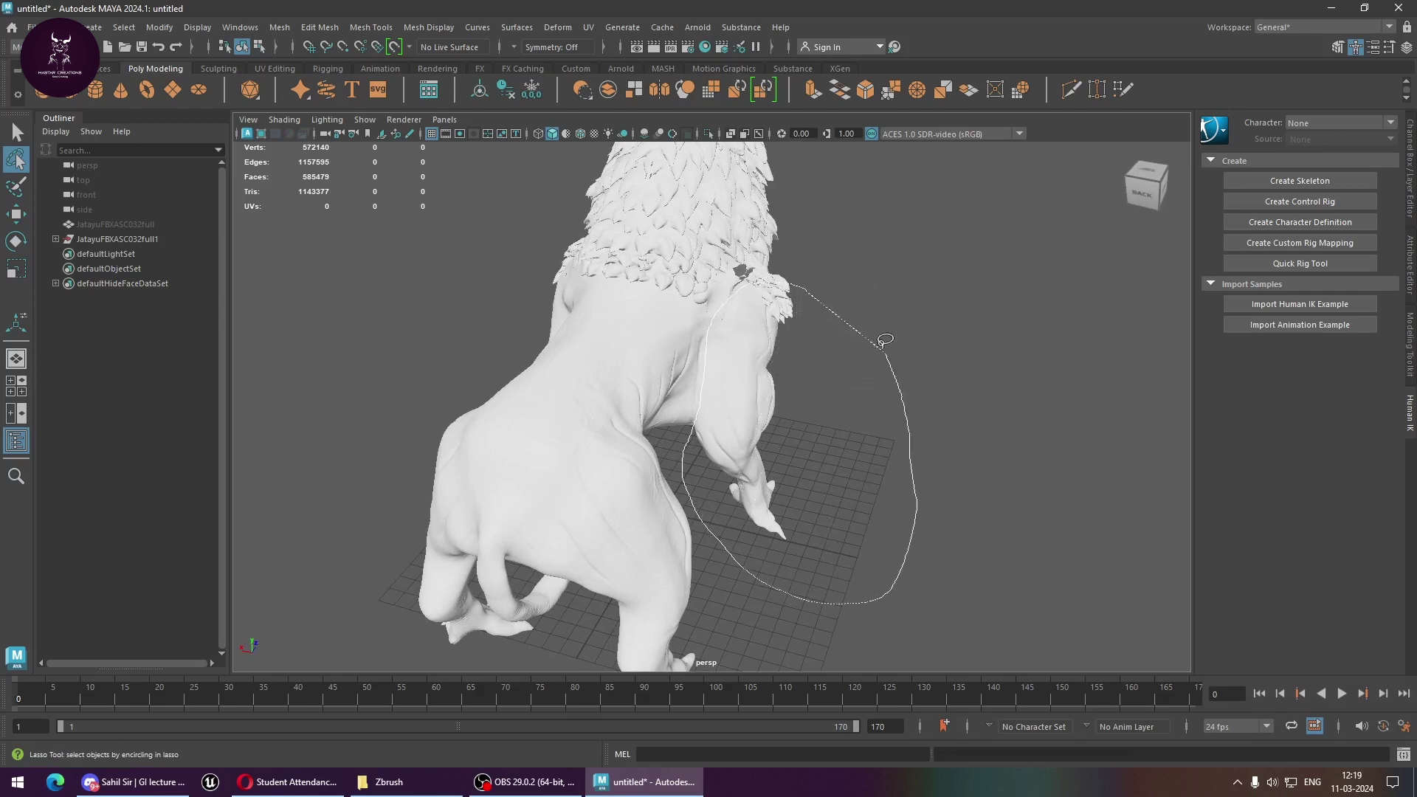
{"action": "left_click_drag", "start_coordinate": [873, 592], "coordinate": [849, 292]}
{"action": "mouse_move", "coordinate": [976, 408]}
{"action": "left_mouse_down", "text": "alt"}
{"action": "mouse_move", "coordinate": [926, 421]}
{"action": "mouse_move", "coordinate": [728, 310]}
{"action": "left_mouse_up", "text": "alt"}
{"action": "right_click_drag", "start_coordinate": [721, 356], "coordinate": [720, 433]}
{"action": "left_click_drag", "start_coordinate": [721, 433], "coordinate": [734, 428], "text": "alt"}
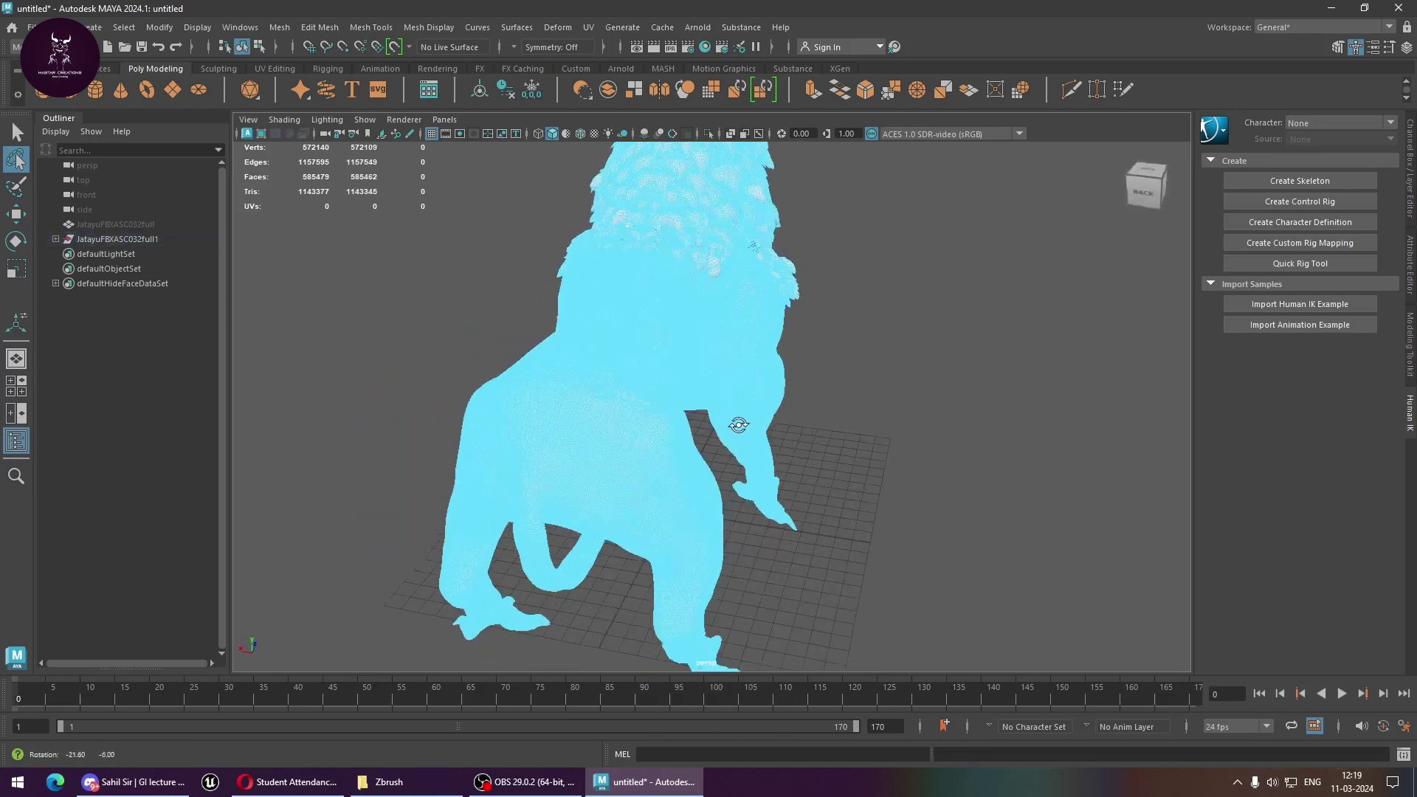
Lasso the front leg faces, refine the selection and extract them
{"action": "mouse_move", "coordinate": [822, 271]}
{"action": "left_mouse_down"}
{"action": "mouse_move", "coordinate": [712, 300]}
{"action": "mouse_move", "coordinate": [917, 352]}
{"action": "left_mouse_up"}
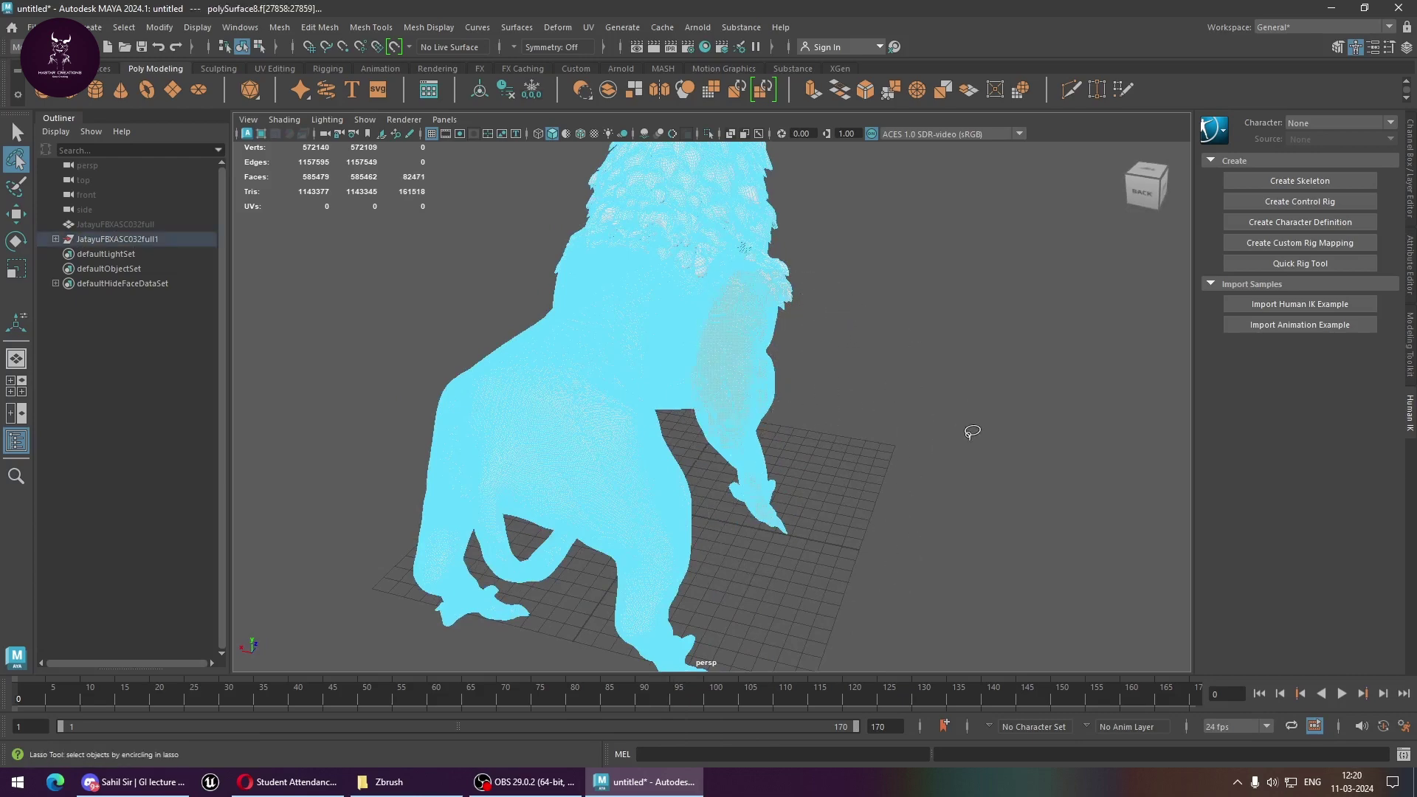
{"action": "mouse_move", "coordinate": [959, 424]}
{"action": "left_mouse_down", "text": "alt"}
{"action": "mouse_move", "coordinate": [856, 440]}
{"action": "mouse_move", "coordinate": [749, 420]}
{"action": "mouse_move", "coordinate": [709, 273]}
{"action": "left_mouse_up", "text": "alt"}
{"action": "left_click_drag", "start_coordinate": [637, 187], "coordinate": [782, 304]}
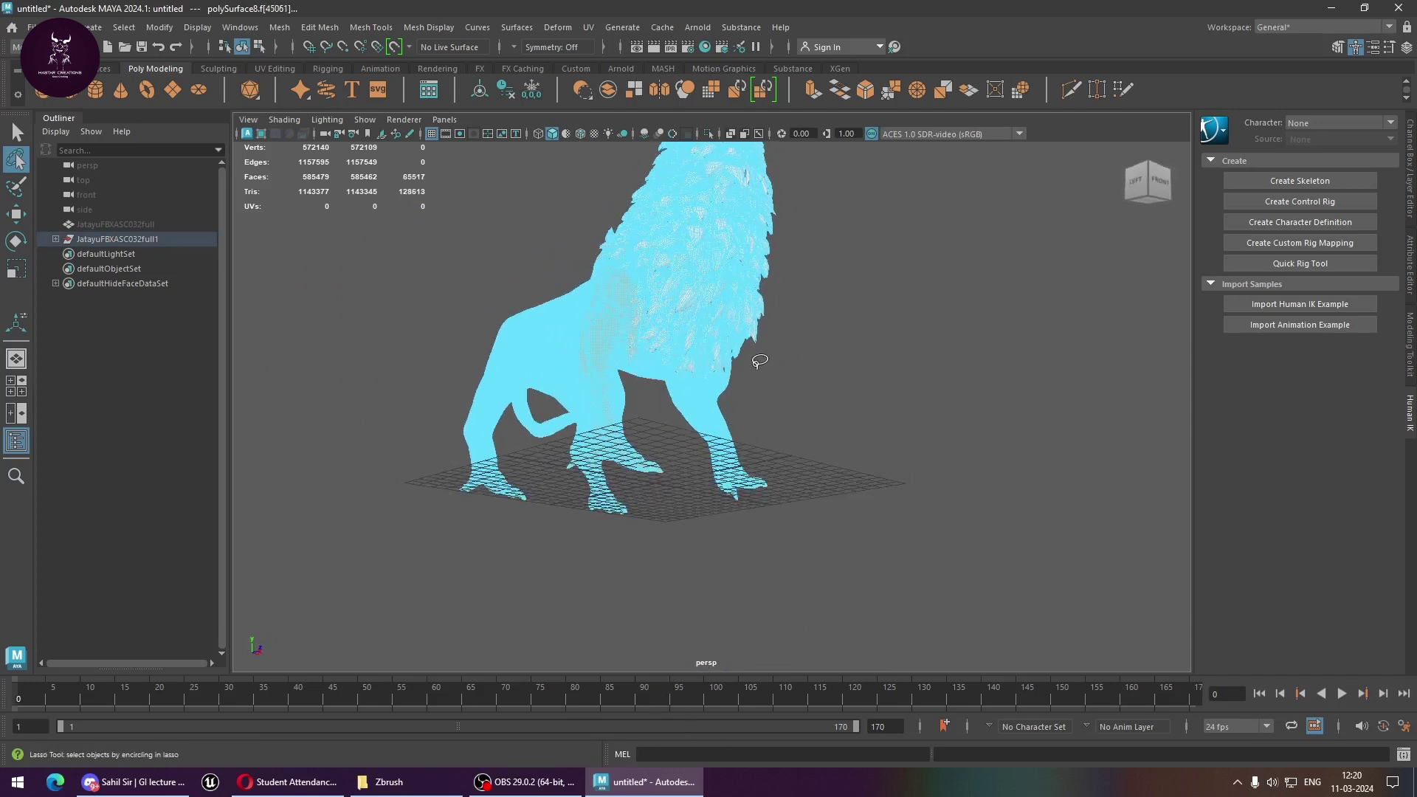
{"action": "mouse_move", "coordinate": [757, 361]}
{"action": "left_mouse_down", "text": "alt"}
{"action": "mouse_move", "coordinate": [602, 371]}
{"action": "mouse_move", "coordinate": [613, 345]}
{"action": "mouse_move", "coordinate": [759, 396]}
{"action": "left_mouse_up", "text": "alt"}
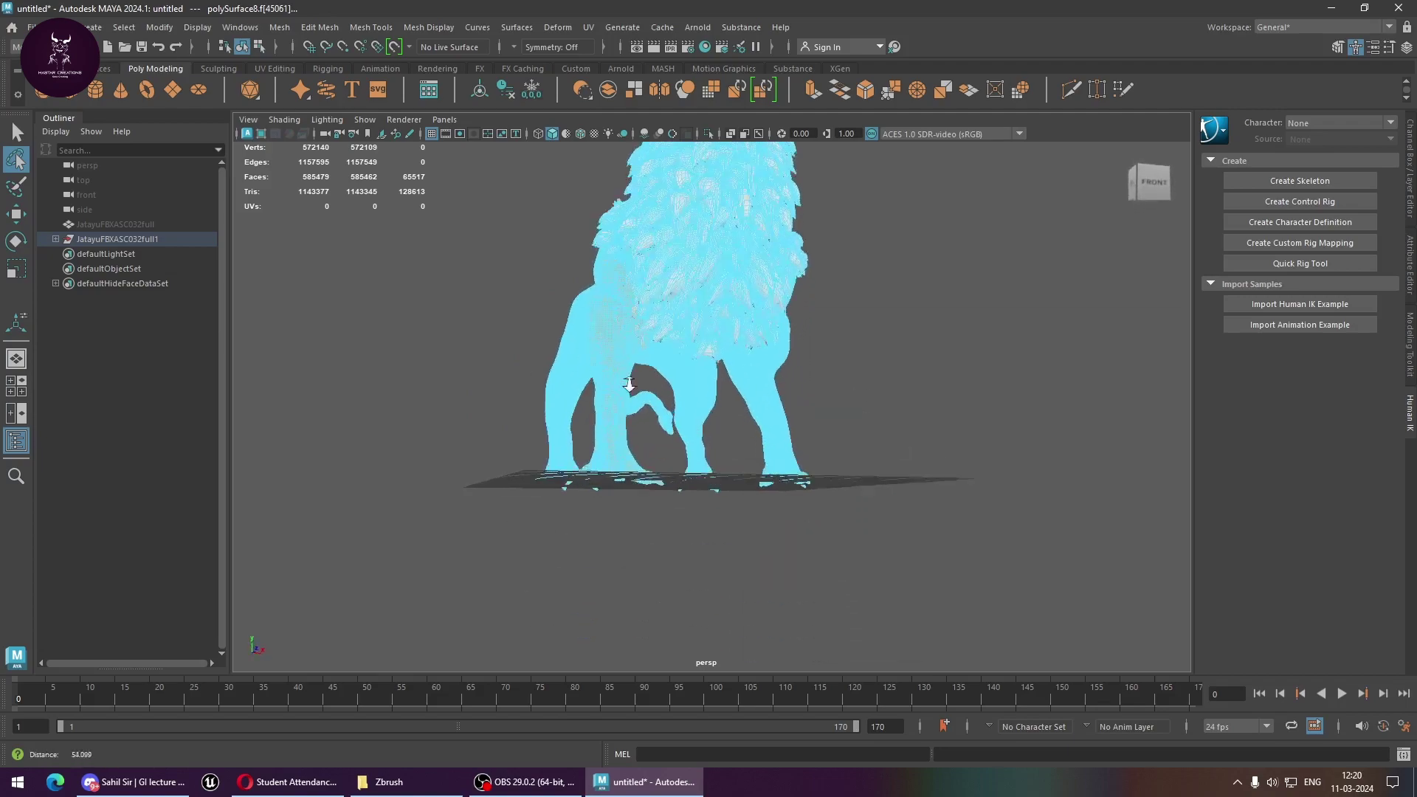
{"action": "scroll", "coordinate": [759, 395], "scroll_direction": "up", "scroll_amount": 5}
{"action": "scroll", "coordinate": [898, 622], "scroll_direction": "up", "scroll_amount": 3}
{"action": "mouse_move", "coordinate": [898, 623]}
{"action": "left_mouse_down", "text": "alt"}
{"action": "mouse_move", "coordinate": [770, 516]}
{"action": "mouse_move", "coordinate": [749, 538]}
{"action": "mouse_move", "coordinate": [900, 578]}
{"action": "mouse_move", "coordinate": [1012, 579]}
{"action": "left_mouse_up", "text": "alt"}
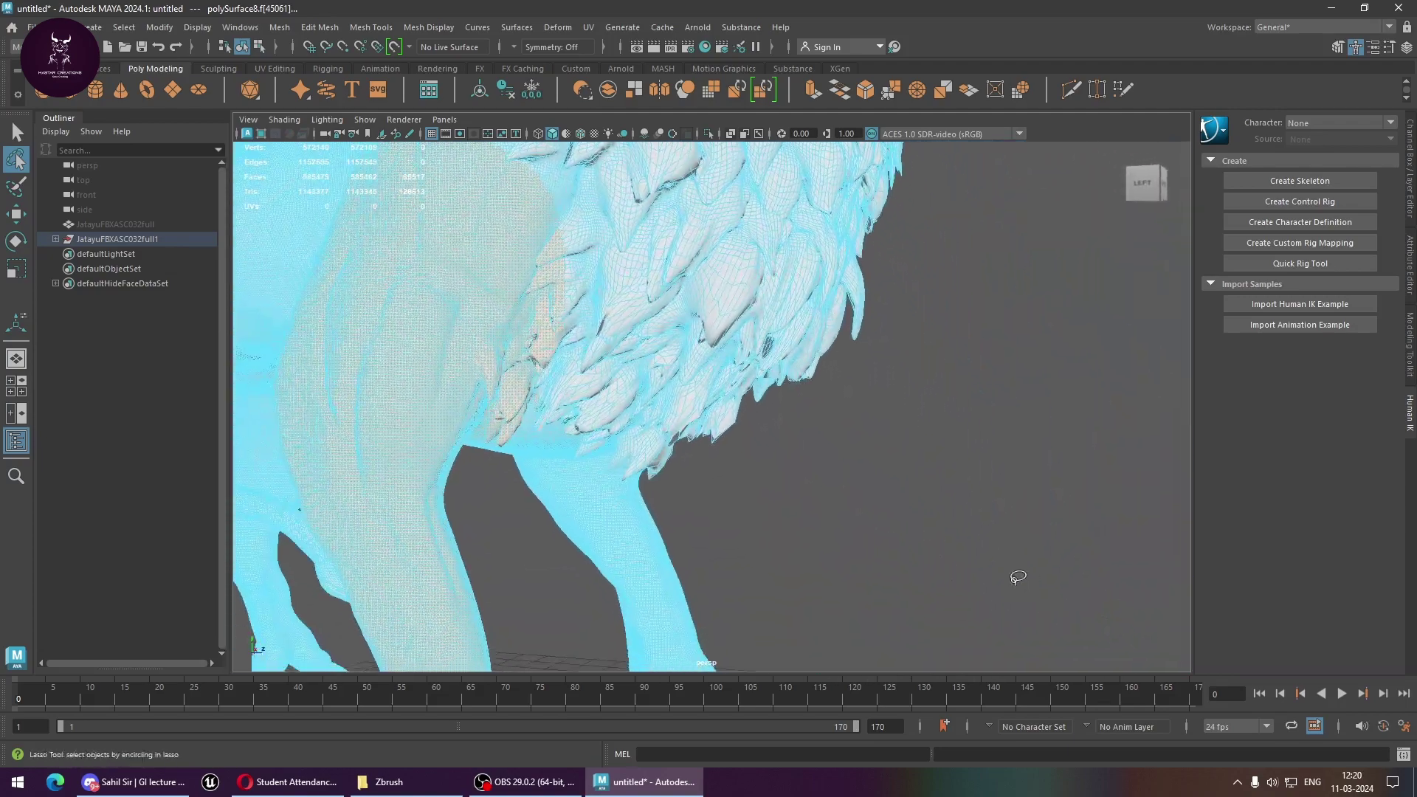
{"action": "right_click_drag", "start_coordinate": [434, 320], "coordinate": [438, 560]}
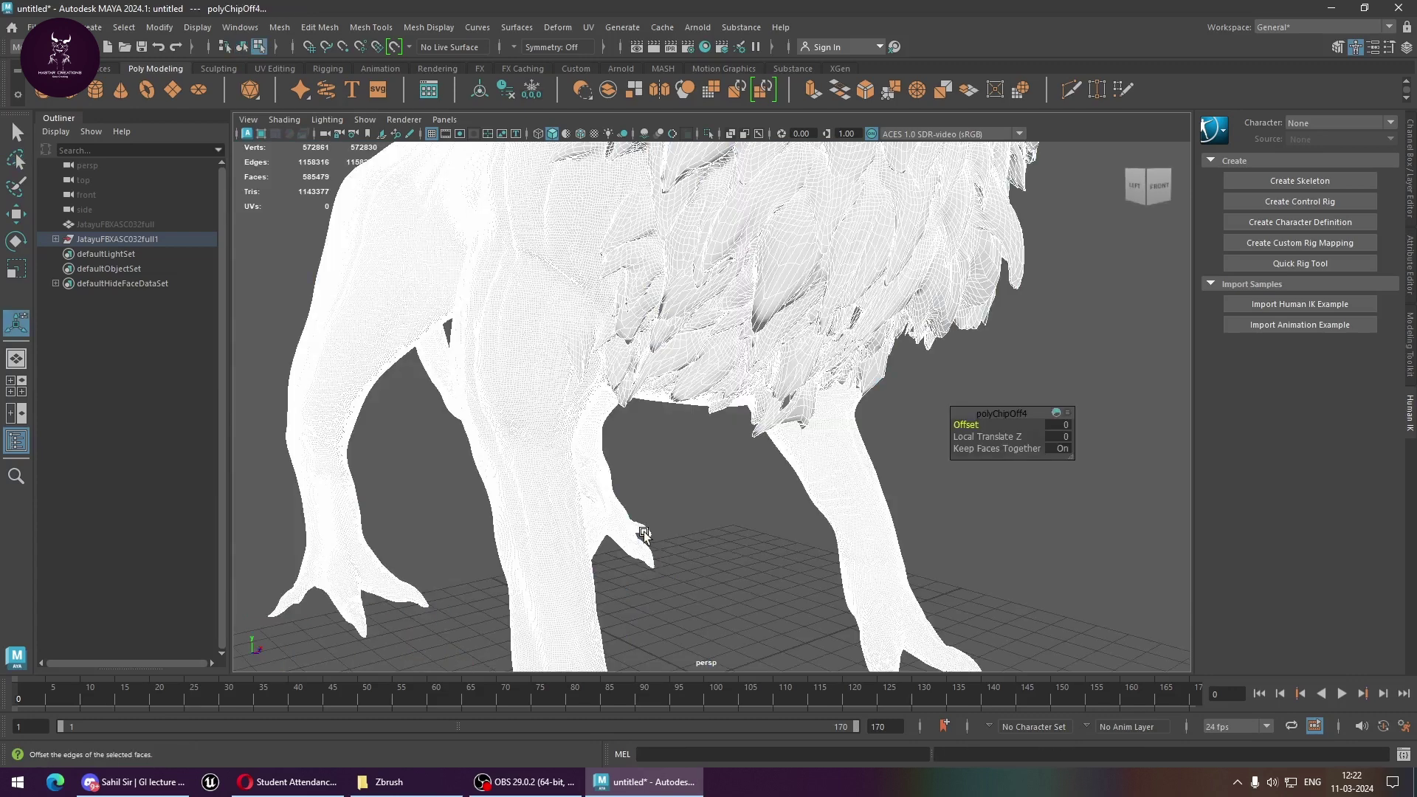
Select the separated front leg in Object Mode and hide it
{"action": "left_click", "coordinate": [729, 483]}
{"action": "right_click_drag", "start_coordinate": [729, 482], "coordinate": [808, 369]}
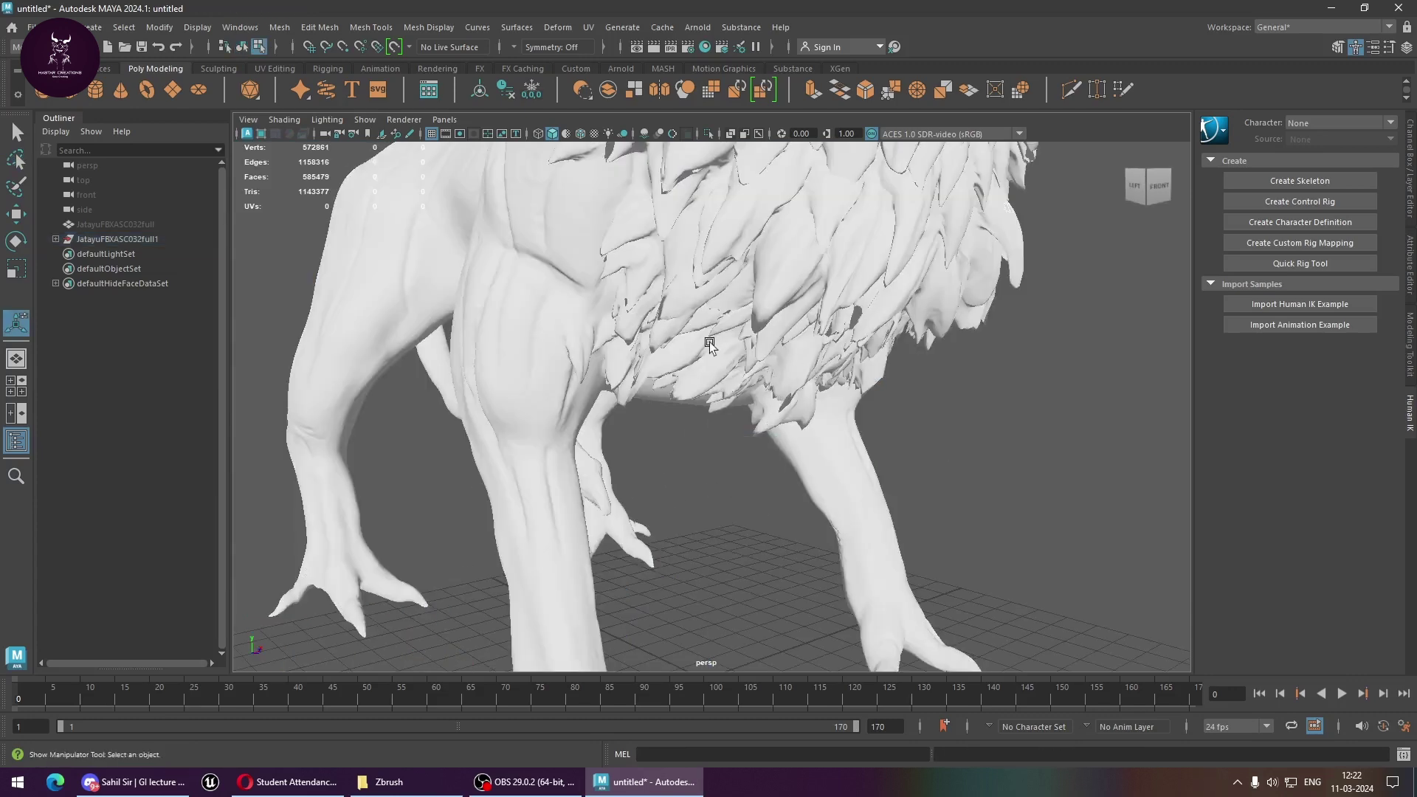
{"action": "right_click_drag", "start_coordinate": [710, 342], "coordinate": [750, 325]}
{"action": "left_click", "coordinate": [479, 382]}
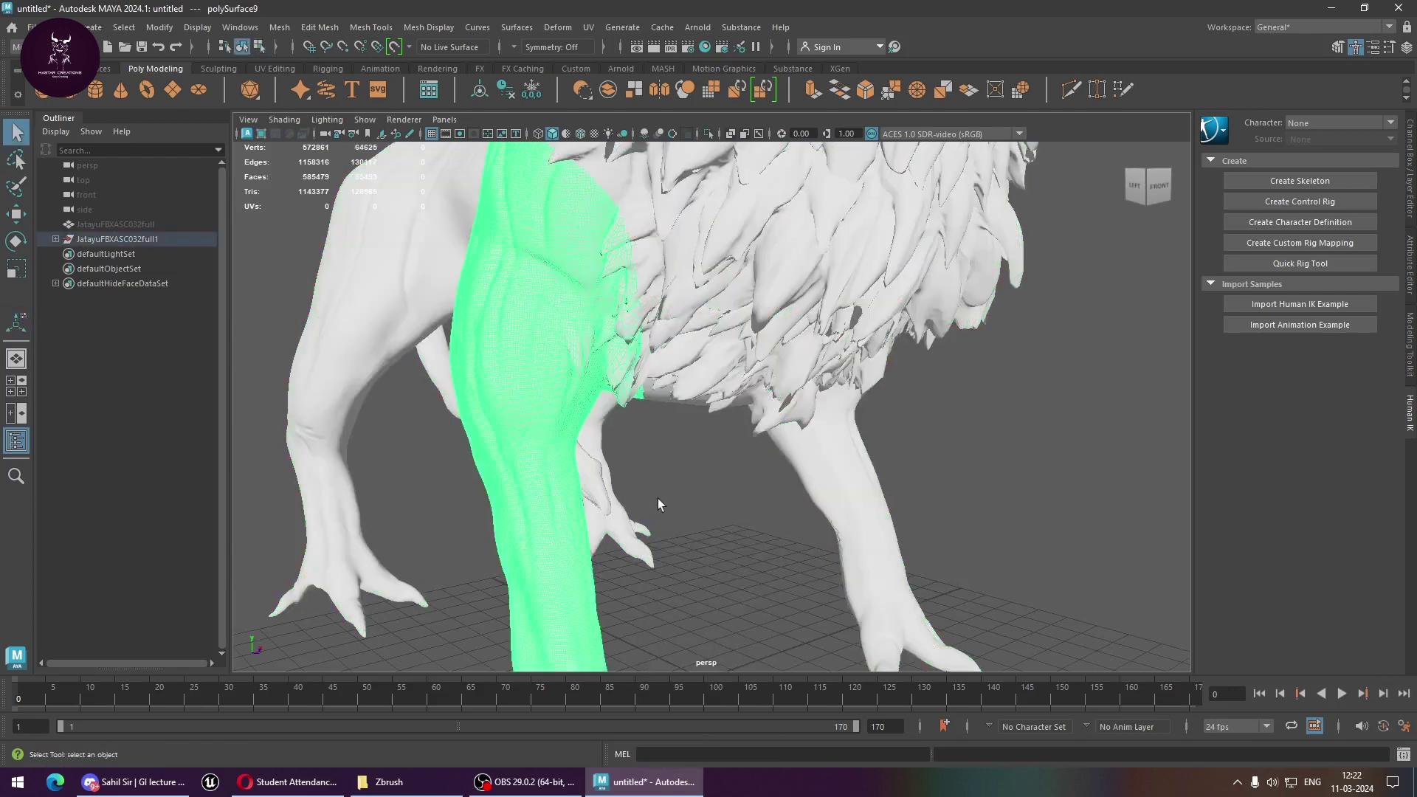
{"action": "scroll", "coordinate": [467, 462], "scroll_direction": "down", "scroll_amount": 5}
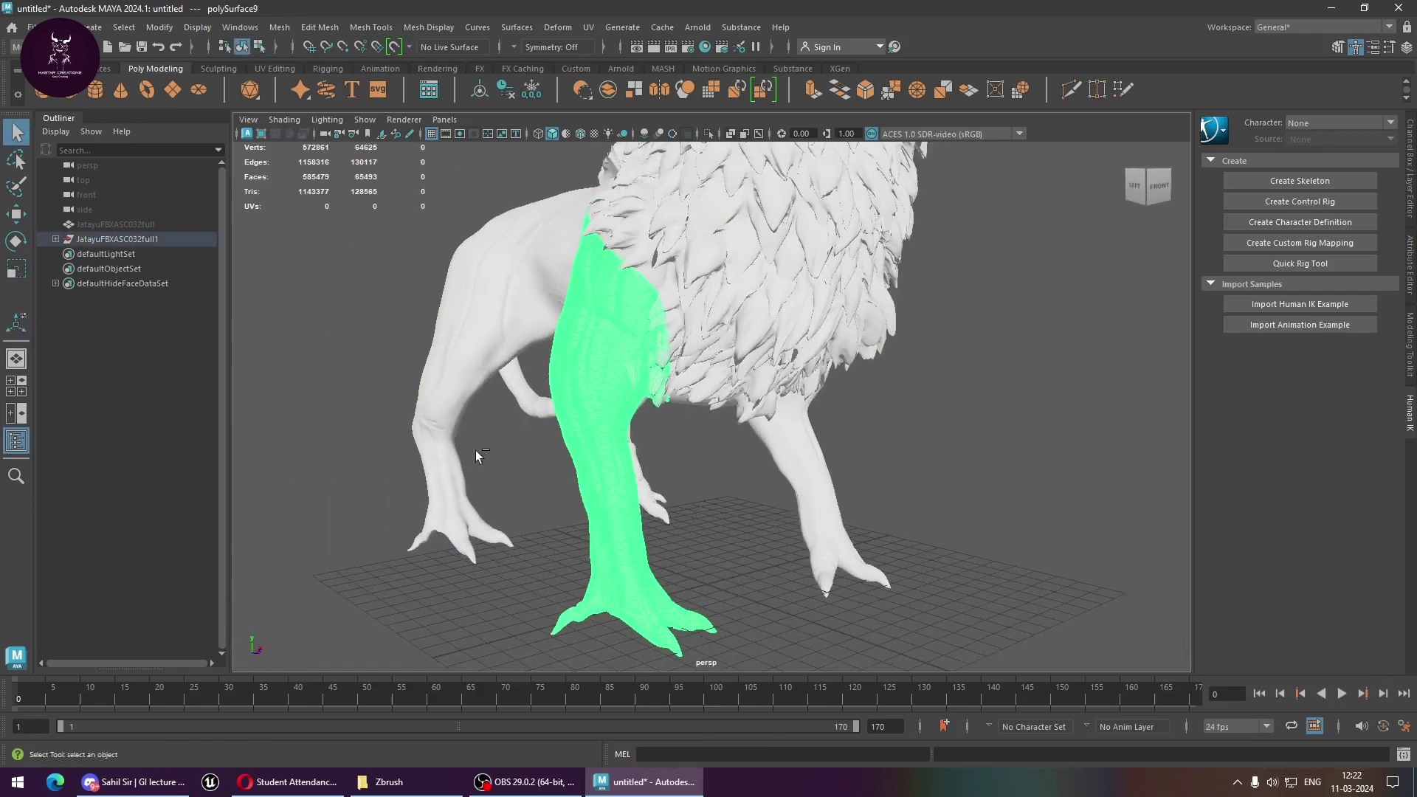
{"action": "key", "text": "ctrl+h"}
Orbit around the body to inspect the shoulder gap from side, front and back
{"action": "mouse_move", "coordinate": [475, 455]}
{"action": "left_mouse_down", "text": "alt"}
{"action": "mouse_move", "coordinate": [763, 467]}
{"action": "mouse_move", "coordinate": [807, 516]}
{"action": "mouse_move", "coordinate": [686, 579]}
{"action": "mouse_move", "coordinate": [664, 497]}
{"action": "mouse_move", "coordinate": [732, 487]}
{"action": "left_mouse_up", "text": "alt"}
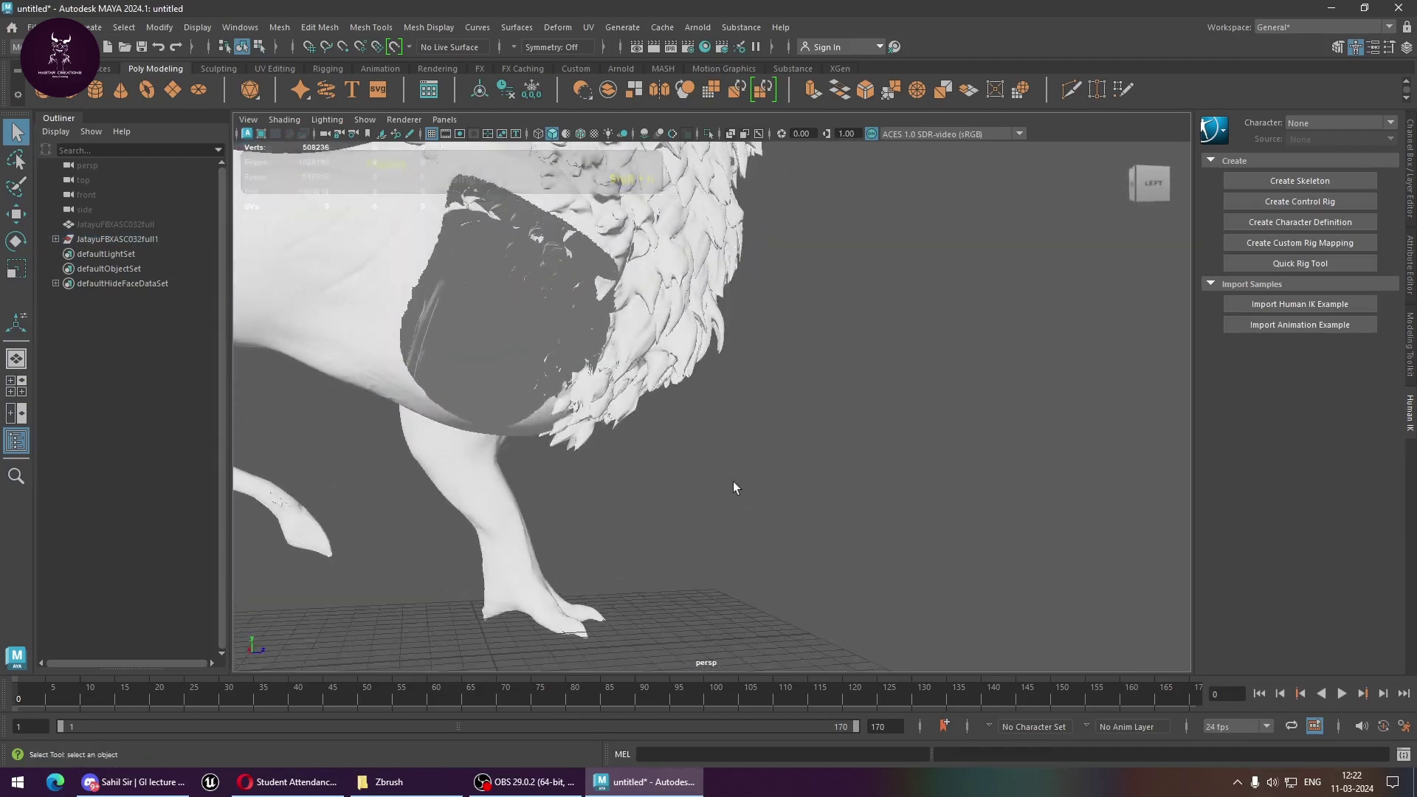
{"action": "mouse_move", "coordinate": [733, 487]}
{"action": "right_mouse_down", "text": "alt"}
{"action": "mouse_move", "coordinate": [840, 543]}
{"action": "mouse_move", "coordinate": [388, 506]}
{"action": "right_mouse_up", "text": "alt"}
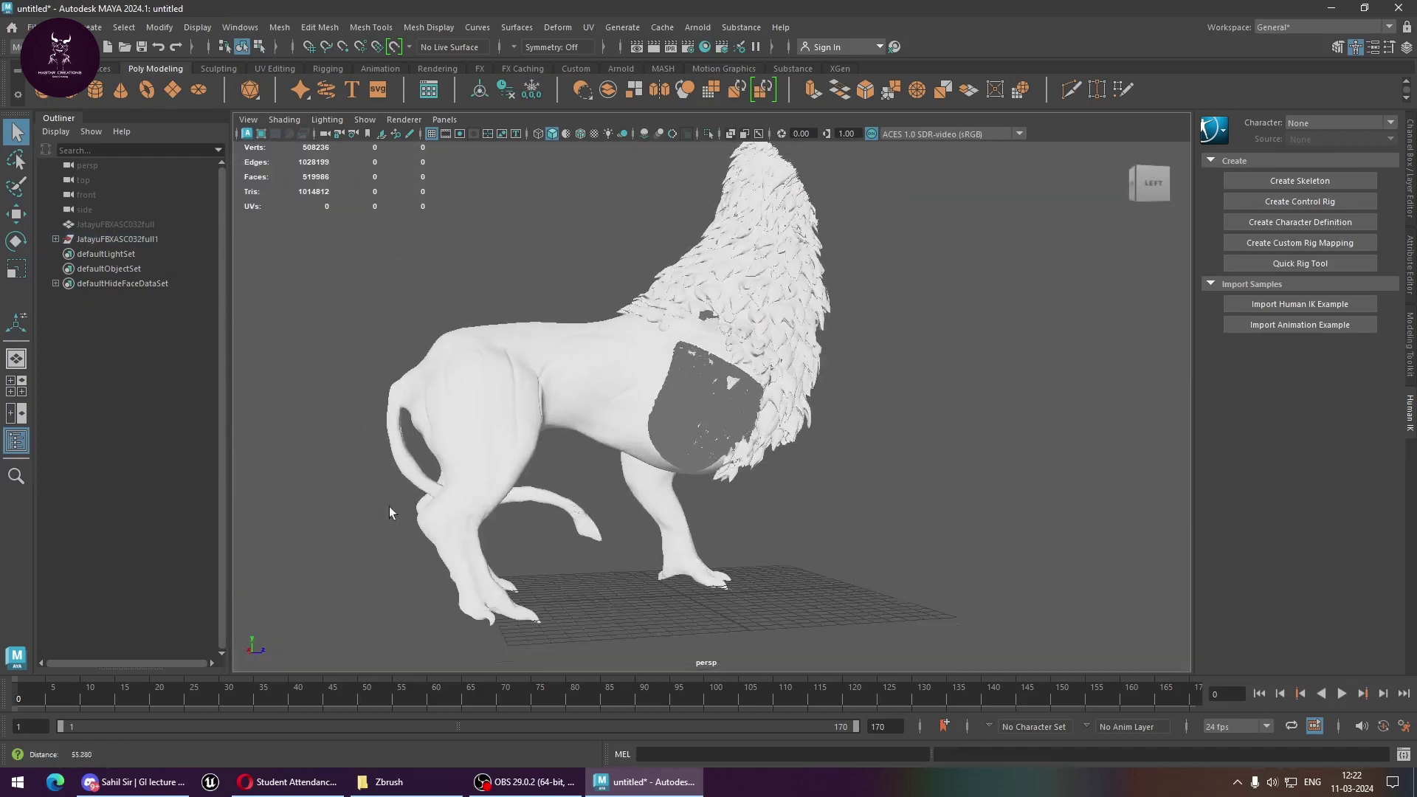
{"action": "mouse_move", "coordinate": [390, 509]}
{"action": "left_mouse_down", "text": "alt"}
{"action": "mouse_move", "coordinate": [620, 550]}
{"action": "mouse_move", "coordinate": [391, 550]}
{"action": "mouse_move", "coordinate": [449, 589]}
{"action": "mouse_move", "coordinate": [621, 559]}
{"action": "mouse_move", "coordinate": [721, 506]}
{"action": "mouse_move", "coordinate": [689, 516]}
{"action": "mouse_move", "coordinate": [649, 563]}
{"action": "mouse_move", "coordinate": [637, 526]}
{"action": "mouse_move", "coordinate": [610, 515]}
{"action": "mouse_move", "coordinate": [675, 529]}
{"action": "mouse_move", "coordinate": [760, 490]}
{"action": "left_mouse_up", "text": "alt"}
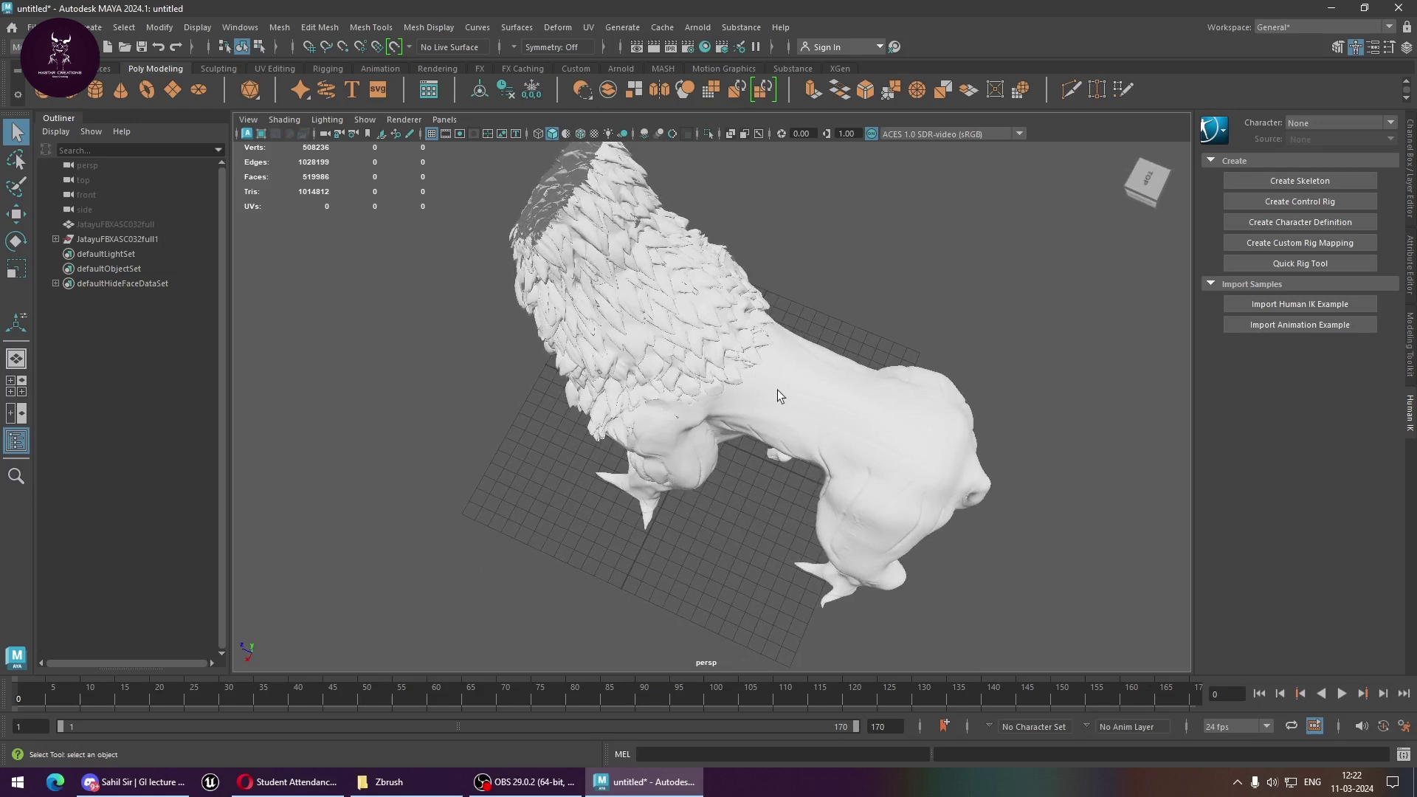
{"action": "mouse_move", "coordinate": [847, 386]}
{"action": "left_mouse_down", "text": "alt"}
{"action": "mouse_move", "coordinate": [754, 362]}
{"action": "mouse_move", "coordinate": [721, 293]}
{"action": "left_mouse_up", "text": "alt"}
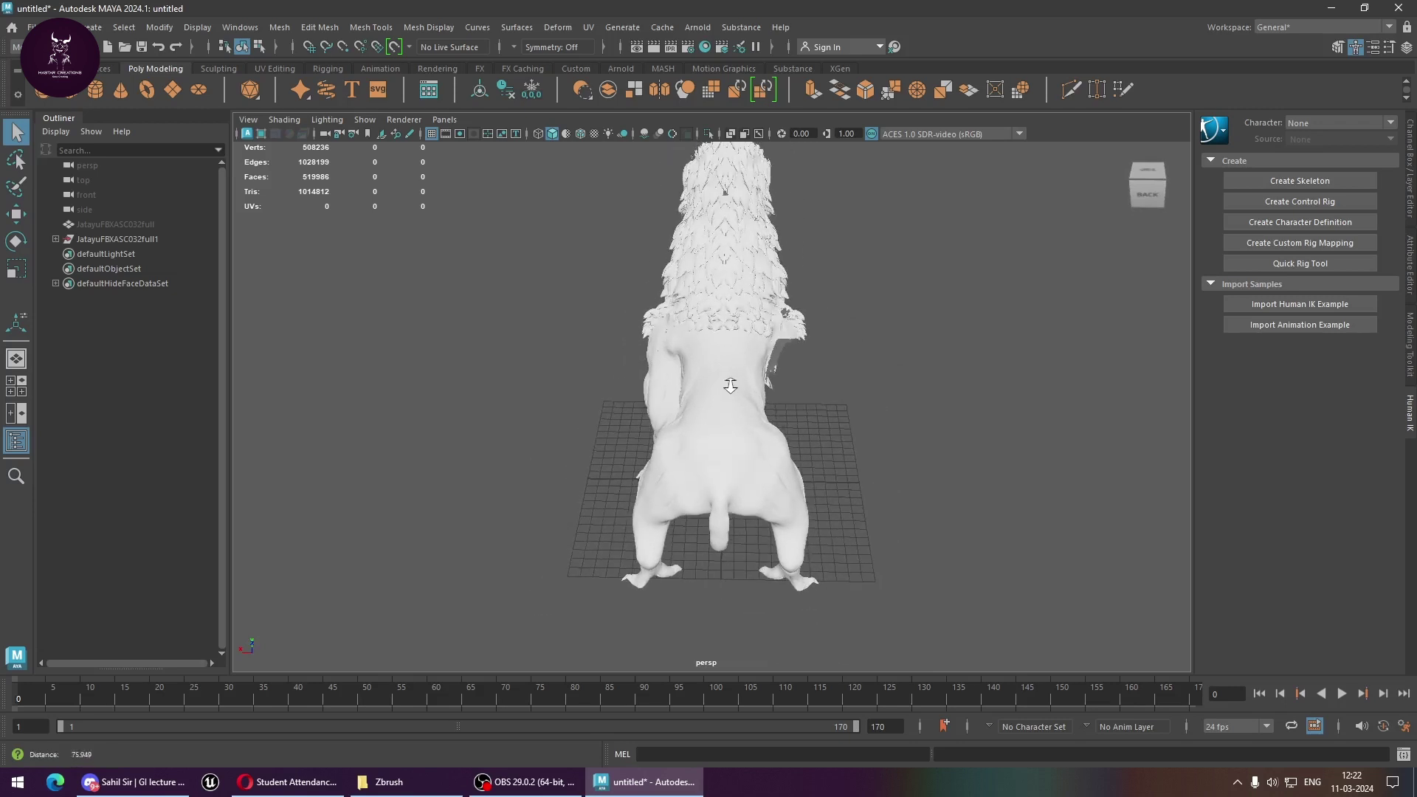
Select the lion body, frame its legs, and enter face mode with the lasso tool
{"action": "right_click_drag", "start_coordinate": [720, 292], "coordinate": [722, 320]}
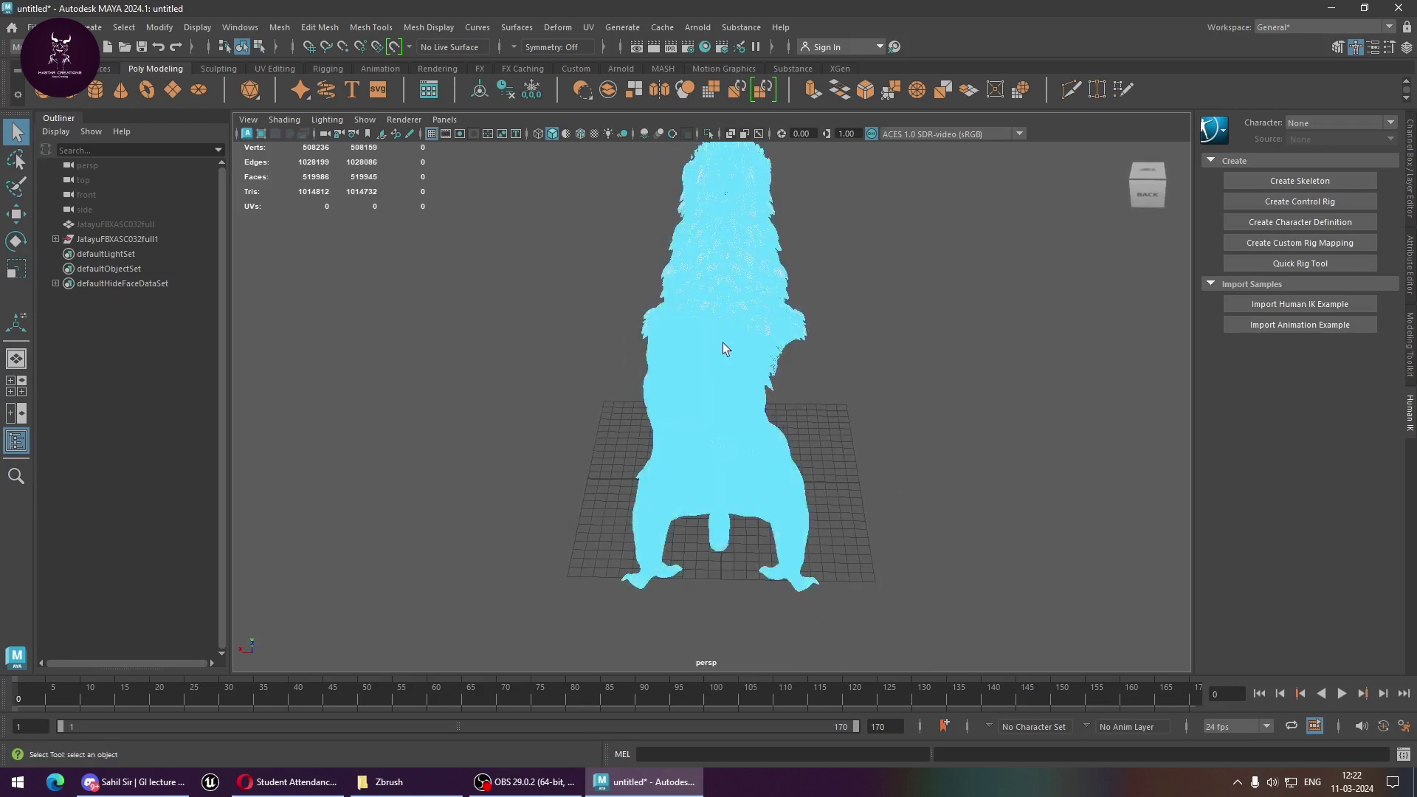
{"action": "mouse_move", "coordinate": [723, 342]}
{"action": "left_mouse_down", "text": "alt"}
{"action": "mouse_move", "coordinate": [775, 390]}
{"action": "mouse_move", "coordinate": [765, 370]}
{"action": "mouse_move", "coordinate": [721, 410]}
{"action": "mouse_move", "coordinate": [775, 423]}
{"action": "mouse_move", "coordinate": [825, 462]}
{"action": "left_mouse_up", "text": "alt"}
{"action": "right_click_drag", "start_coordinate": [865, 310], "coordinate": [959, 292]}
{"action": "left_click_drag", "start_coordinate": [888, 292], "coordinate": [810, 386], "text": "alt"}
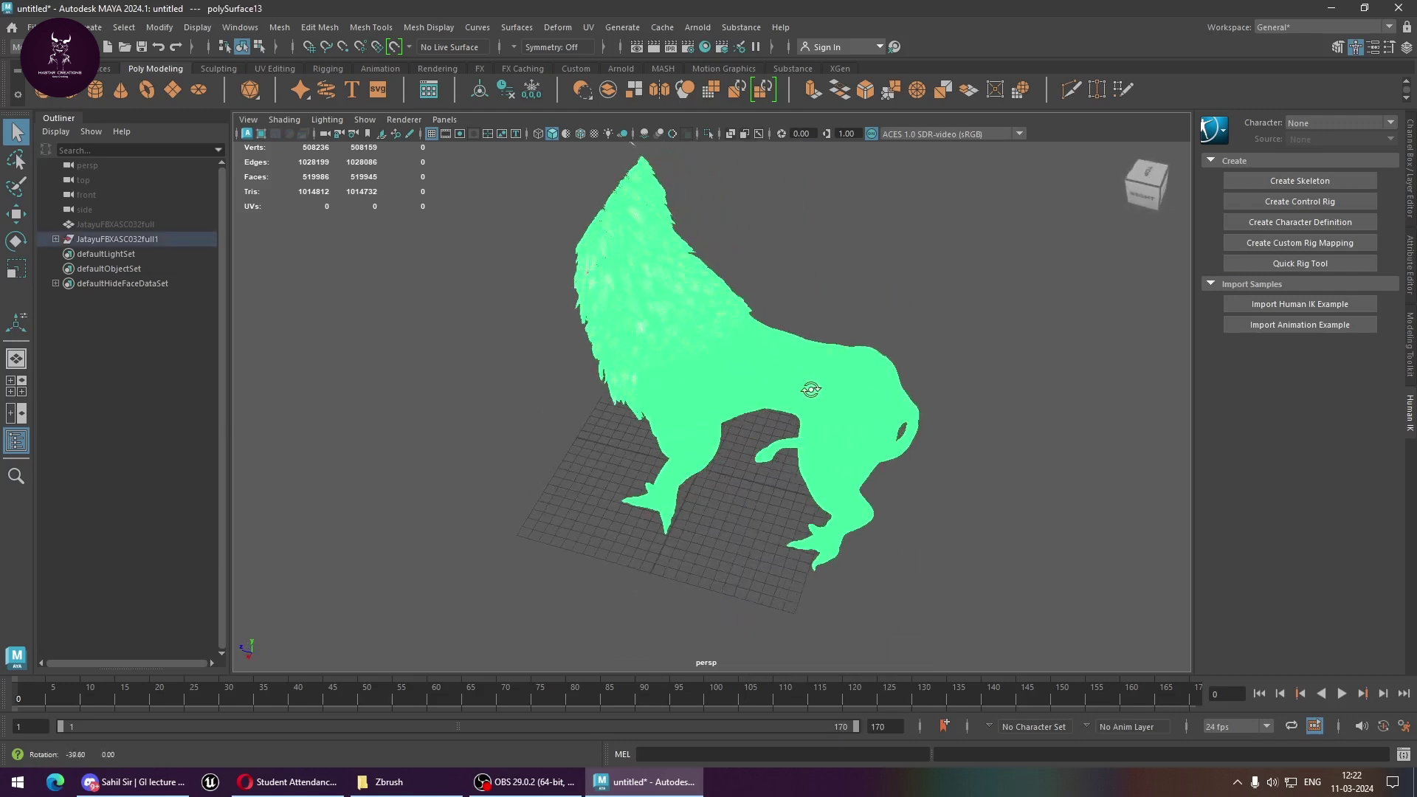
{"action": "mouse_move", "coordinate": [810, 386]}
{"action": "right_mouse_down", "text": "alt"}
{"action": "mouse_move", "coordinate": [858, 448]}
{"action": "mouse_move", "coordinate": [829, 385]}
{"action": "mouse_move", "coordinate": [896, 434]}
{"action": "right_mouse_up", "text": "alt"}
{"action": "mouse_move", "coordinate": [896, 433]}
{"action": "left_mouse_down", "text": "alt"}
{"action": "mouse_move", "coordinate": [817, 338]}
{"action": "mouse_move", "coordinate": [847, 381]}
{"action": "left_mouse_up", "text": "alt"}
{"action": "middle_click_drag", "start_coordinate": [847, 381], "coordinate": [878, 321], "text": "alt"}
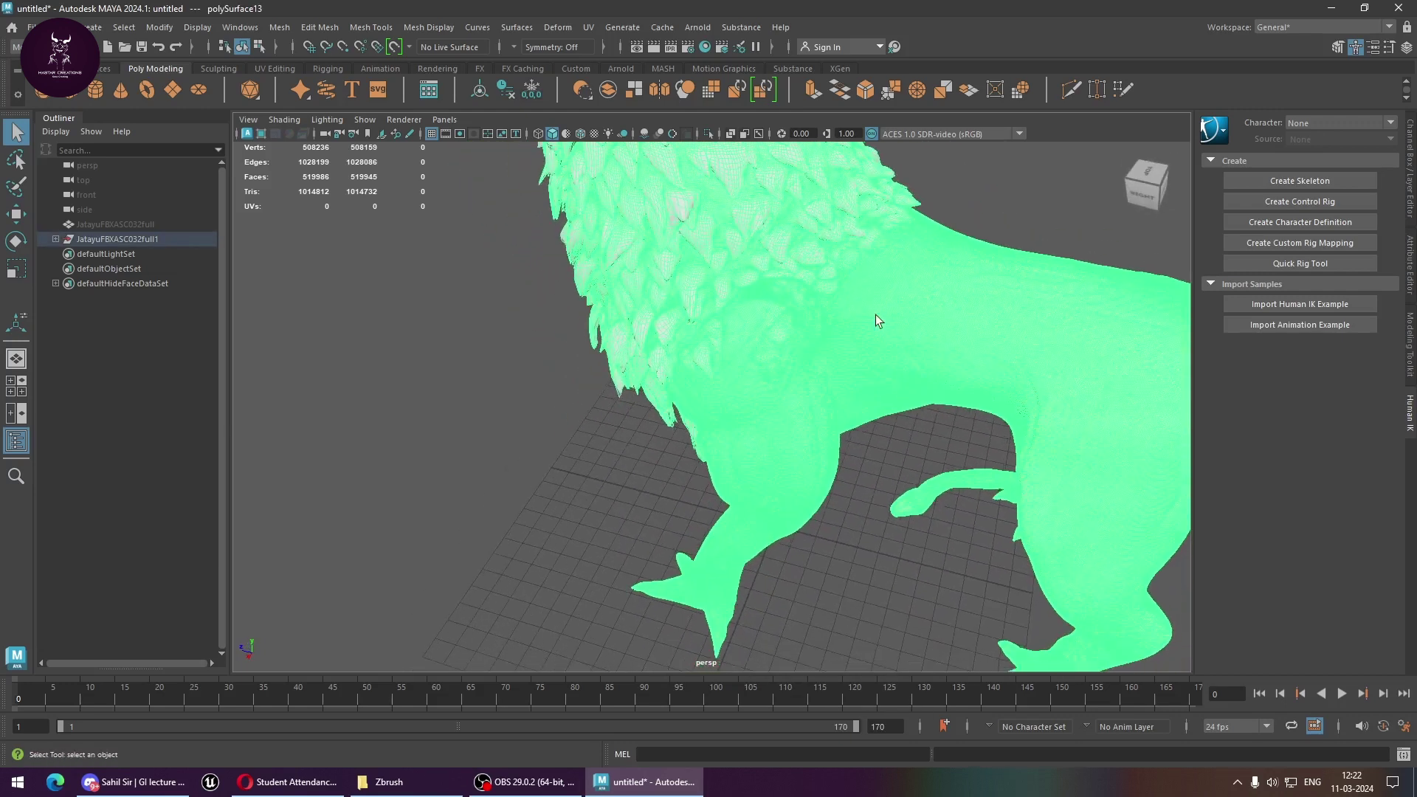
{"action": "left_click", "coordinate": [16, 159]}
{"action": "right_click_drag", "start_coordinate": [743, 294], "coordinate": [786, 337]}
{"action": "mouse_move", "coordinate": [786, 337]}
{"action": "left_mouse_down", "text": "alt"}
{"action": "mouse_move", "coordinate": [746, 376]}
{"action": "mouse_move", "coordinate": [689, 332]}
{"action": "mouse_move", "coordinate": [708, 392]}
{"action": "mouse_move", "coordinate": [735, 402]}
{"action": "mouse_move", "coordinate": [704, 345]}
{"action": "mouse_move", "coordinate": [598, 373]}
{"action": "mouse_move", "coordinate": [650, 661]}
{"action": "mouse_move", "coordinate": [801, 550]}
{"action": "mouse_move", "coordinate": [720, 357]}
{"action": "left_mouse_up", "text": "alt"}
Lasso the leg and hindquarter faces and extract them into separate meshes
{"action": "mouse_move", "coordinate": [707, 489]}
{"action": "left_mouse_down", "text": "alt"}
{"action": "mouse_move", "coordinate": [709, 522]}
{"action": "mouse_move", "coordinate": [922, 449]}
{"action": "mouse_move", "coordinate": [731, 472]}
{"action": "mouse_move", "coordinate": [758, 465]}
{"action": "mouse_move", "coordinate": [775, 367]}
{"action": "mouse_move", "coordinate": [572, 347]}
{"action": "left_mouse_up", "text": "alt"}
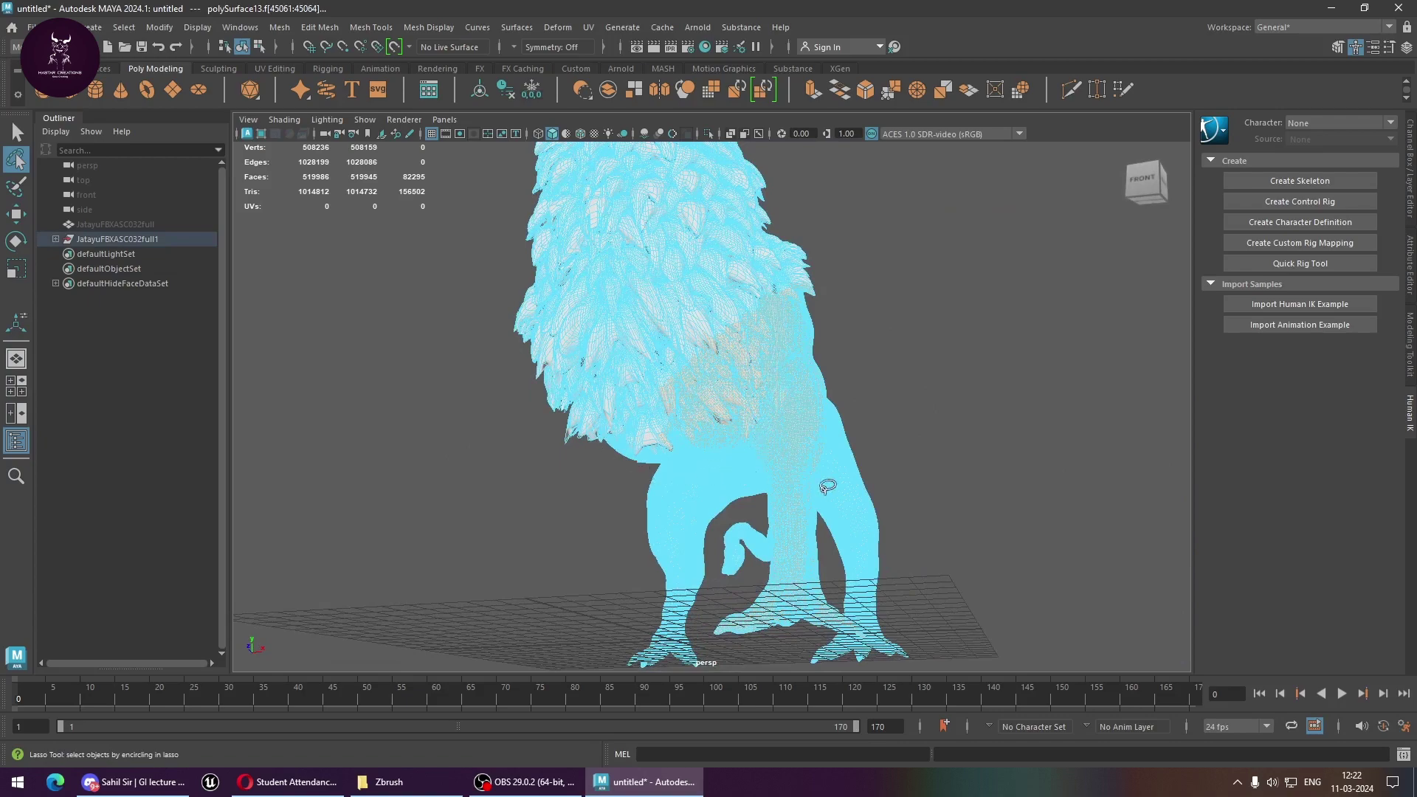
{"action": "scroll", "coordinate": [888, 402], "scroll_direction": "up", "scroll_amount": 3}
{"action": "mouse_move", "coordinate": [889, 401]}
{"action": "left_mouse_down", "text": "alt"}
{"action": "mouse_move", "coordinate": [831, 405]}
{"action": "mouse_move", "coordinate": [730, 474]}
{"action": "mouse_move", "coordinate": [607, 420]}
{"action": "mouse_move", "coordinate": [721, 443]}
{"action": "left_mouse_up", "text": "alt"}
{"action": "mouse_move", "coordinate": [766, 361]}
{"action": "left_mouse_down", "text": "alt"}
{"action": "mouse_move", "coordinate": [607, 427]}
{"action": "mouse_move", "coordinate": [531, 532]}
{"action": "mouse_move", "coordinate": [427, 452]}
{"action": "mouse_move", "coordinate": [734, 411]}
{"action": "mouse_move", "coordinate": [693, 490]}
{"action": "mouse_move", "coordinate": [672, 488]}
{"action": "mouse_move", "coordinate": [704, 485]}
{"action": "left_mouse_up", "text": "alt"}
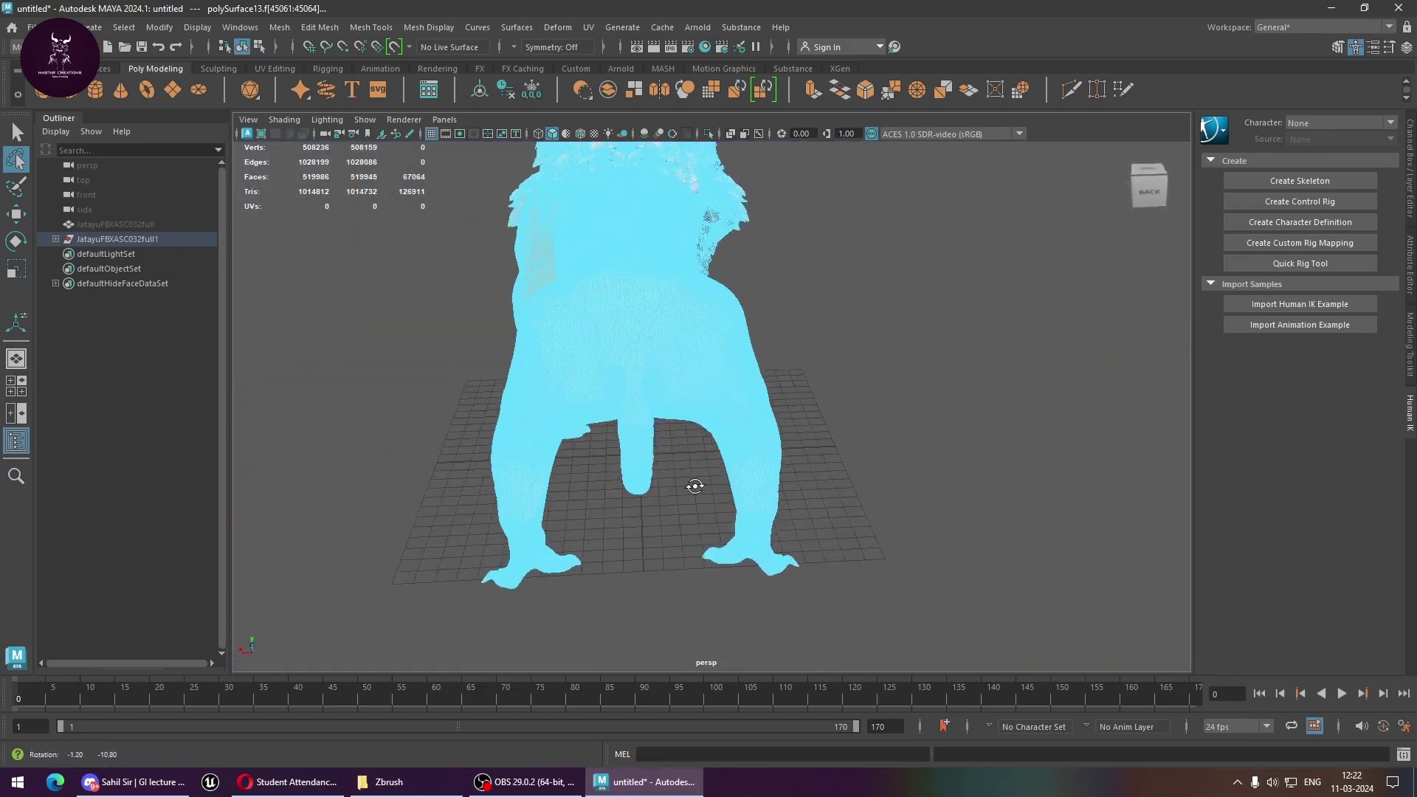
{"action": "mouse_move", "coordinate": [859, 386]}
{"action": "left_mouse_down"}
{"action": "mouse_move", "coordinate": [732, 667]}
{"action": "mouse_move", "coordinate": [863, 490]}
{"action": "mouse_move", "coordinate": [648, 465]}
{"action": "mouse_move", "coordinate": [593, 419]}
{"action": "mouse_move", "coordinate": [870, 490]}
{"action": "mouse_move", "coordinate": [780, 504]}
{"action": "mouse_move", "coordinate": [809, 512]}
{"action": "mouse_move", "coordinate": [768, 563]}
{"action": "mouse_move", "coordinate": [737, 563]}
{"action": "mouse_move", "coordinate": [741, 546]}
{"action": "left_mouse_up"}
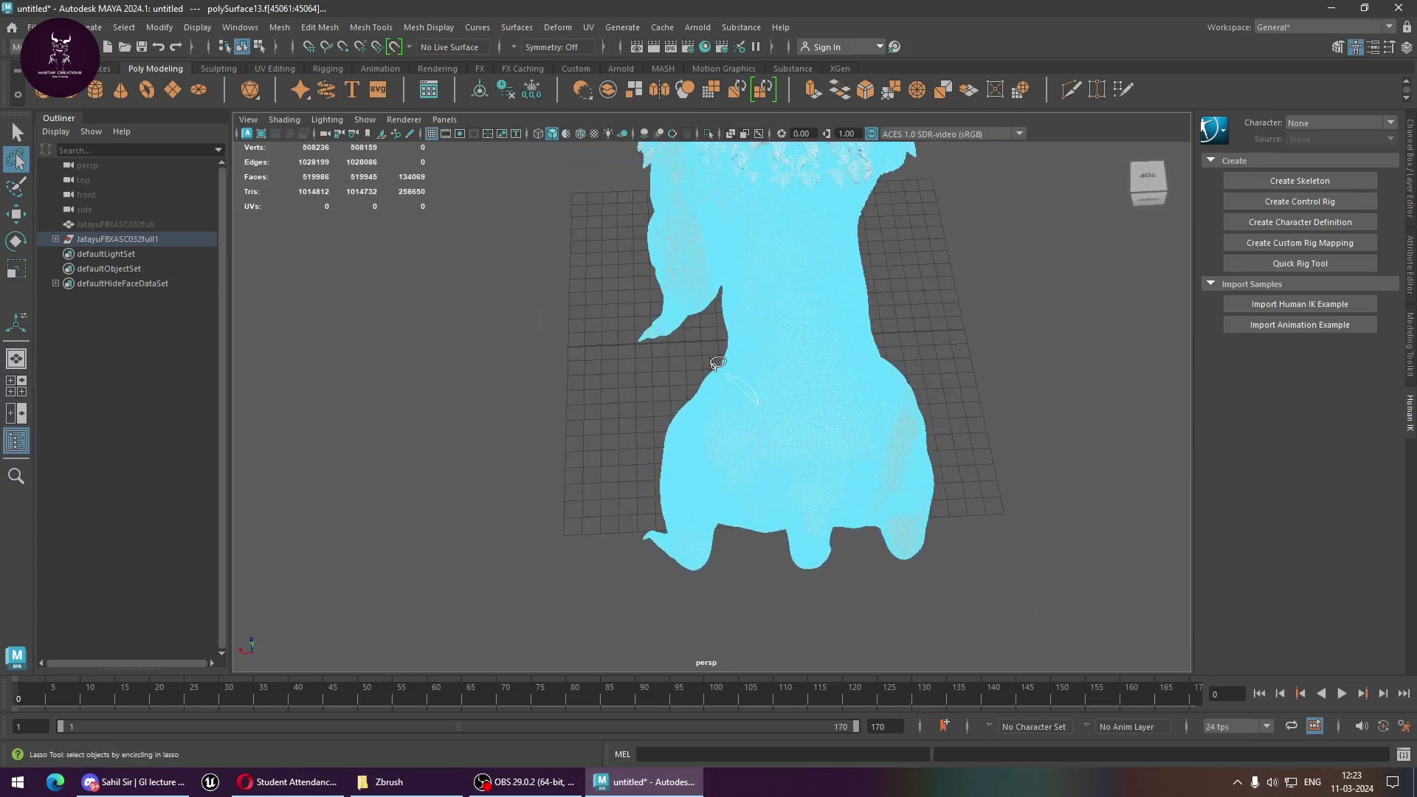
{"action": "mouse_move", "coordinate": [712, 371]}
{"action": "left_mouse_down"}
{"action": "mouse_move", "coordinate": [563, 544]}
{"action": "mouse_move", "coordinate": [764, 580]}
{"action": "mouse_move", "coordinate": [771, 401]}
{"action": "mouse_move", "coordinate": [709, 347]}
{"action": "left_mouse_up"}
{"action": "mouse_move", "coordinate": [739, 458]}
{"action": "left_mouse_down", "text": "alt"}
{"action": "mouse_move", "coordinate": [797, 458]}
{"action": "mouse_move", "coordinate": [848, 363]}
{"action": "mouse_move", "coordinate": [912, 445]}
{"action": "left_mouse_up", "text": "alt"}
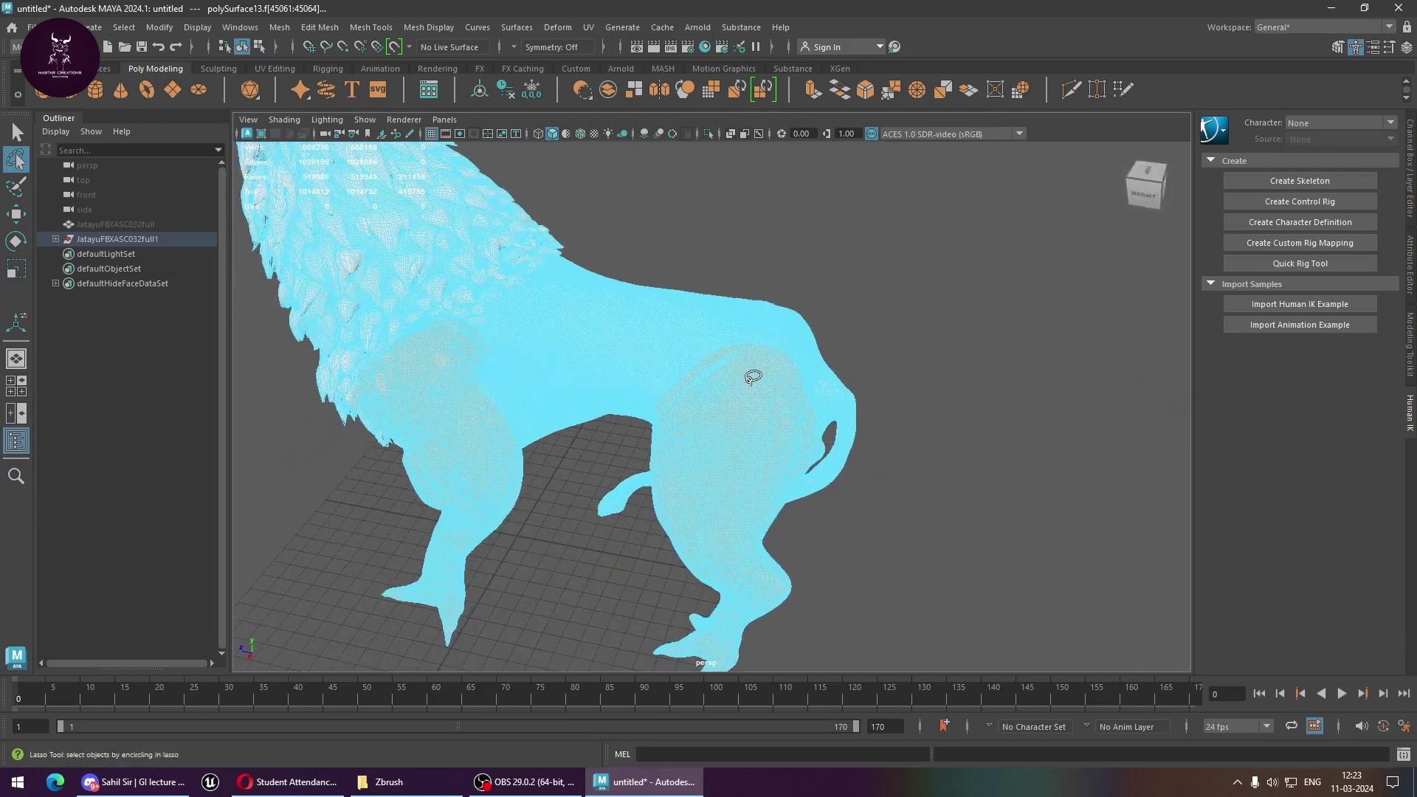
{"action": "left_click_drag", "start_coordinate": [749, 376], "coordinate": [908, 398], "text": "alt"}
{"action": "right_click", "coordinate": [815, 371], "text": "shift"}
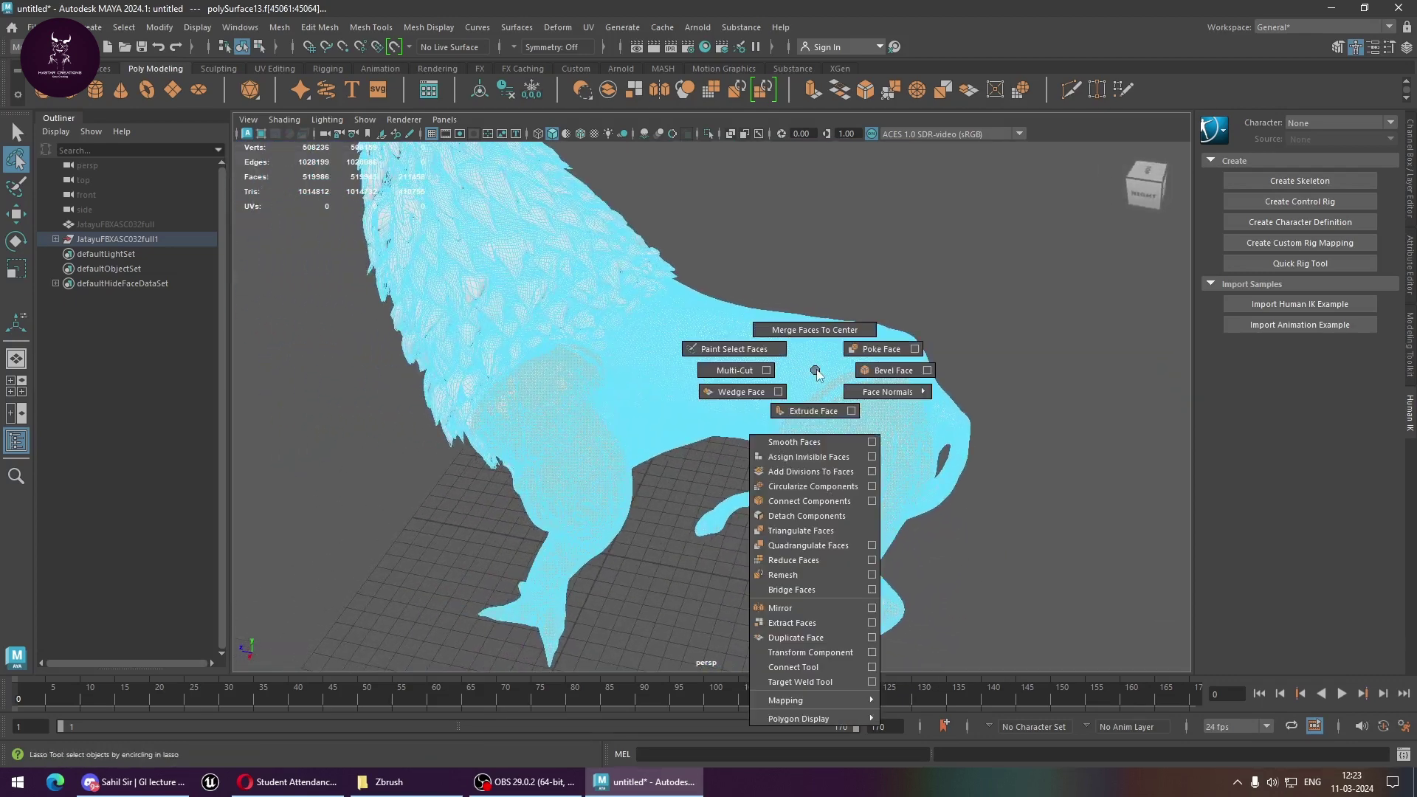
{"action": "left_click", "coordinate": [805, 624]}
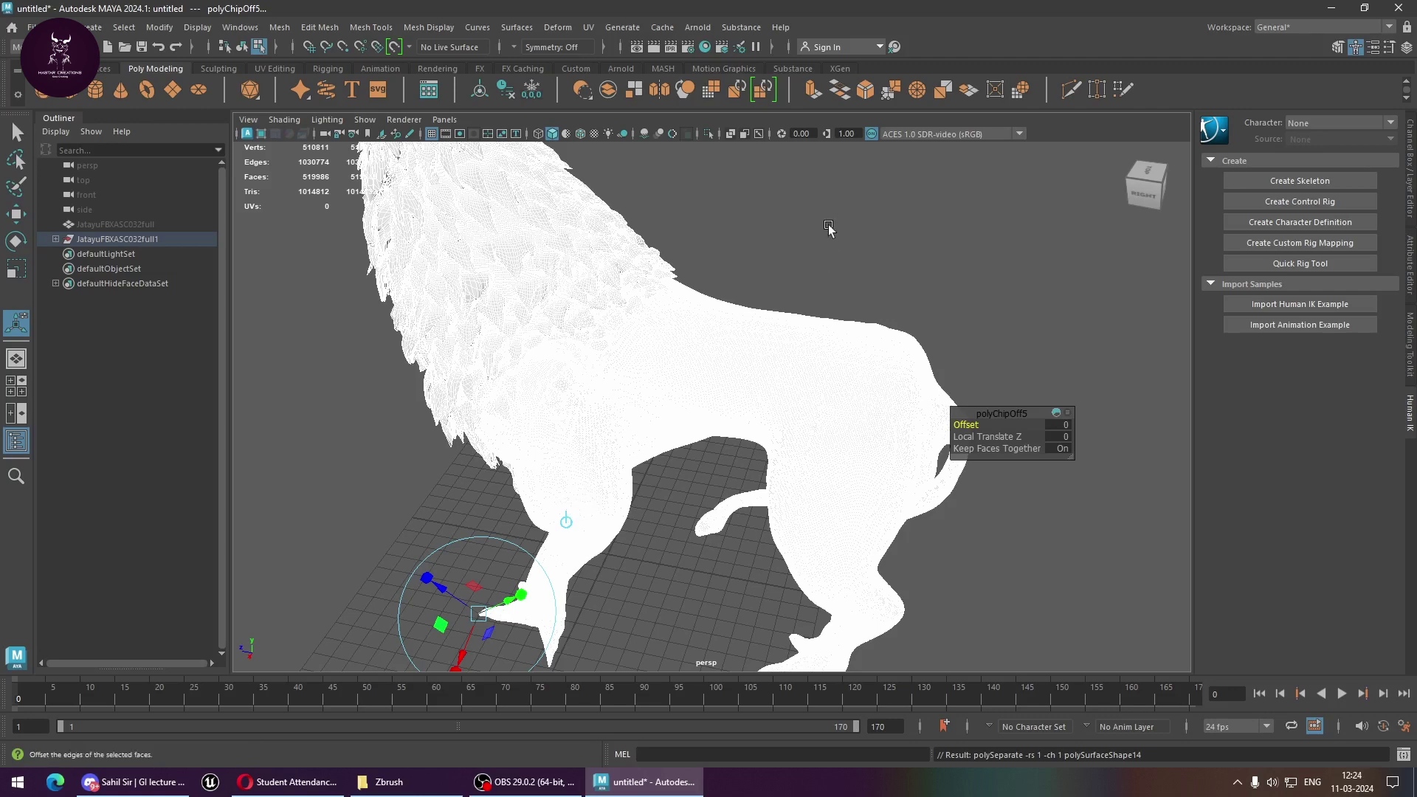
Return to object mode, then group and hide the first separated hind leg
{"action": "right_click", "coordinate": [884, 210]}
{"action": "key", "text": "q"}
{"action": "left_click", "coordinate": [883, 210]}
{"action": "left_click", "coordinate": [807, 417]}
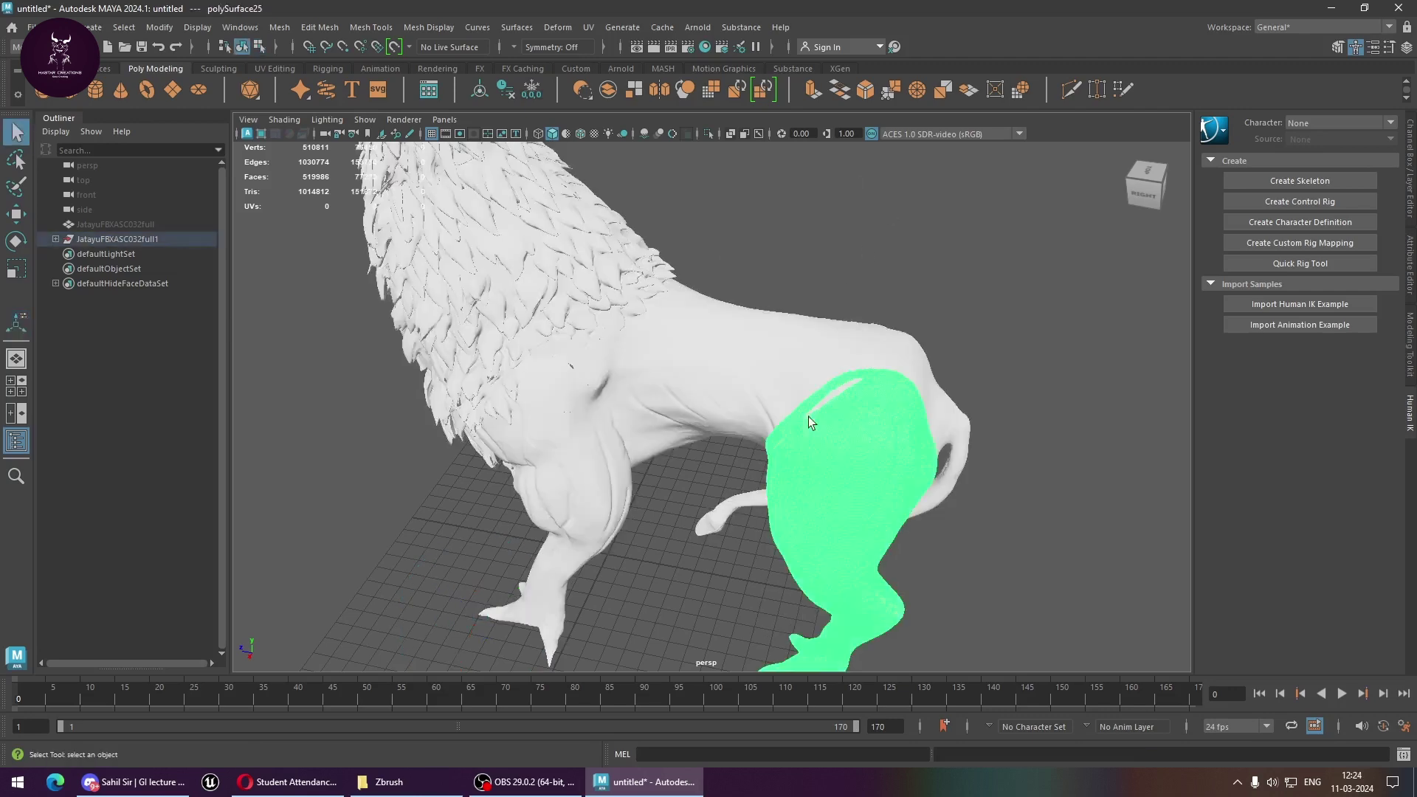
{"action": "left_click", "coordinate": [576, 481]}
{"action": "left_click", "coordinate": [854, 512]}
{"action": "key", "text": "ctrl+g"}
{"action": "key", "text": "ctrl+h"}
Group the separated front leg and hide it
{"action": "left_click", "coordinate": [589, 488]}
{"action": "key", "text": "ctrl+g"}
{"action": "key", "text": "ctrl+h"}
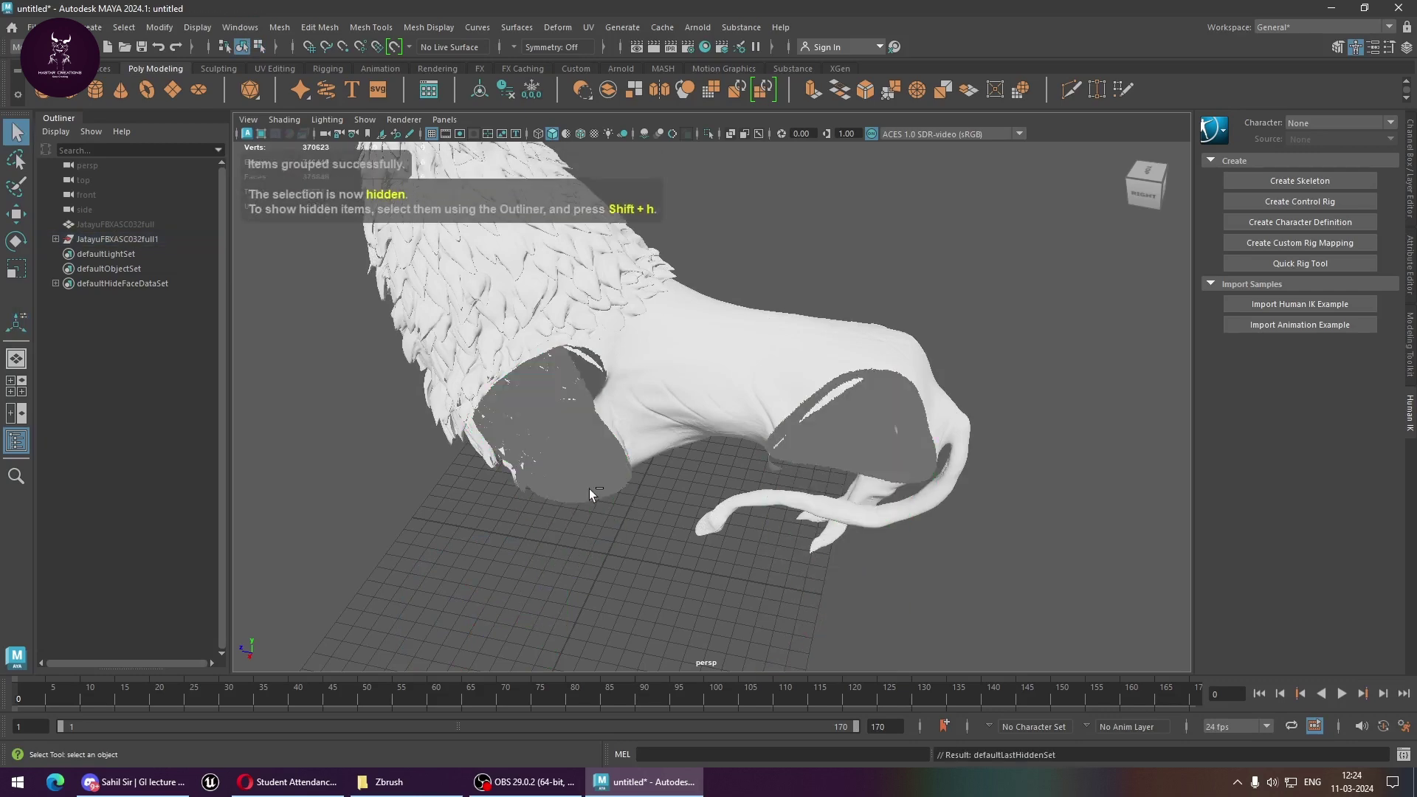
{"action": "left_click_drag", "start_coordinate": [993, 530], "coordinate": [909, 502], "text": "alt"}
{"action": "key", "text": "ctrl+z"}
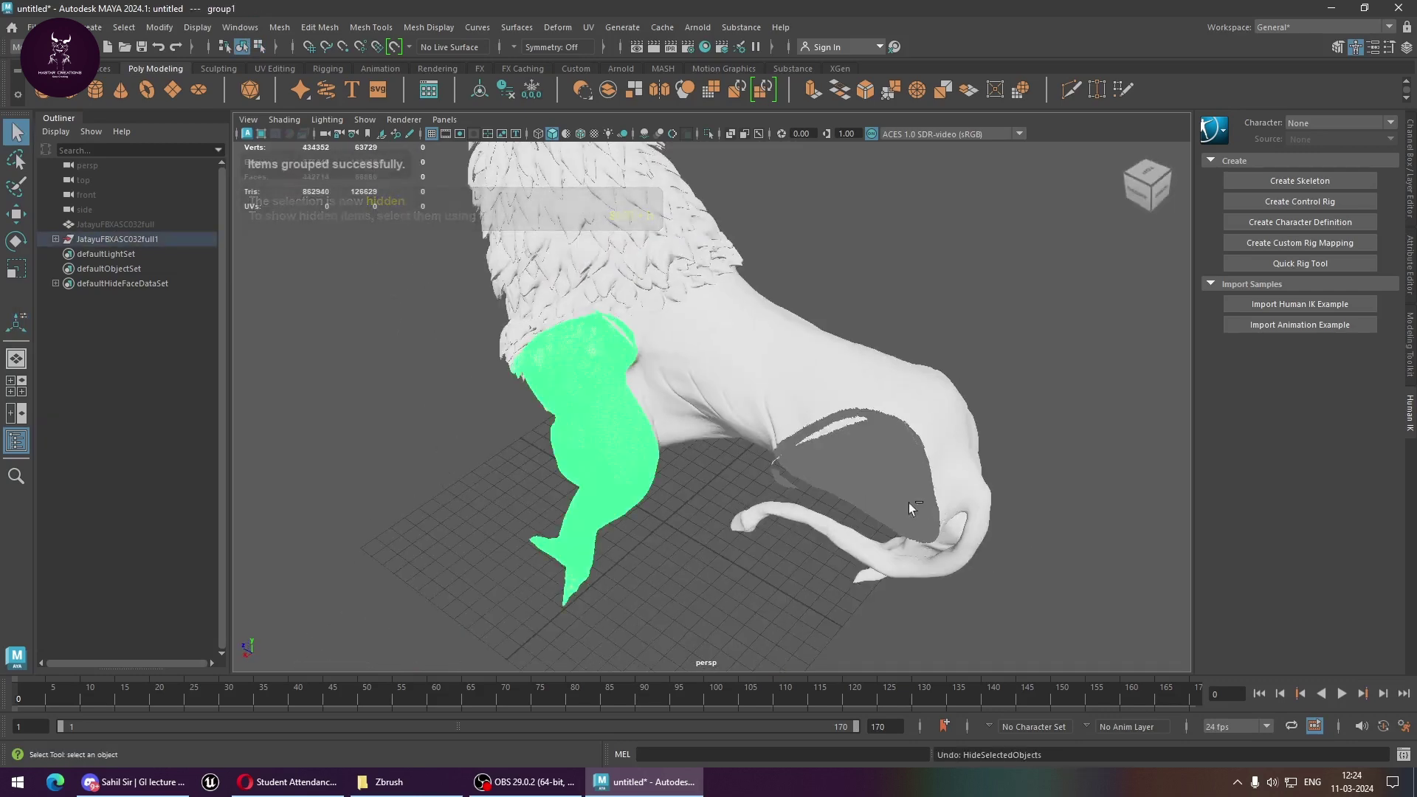
{"action": "left_click", "coordinate": [582, 455]}
{"action": "key", "text": "ctrl+h"}
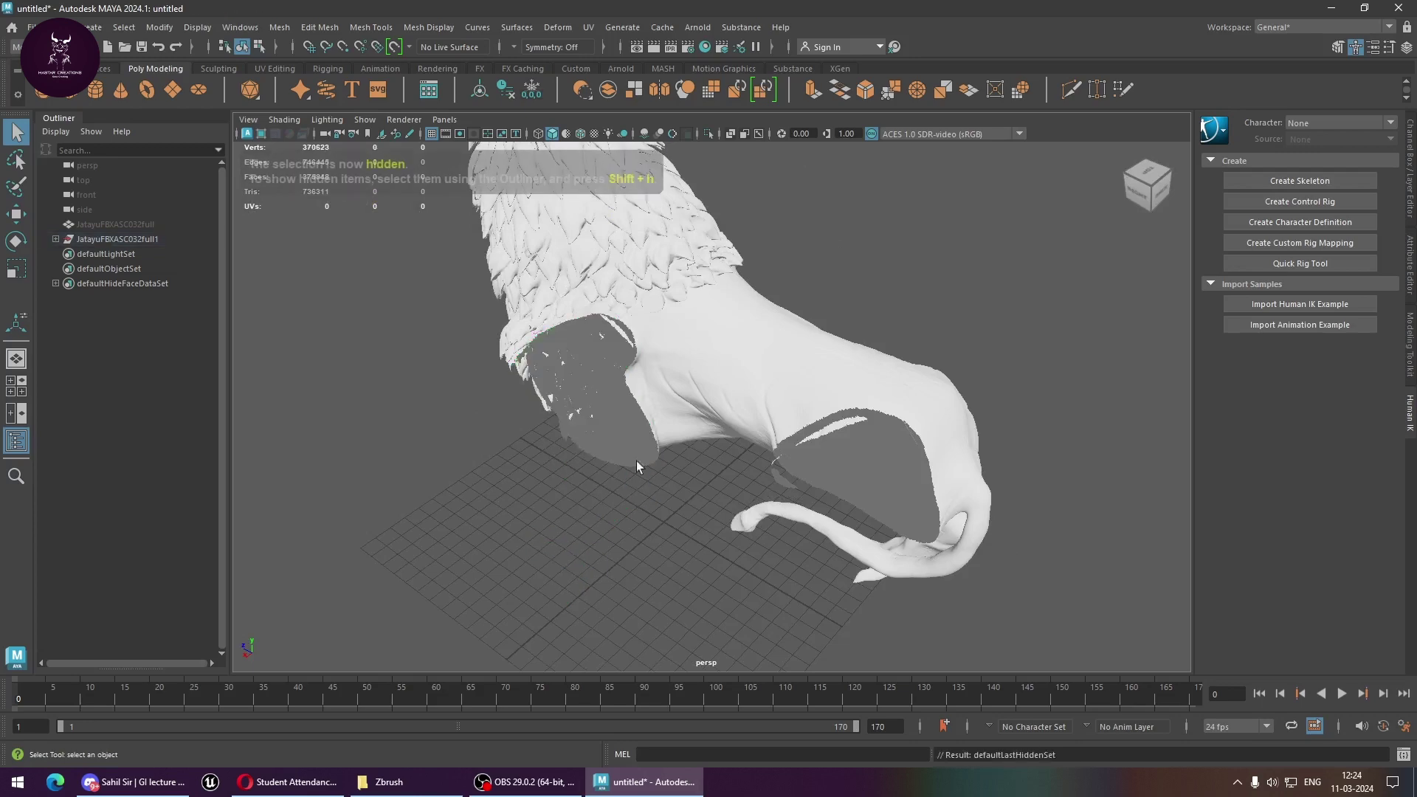
Hide the other hind leg piece and settle on a straight side view
{"action": "mouse_move", "coordinate": [636, 460]}
{"action": "left_mouse_down", "text": "alt"}
{"action": "mouse_move", "coordinate": [894, 503]}
{"action": "mouse_move", "coordinate": [873, 525]}
{"action": "left_mouse_up", "text": "alt"}
{"action": "left_click", "coordinate": [717, 575]}
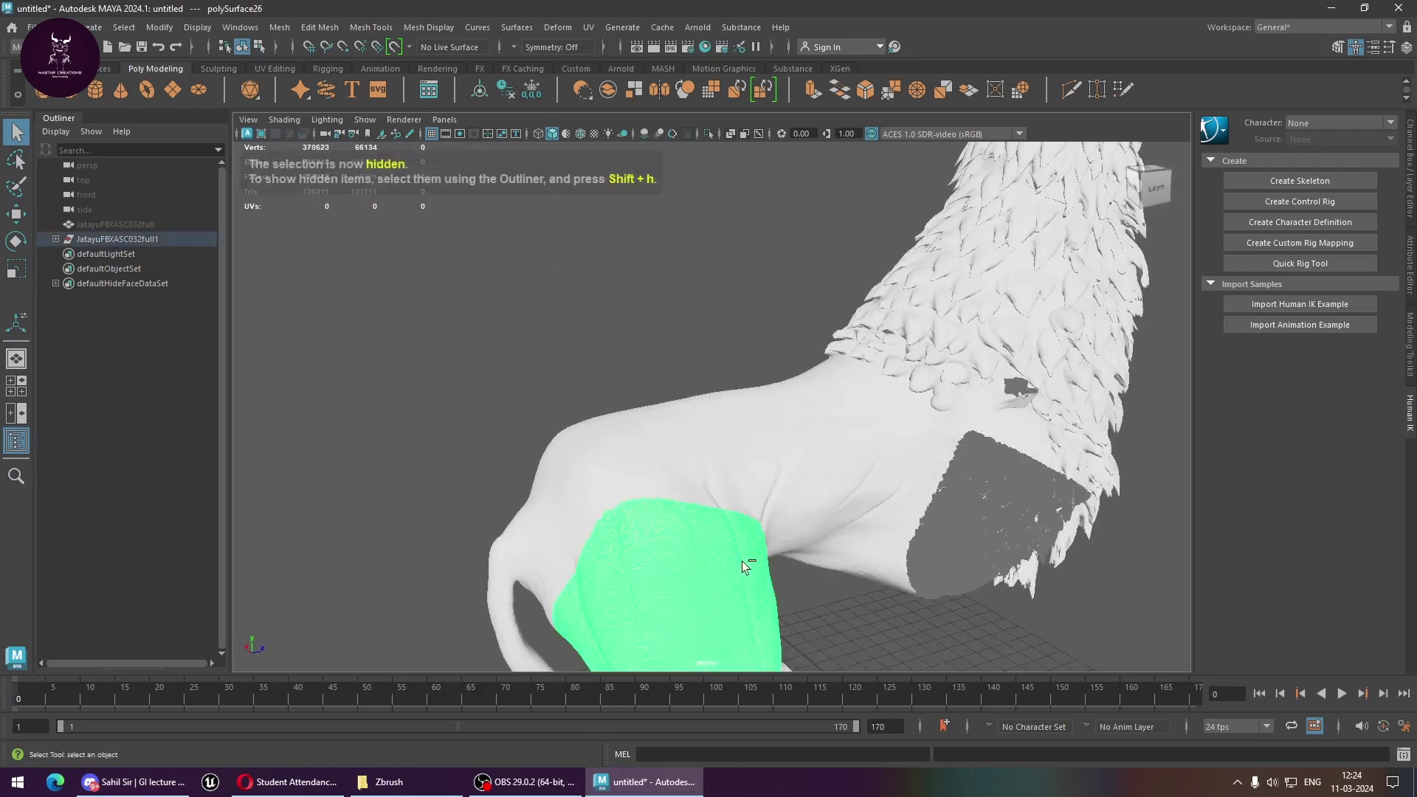
{"action": "key", "text": "ctrl+h"}
{"action": "scroll", "coordinate": [759, 556], "scroll_direction": "down", "scroll_amount": 3}
{"action": "scroll", "coordinate": [760, 566], "scroll_direction": "down", "scroll_amount": 3}
{"action": "left_click_drag", "start_coordinate": [760, 565], "coordinate": [720, 535], "text": "alt"}
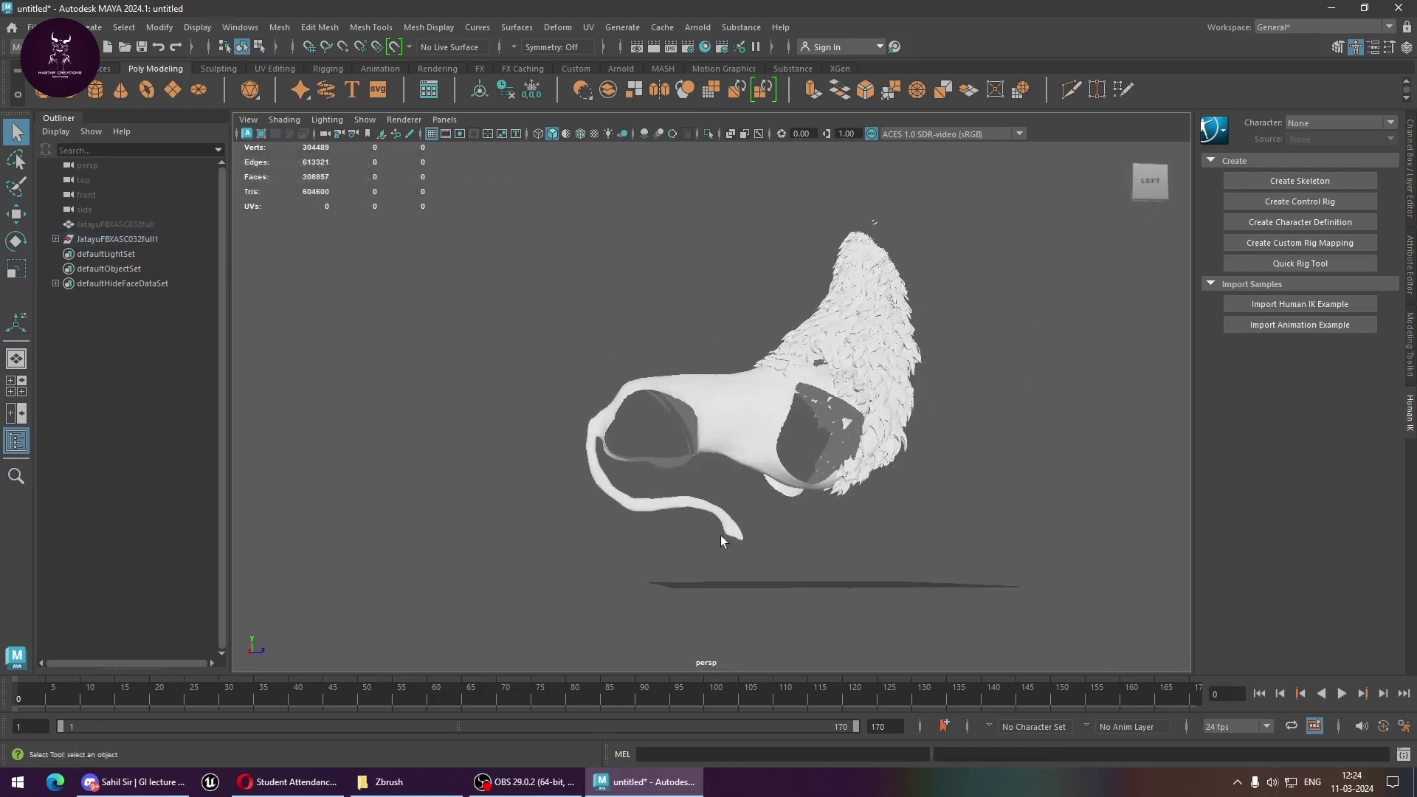
{"action": "scroll", "coordinate": [649, 452], "scroll_direction": "up", "scroll_amount": 3}
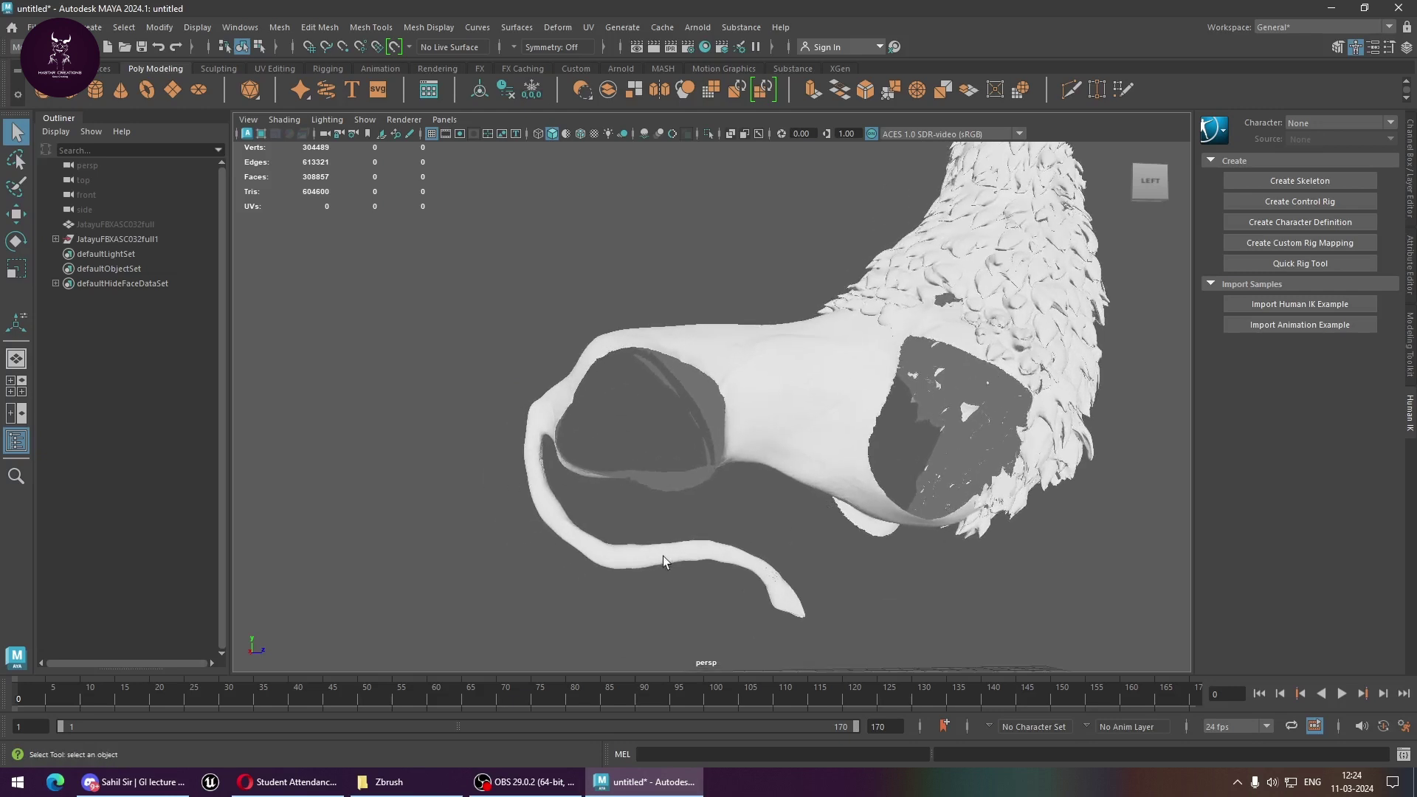
{"action": "left_click", "coordinate": [17, 160]}
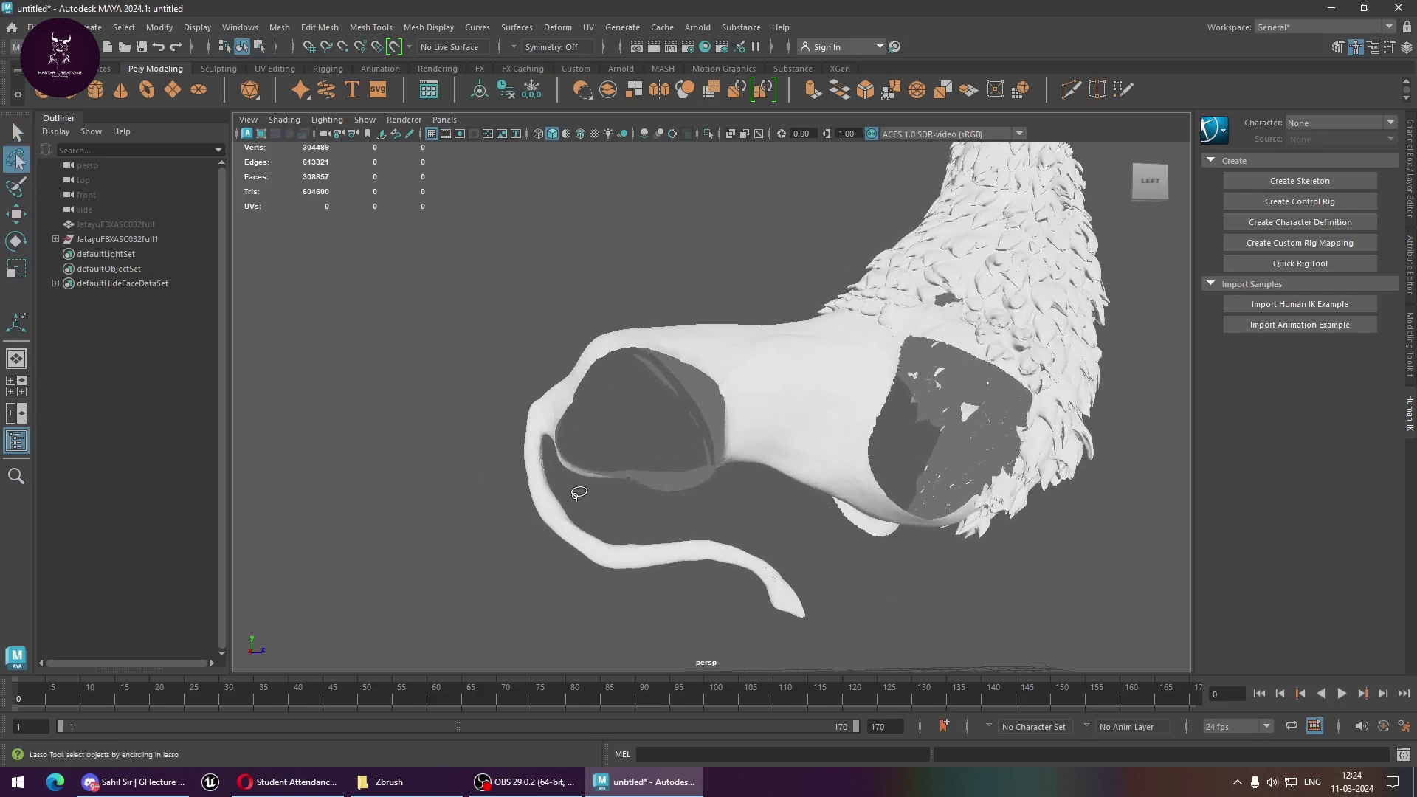
Select the remaining body mesh and lasso faces around its torso
{"action": "mouse_move", "coordinate": [584, 501]}
{"action": "left_mouse_down"}
{"action": "mouse_move", "coordinate": [558, 352]}
{"action": "mouse_move", "coordinate": [708, 509]}
{"action": "mouse_move", "coordinate": [587, 502]}
{"action": "left_mouse_up"}
{"action": "right_click_drag", "start_coordinate": [724, 345], "coordinate": [727, 396]}
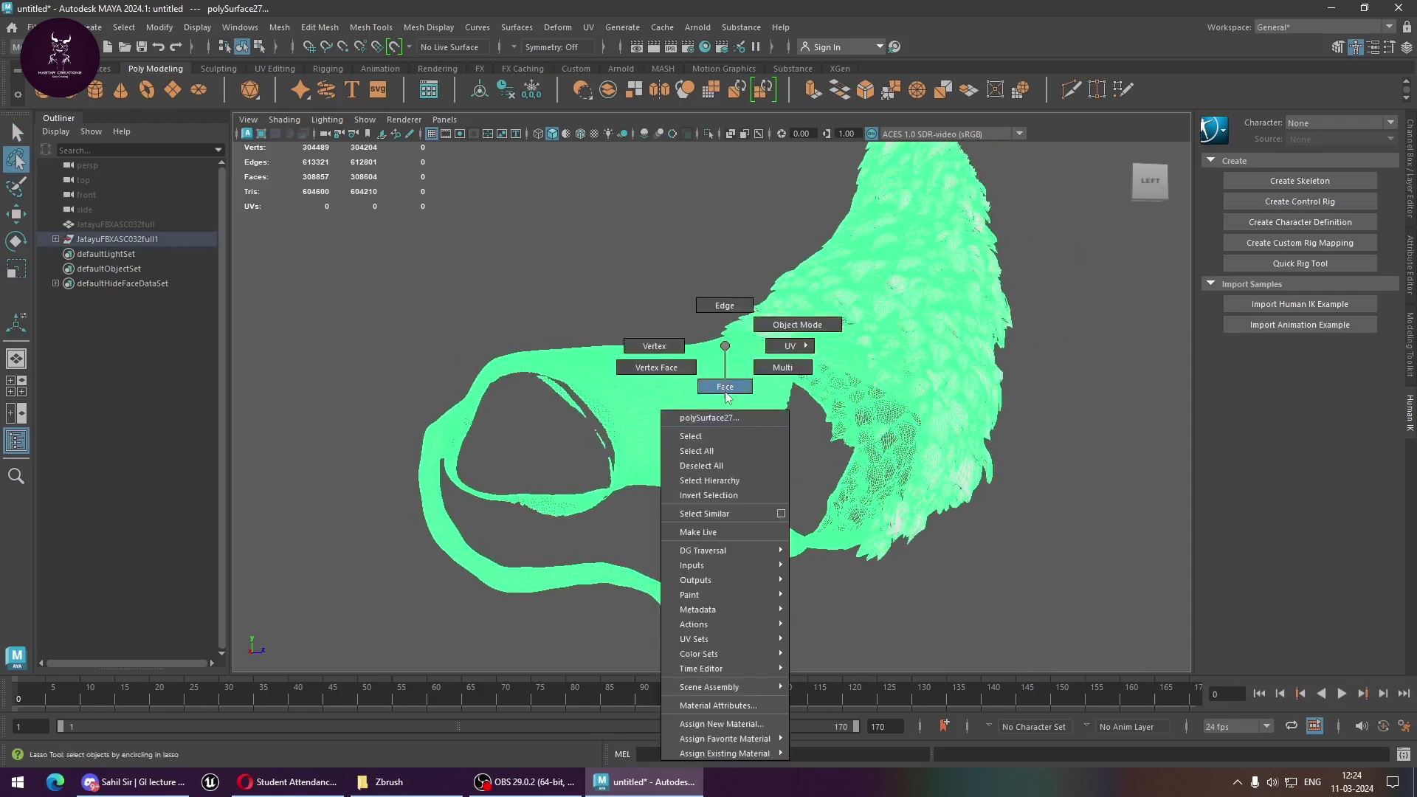
{"action": "left_click_drag", "start_coordinate": [750, 427], "coordinate": [513, 459], "text": "alt"}
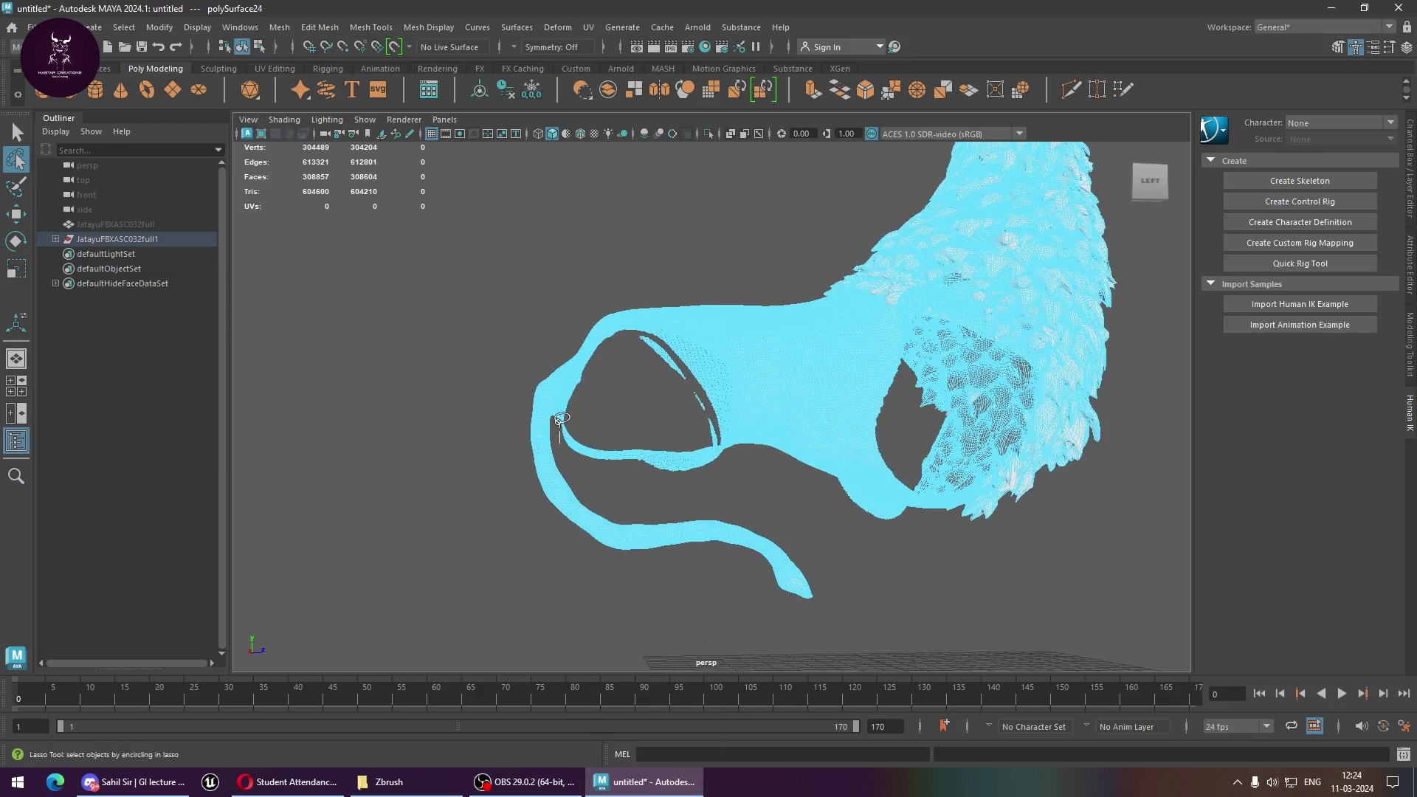
{"action": "mouse_move", "coordinate": [561, 419]}
{"action": "left_mouse_down"}
{"action": "mouse_move", "coordinate": [710, 493]}
{"action": "mouse_move", "coordinate": [664, 490]}
{"action": "left_mouse_up"}
{"action": "left_click_drag", "start_coordinate": [759, 490], "coordinate": [519, 512], "text": "alt"}
{"action": "mouse_move", "coordinate": [519, 512]}
{"action": "right_mouse_down", "text": "alt"}
{"action": "mouse_move", "coordinate": [732, 533]}
{"action": "mouse_move", "coordinate": [664, 290]}
{"action": "right_mouse_up", "text": "alt"}
{"action": "left_click_drag", "start_coordinate": [664, 291], "coordinate": [625, 307], "text": "alt"}
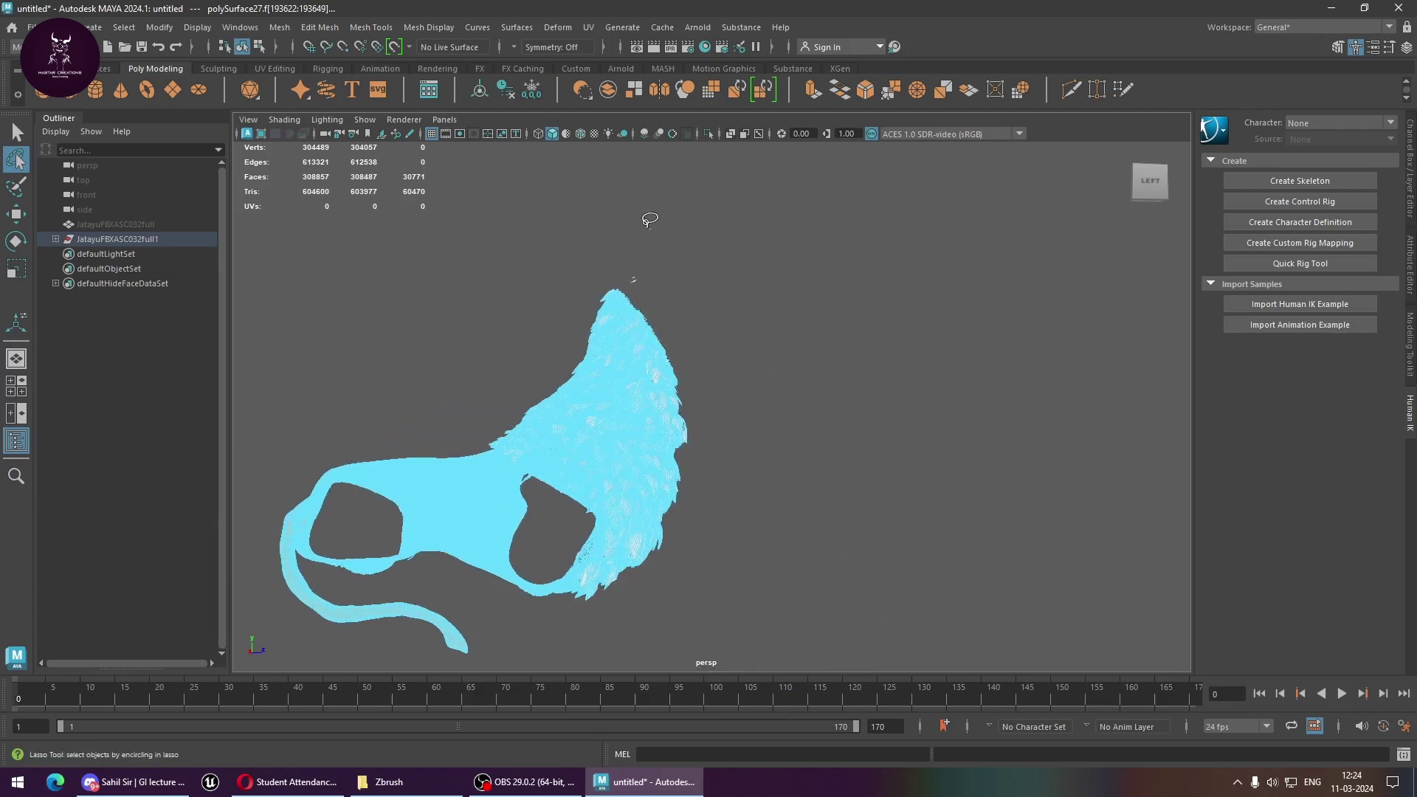
Lasso-select the feathered neck faces down the mane section
{"action": "left_click_drag", "start_coordinate": [675, 226], "coordinate": [578, 477]}
{"action": "mouse_move", "coordinate": [578, 477]}
{"action": "left_mouse_down"}
{"action": "mouse_move", "coordinate": [602, 562]}
{"action": "mouse_move", "coordinate": [664, 588]}
{"action": "mouse_move", "coordinate": [708, 546]}
{"action": "left_mouse_up"}
{"action": "middle_click_drag", "start_coordinate": [708, 546], "coordinate": [760, 508], "text": "alt"}
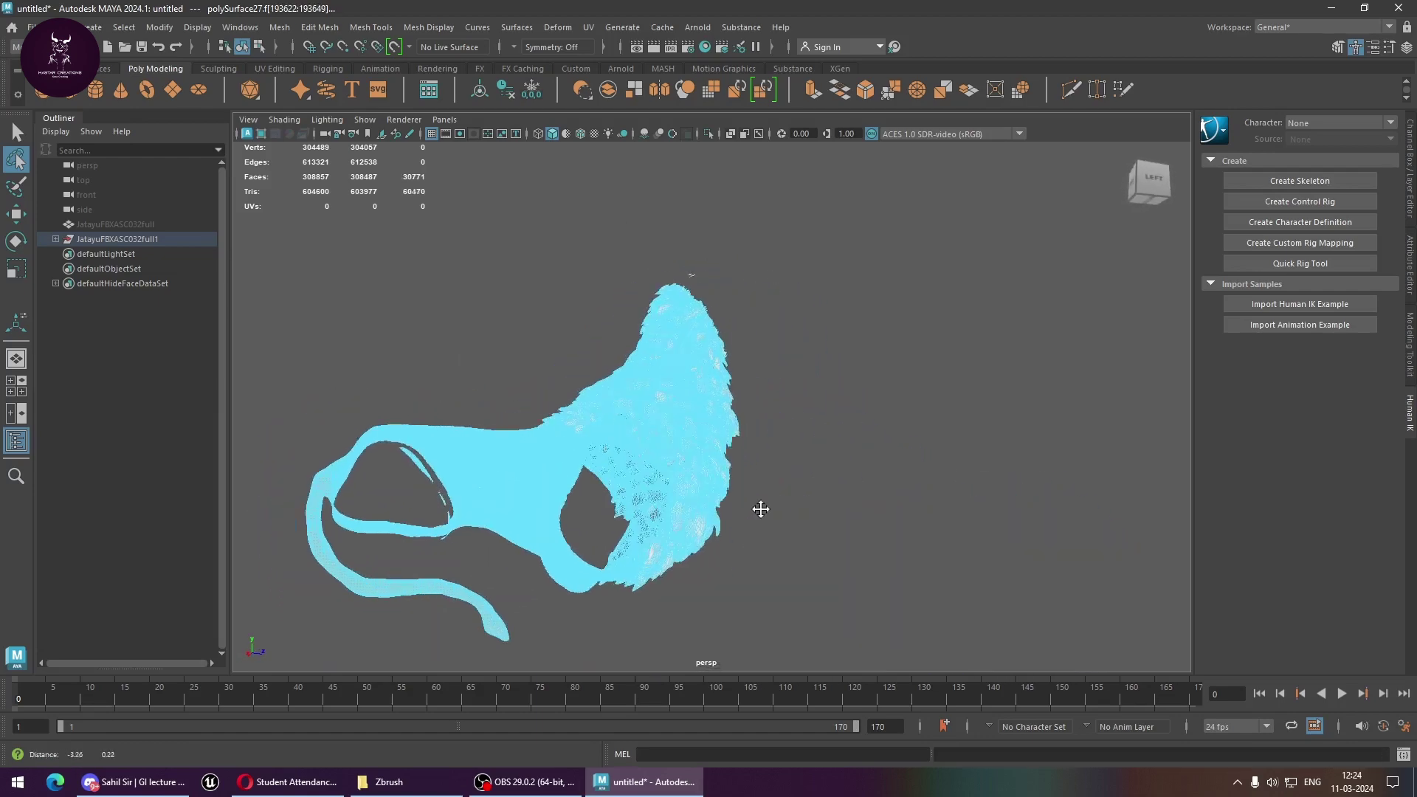
{"action": "left_click_drag", "start_coordinate": [761, 508], "coordinate": [649, 563], "text": "alt"}
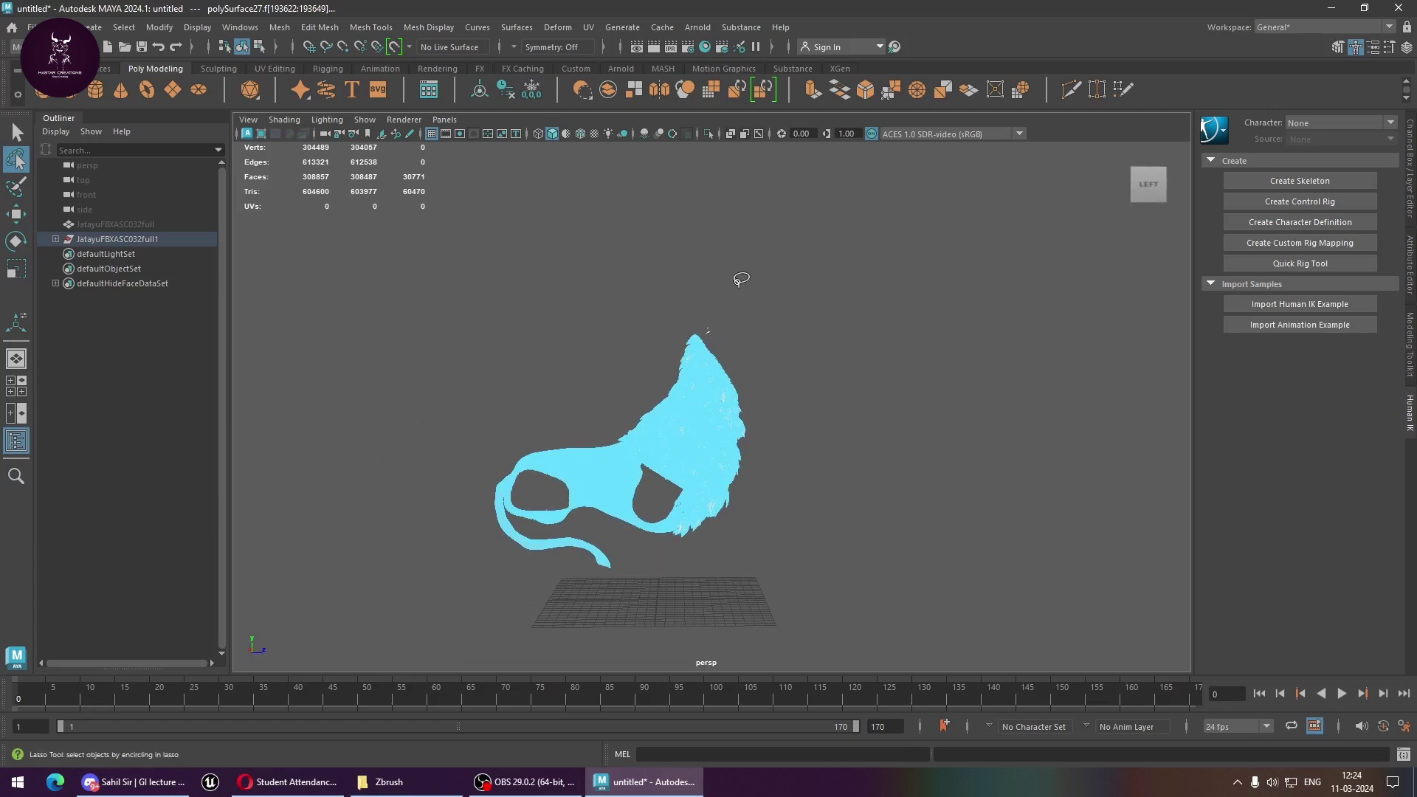
{"action": "mouse_move", "coordinate": [725, 283]}
{"action": "left_mouse_down"}
{"action": "mouse_move", "coordinate": [597, 414]}
{"action": "mouse_move", "coordinate": [660, 491]}
{"action": "mouse_move", "coordinate": [665, 537]}
{"action": "mouse_move", "coordinate": [832, 443]}
{"action": "mouse_move", "coordinate": [808, 375]}
{"action": "left_mouse_up"}
{"action": "key", "text": "f"}
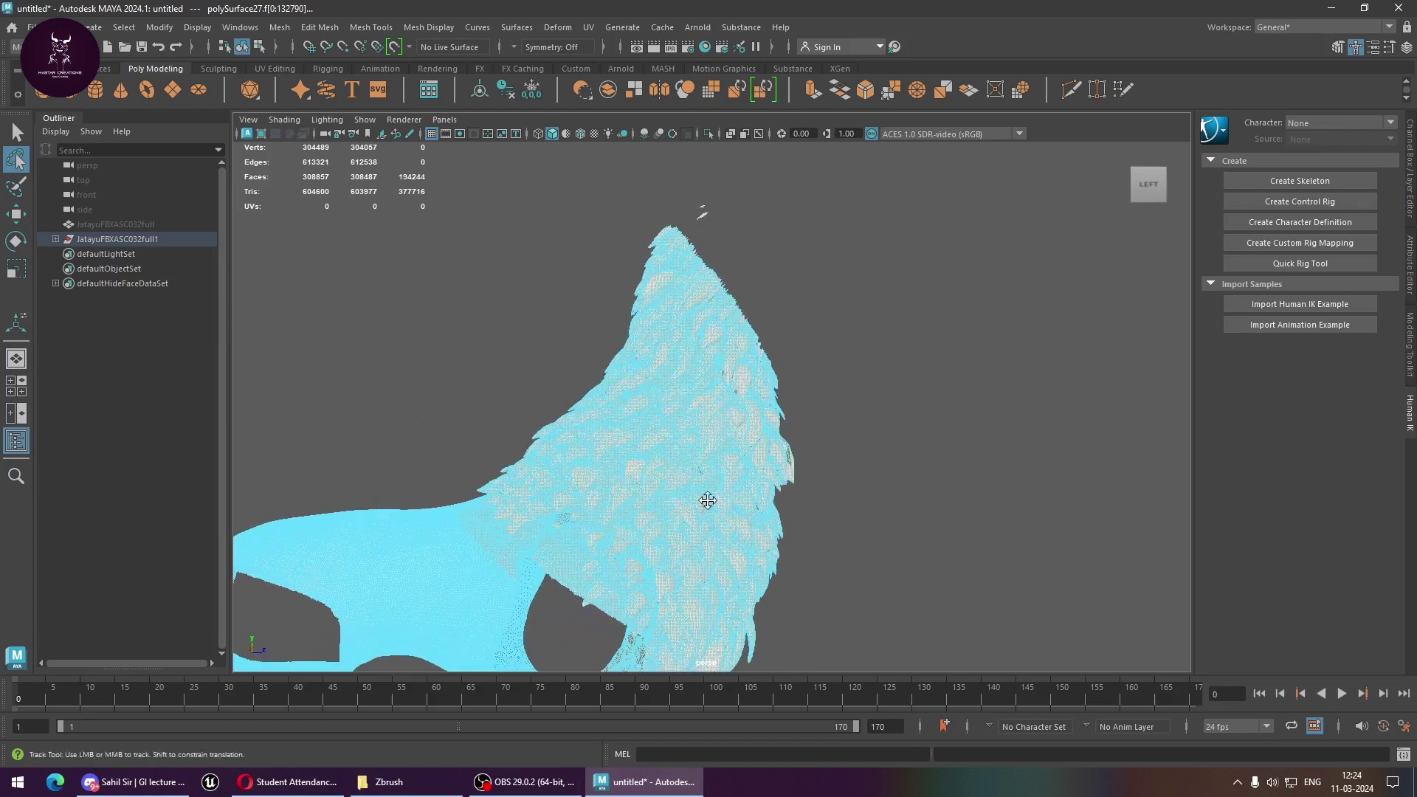
{"action": "middle_click_drag", "start_coordinate": [708, 500], "coordinate": [827, 304], "text": "alt"}
{"action": "right_click_drag", "start_coordinate": [826, 304], "coordinate": [823, 556], "text": "shift"}
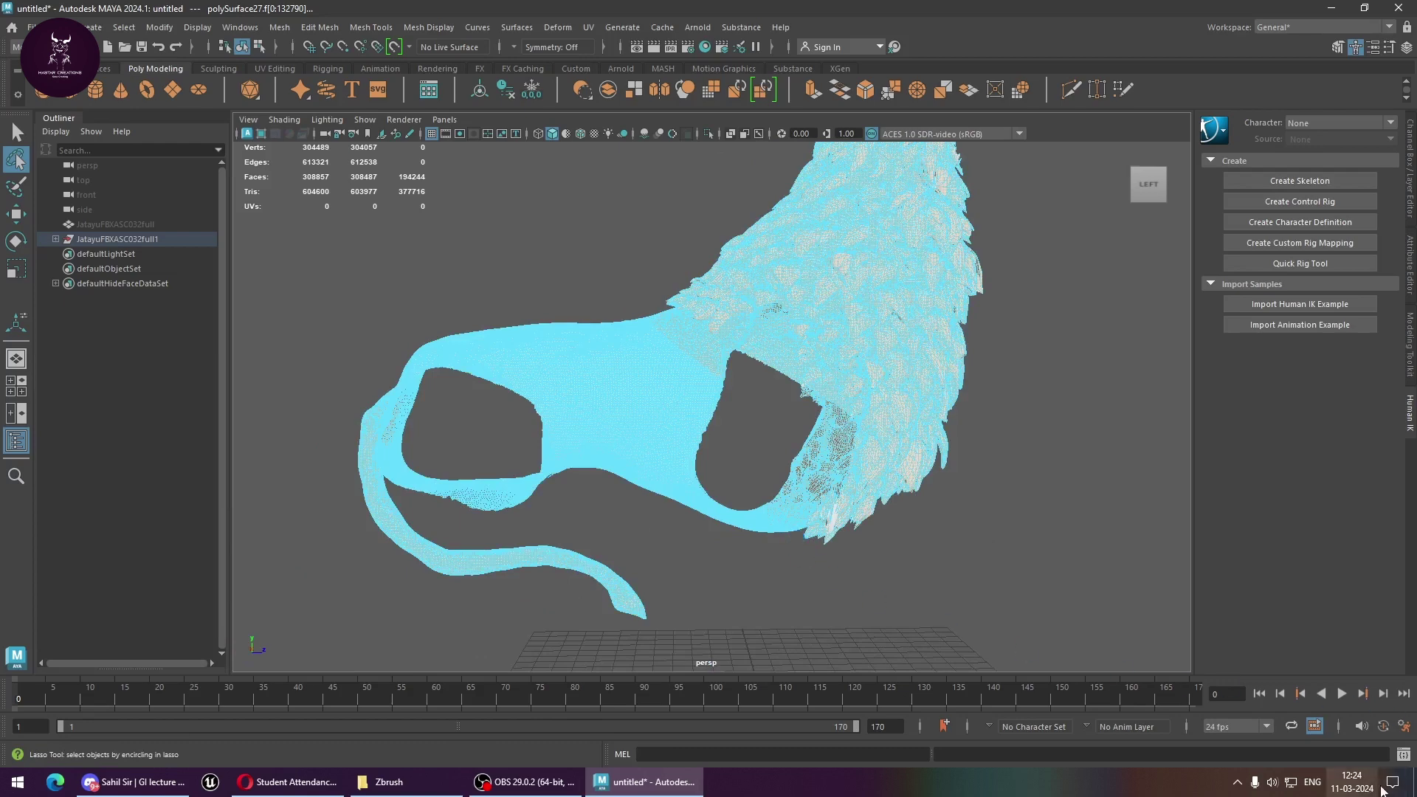
Extract the feathered faces into their own mesh, hide it and the tail, and start Save As
{"action": "left_click", "coordinate": [999, 563]}
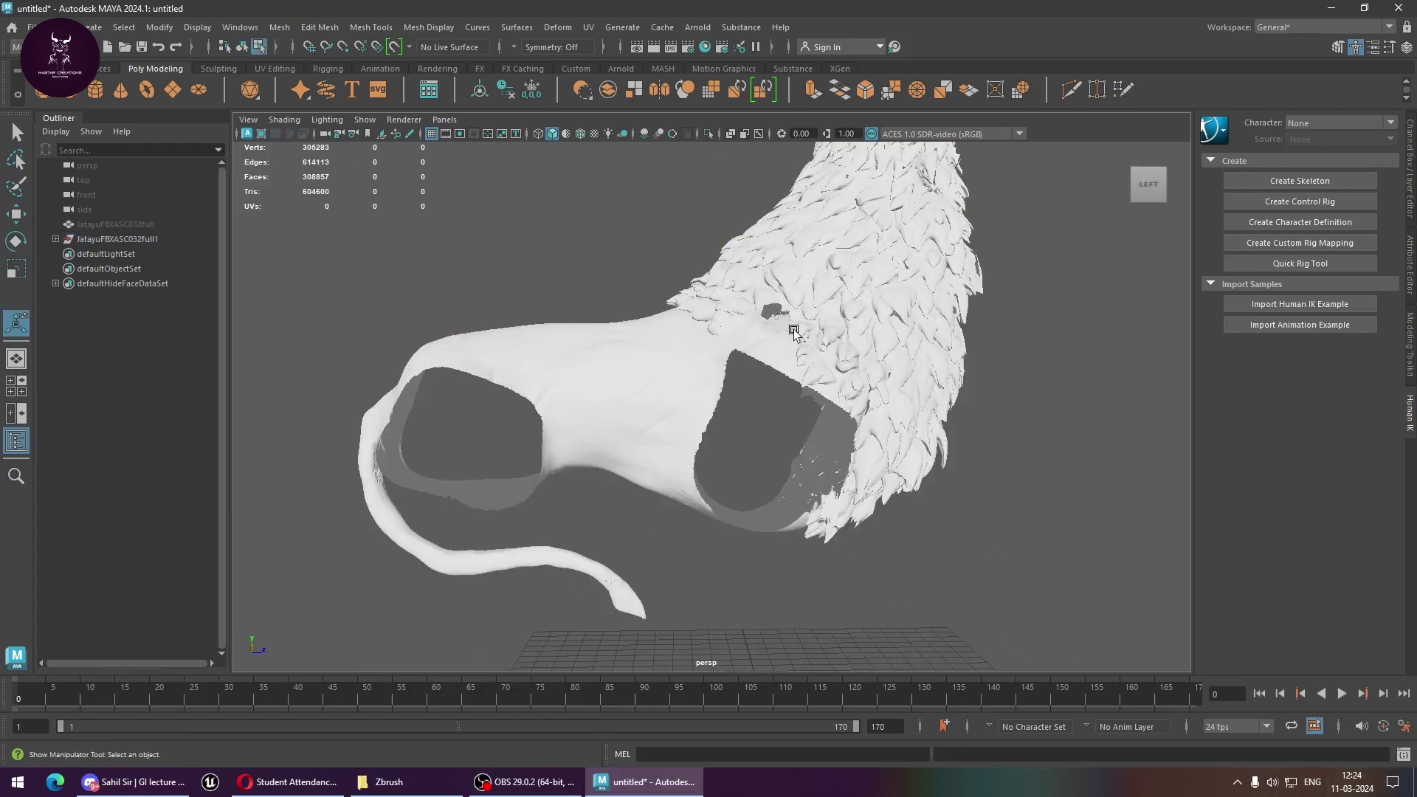
{"action": "right_click", "coordinate": [793, 332]}
{"action": "key", "text": "q"}
{"action": "left_click", "coordinate": [871, 305]}
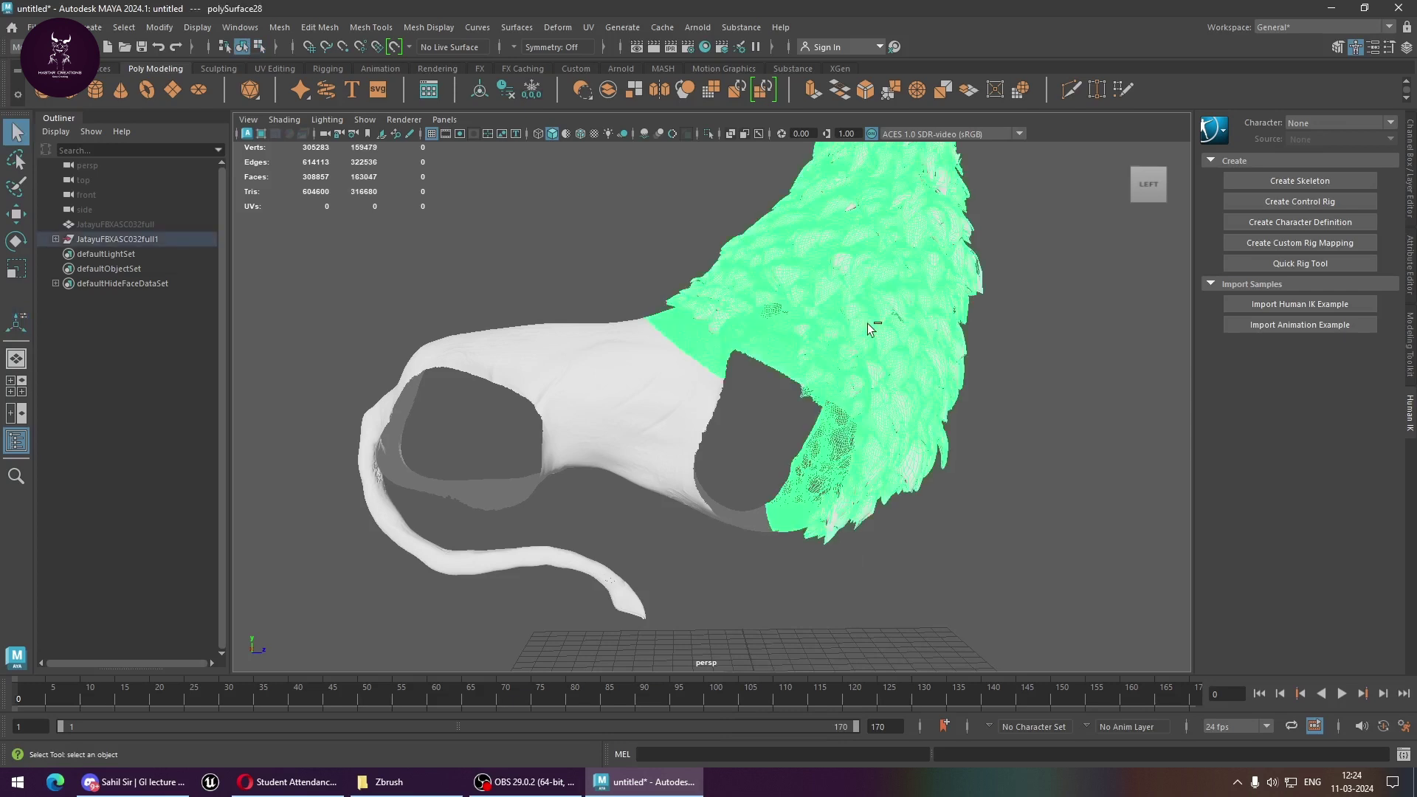
{"action": "key", "text": "ctrl+h"}
{"action": "left_click", "coordinate": [394, 517]}
{"action": "key", "text": "ctrl+h"}
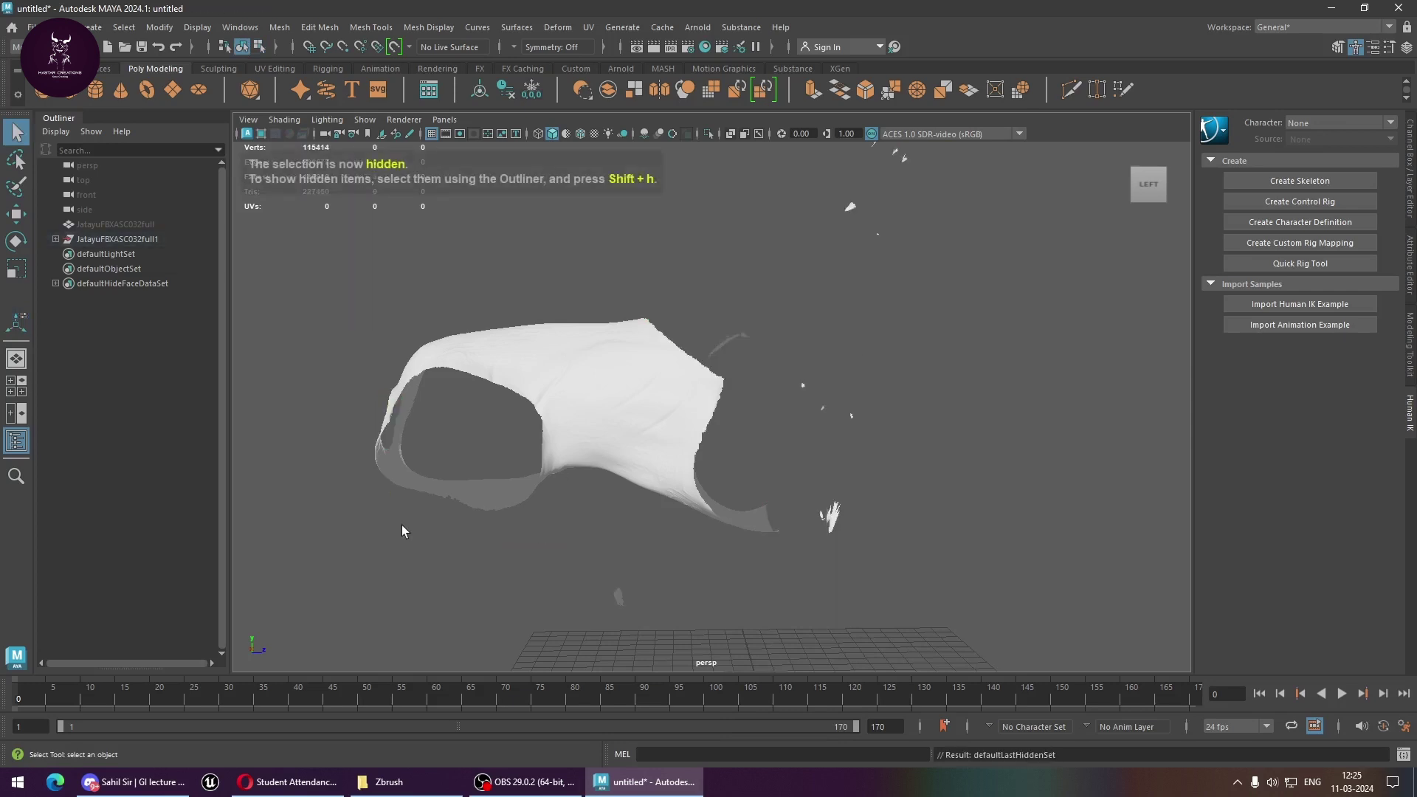
{"action": "key", "text": "ctrl+s"}
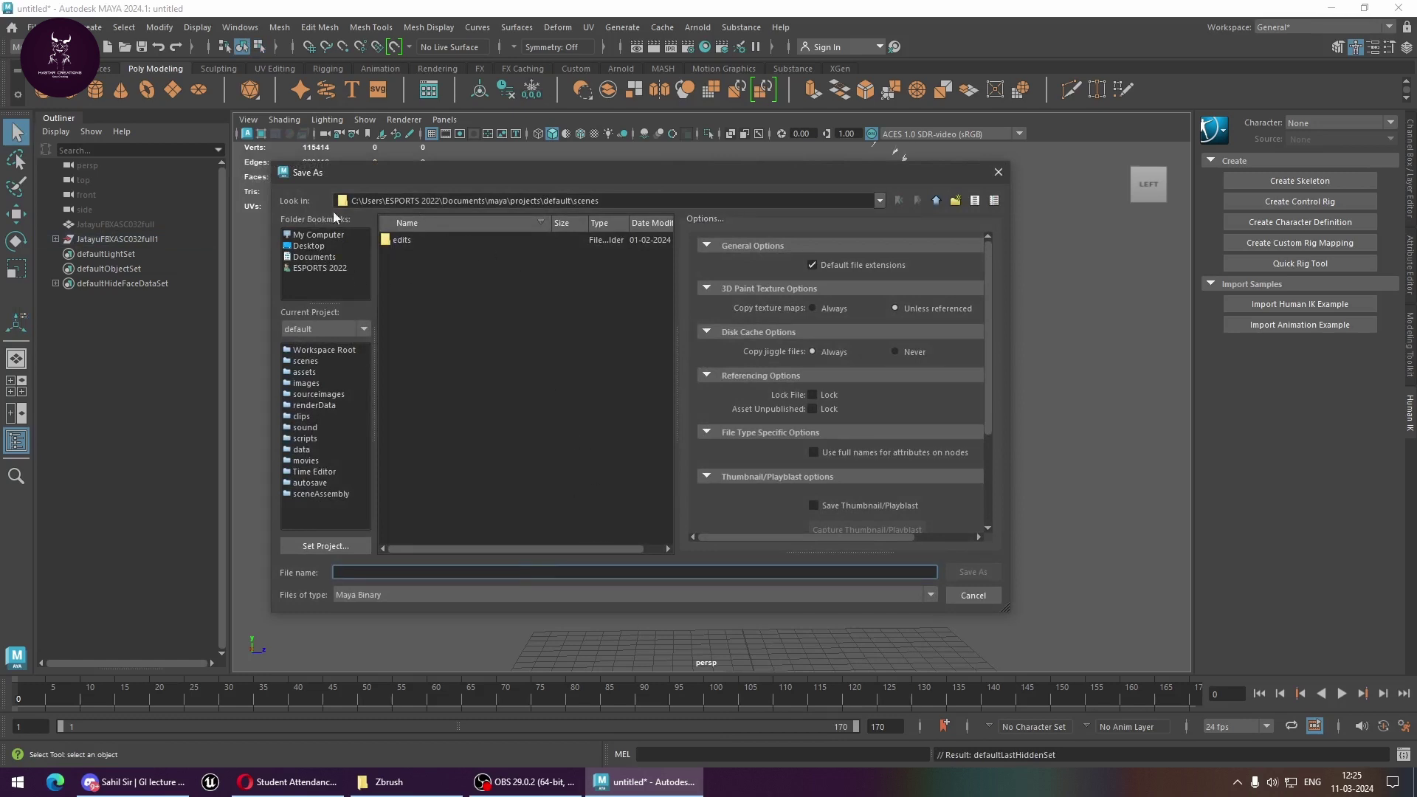
Browse to the Zbrush project's scenes folder on the students (F:) drive and name the file 'Jatayu'
{"action": "left_click", "coordinate": [329, 270]}
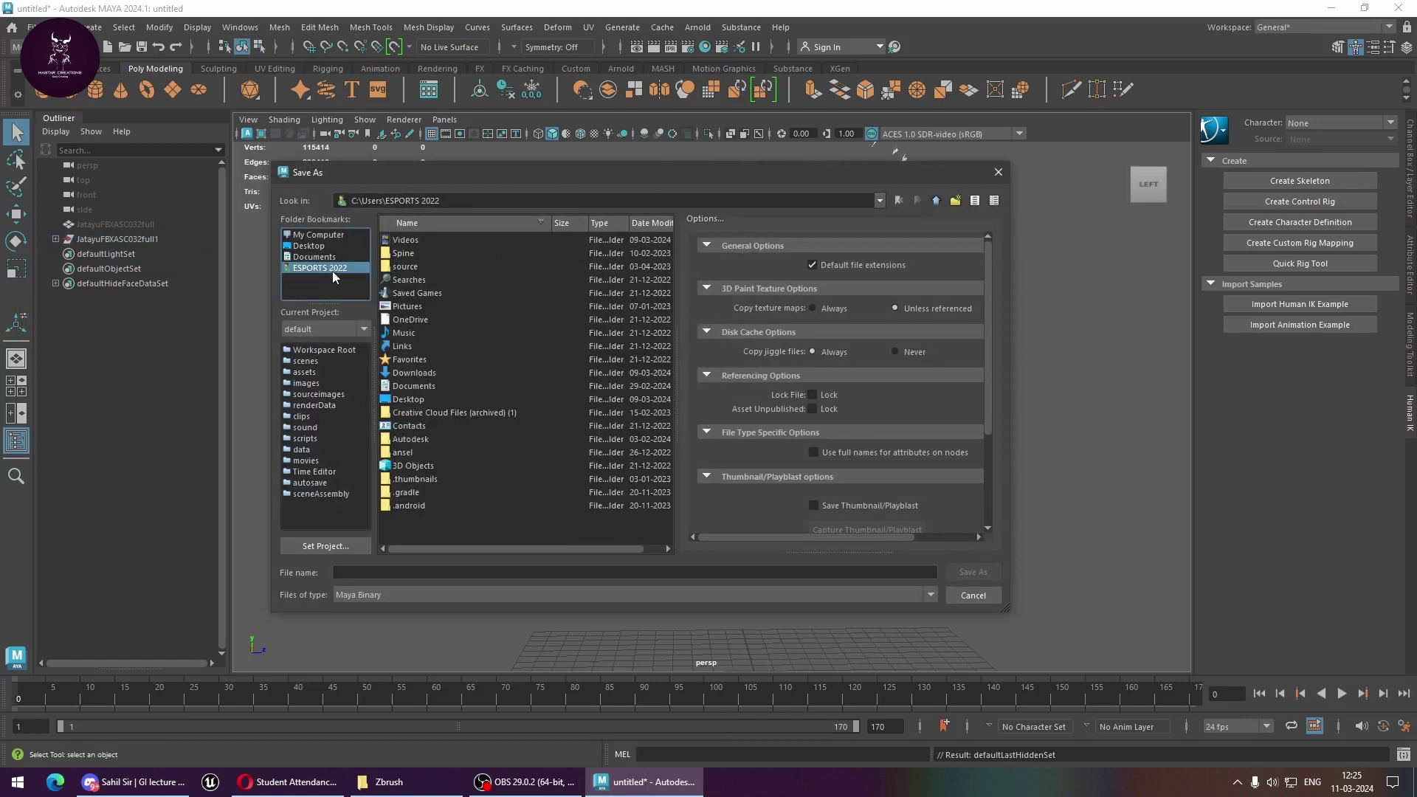
{"action": "left_click", "coordinate": [309, 234]}
{"action": "double_click", "coordinate": [435, 277]}
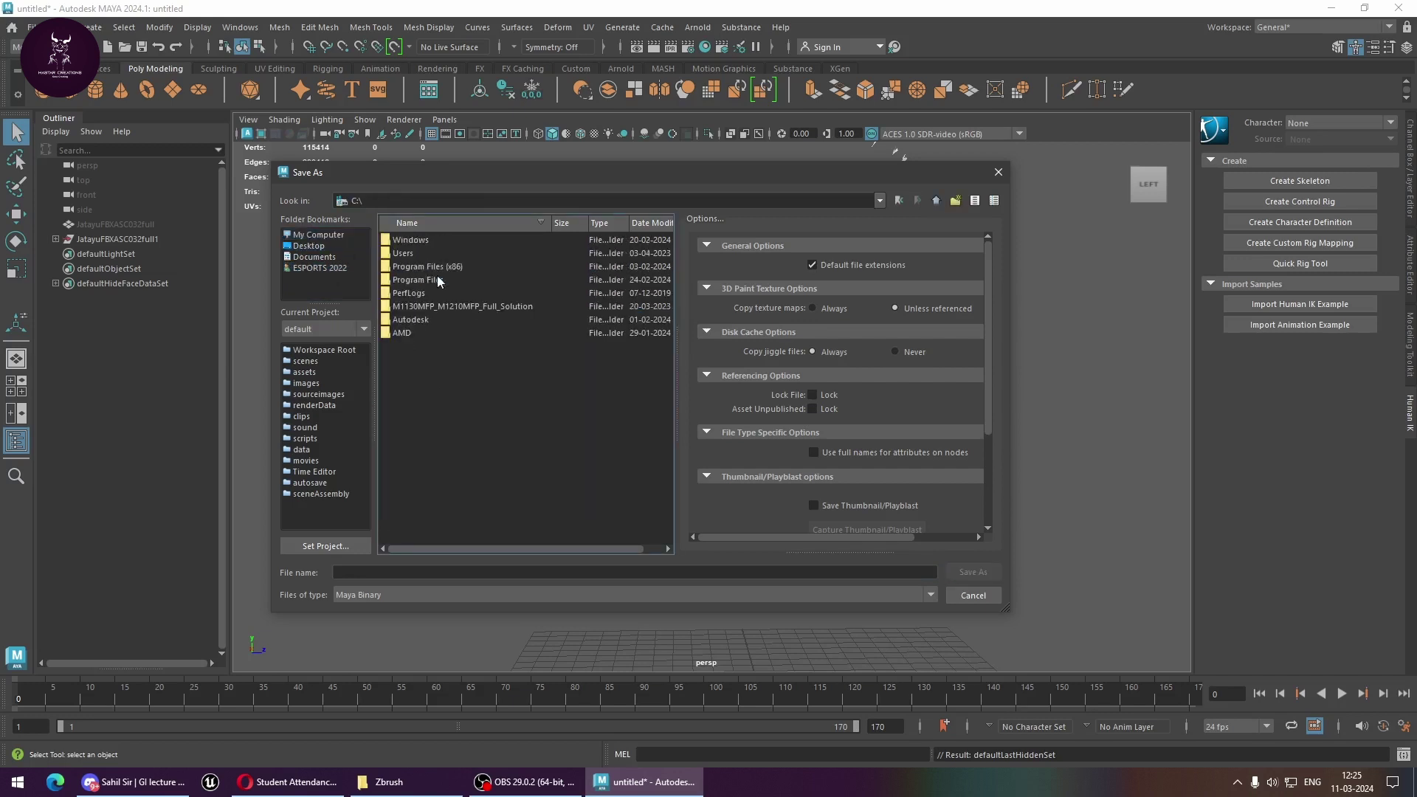
{"action": "left_click", "coordinate": [316, 236]}
{"action": "double_click", "coordinate": [419, 240]}
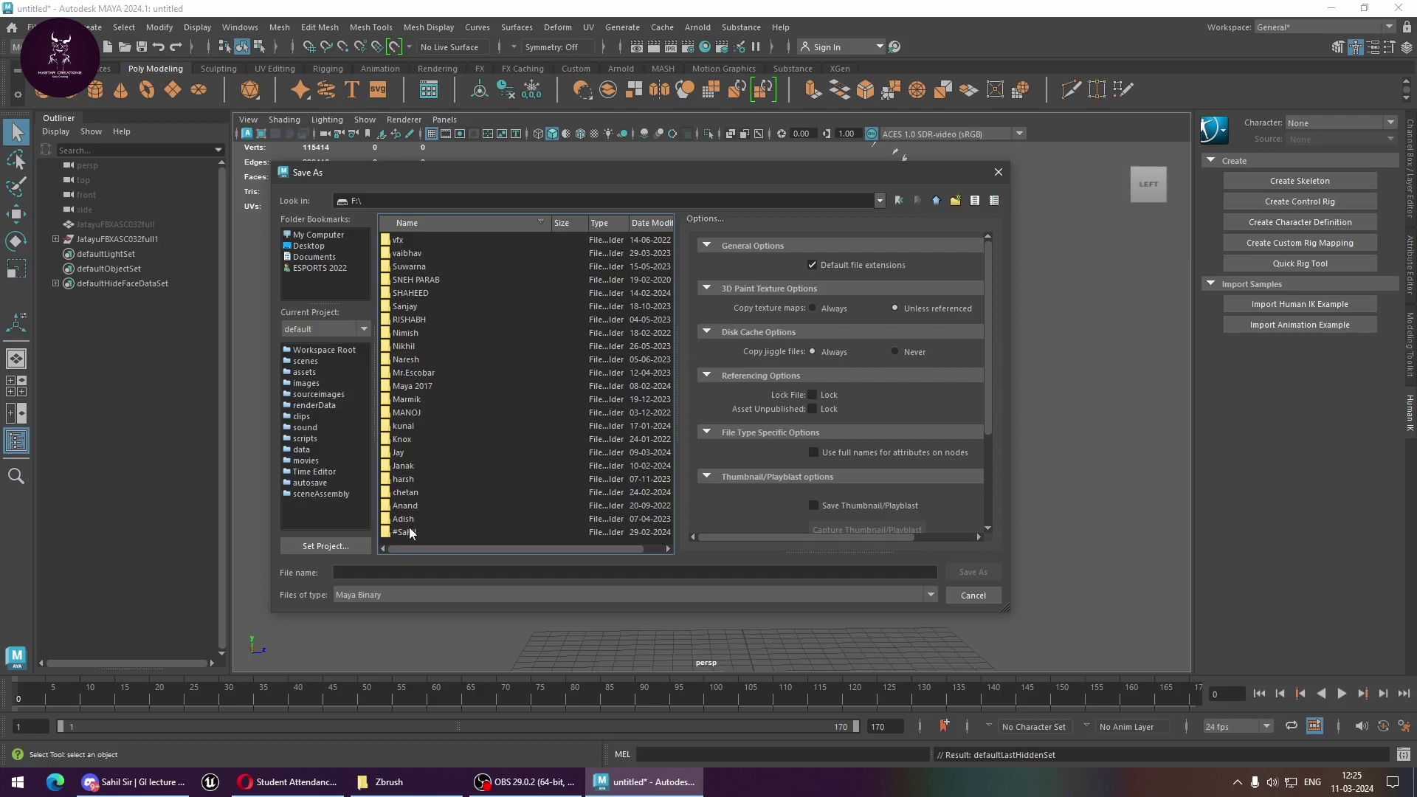
{"action": "double_click", "coordinate": [404, 532]}
{"action": "left_click", "coordinate": [431, 223]}
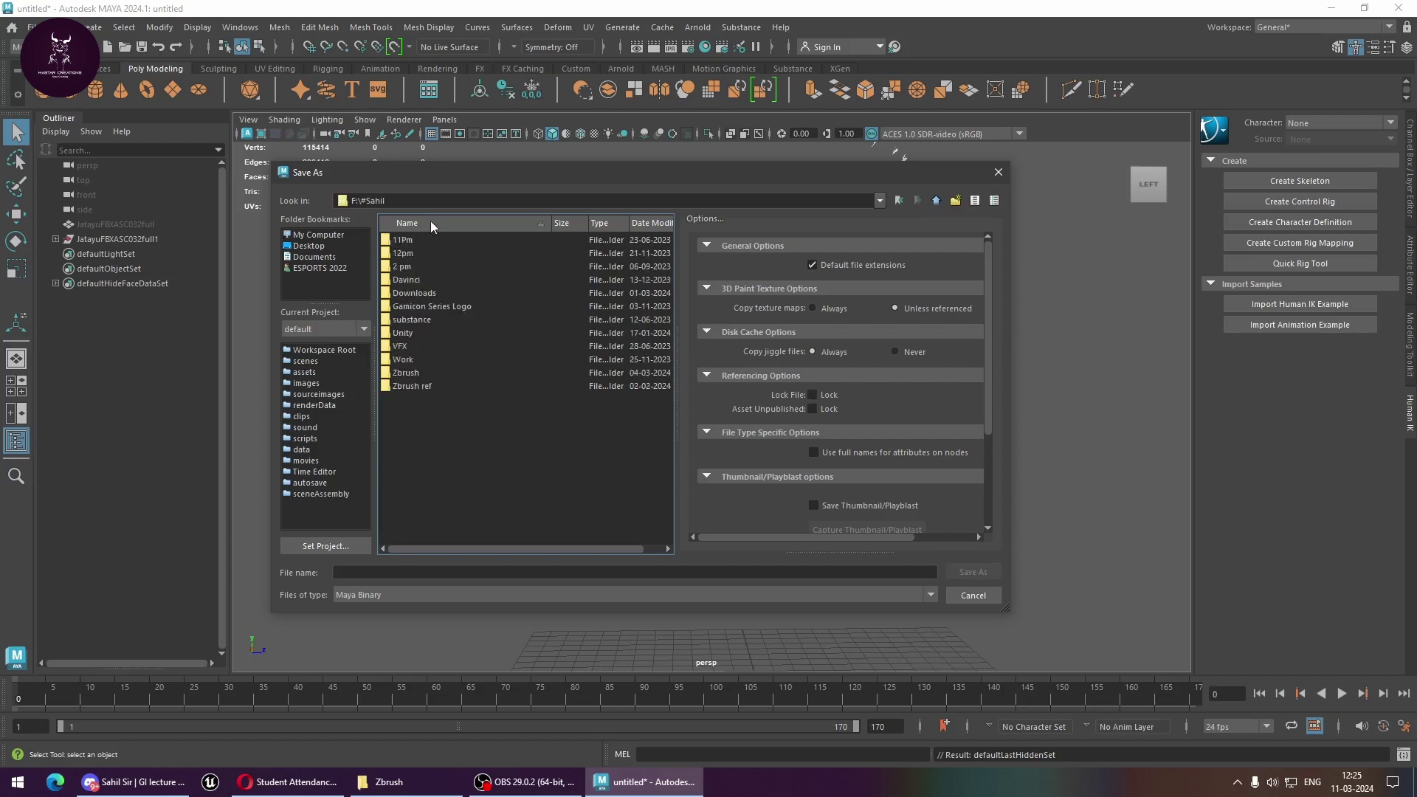
{"action": "double_click", "coordinate": [419, 372]}
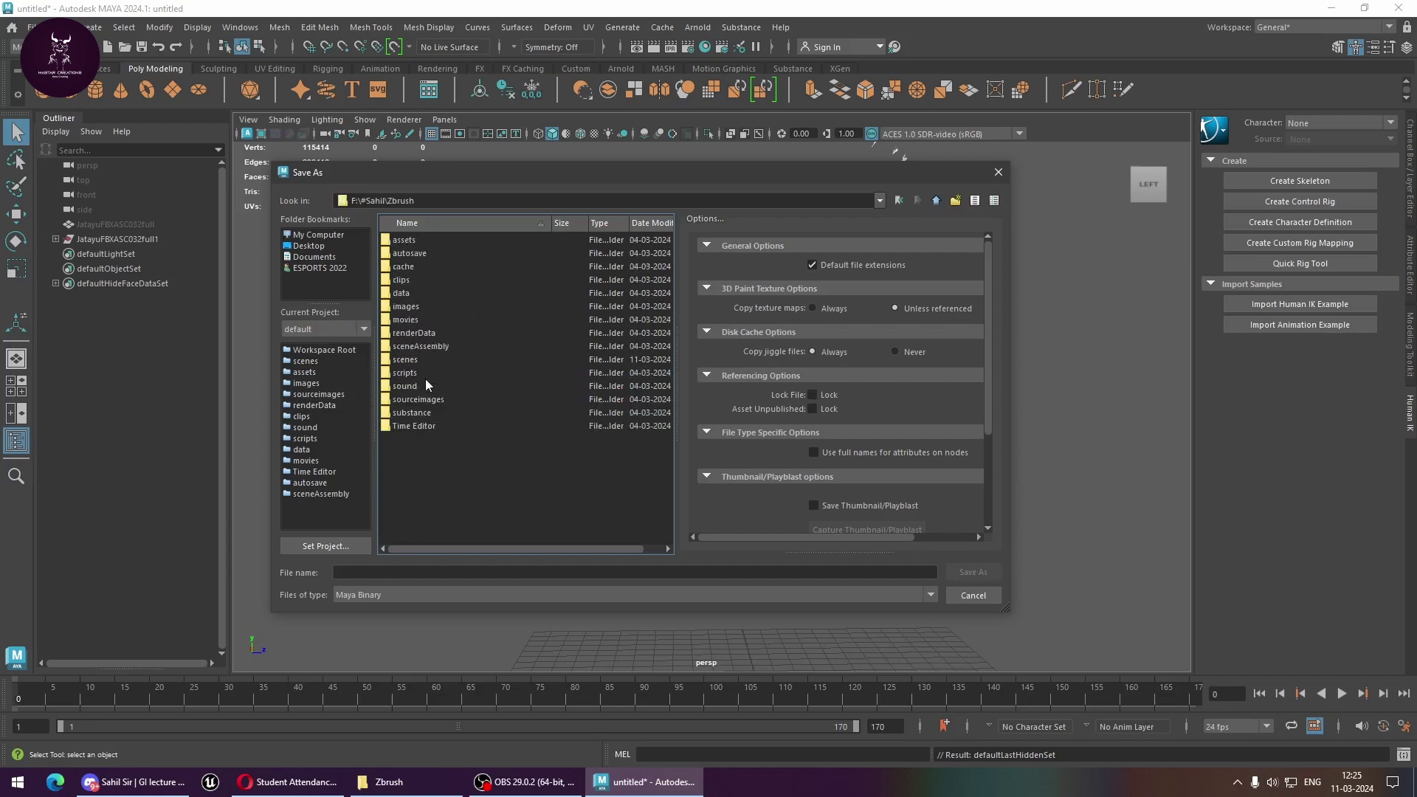
{"action": "double_click", "coordinate": [406, 360]}
{"action": "left_click", "coordinate": [368, 572]}
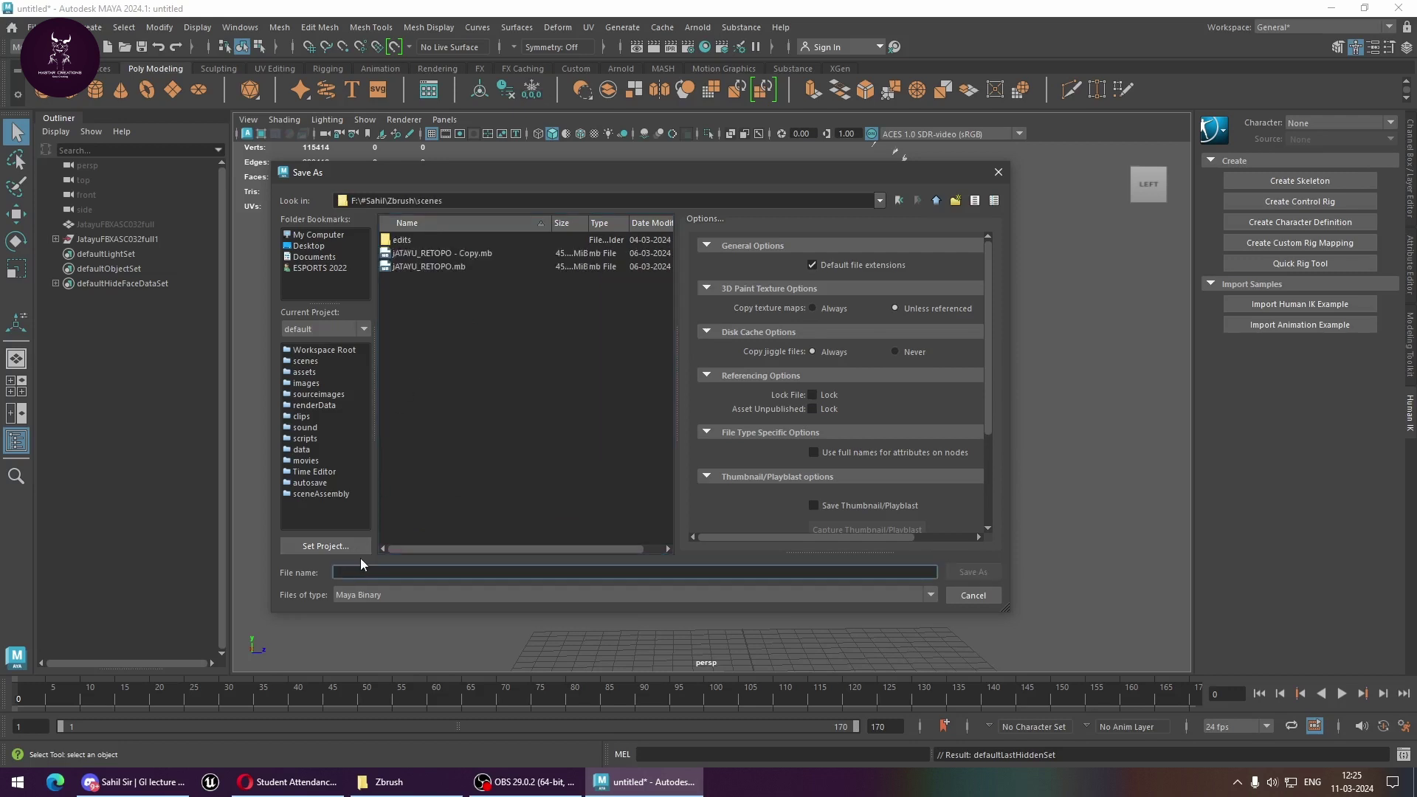
{"action": "type", "text": "Jatay"}
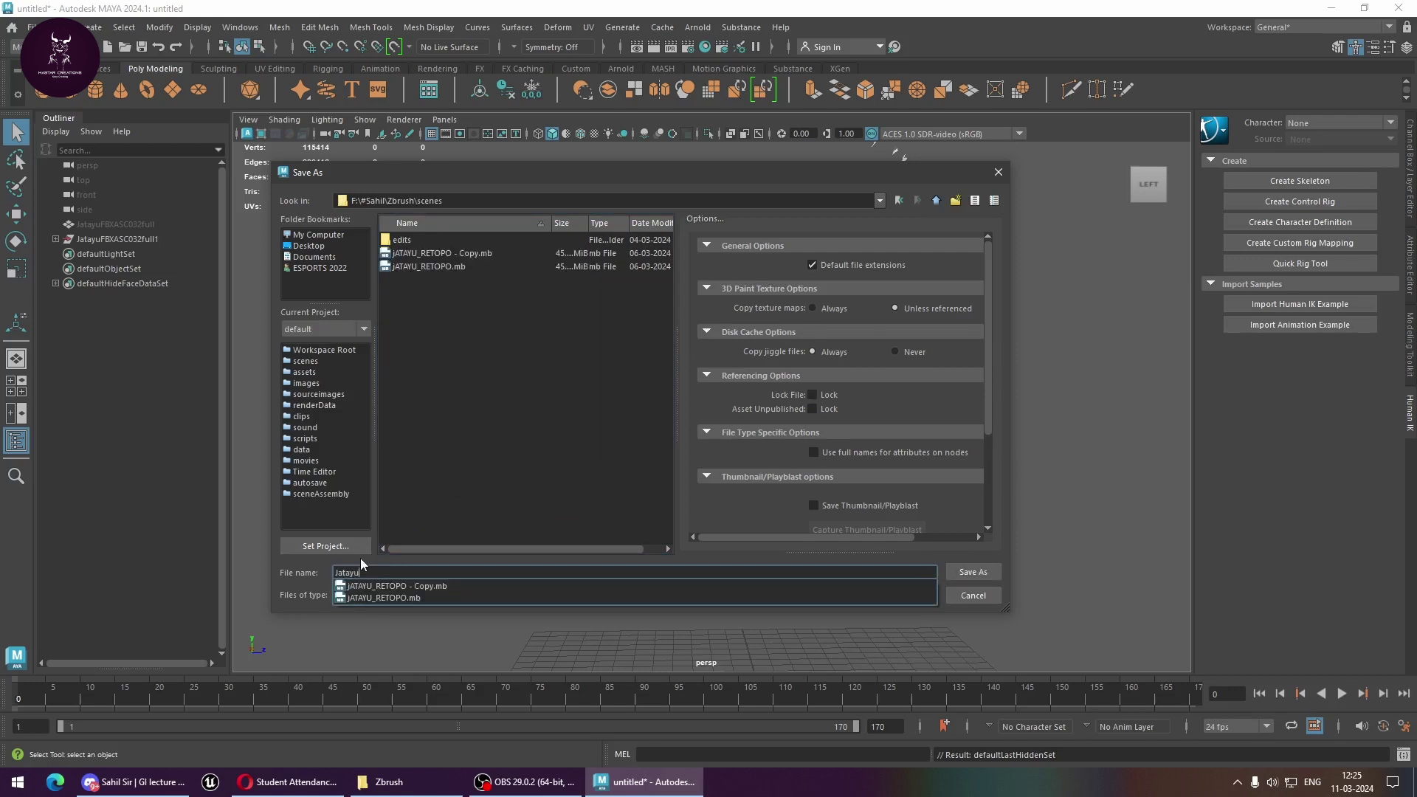
{"action": "type", "text": "u"}
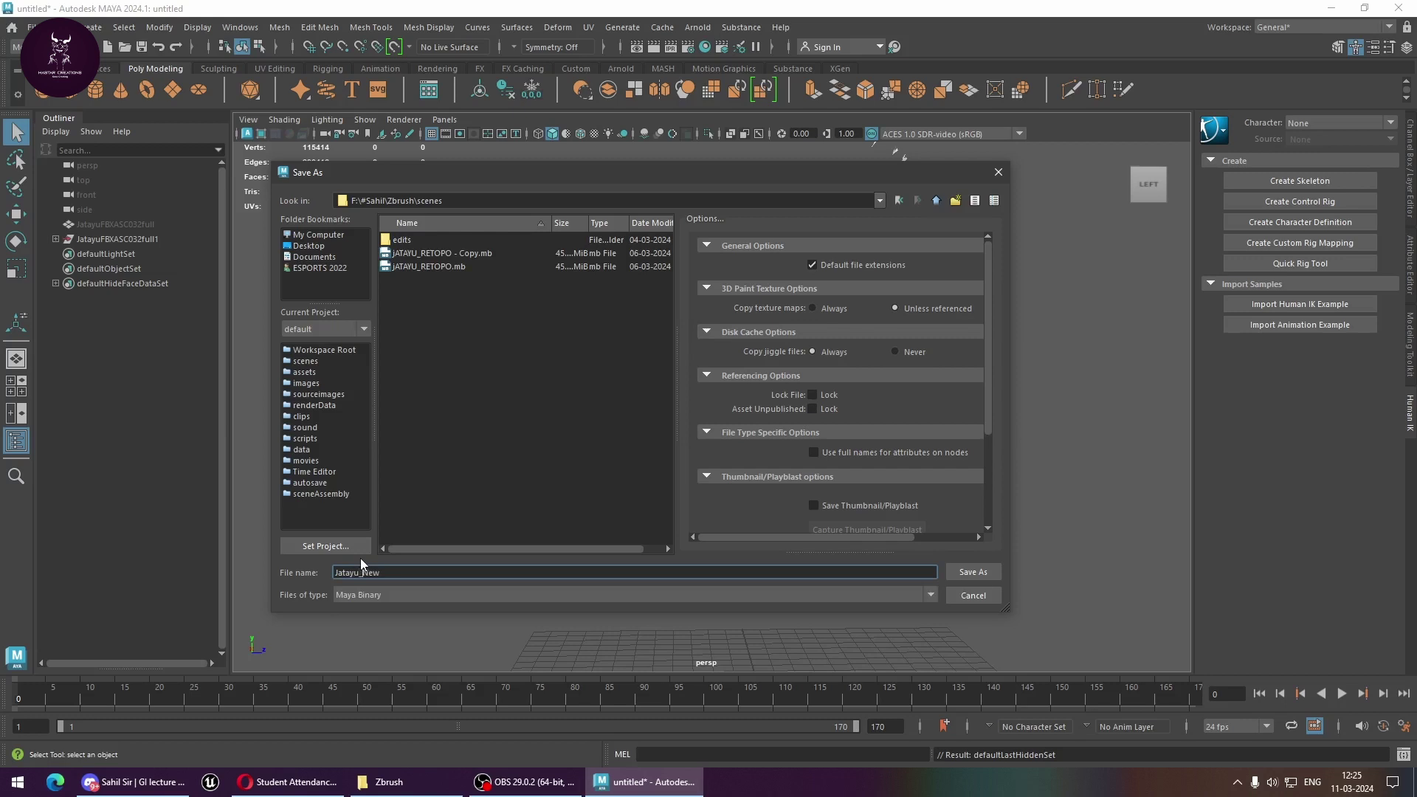
Save the scene as Jatayu_New.mb and select the separated mesh
{"action": "left_click", "coordinate": [973, 572]}
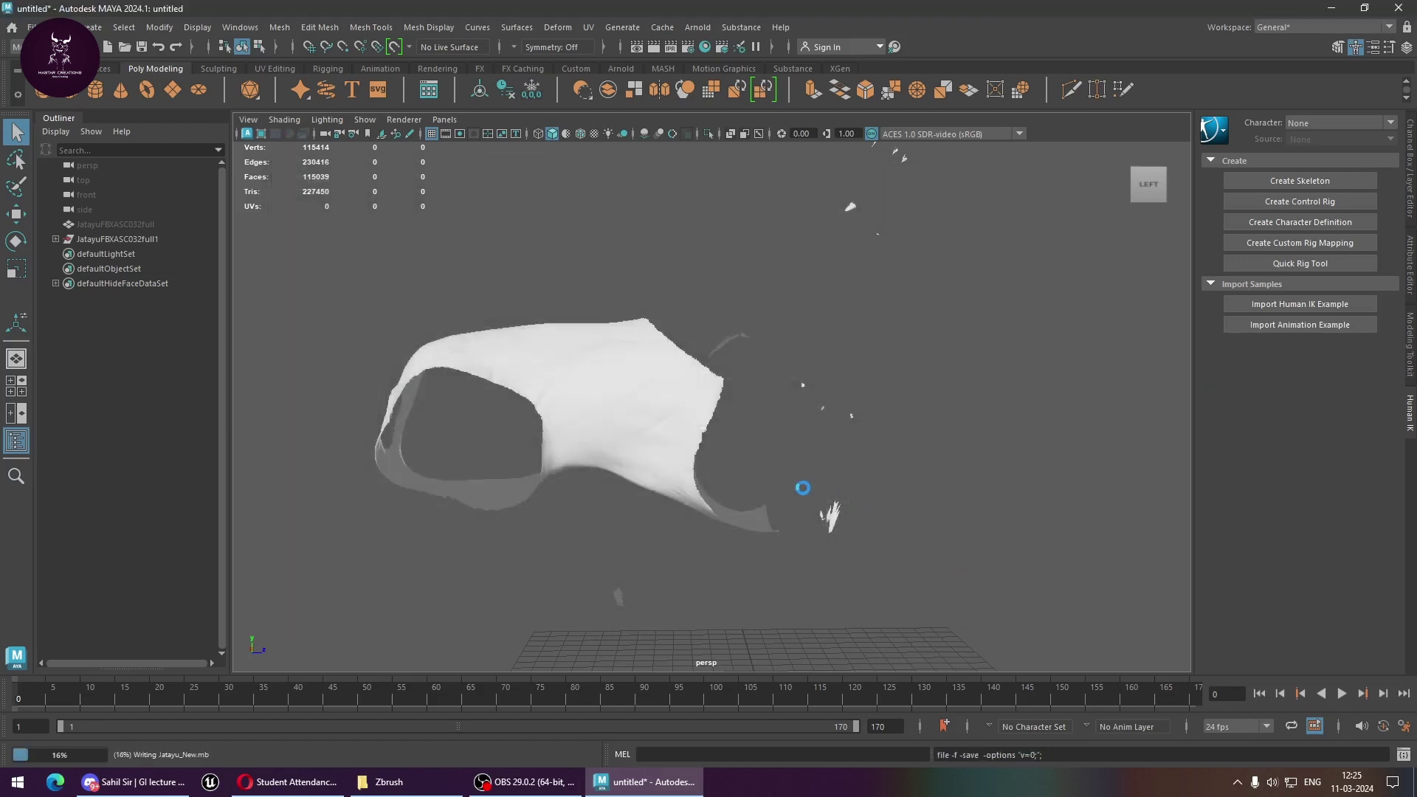
{"action": "mouse_move", "coordinate": [722, 526]}
{"action": "left_mouse_down", "text": "alt"}
{"action": "mouse_move", "coordinate": [812, 578]}
{"action": "mouse_move", "coordinate": [790, 481]}
{"action": "mouse_move", "coordinate": [667, 499]}
{"action": "mouse_move", "coordinate": [695, 357]}
{"action": "left_mouse_up", "text": "alt"}
{"action": "right_click_drag", "start_coordinate": [534, 345], "coordinate": [534, 448]}
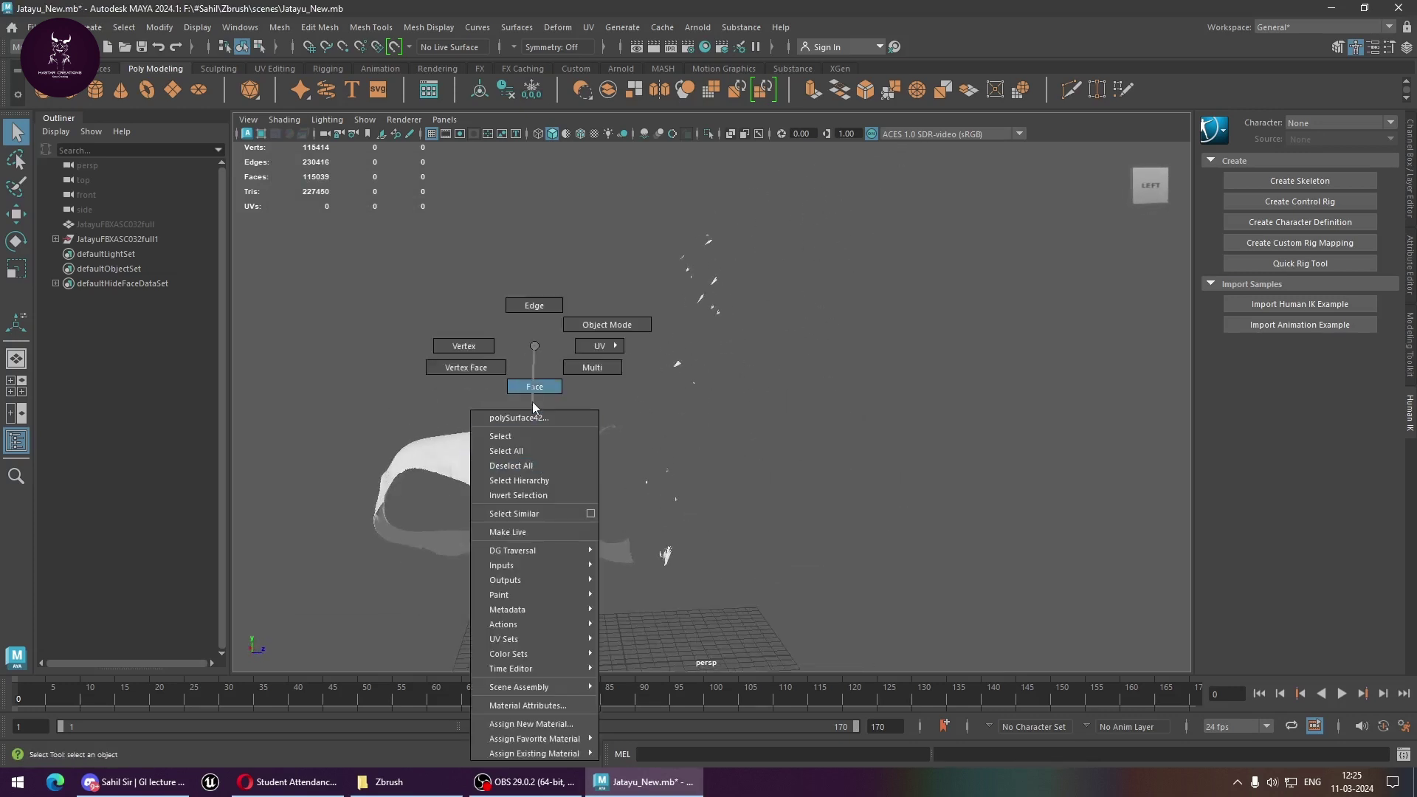
{"action": "left_click", "coordinate": [518, 418]}
Delete the stray sliver of faces from the separated mesh
{"action": "left_click_drag", "start_coordinate": [735, 195], "coordinate": [591, 441]}
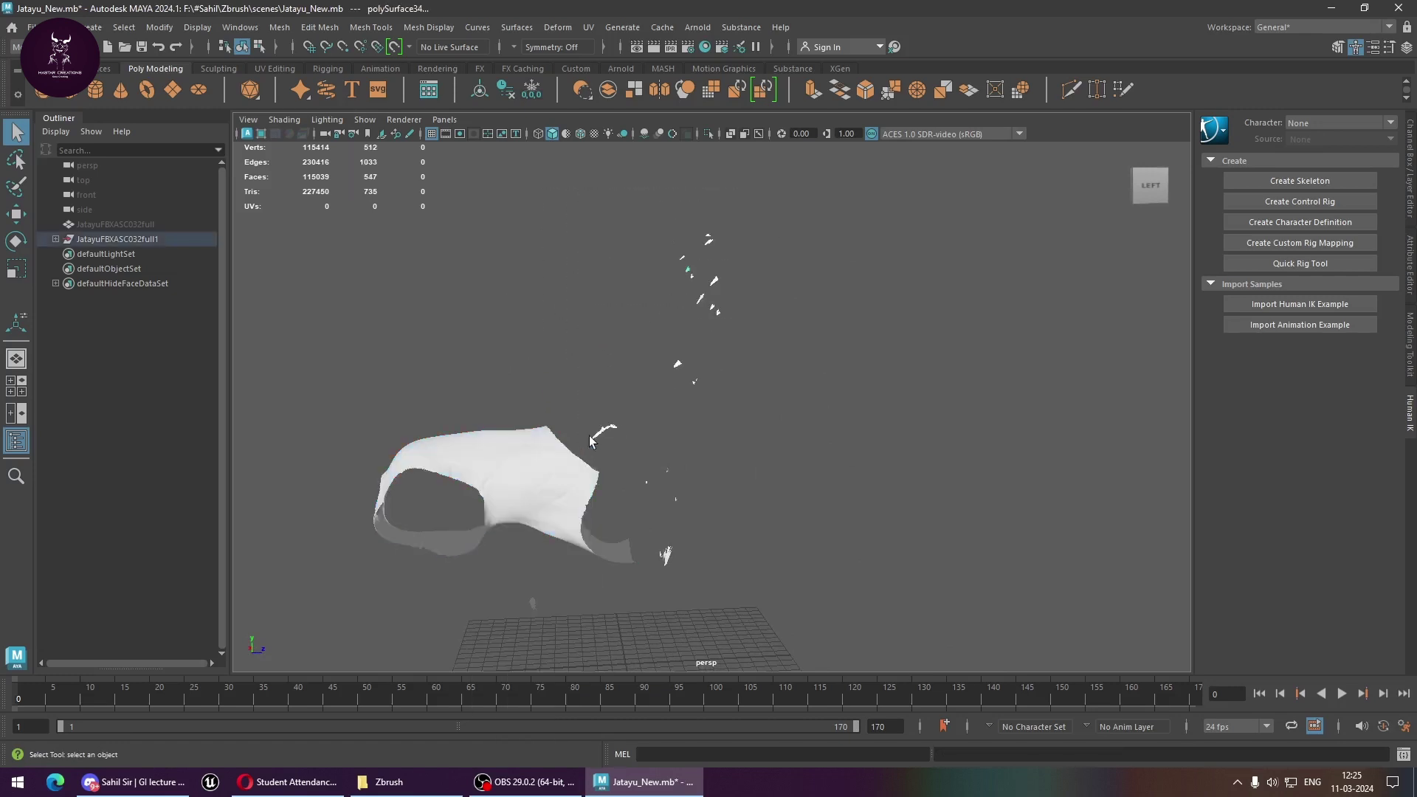
{"action": "right_click_drag", "start_coordinate": [689, 295], "coordinate": [690, 339]}
{"action": "left_click_drag", "start_coordinate": [741, 185], "coordinate": [573, 453]}
{"action": "key", "text": "Delete"}
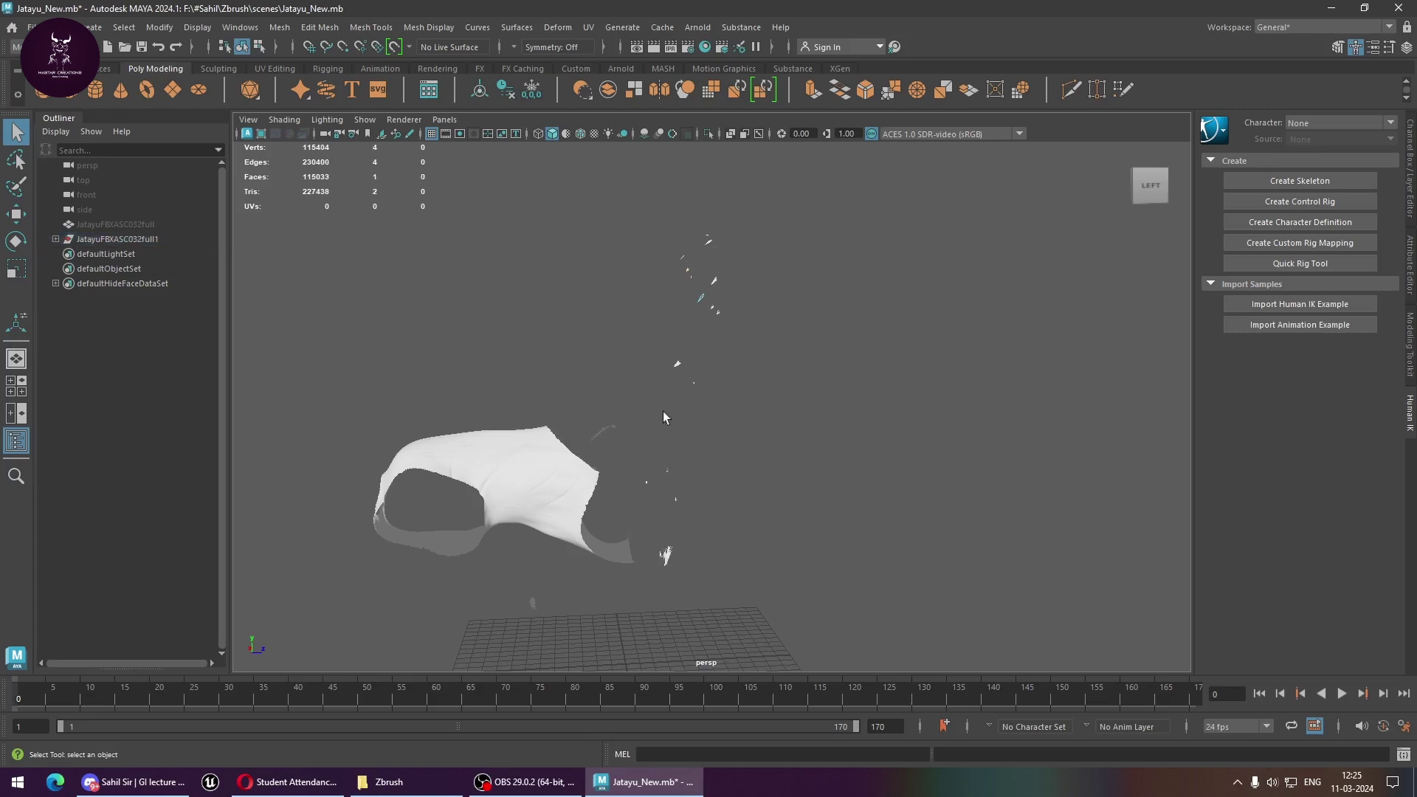
Face-select the small fragments on the large separated mesh
{"action": "left_click", "coordinate": [562, 457]}
{"action": "right_click_drag", "start_coordinate": [632, 422], "coordinate": [631, 388]}
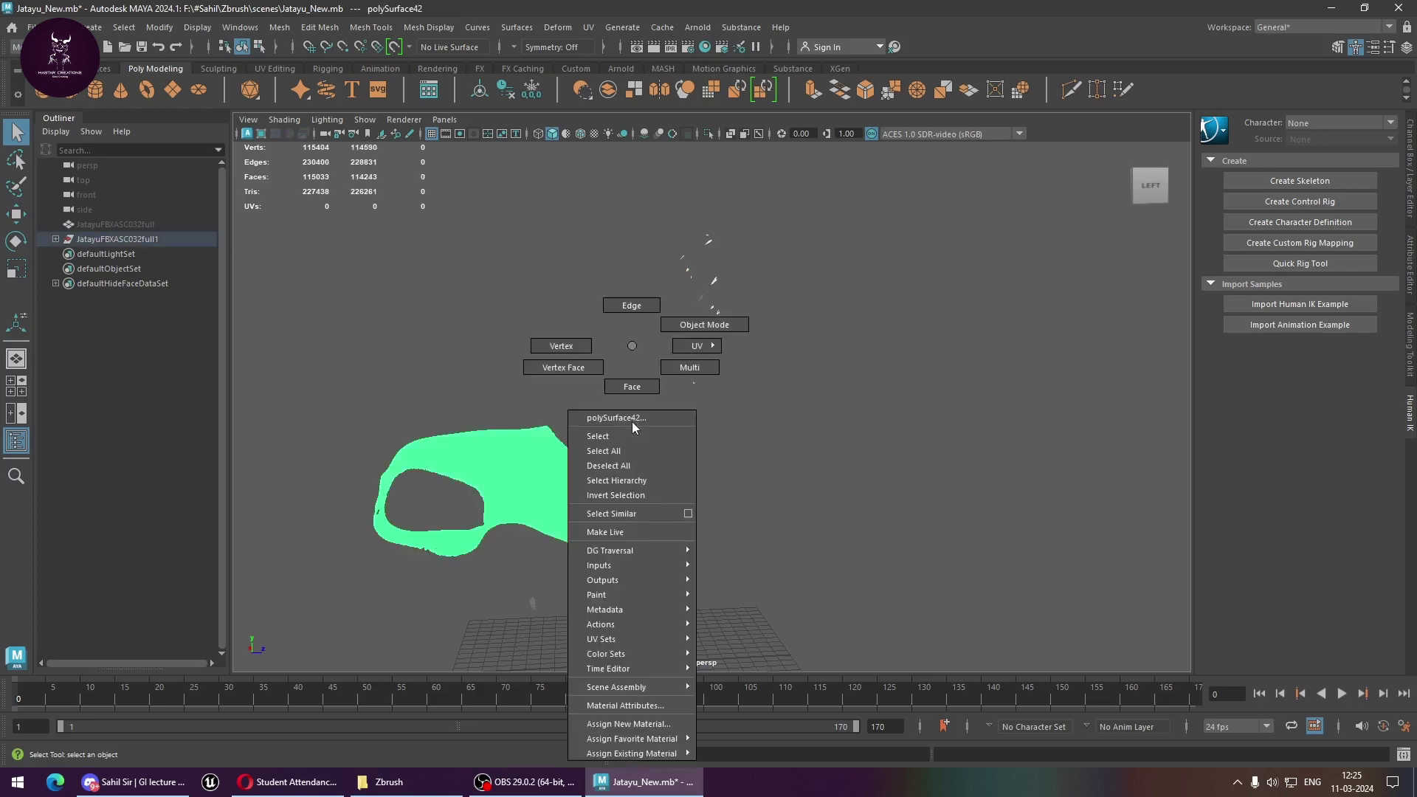
{"action": "left_click_drag", "start_coordinate": [748, 205], "coordinate": [641, 394]}
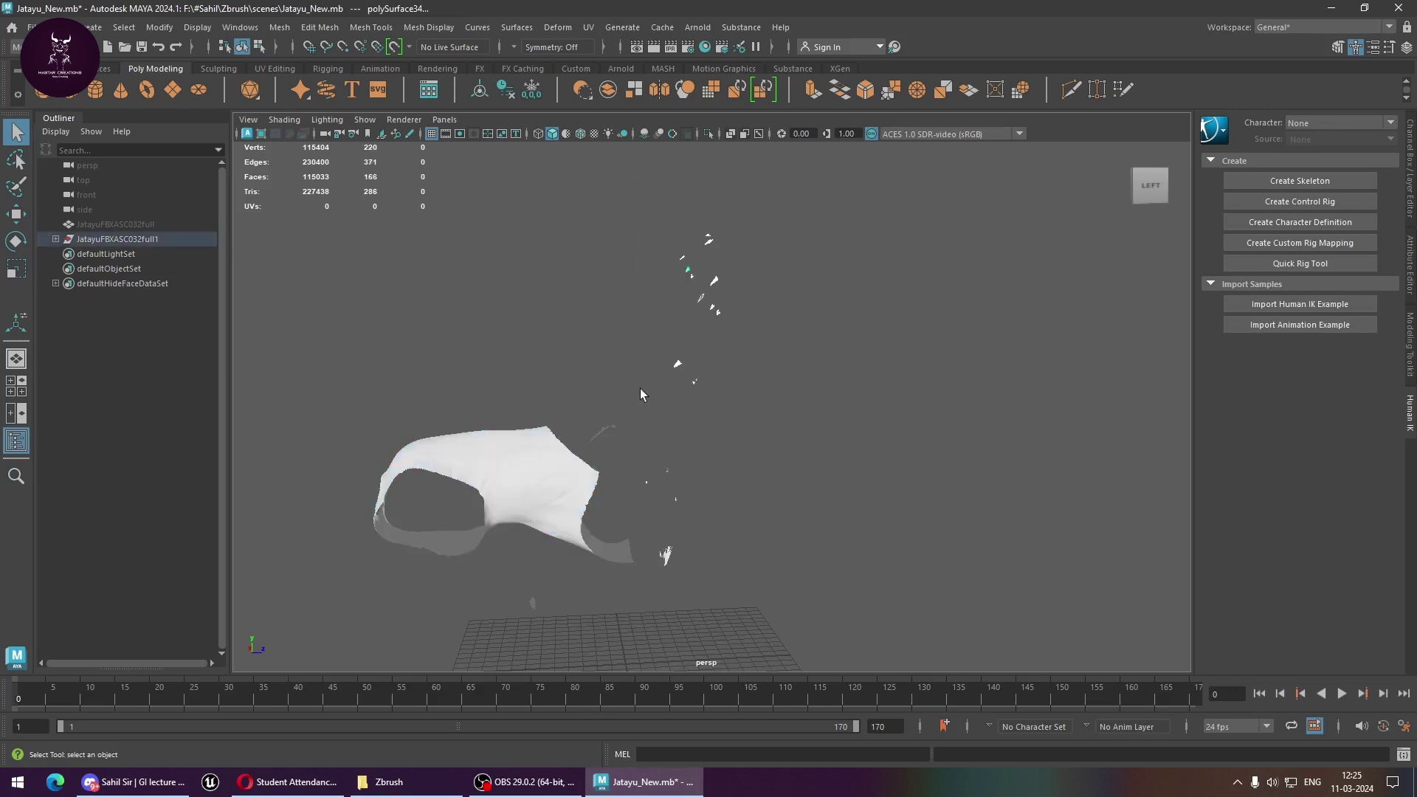
{"action": "right_click_drag", "start_coordinate": [627, 418], "coordinate": [709, 342]}
{"action": "left_click", "coordinate": [723, 321]}
{"action": "key", "text": "ctrl+z"}
Expand the Outliner hierarchy through polySurface4, 6, 8, 13 and 27
{"action": "left_click", "coordinate": [56, 238]}
{"action": "left_click", "coordinate": [63, 299]}
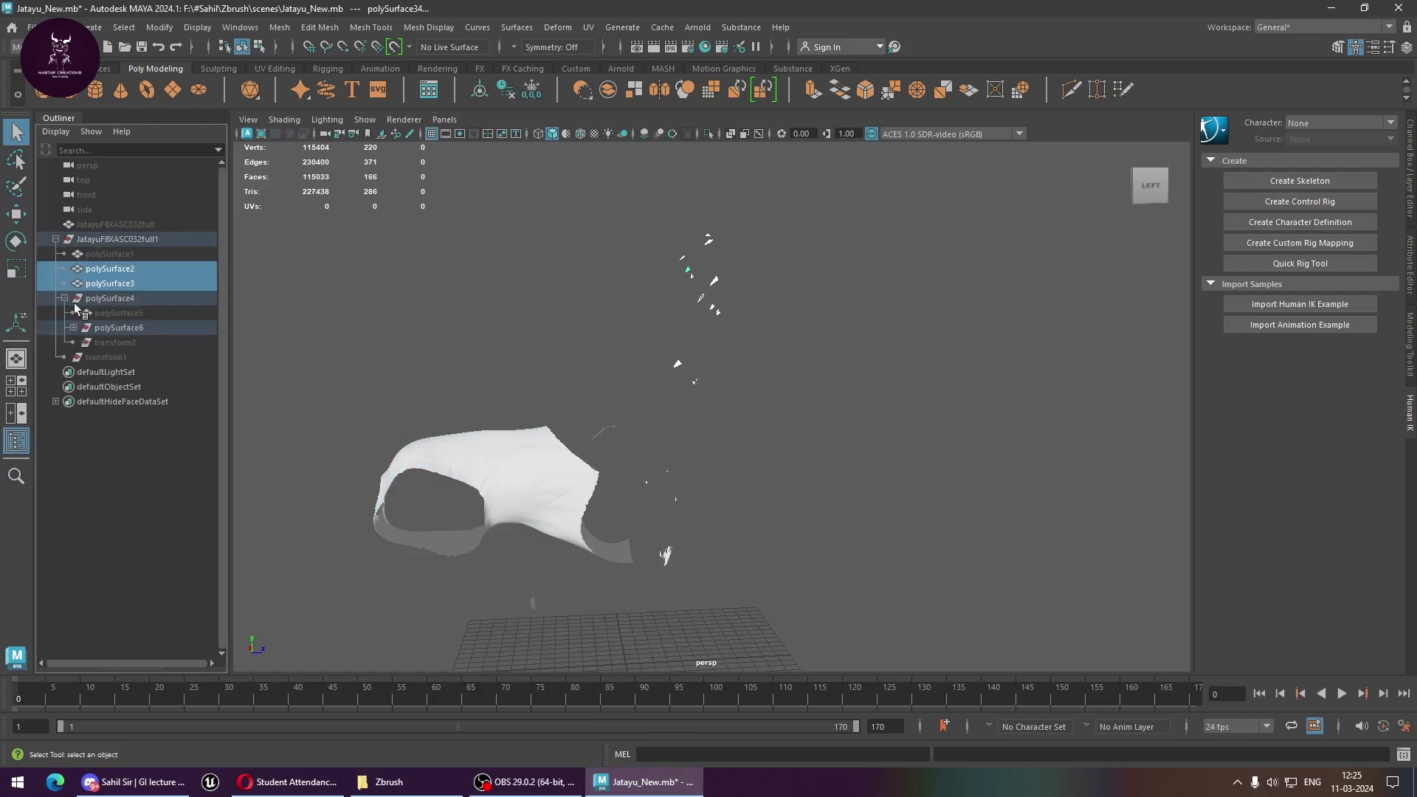
{"action": "left_click", "coordinate": [75, 327]}
{"action": "left_click", "coordinate": [82, 357]}
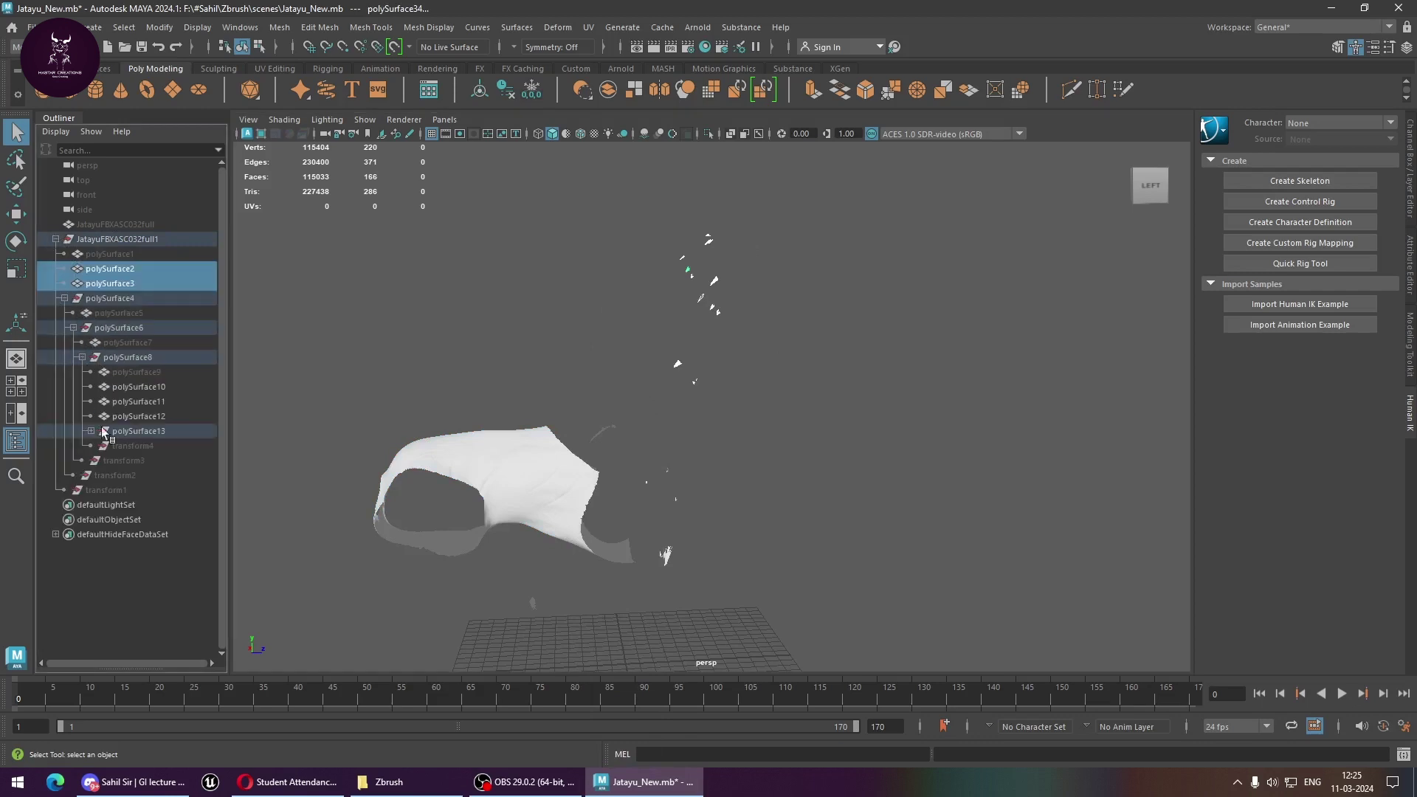
{"action": "left_click", "coordinate": [92, 431]}
{"action": "scroll", "coordinate": [134, 608], "scroll_direction": "down", "scroll_amount": 3}
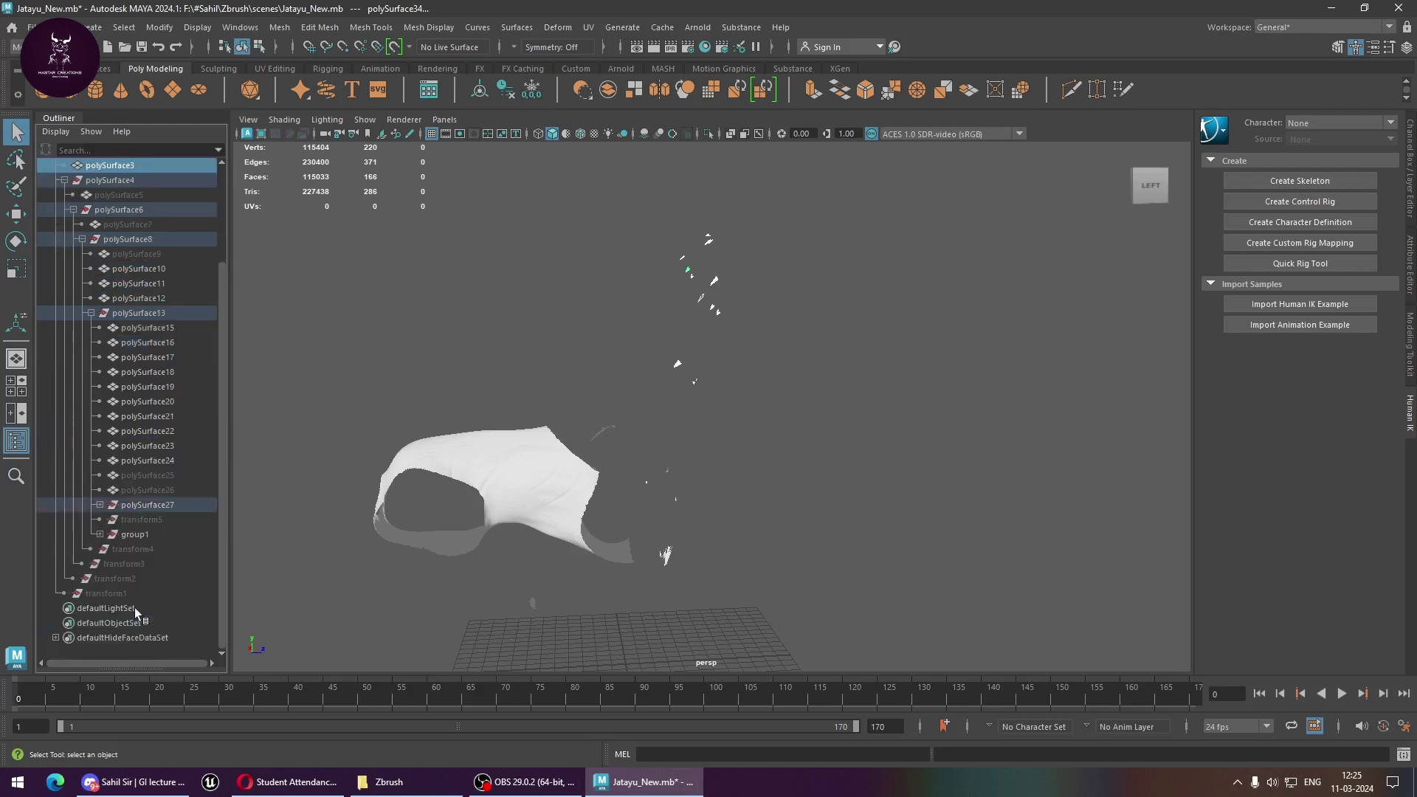
{"action": "left_click", "coordinate": [100, 504]}
{"action": "scroll", "coordinate": [179, 589], "scroll_direction": "down", "scroll_amount": 6}
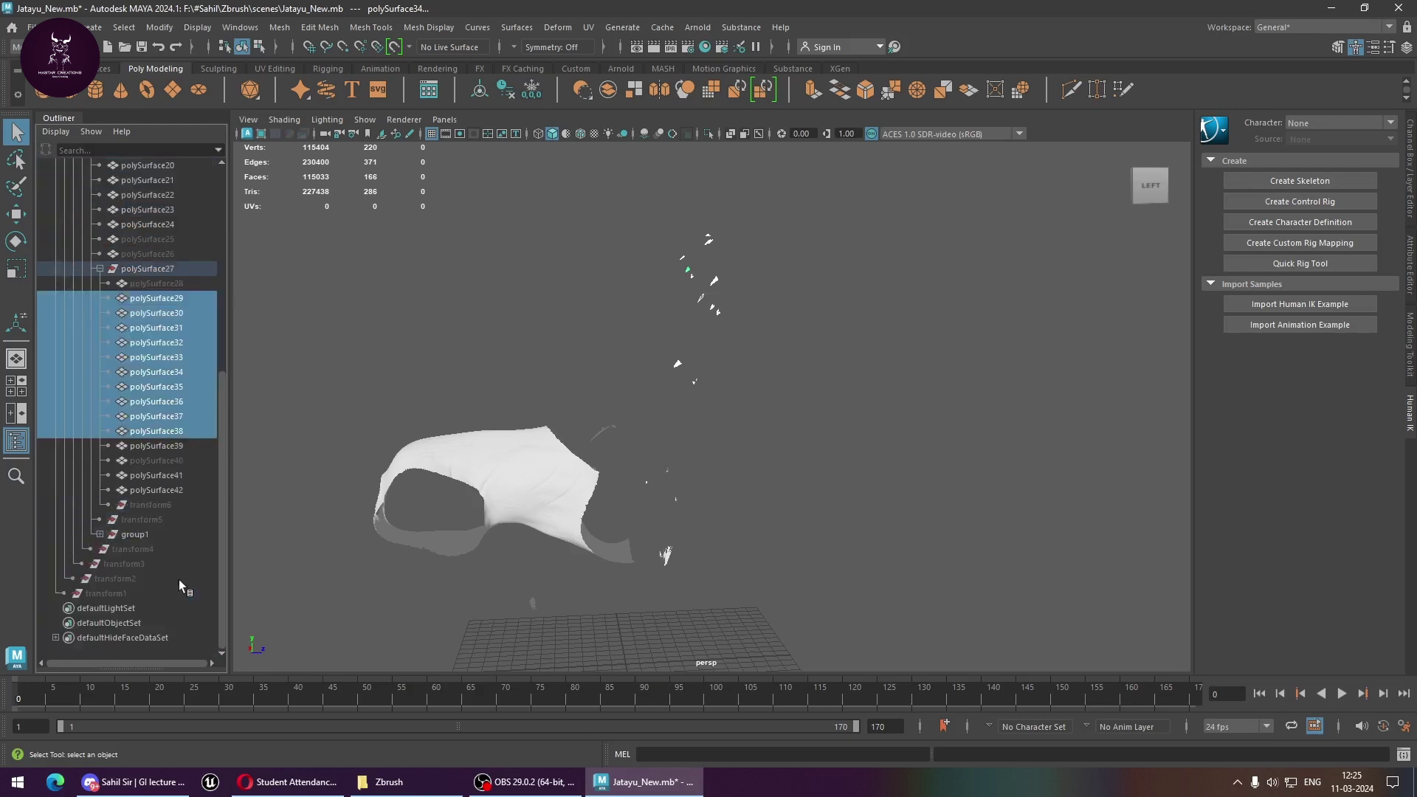
Hide polySurface42 and delete all the remaining small fragments
{"action": "left_click", "coordinate": [512, 444]}
{"action": "left_click_drag", "start_coordinate": [517, 564], "coordinate": [581, 564], "text": "alt"}
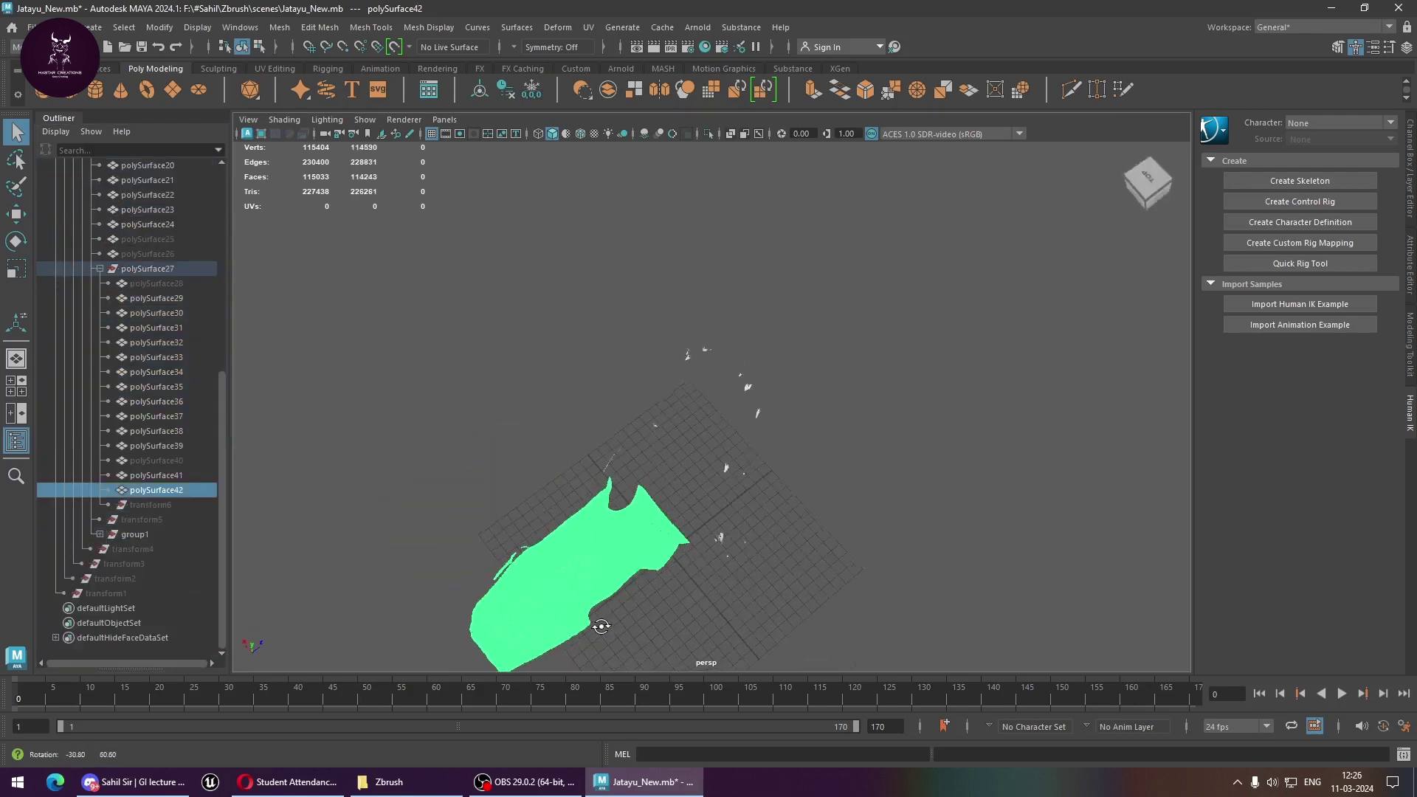
{"action": "key", "text": "ctrl+h"}
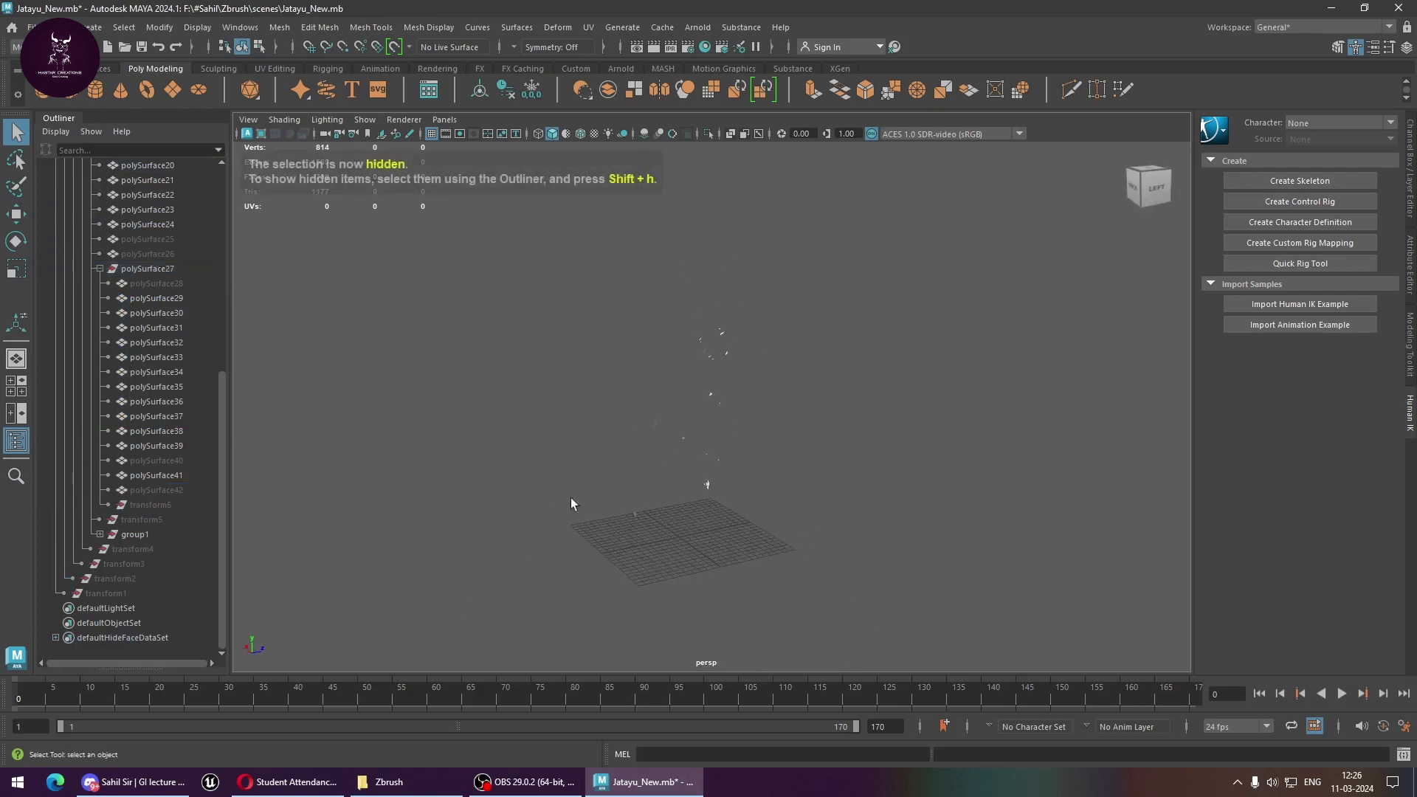
{"action": "mouse_move", "coordinate": [509, 271]}
{"action": "left_mouse_down"}
{"action": "mouse_move", "coordinate": [831, 565]}
{"action": "mouse_move", "coordinate": [845, 622]}
{"action": "left_mouse_up"}
{"action": "key", "text": "Delete"}
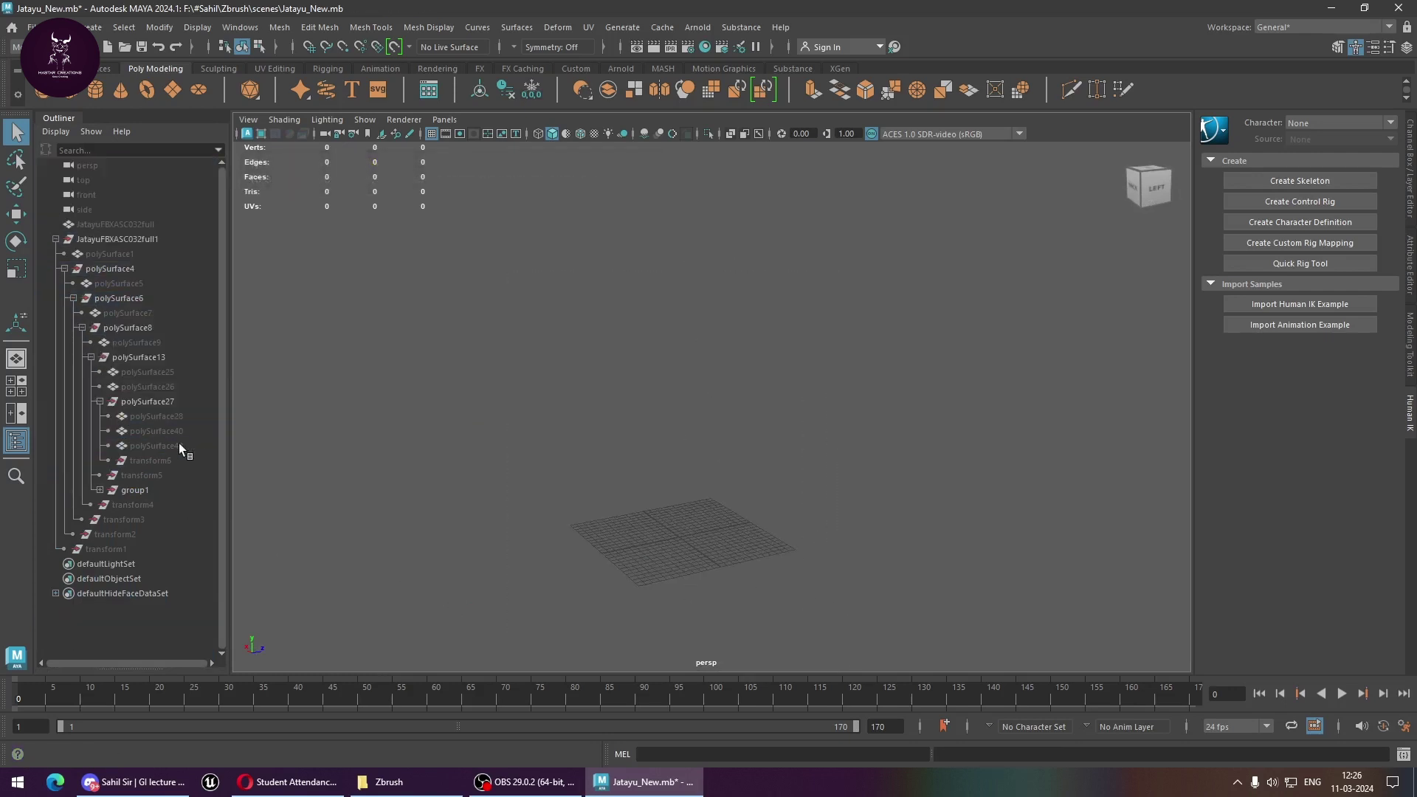
Freeze transformations on the whole JatayuFBXASC032full1 hierarchy
{"action": "left_click", "coordinate": [96, 245]}
{"action": "left_click", "coordinate": [144, 549], "text": "shift"}
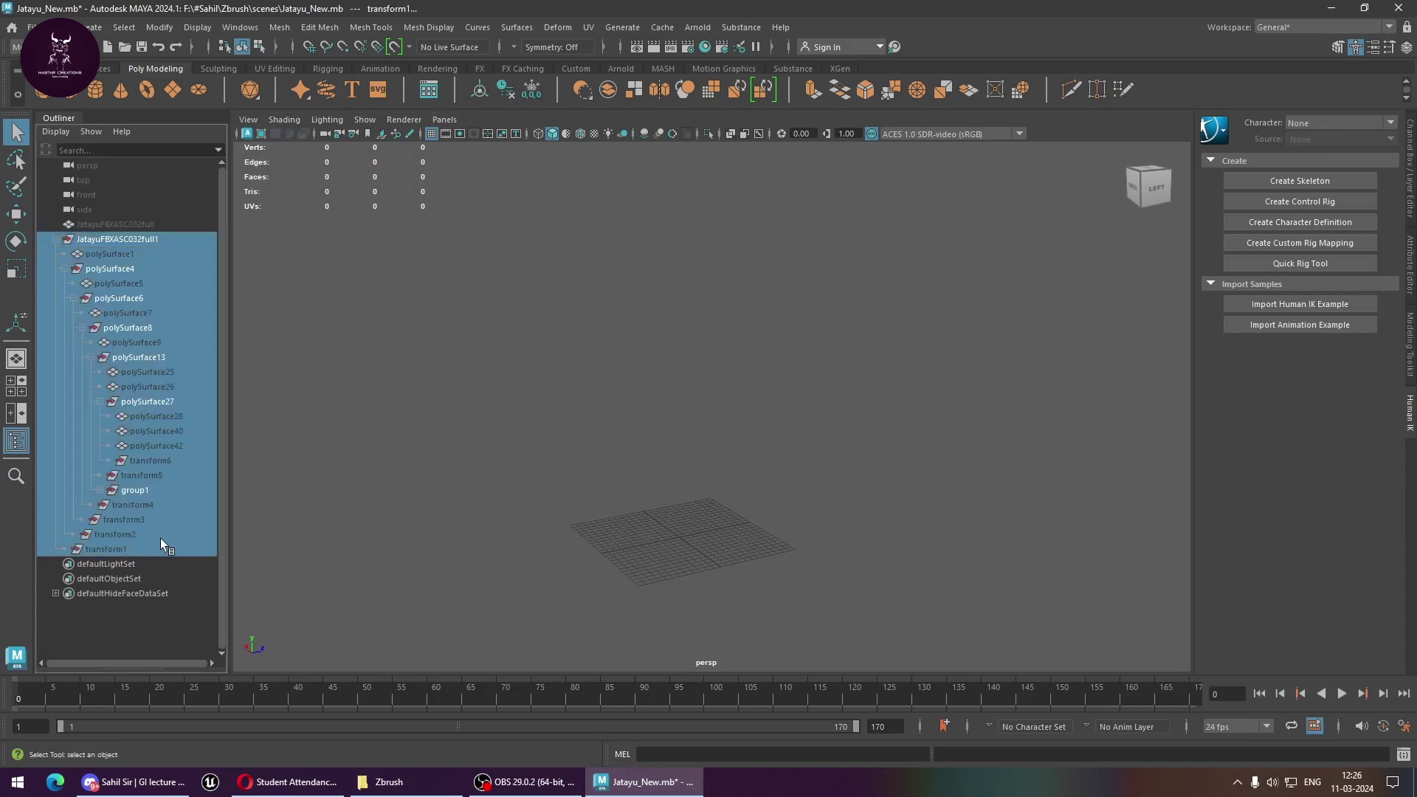
{"action": "left_click", "coordinate": [528, 88]}
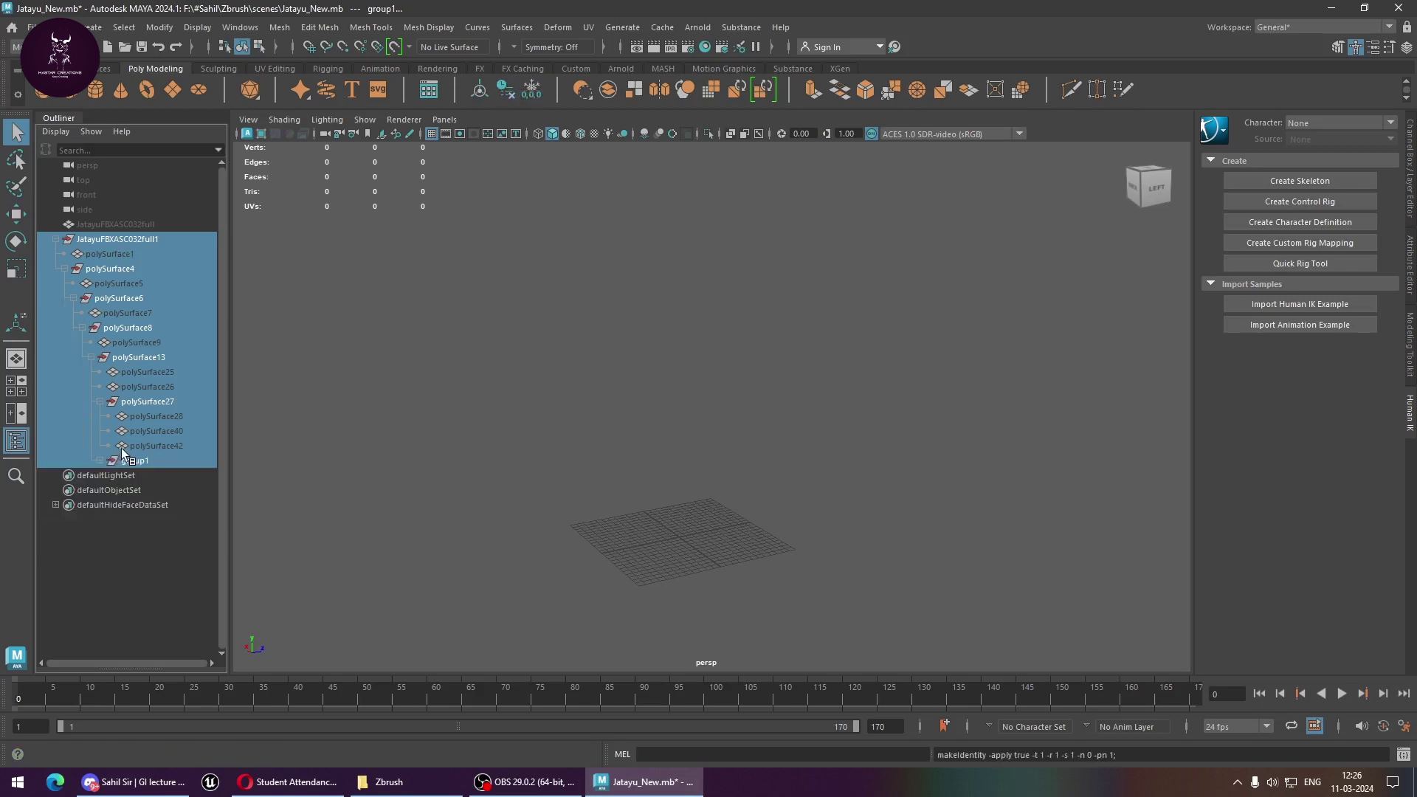
{"action": "left_click", "coordinate": [543, 528]}
{"action": "mouse_move", "coordinate": [543, 528]}
{"action": "left_mouse_down", "text": "alt"}
{"action": "mouse_move", "coordinate": [725, 470]}
{"action": "mouse_move", "coordinate": [367, 436]}
{"action": "left_mouse_up", "text": "alt"}
Unhide the original JatayuFBXASC032full sculpt and polySurface14 inside group1
{"action": "left_click", "coordinate": [87, 225]}
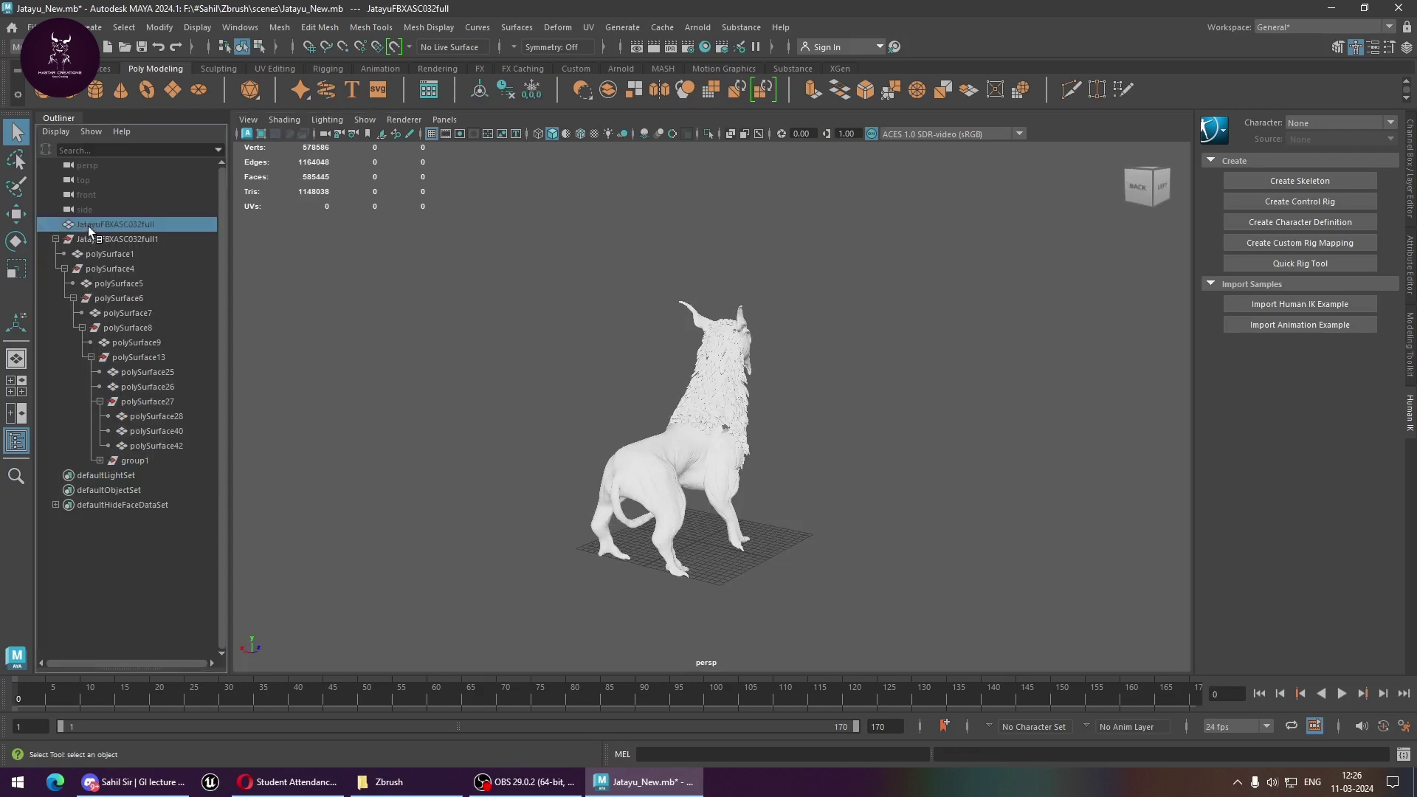
{"action": "key", "text": "shift+h"}
{"action": "left_click_drag", "start_coordinate": [587, 438], "coordinate": [776, 519], "text": "alt"}
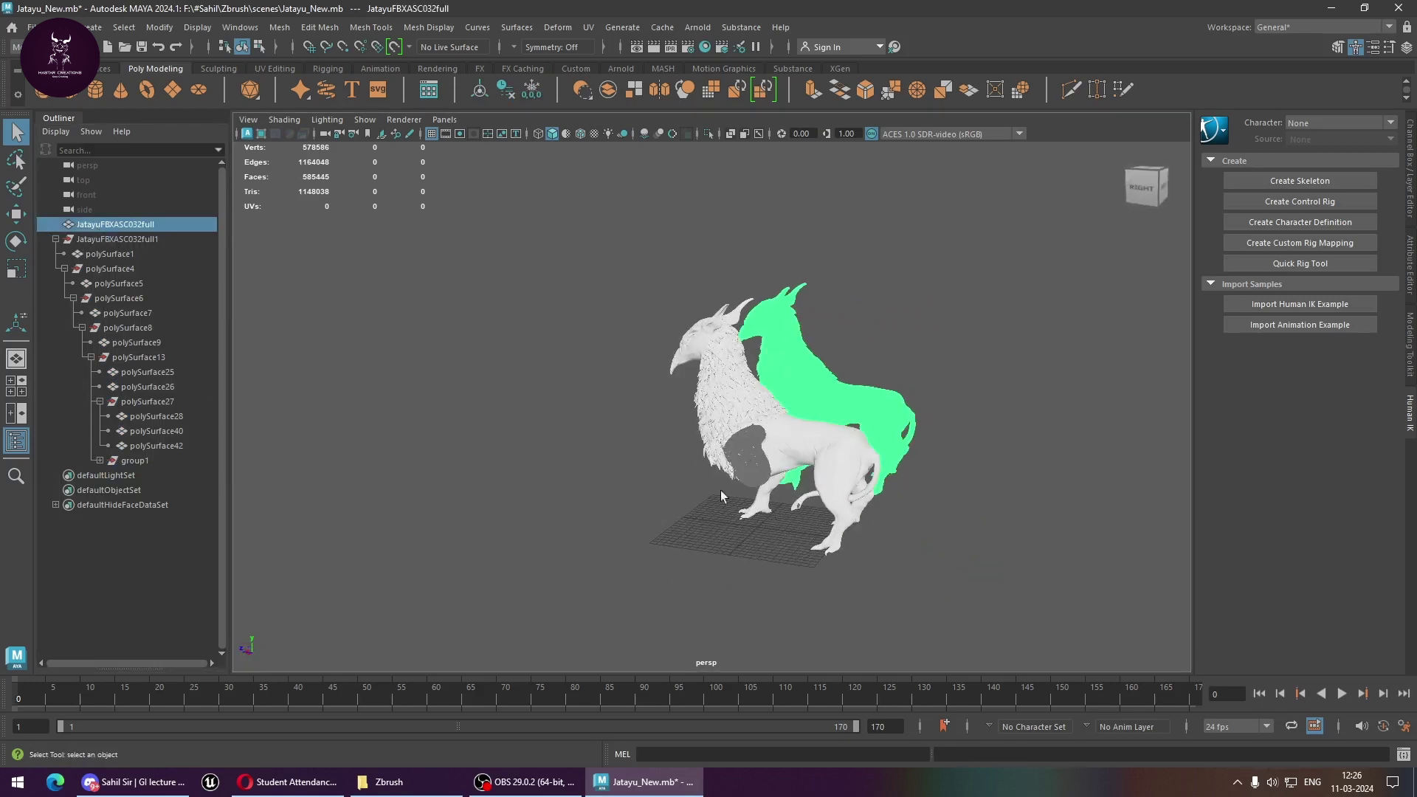
{"action": "left_click", "coordinate": [99, 460]}
{"action": "left_click", "coordinate": [144, 474]}
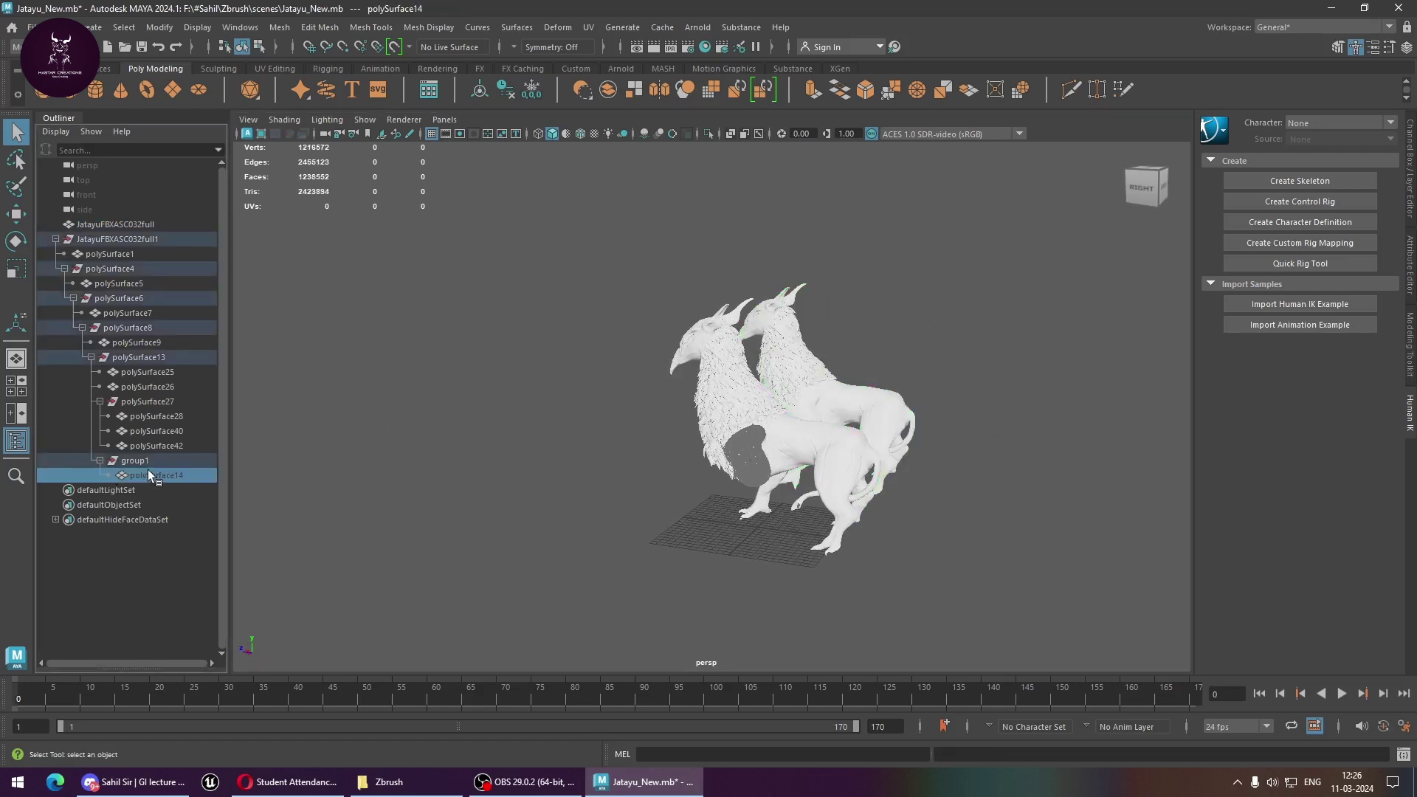
{"action": "key", "text": "shift+h"}
{"action": "left_click", "coordinate": [627, 614]}
{"action": "left_click_drag", "start_coordinate": [627, 614], "coordinate": [812, 590], "text": "alt"}
Hide the original full sculpt again, leaving the separated-part creature in view
{"action": "left_click", "coordinate": [919, 462]}
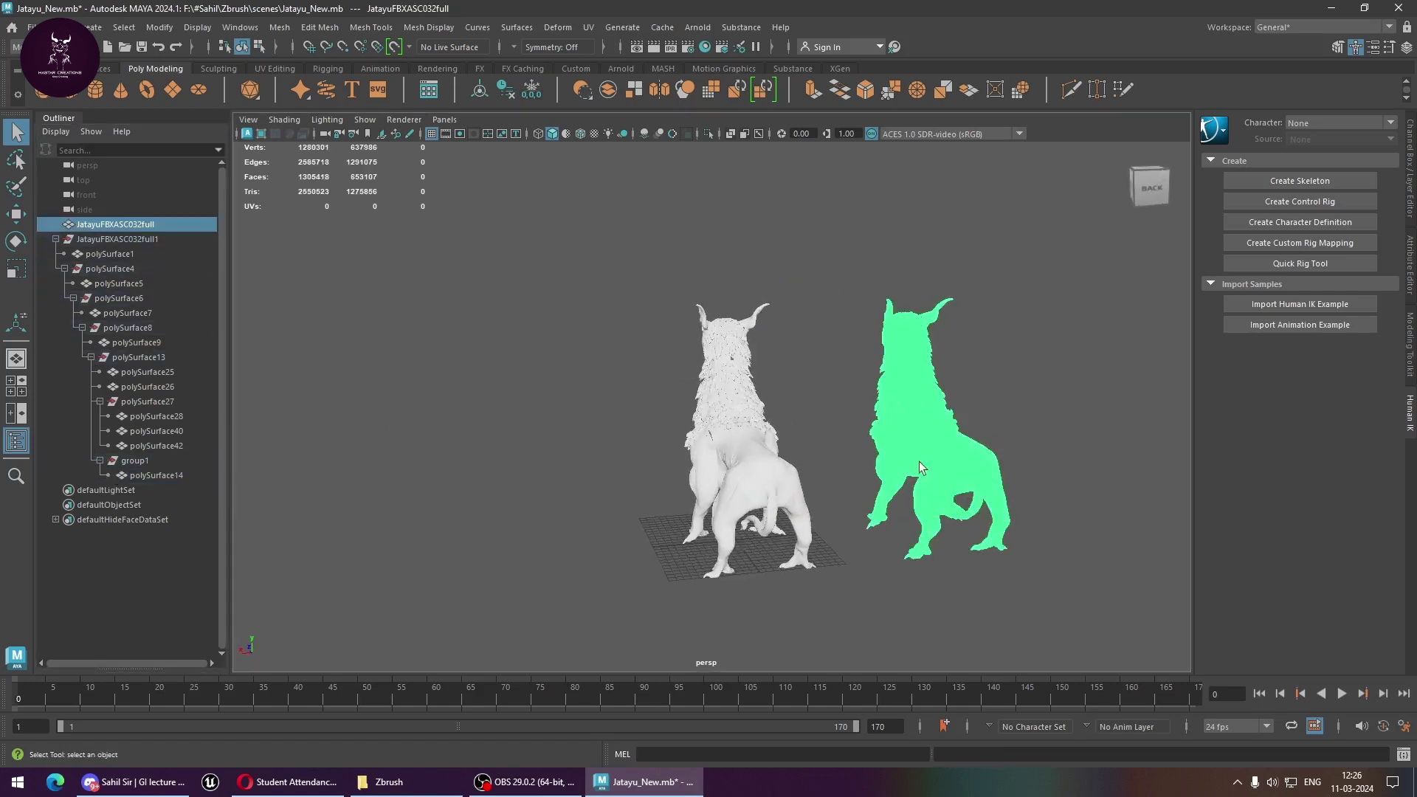
{"action": "key", "text": "ctrl+h"}
{"action": "left_click_drag", "start_coordinate": [912, 453], "coordinate": [848, 516], "text": "alt"}
{"action": "scroll", "coordinate": [925, 646], "scroll_direction": "up", "scroll_amount": 3}
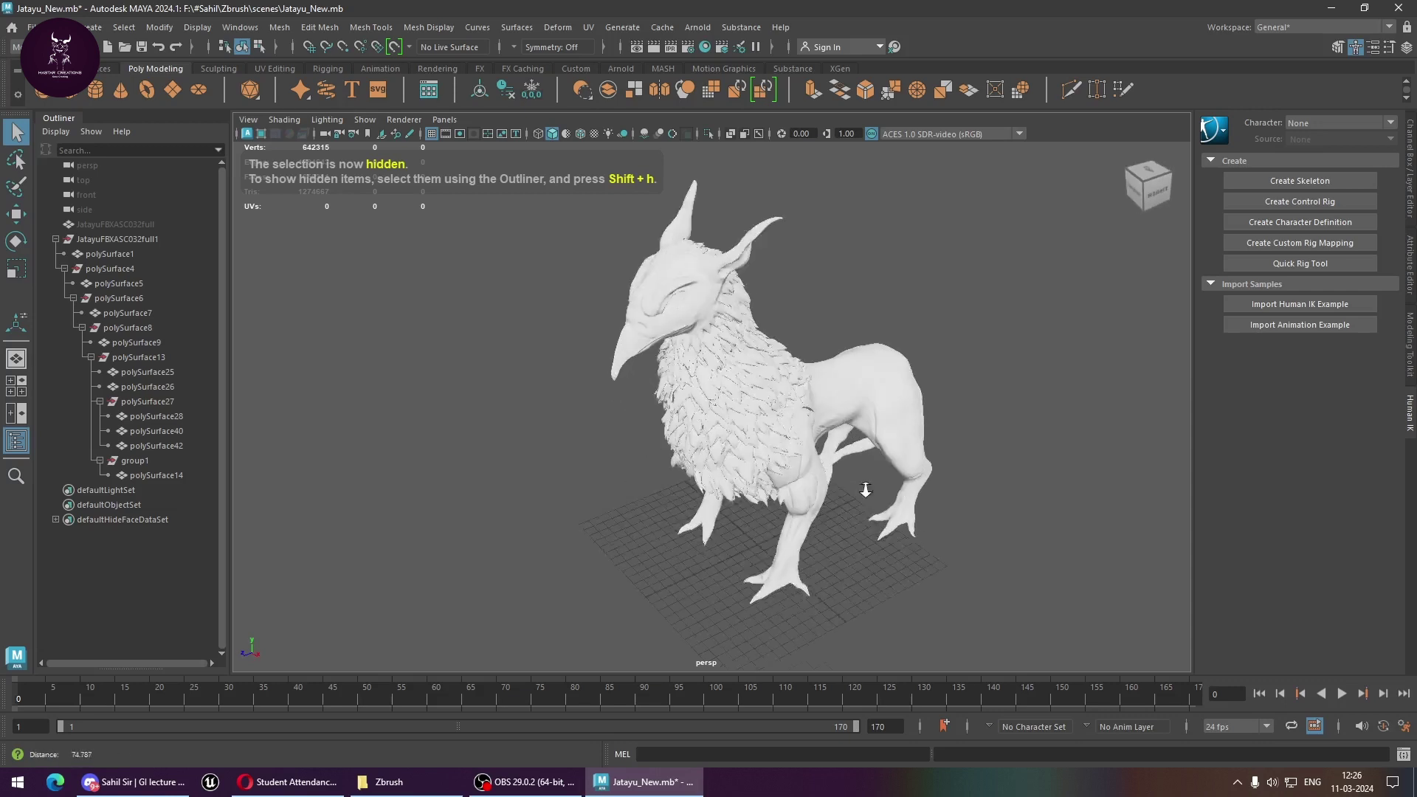
{"action": "scroll", "coordinate": [925, 646], "scroll_direction": "up", "scroll_amount": 3}
{"action": "scroll", "coordinate": [925, 646], "scroll_direction": "up", "scroll_amount": 5}
{"action": "left_click", "coordinate": [864, 417]}
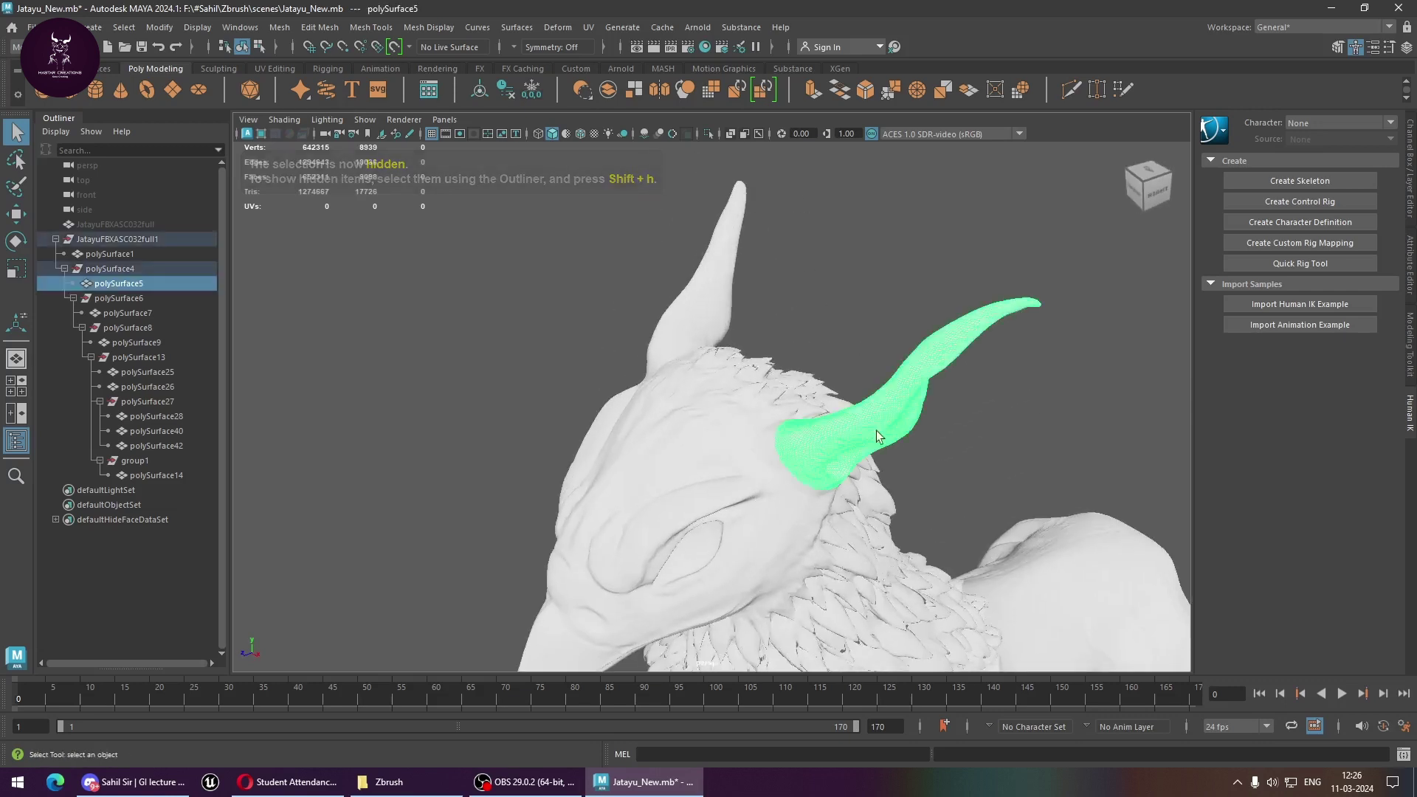
Retopologize horn polySurface5, ignoring the troubleshoot warning
{"action": "right_click_drag", "start_coordinate": [870, 414], "coordinate": [897, 623], "text": "shift"}
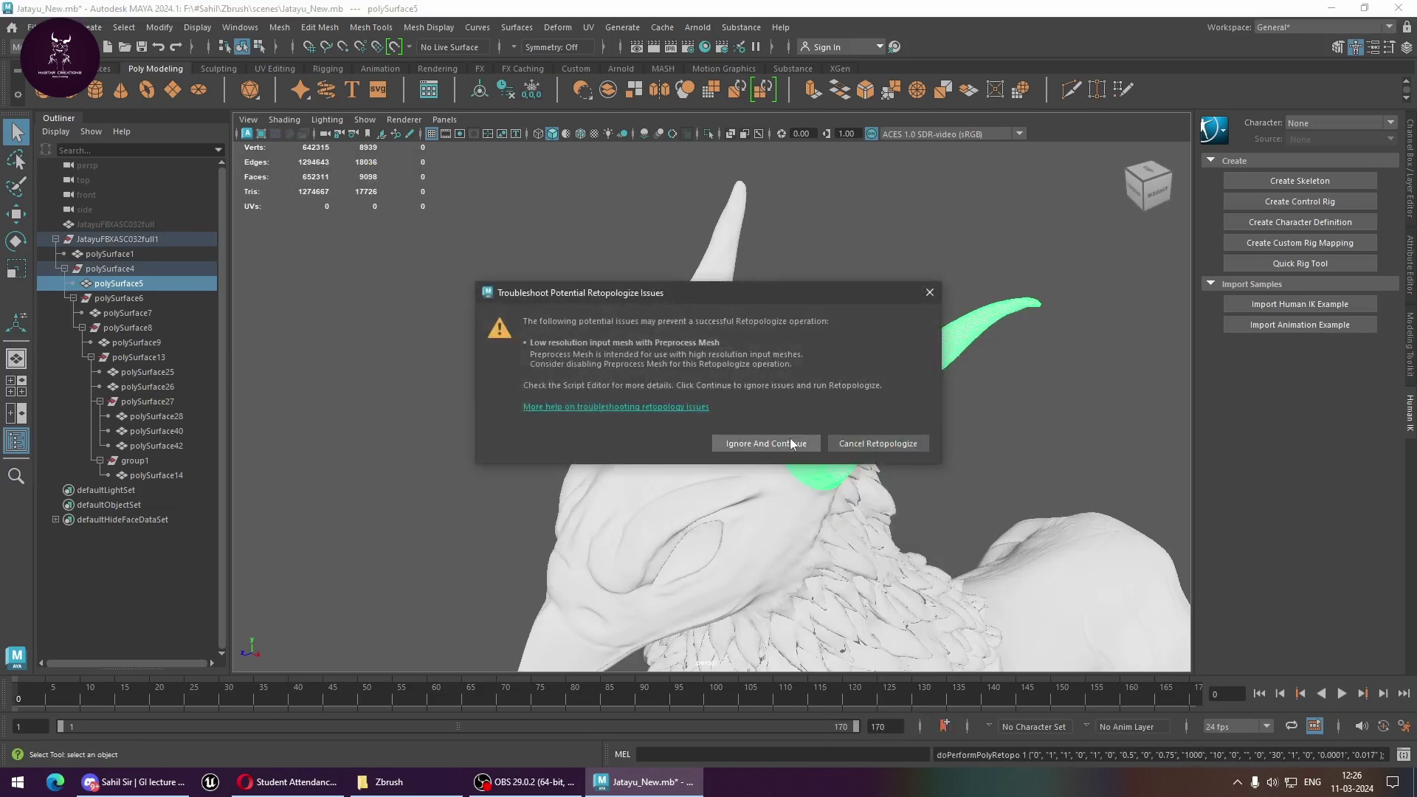
{"action": "left_click", "coordinate": [800, 443]}
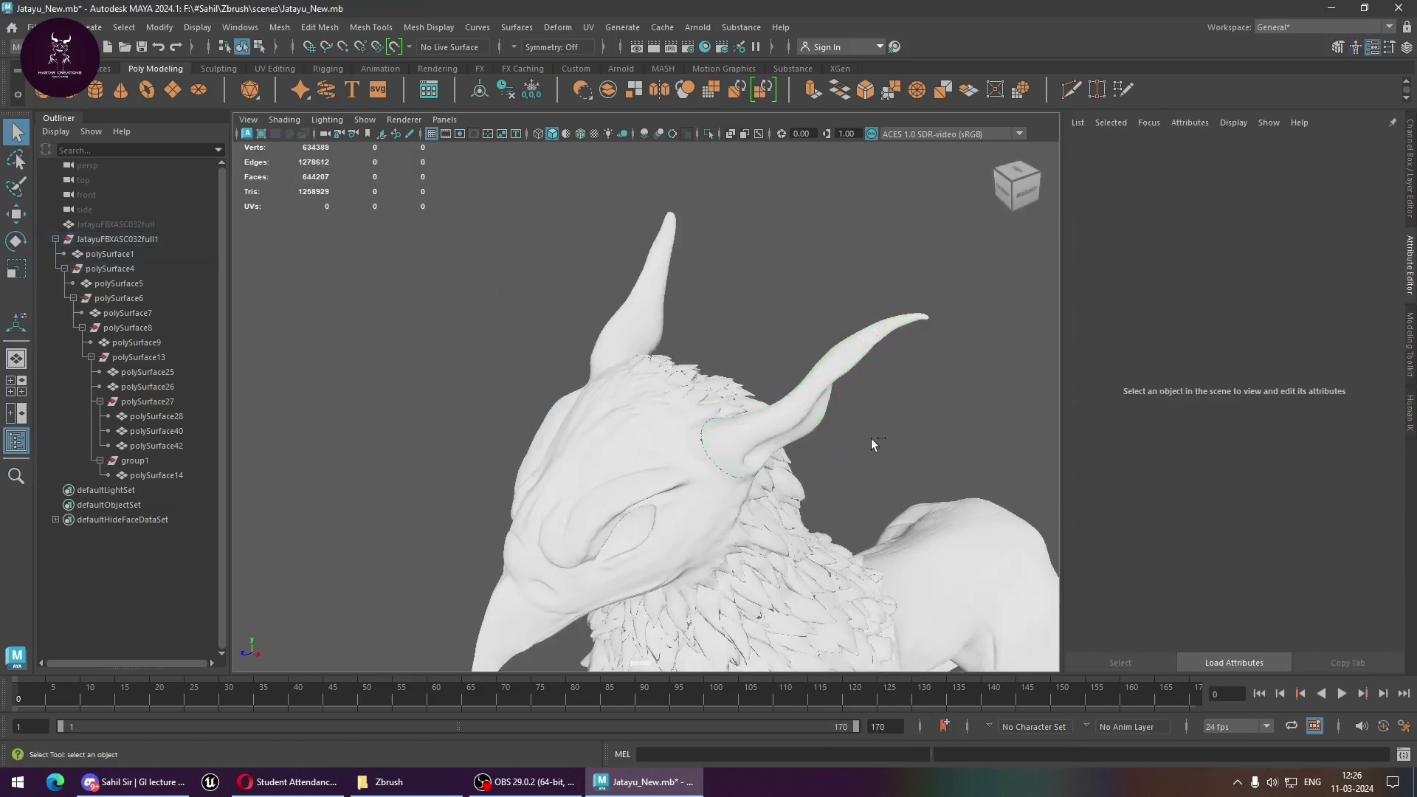
{"action": "left_click_drag", "start_coordinate": [871, 438], "coordinate": [743, 473], "text": "alt"}
Retopologize the other horn, polySurface1, ignoring the warning as well
{"action": "left_click", "coordinate": [638, 317]}
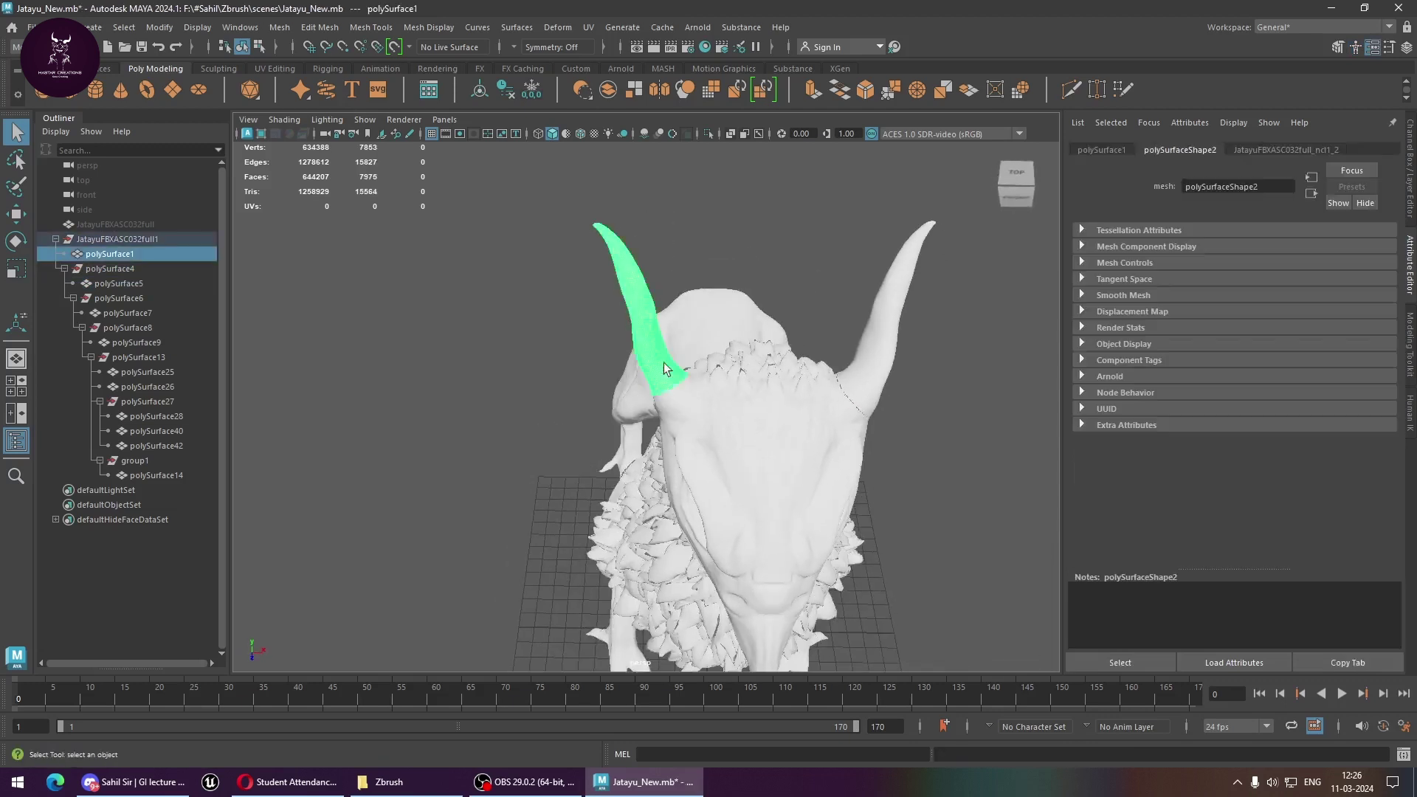
{"action": "left_click_drag", "start_coordinate": [642, 325], "coordinate": [649, 332], "text": "alt"}
{"action": "right_click_drag", "start_coordinate": [646, 321], "coordinate": [641, 391], "text": "shift"}
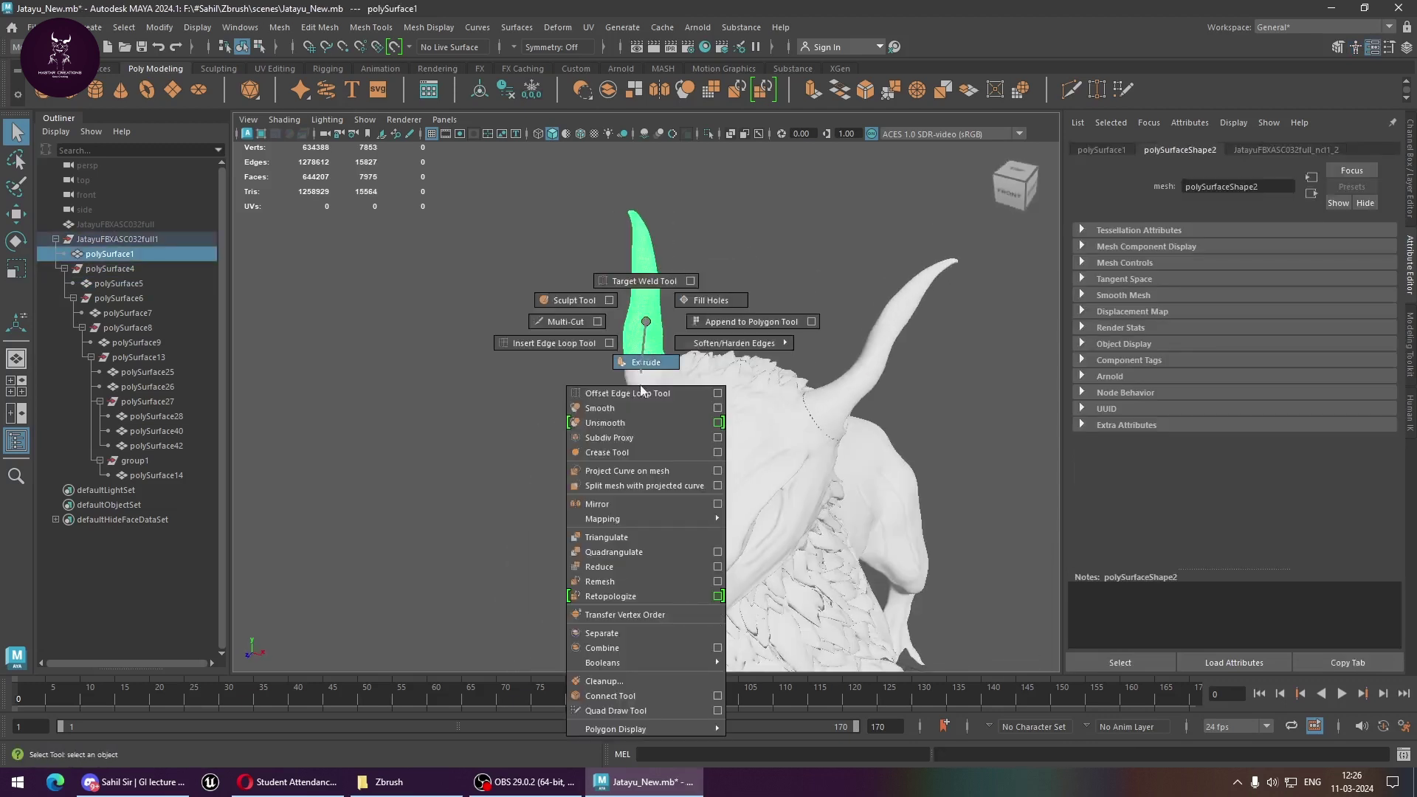
{"action": "left_click", "coordinate": [626, 594]}
{"action": "left_click", "coordinate": [738, 446]}
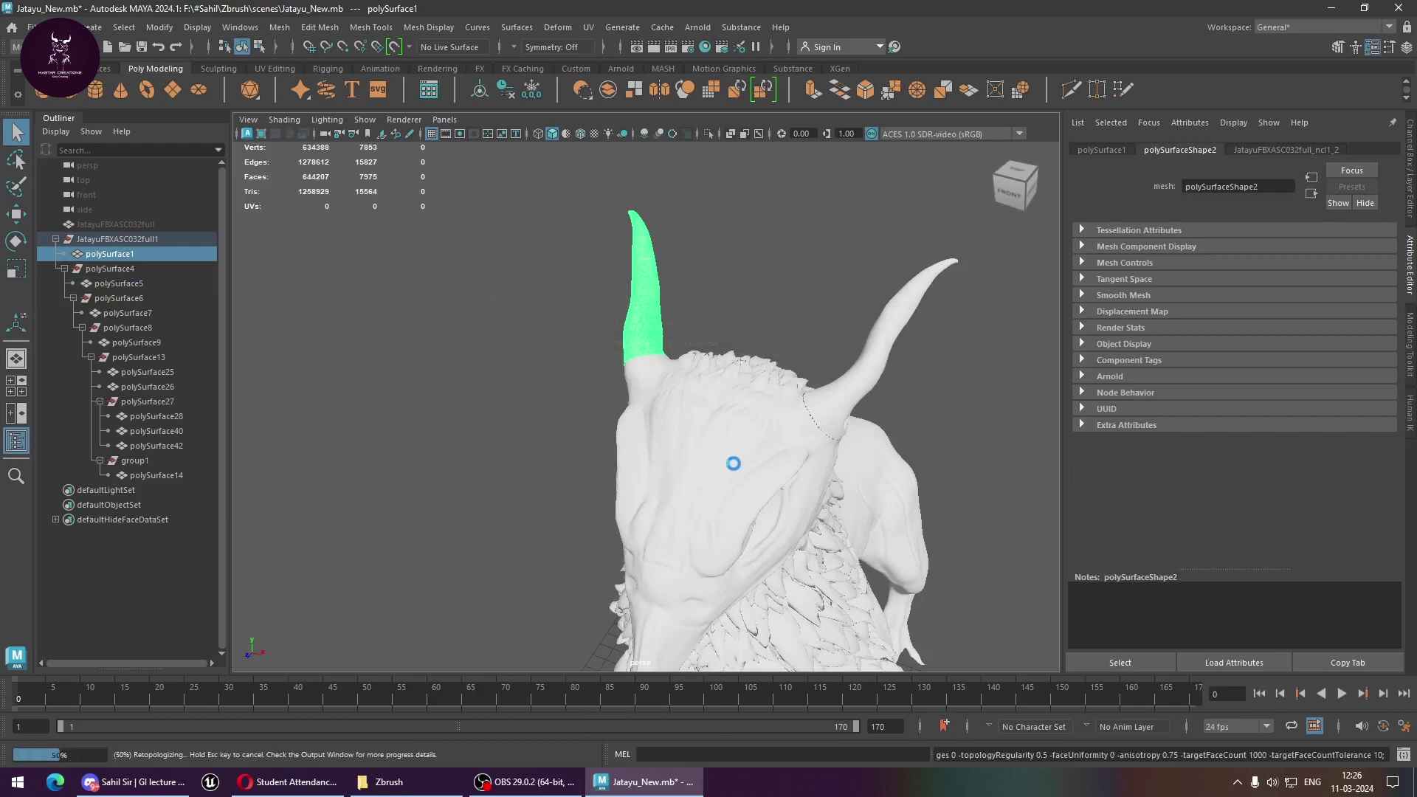
Select the head mesh polySurface7 and bring up its mesh operations menu
{"action": "left_click", "coordinate": [697, 484]}
{"action": "left_click_drag", "start_coordinate": [697, 484], "coordinate": [600, 468], "text": "alt"}
{"action": "right_click_drag", "start_coordinate": [602, 345], "coordinate": [601, 476], "text": "shift"}
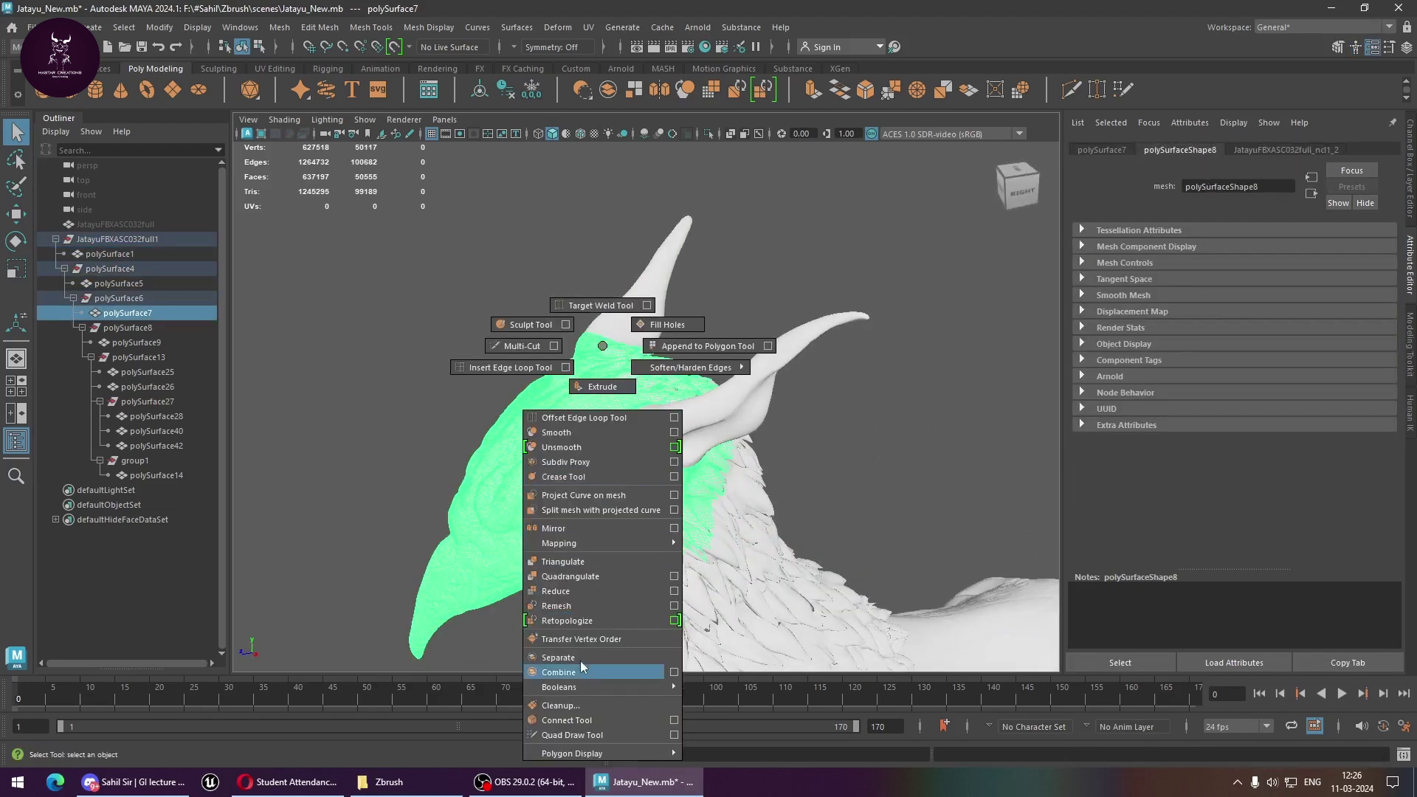
{"action": "left_click", "coordinate": [574, 620]}
{"action": "left_click", "coordinate": [773, 440]}
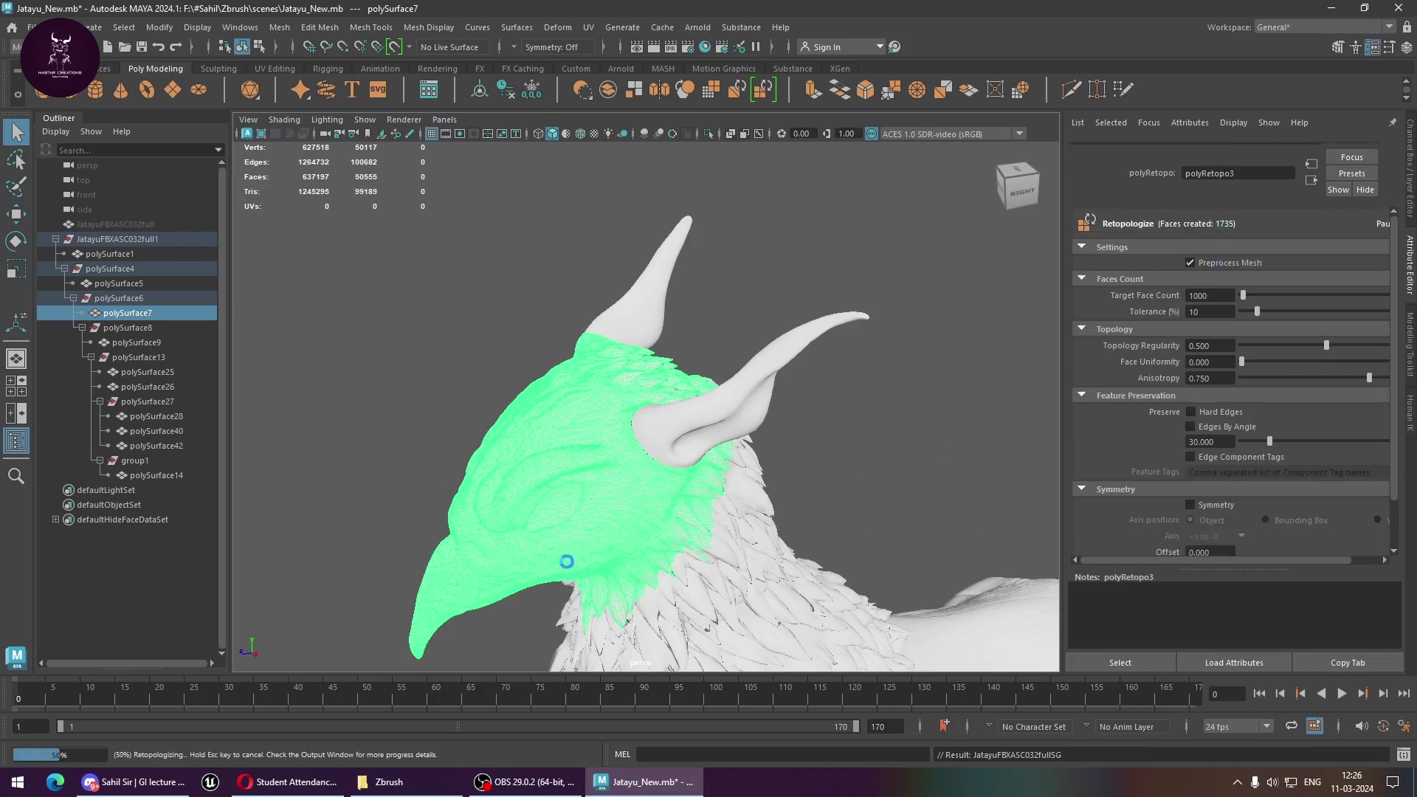
{"action": "left_click", "coordinate": [909, 494]}
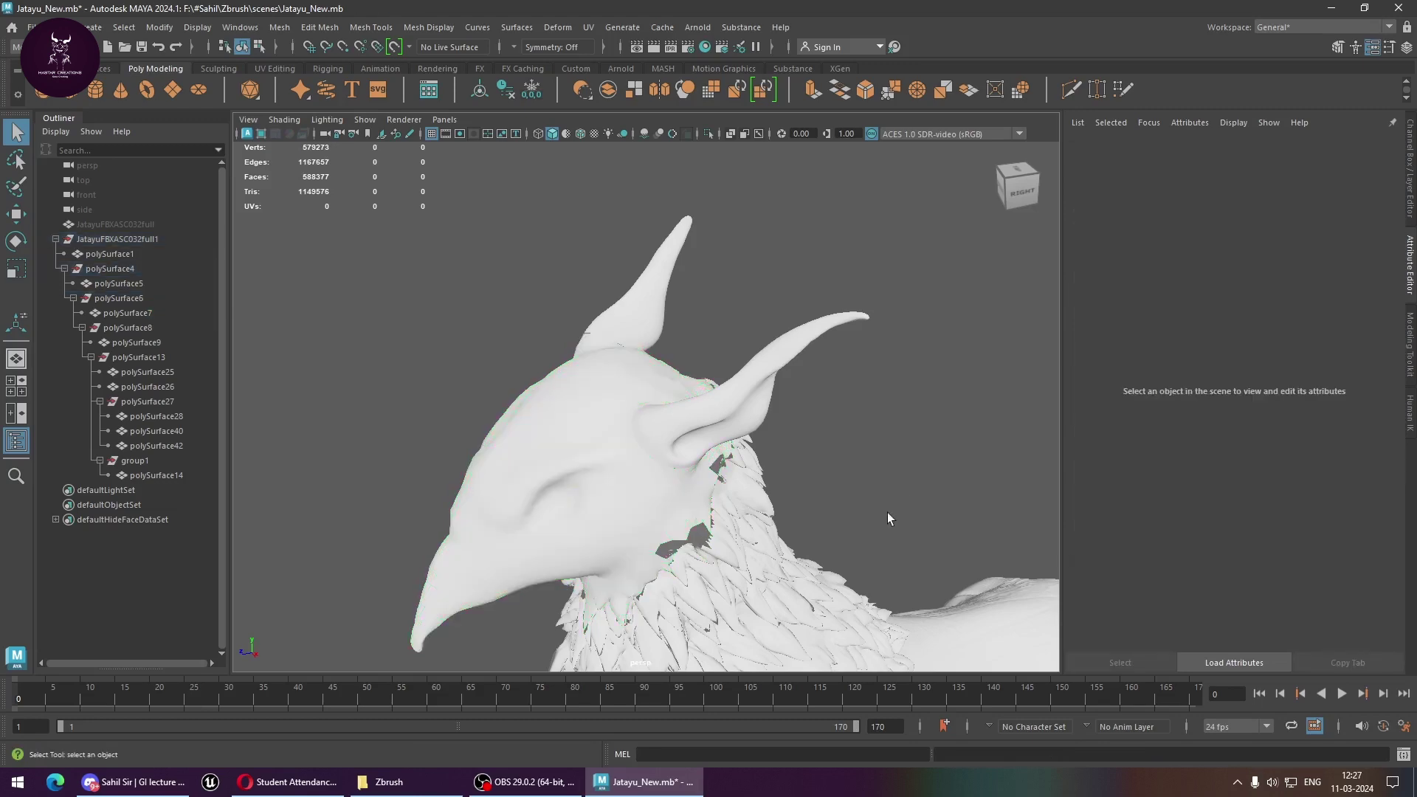
{"action": "mouse_move", "coordinate": [887, 512]}
{"action": "left_mouse_down", "text": "alt"}
{"action": "mouse_move", "coordinate": [891, 459]}
{"action": "mouse_move", "coordinate": [812, 391]}
{"action": "left_mouse_up", "text": "alt"}
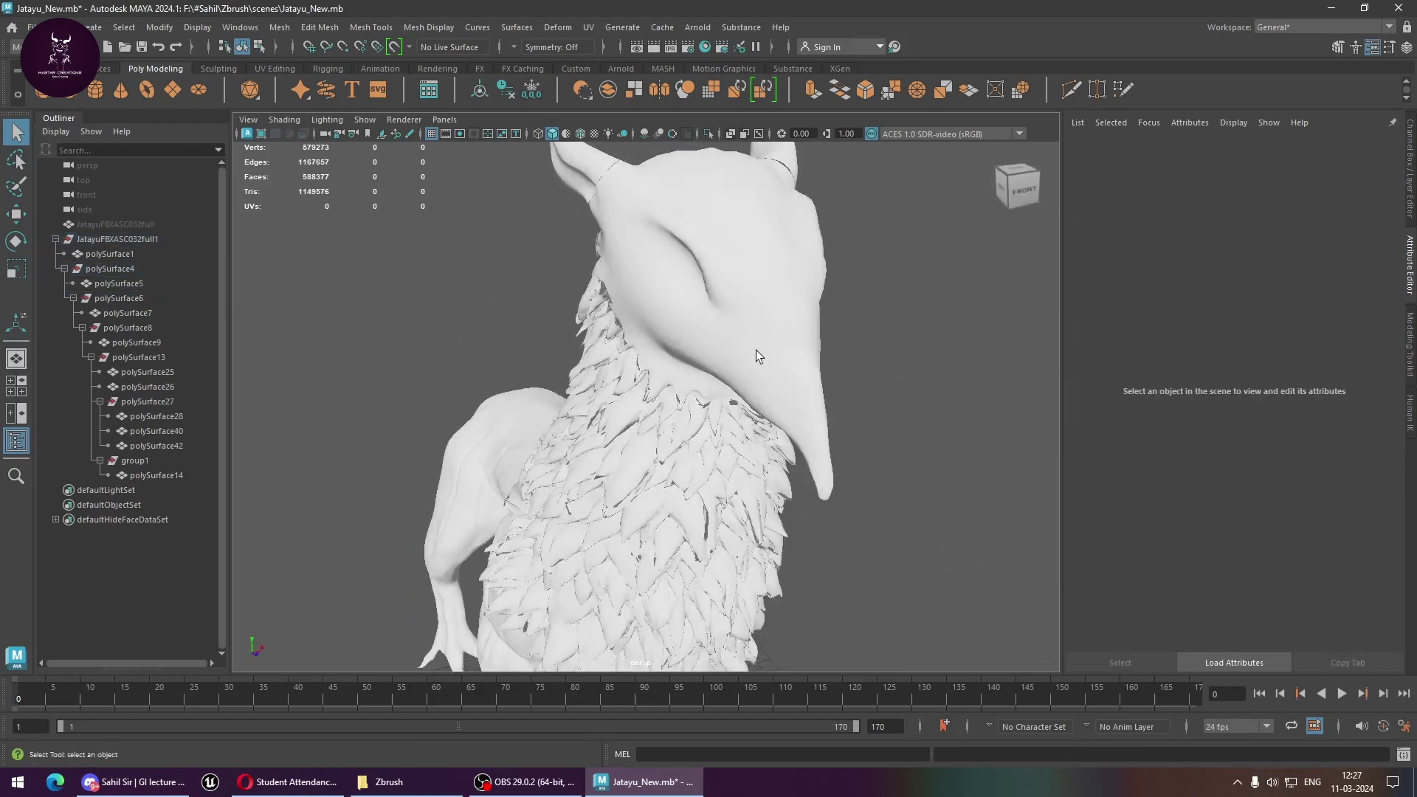
{"action": "left_click", "coordinate": [756, 350]}
{"action": "right_click", "coordinate": [742, 290]}
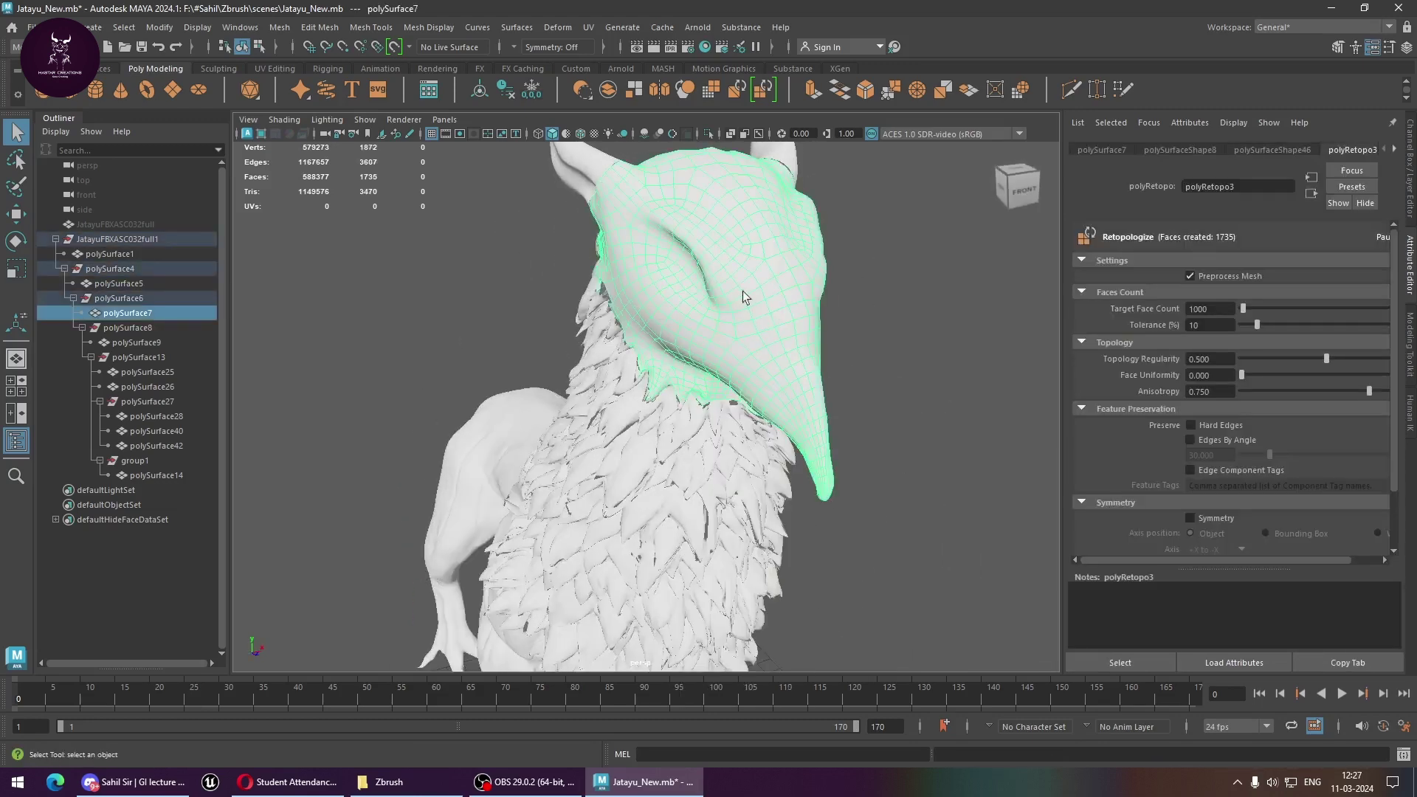
{"action": "mouse_move", "coordinate": [969, 360]}
{"action": "left_mouse_down", "text": "alt"}
{"action": "mouse_move", "coordinate": [800, 370]}
{"action": "mouse_move", "coordinate": [775, 430]}
{"action": "mouse_move", "coordinate": [809, 441]}
{"action": "left_mouse_up", "text": "alt"}
{"action": "scroll", "coordinate": [834, 259], "scroll_direction": "down", "scroll_amount": 3}
{"action": "scroll", "coordinate": [788, 342], "scroll_direction": "down", "scroll_amount": 3}
{"action": "scroll", "coordinate": [788, 342], "scroll_direction": "up", "scroll_amount": 3}
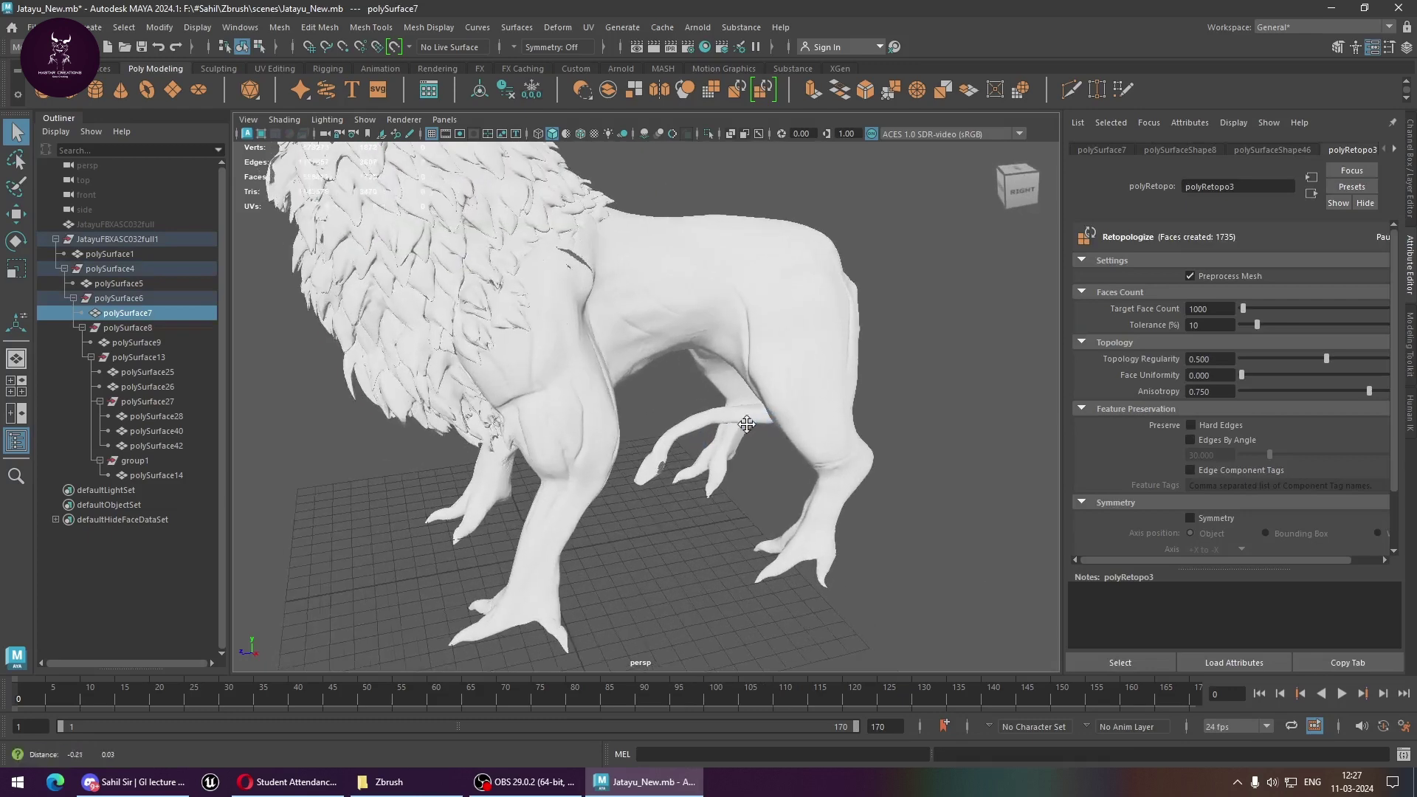
Retopologize the front leg mesh polySurface14, ignoring the Troubleshoot warnings, then reselect it
{"action": "left_click", "coordinate": [644, 492]}
{"action": "right_click", "coordinate": [647, 447], "text": "shift"}
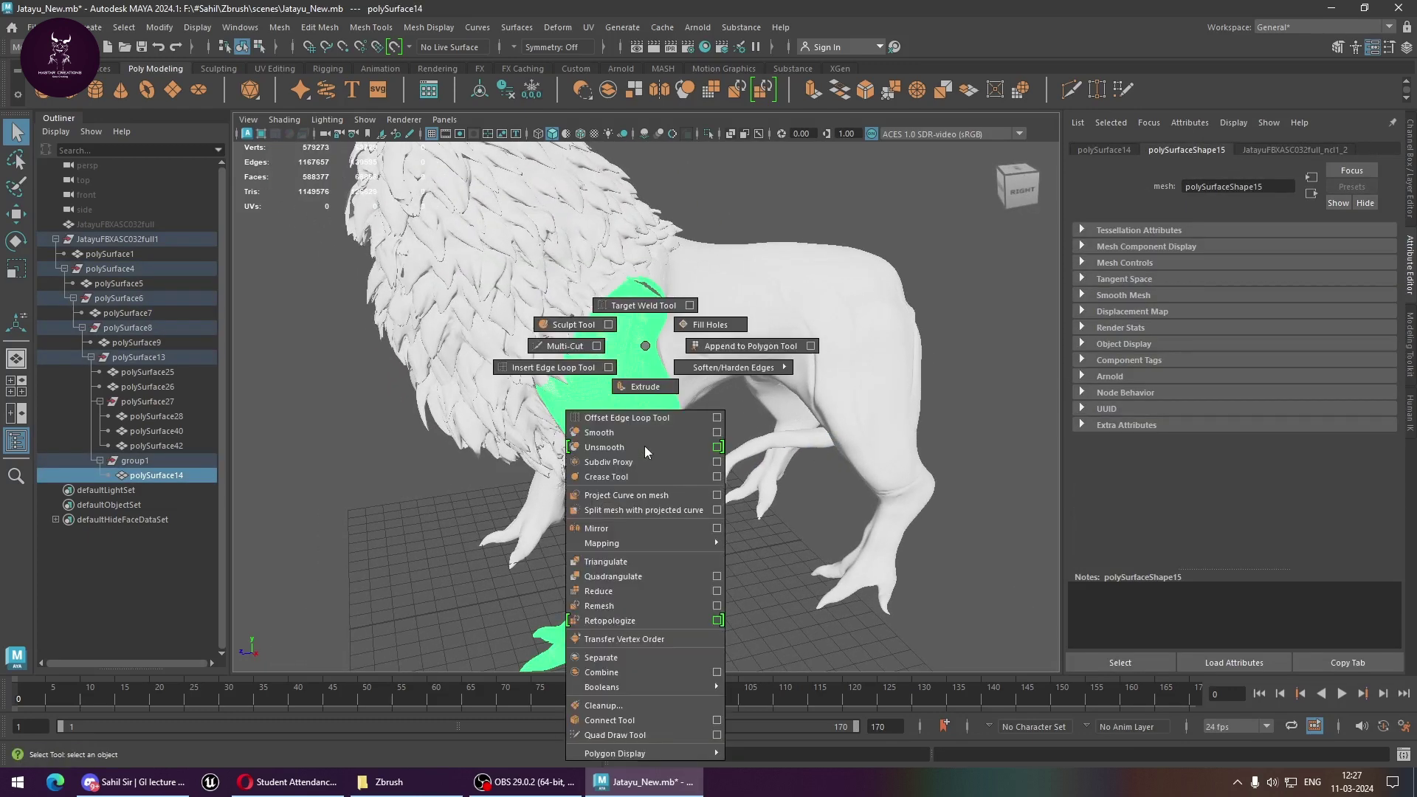
{"action": "left_click", "coordinate": [628, 621]}
{"action": "left_click", "coordinate": [765, 459]}
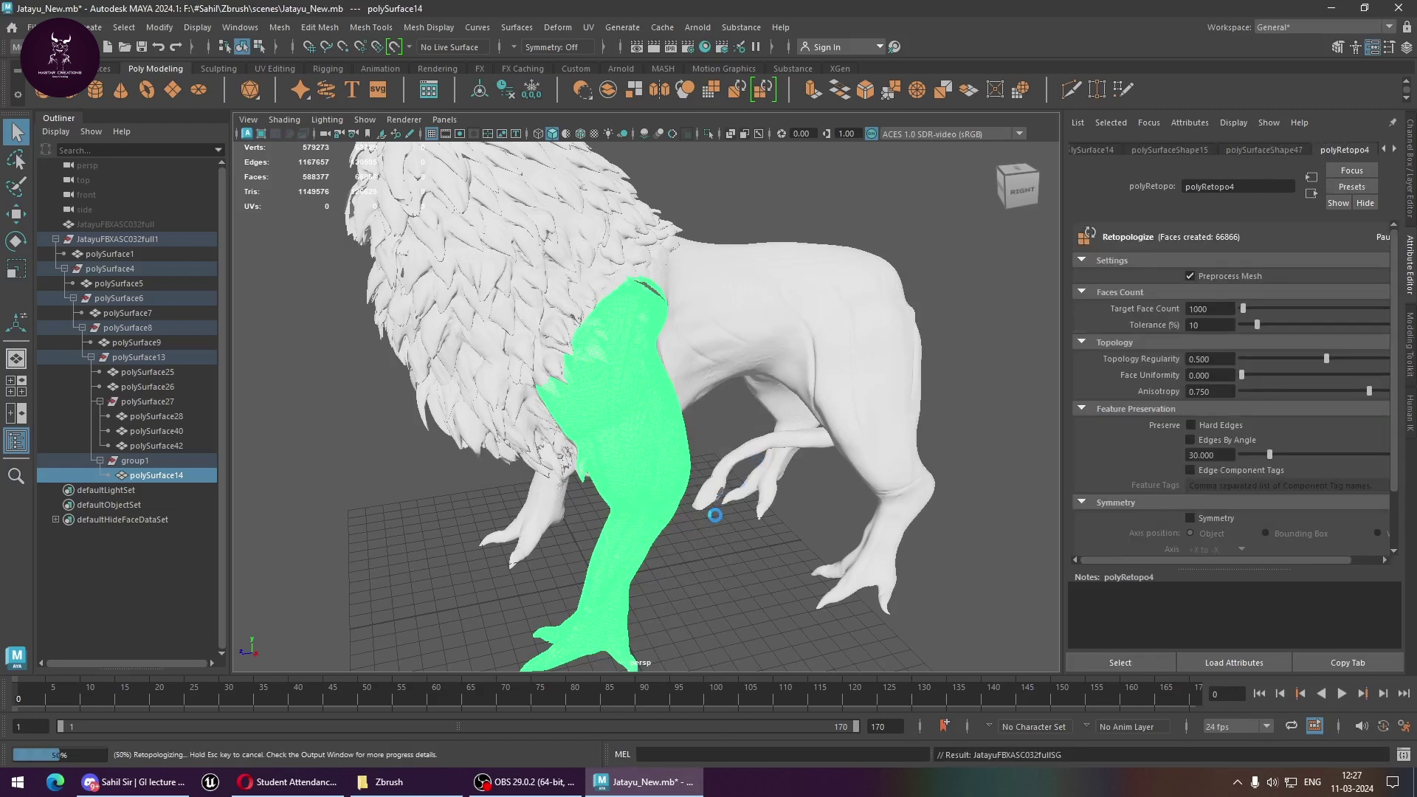
{"action": "scroll", "coordinate": [725, 520], "scroll_direction": "up", "scroll_amount": 5}
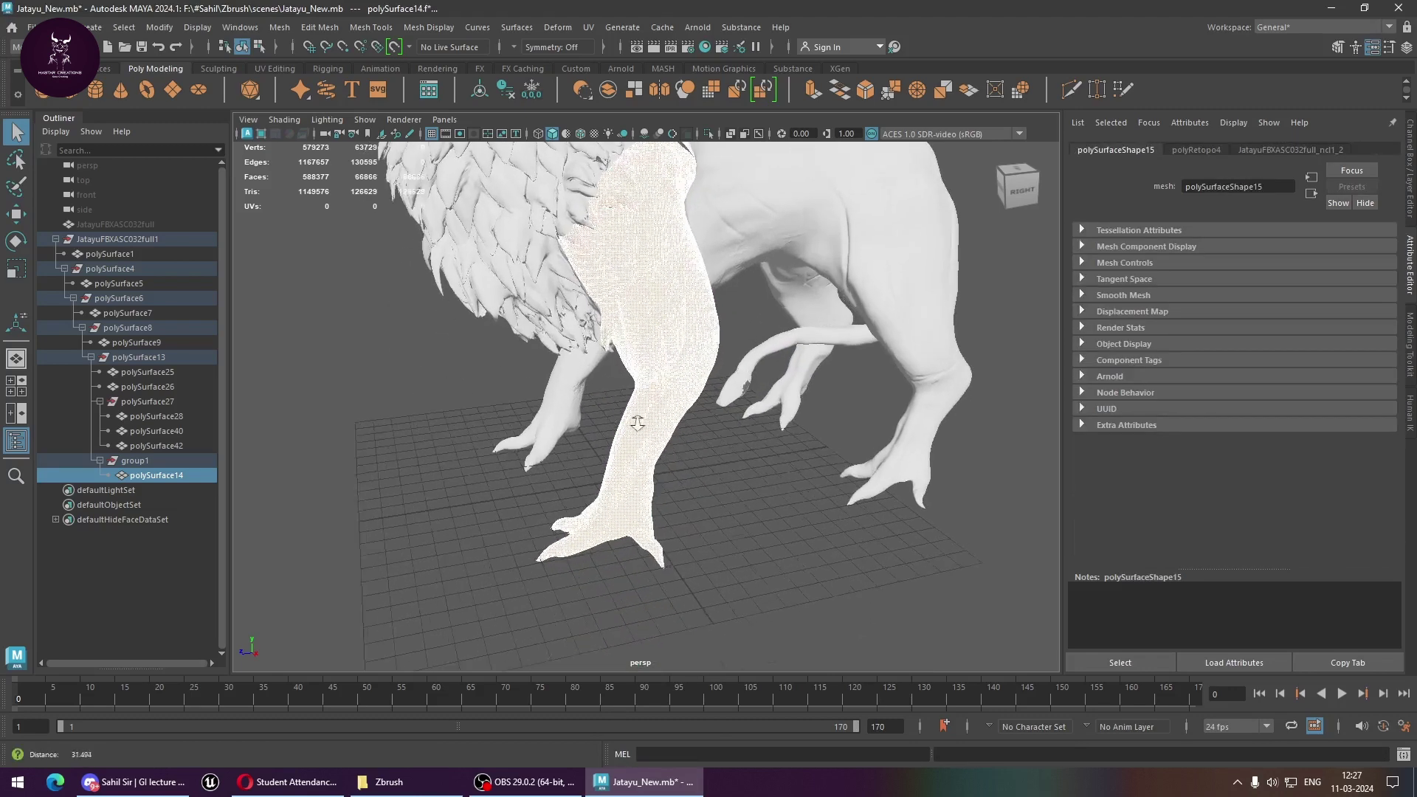
{"action": "scroll", "coordinate": [782, 407], "scroll_direction": "up", "scroll_amount": 5}
{"action": "left_click", "coordinate": [741, 462]}
{"action": "scroll", "coordinate": [636, 506], "scroll_direction": "up", "scroll_amount": 3}
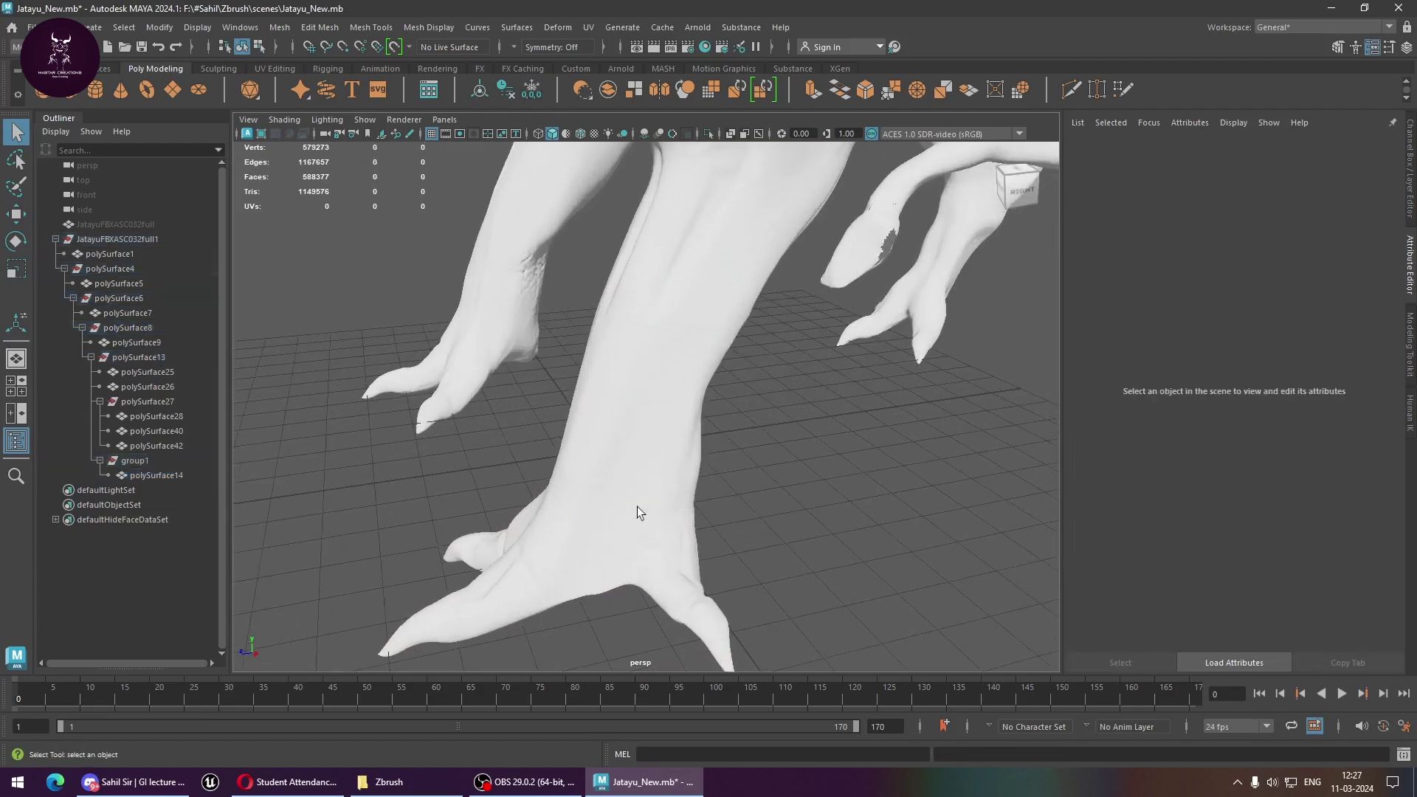
{"action": "left_click", "coordinate": [640, 503]}
Test-move the leg mesh away from the body, then undo the move
{"action": "key", "text": "w"}
{"action": "scroll", "coordinate": [648, 496], "scroll_direction": "down", "scroll_amount": 3}
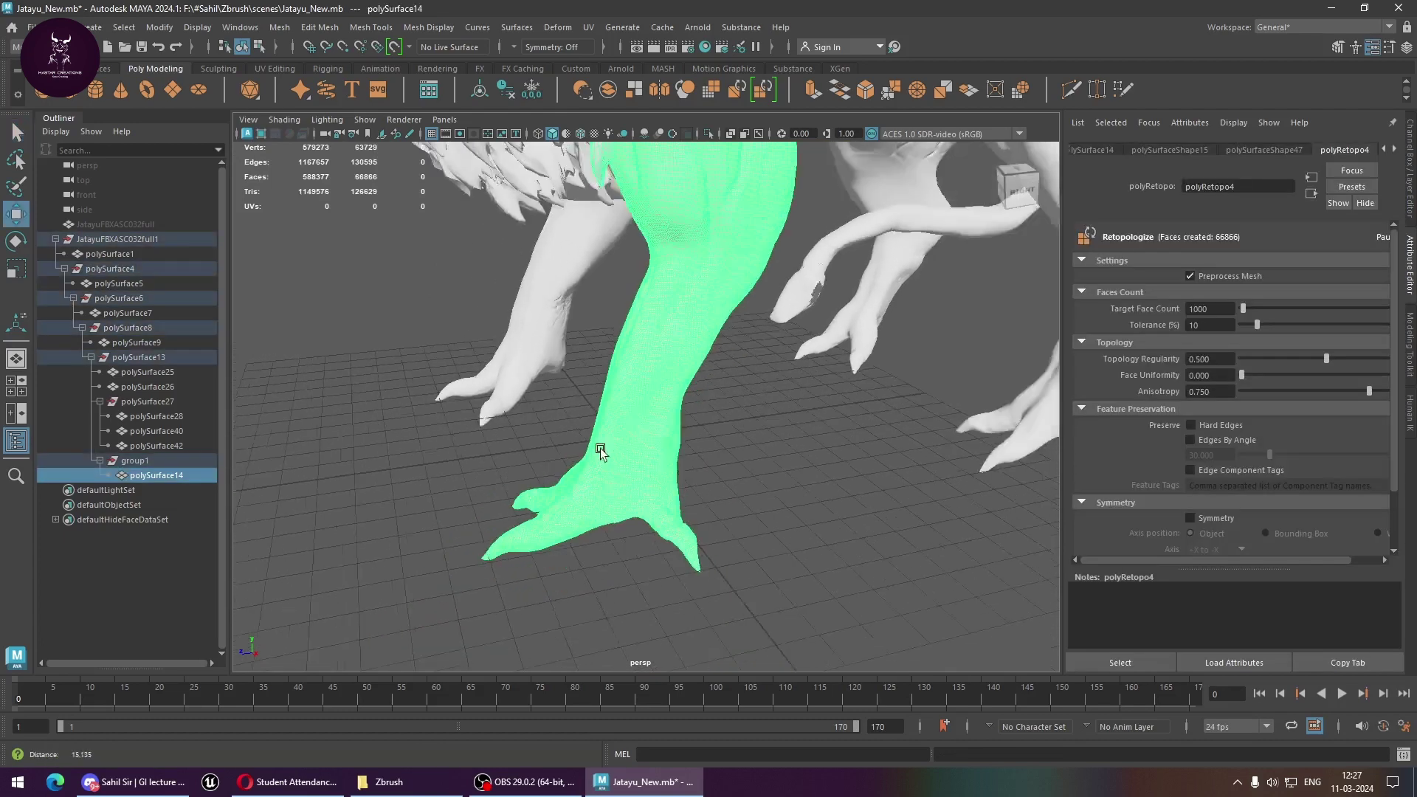
{"action": "scroll", "coordinate": [591, 450], "scroll_direction": "down", "scroll_amount": 3}
{"action": "scroll", "coordinate": [659, 470], "scroll_direction": "down", "scroll_amount": 3}
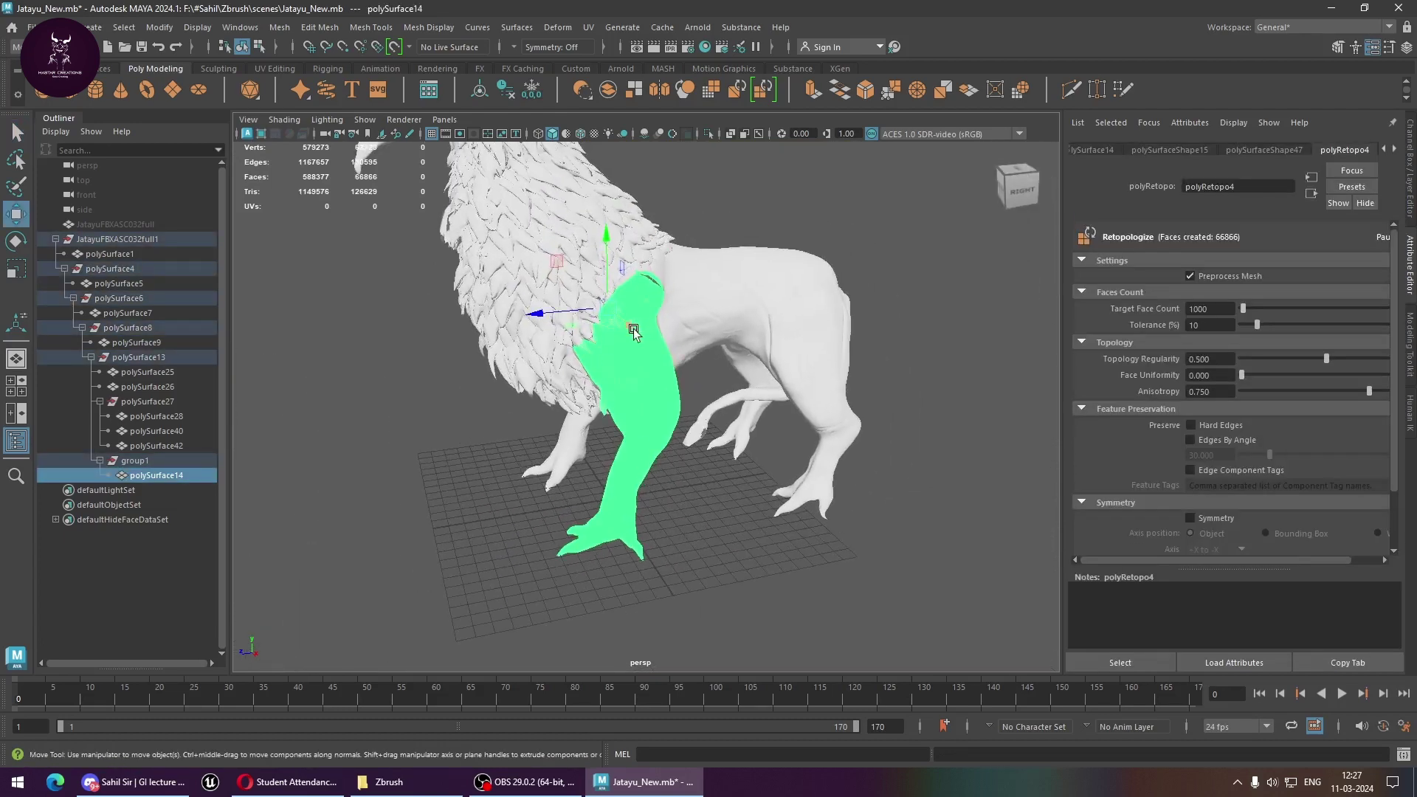
{"action": "middle_click_drag", "start_coordinate": [598, 372], "coordinate": [720, 514]}
{"action": "mouse_move", "coordinate": [720, 514]}
{"action": "left_mouse_down", "text": "alt"}
{"action": "mouse_move", "coordinate": [819, 498]}
{"action": "mouse_move", "coordinate": [632, 449]}
{"action": "left_mouse_up", "text": "alt"}
{"action": "key", "text": "ctrl+z"}
Return the leg to whole-object selection and bring up its polygon tools menu
{"action": "scroll", "coordinate": [770, 506], "scroll_direction": "up", "scroll_amount": 3}
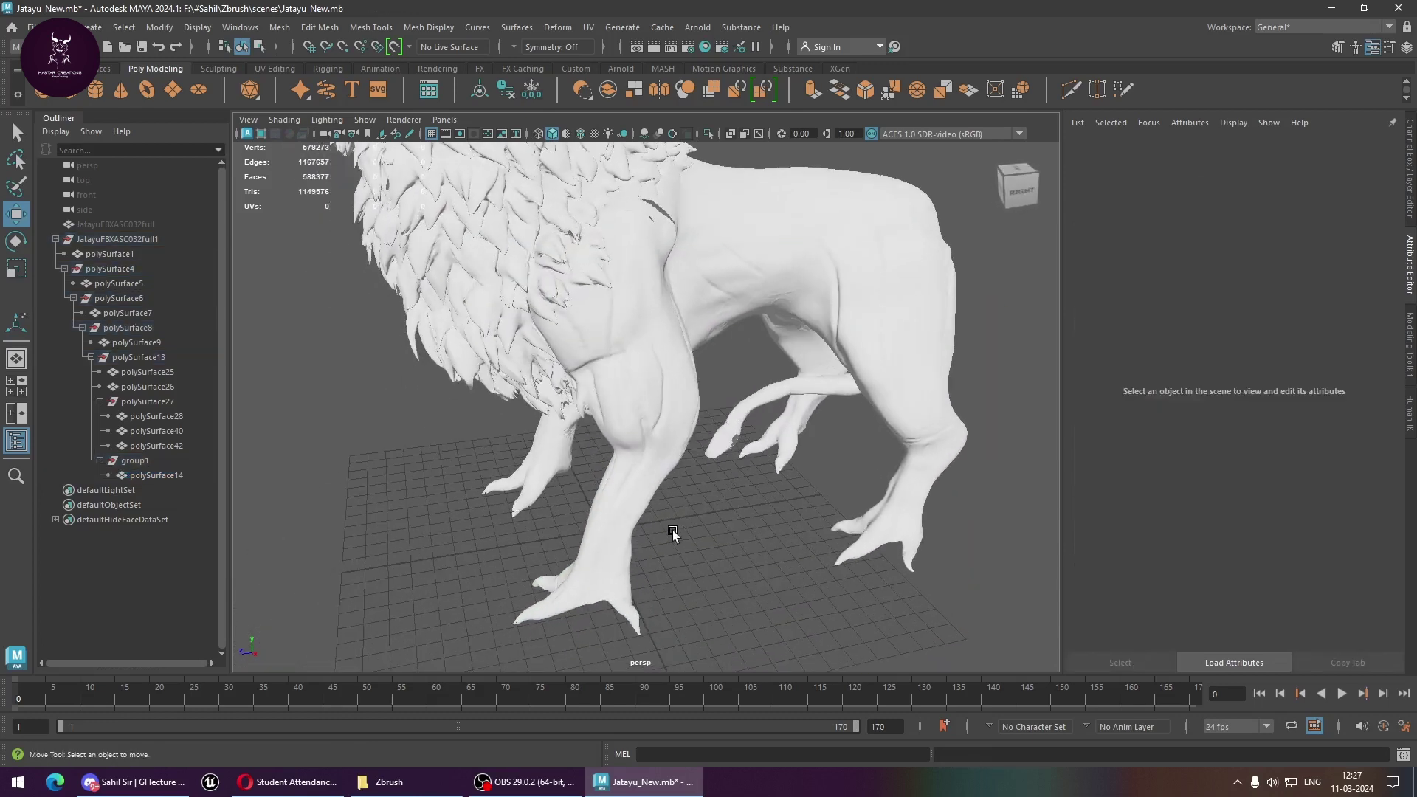
{"action": "left_click", "coordinate": [647, 400]}
{"action": "key", "text": "ctrl+z"}
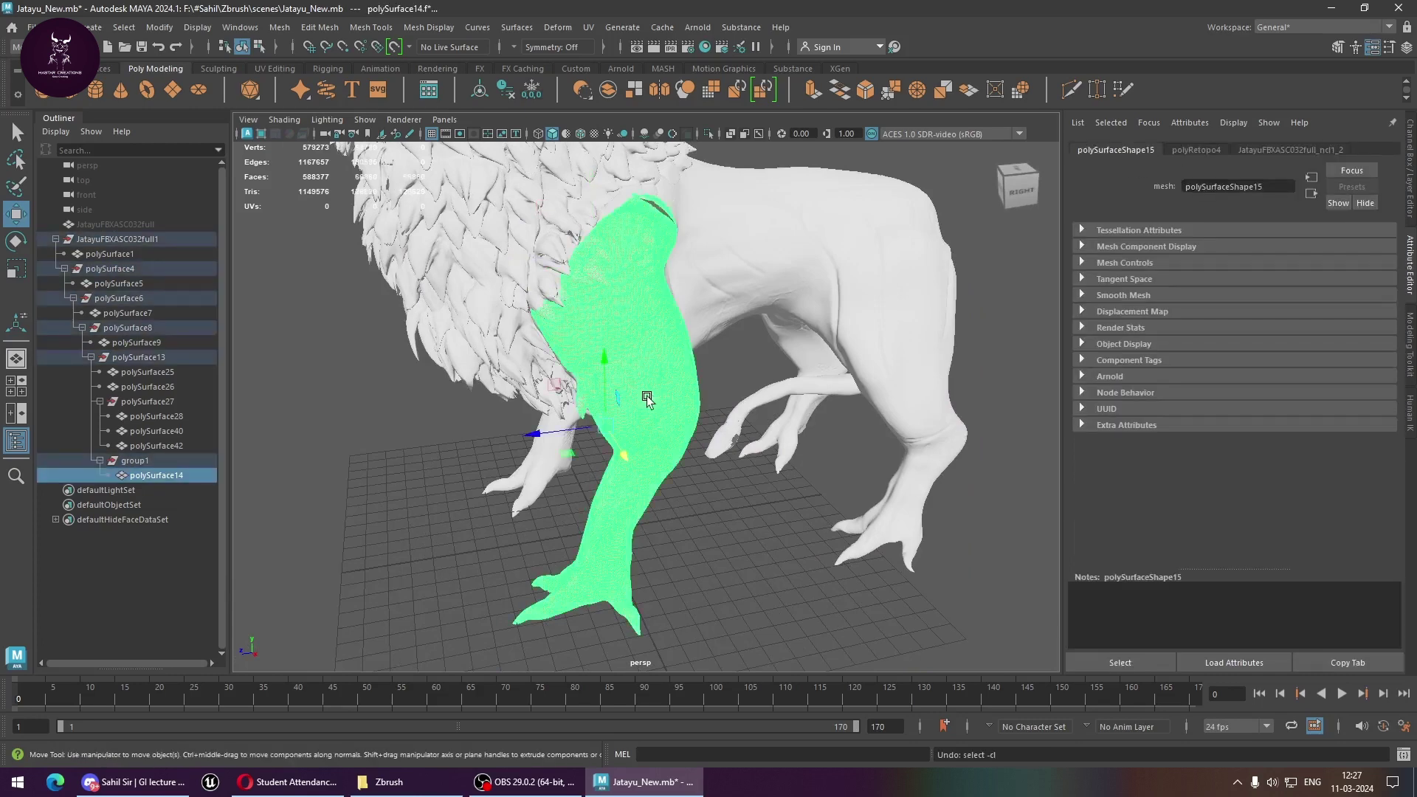
{"action": "right_click_drag", "start_coordinate": [648, 399], "coordinate": [703, 596], "text": "shift"}
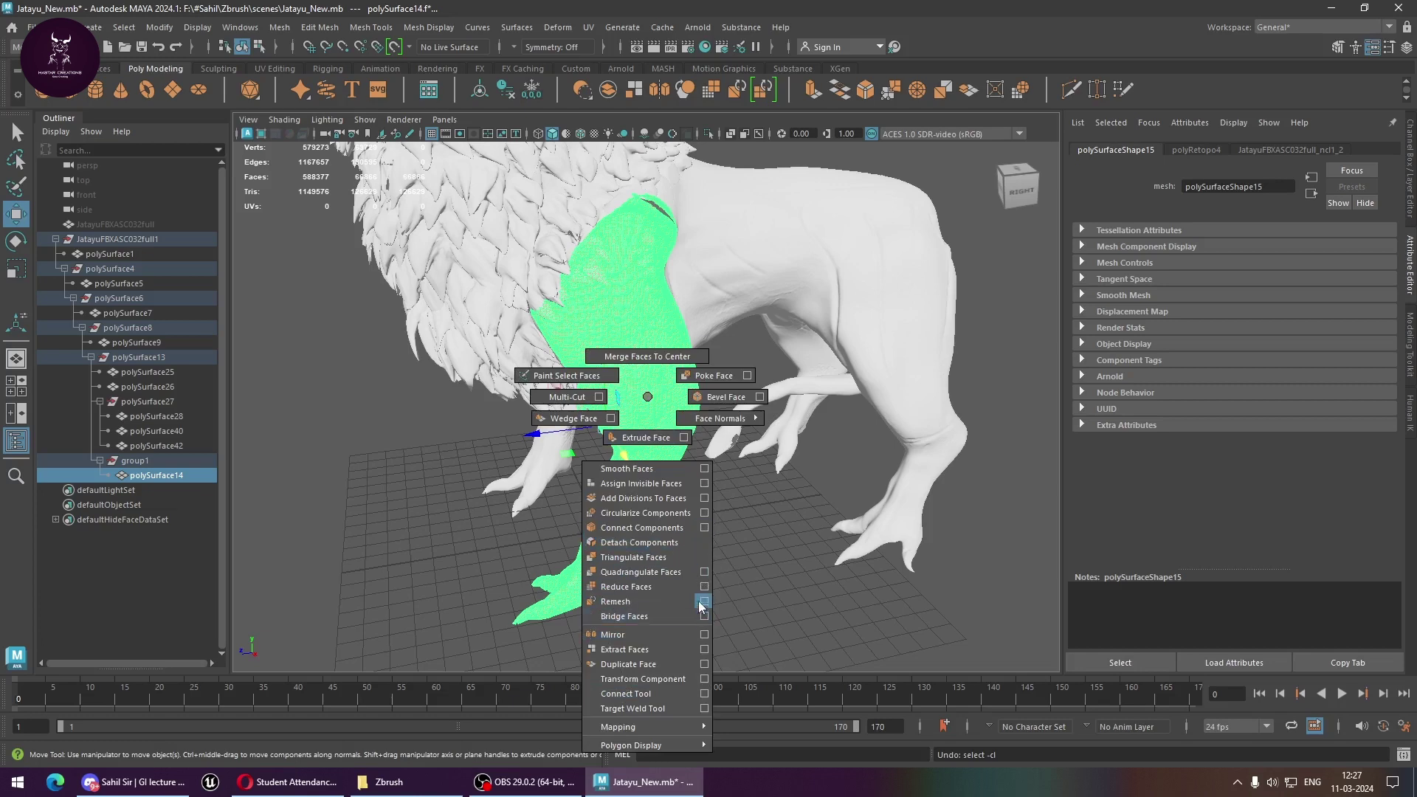
{"action": "left_click", "coordinate": [647, 400]}
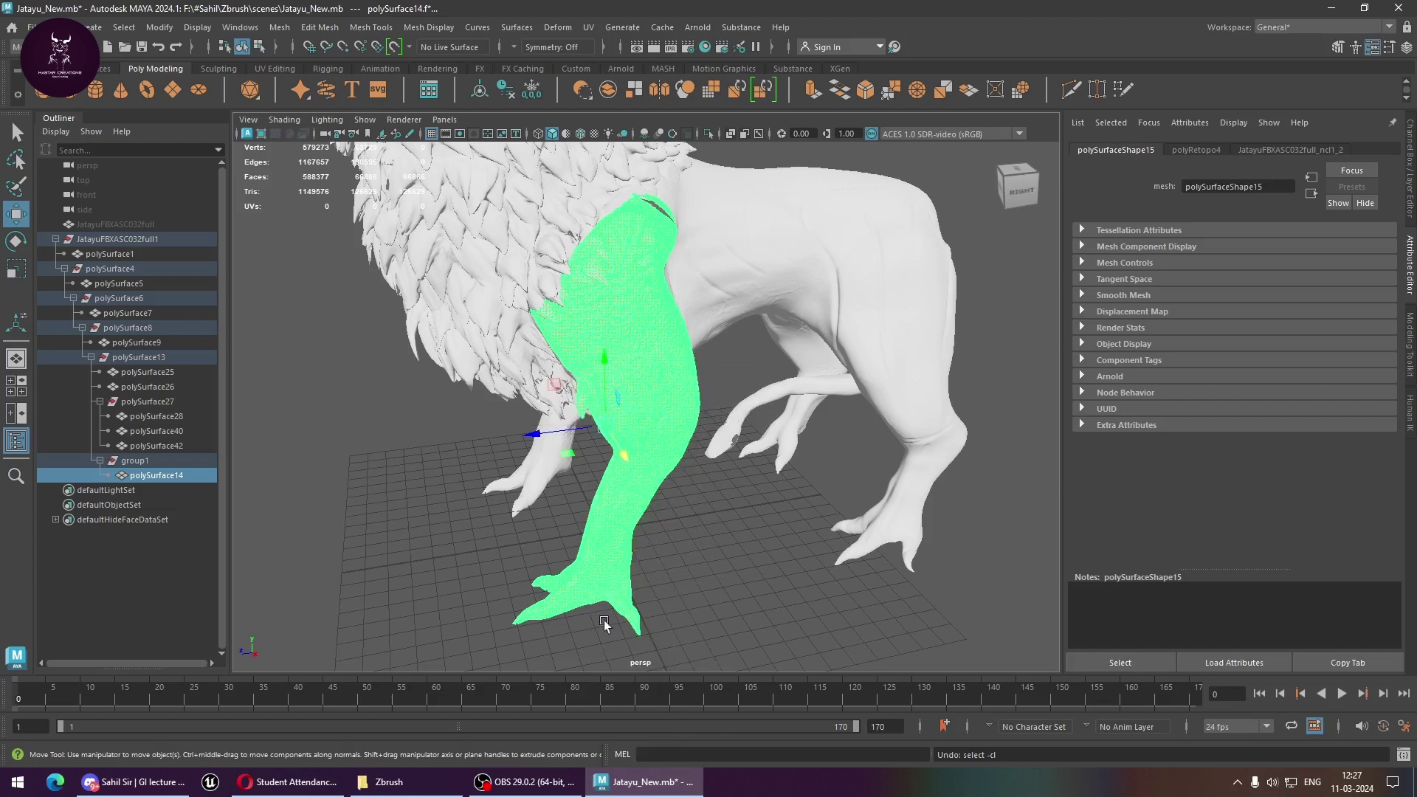
{"action": "right_click", "coordinate": [641, 399], "text": "shift"}
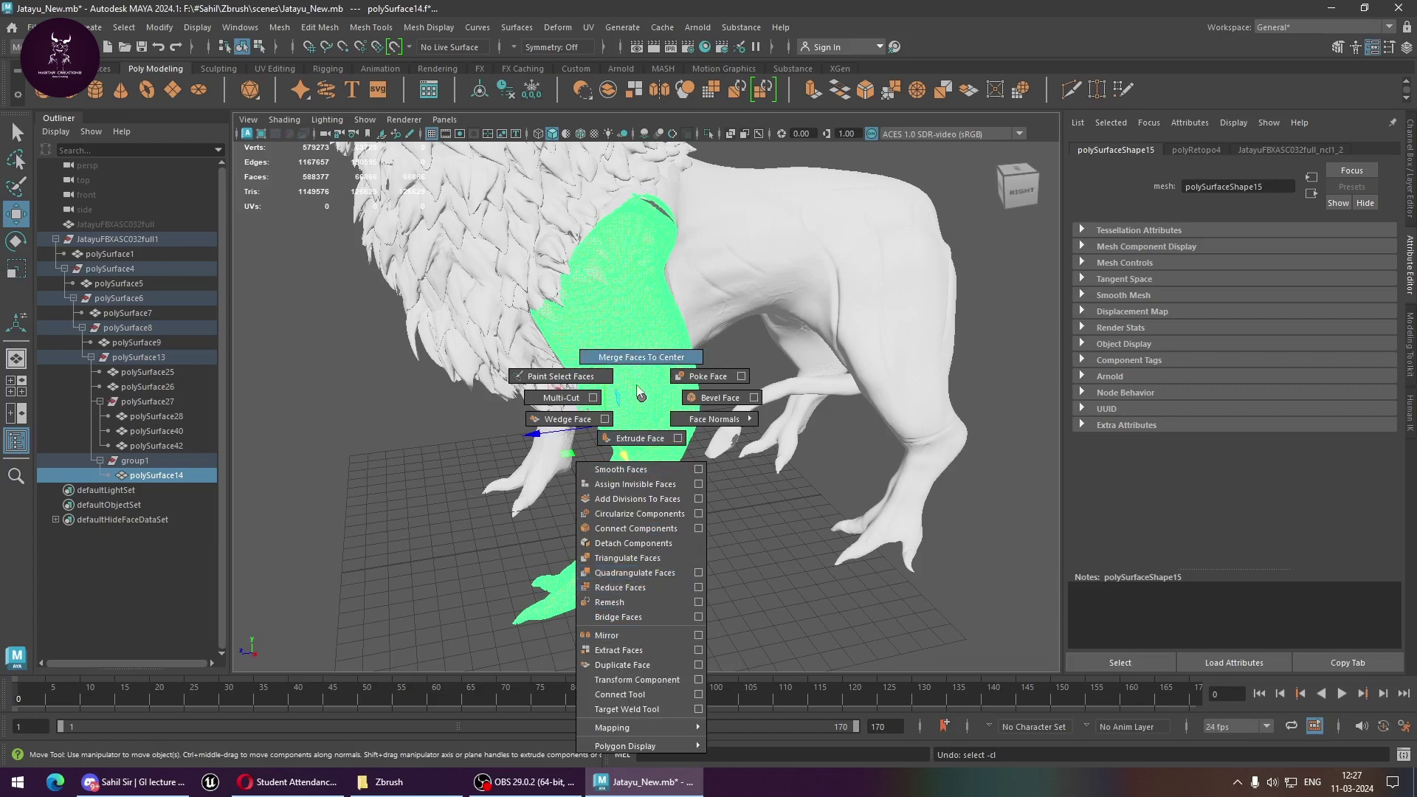
{"action": "key", "text": "F8"}
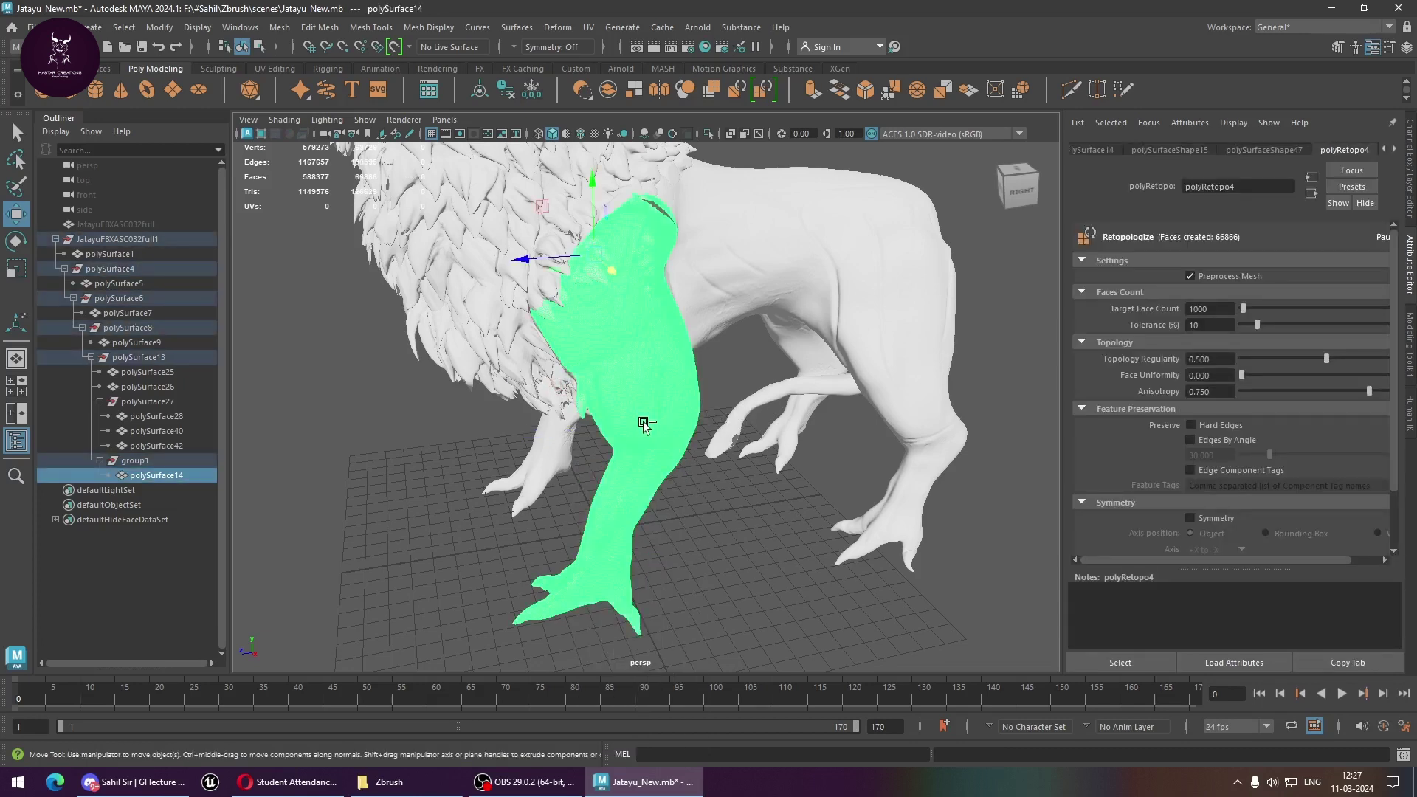
{"action": "key", "text": "ctrl+z"}
{"action": "key", "text": "ctrl+z"}
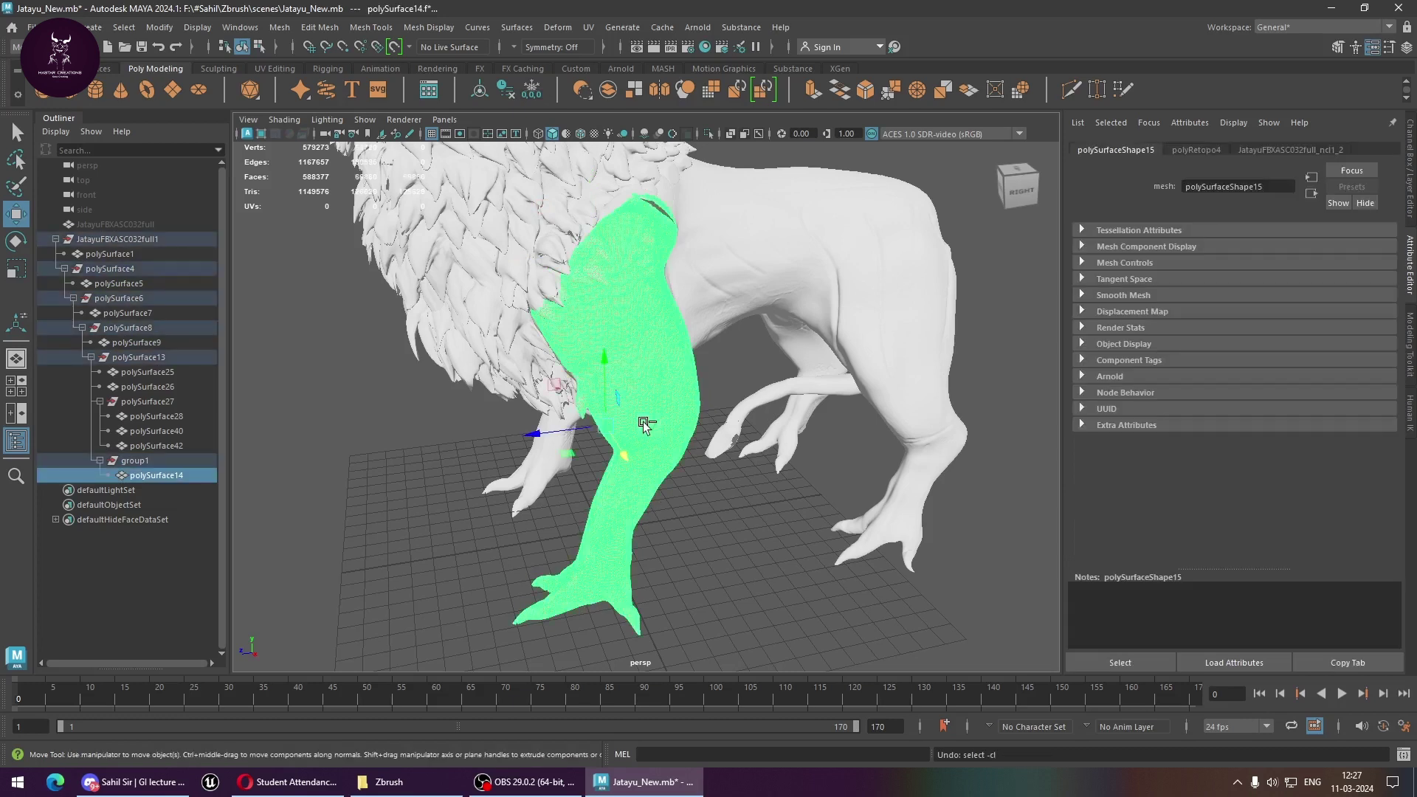
{"action": "key", "text": "ctrl+z"}
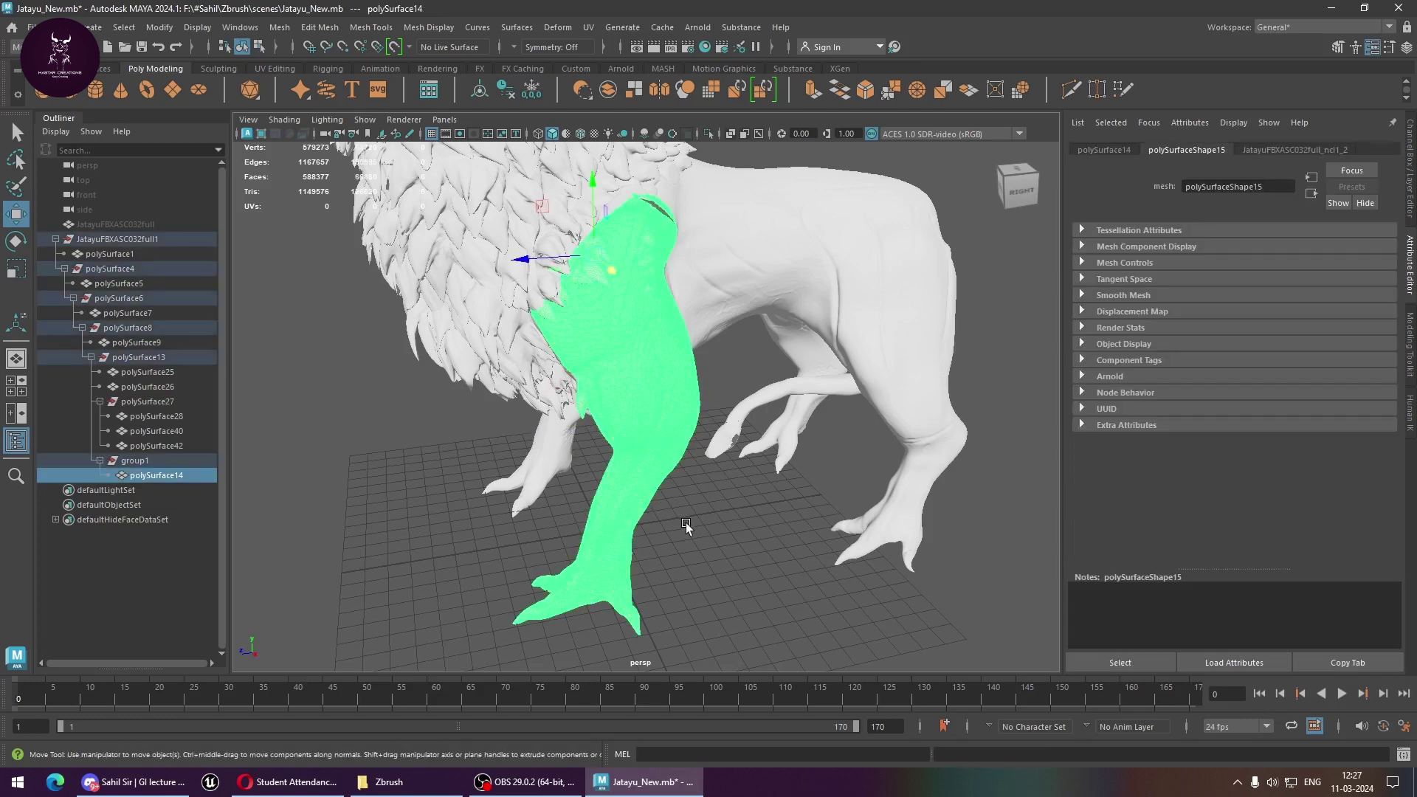
{"action": "right_click", "coordinate": [643, 422], "text": "shift"}
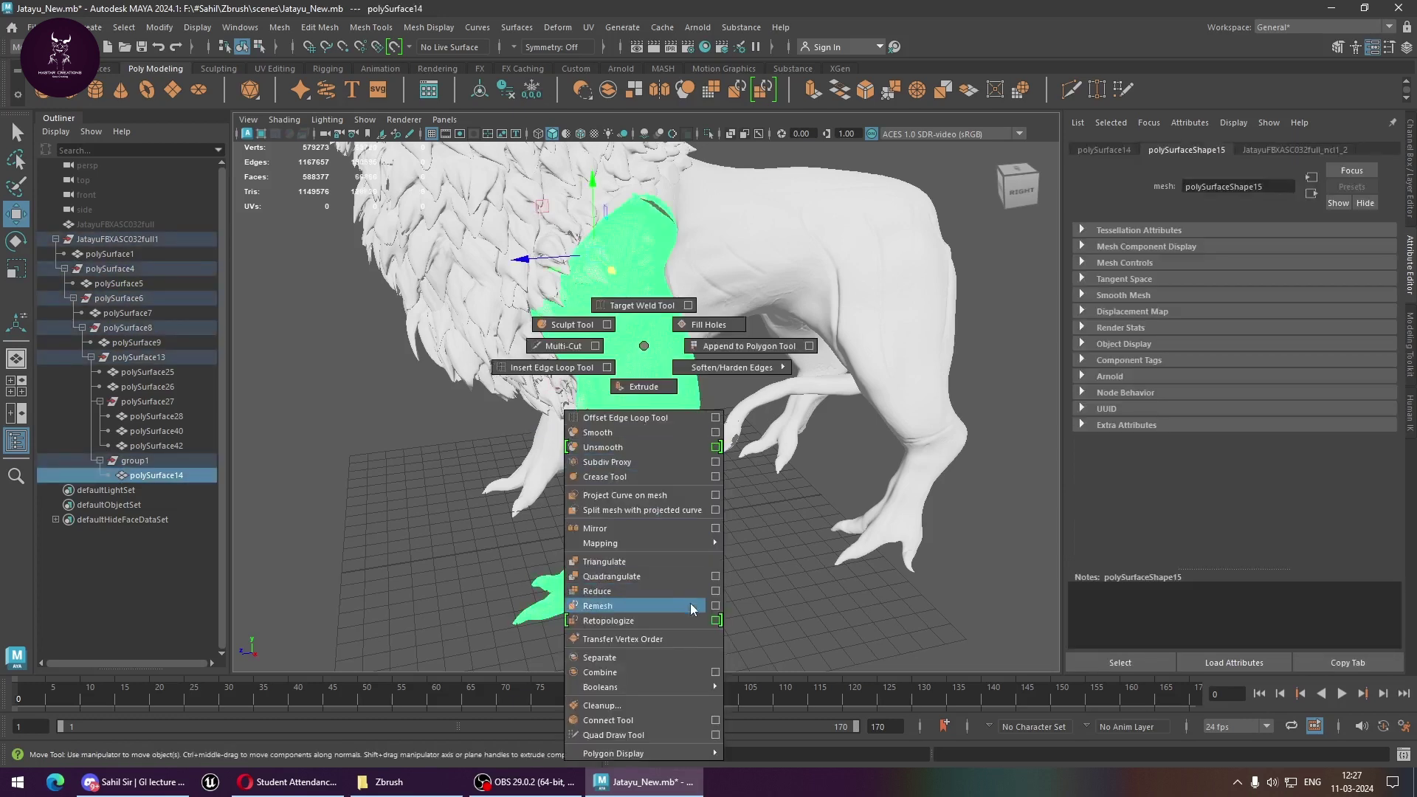
Retopologize the front leg with a target face count of 500, ignoring warnings
{"action": "left_click", "coordinate": [715, 619]}
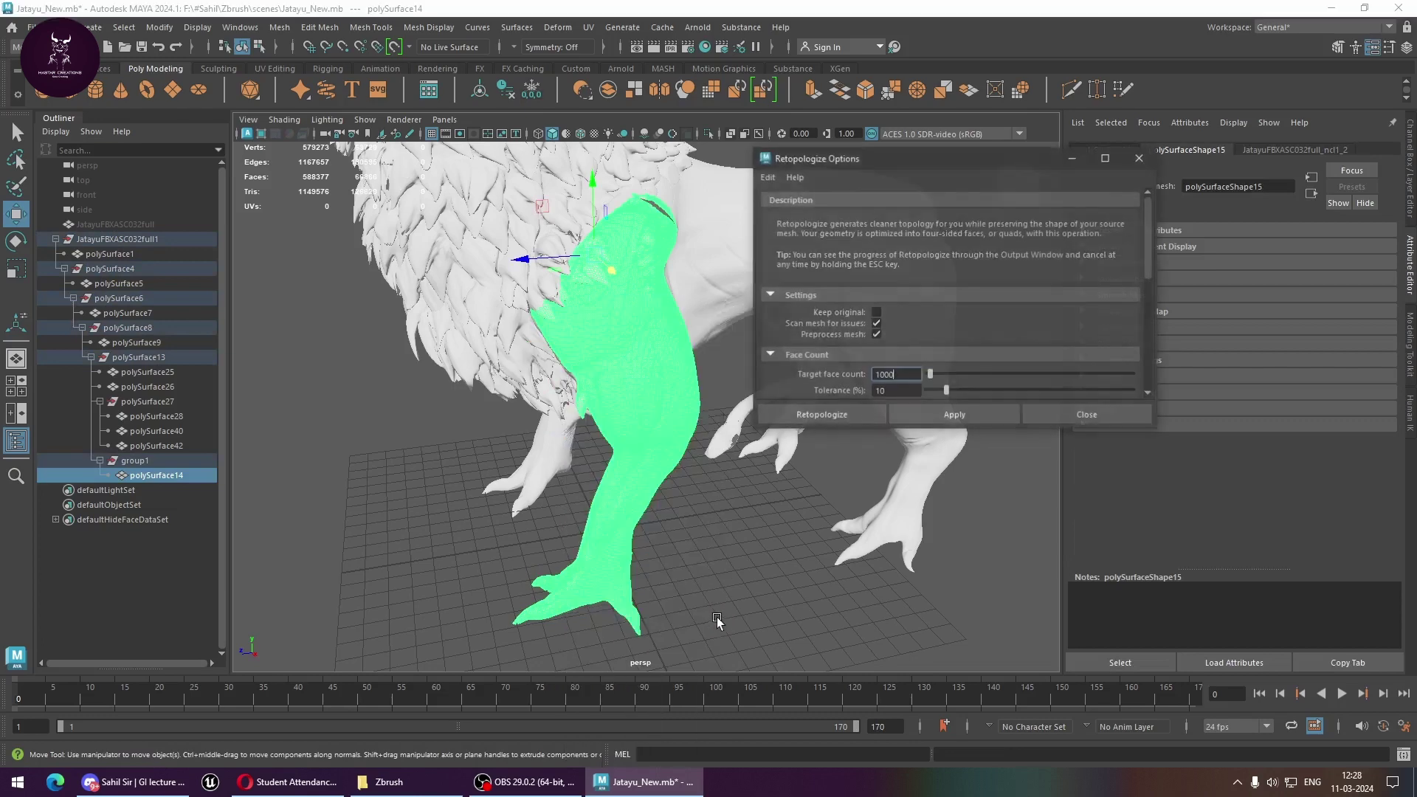
{"action": "double_click", "coordinate": [895, 374]}
{"action": "type", "text": "500"}
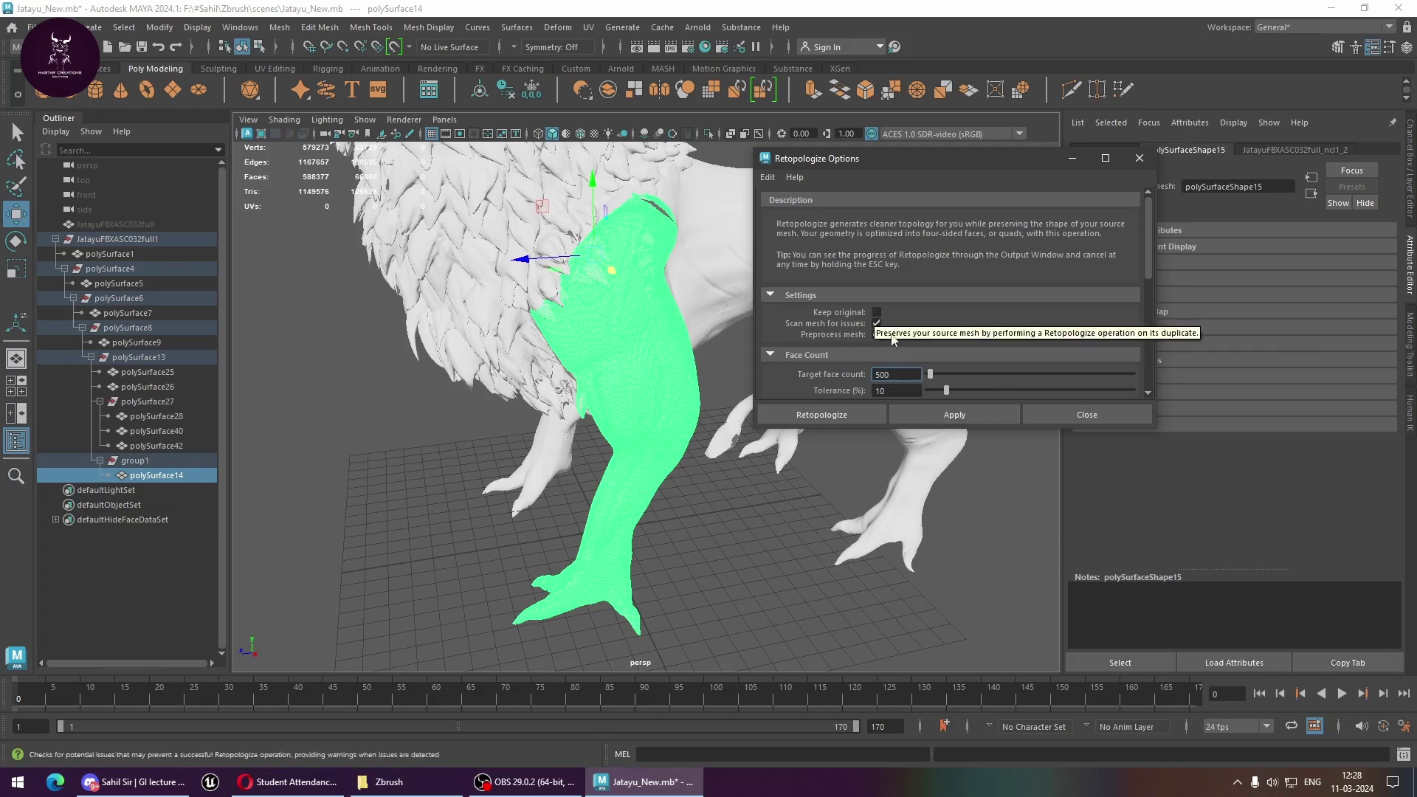
{"action": "left_click", "coordinate": [875, 414]}
{"action": "left_click", "coordinate": [763, 463]}
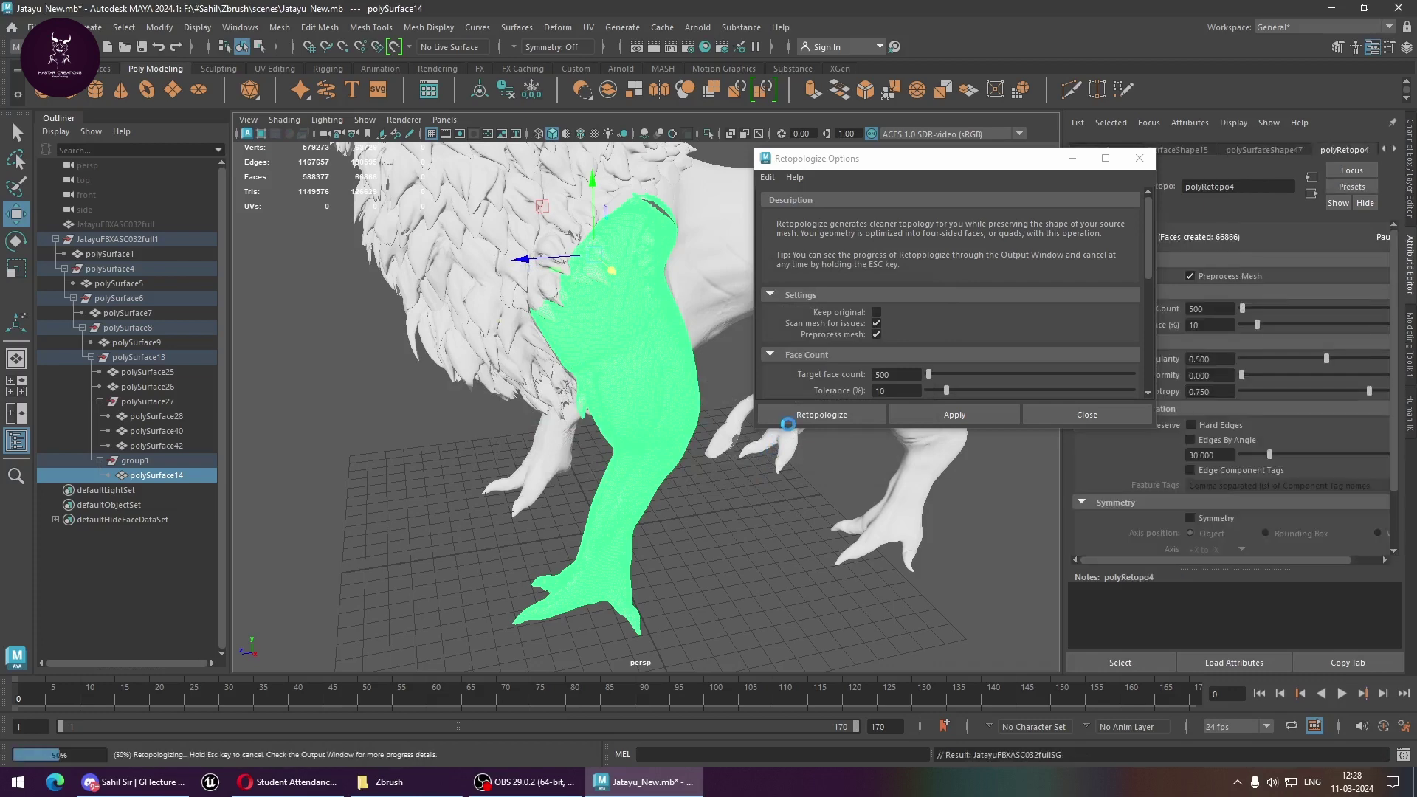
Inspect the leg's new topology, reselect it and run Extrude, which crashes Maya
{"action": "scroll", "coordinate": [672, 465], "scroll_direction": "up", "scroll_amount": 5}
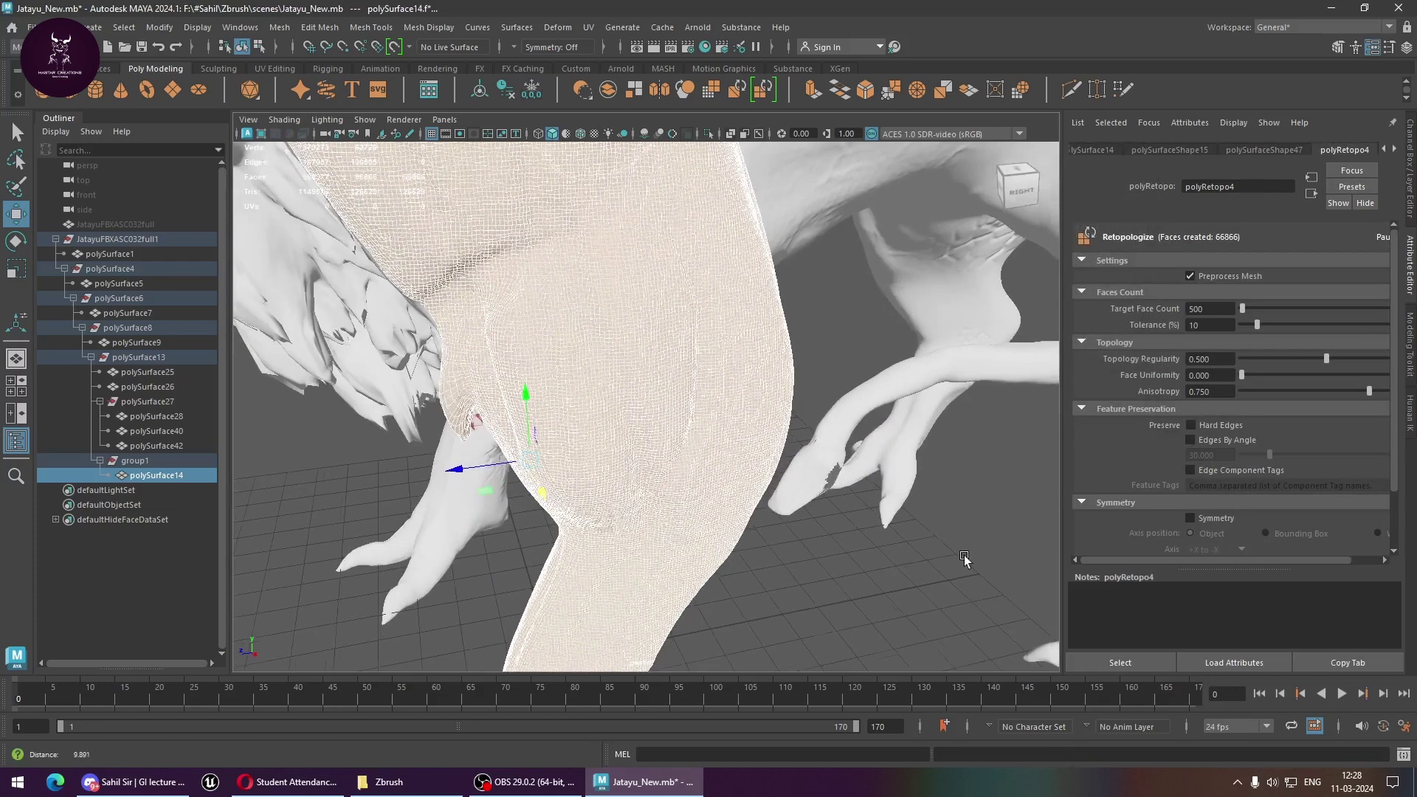
{"action": "mouse_move", "coordinate": [730, 454]}
{"action": "left_mouse_down", "text": "alt"}
{"action": "mouse_move", "coordinate": [863, 413]}
{"action": "mouse_move", "coordinate": [608, 434]}
{"action": "mouse_move", "coordinate": [601, 420]}
{"action": "left_mouse_up", "text": "alt"}
{"action": "key", "text": "F8"}
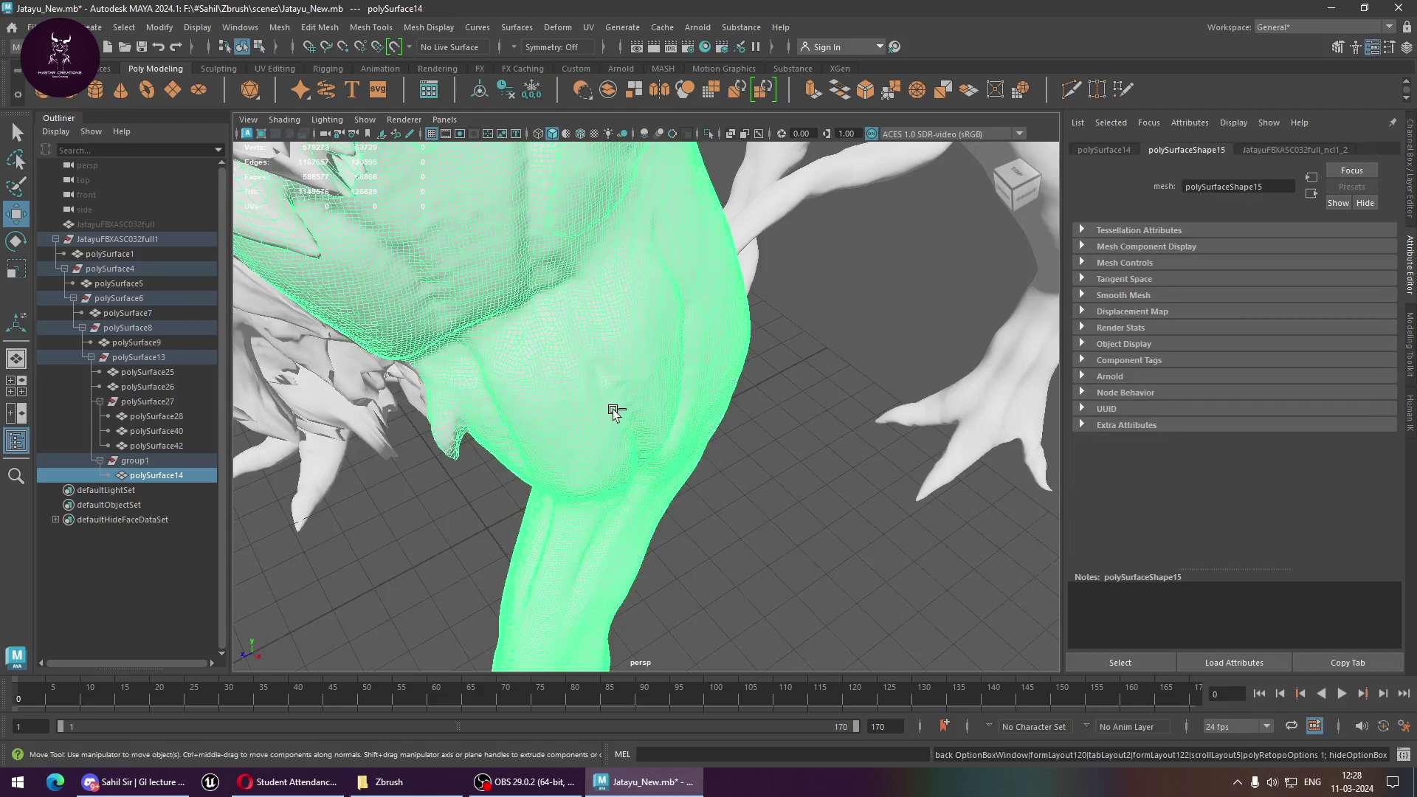
{"action": "left_click", "coordinate": [612, 411]}
{"action": "mouse_move", "coordinate": [611, 405]}
{"action": "middle_mouse_down", "text": "alt"}
{"action": "mouse_move", "coordinate": [721, 465]}
{"action": "mouse_move", "coordinate": [738, 300]}
{"action": "middle_mouse_up", "text": "alt"}
{"action": "left_click", "coordinate": [661, 467]}
{"action": "mouse_move", "coordinate": [661, 467]}
{"action": "left_mouse_down", "text": "alt"}
{"action": "mouse_move", "coordinate": [684, 505]}
{"action": "mouse_move", "coordinate": [658, 257]}
{"action": "left_mouse_up", "text": "alt"}
{"action": "right_click", "coordinate": [637, 346], "text": "shift"}
{"action": "left_click", "coordinate": [639, 359]}
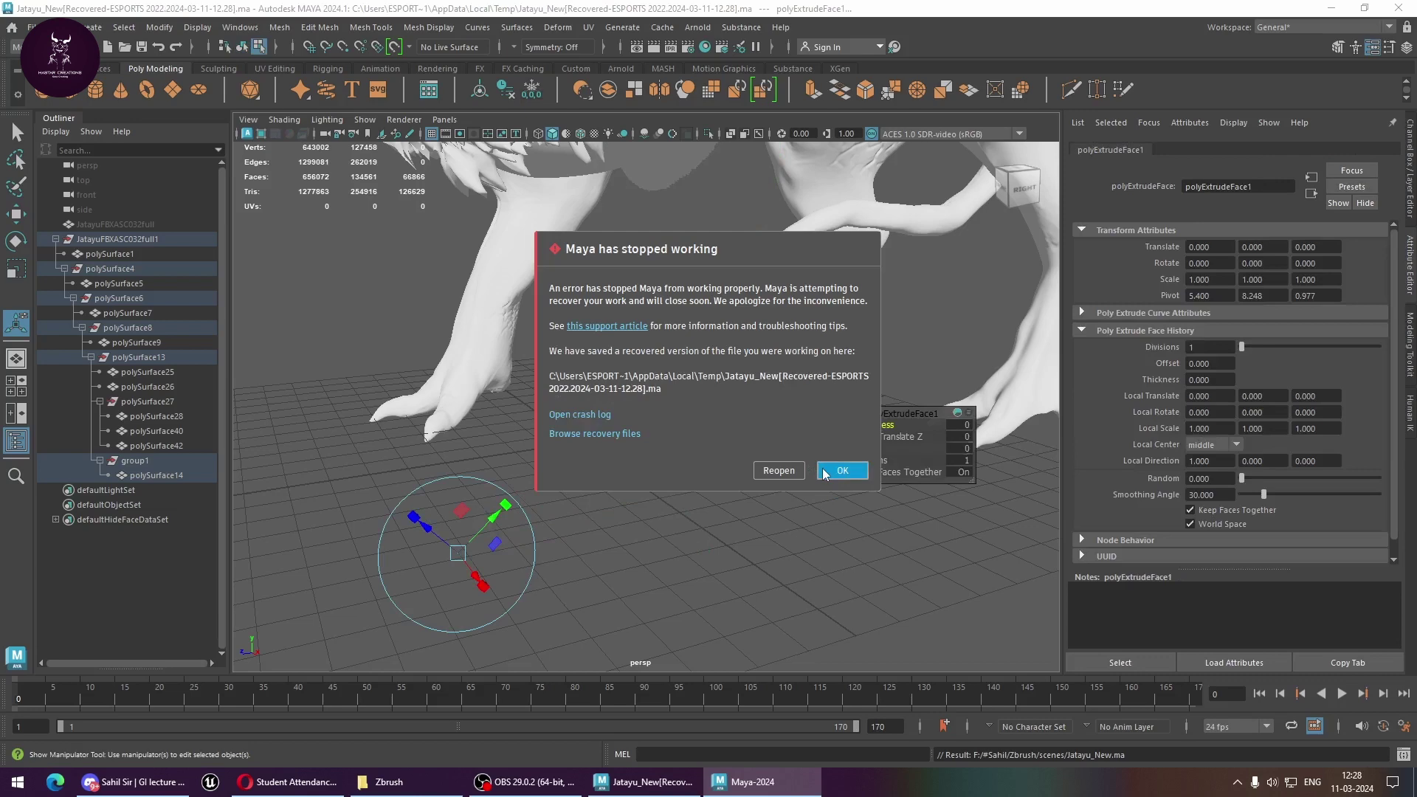
Dismiss the crash message and error report, then relaunch Maya 2024 from the desktop
{"action": "left_click", "coordinate": [838, 472]}
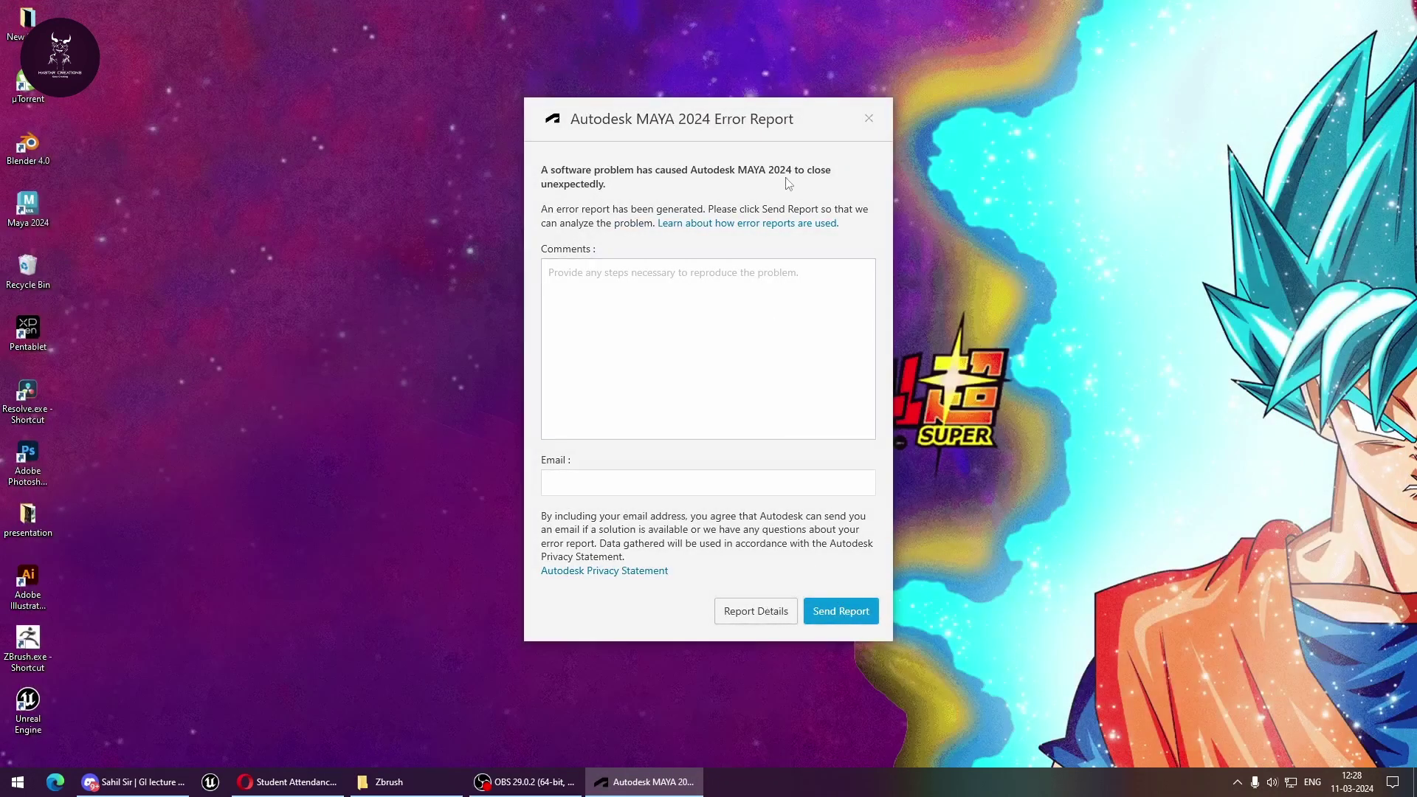
{"action": "left_click", "coordinate": [868, 118]}
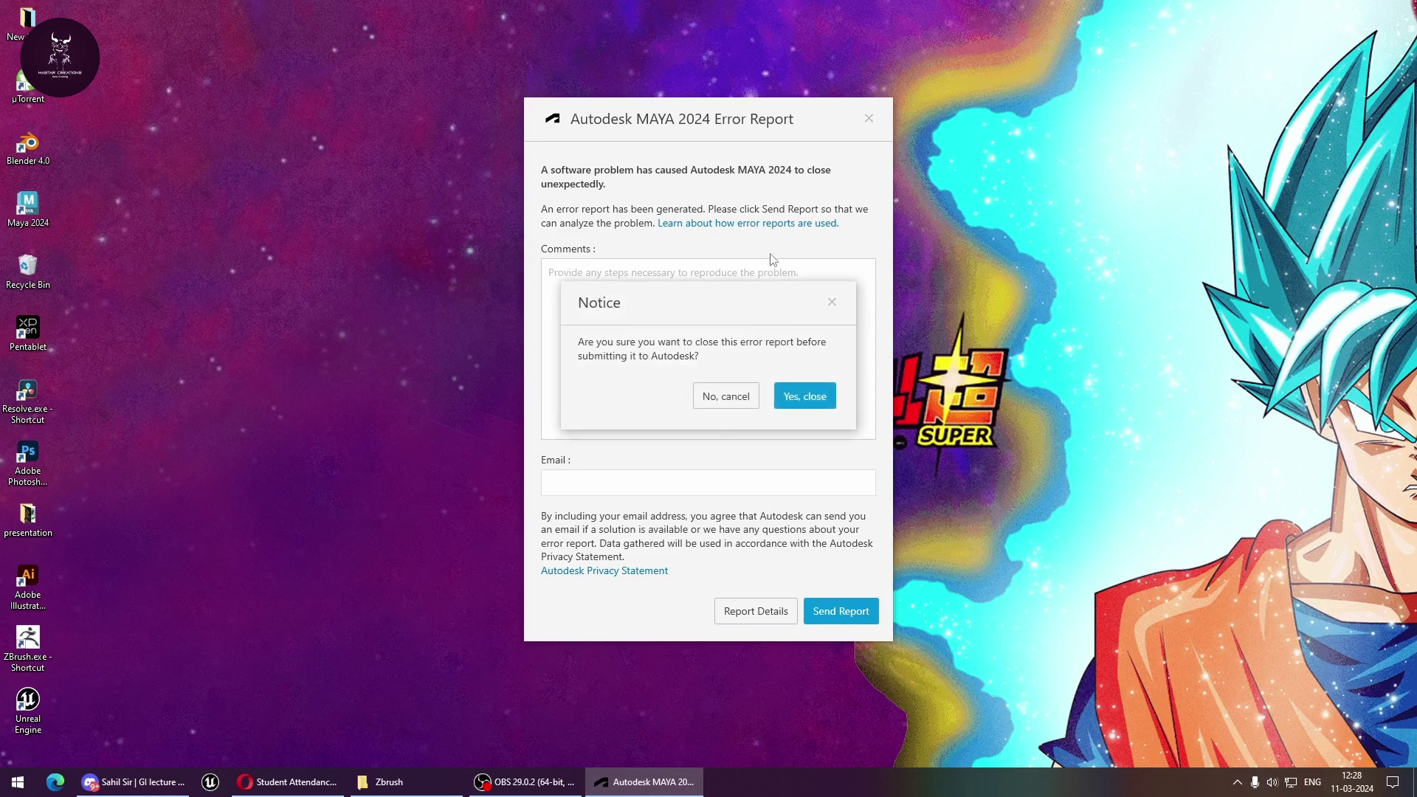
{"action": "left_click", "coordinate": [809, 396]}
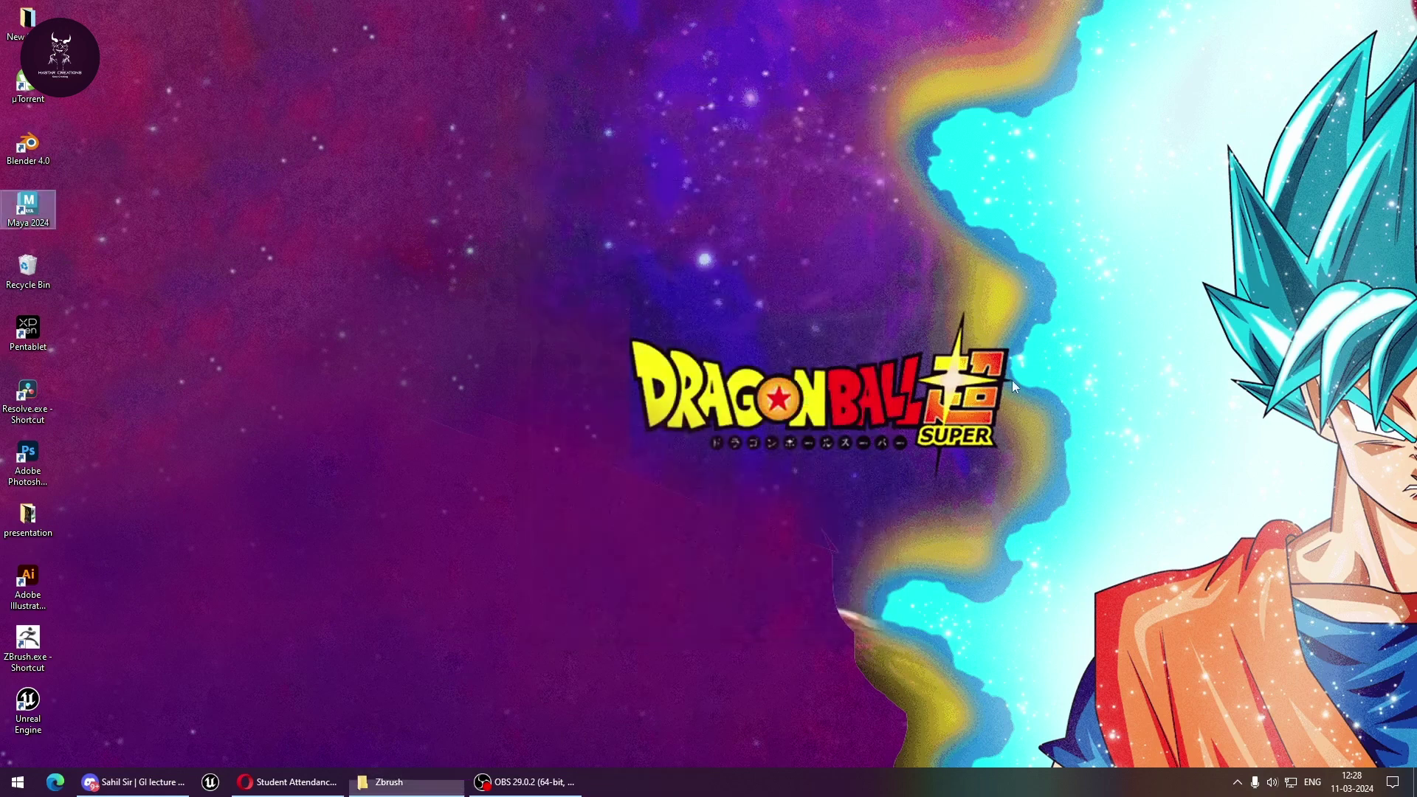
{"action": "double_click", "coordinate": [51, 207]}
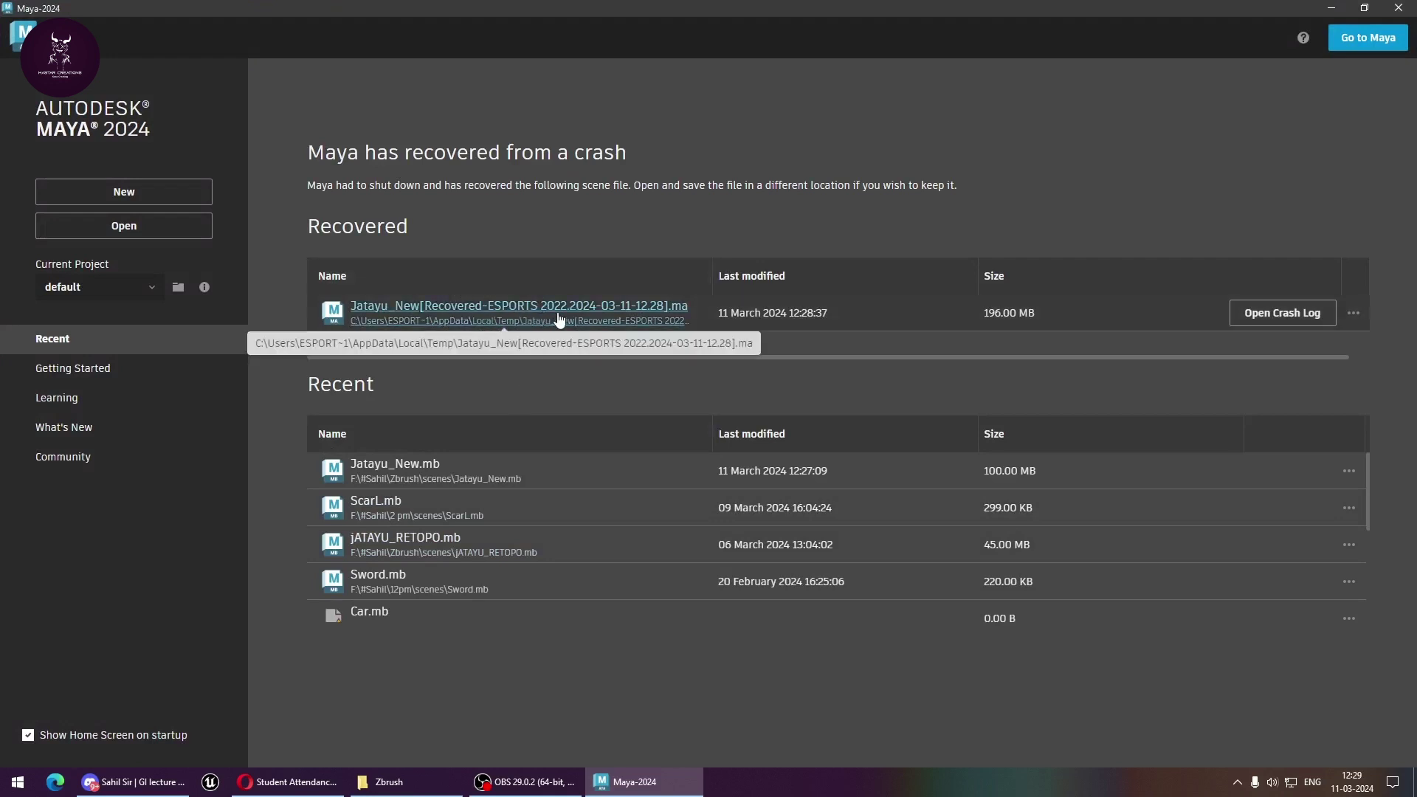
Reopen Jatayu_New.mb from Recent files and hide the head mesh to expose the horns
{"action": "left_click", "coordinate": [424, 471]}
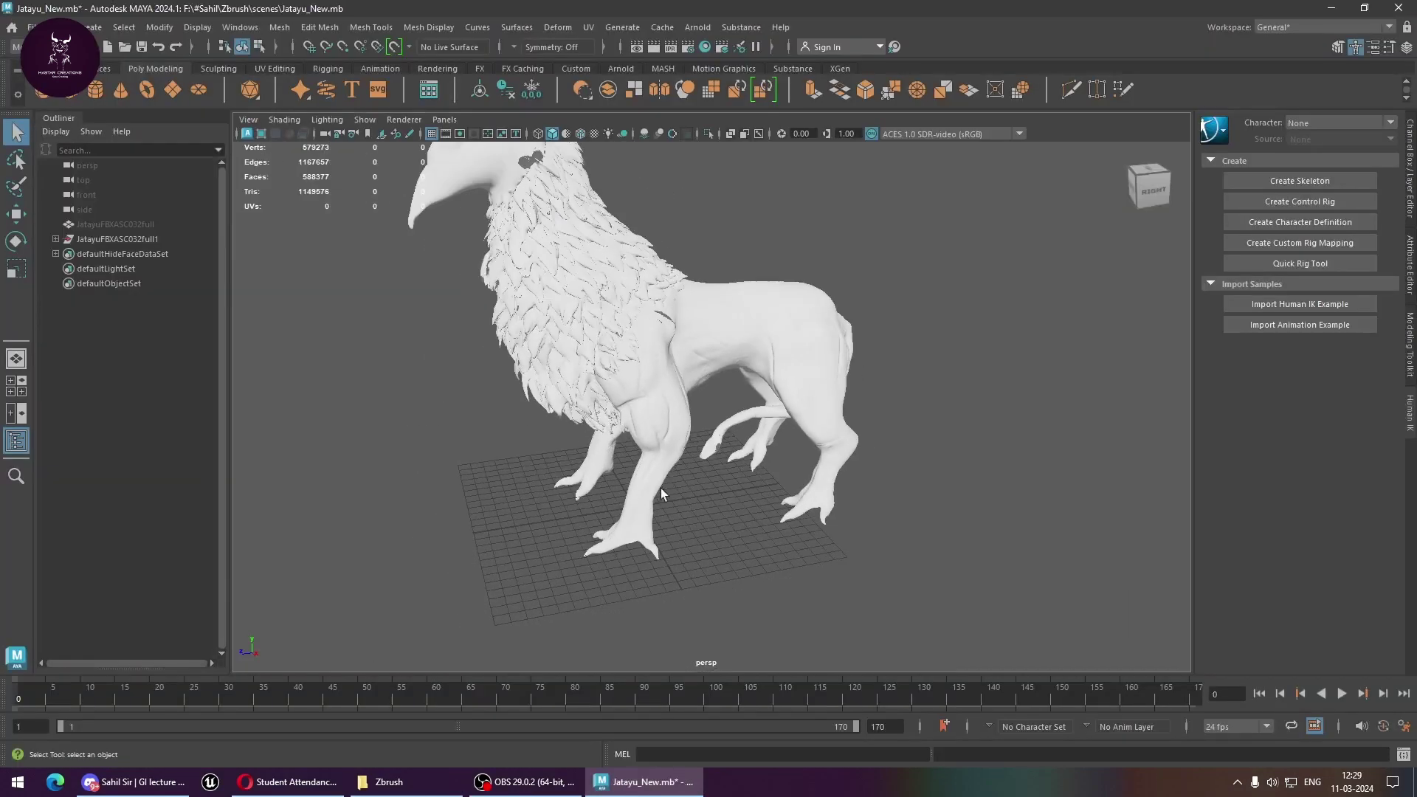
{"action": "mouse_move", "coordinate": [661, 488]}
{"action": "left_mouse_down", "text": "alt"}
{"action": "mouse_move", "coordinate": [694, 478]}
{"action": "mouse_move", "coordinate": [926, 531]}
{"action": "left_mouse_up", "text": "alt"}
{"action": "left_click", "coordinate": [617, 387]}
{"action": "right_click_drag", "start_coordinate": [618, 386], "coordinate": [942, 491], "text": "alt"}
{"action": "key", "text": "ctrl+h"}
{"action": "mouse_move", "coordinate": [880, 413]}
{"action": "right_mouse_down", "text": "alt"}
{"action": "mouse_move", "coordinate": [808, 364]}
{"action": "mouse_move", "coordinate": [943, 496]}
{"action": "right_mouse_up", "text": "alt"}
{"action": "left_click", "coordinate": [816, 396]}
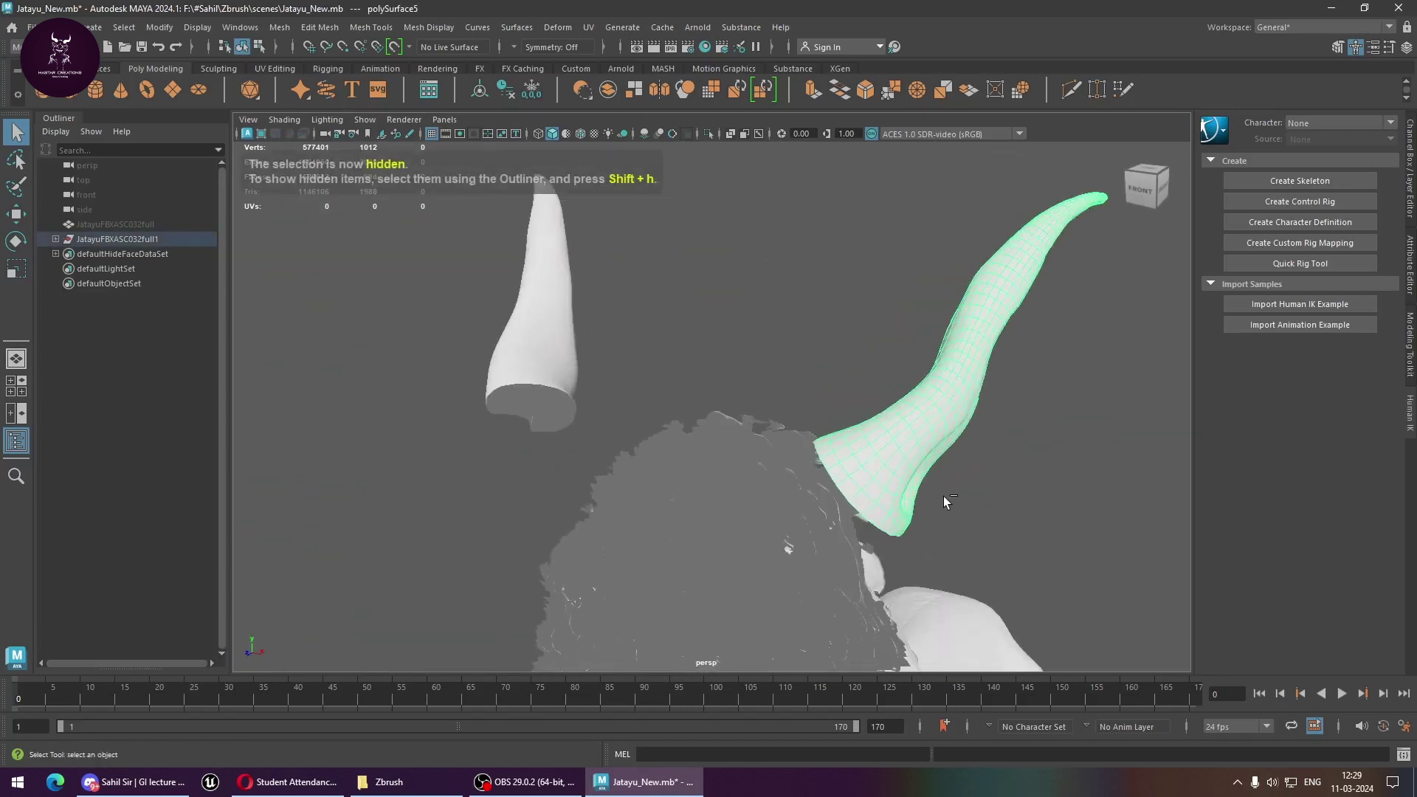
Hide both horns and save the scene
{"action": "key", "text": "ctrl+h"}
{"action": "left_click", "coordinate": [561, 345]}
{"action": "key", "text": "ctrl+h"}
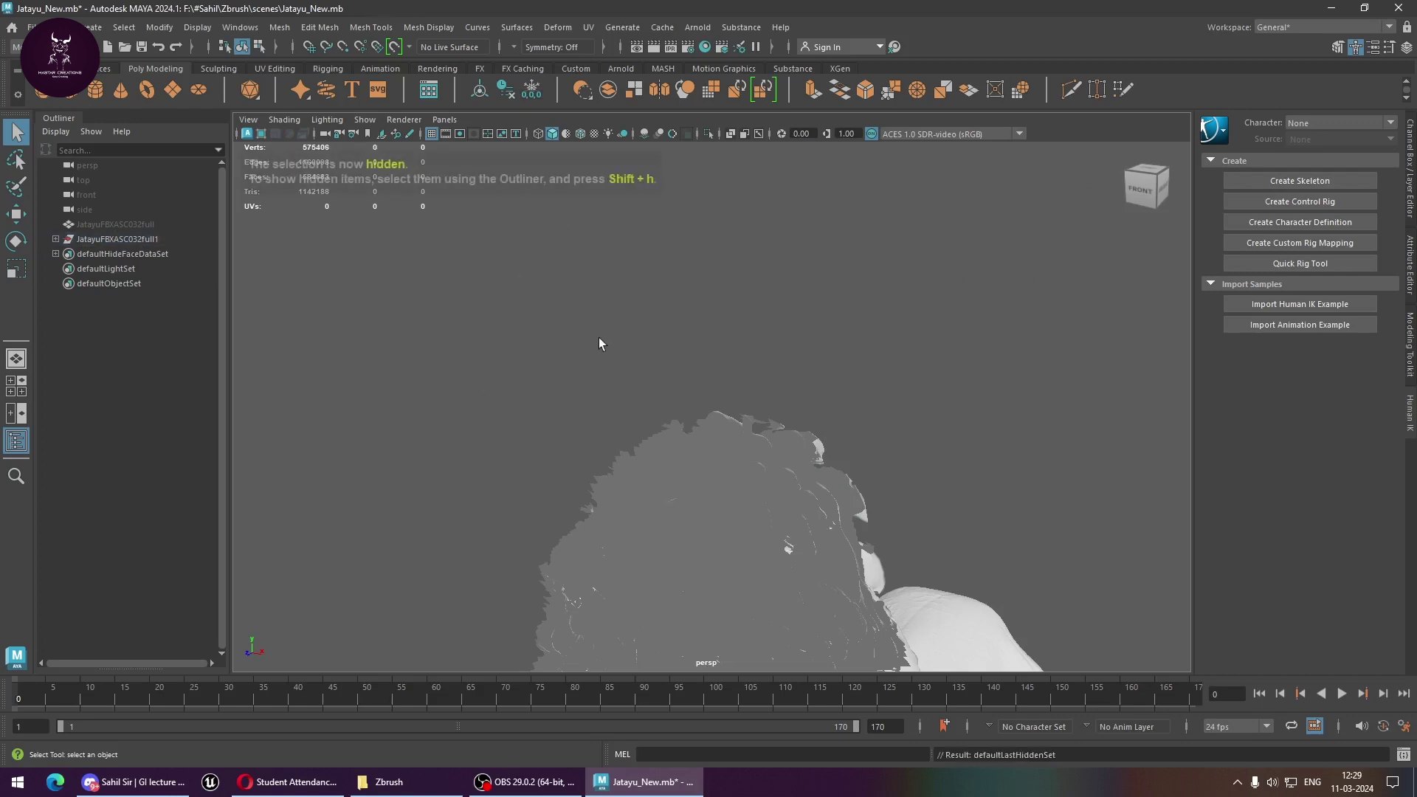
{"action": "key", "text": "ctrl+s"}
Select the leg mesh and put it in face mode with the freehand lasso
{"action": "mouse_move", "coordinate": [961, 414]}
{"action": "right_mouse_down", "text": "alt"}
{"action": "mouse_move", "coordinate": [904, 414]}
{"action": "mouse_move", "coordinate": [705, 231]}
{"action": "right_mouse_up", "text": "alt"}
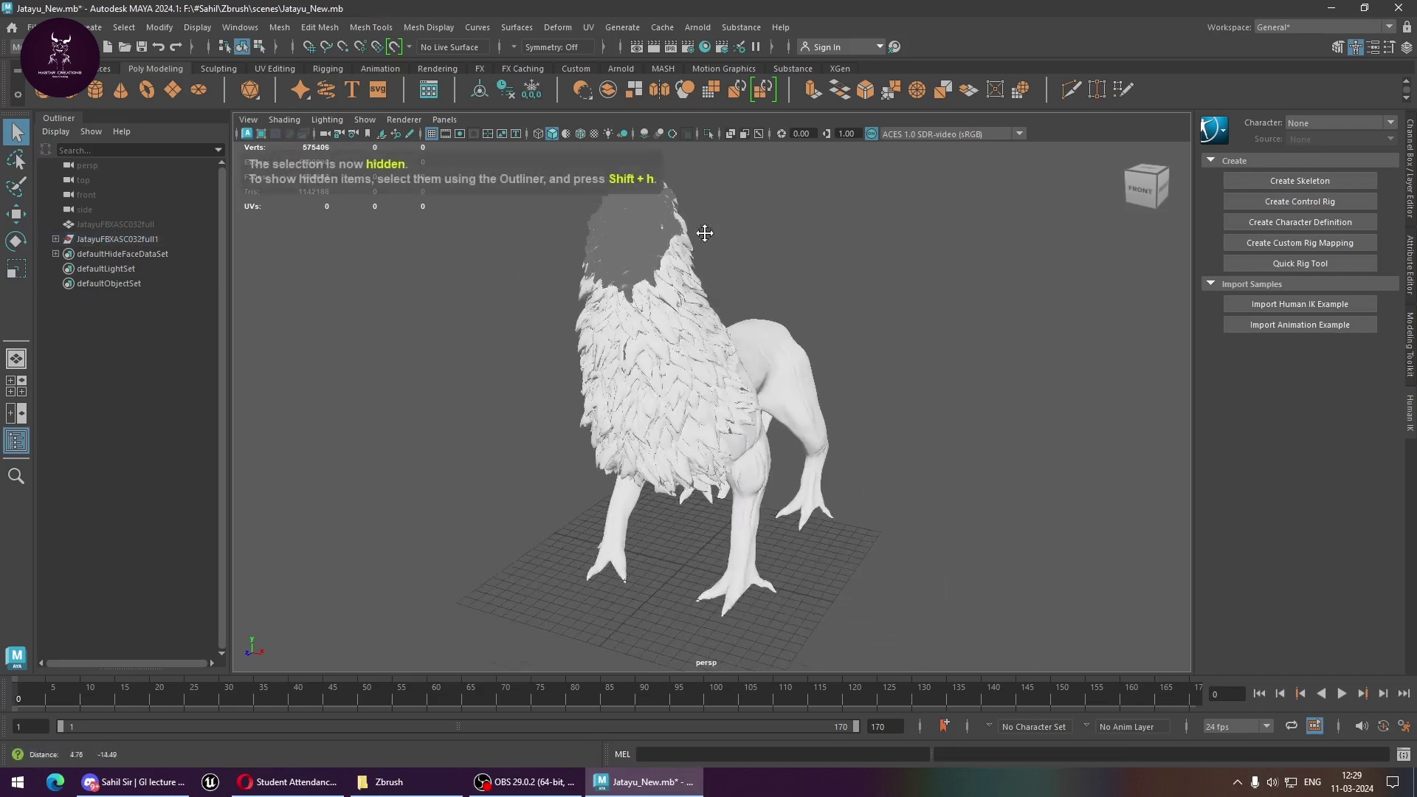
{"action": "left_click_drag", "start_coordinate": [706, 231], "coordinate": [720, 435], "text": "alt"}
{"action": "mouse_move", "coordinate": [720, 435]}
{"action": "right_mouse_down", "text": "alt"}
{"action": "mouse_move", "coordinate": [724, 396]}
{"action": "mouse_move", "coordinate": [723, 440]}
{"action": "right_mouse_up", "text": "alt"}
{"action": "left_click", "coordinate": [723, 440]}
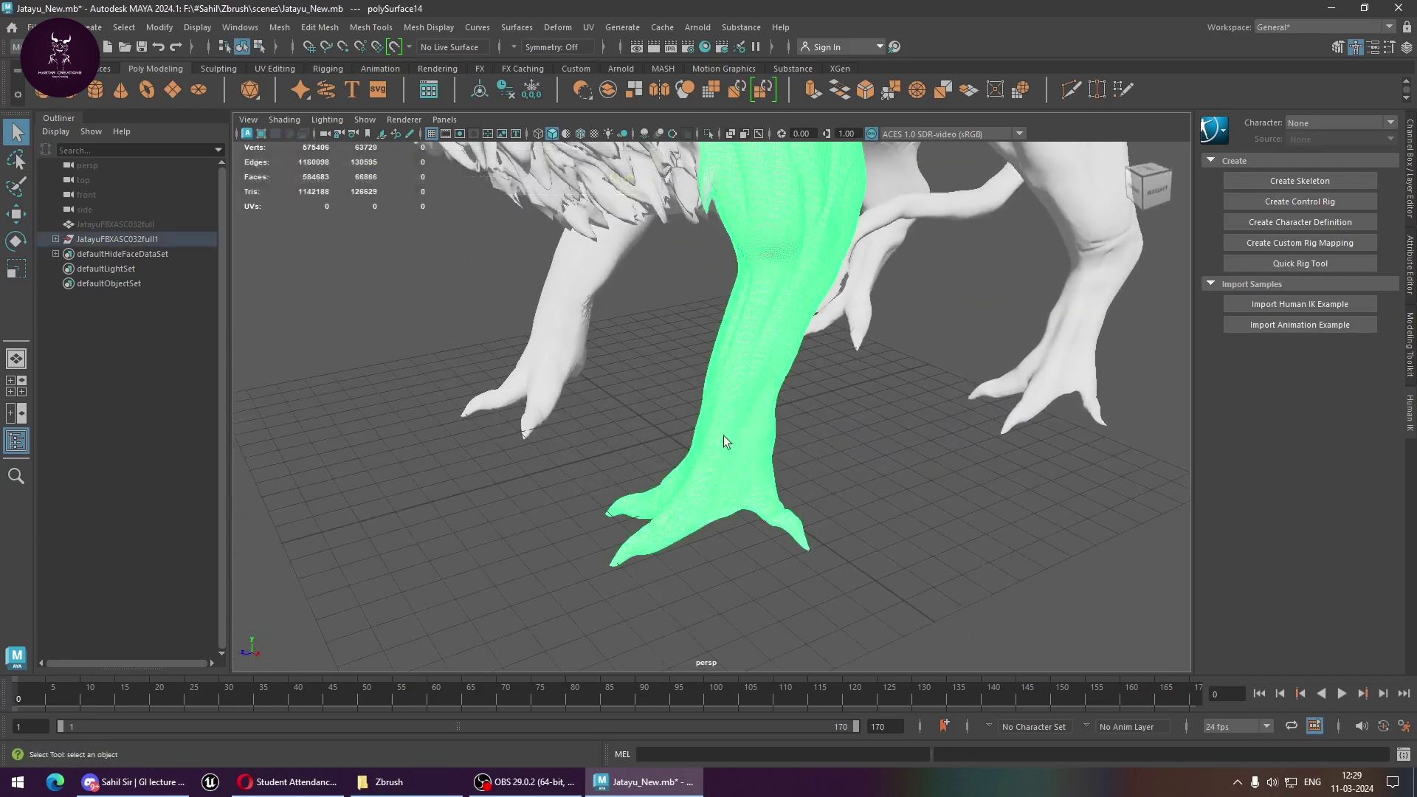
{"action": "right_click_drag", "start_coordinate": [764, 360], "coordinate": [695, 369]}
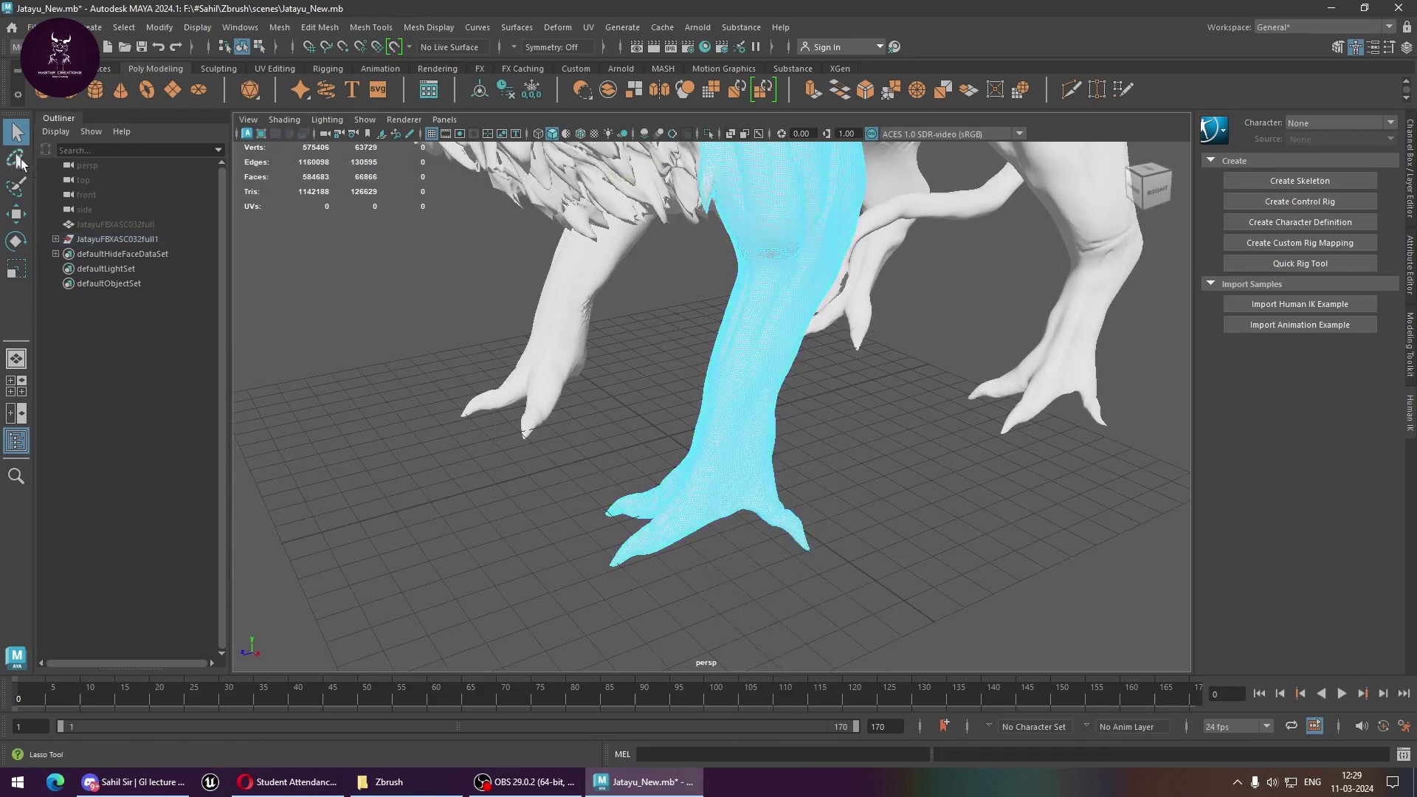
{"action": "left_click", "coordinate": [17, 159]}
{"action": "mouse_move", "coordinate": [817, 587]}
{"action": "left_mouse_down", "text": "alt"}
{"action": "mouse_move", "coordinate": [800, 544]}
{"action": "mouse_move", "coordinate": [829, 556]}
{"action": "mouse_move", "coordinate": [816, 573]}
{"action": "mouse_move", "coordinate": [886, 601]}
{"action": "mouse_move", "coordinate": [771, 558]}
{"action": "mouse_move", "coordinate": [890, 589]}
{"action": "mouse_move", "coordinate": [766, 524]}
{"action": "mouse_move", "coordinate": [733, 490]}
{"action": "left_mouse_up", "text": "alt"}
{"action": "mouse_move", "coordinate": [734, 490]}
{"action": "middle_mouse_down", "text": "alt"}
{"action": "mouse_move", "coordinate": [867, 529]}
{"action": "mouse_move", "coordinate": [854, 455]}
{"action": "middle_mouse_up", "text": "alt"}
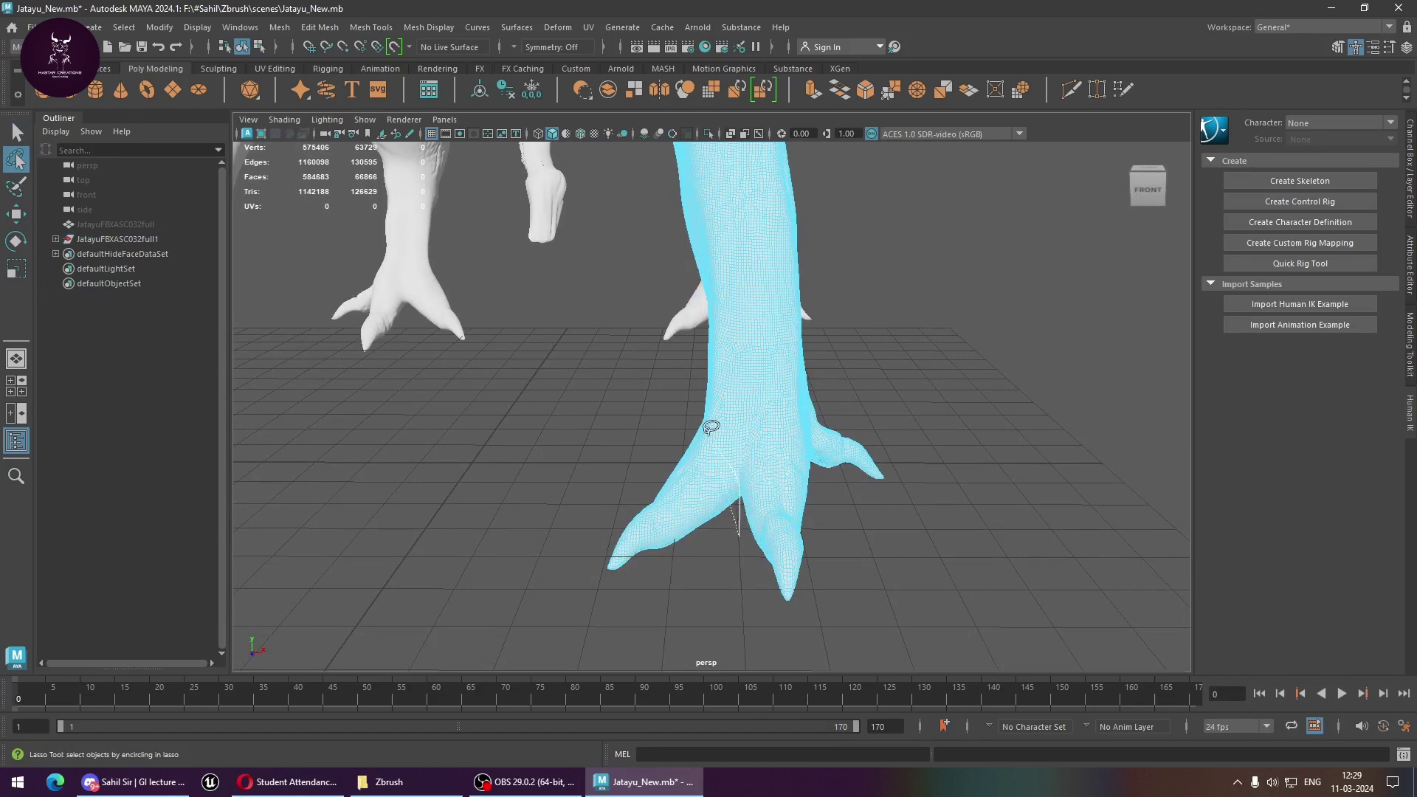
Lasso-select the left toe faces and extract them into a separate mesh
{"action": "left_click_drag", "start_coordinate": [711, 428], "coordinate": [741, 537]}
{"action": "left_click_drag", "start_coordinate": [854, 577], "coordinate": [816, 543], "text": "alt"}
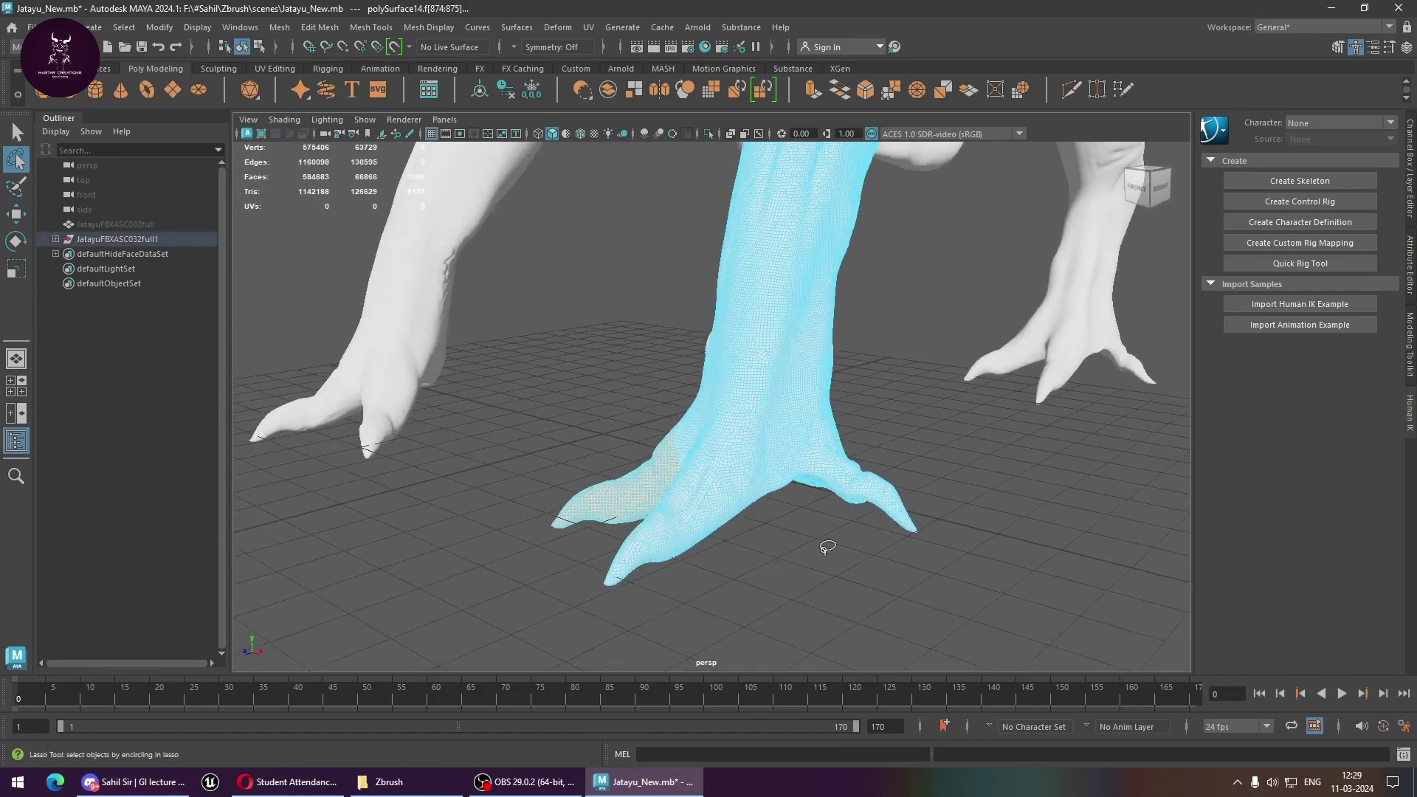
{"action": "right_click_drag", "start_coordinate": [816, 543], "coordinate": [927, 633], "text": "alt"}
{"action": "mouse_move", "coordinate": [924, 614]}
{"action": "left_mouse_down"}
{"action": "mouse_move", "coordinate": [912, 544]}
{"action": "mouse_move", "coordinate": [775, 526]}
{"action": "mouse_move", "coordinate": [887, 590]}
{"action": "mouse_move", "coordinate": [768, 585]}
{"action": "mouse_move", "coordinate": [818, 529]}
{"action": "left_mouse_up"}
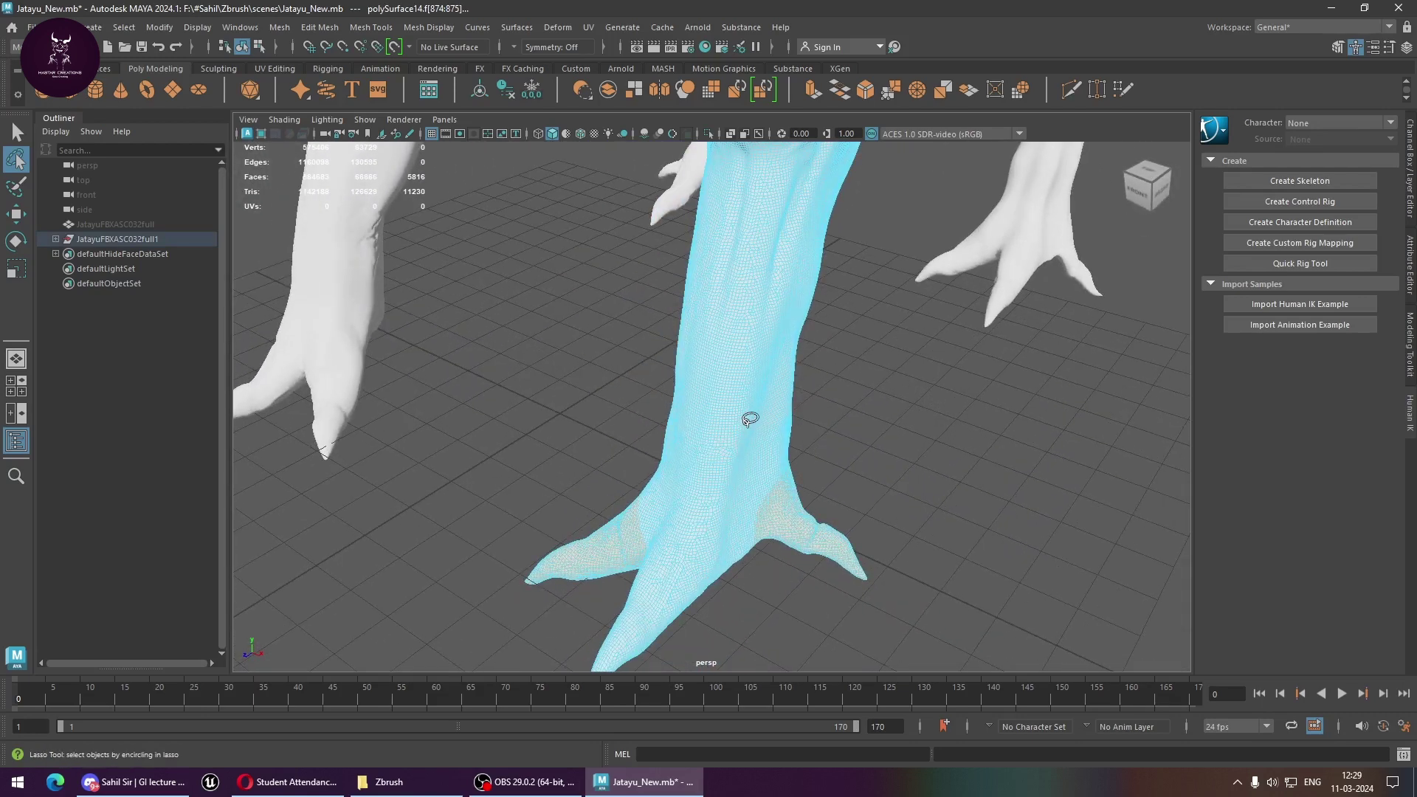
{"action": "right_click_drag", "start_coordinate": [747, 405], "coordinate": [754, 622], "text": "shift"}
{"action": "left_click", "coordinate": [745, 658]}
Retopologize the separated left toe piece and hide it
{"action": "scroll", "coordinate": [746, 606], "scroll_direction": "up", "scroll_amount": 3}
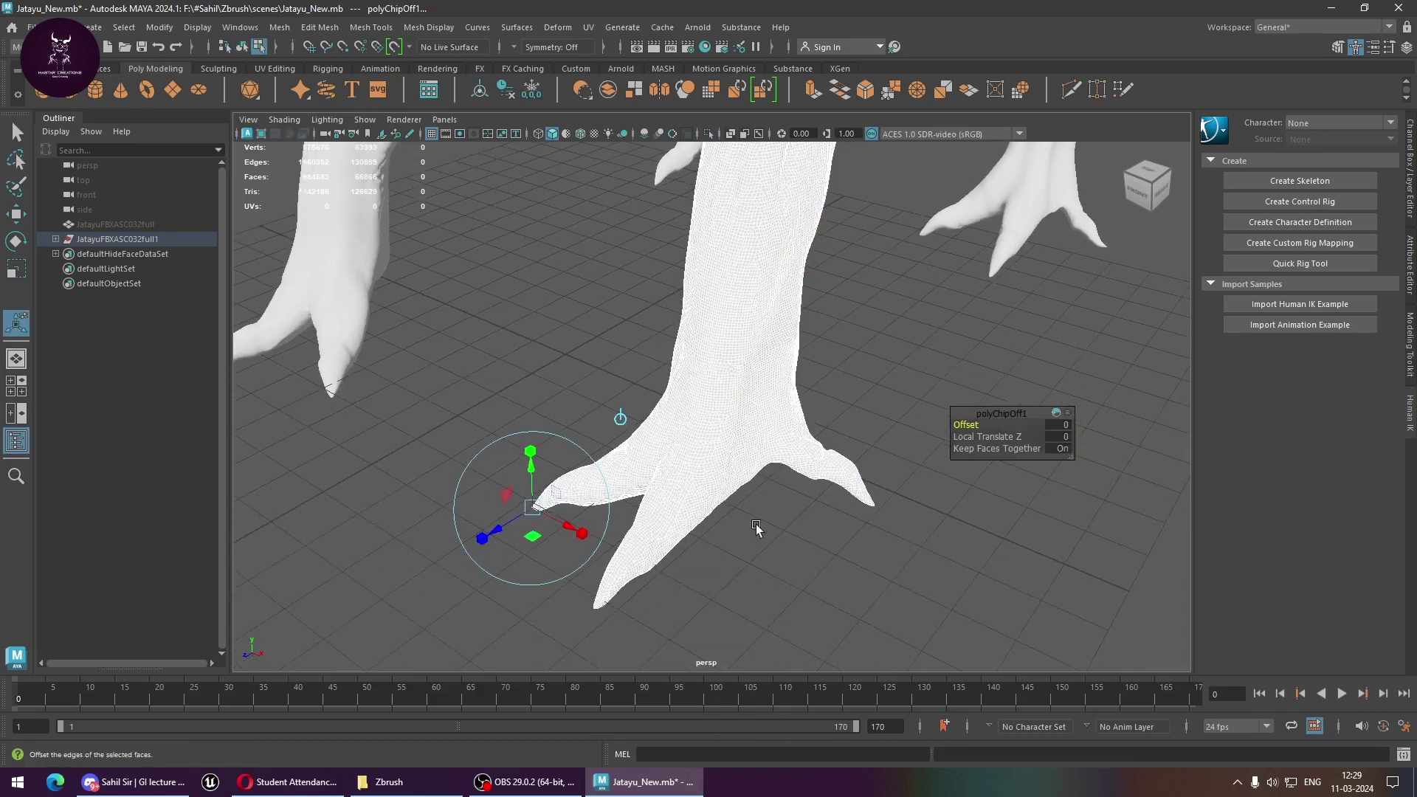
{"action": "left_click", "coordinate": [756, 524]}
{"action": "scroll", "coordinate": [712, 521], "scroll_direction": "up", "scroll_amount": 3}
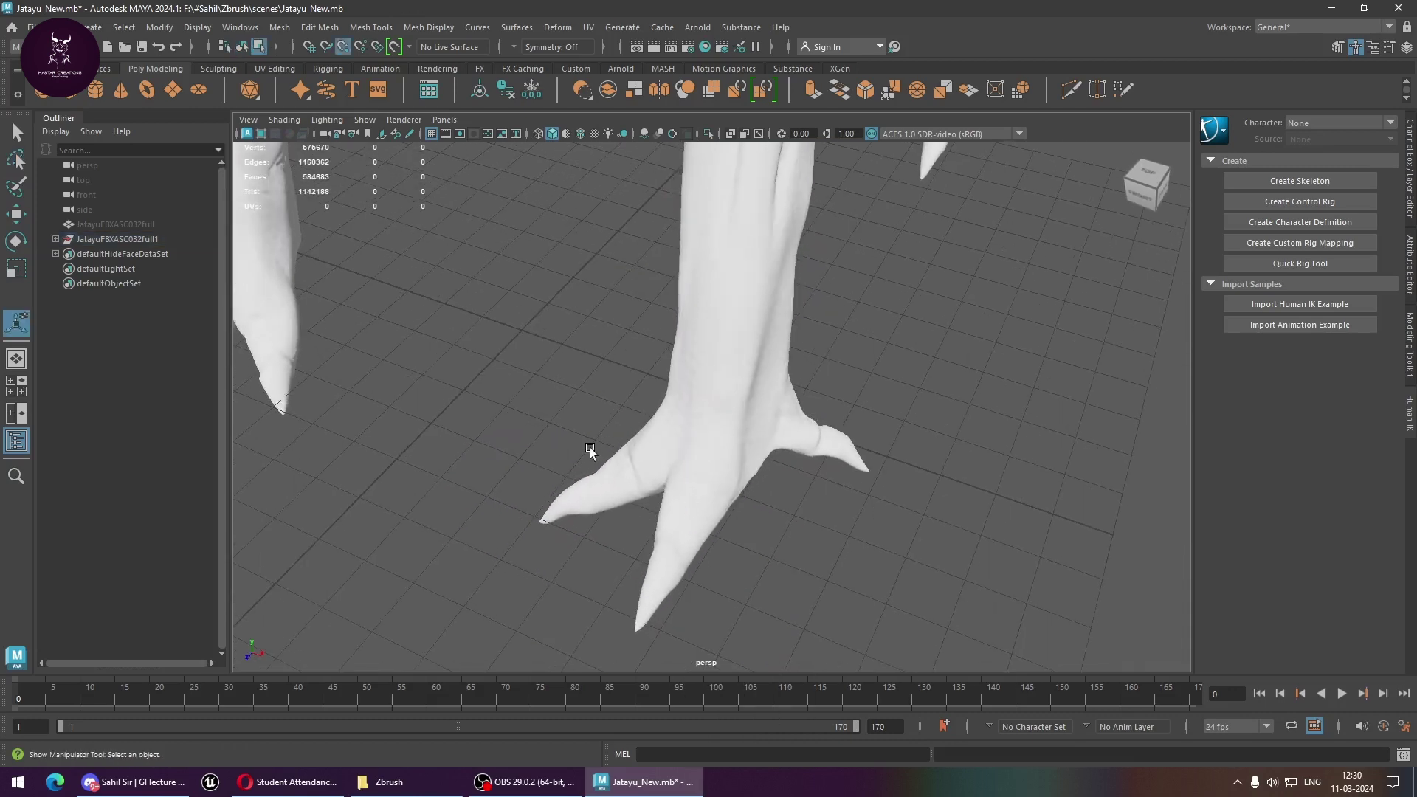
{"action": "left_click", "coordinate": [639, 464]}
{"action": "left_click_drag", "start_coordinate": [671, 511], "coordinate": [686, 493], "text": "alt"}
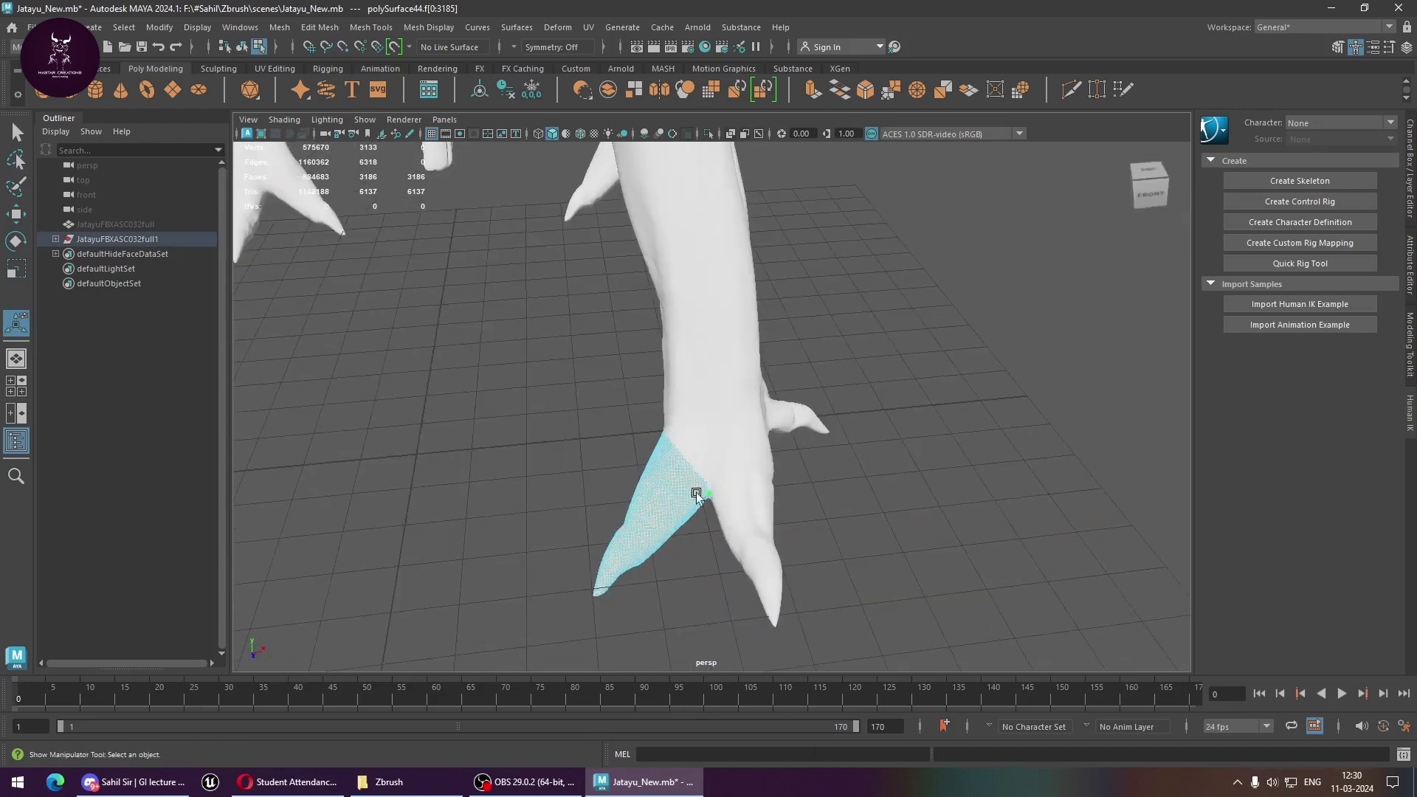
{"action": "right_click_drag", "start_coordinate": [556, 345], "coordinate": [627, 311]}
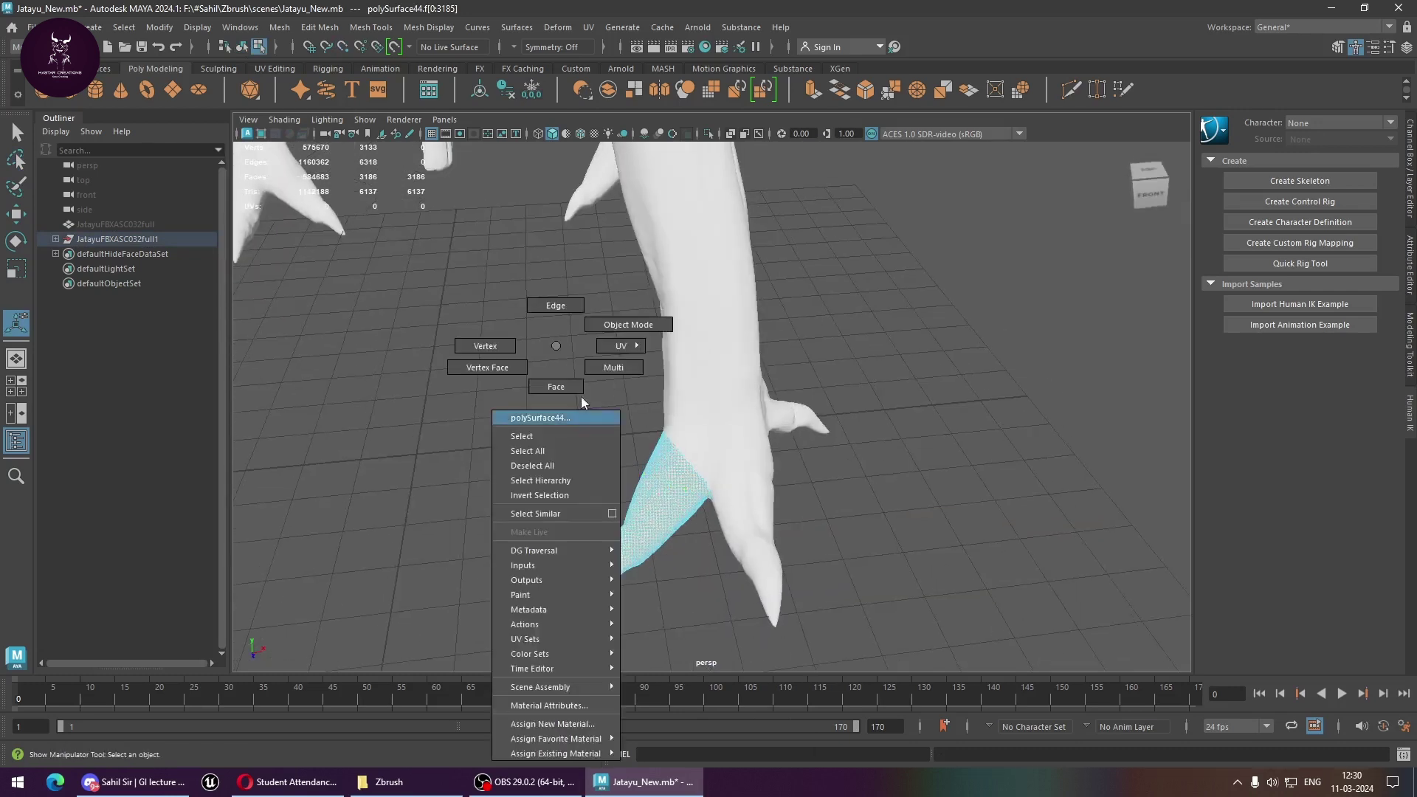
{"action": "left_click", "coordinate": [655, 516]}
{"action": "mouse_move", "coordinate": [678, 484]}
{"action": "right_mouse_down", "text": "shift"}
{"action": "mouse_move", "coordinate": [675, 715]}
{"action": "mouse_move", "coordinate": [662, 619]}
{"action": "right_mouse_up", "text": "shift"}
{"action": "left_click", "coordinate": [763, 443]}
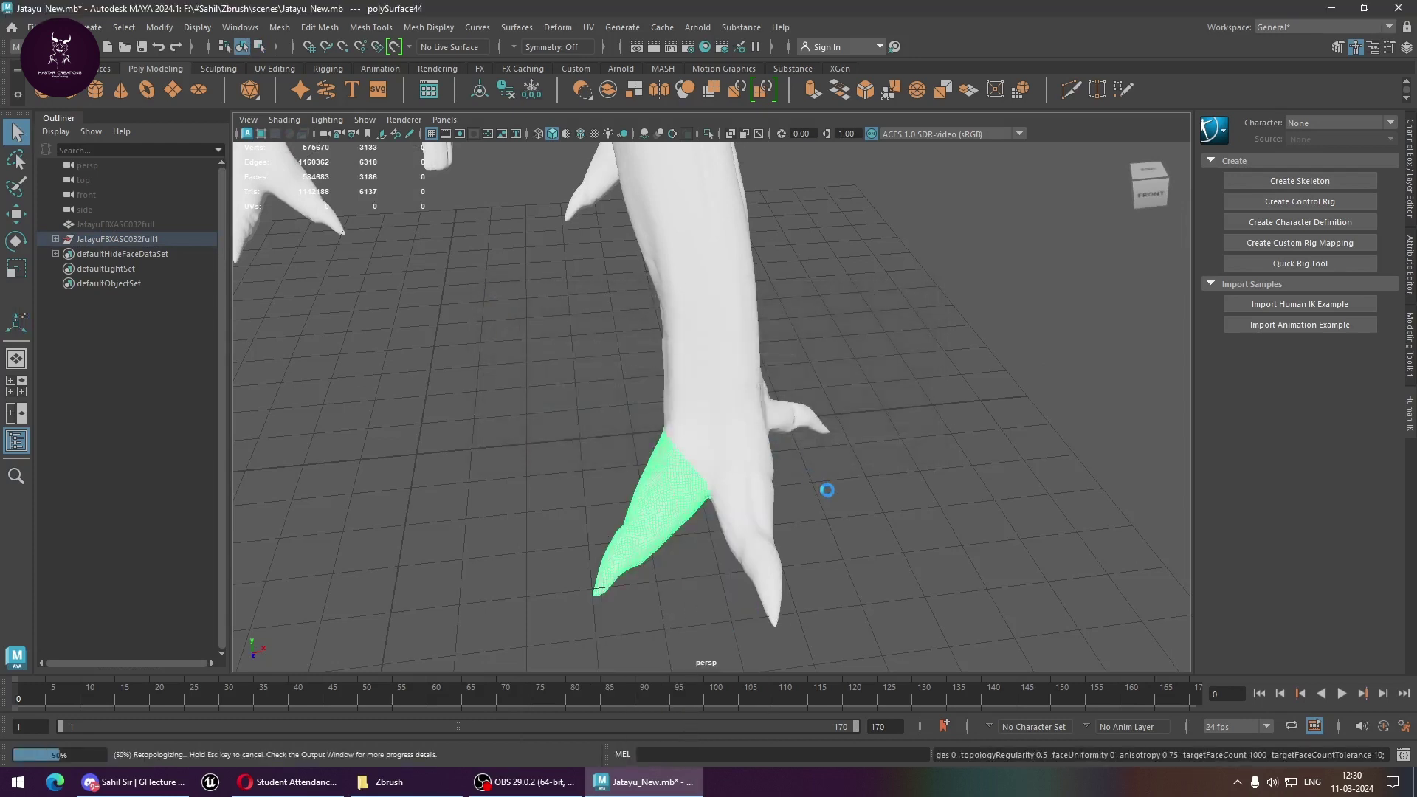
{"action": "left_click", "coordinate": [828, 491]}
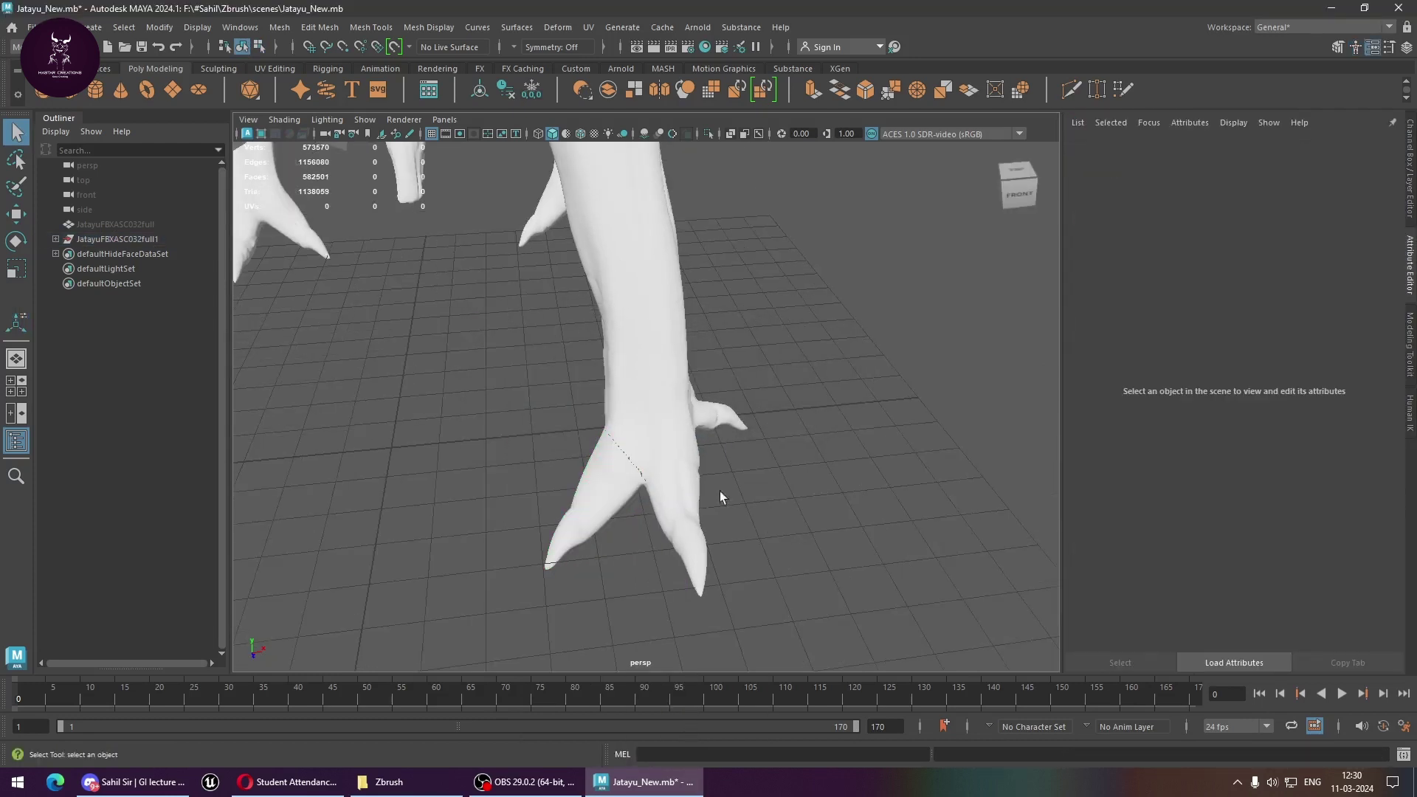
{"action": "left_click", "coordinate": [575, 494]}
{"action": "key", "text": "ctrl+h"}
Retopologize the back toe mesh and hide it
{"action": "left_click_drag", "start_coordinate": [761, 467], "coordinate": [632, 458], "text": "alt"}
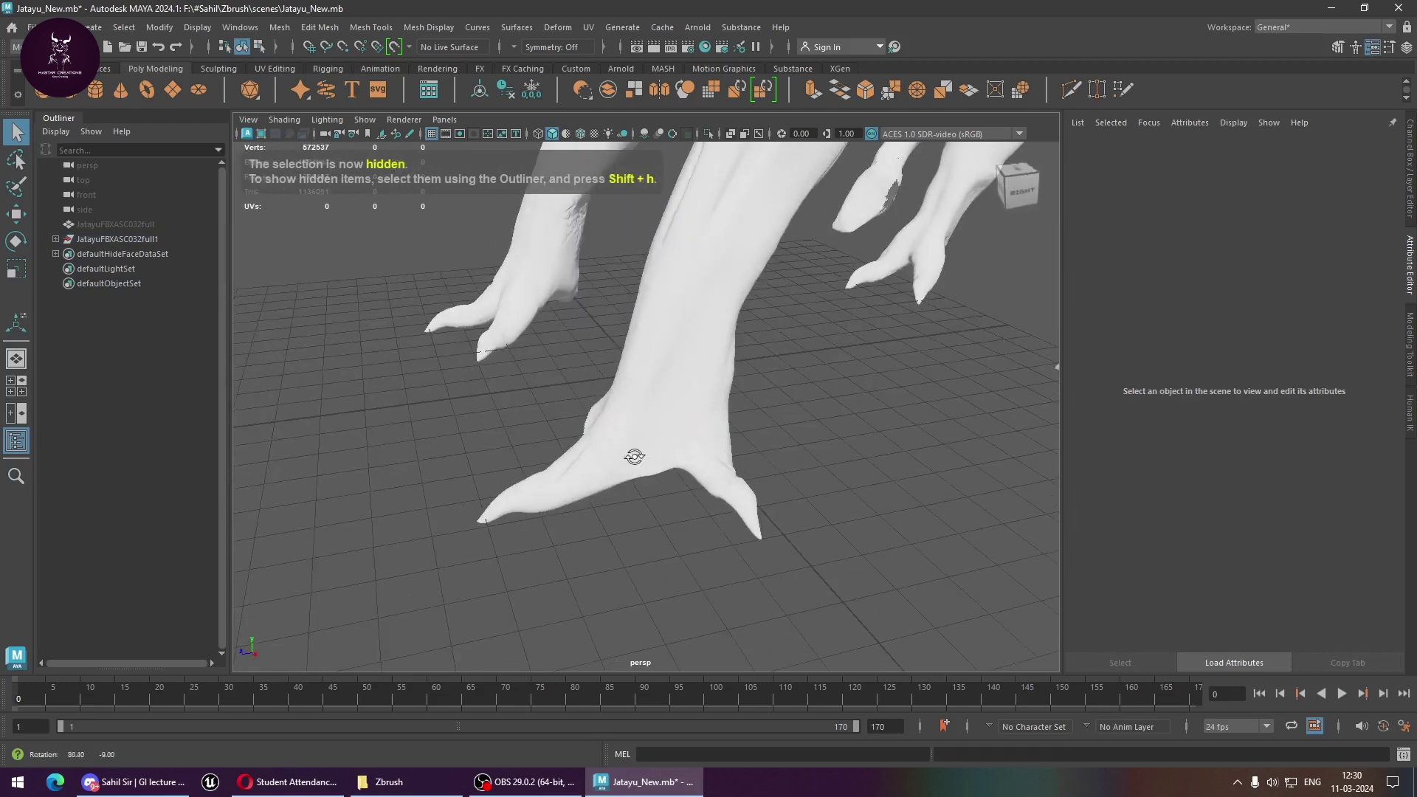
{"action": "left_click", "coordinate": [721, 476]}
{"action": "right_click_drag", "start_coordinate": [721, 460], "coordinate": [738, 620], "text": "shift"}
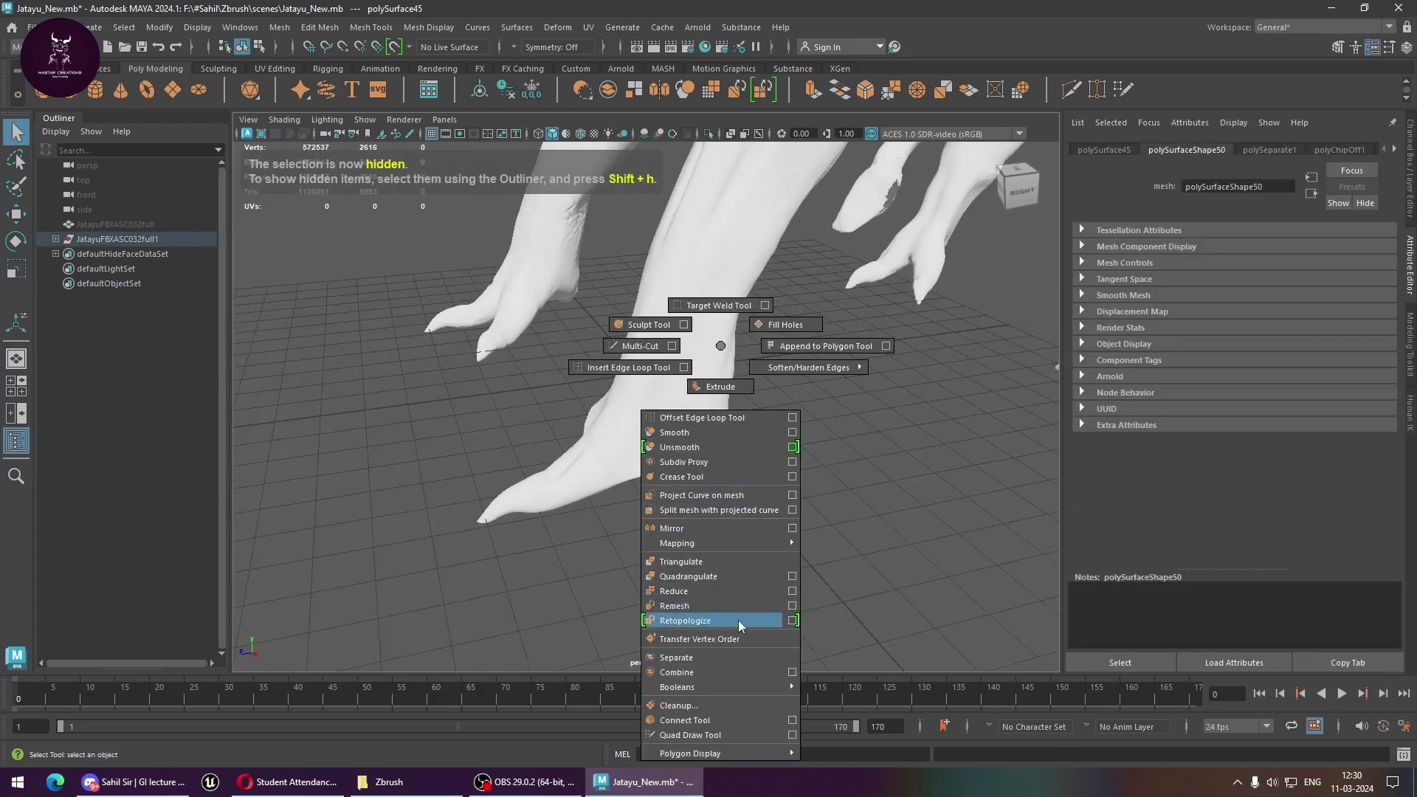
{"action": "left_click", "coordinate": [749, 442]}
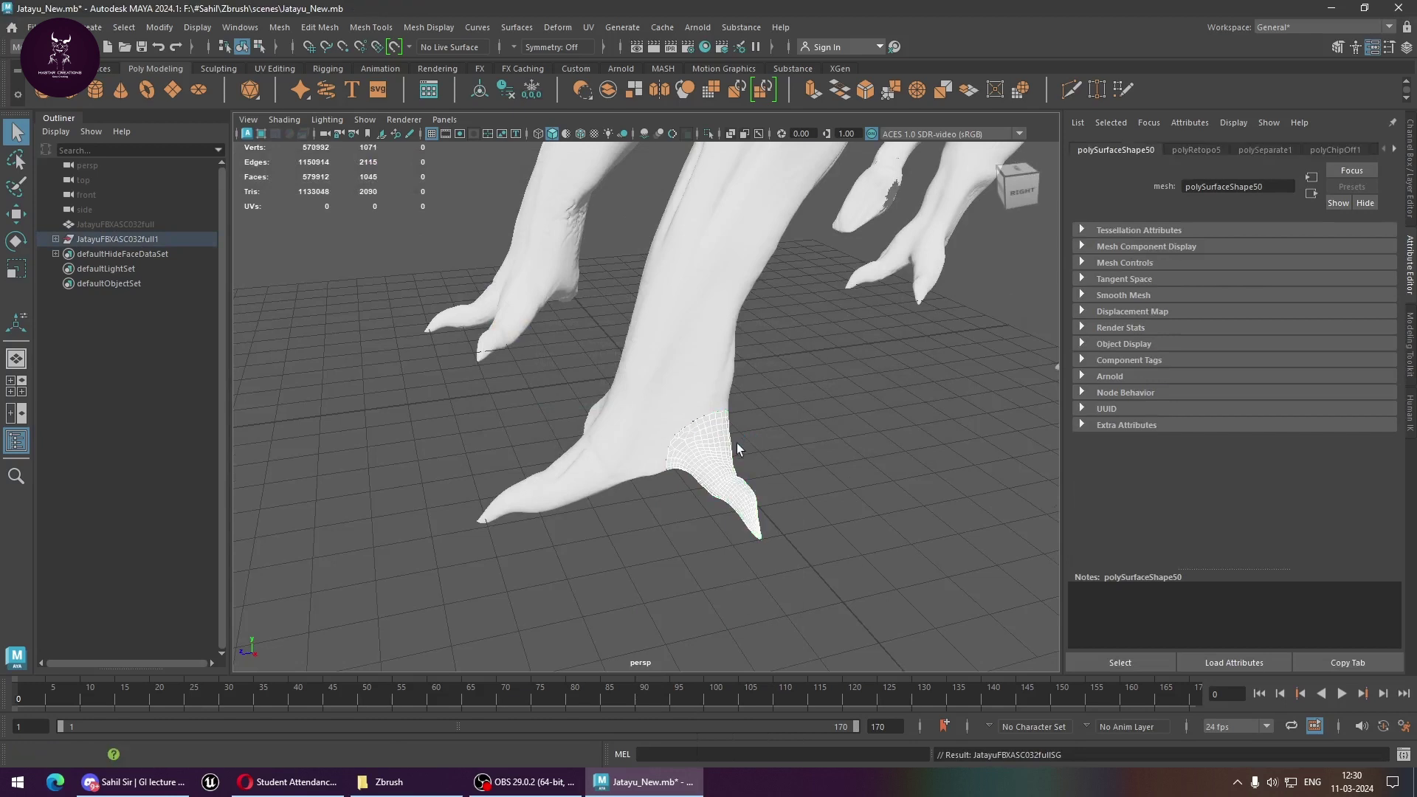
{"action": "left_click", "coordinate": [755, 478]}
{"action": "key", "text": "ctrl+h"}
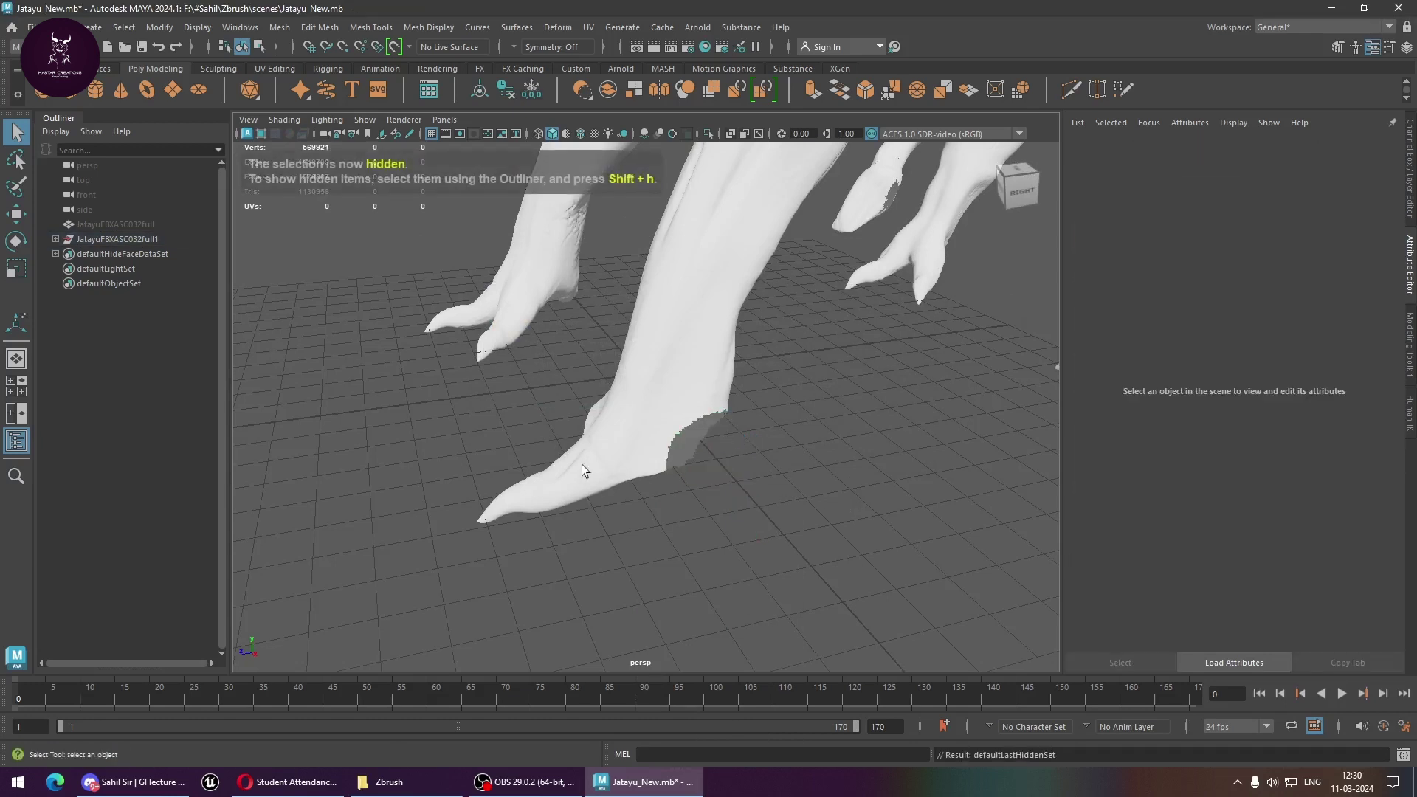
Lasso the front toe tip's faces on the leg and extract them into their own mesh
{"action": "left_click", "coordinate": [581, 464]}
{"action": "key", "text": "f"}
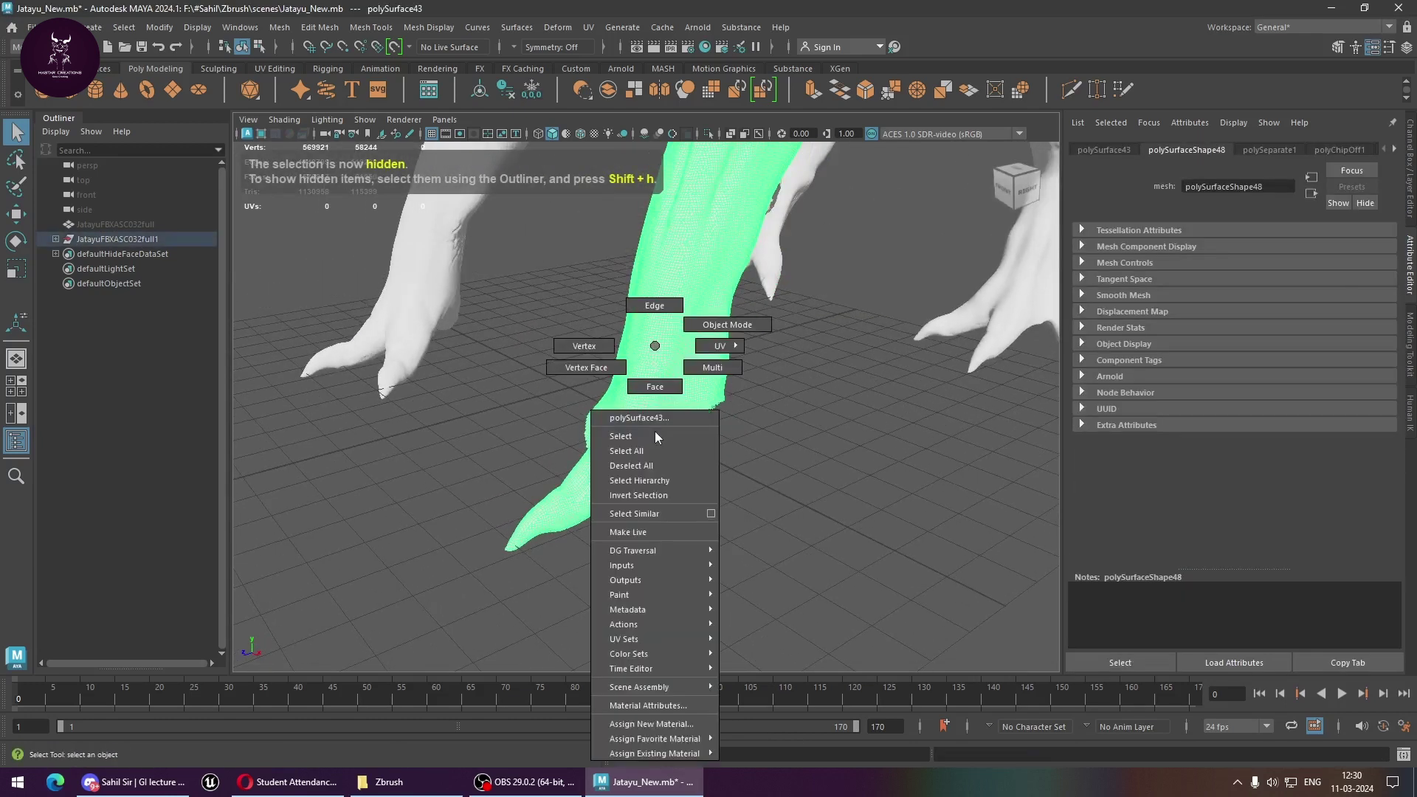
{"action": "right_click_drag", "start_coordinate": [654, 431], "coordinate": [600, 435]}
{"action": "left_click", "coordinate": [15, 161]}
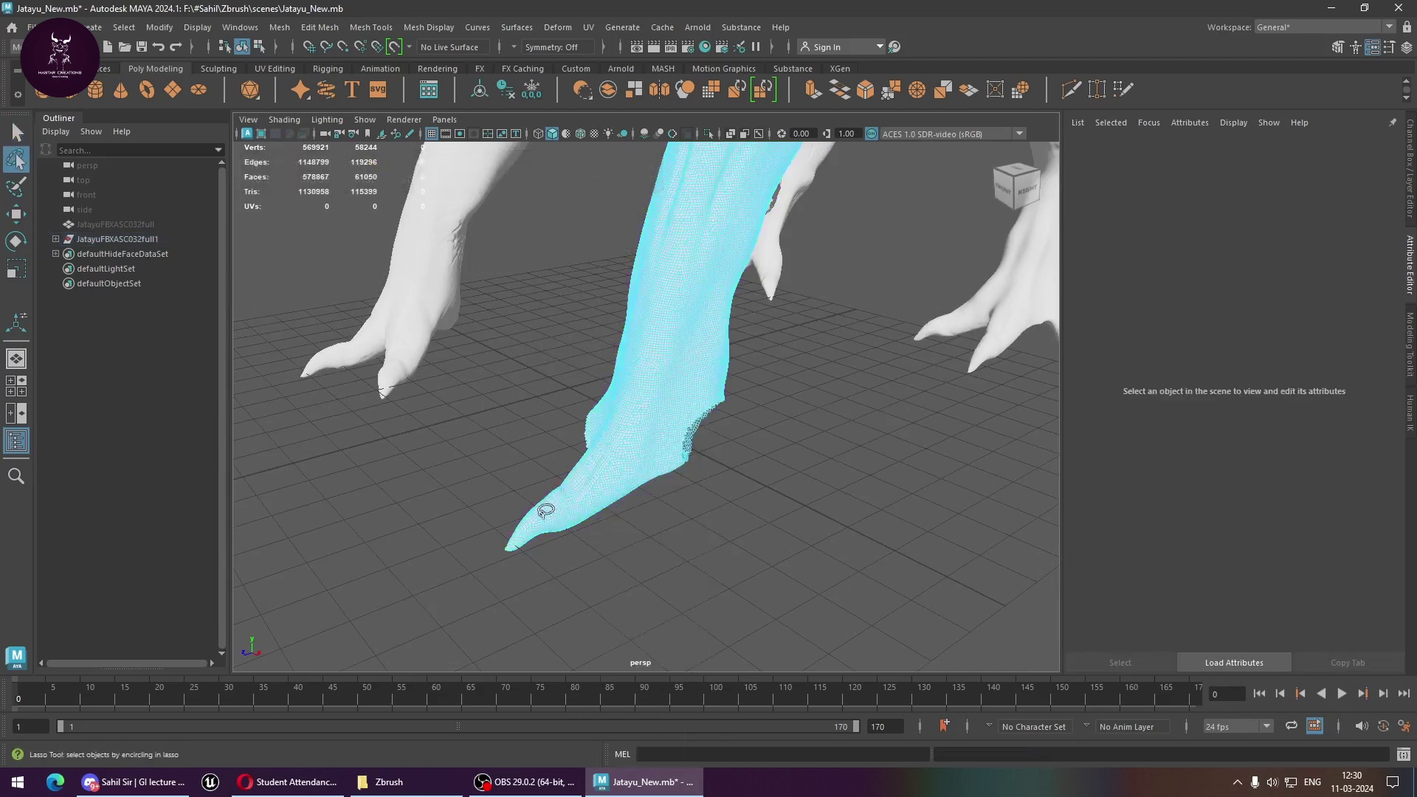
{"action": "left_click_drag", "start_coordinate": [541, 497], "coordinate": [674, 569], "text": "alt"}
{"action": "mouse_move", "coordinate": [779, 602]}
{"action": "left_mouse_down"}
{"action": "mouse_move", "coordinate": [574, 447]}
{"action": "mouse_move", "coordinate": [721, 623]}
{"action": "left_mouse_up"}
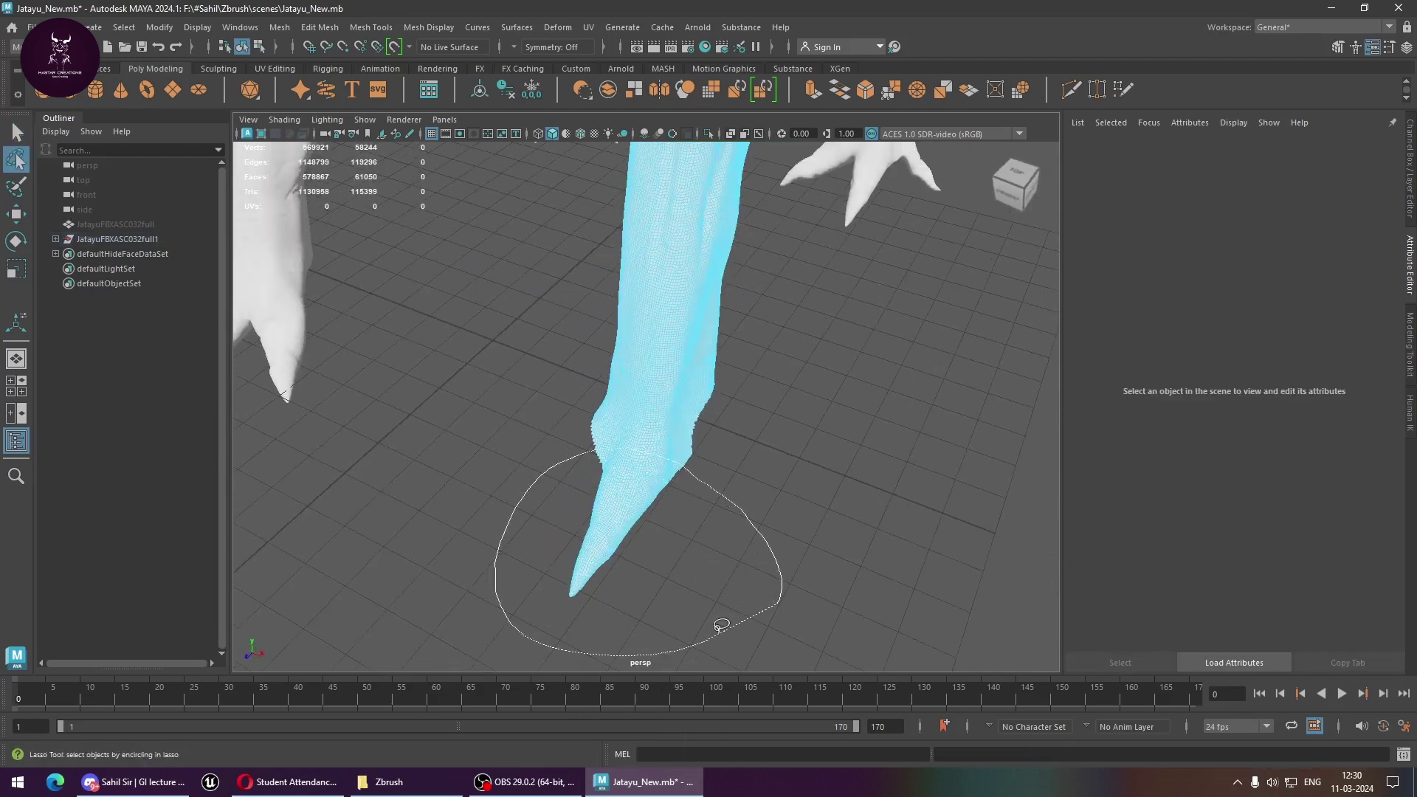
{"action": "mouse_move", "coordinate": [738, 539]}
{"action": "left_mouse_down"}
{"action": "mouse_move", "coordinate": [740, 509]}
{"action": "mouse_move", "coordinate": [516, 479]}
{"action": "left_mouse_up"}
{"action": "right_click_drag", "start_coordinate": [643, 404], "coordinate": [627, 659], "text": "shift"}
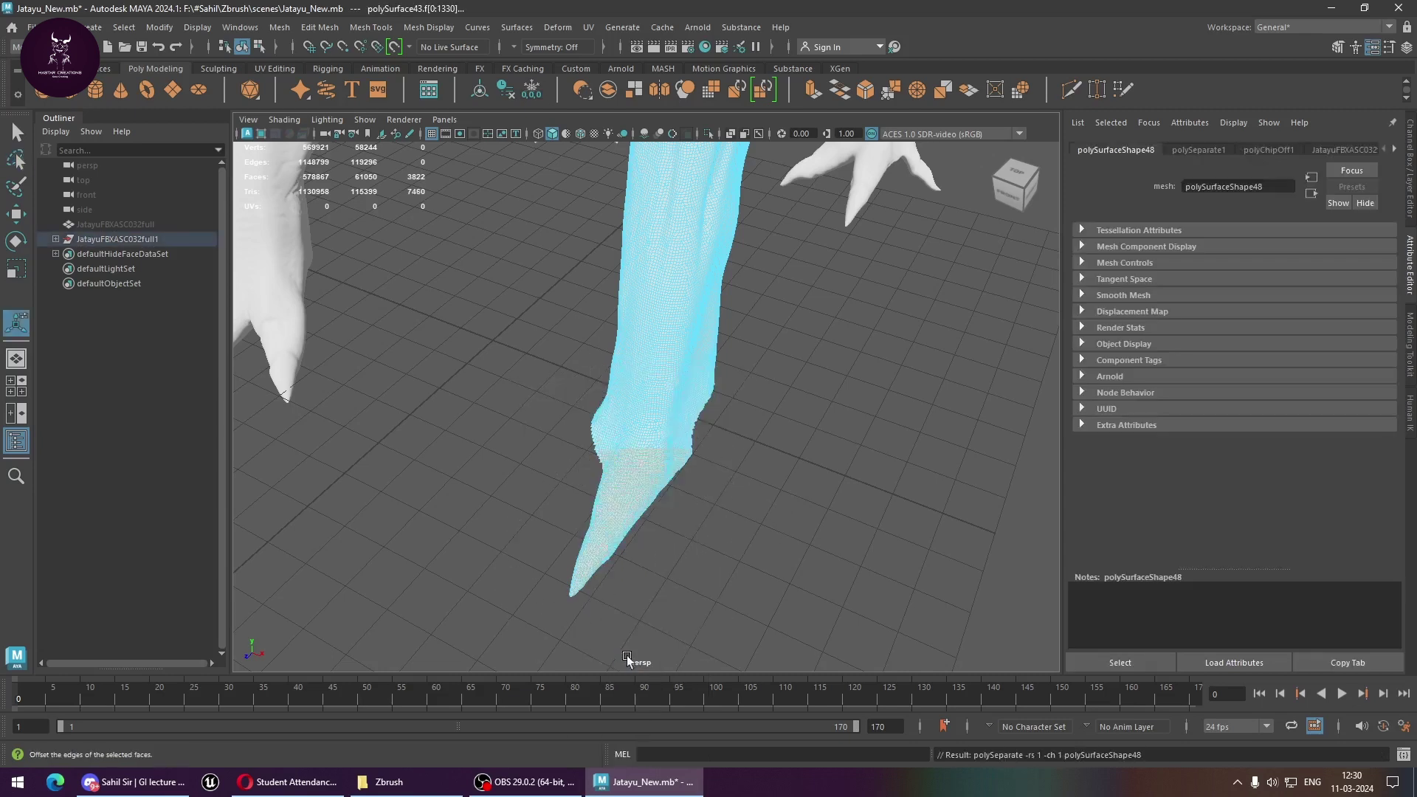
{"action": "left_click", "coordinate": [716, 500]}
Retopologize the extracted front toe tip in object mode, hide it, and reselect the leg
{"action": "right_click_drag", "start_coordinate": [724, 493], "coordinate": [791, 351]}
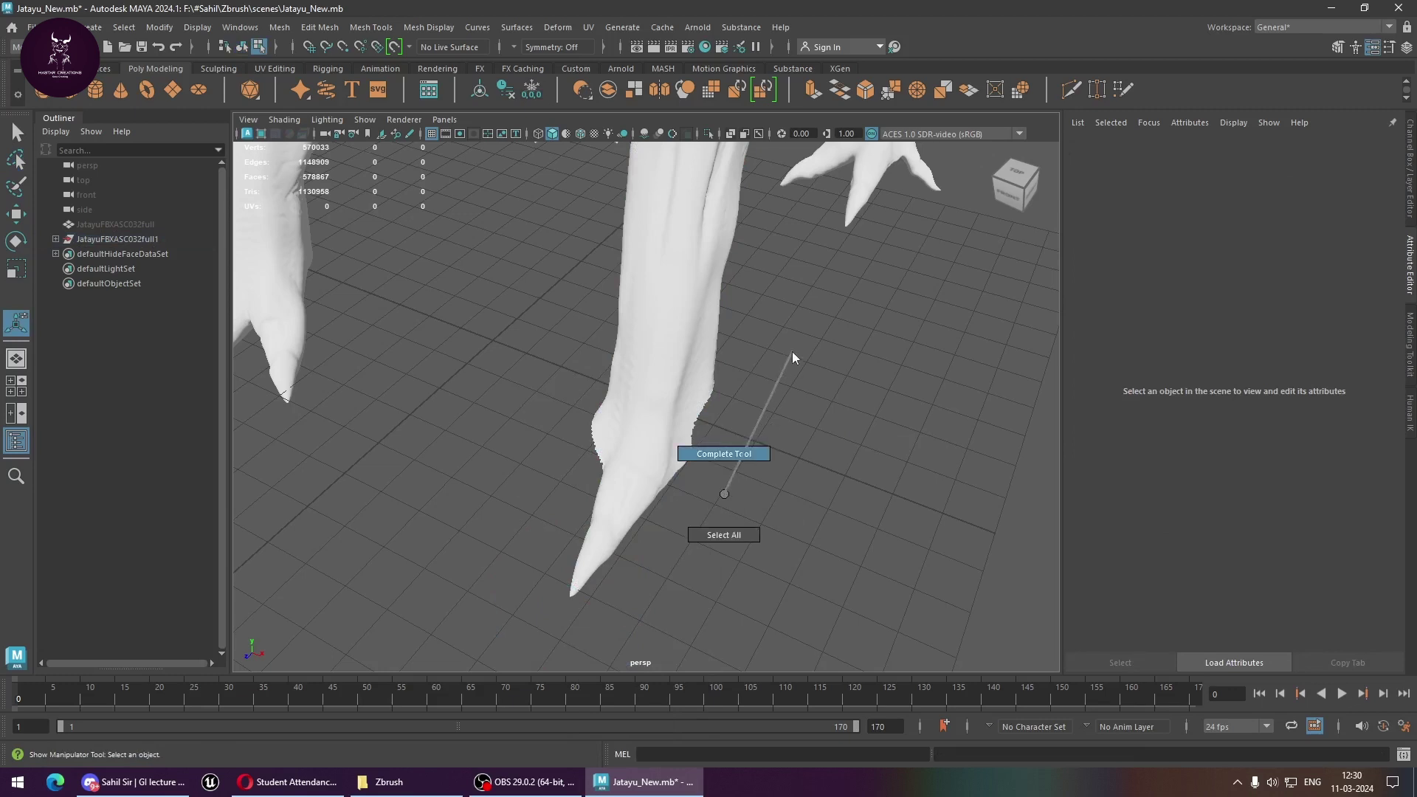
{"action": "left_click", "coordinate": [657, 508]}
{"action": "right_click_drag", "start_coordinate": [622, 501], "coordinate": [622, 500], "text": "shift"}
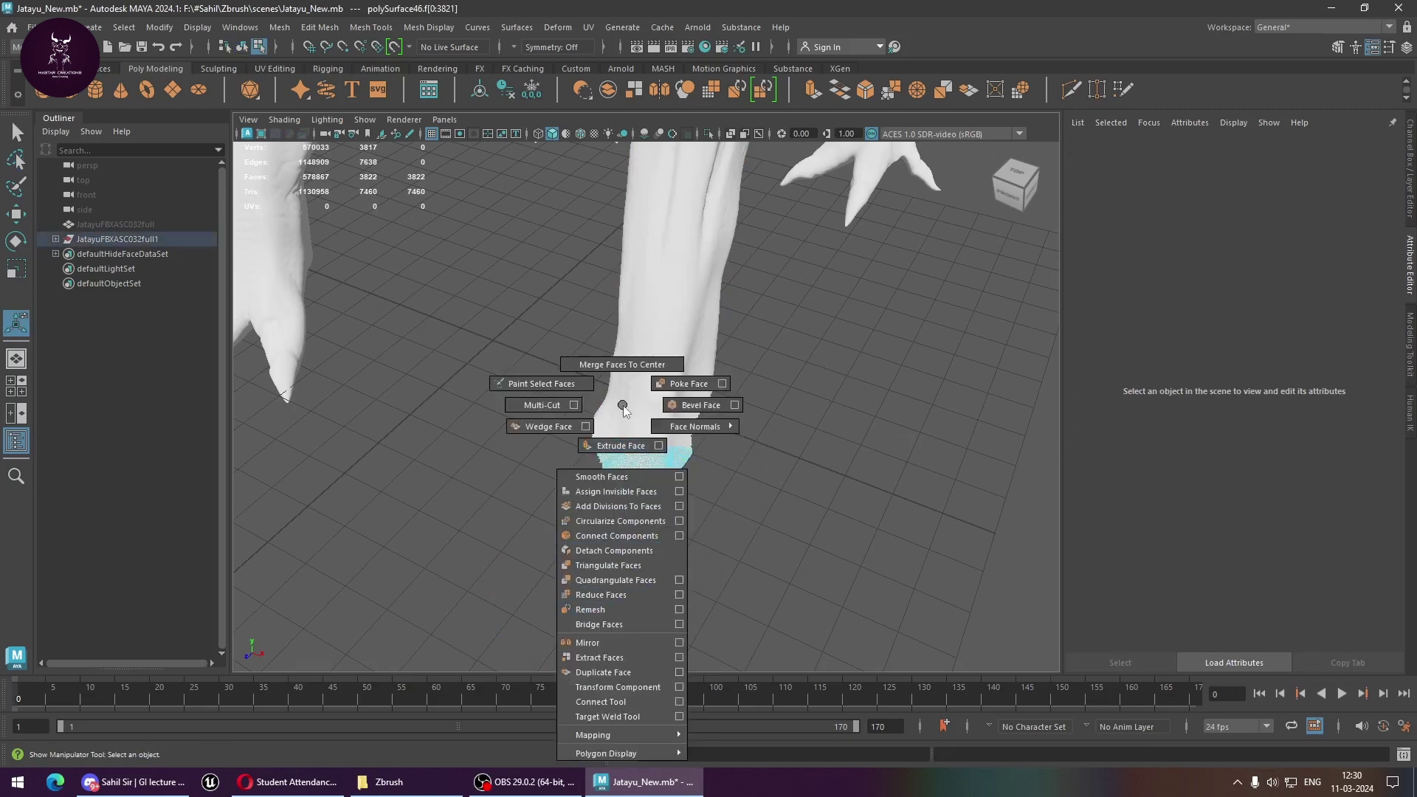
{"action": "mouse_move", "coordinate": [623, 346]}
{"action": "right_mouse_down"}
{"action": "mouse_move", "coordinate": [624, 411]}
{"action": "mouse_move", "coordinate": [693, 324]}
{"action": "right_mouse_up"}
{"action": "left_click", "coordinate": [634, 501]}
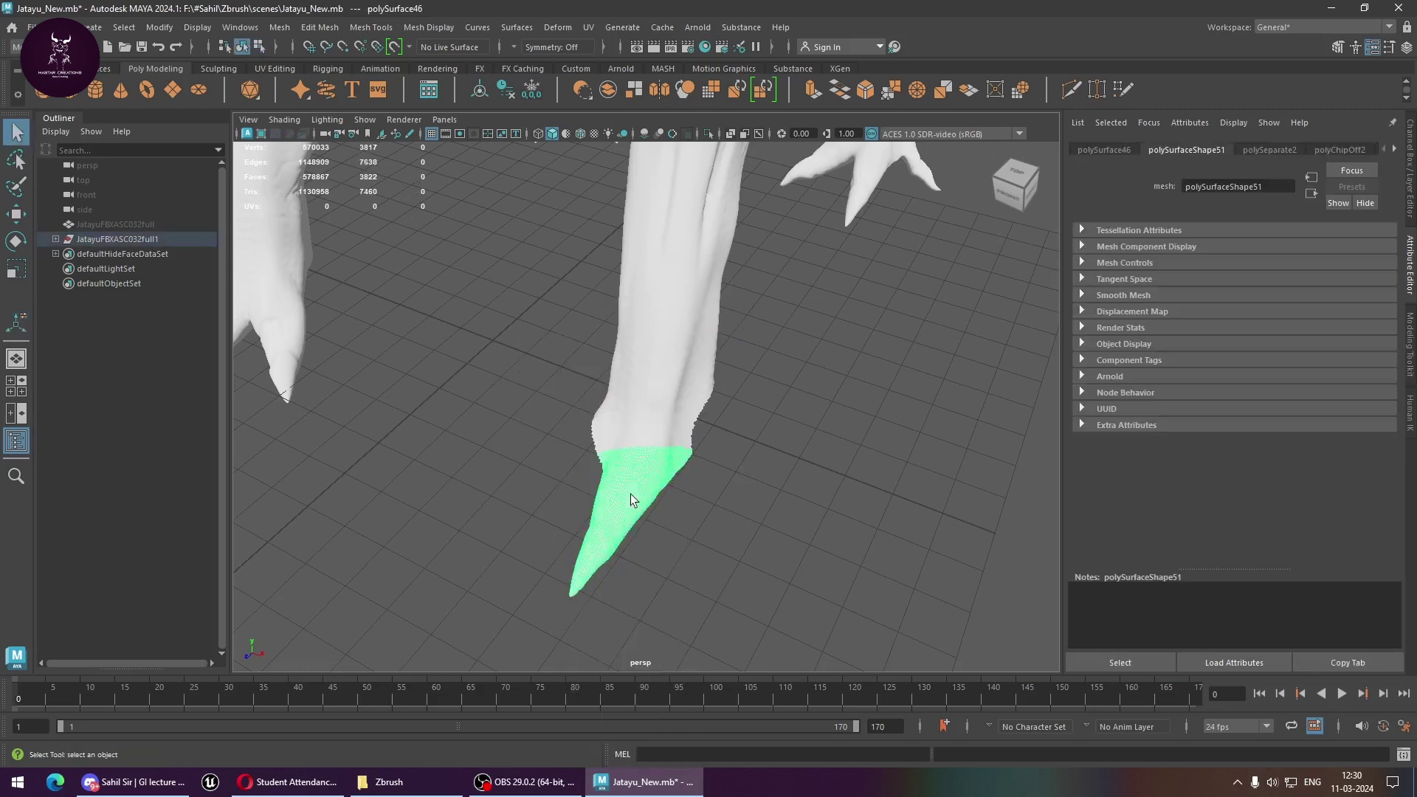
{"action": "right_click_drag", "start_coordinate": [633, 498], "coordinate": [623, 621], "text": "shift"}
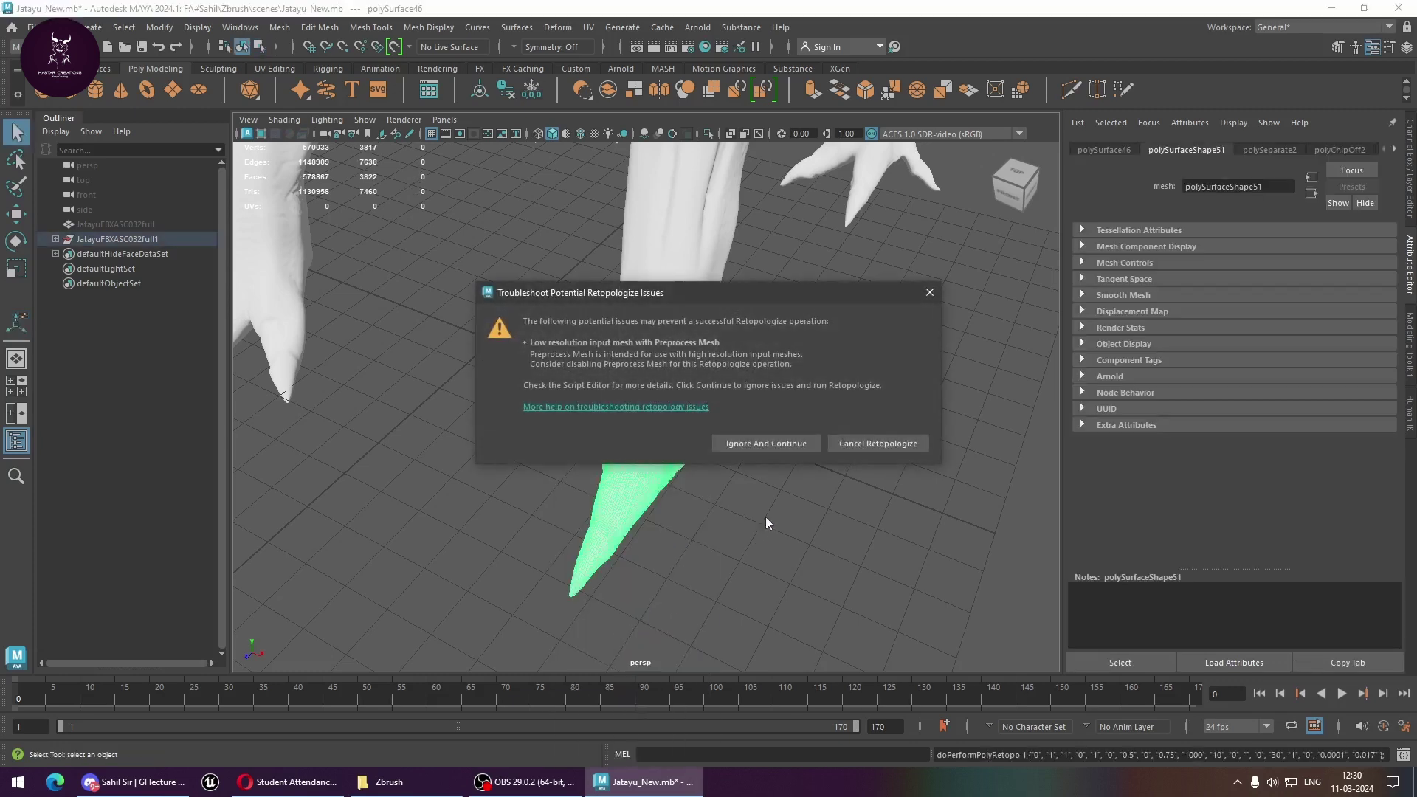
{"action": "left_click", "coordinate": [754, 439]}
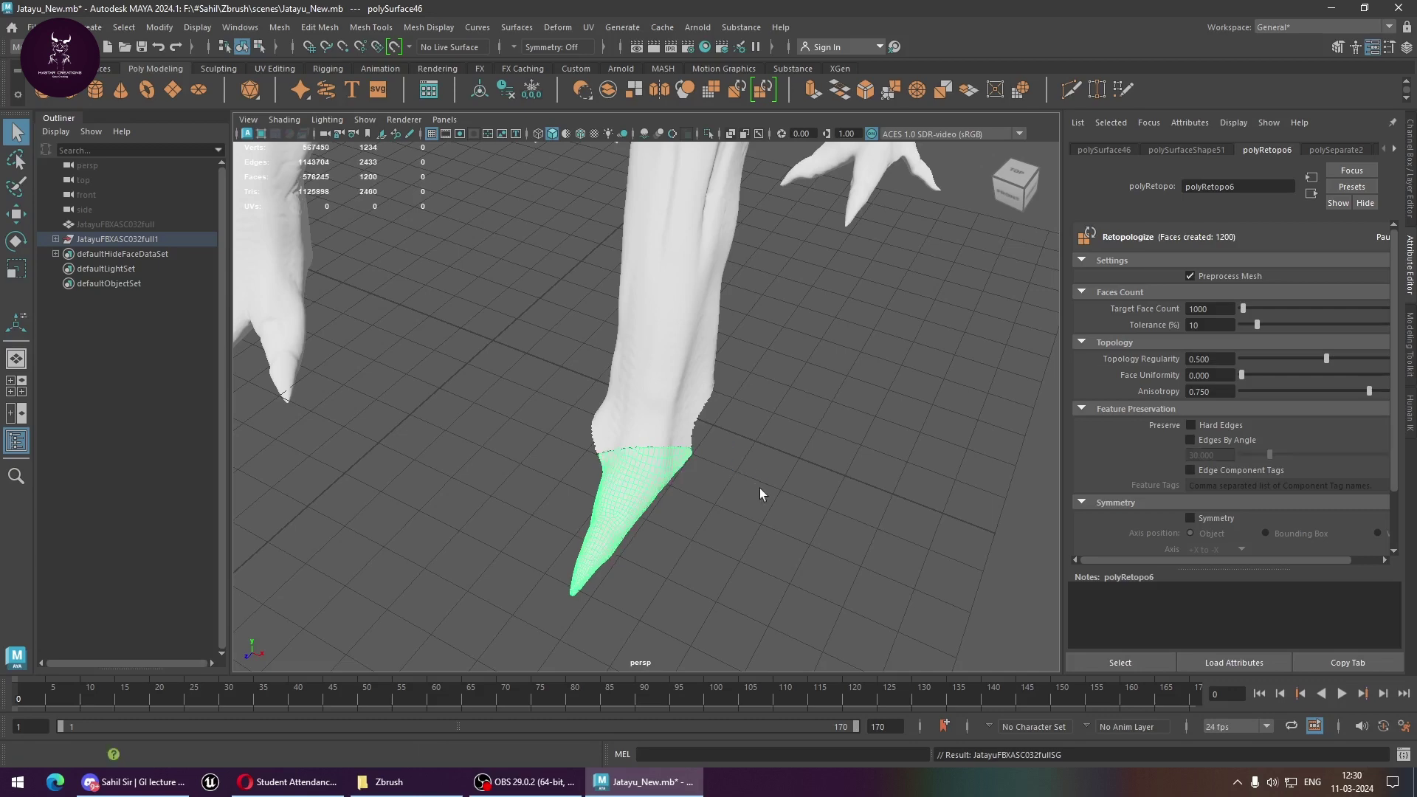
{"action": "left_click", "coordinate": [741, 502]}
{"action": "left_click", "coordinate": [671, 496]}
{"action": "key", "text": "ctrl+h"}
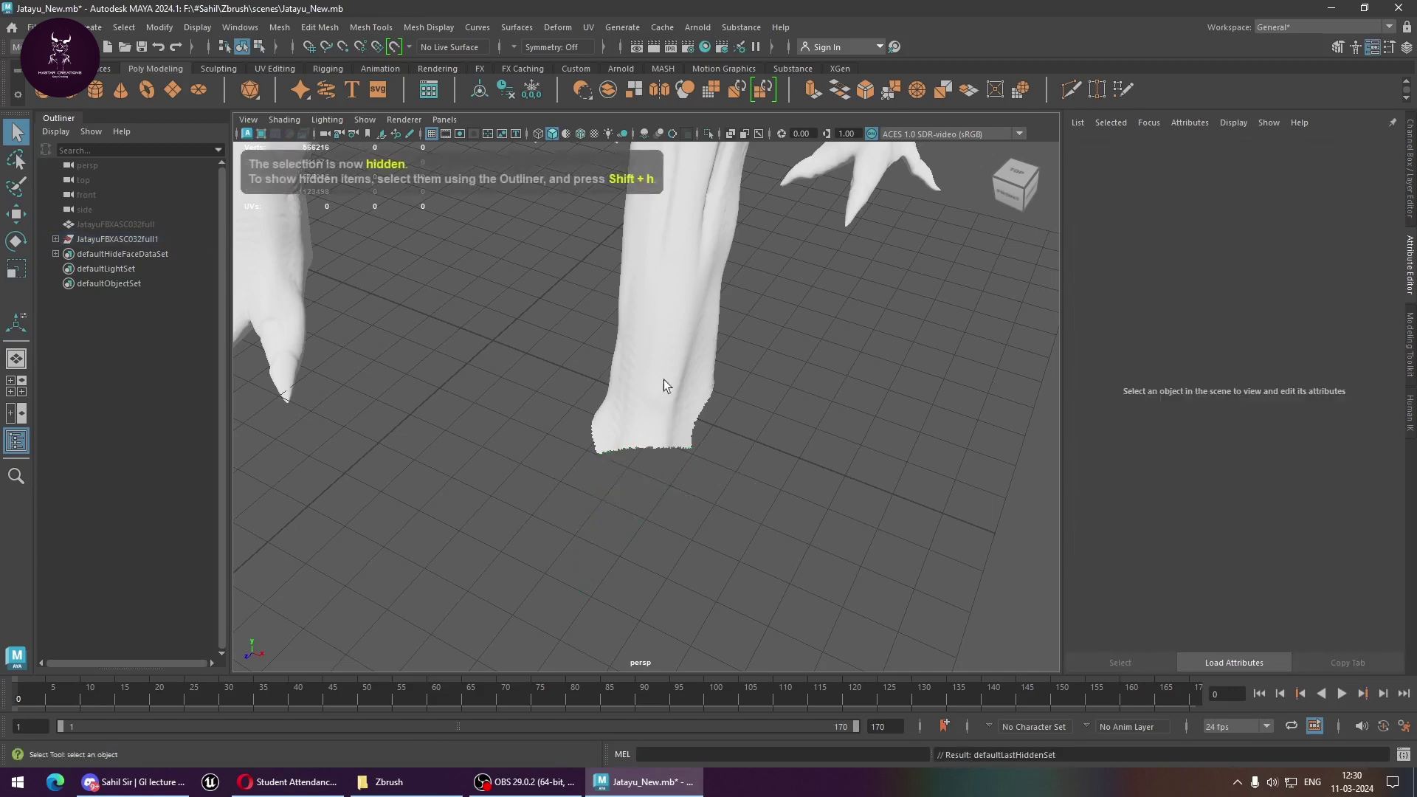
{"action": "left_click", "coordinate": [662, 380]}
{"action": "scroll", "coordinate": [679, 407], "scroll_direction": "down", "scroll_amount": 3}
Save the scene, try retopologizing the leg, then undo that retopology
{"action": "scroll", "coordinate": [678, 407], "scroll_direction": "down", "scroll_amount": 3}
{"action": "left_click_drag", "start_coordinate": [721, 578], "coordinate": [576, 465], "text": "alt"}
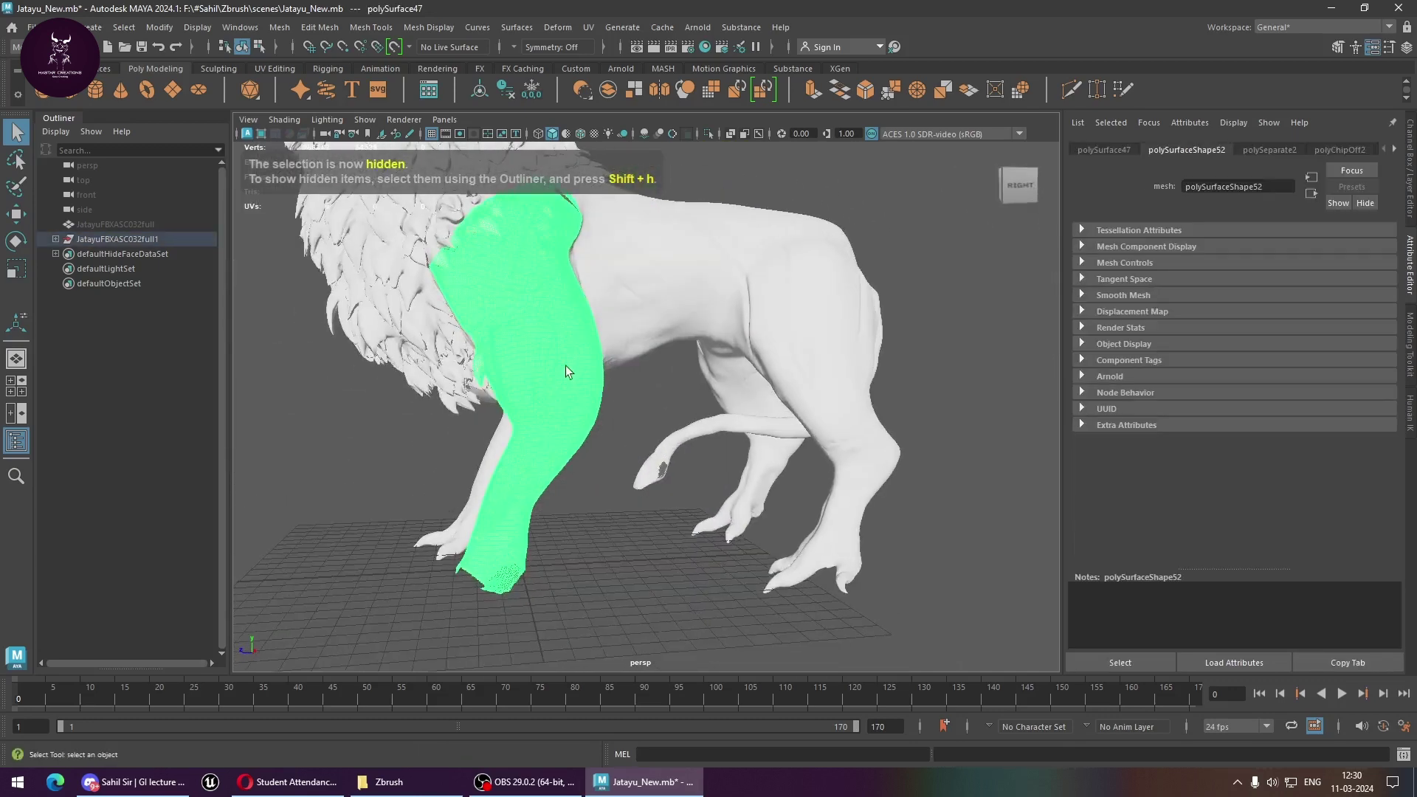
{"action": "right_click_drag", "start_coordinate": [567, 345], "coordinate": [585, 622], "text": "shift"}
{"action": "key", "text": "ctrl+s"}
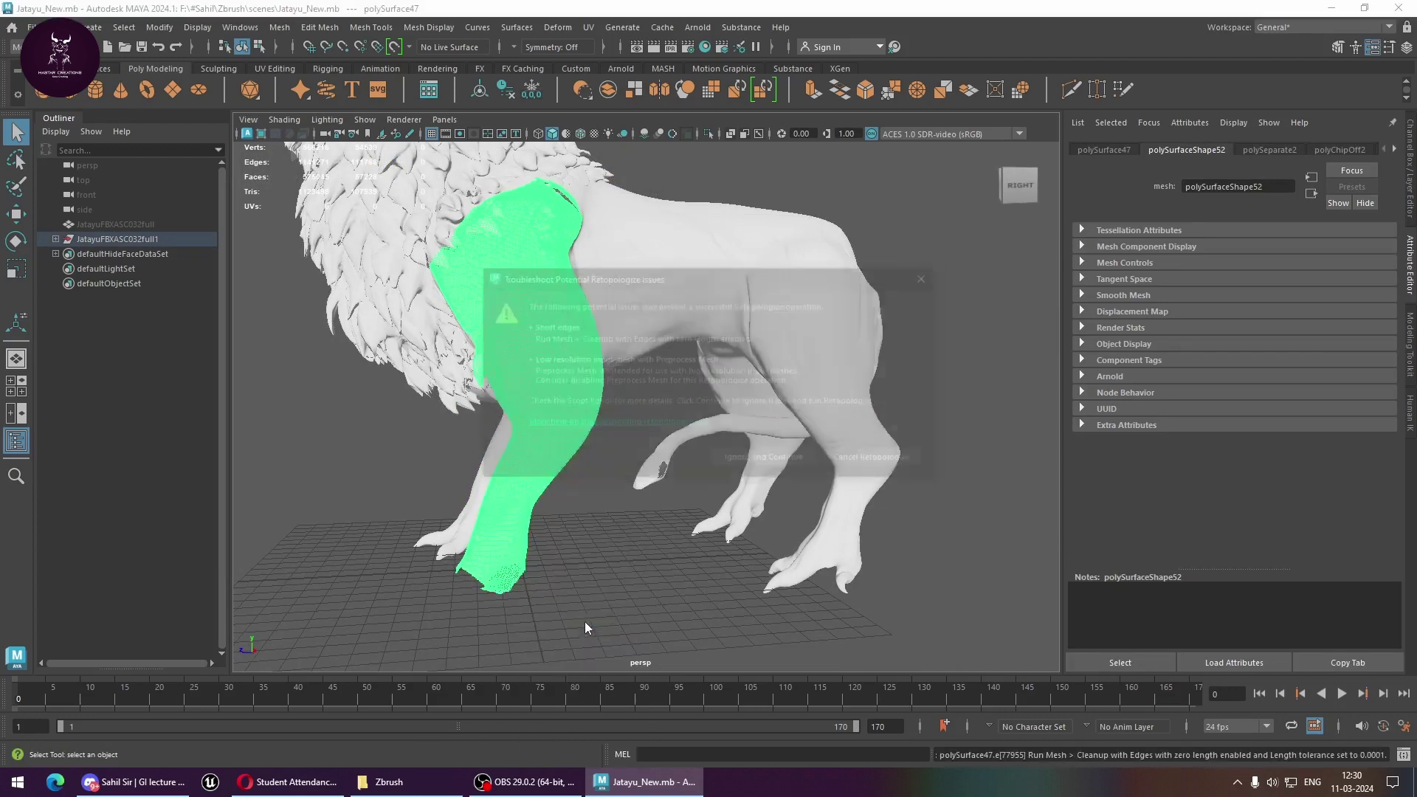
{"action": "left_click", "coordinate": [760, 458]}
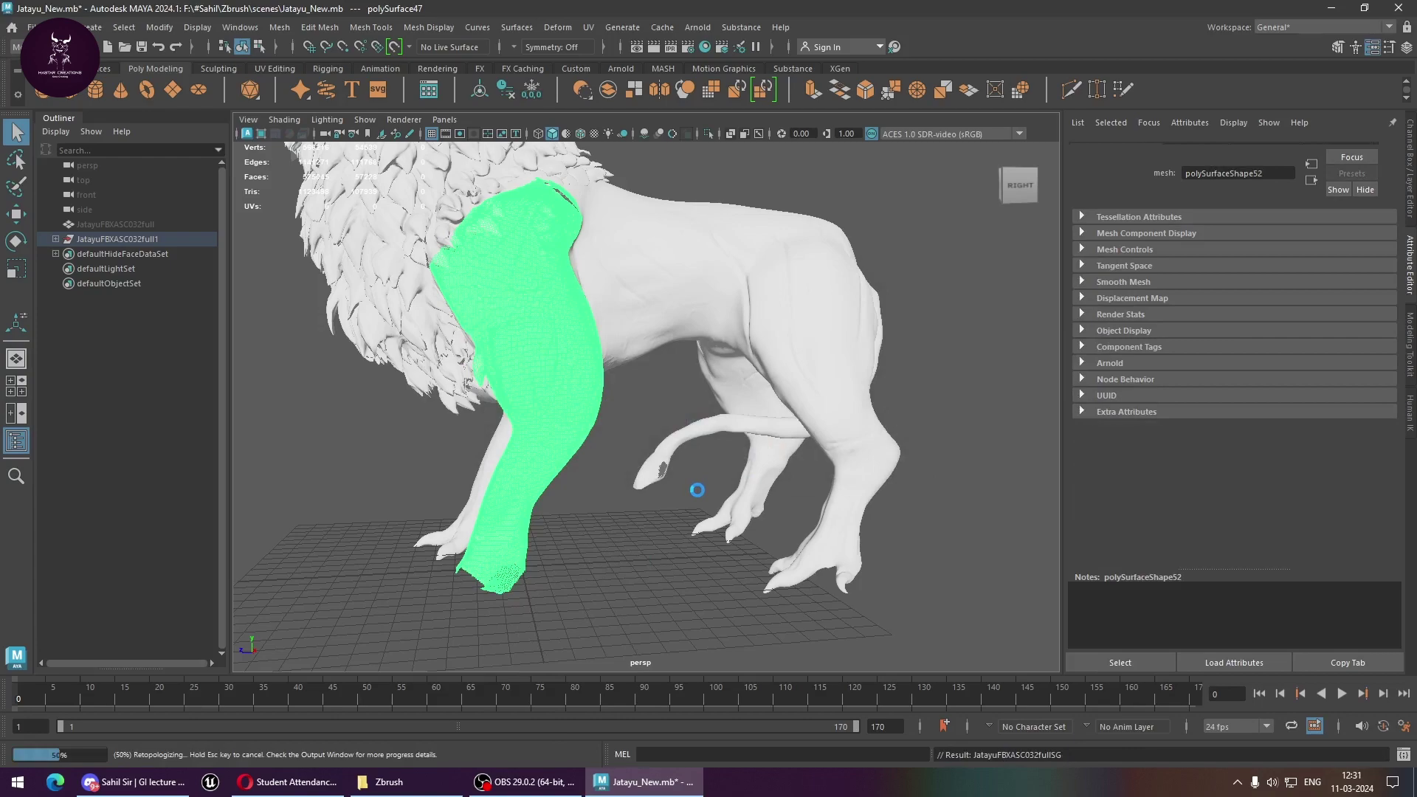
{"action": "scroll", "coordinate": [790, 485], "scroll_direction": "up", "scroll_amount": 10}
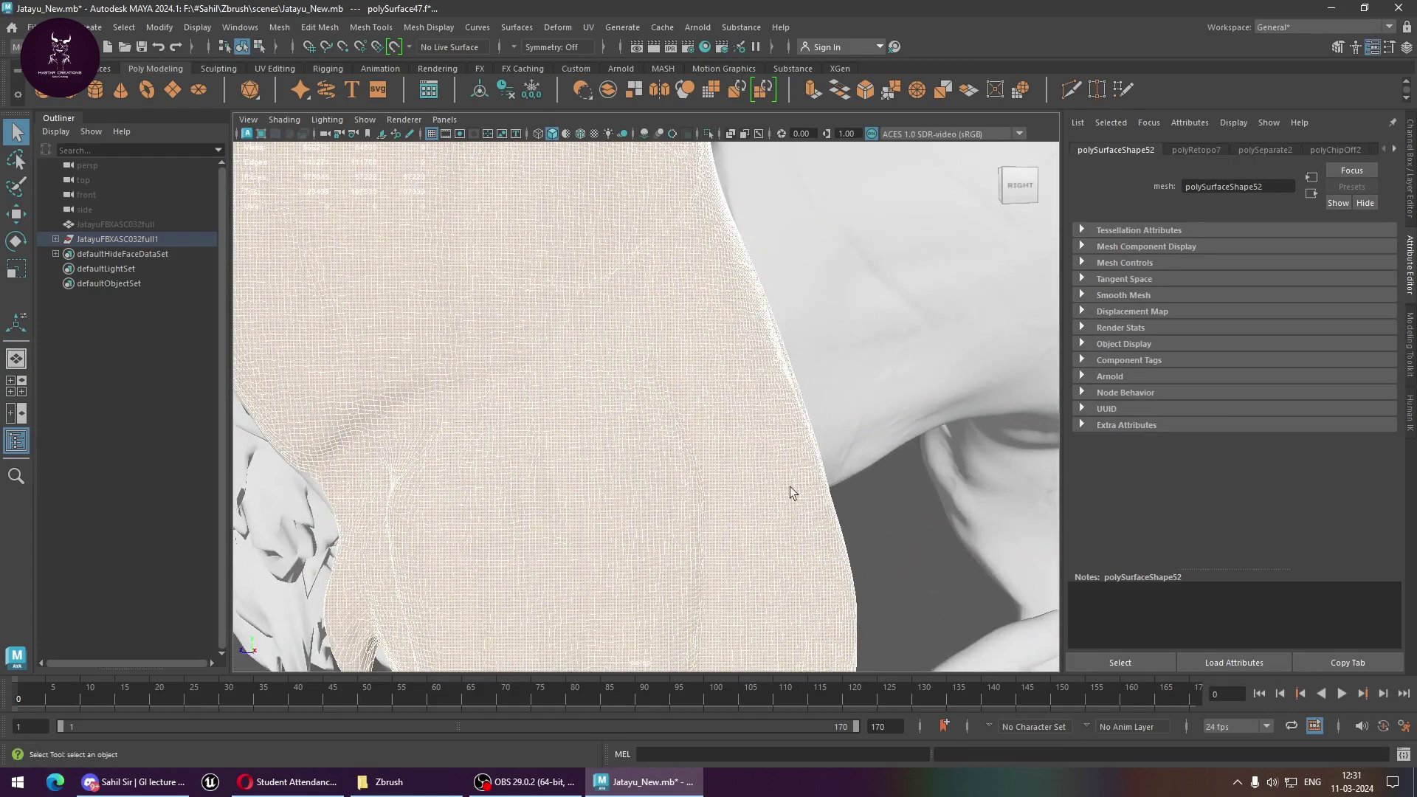
{"action": "mouse_move", "coordinate": [789, 486]}
{"action": "left_mouse_down", "text": "alt"}
{"action": "mouse_move", "coordinate": [759, 532]}
{"action": "mouse_move", "coordinate": [623, 468]}
{"action": "mouse_move", "coordinate": [757, 522]}
{"action": "left_mouse_up", "text": "alt"}
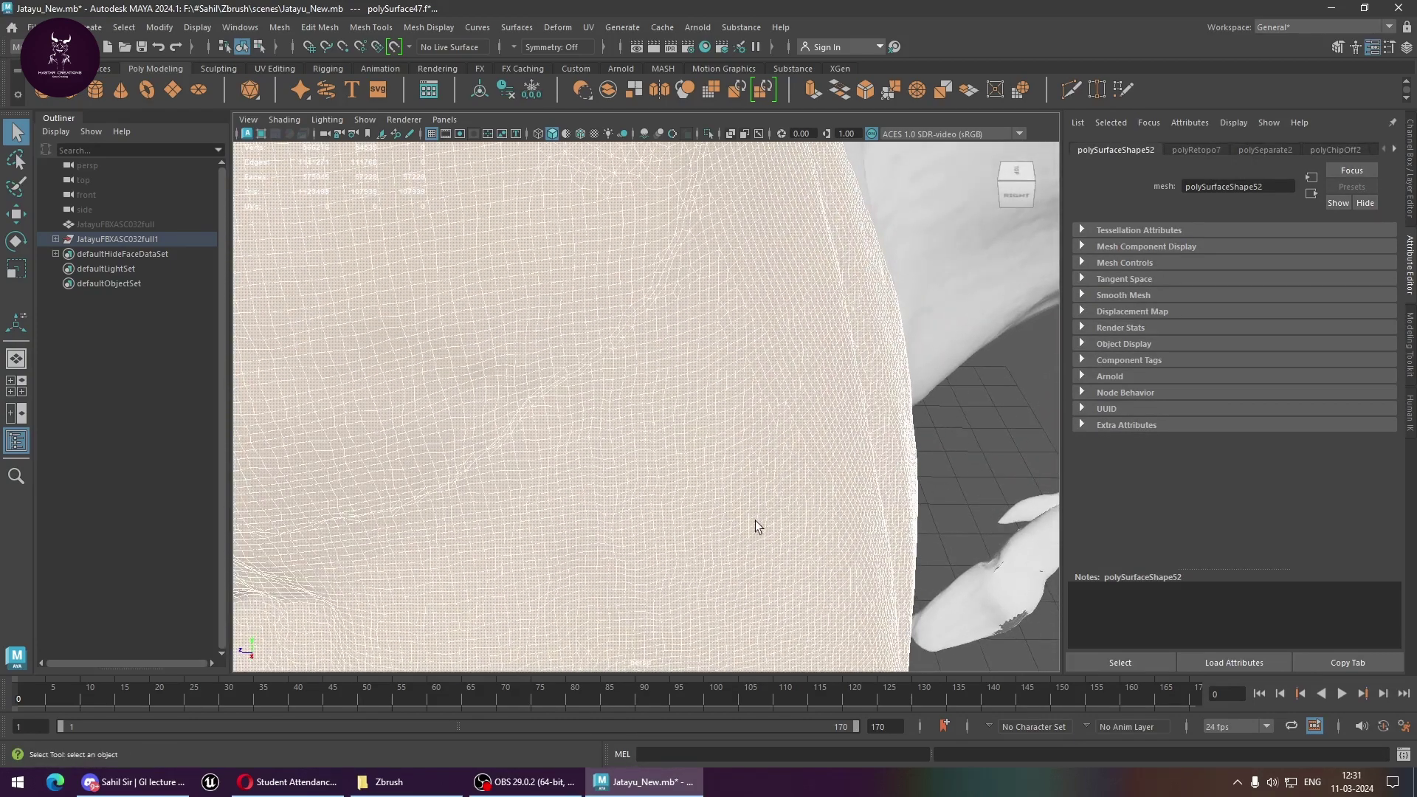
{"action": "key", "text": "ctrl+z"}
{"action": "key", "text": "ctrl+z"}
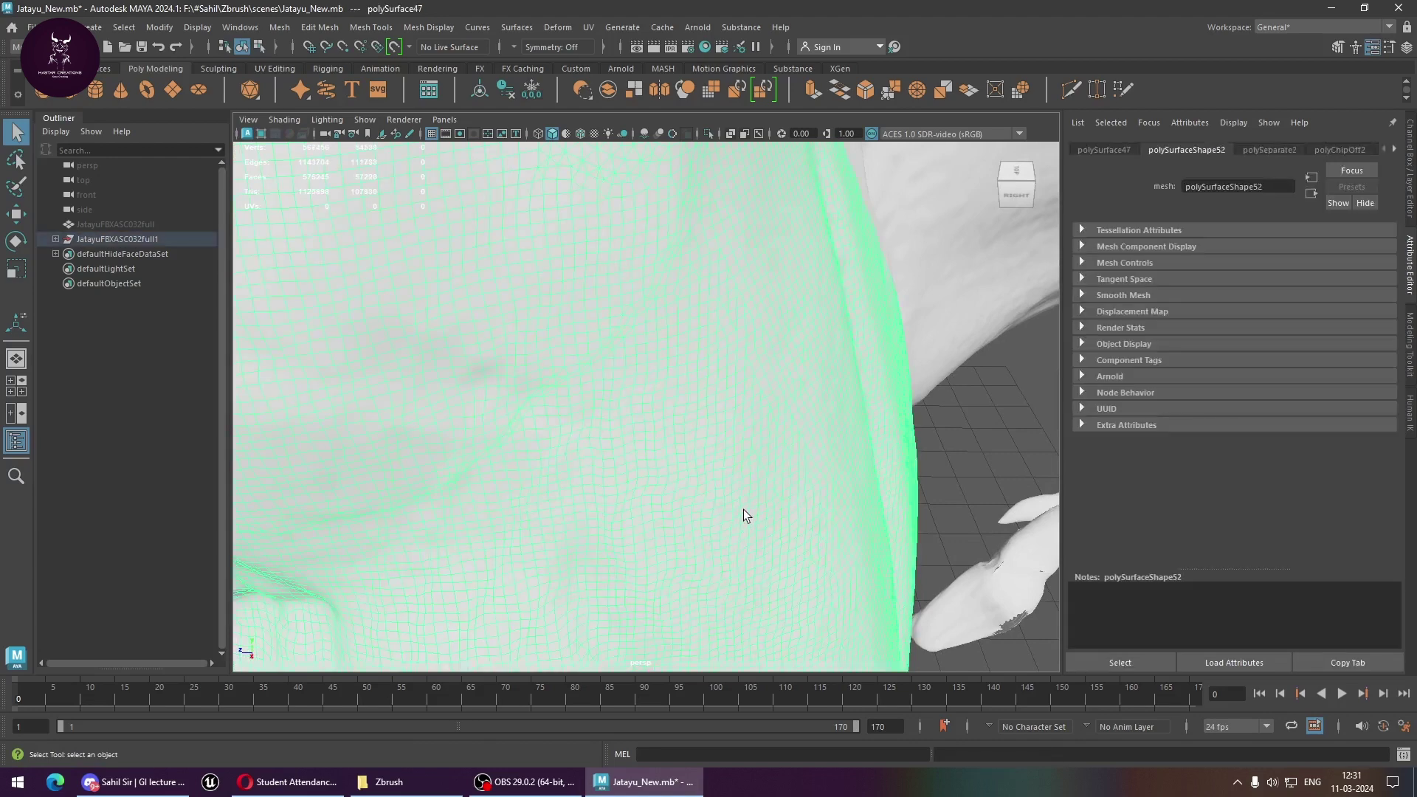
Hide the lower foot piece and select the front leg piece
{"action": "mouse_move", "coordinate": [808, 525]}
{"action": "right_mouse_down", "text": "alt"}
{"action": "mouse_move", "coordinate": [632, 503]}
{"action": "mouse_move", "coordinate": [644, 266]}
{"action": "right_mouse_up", "text": "alt"}
{"action": "key", "text": "ctrl+z"}
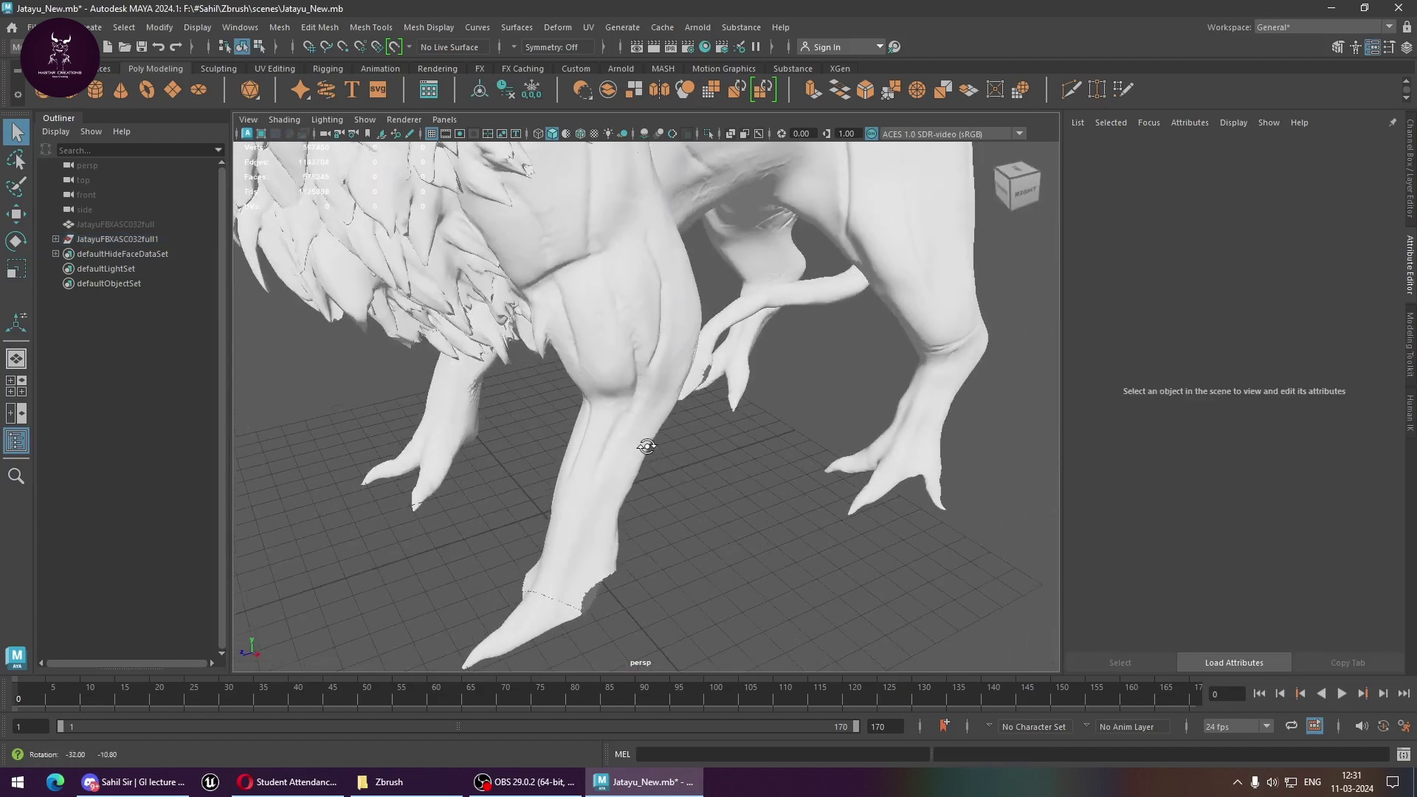
{"action": "left_click_drag", "start_coordinate": [645, 265], "coordinate": [538, 630], "text": "alt"}
{"action": "left_click", "coordinate": [539, 630]}
{"action": "key", "text": "ctrl+h"}
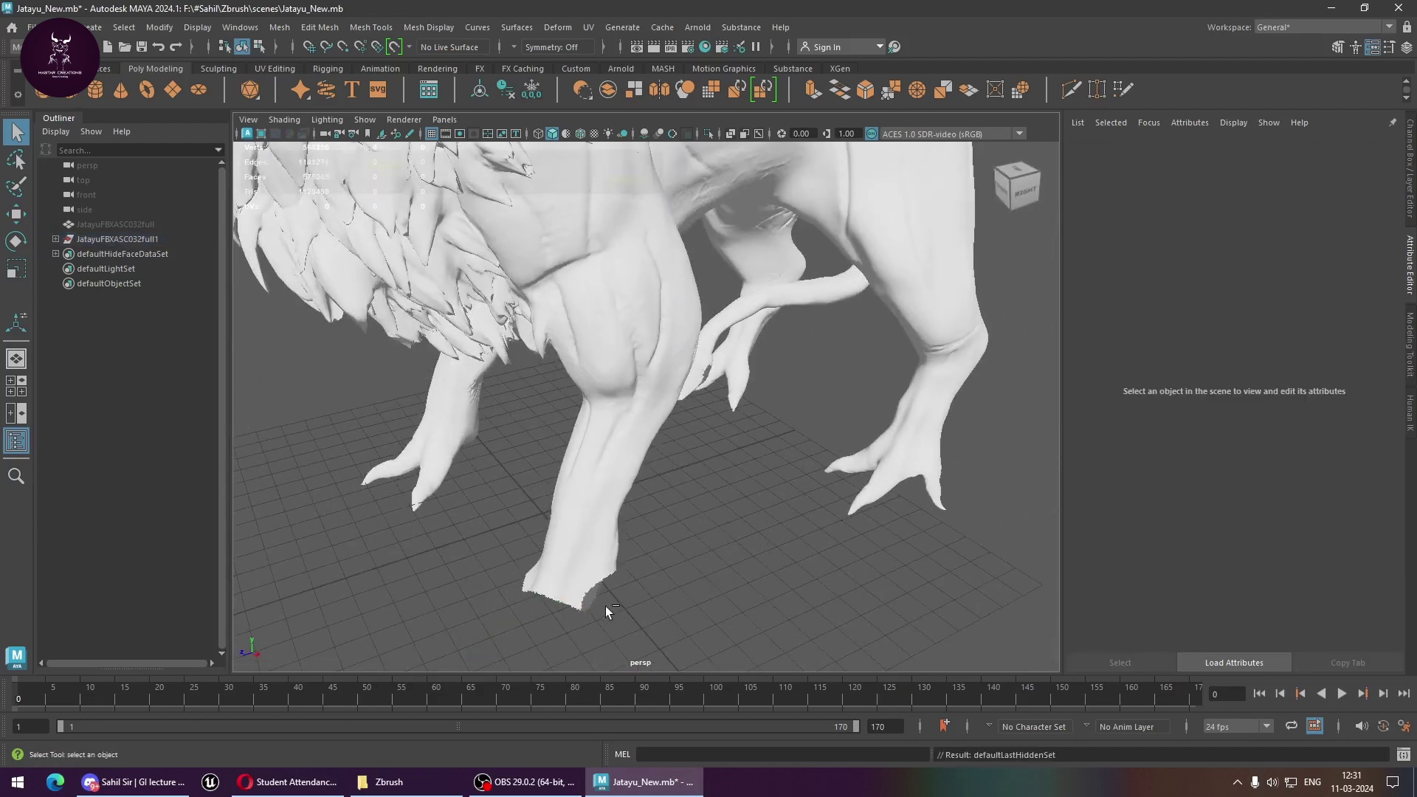
{"action": "left_click", "coordinate": [574, 499]}
Frame the front leg and retopologize it: 500 target faces, tolerance 5, hard edges preserved
{"action": "key", "text": "f"}
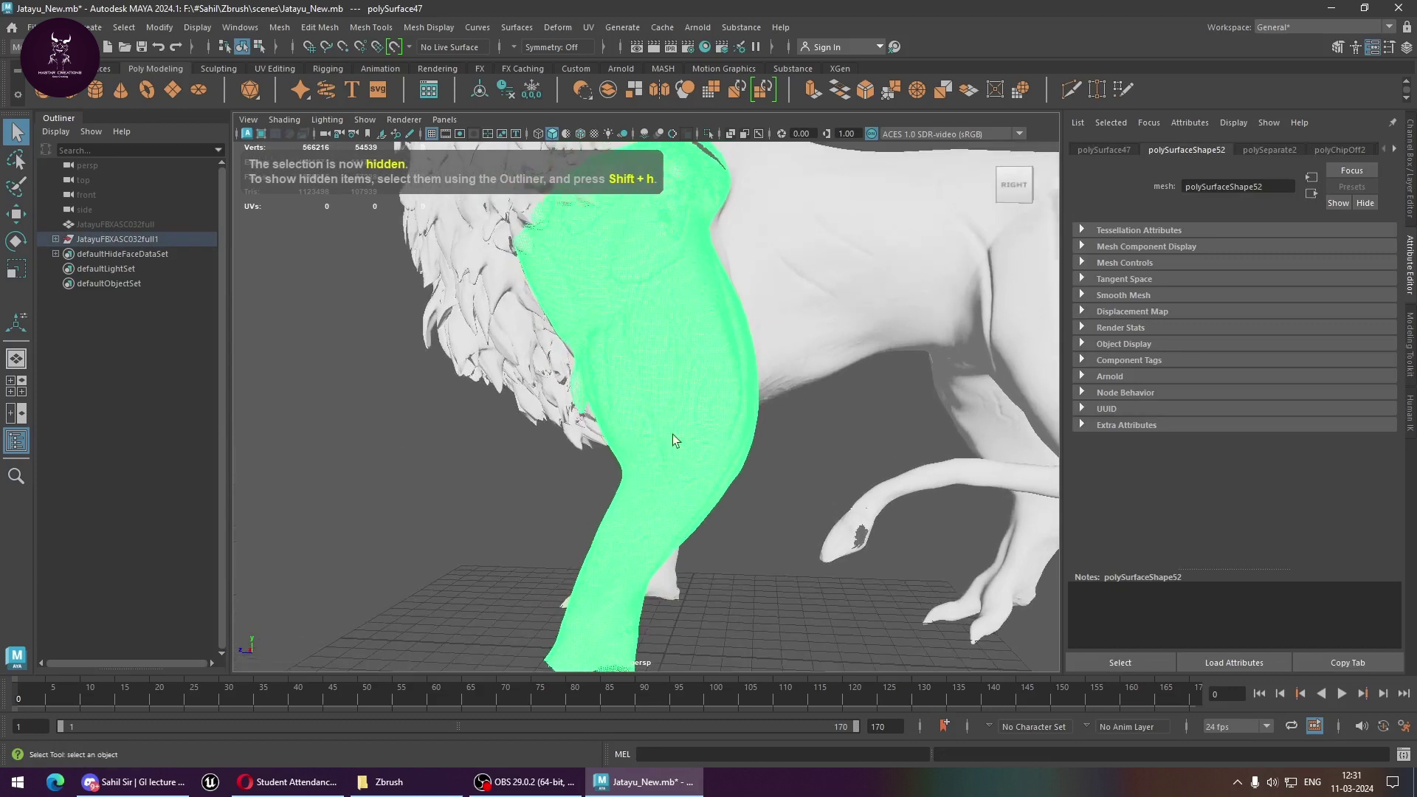
{"action": "mouse_move", "coordinate": [669, 345]}
{"action": "right_mouse_down", "text": "shift"}
{"action": "mouse_move", "coordinate": [670, 652]}
{"action": "mouse_move", "coordinate": [742, 620]}
{"action": "right_mouse_up", "text": "shift"}
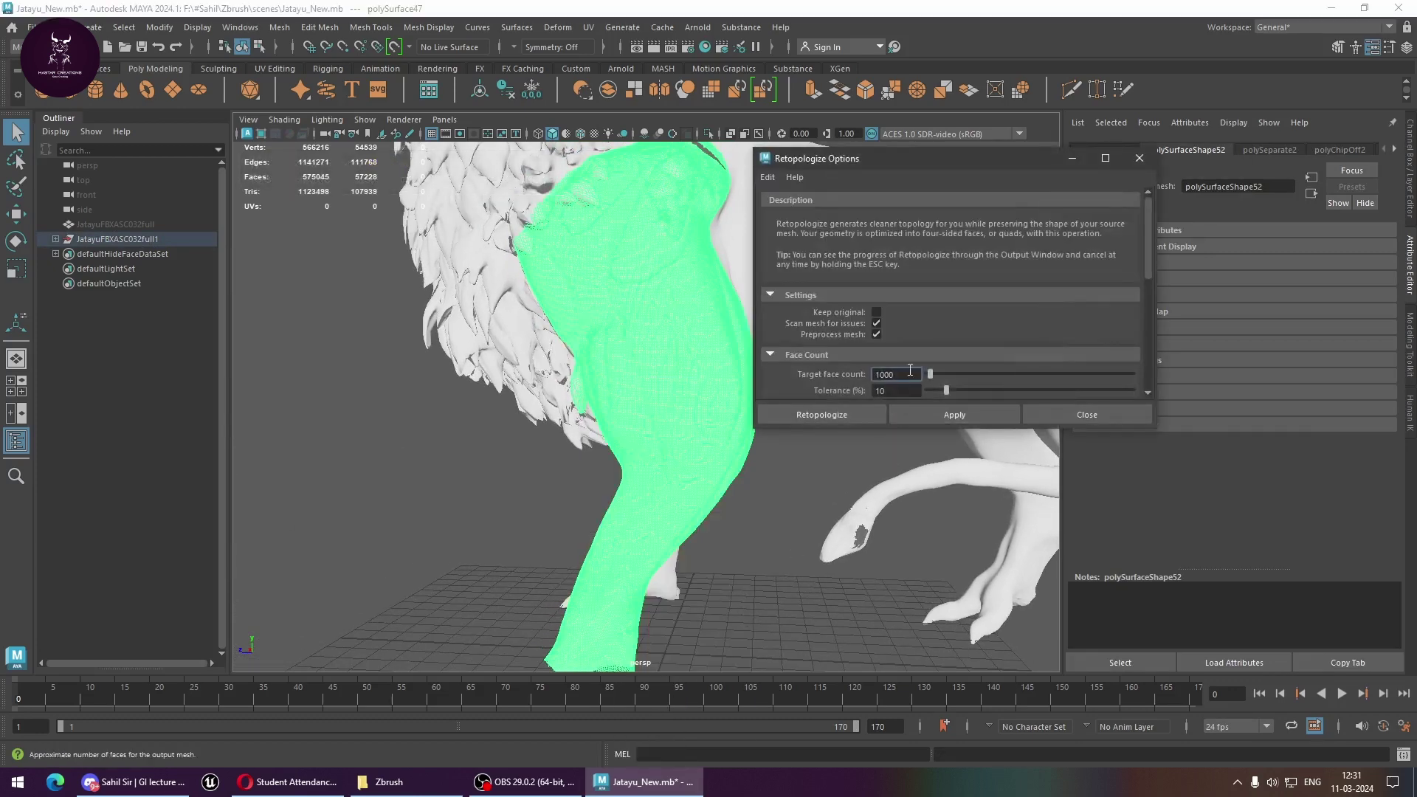
{"action": "double_click", "coordinate": [893, 374]}
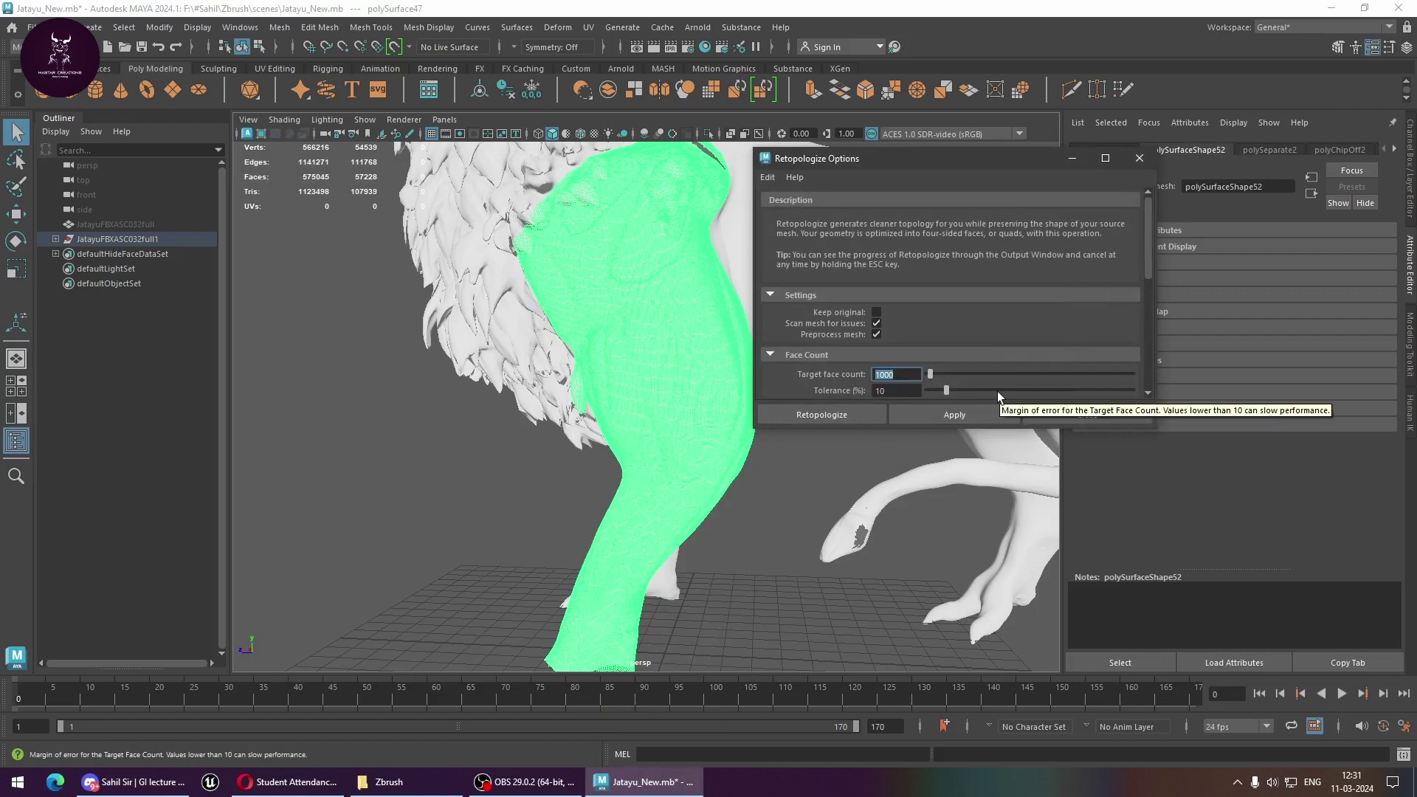
{"action": "type", "text": "500"}
{"action": "scroll", "coordinate": [996, 361], "scroll_direction": "down", "scroll_amount": 3}
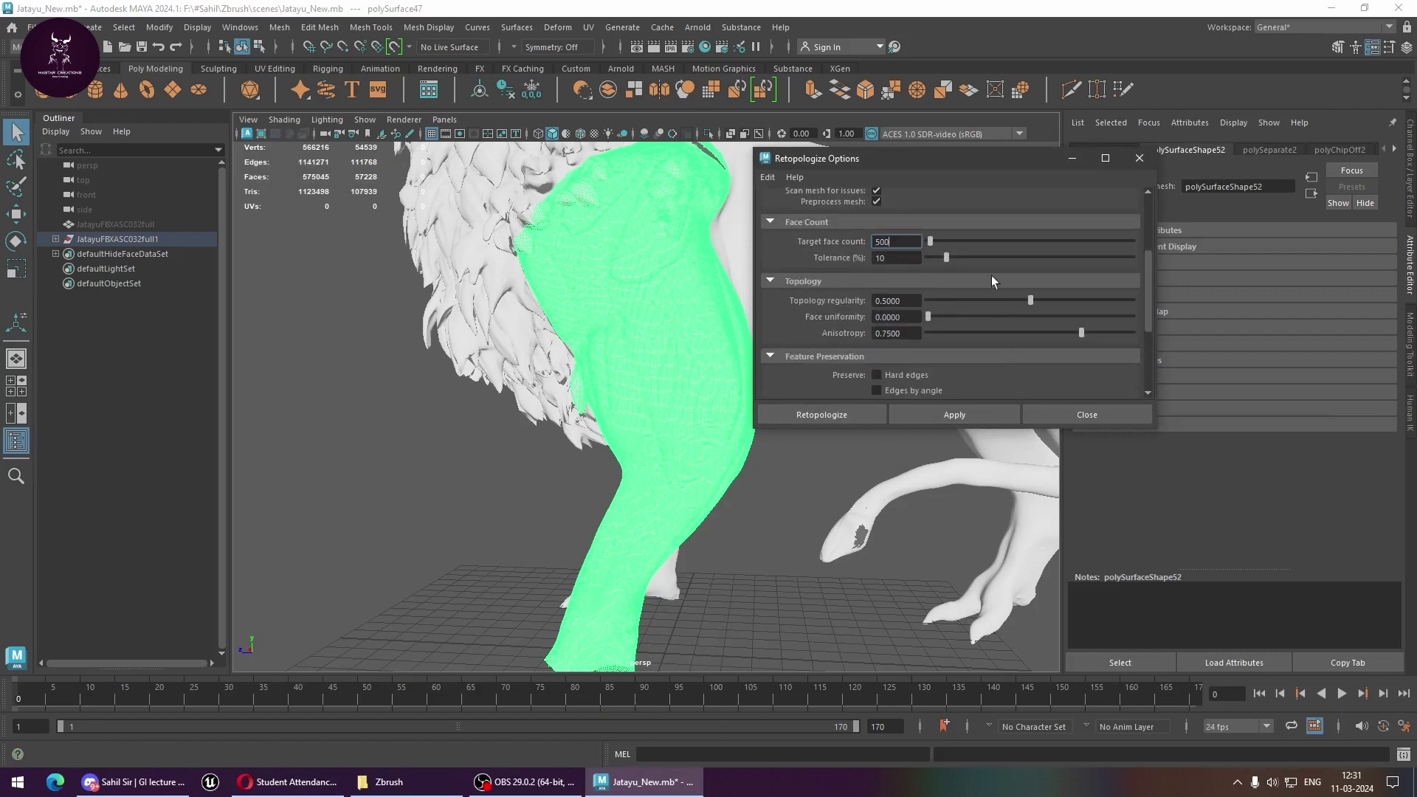
{"action": "left_click_drag", "start_coordinate": [945, 258], "coordinate": [935, 259]}
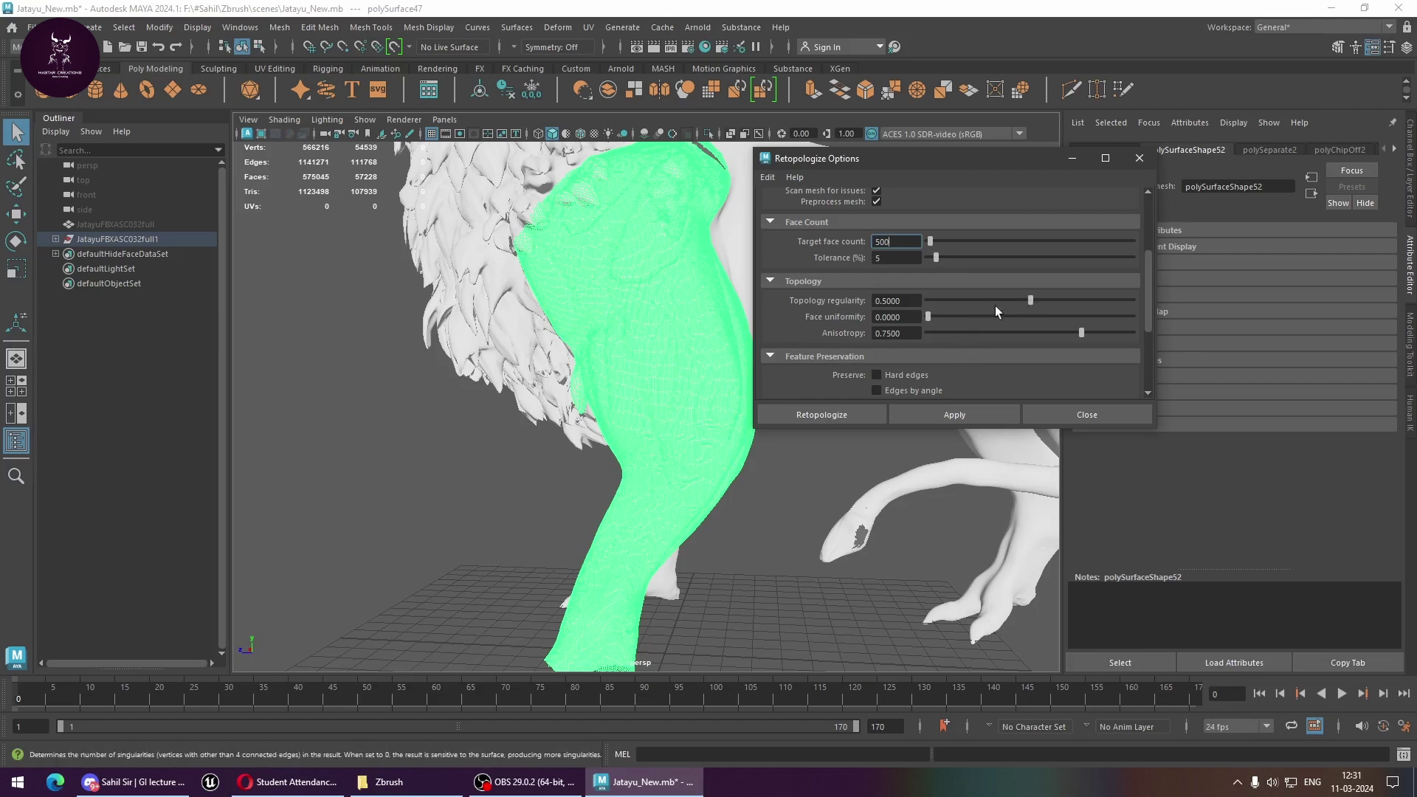
{"action": "scroll", "coordinate": [994, 305], "scroll_direction": "down", "scroll_amount": 2}
{"action": "left_click", "coordinate": [913, 332]}
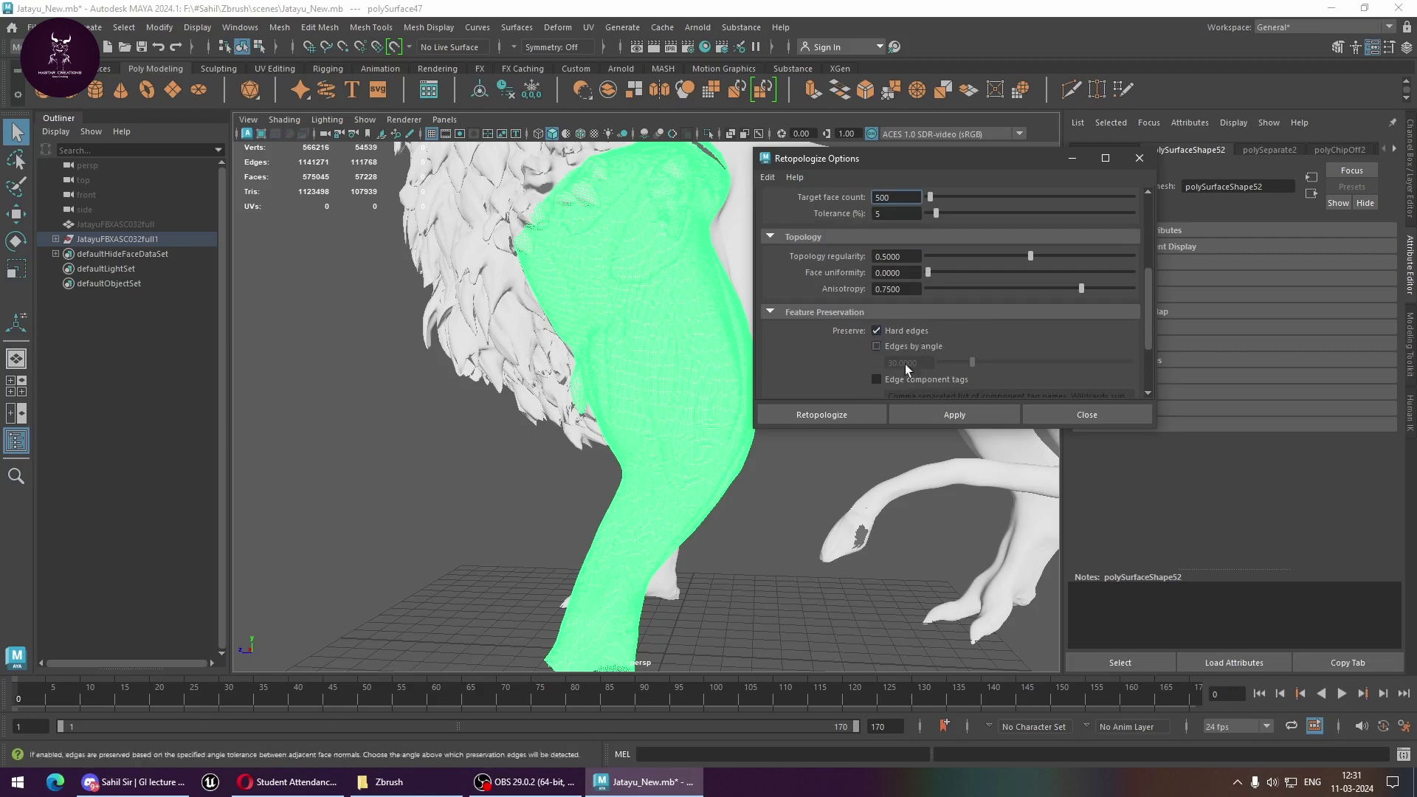
{"action": "left_click", "coordinate": [833, 415]}
{"action": "left_click", "coordinate": [792, 467]}
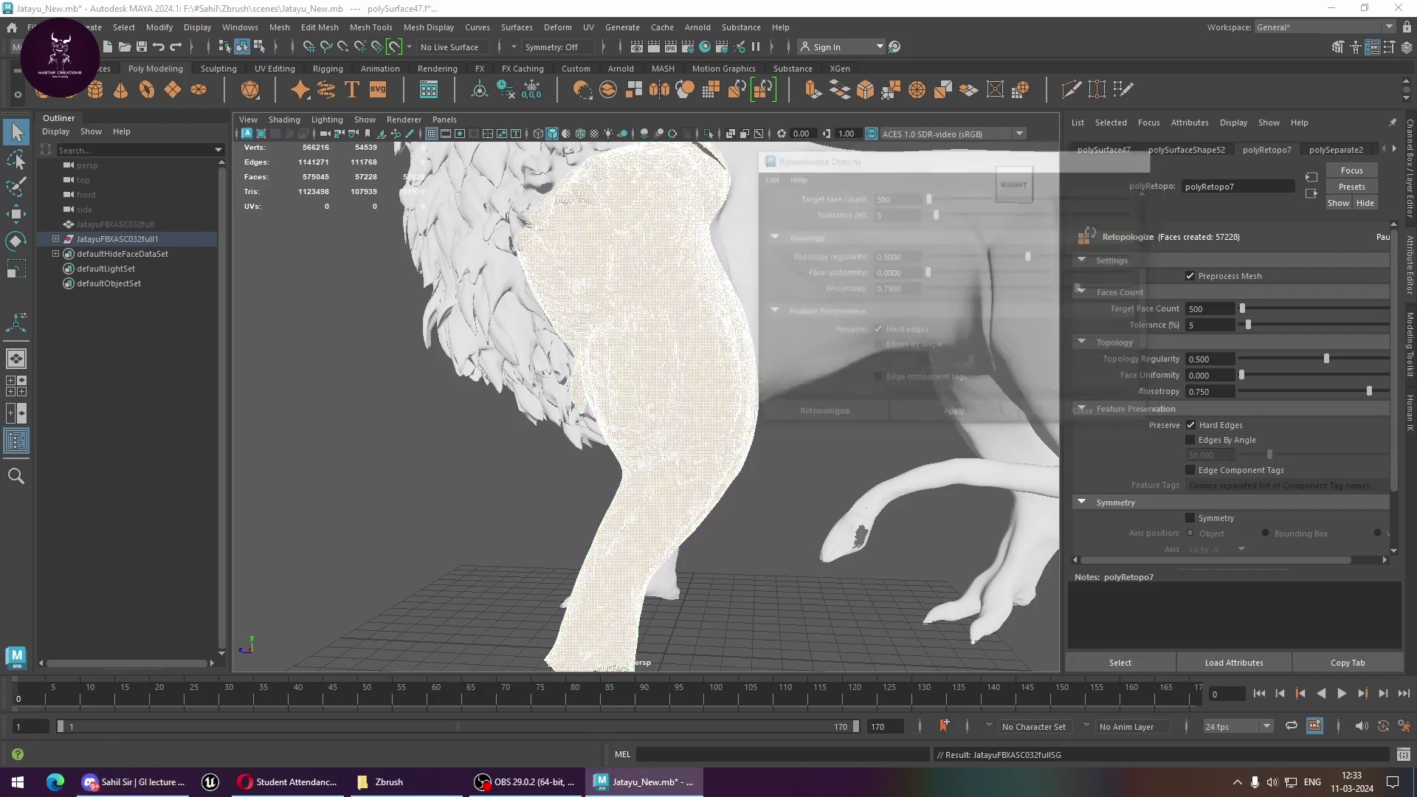
Select the retopologized front leg, inspect its quads, and raise polyRetopo7 Tolerance to 16
{"action": "left_click", "coordinate": [897, 434]}
{"action": "left_click", "coordinate": [724, 410]}
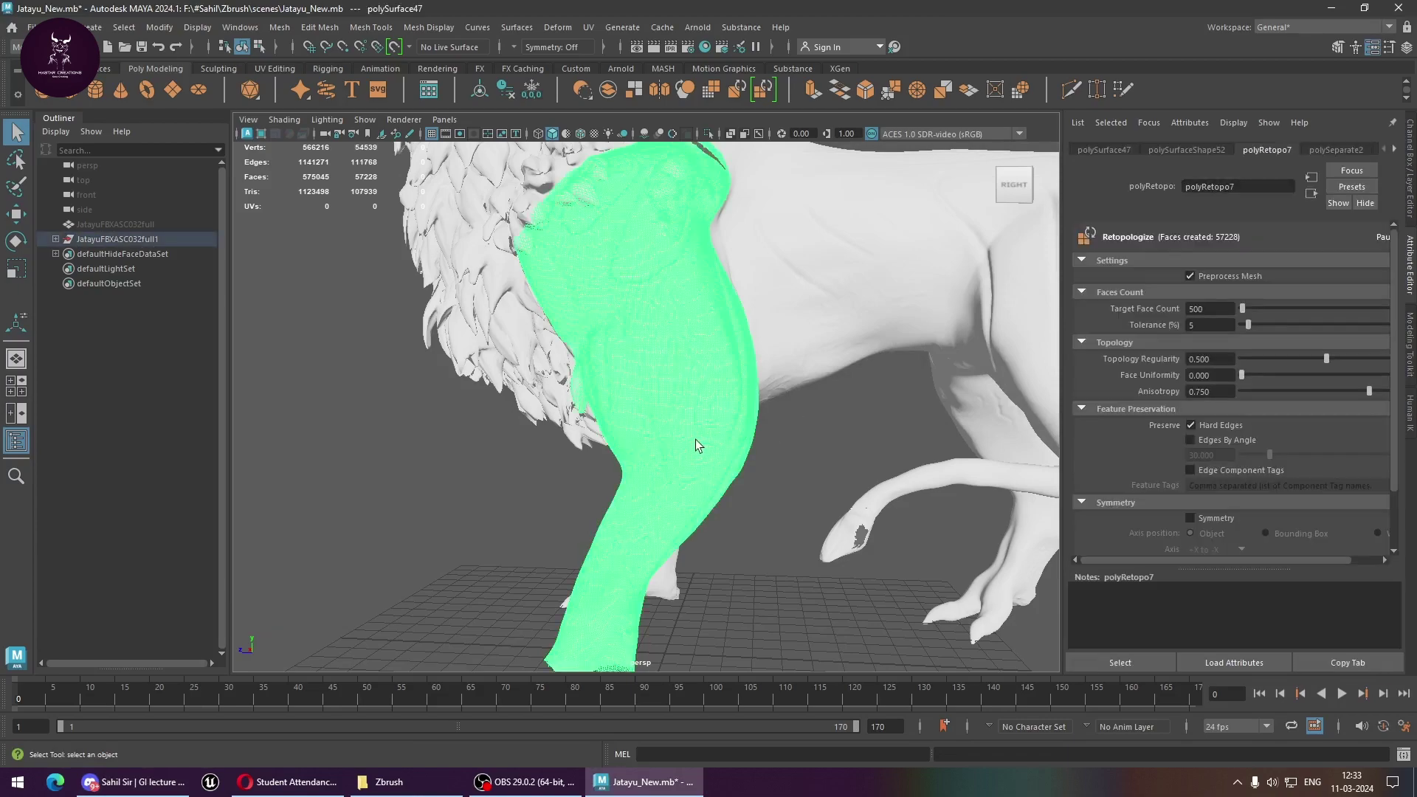
{"action": "scroll", "coordinate": [754, 419], "scroll_direction": "up", "scroll_amount": 2}
{"action": "left_click_drag", "start_coordinate": [754, 419], "coordinate": [801, 490], "text": "alt"}
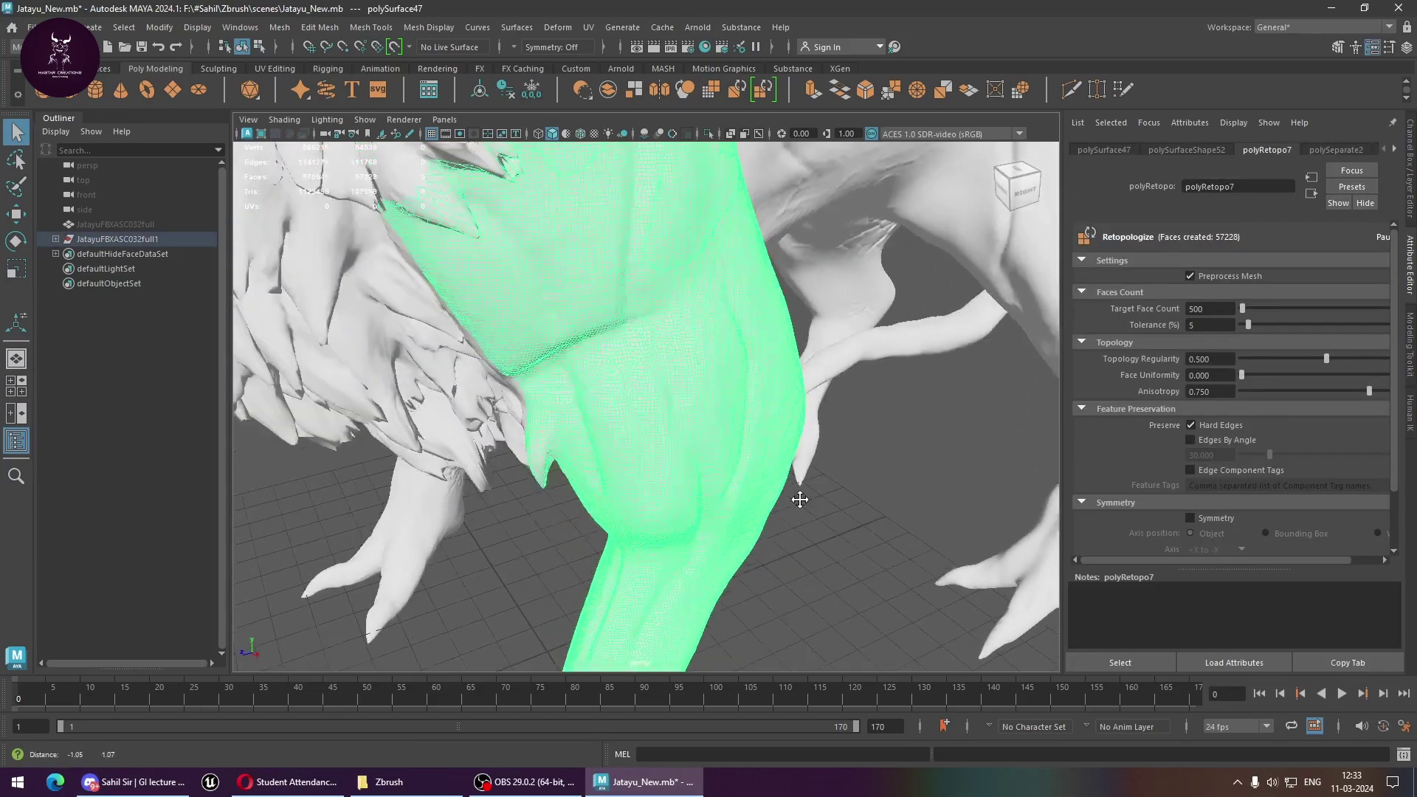
{"action": "scroll", "coordinate": [702, 426], "scroll_direction": "up", "scroll_amount": 4}
{"action": "scroll", "coordinate": [702, 425], "scroll_direction": "up", "scroll_amount": 3}
{"action": "scroll", "coordinate": [893, 462], "scroll_direction": "down", "scroll_amount": 1}
{"action": "scroll", "coordinate": [876, 465], "scroll_direction": "down", "scroll_amount": 2}
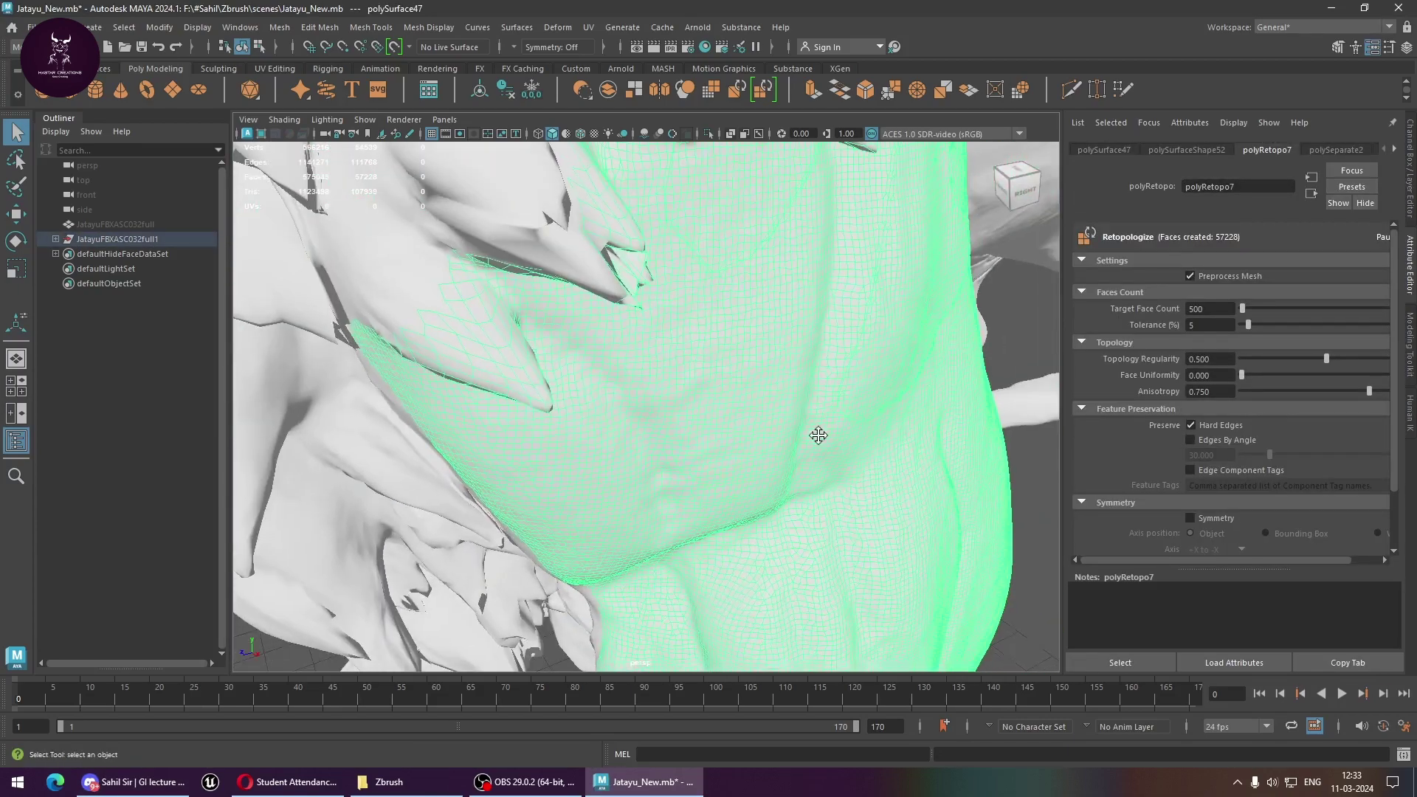
{"action": "scroll", "coordinate": [816, 433], "scroll_direction": "down", "scroll_amount": 1}
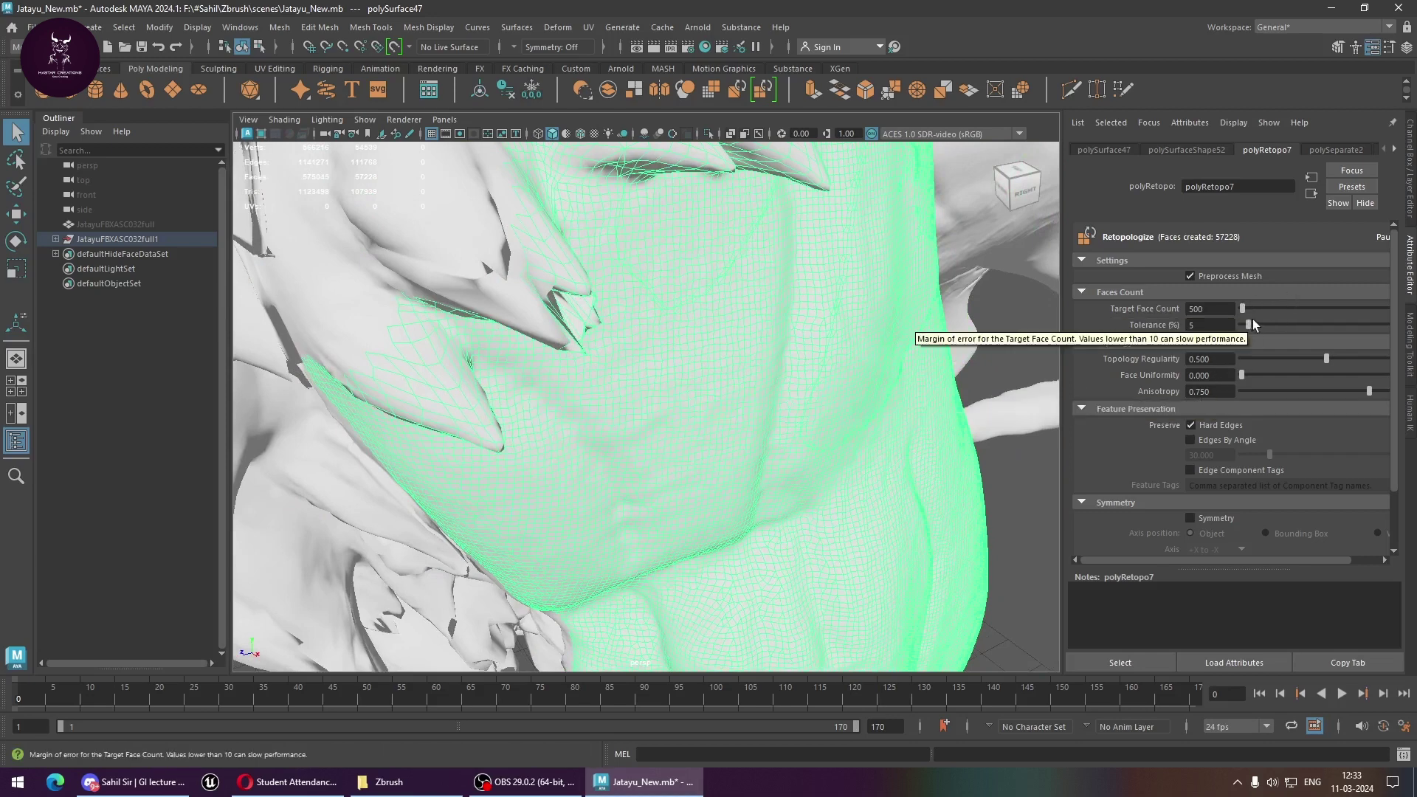
{"action": "left_click_drag", "start_coordinate": [1247, 325], "coordinate": [1266, 325]}
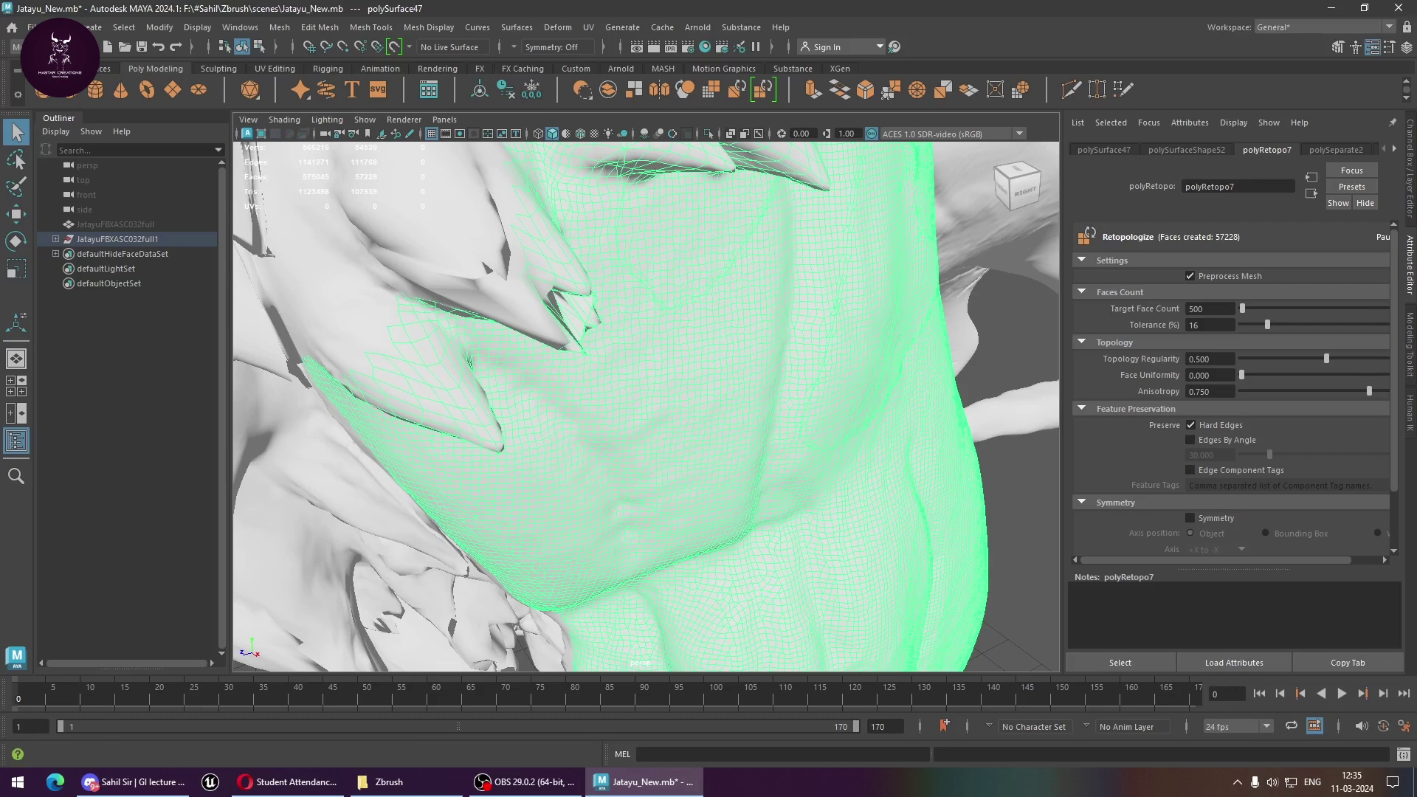
Reselect the retopologized leg and turn off Hard Edges in polyRetopo7
{"action": "left_click", "coordinate": [999, 342]}
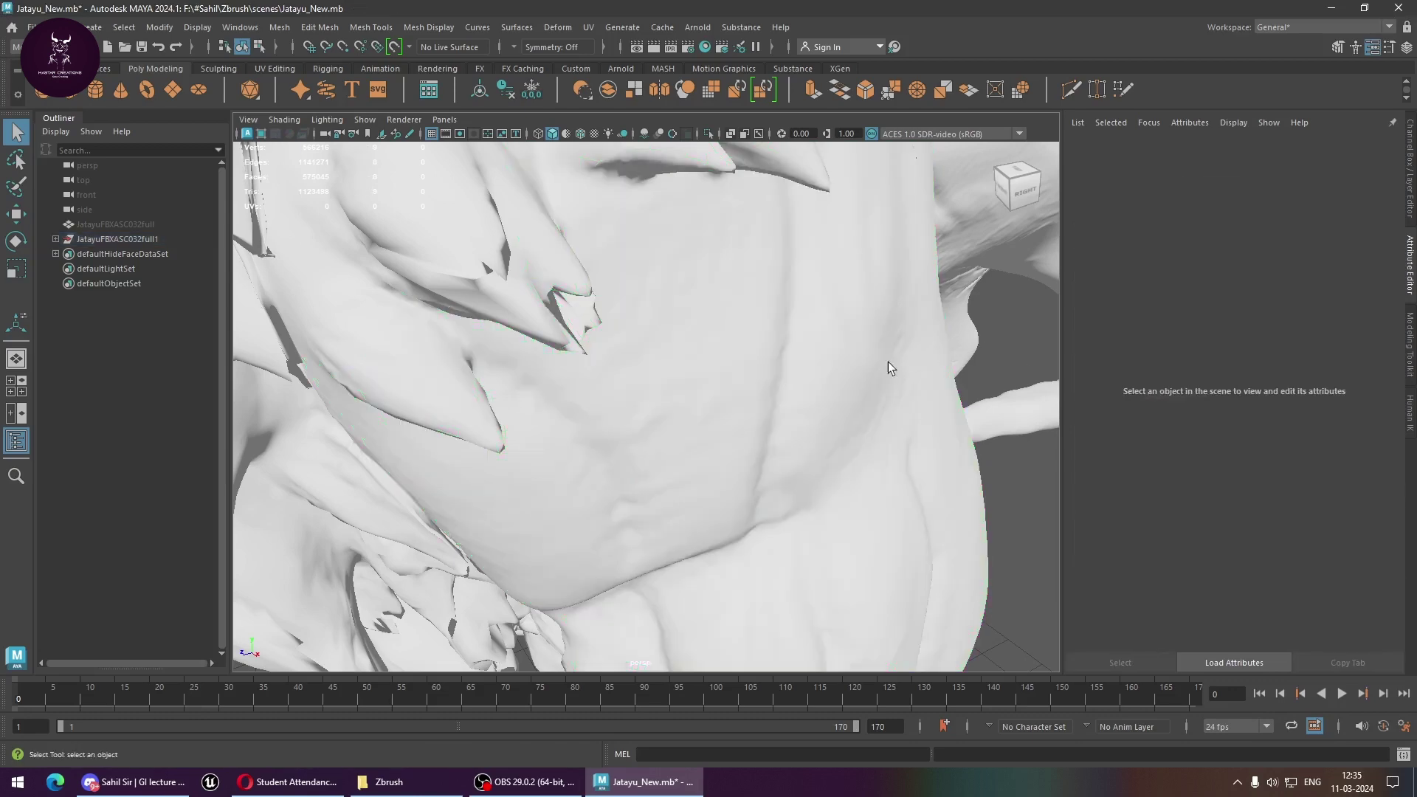
{"action": "left_click", "coordinate": [887, 367]}
{"action": "left_click", "coordinate": [1218, 425]}
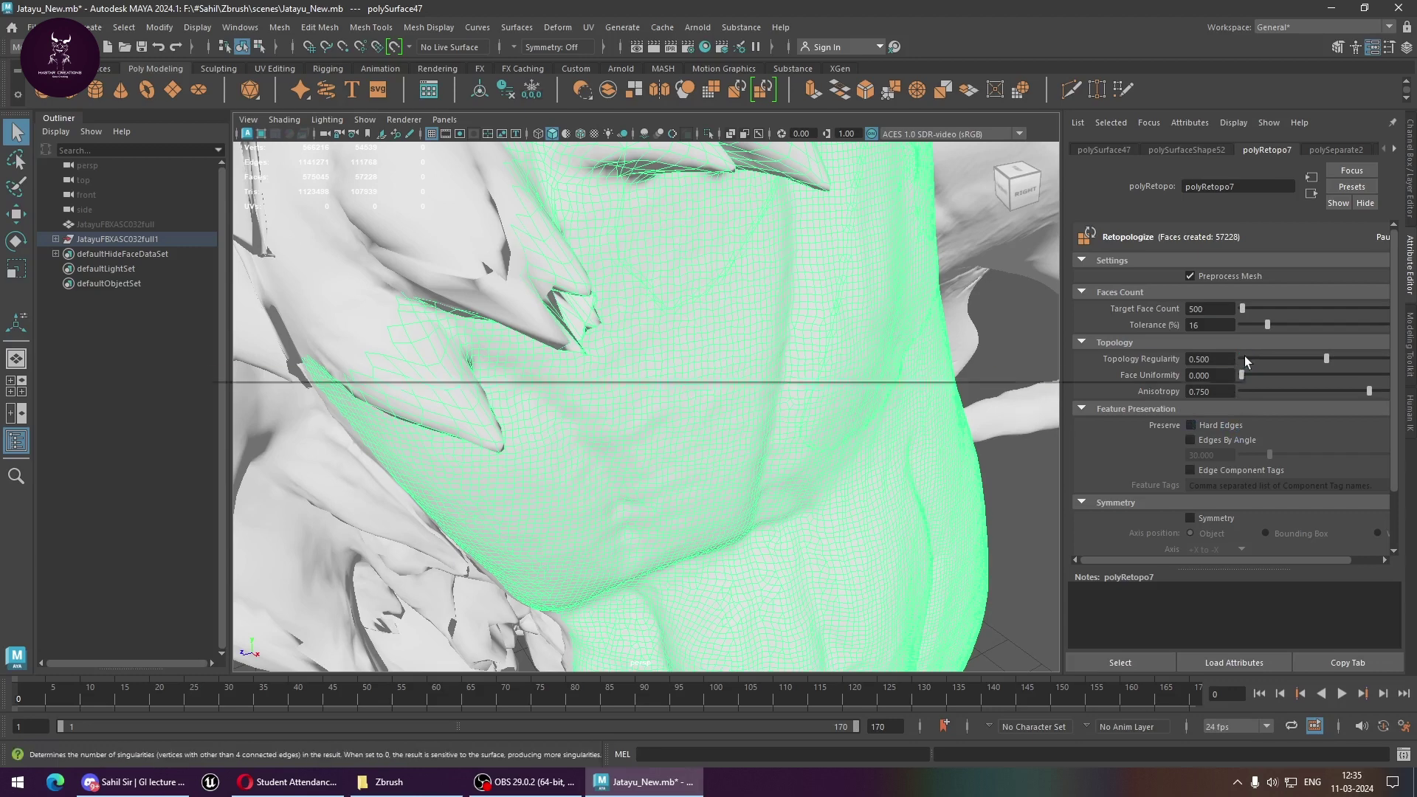
Orbit to another angle of the creature and select the shoulder body piece
{"action": "left_click", "coordinate": [1033, 339]}
{"action": "left_click", "coordinate": [869, 360]}
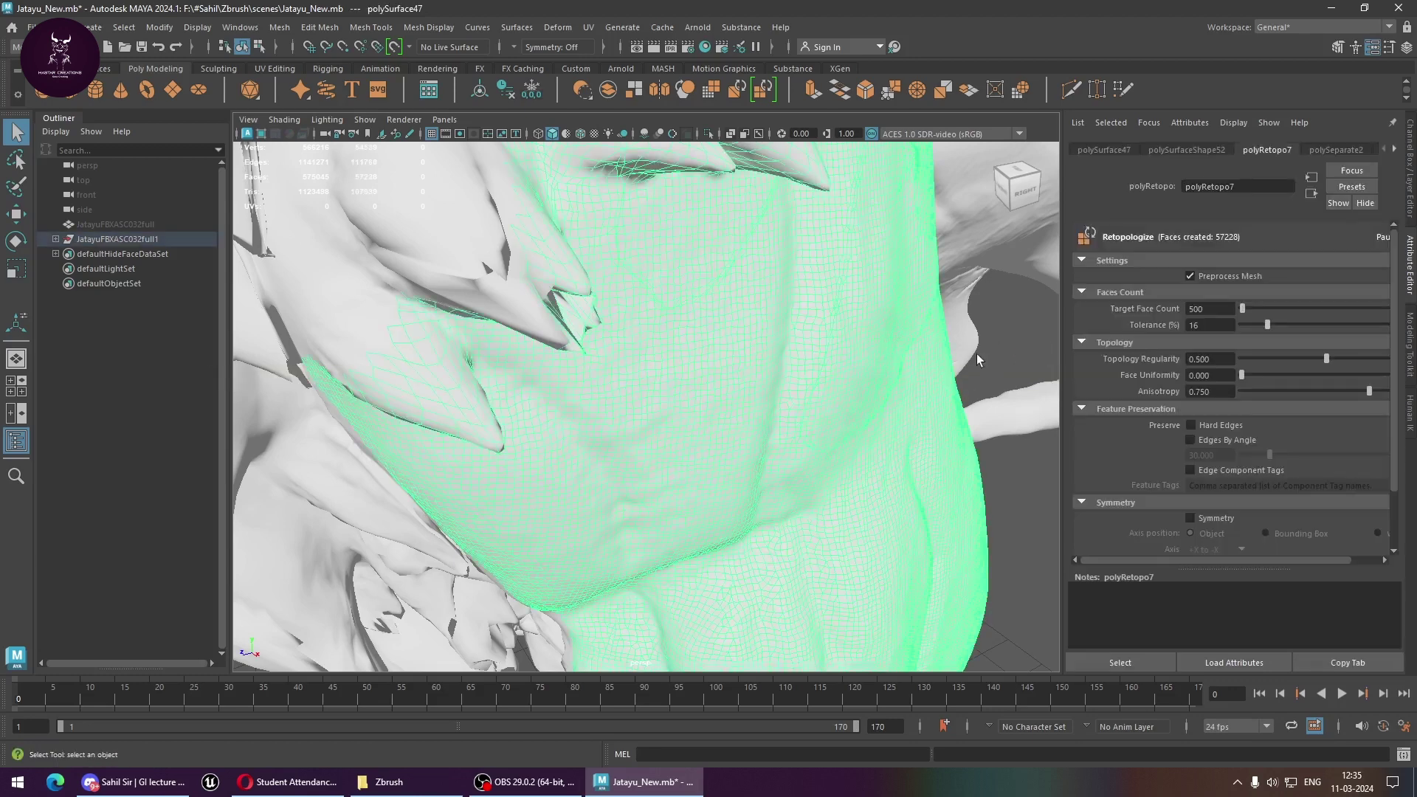
{"action": "scroll", "coordinate": [728, 329], "scroll_direction": "down", "scroll_amount": 3}
{"action": "scroll", "coordinate": [590, 346], "scroll_direction": "down", "scroll_amount": 3}
{"action": "scroll", "coordinate": [598, 362], "scroll_direction": "down", "scroll_amount": 3}
{"action": "mouse_move", "coordinate": [693, 391]}
{"action": "left_mouse_down", "text": "alt"}
{"action": "mouse_move", "coordinate": [671, 438]}
{"action": "mouse_move", "coordinate": [727, 396]}
{"action": "mouse_move", "coordinate": [644, 556]}
{"action": "mouse_move", "coordinate": [550, 436]}
{"action": "mouse_move", "coordinate": [804, 393]}
{"action": "left_mouse_up", "text": "alt"}
{"action": "left_click", "coordinate": [644, 446]}
{"action": "scroll", "coordinate": [818, 453], "scroll_direction": "up", "scroll_amount": 3}
{"action": "scroll", "coordinate": [680, 416], "scroll_direction": "up", "scroll_amount": 2}
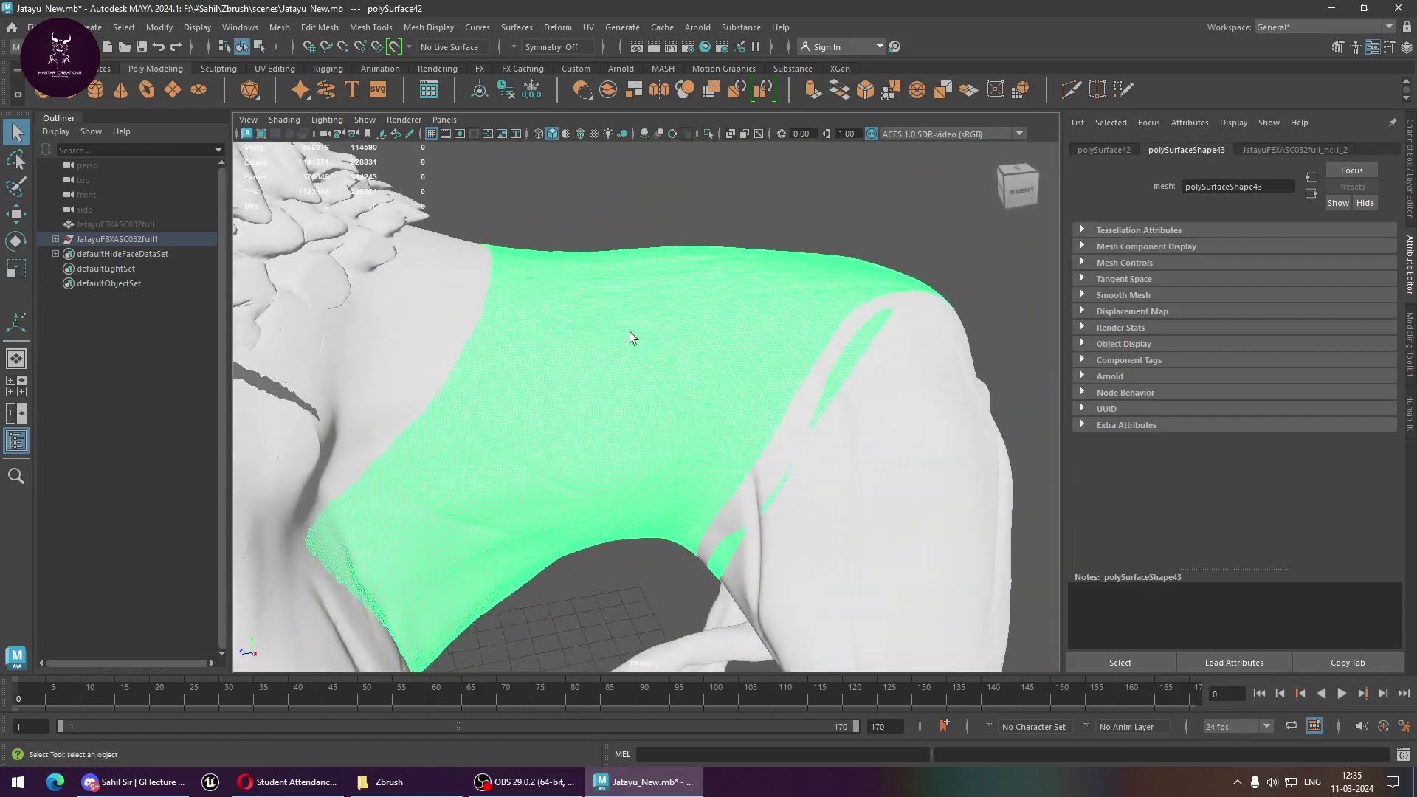
Retopologize the shoulder piece with reset default settings, giving about 1,146 faces
{"action": "mouse_move", "coordinate": [631, 324]}
{"action": "right_mouse_down", "text": "shift"}
{"action": "mouse_move", "coordinate": [692, 604]}
{"action": "mouse_move", "coordinate": [703, 598]}
{"action": "right_mouse_up", "text": "shift"}
{"action": "left_click", "coordinate": [769, 177]}
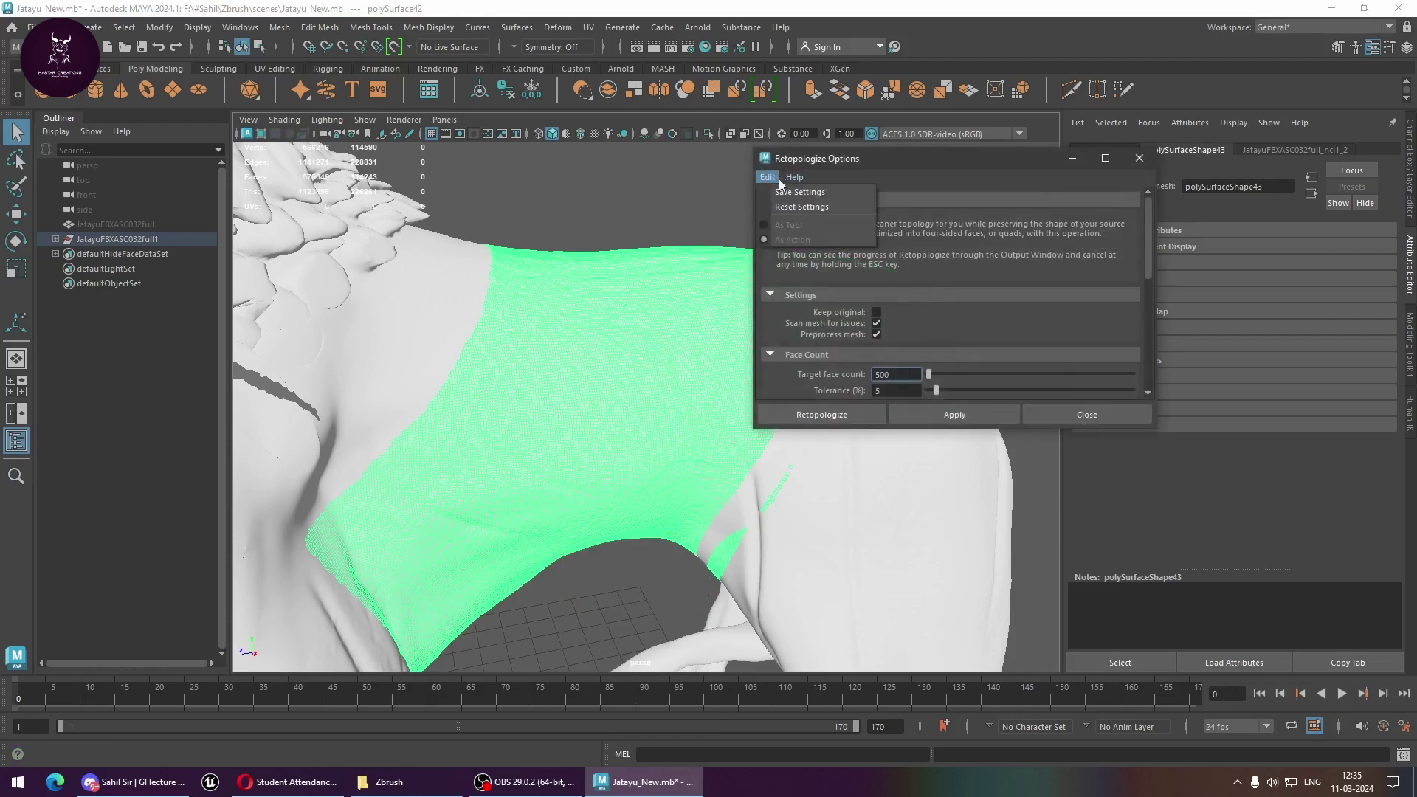
{"action": "left_click", "coordinate": [801, 206]}
{"action": "left_click", "coordinate": [837, 415]}
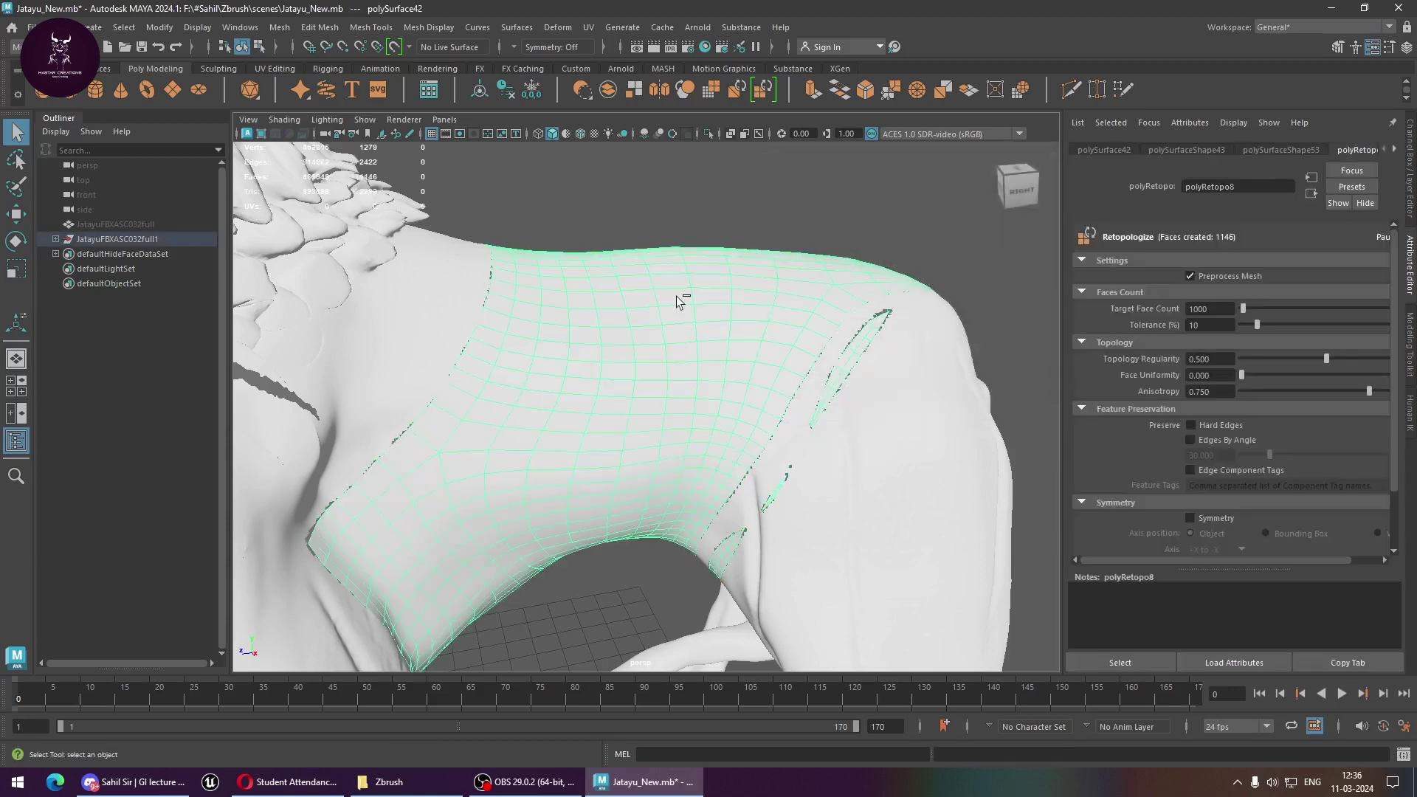
Hide the retopologized shoulder, then select and isolate the feather mesh
{"action": "key", "text": "ctrl+h"}
{"action": "left_click_drag", "start_coordinate": [677, 296], "coordinate": [738, 406], "text": "alt"}
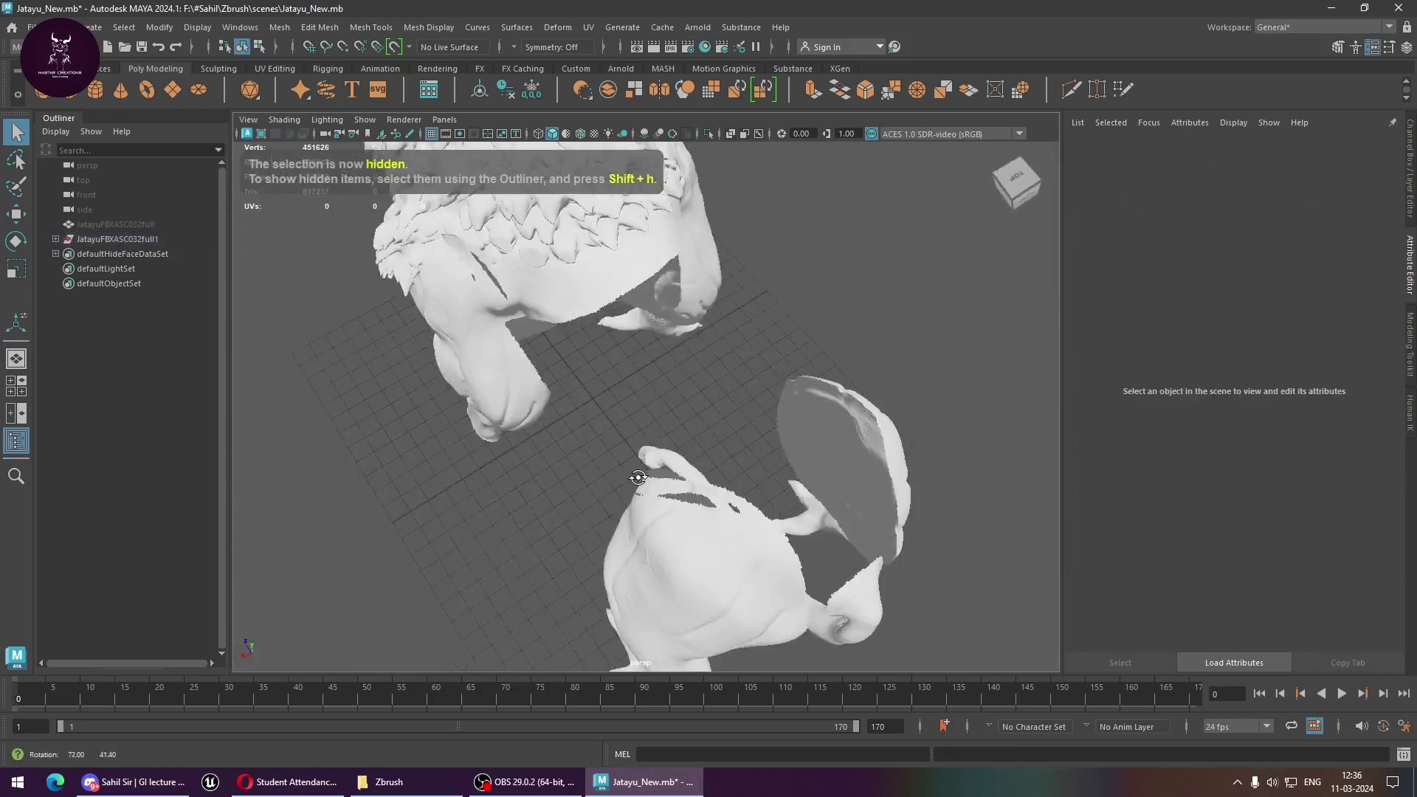
{"action": "left_click", "coordinate": [738, 406]}
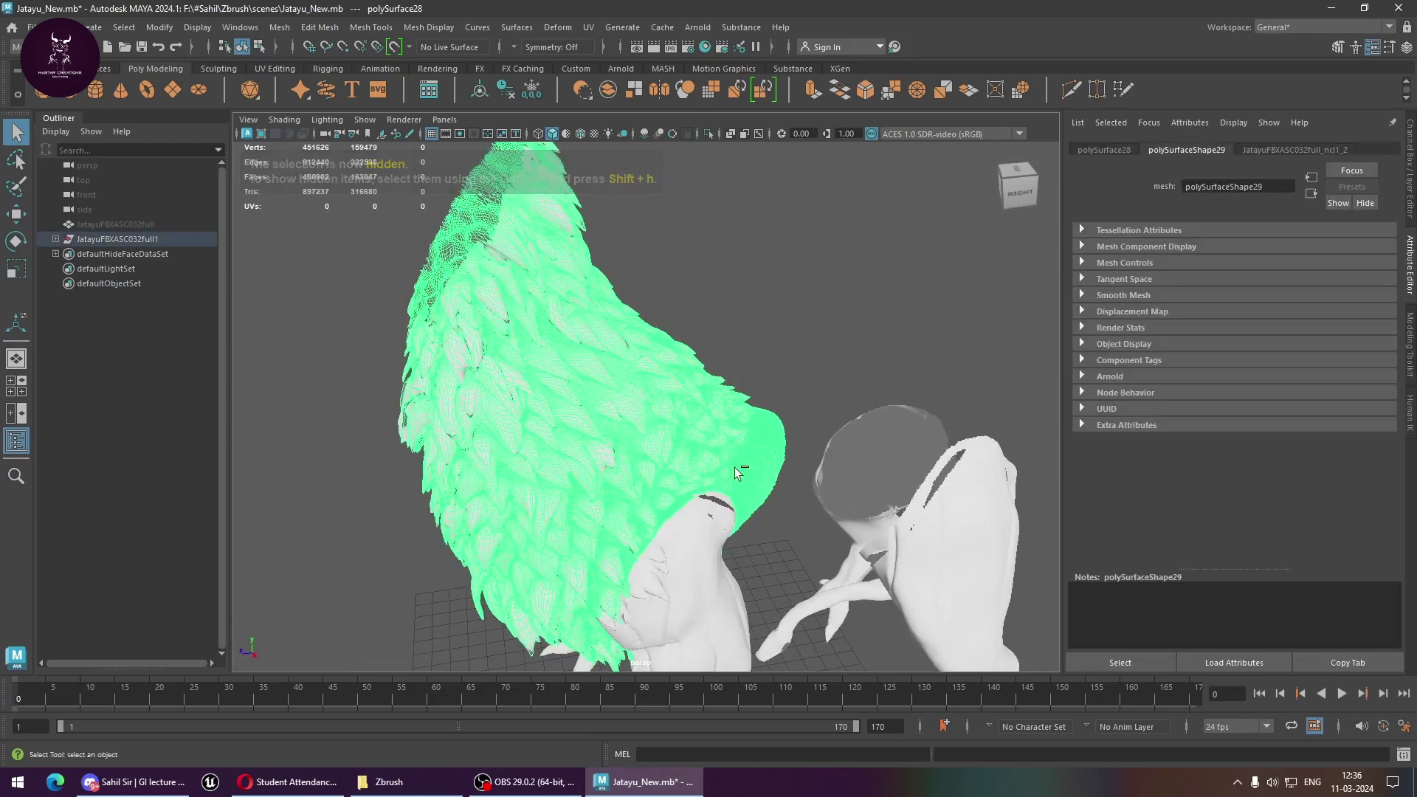
{"action": "key", "text": "ctrl+1"}
Inspect the isolated feathers and start retopologizing them, dismissing the troubleshooting notice
{"action": "right_click_drag", "start_coordinate": [737, 428], "coordinate": [735, 476], "text": "alt"}
{"action": "scroll", "coordinate": [866, 448], "scroll_direction": "up", "scroll_amount": 2}
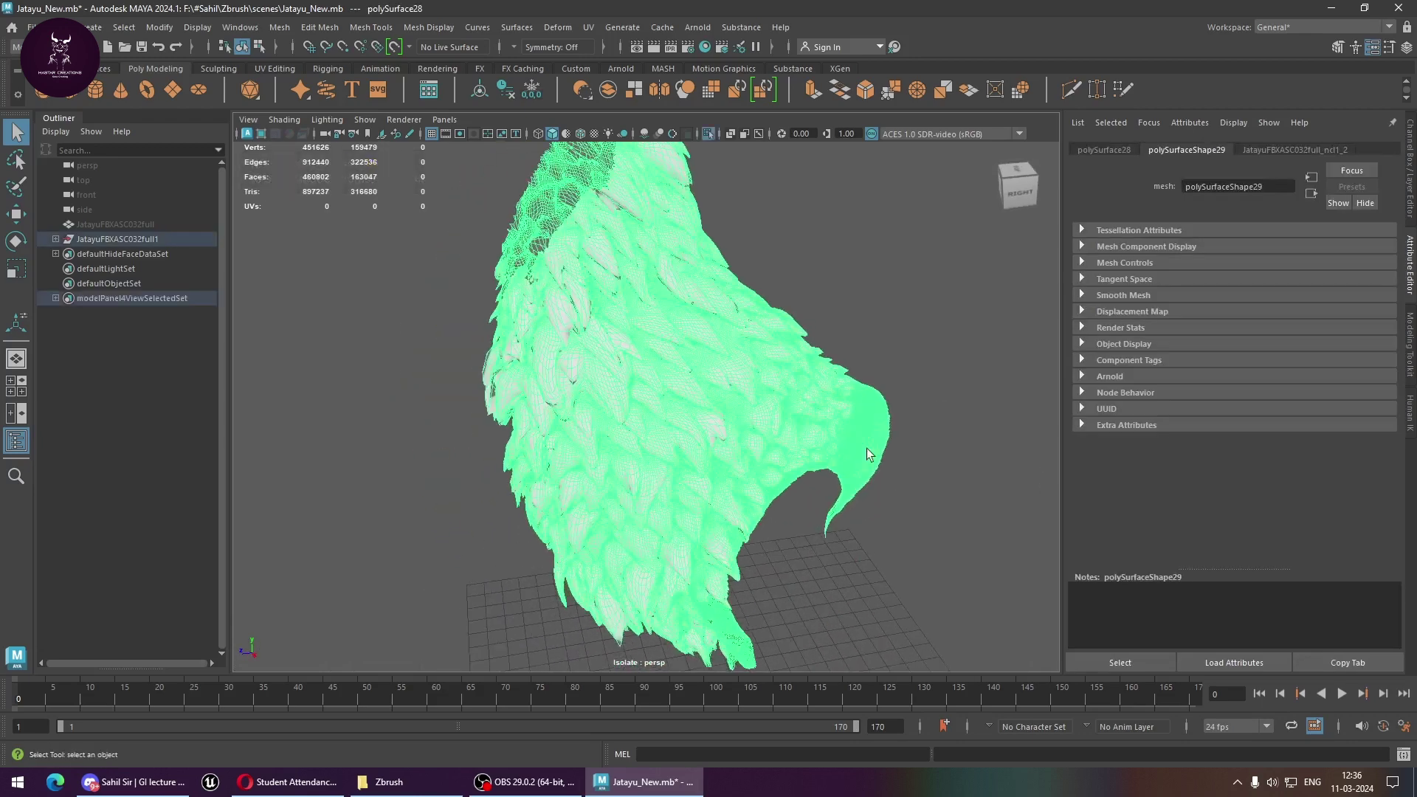
{"action": "scroll", "coordinate": [803, 441], "scroll_direction": "up", "scroll_amount": 2}
{"action": "mouse_move", "coordinate": [765, 420]}
{"action": "right_mouse_down", "text": "alt"}
{"action": "mouse_move", "coordinate": [760, 452]}
{"action": "mouse_move", "coordinate": [1027, 488]}
{"action": "mouse_move", "coordinate": [701, 502]}
{"action": "mouse_move", "coordinate": [772, 517]}
{"action": "right_mouse_up", "text": "alt"}
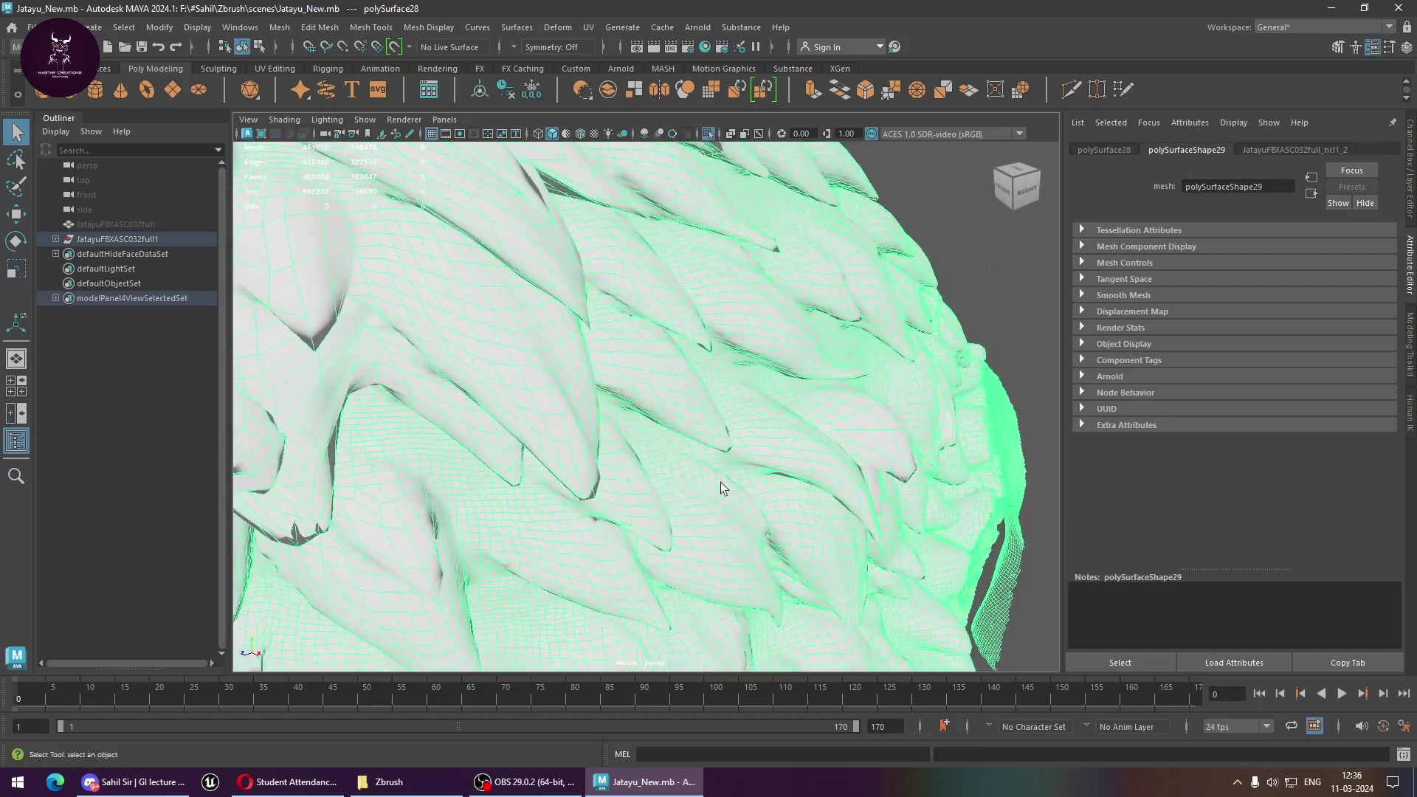
{"action": "scroll", "coordinate": [627, 496], "scroll_direction": "down", "scroll_amount": 3}
{"action": "scroll", "coordinate": [759, 490], "scroll_direction": "down", "scroll_amount": 3}
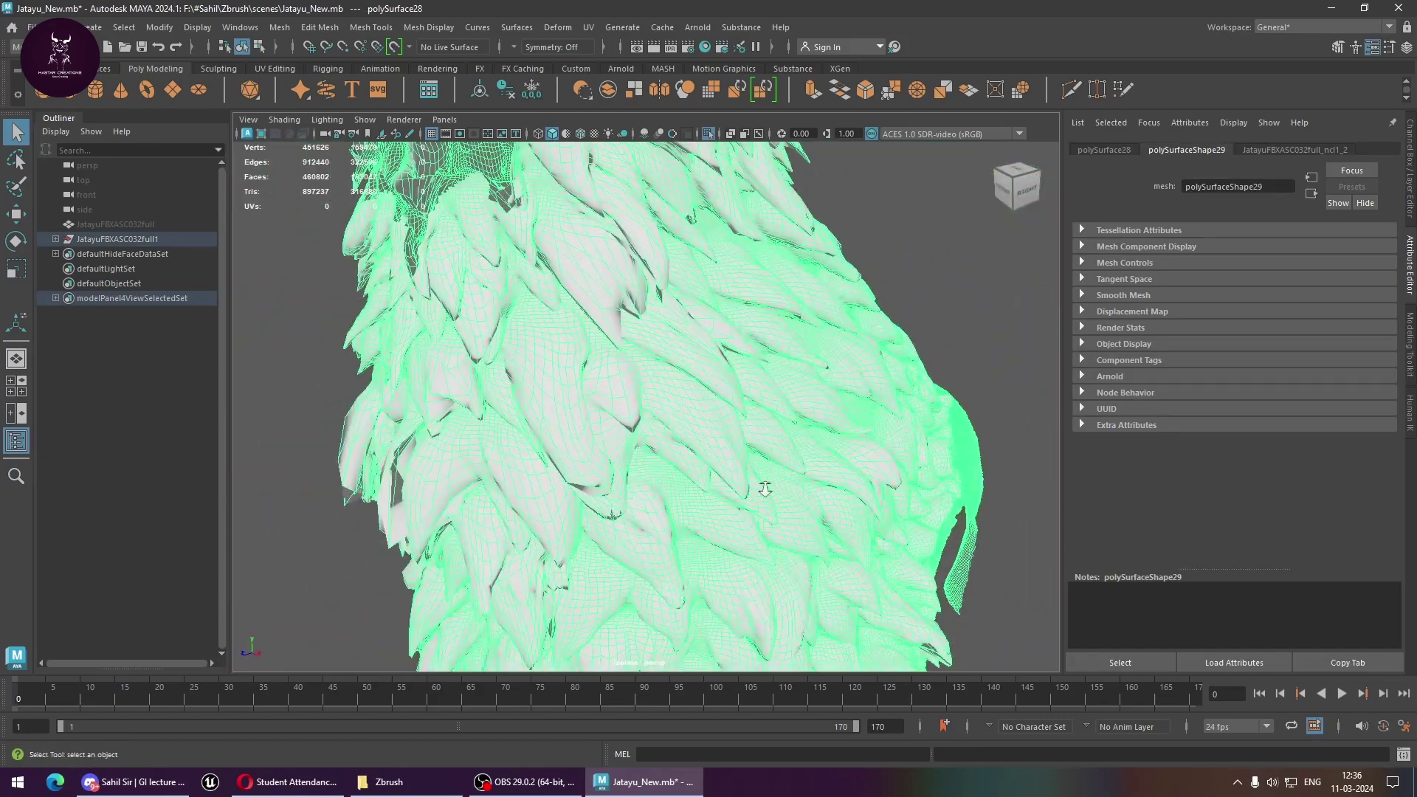
{"action": "scroll", "coordinate": [674, 420], "scroll_direction": "down", "scroll_amount": 3}
{"action": "right_click_drag", "start_coordinate": [650, 303], "coordinate": [646, 575], "text": "shift"}
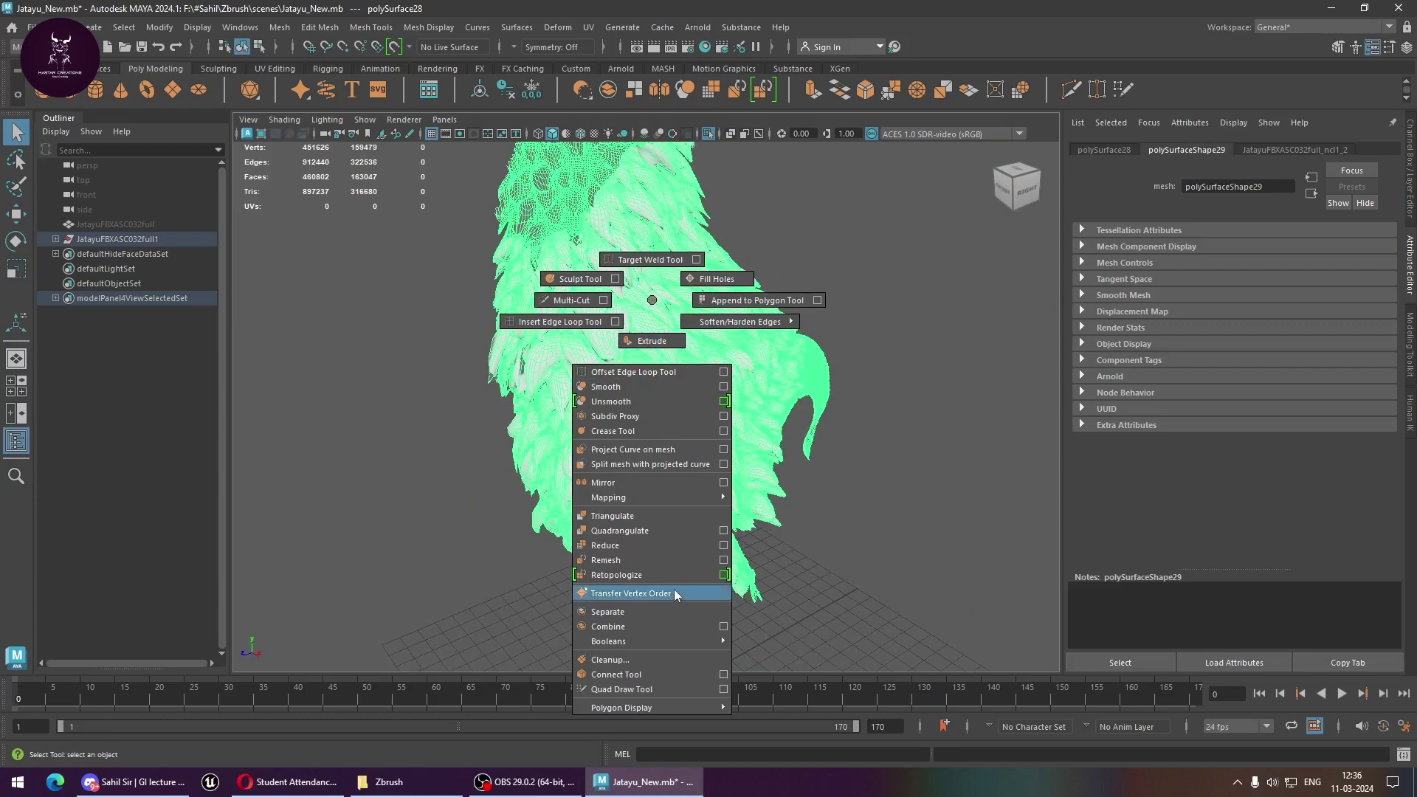
{"action": "left_click", "coordinate": [776, 439]}
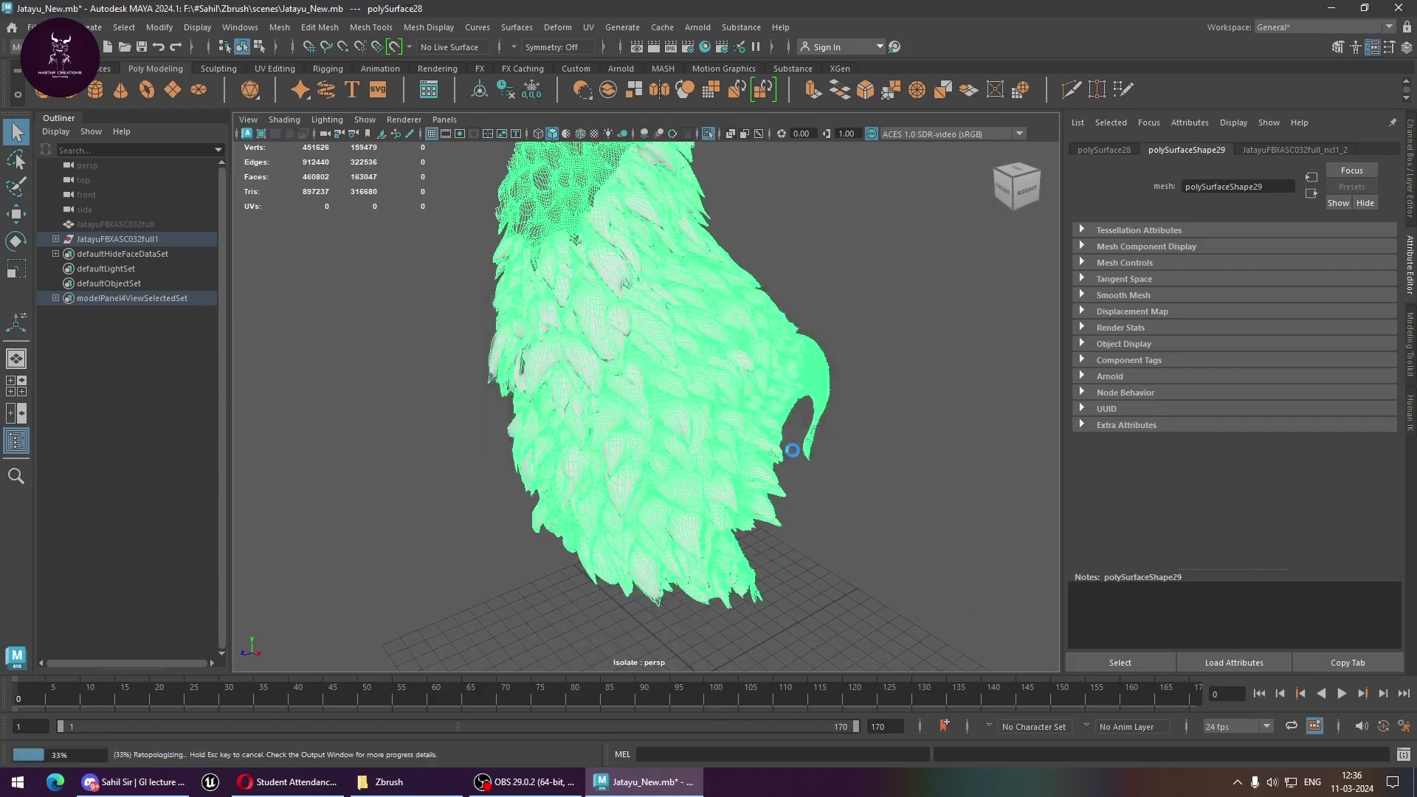
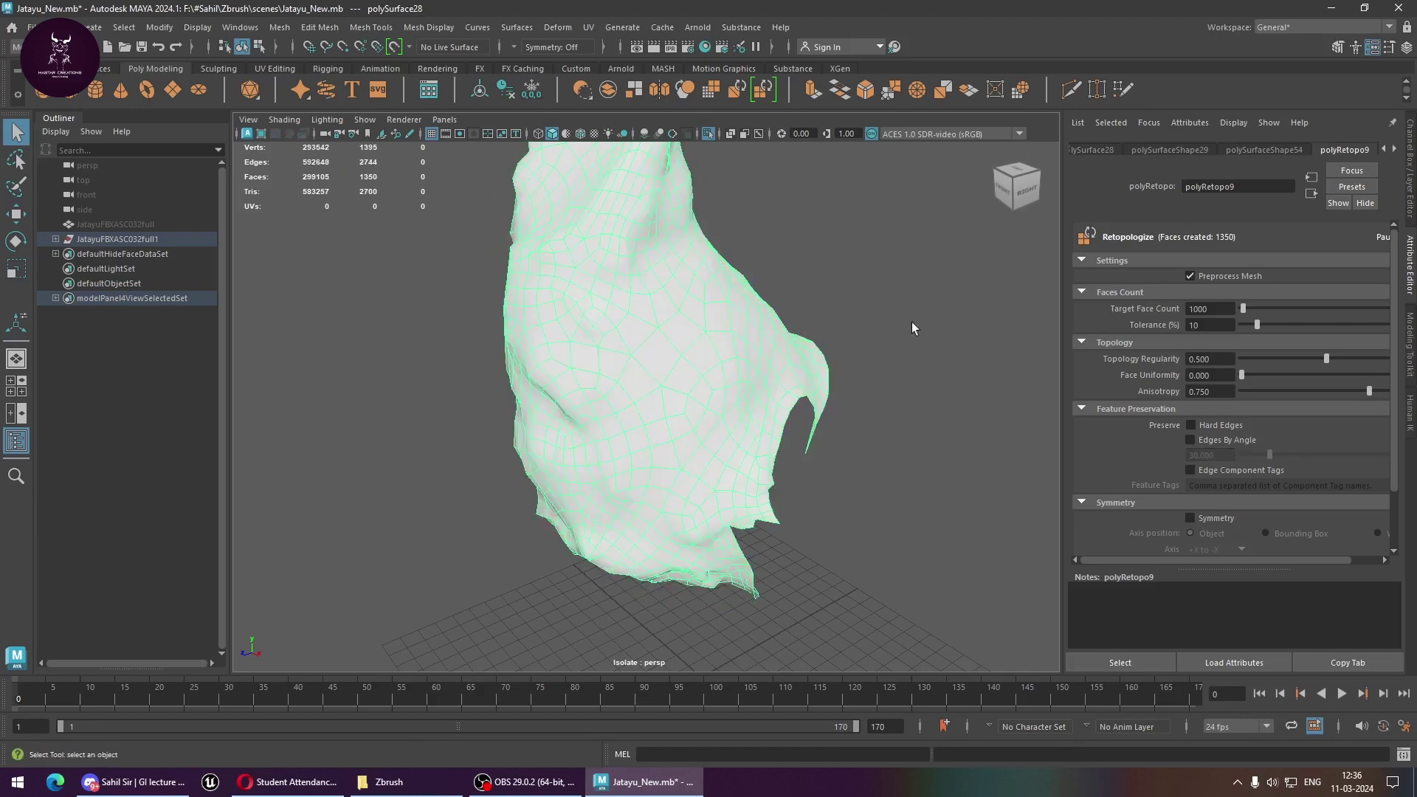
Inspect the retopologized feather mesh, then undo twice to restore the original feathered mesh
{"action": "mouse_move", "coordinate": [716, 326]}
{"action": "left_mouse_down", "text": "alt"}
{"action": "mouse_move", "coordinate": [760, 386]}
{"action": "mouse_move", "coordinate": [865, 367]}
{"action": "mouse_move", "coordinate": [673, 532]}
{"action": "mouse_move", "coordinate": [629, 390]}
{"action": "mouse_move", "coordinate": [692, 460]}
{"action": "left_mouse_up", "text": "alt"}
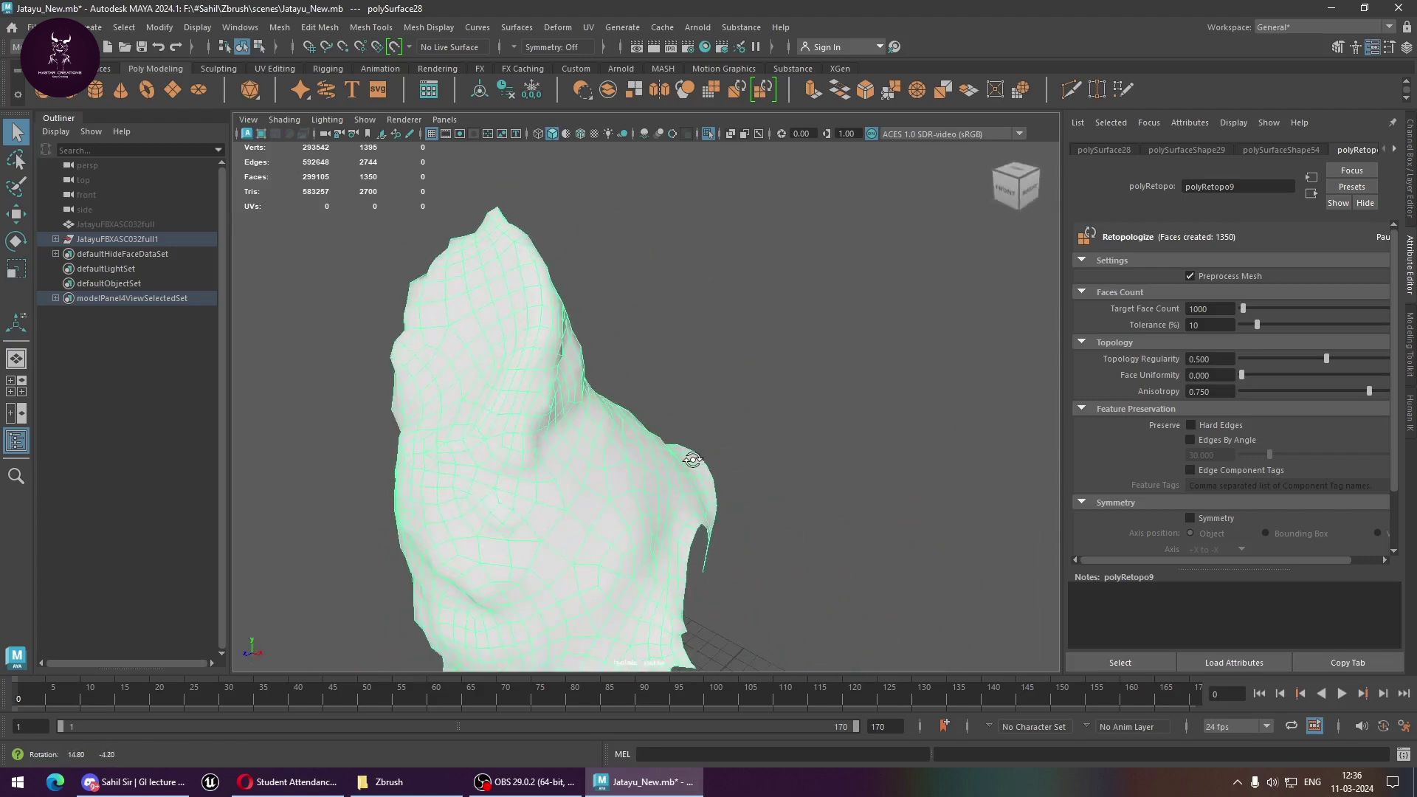
{"action": "left_click", "coordinate": [694, 462]}
{"action": "key", "text": "ctrl+z"}
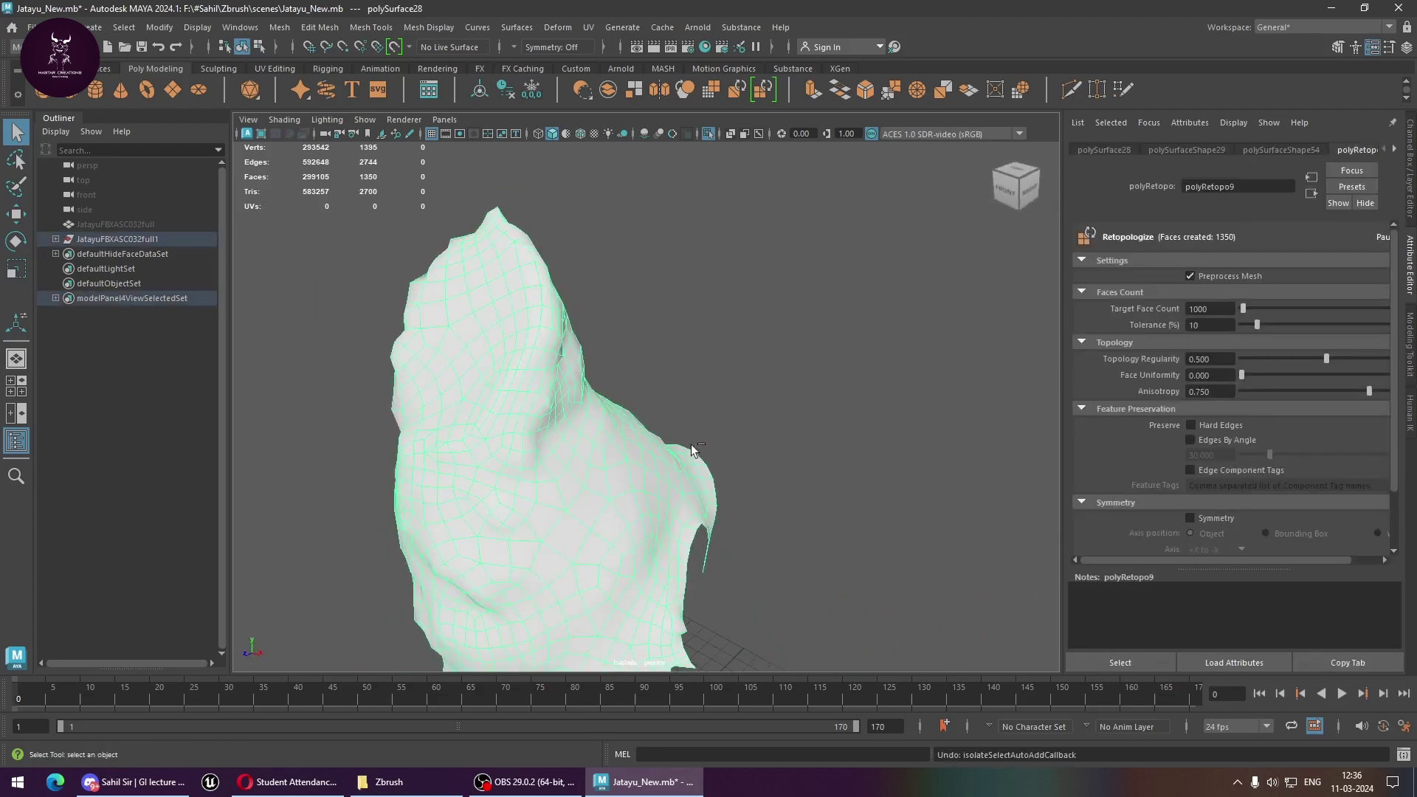
{"action": "key", "text": "ctrl+z"}
Exit isolation to show the whole creature and hide the feather mass
{"action": "left_click", "coordinate": [848, 475]}
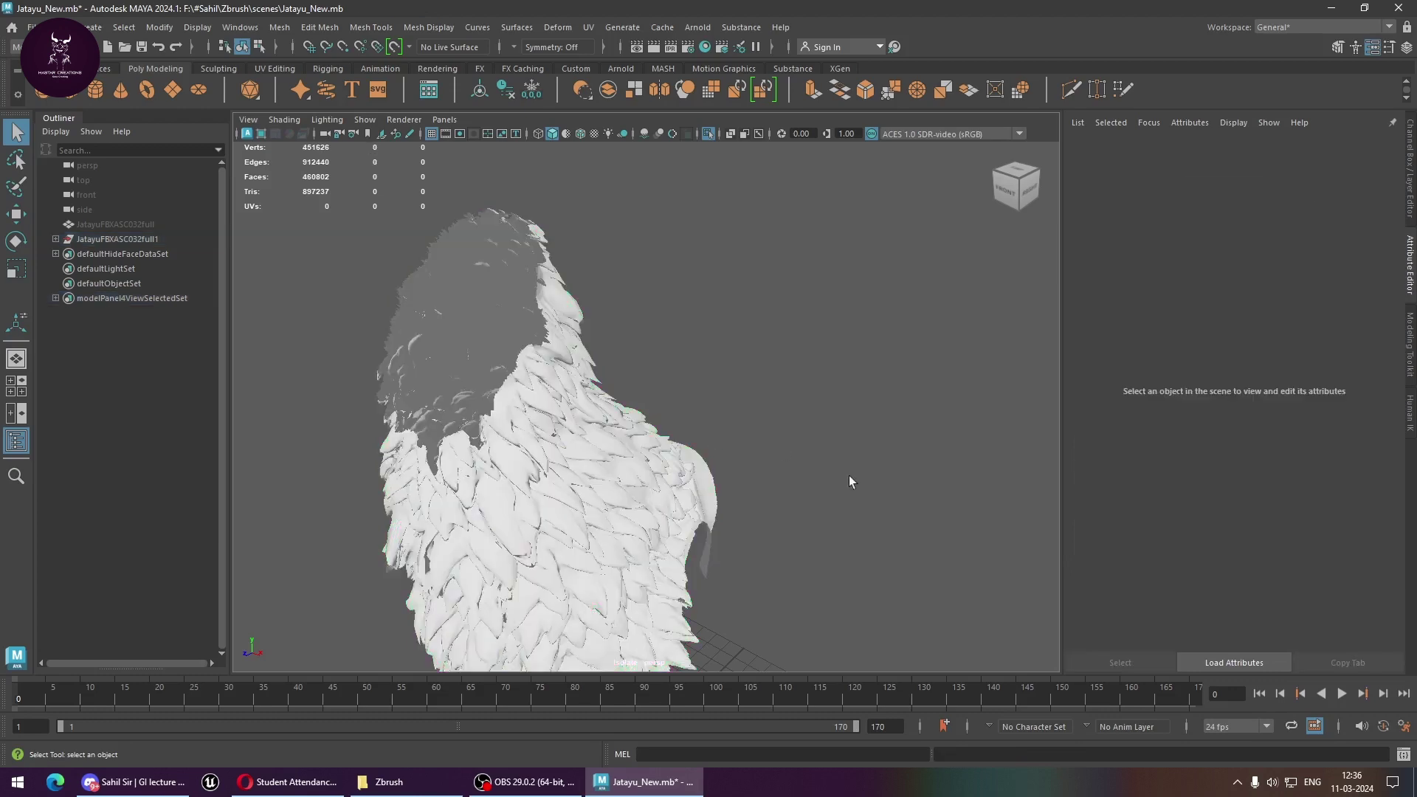
{"action": "middle_click_drag", "start_coordinate": [848, 475], "coordinate": [780, 364], "text": "alt"}
{"action": "right_click_drag", "start_coordinate": [780, 364], "coordinate": [557, 411], "text": "alt"}
{"action": "key", "text": "ctrl+1"}
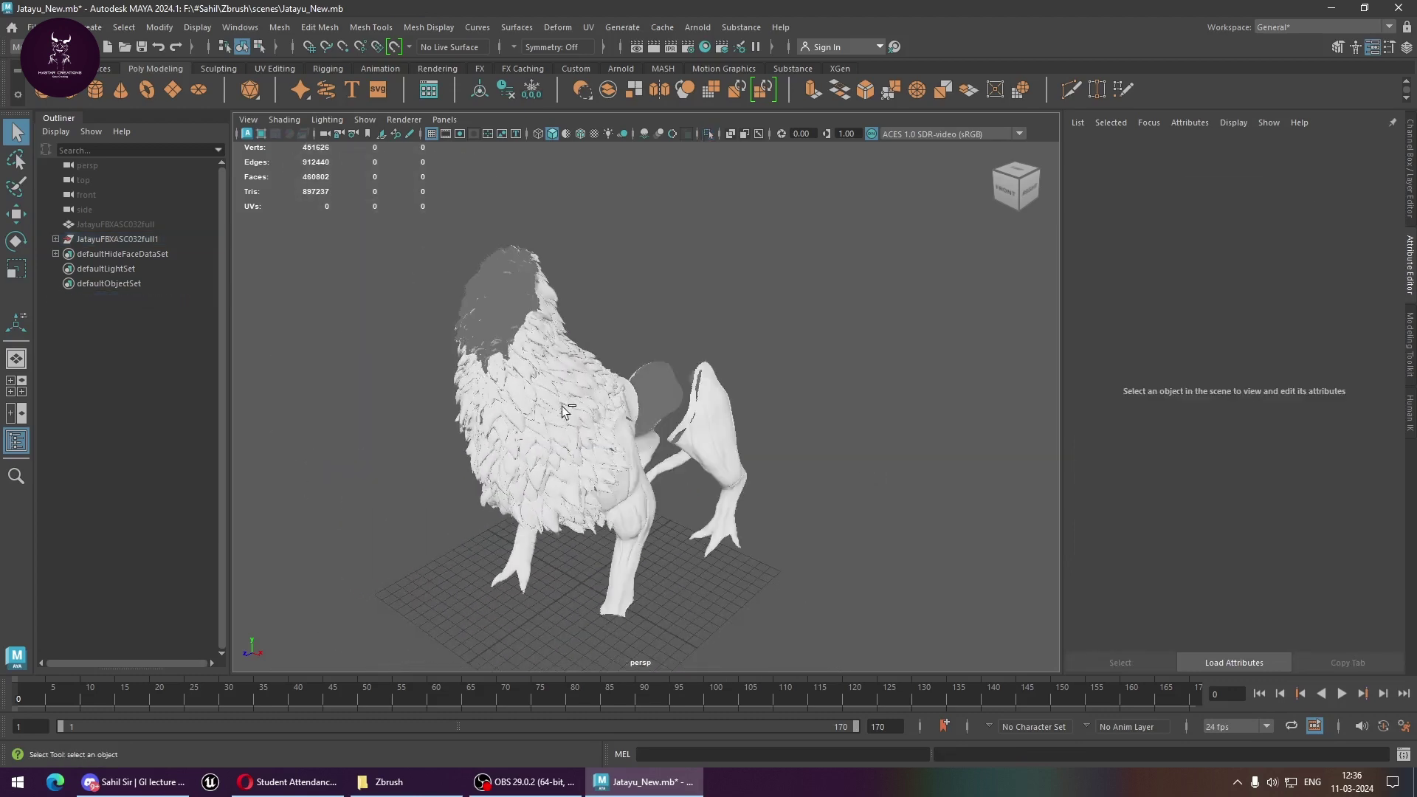
{"action": "mouse_move", "coordinate": [562, 405]}
{"action": "left_mouse_down", "text": "alt"}
{"action": "mouse_move", "coordinate": [720, 476]}
{"action": "mouse_move", "coordinate": [464, 423]}
{"action": "left_mouse_up", "text": "alt"}
{"action": "left_click", "coordinate": [391, 352]}
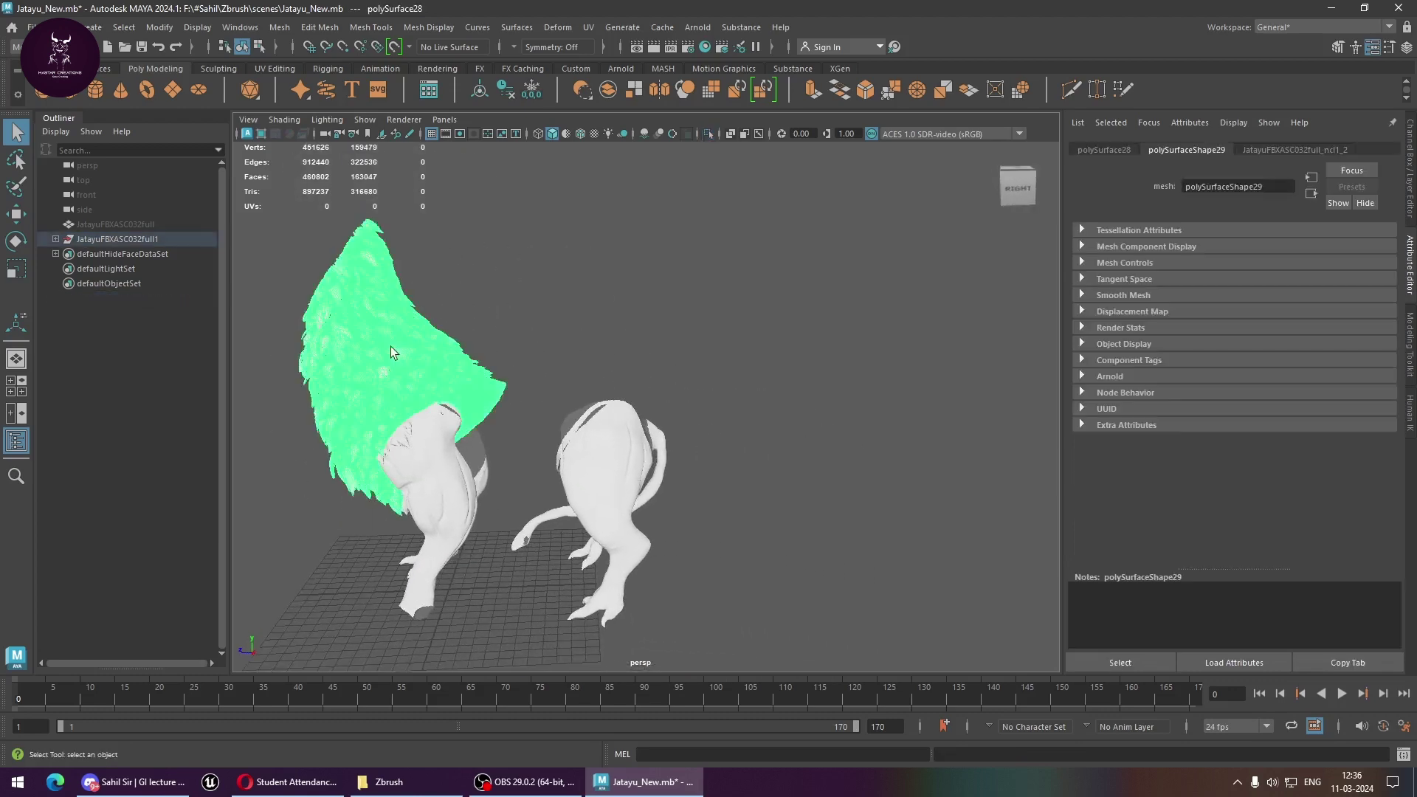
{"action": "key", "text": "ctrl+h"}
Retopologize the long curving neck piece, ignoring the retopology warning
{"action": "left_click_drag", "start_coordinate": [459, 502], "coordinate": [487, 501], "text": "alt"}
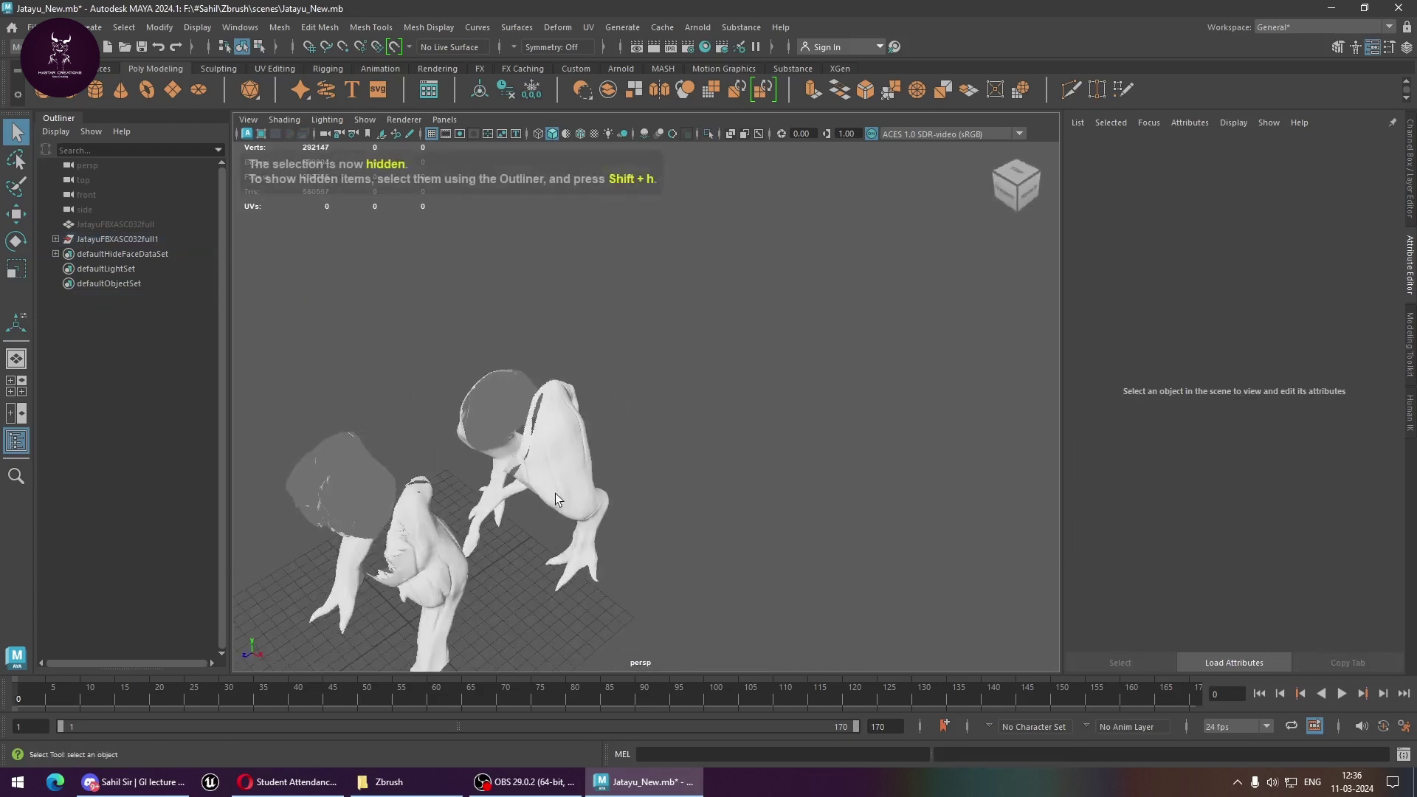
{"action": "mouse_move", "coordinate": [487, 502]}
{"action": "right_mouse_down", "text": "alt"}
{"action": "mouse_move", "coordinate": [520, 502]}
{"action": "mouse_move", "coordinate": [414, 534]}
{"action": "right_mouse_up", "text": "alt"}
{"action": "mouse_move", "coordinate": [414, 534]}
{"action": "left_mouse_down", "text": "alt"}
{"action": "mouse_move", "coordinate": [452, 522]}
{"action": "mouse_move", "coordinate": [600, 396]}
{"action": "left_mouse_up", "text": "alt"}
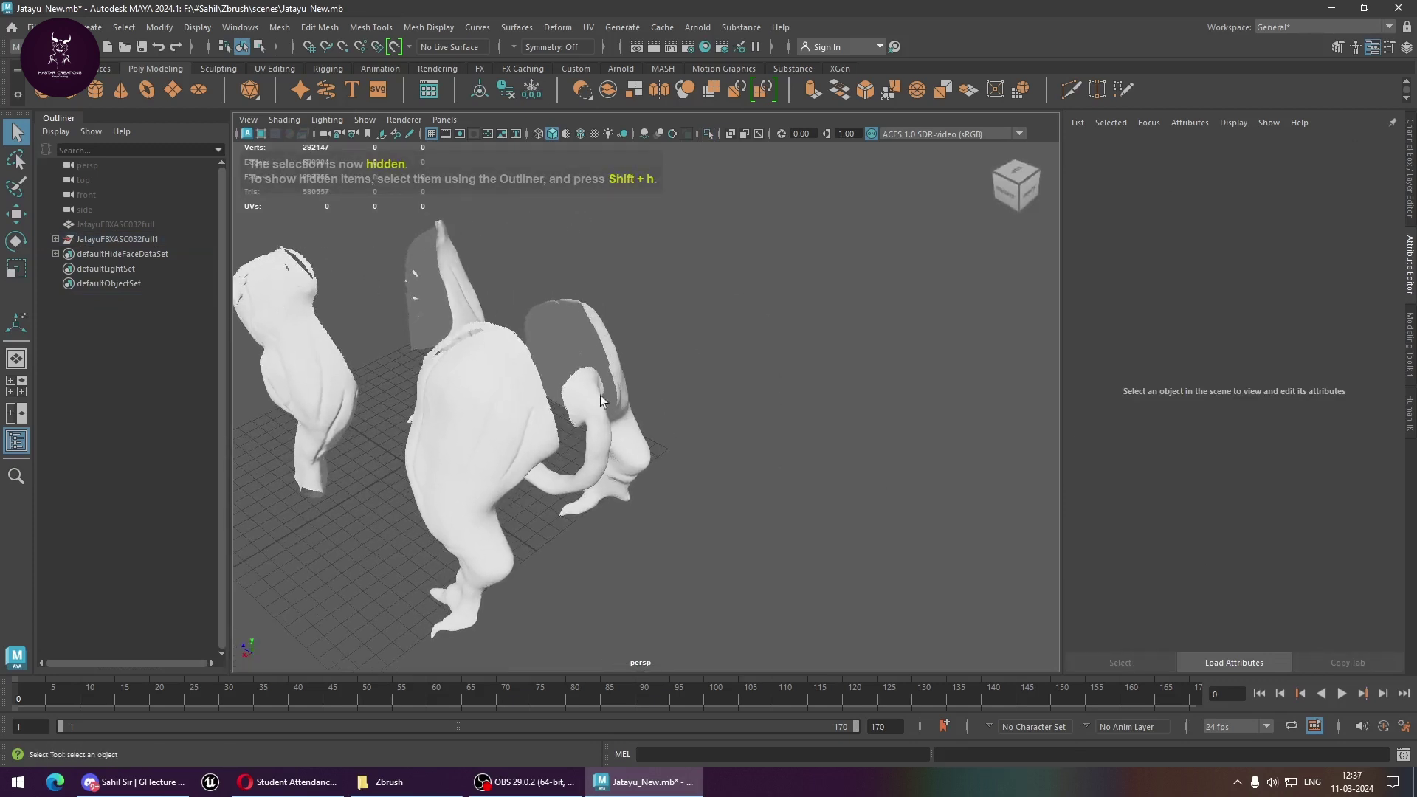
{"action": "left_click", "coordinate": [592, 405]}
{"action": "right_click_drag", "start_coordinate": [592, 410], "coordinate": [620, 473], "text": "alt"}
{"action": "left_click_drag", "start_coordinate": [620, 472], "coordinate": [681, 574], "text": "alt"}
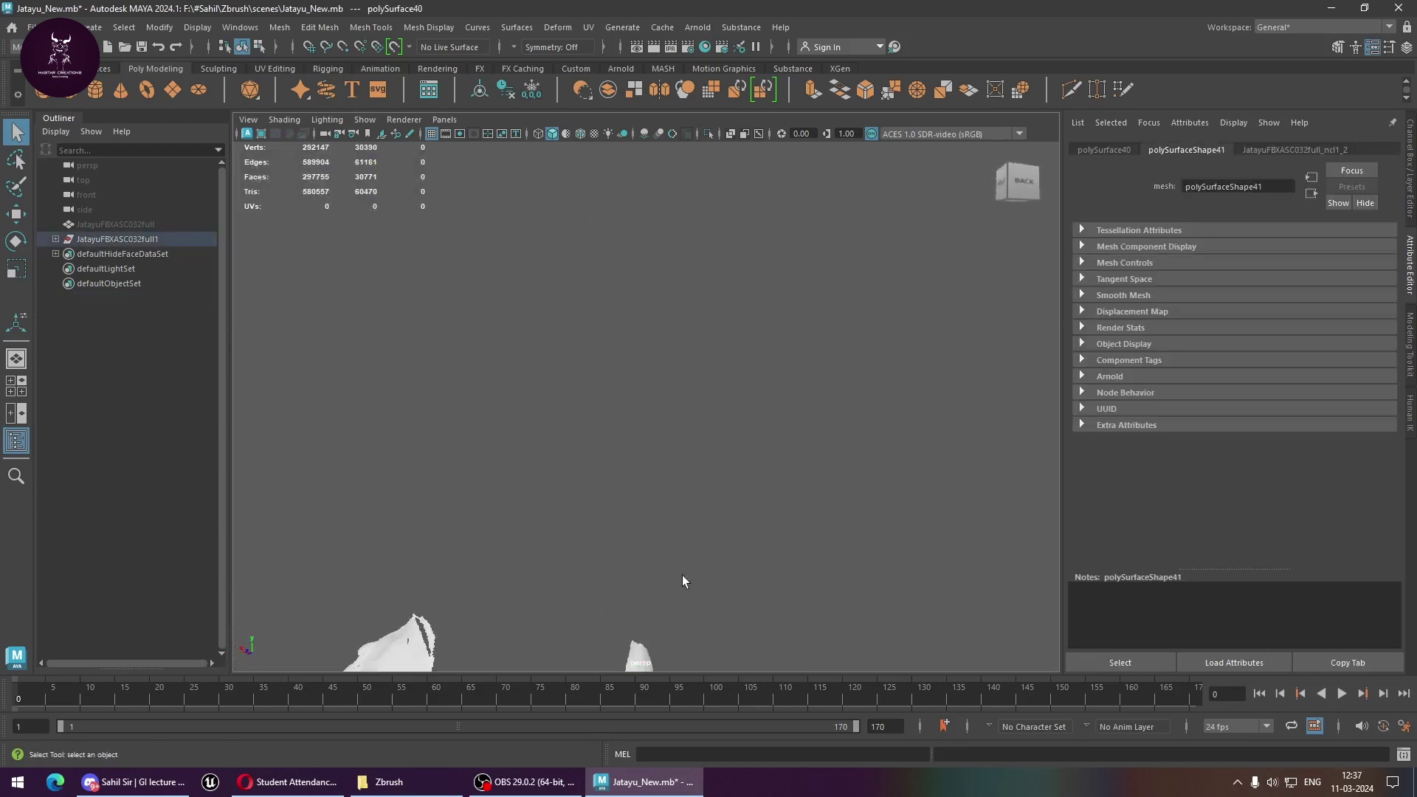
{"action": "right_click_drag", "start_coordinate": [682, 574], "coordinate": [515, 4], "text": "alt"}
{"action": "scroll", "coordinate": [738, 475], "scroll_direction": "up", "scroll_amount": 3}
{"action": "mouse_move", "coordinate": [738, 475]}
{"action": "left_mouse_down", "text": "alt"}
{"action": "mouse_move", "coordinate": [698, 149]}
{"action": "mouse_move", "coordinate": [648, 302]}
{"action": "left_mouse_up", "text": "alt"}
{"action": "right_click_drag", "start_coordinate": [592, 346], "coordinate": [582, 546], "text": "shift"}
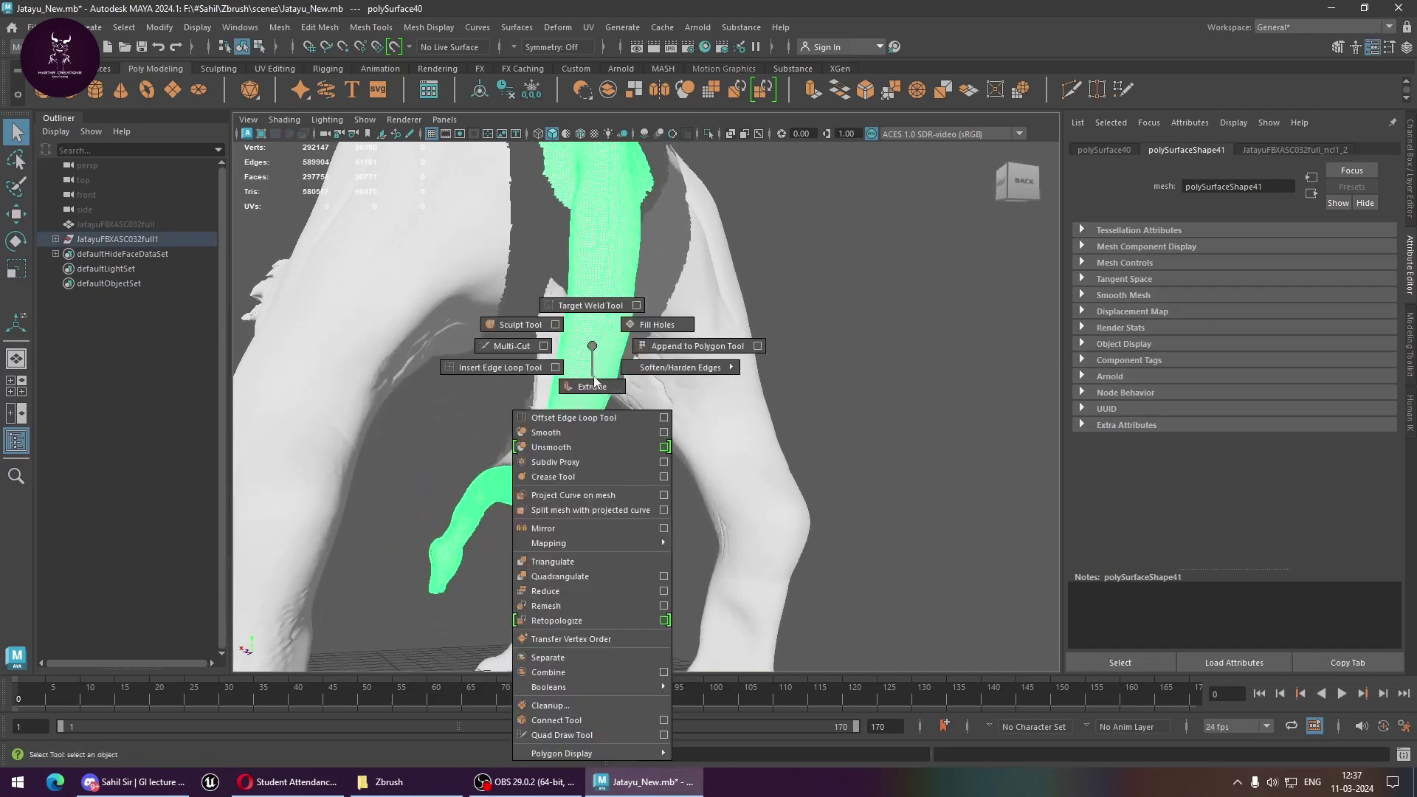
{"action": "left_click", "coordinate": [564, 620]}
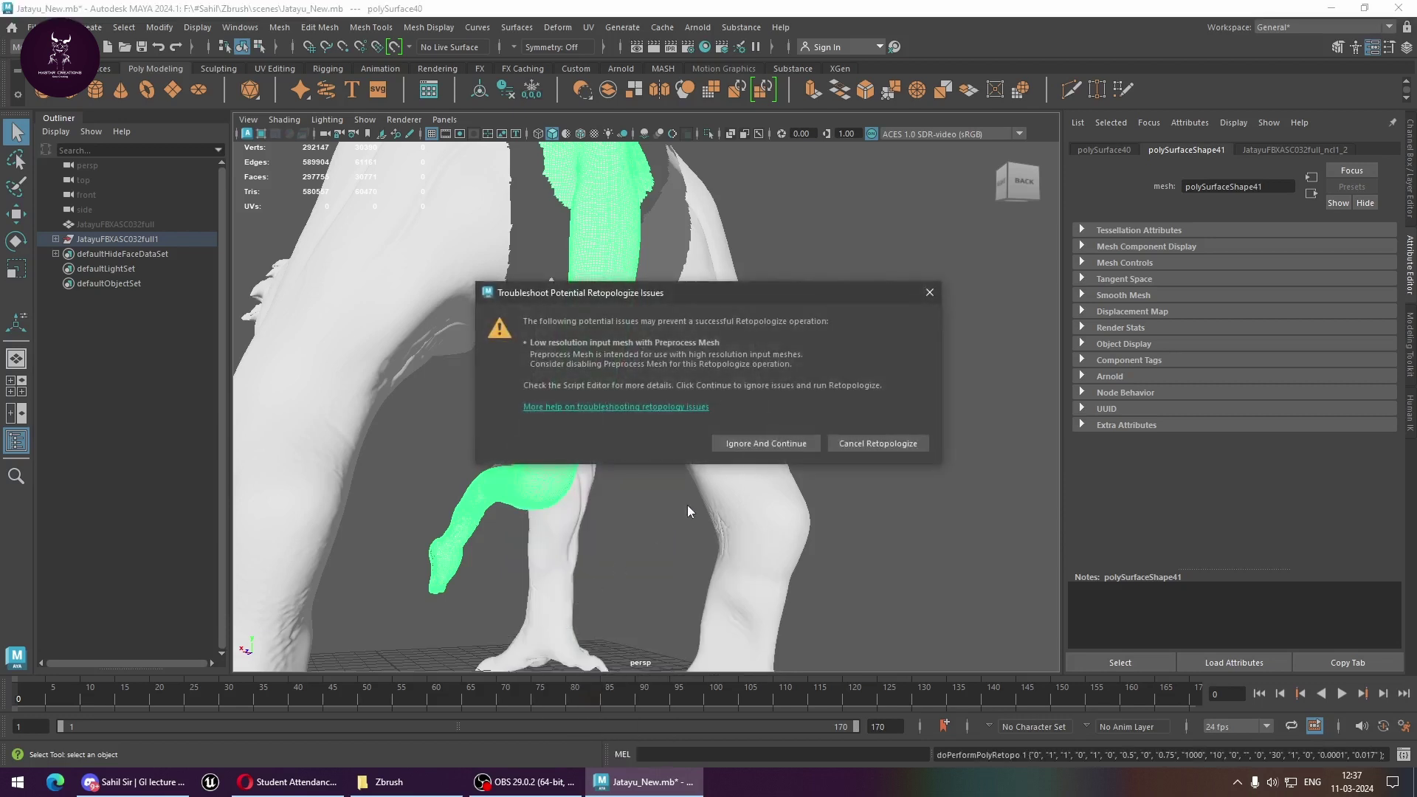
{"action": "left_click", "coordinate": [723, 440]}
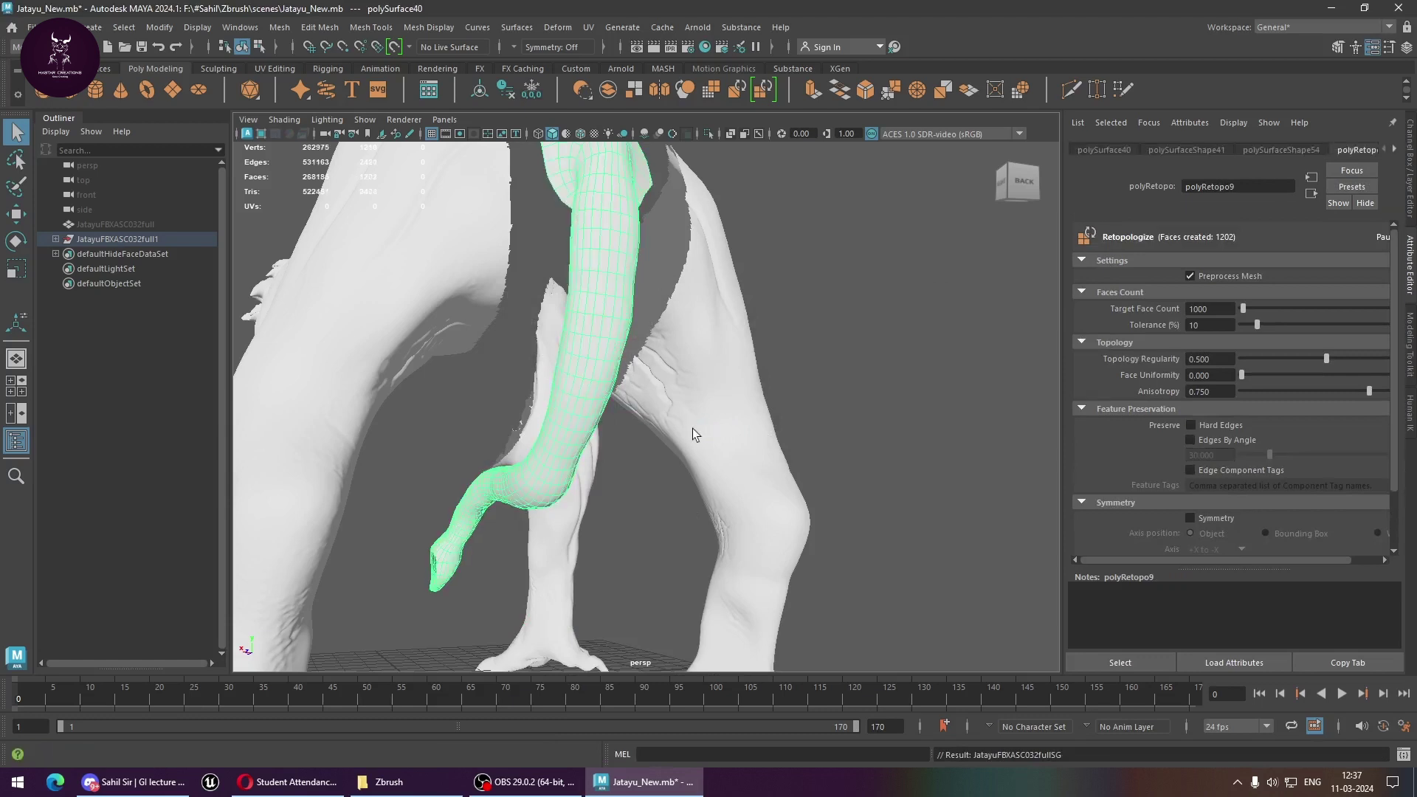
Select the retopologized neck mesh and hide it
{"action": "left_click", "coordinate": [636, 476]}
{"action": "left_click_drag", "start_coordinate": [561, 501], "coordinate": [591, 544], "text": "alt"}
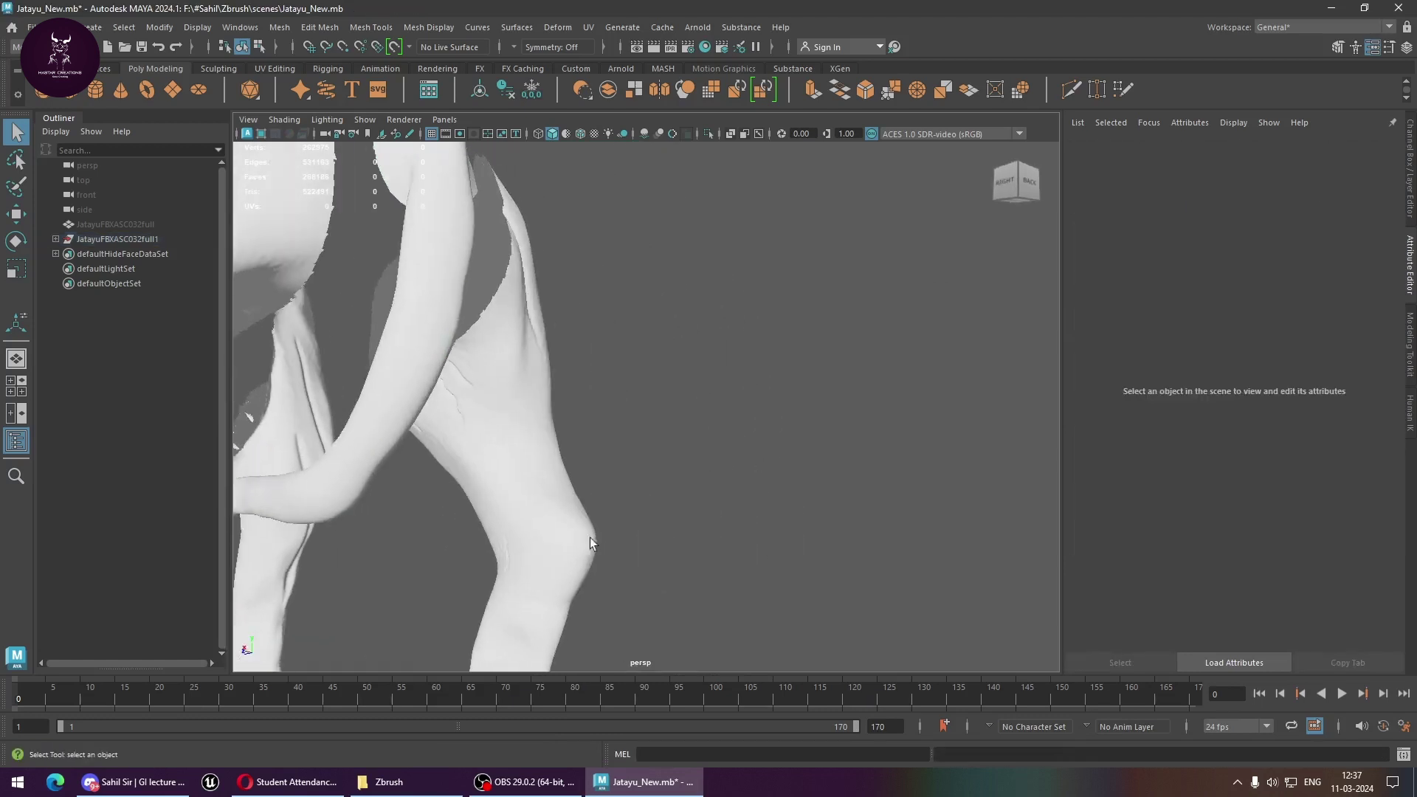
{"action": "left_click", "coordinate": [363, 400]}
{"action": "left_click_drag", "start_coordinate": [569, 404], "coordinate": [598, 504], "text": "alt"}
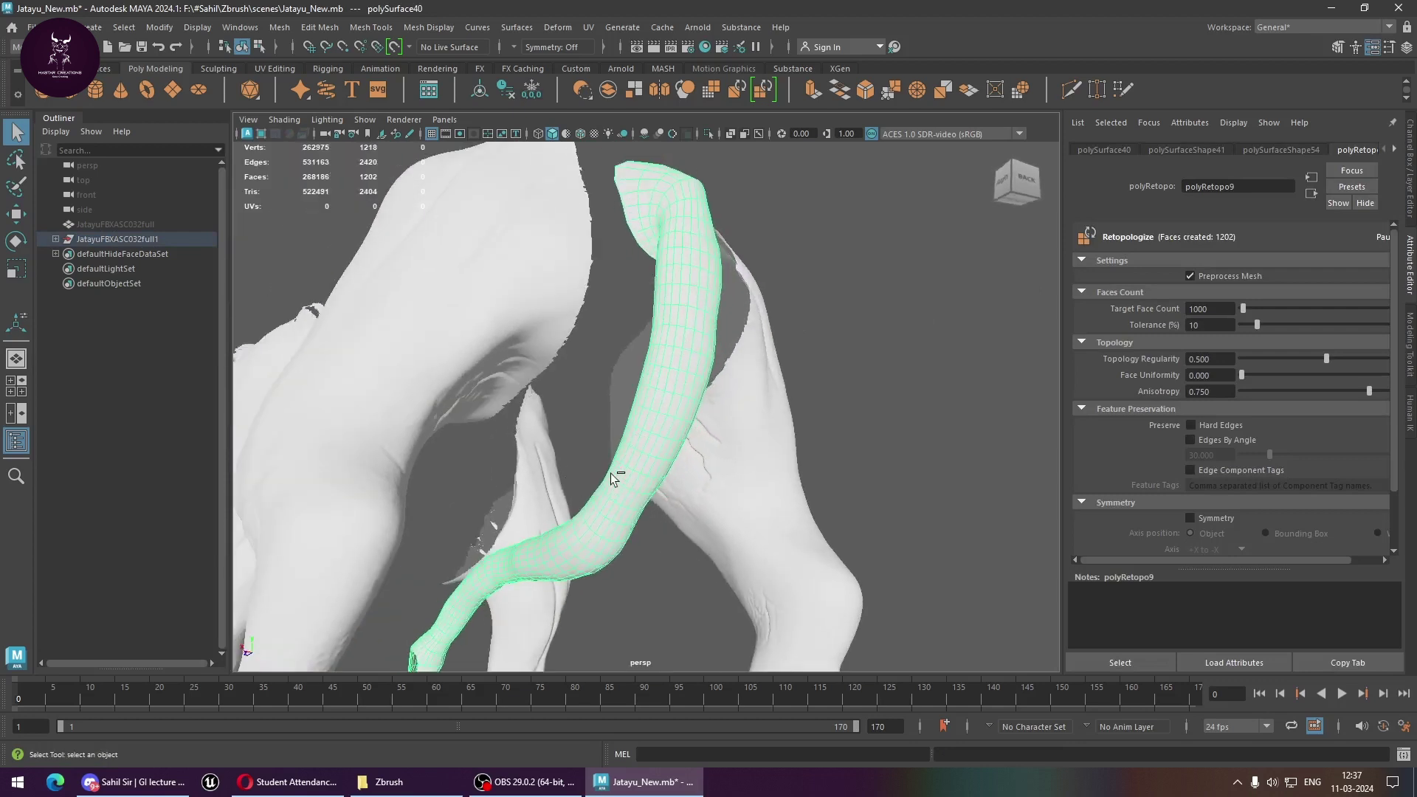
{"action": "key", "text": "ctrl+h"}
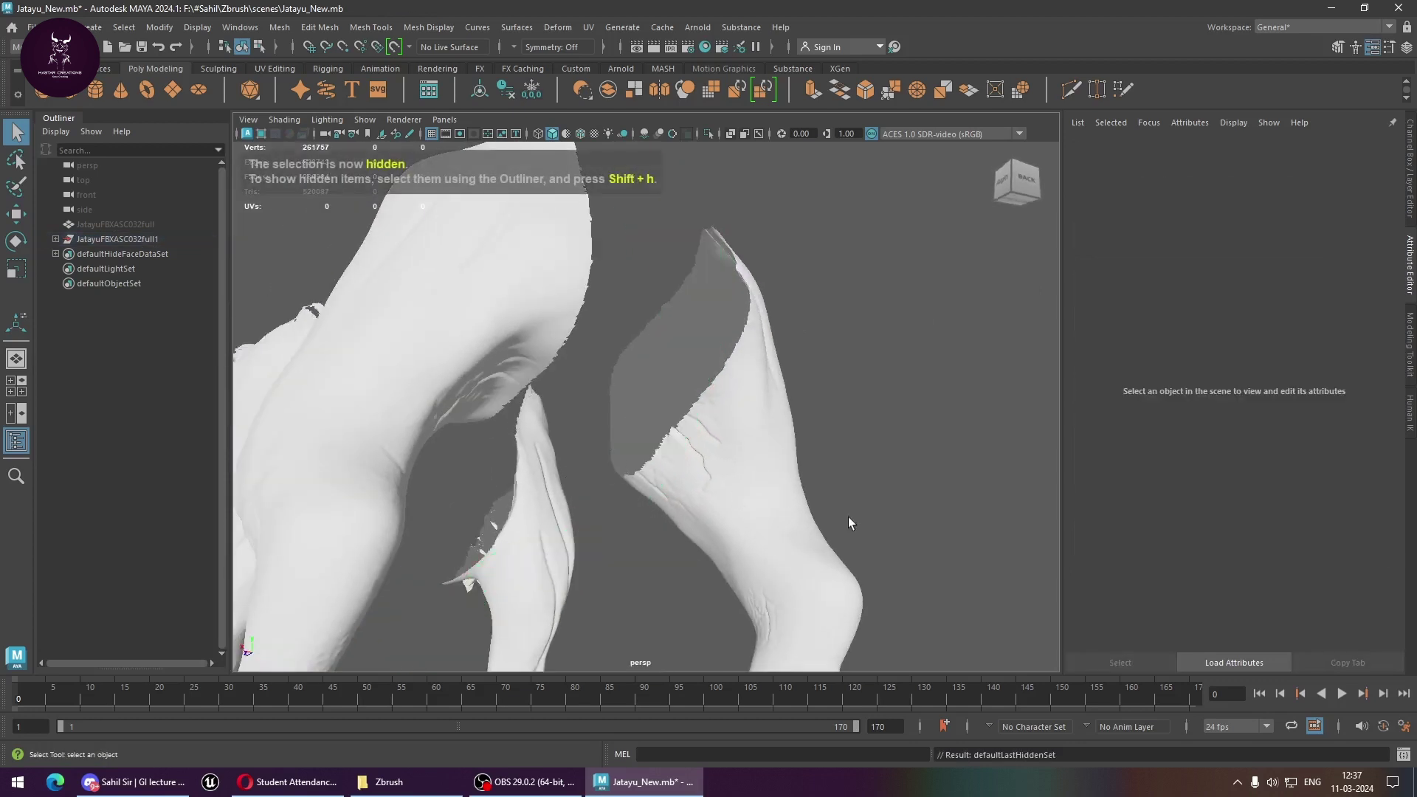
Retopologize the right leg piece, then hide the result
{"action": "mouse_move", "coordinate": [848, 517]}
{"action": "left_mouse_down", "text": "alt"}
{"action": "mouse_move", "coordinate": [698, 475]}
{"action": "mouse_move", "coordinate": [613, 493]}
{"action": "mouse_move", "coordinate": [676, 531]}
{"action": "mouse_move", "coordinate": [688, 451]}
{"action": "left_mouse_up", "text": "alt"}
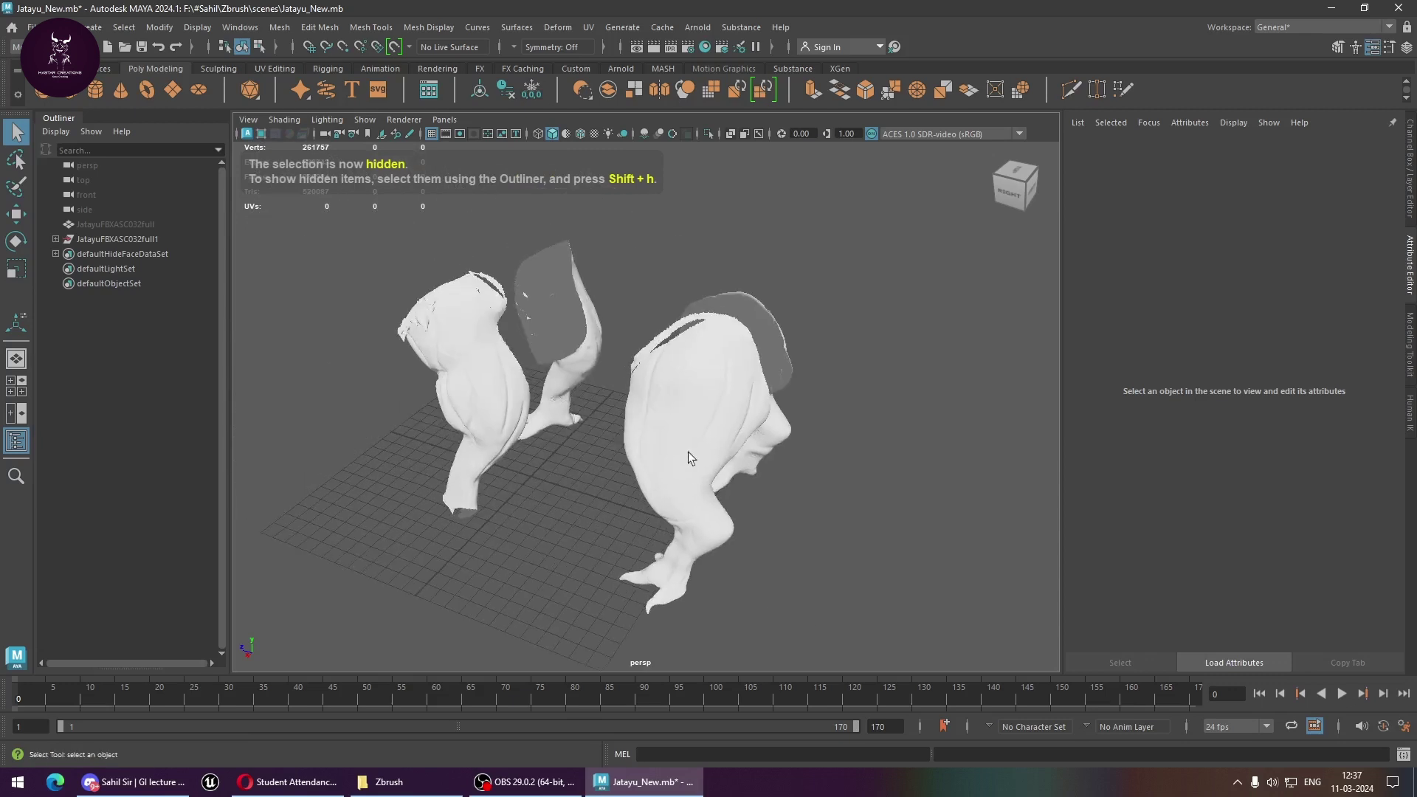
{"action": "left_click", "coordinate": [686, 450]}
{"action": "right_click_drag", "start_coordinate": [708, 345], "coordinate": [685, 617], "text": "shift"}
{"action": "left_click", "coordinate": [789, 443]}
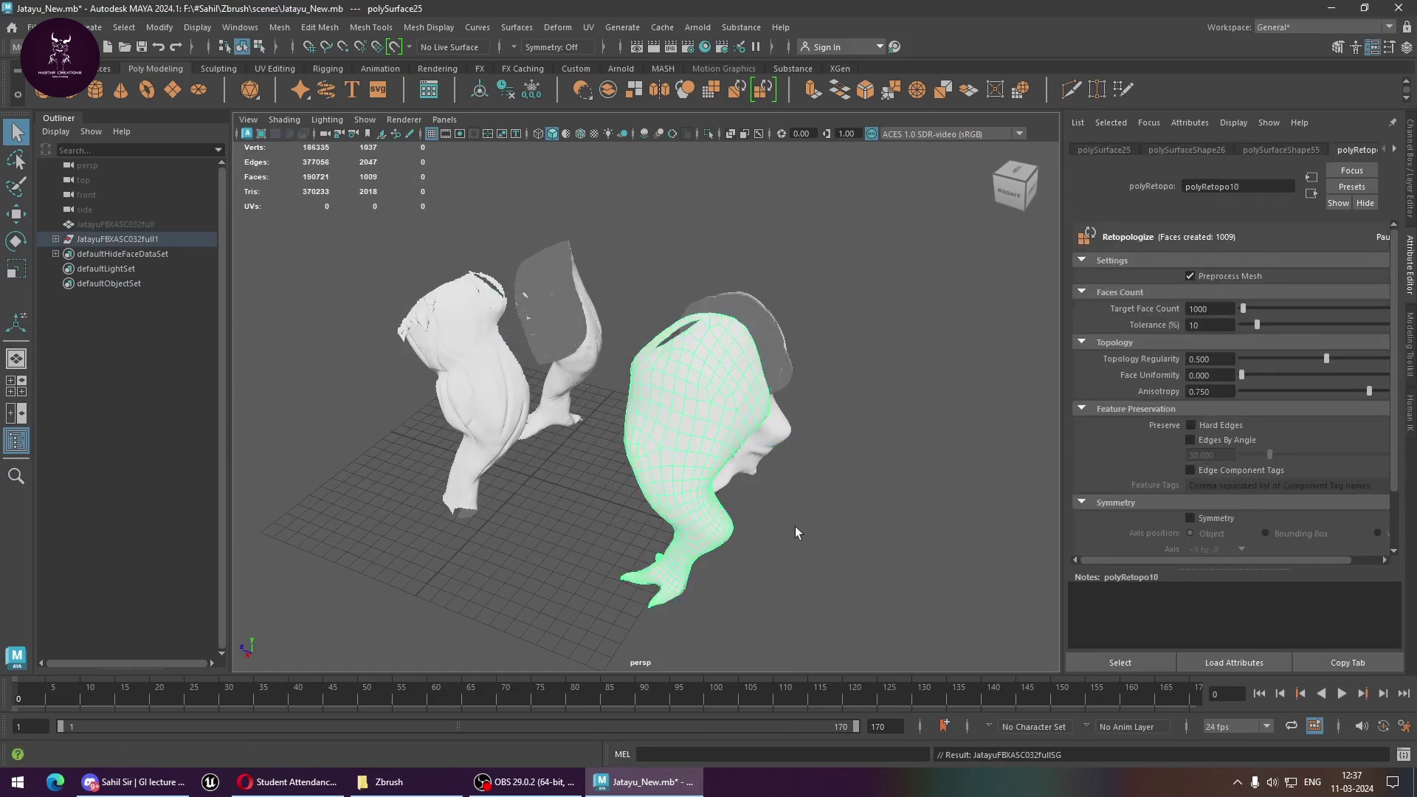
{"action": "left_click_drag", "start_coordinate": [795, 525], "coordinate": [715, 491], "text": "alt"}
{"action": "left_click", "coordinate": [715, 491]}
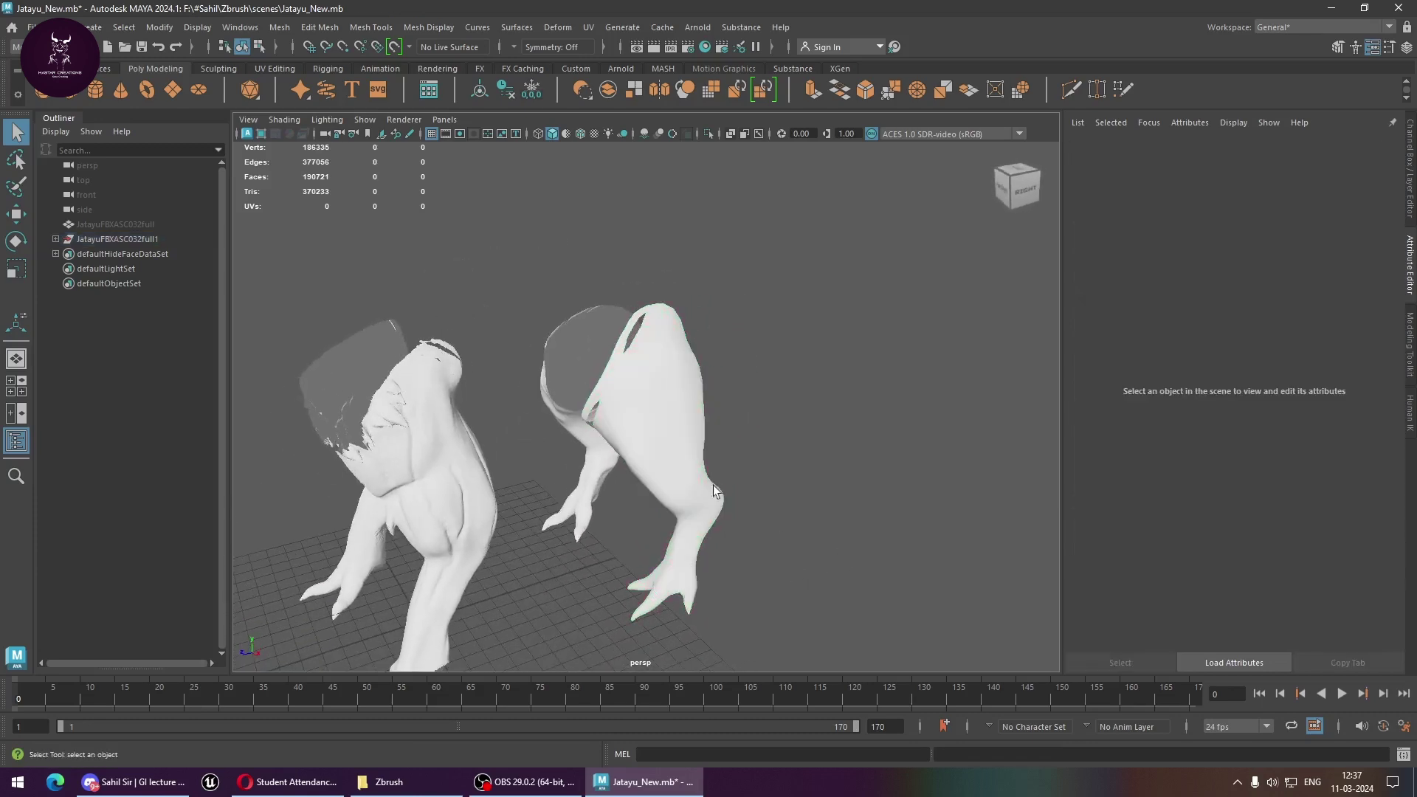
{"action": "key", "text": "ctrl+h"}
Retopologize the middle leg piece, ignoring the warning
{"action": "mouse_move", "coordinate": [697, 460]}
{"action": "left_mouse_down", "text": "alt"}
{"action": "mouse_move", "coordinate": [772, 465]}
{"action": "mouse_move", "coordinate": [955, 421]}
{"action": "mouse_move", "coordinate": [719, 510]}
{"action": "mouse_move", "coordinate": [598, 490]}
{"action": "left_mouse_up", "text": "alt"}
{"action": "left_click", "coordinate": [719, 510]}
{"action": "left_click", "coordinate": [597, 490]}
{"action": "right_click_drag", "start_coordinate": [604, 422], "coordinate": [573, 627], "text": "shift"}
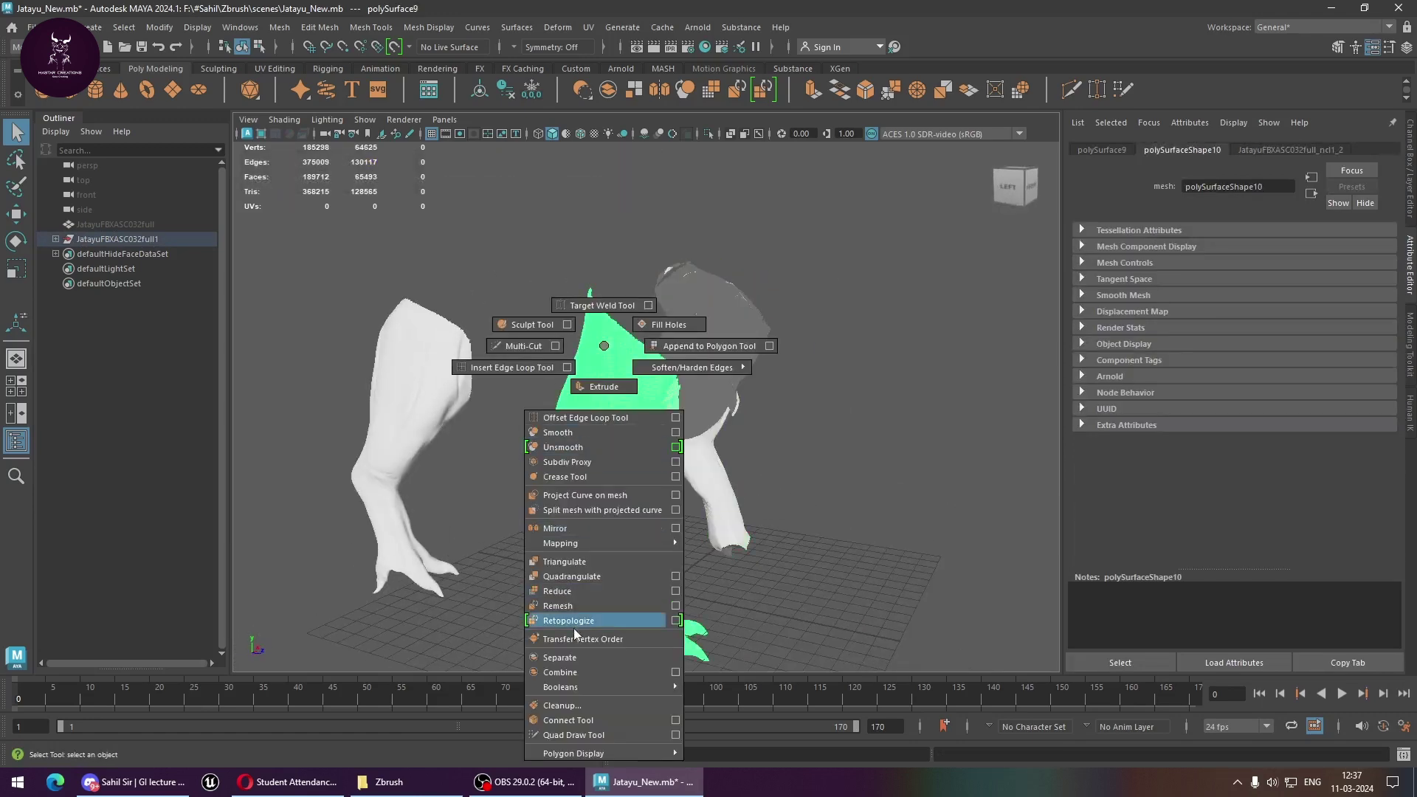
{"action": "left_click", "coordinate": [760, 443]}
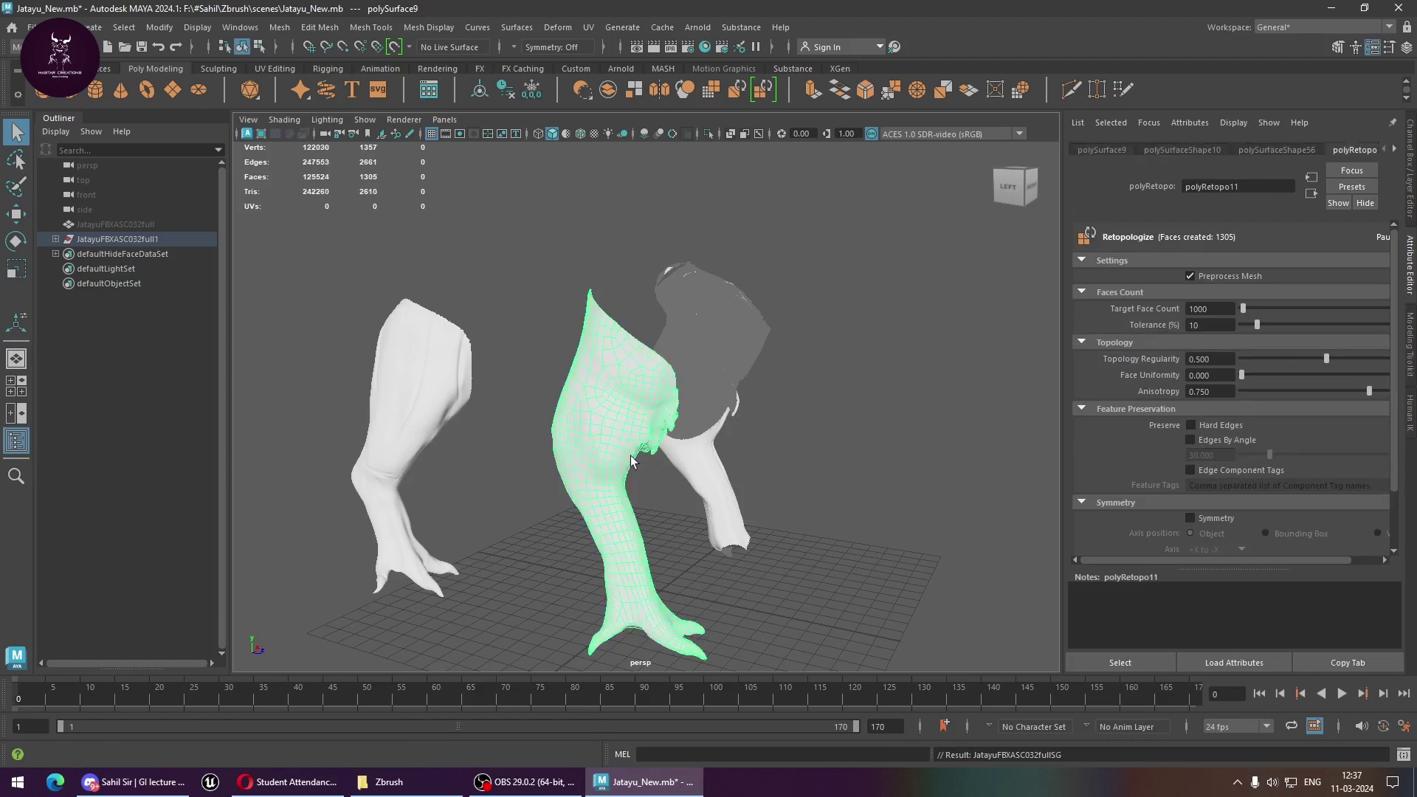
Look over the legs and select the right leg mesh
{"action": "scroll", "coordinate": [599, 468], "scroll_direction": "up", "scroll_amount": 5}
{"action": "scroll", "coordinate": [738, 414], "scroll_direction": "down", "scroll_amount": 3}
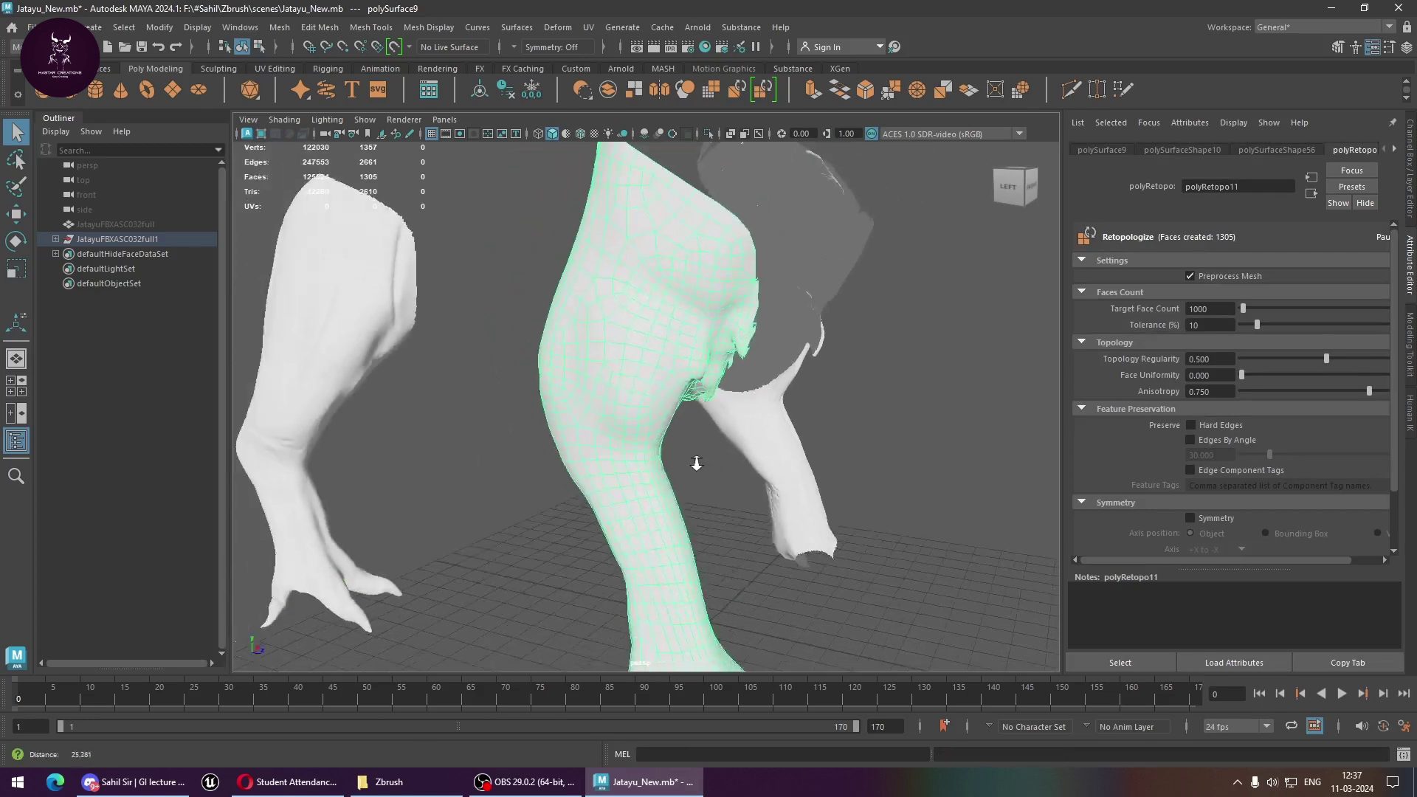
{"action": "scroll", "coordinate": [681, 496], "scroll_direction": "down", "scroll_amount": 2}
{"action": "left_click_drag", "start_coordinate": [681, 496], "coordinate": [635, 520], "text": "alt"}
{"action": "left_click", "coordinate": [783, 393]}
Delete the right and left leg meshes and zoom out to the whole scene
{"action": "key", "text": "Delete"}
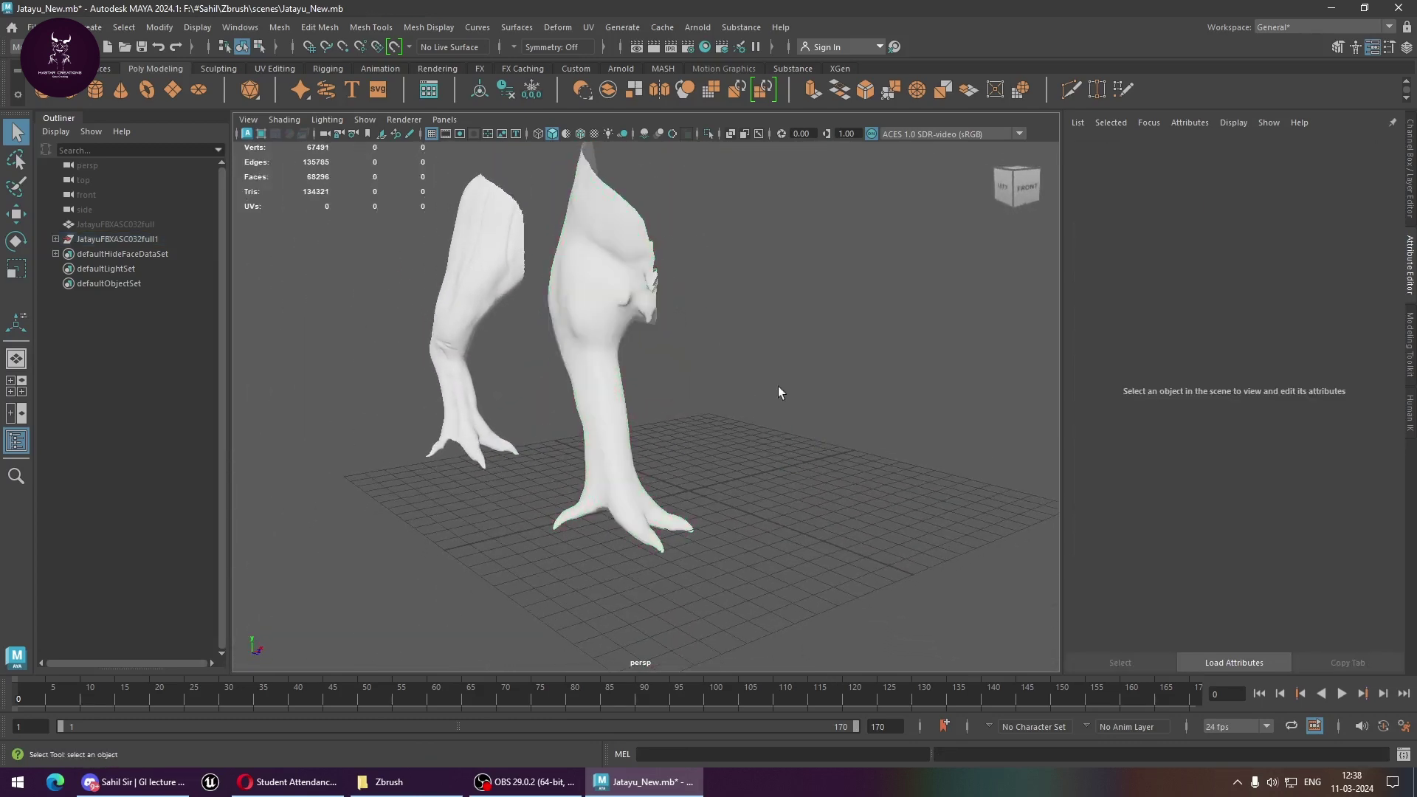
{"action": "left_click", "coordinate": [475, 339]}
{"action": "key", "text": "Delete"}
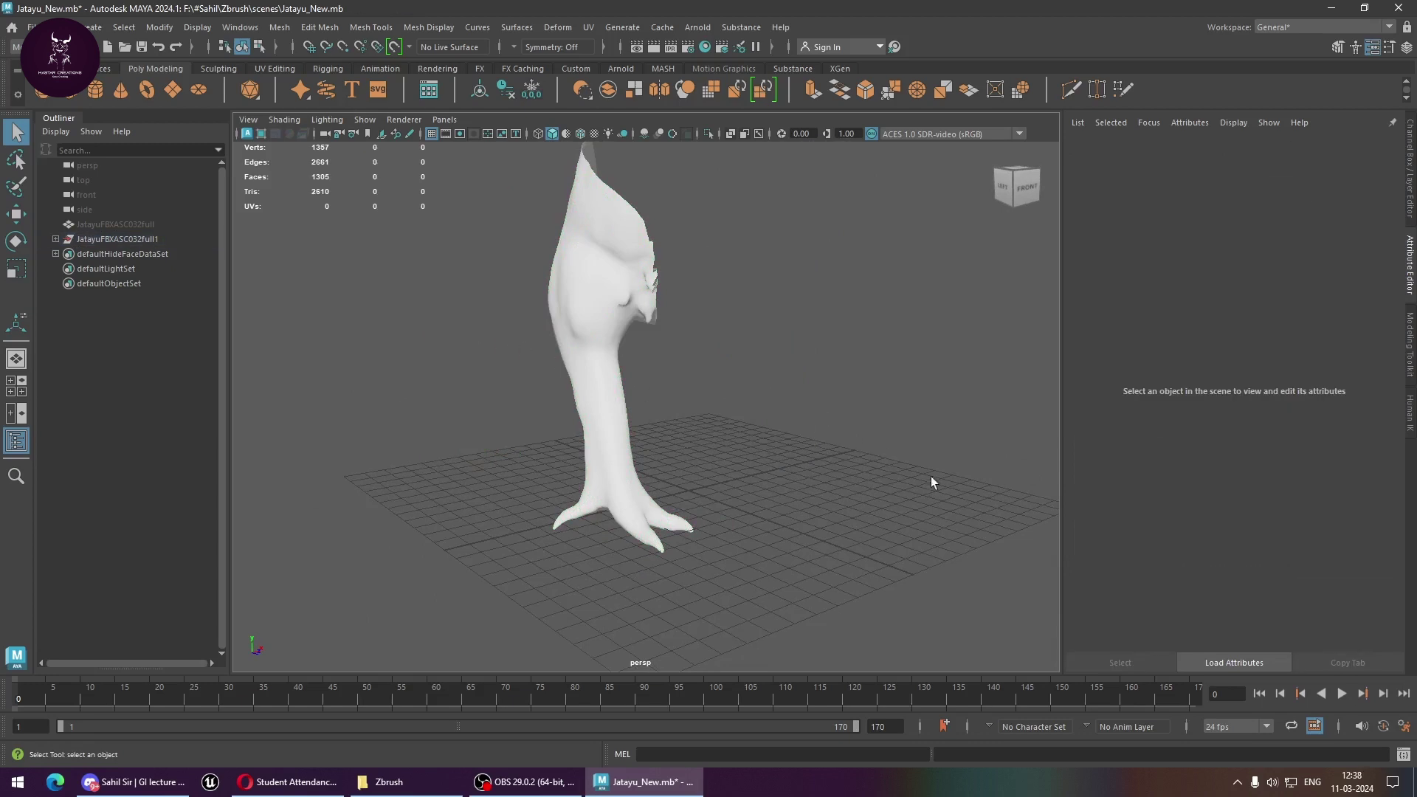
{"action": "right_click_drag", "start_coordinate": [931, 482], "coordinate": [268, 338], "text": "alt"}
Expand the Outliner down to polySurface43, select polySurface1 through transform1, and unhide all
{"action": "left_click", "coordinate": [55, 238]}
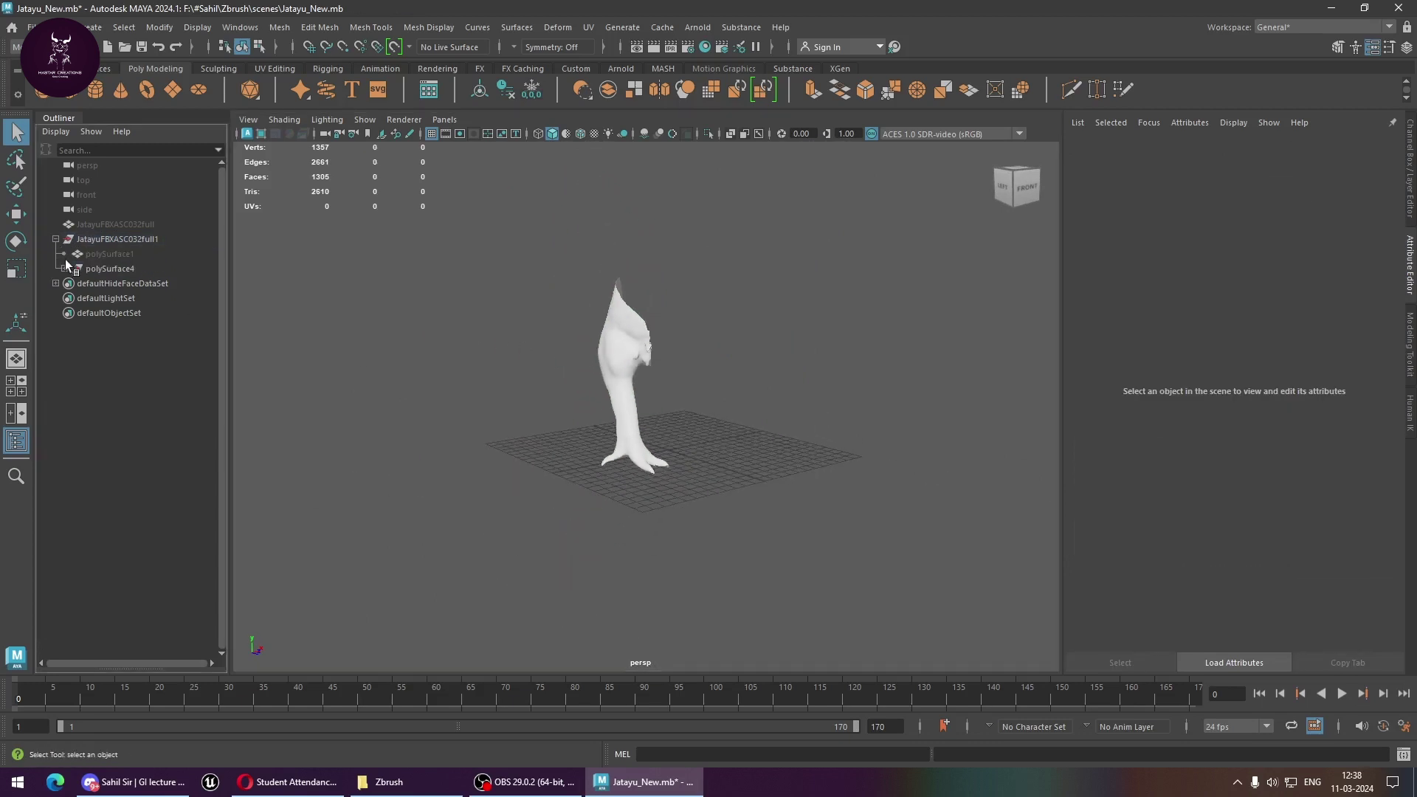
{"action": "left_click", "coordinate": [64, 268]}
{"action": "left_click", "coordinate": [73, 298]}
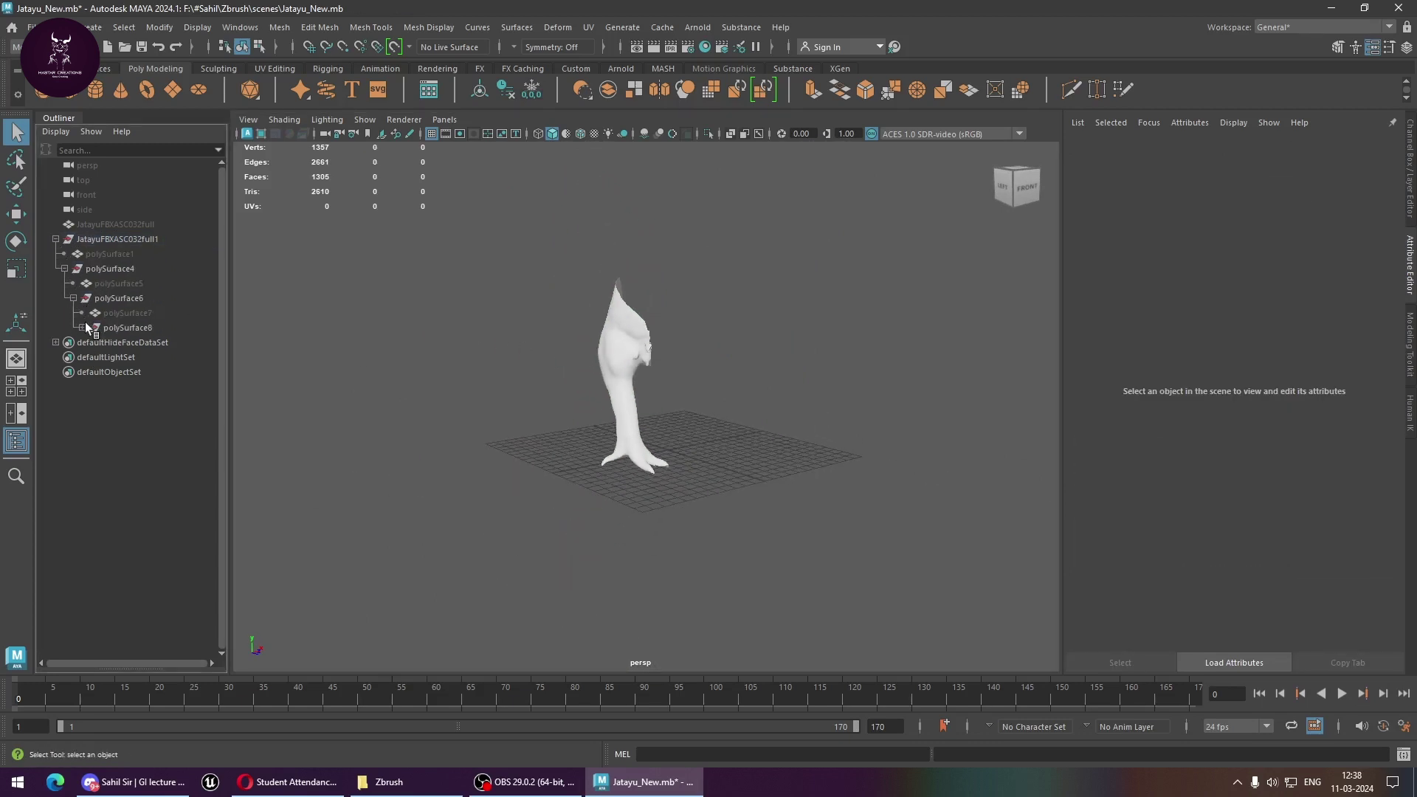
{"action": "left_click", "coordinate": [82, 327]}
{"action": "left_click", "coordinate": [91, 356]}
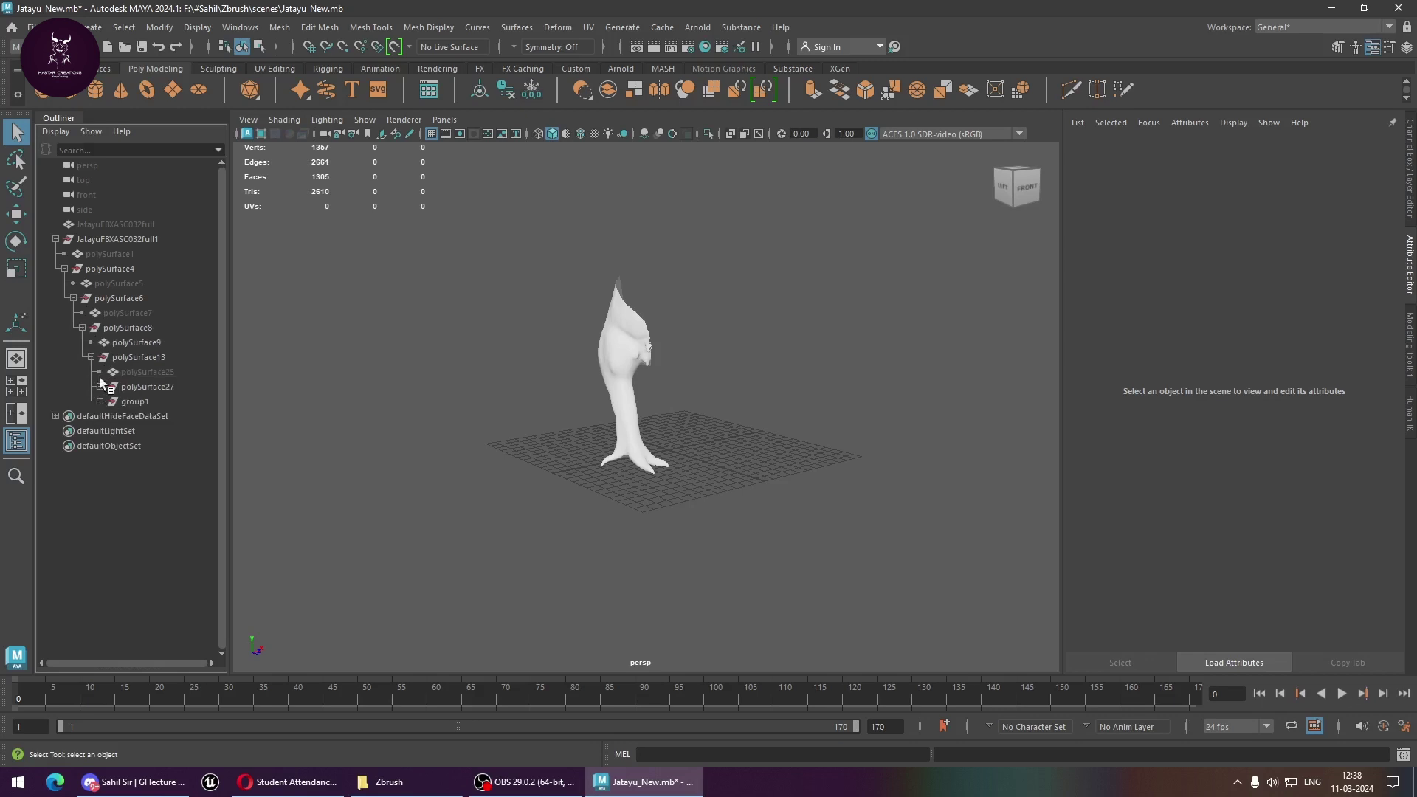
{"action": "left_click", "coordinate": [100, 386]}
{"action": "left_click", "coordinate": [101, 445]}
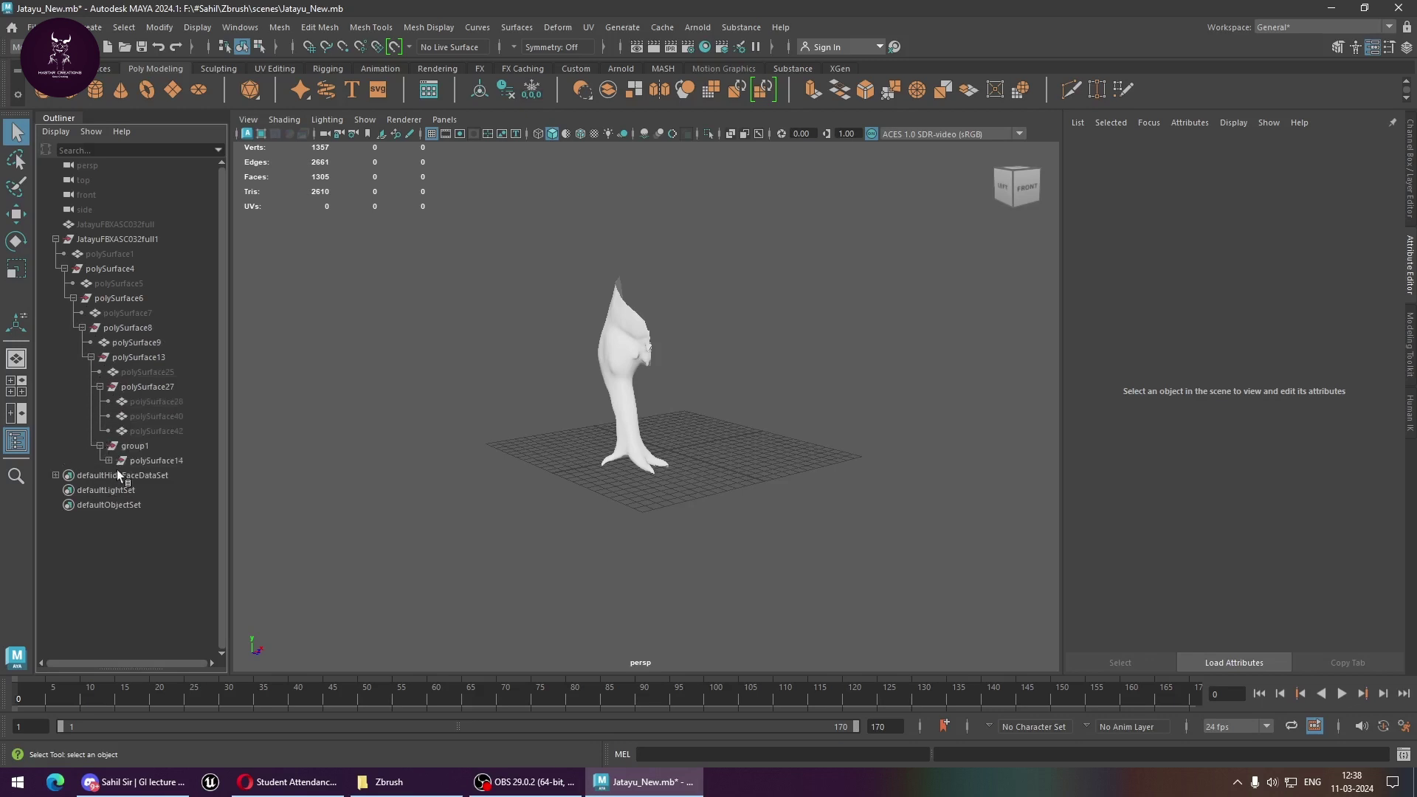
{"action": "left_click", "coordinate": [108, 459]}
{"action": "left_click", "coordinate": [118, 475]}
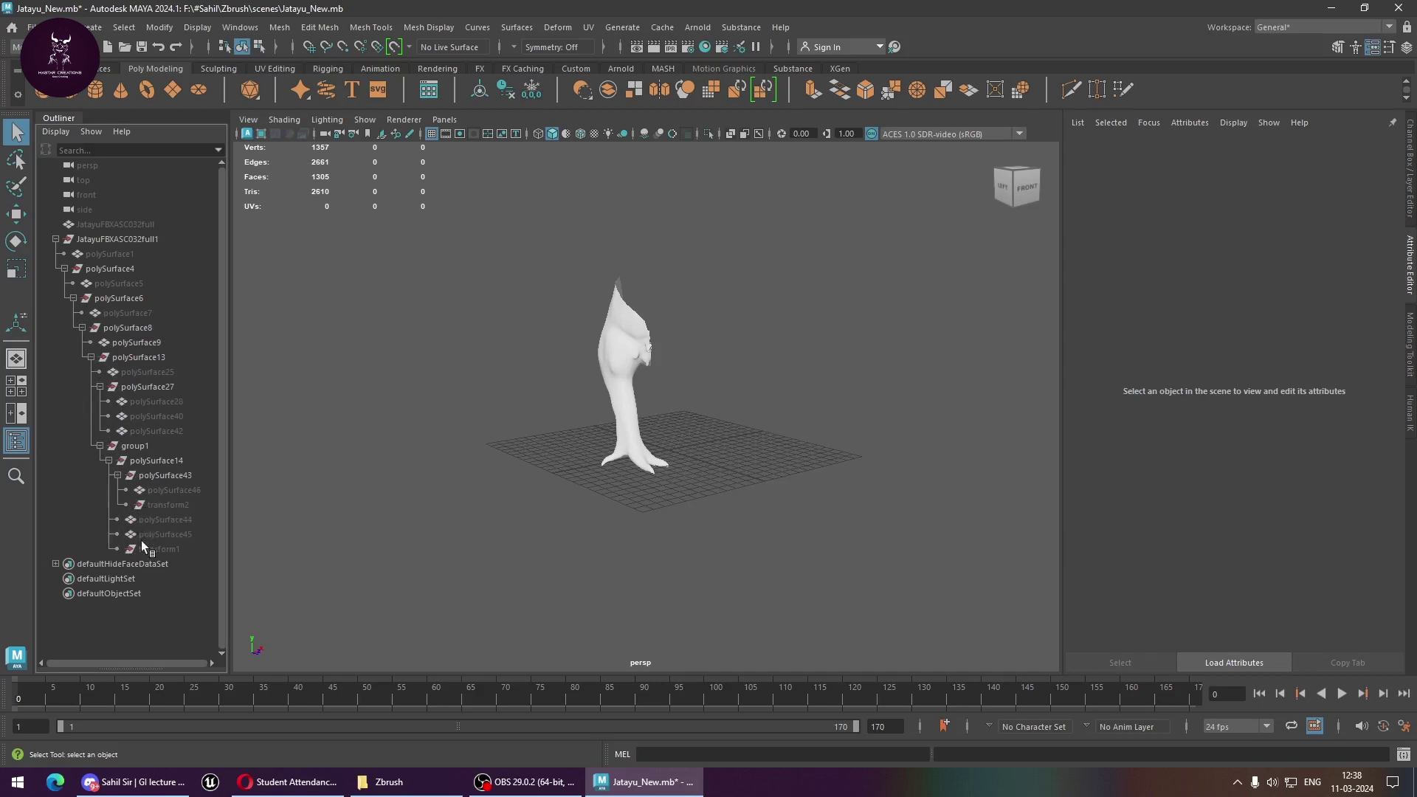
{"action": "left_click", "coordinate": [109, 253]}
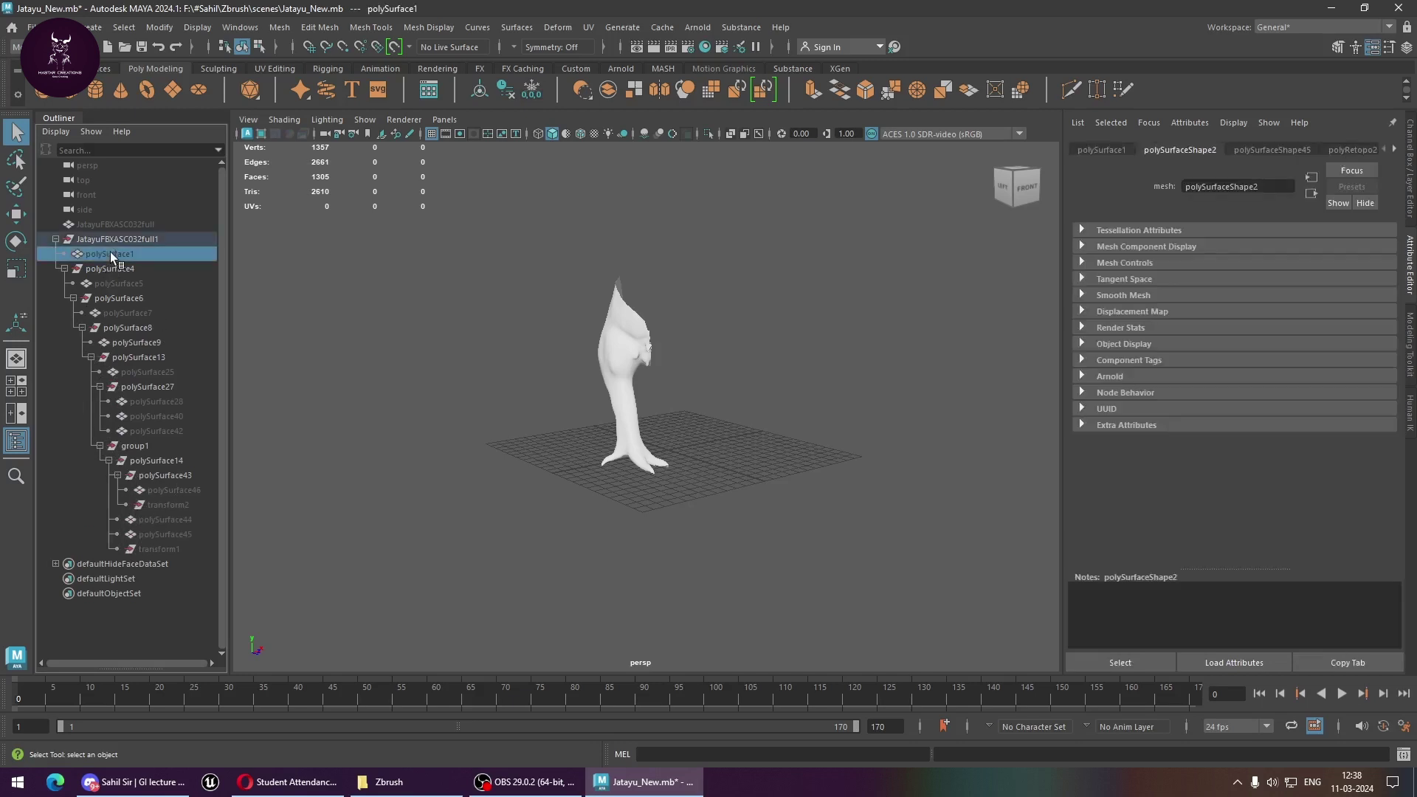
{"action": "left_click", "coordinate": [170, 548], "text": "shift"}
{"action": "key", "text": "shift+h"}
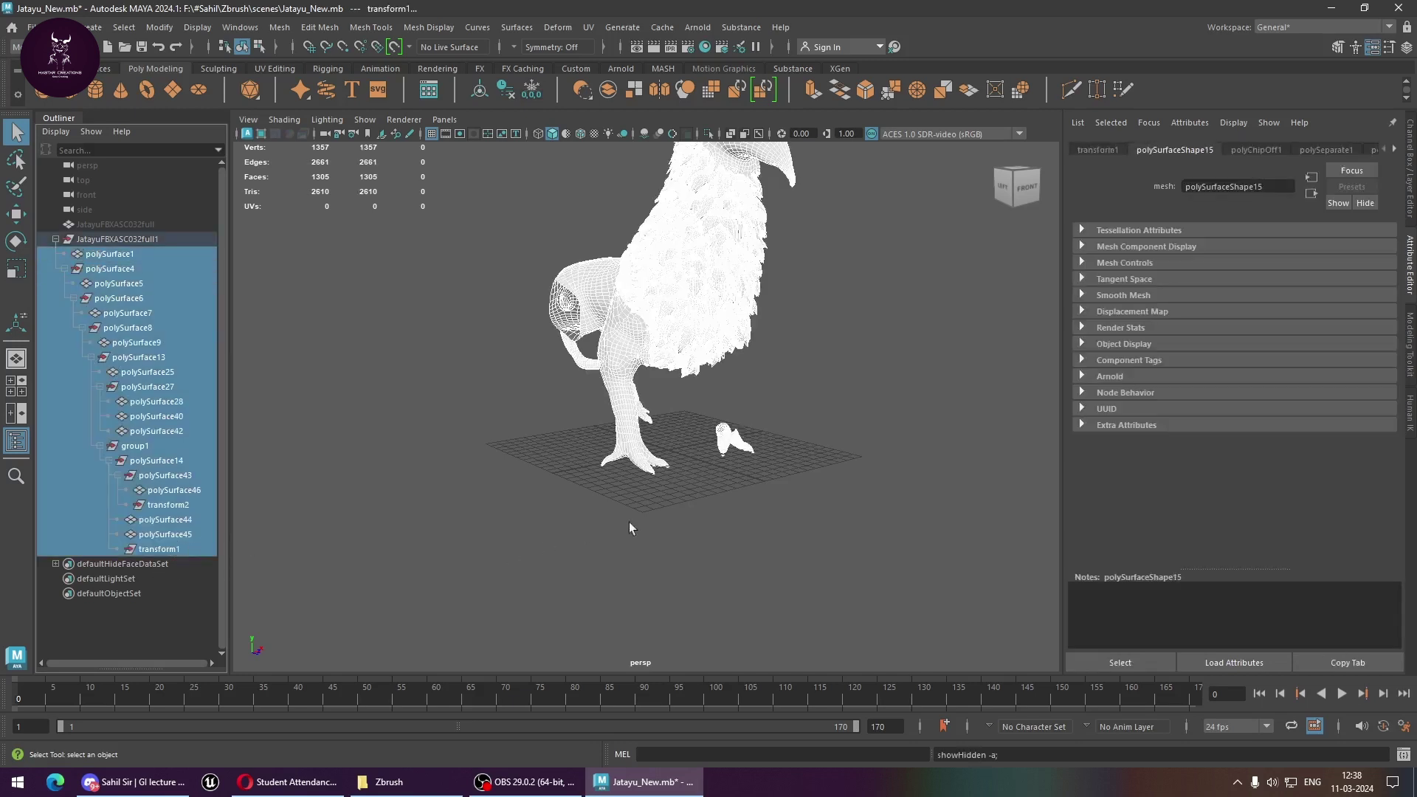
Delete the stray claw meshes lying on the grid
{"action": "mouse_move", "coordinate": [629, 521]}
{"action": "left_mouse_down", "text": "alt"}
{"action": "mouse_move", "coordinate": [774, 528]}
{"action": "mouse_move", "coordinate": [669, 435]}
{"action": "left_mouse_up", "text": "alt"}
{"action": "left_click", "coordinate": [778, 525]}
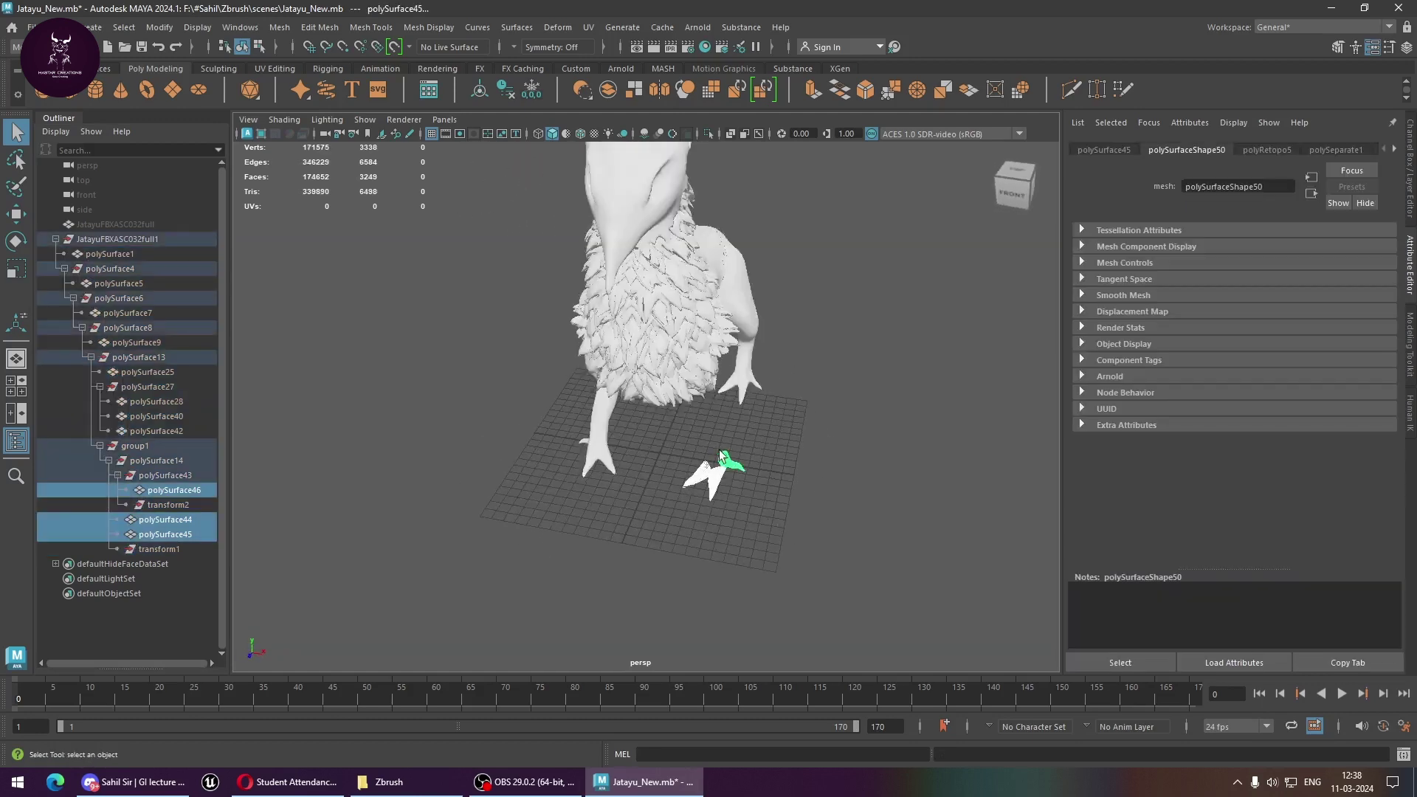
{"action": "key", "text": "Delete"}
{"action": "mouse_move", "coordinate": [773, 478]}
{"action": "left_mouse_down", "text": "alt"}
{"action": "mouse_move", "coordinate": [688, 465]}
{"action": "mouse_move", "coordinate": [904, 586]}
{"action": "mouse_move", "coordinate": [513, 233]}
{"action": "left_mouse_up", "text": "alt"}
{"action": "scroll", "coordinate": [689, 465], "scroll_direction": "down", "scroll_amount": 3}
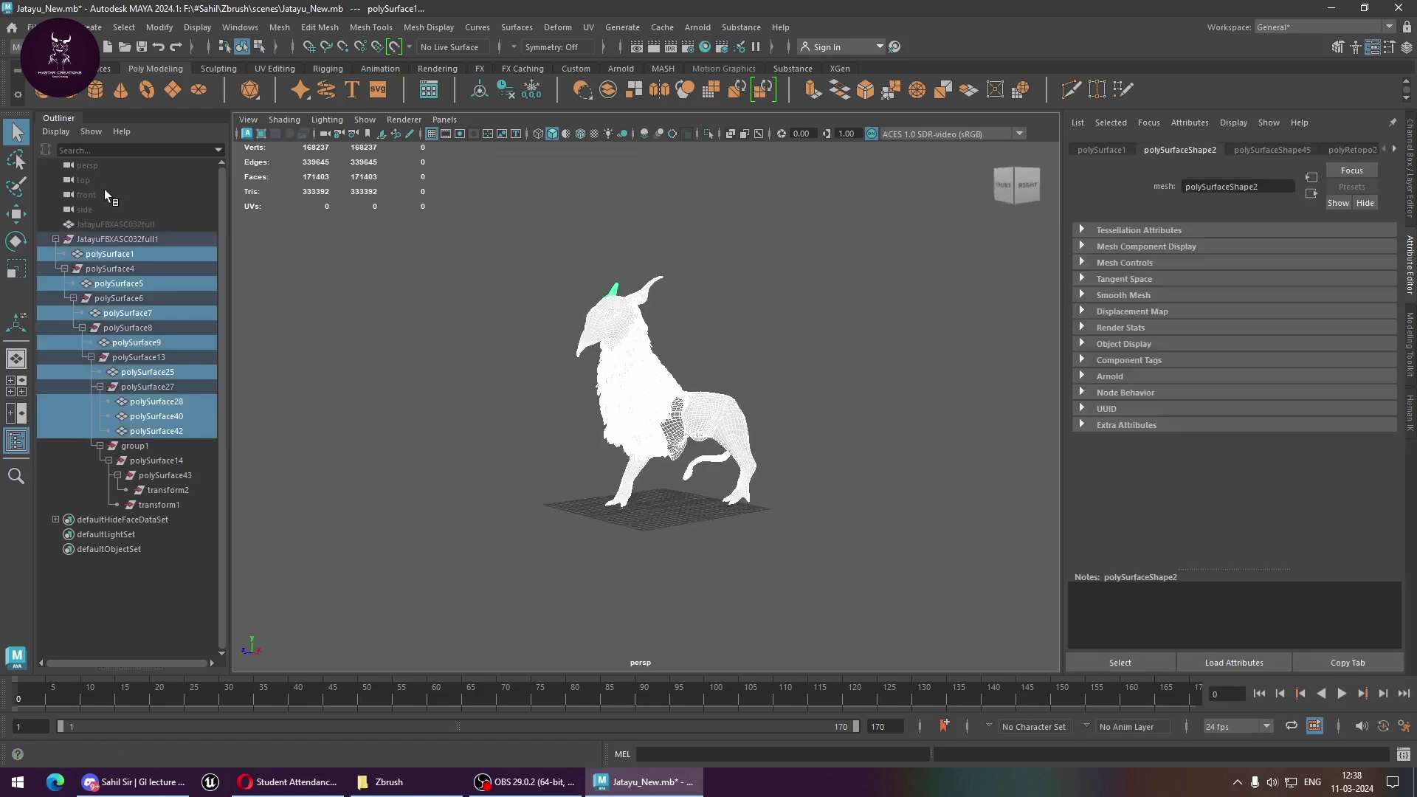
Freeze transformations and delete history on the Jatayu model hierarchy
{"action": "left_click", "coordinate": [533, 87]}
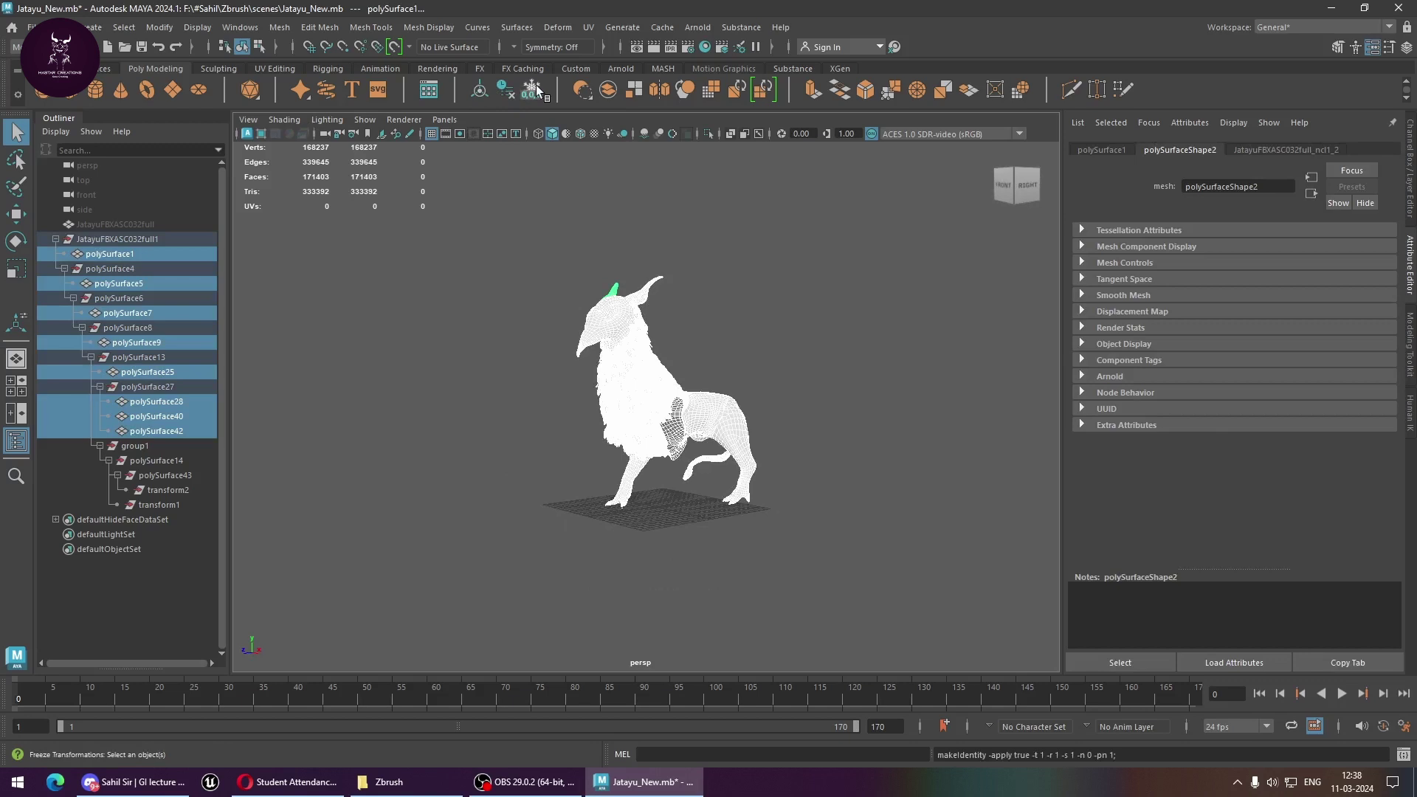
{"action": "left_click", "coordinate": [493, 96]}
{"action": "left_click", "coordinate": [159, 503]}
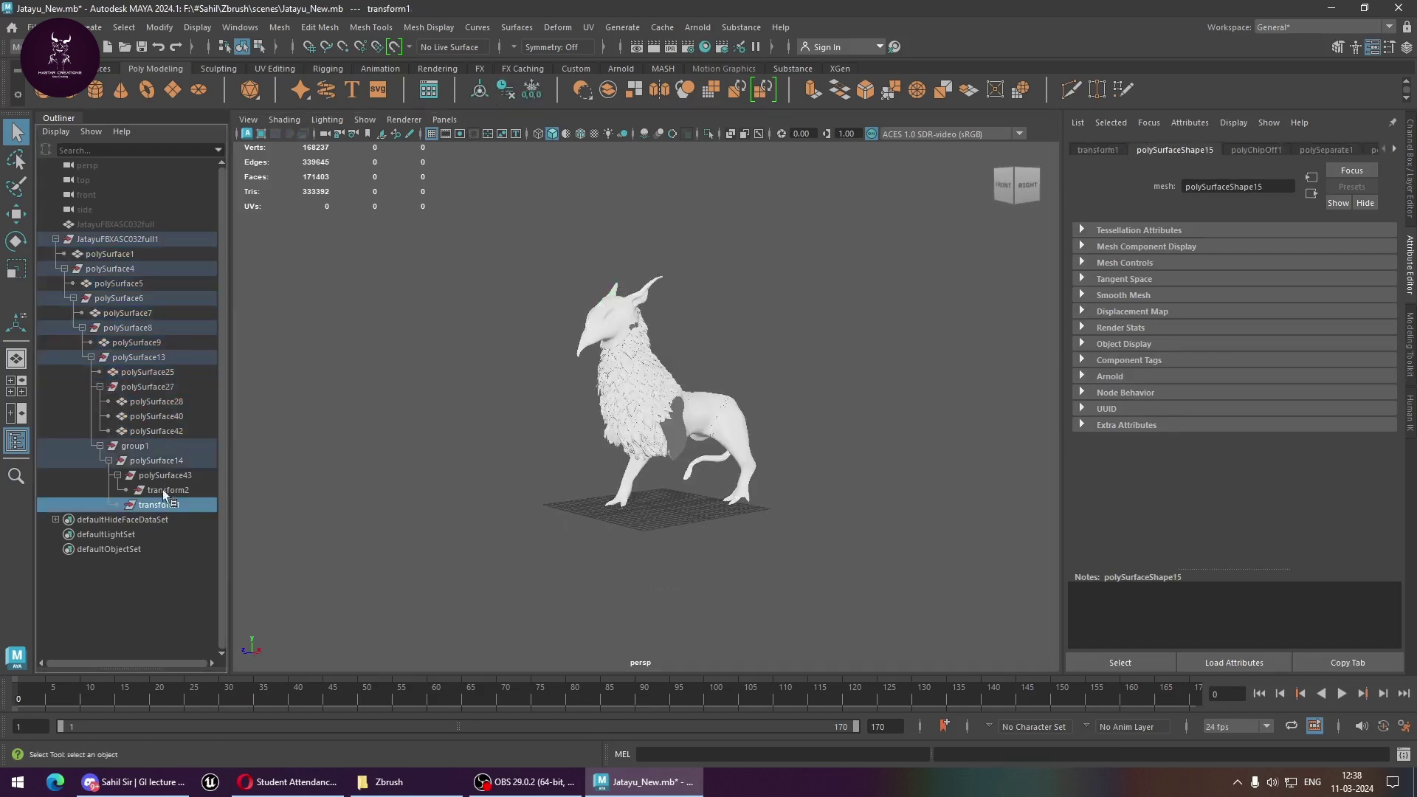
{"action": "left_click", "coordinate": [127, 240]}
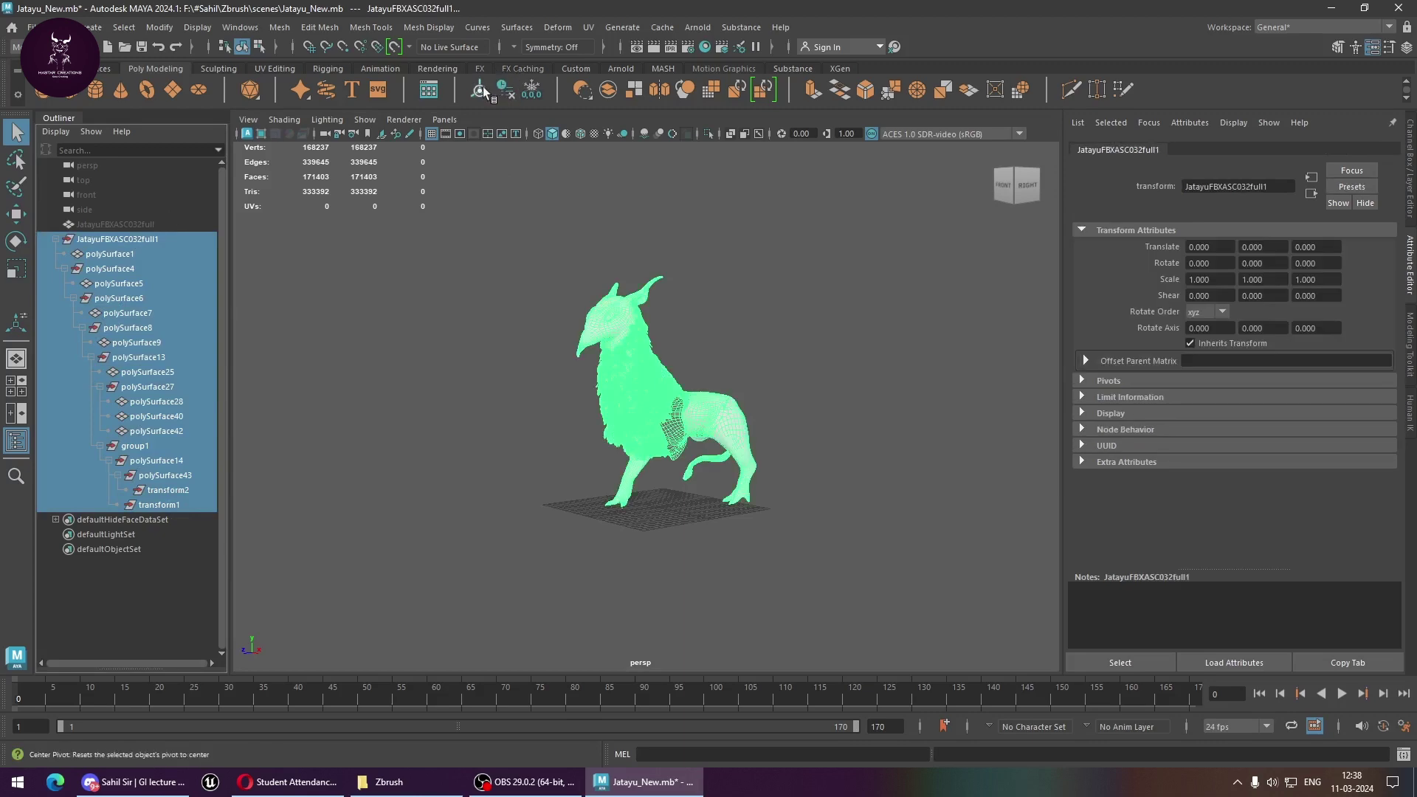
{"action": "scroll", "coordinate": [906, 463], "scroll_direction": "up", "scroll_amount": 5}
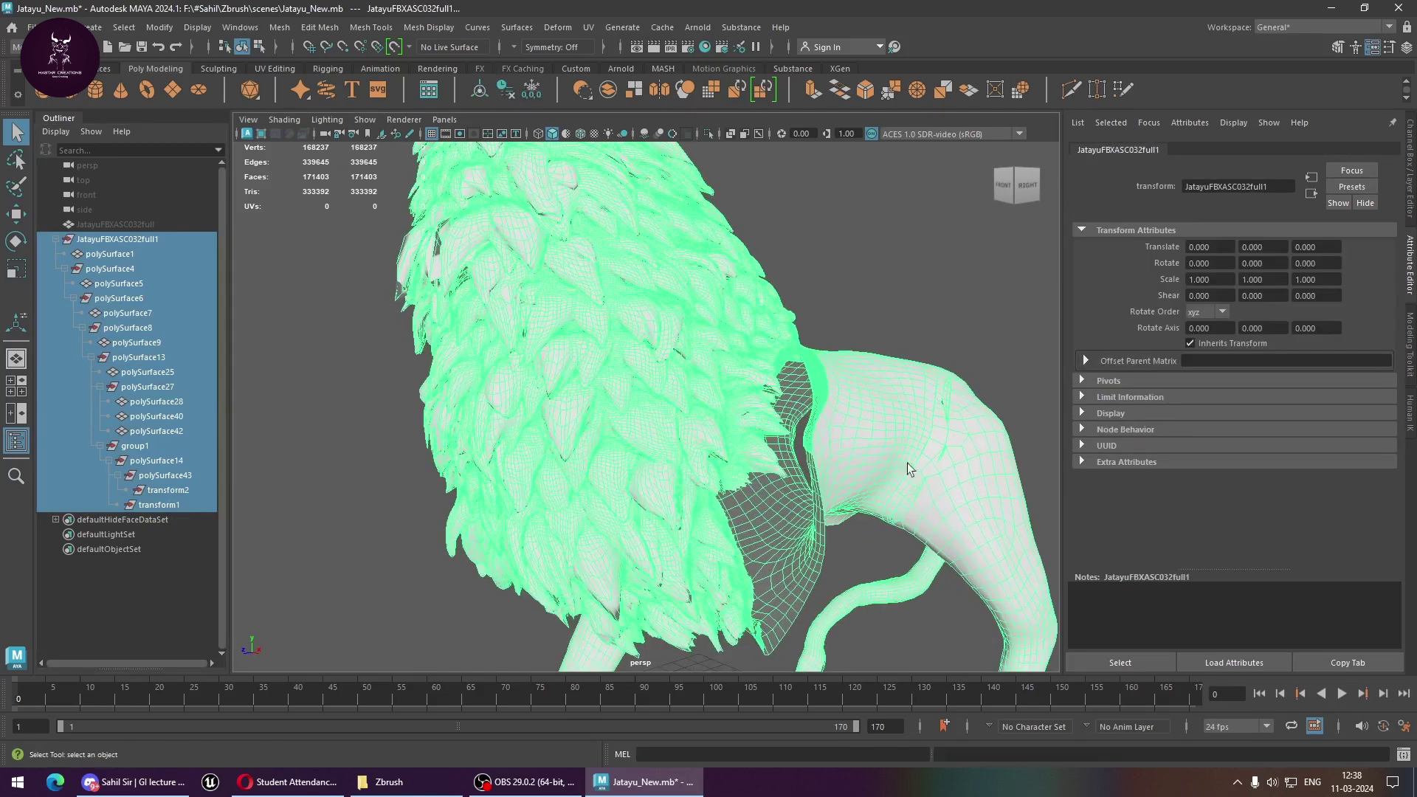
{"action": "left_click", "coordinate": [906, 462]}
{"action": "mouse_move", "coordinate": [906, 463]}
{"action": "left_mouse_down", "text": "alt"}
{"action": "mouse_move", "coordinate": [737, 415]}
{"action": "mouse_move", "coordinate": [840, 476]}
{"action": "left_mouse_up", "text": "alt"}
Inspect polySurface25, polySurface9 and polySurface40 quad meshes, then select only polySurface9
{"action": "left_click", "coordinate": [840, 476]}
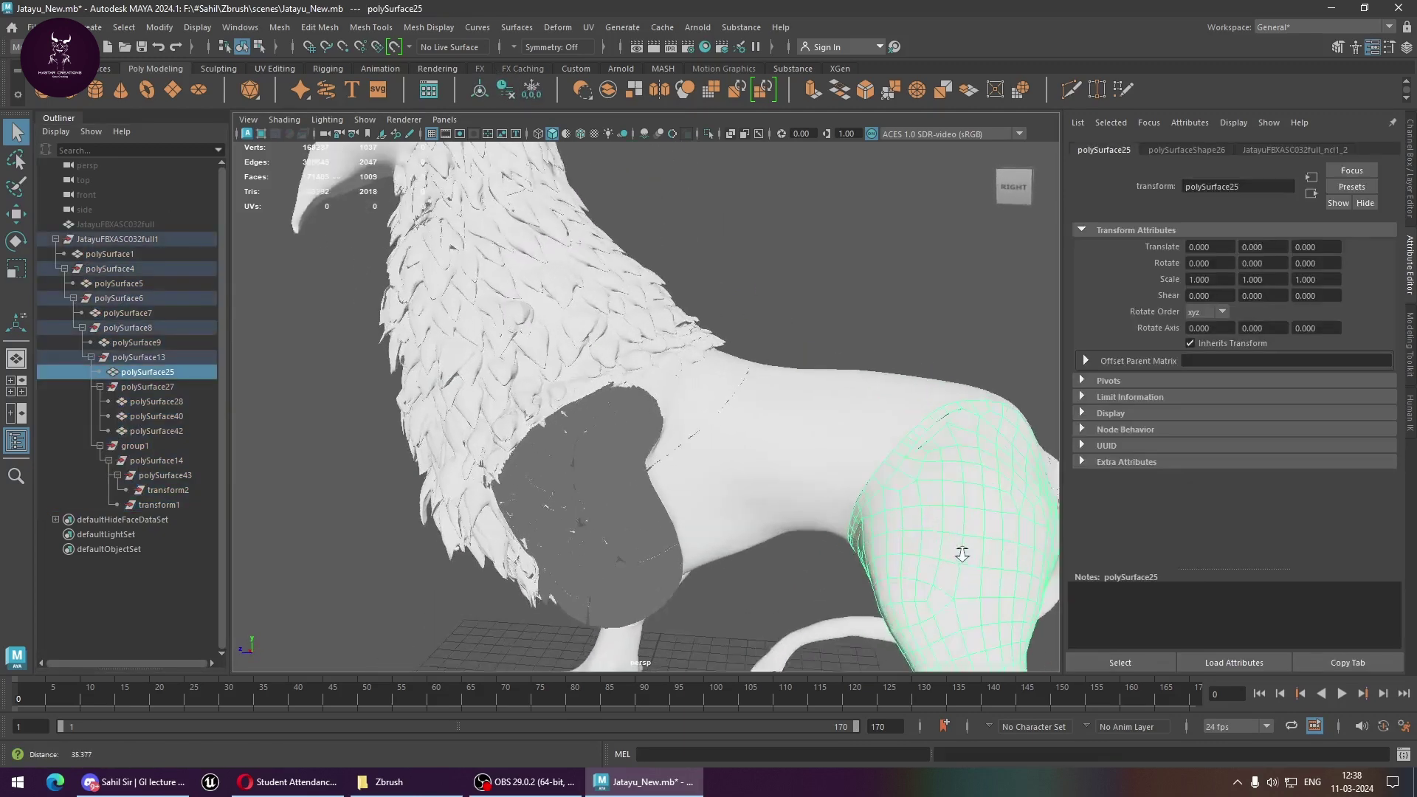
{"action": "scroll", "coordinate": [840, 476], "scroll_direction": "up", "scroll_amount": 3}
{"action": "scroll", "coordinate": [687, 454], "scroll_direction": "up", "scroll_amount": 2}
{"action": "mouse_move", "coordinate": [748, 487]}
{"action": "left_mouse_down", "text": "alt"}
{"action": "mouse_move", "coordinate": [839, 490]}
{"action": "mouse_move", "coordinate": [653, 486]}
{"action": "left_mouse_up", "text": "alt"}
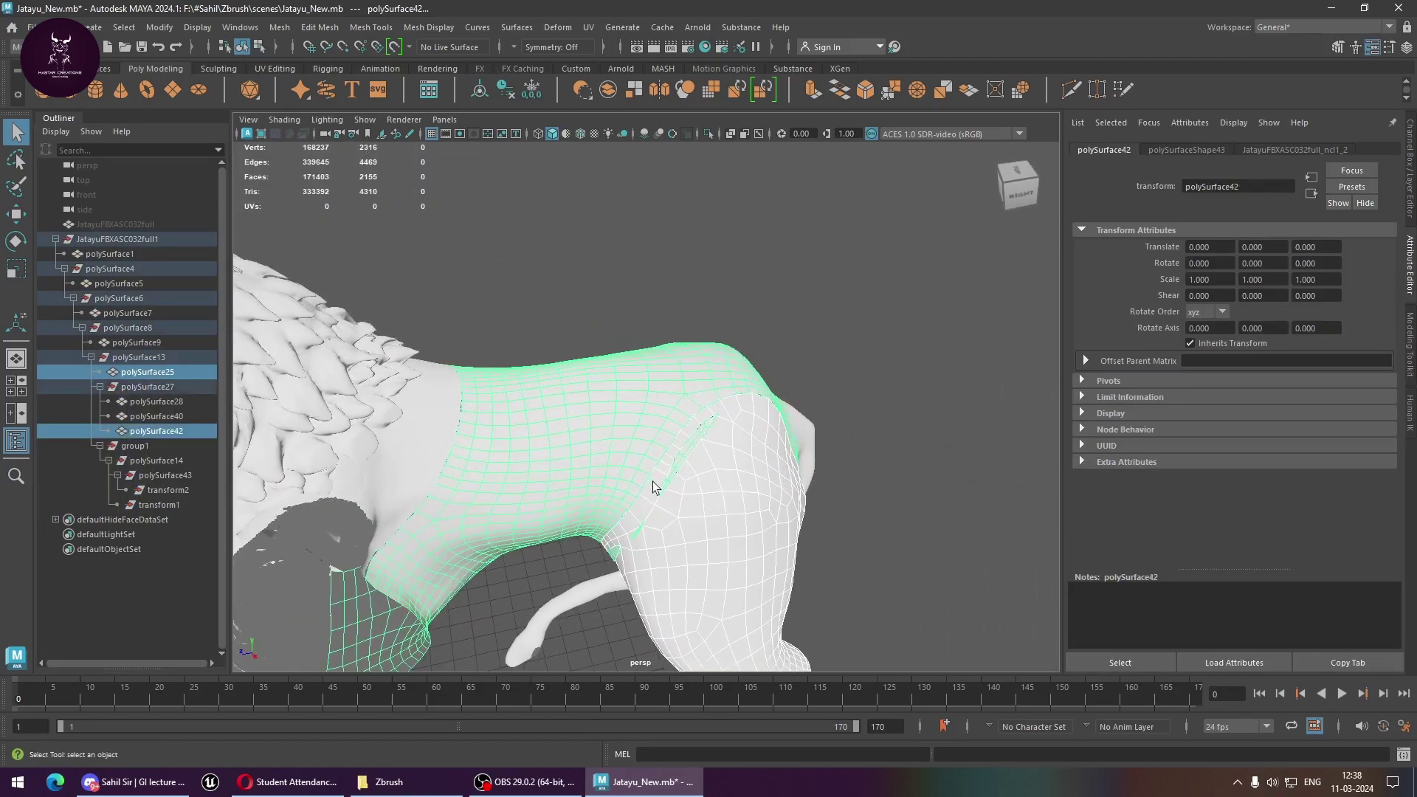
{"action": "mouse_move", "coordinate": [737, 503]}
{"action": "left_mouse_down", "text": "alt"}
{"action": "mouse_move", "coordinate": [649, 503]}
{"action": "mouse_move", "coordinate": [685, 520]}
{"action": "left_mouse_up", "text": "alt"}
{"action": "left_click", "coordinate": [649, 503], "text": "shift"}
{"action": "left_click", "coordinate": [573, 496], "text": "shift"}
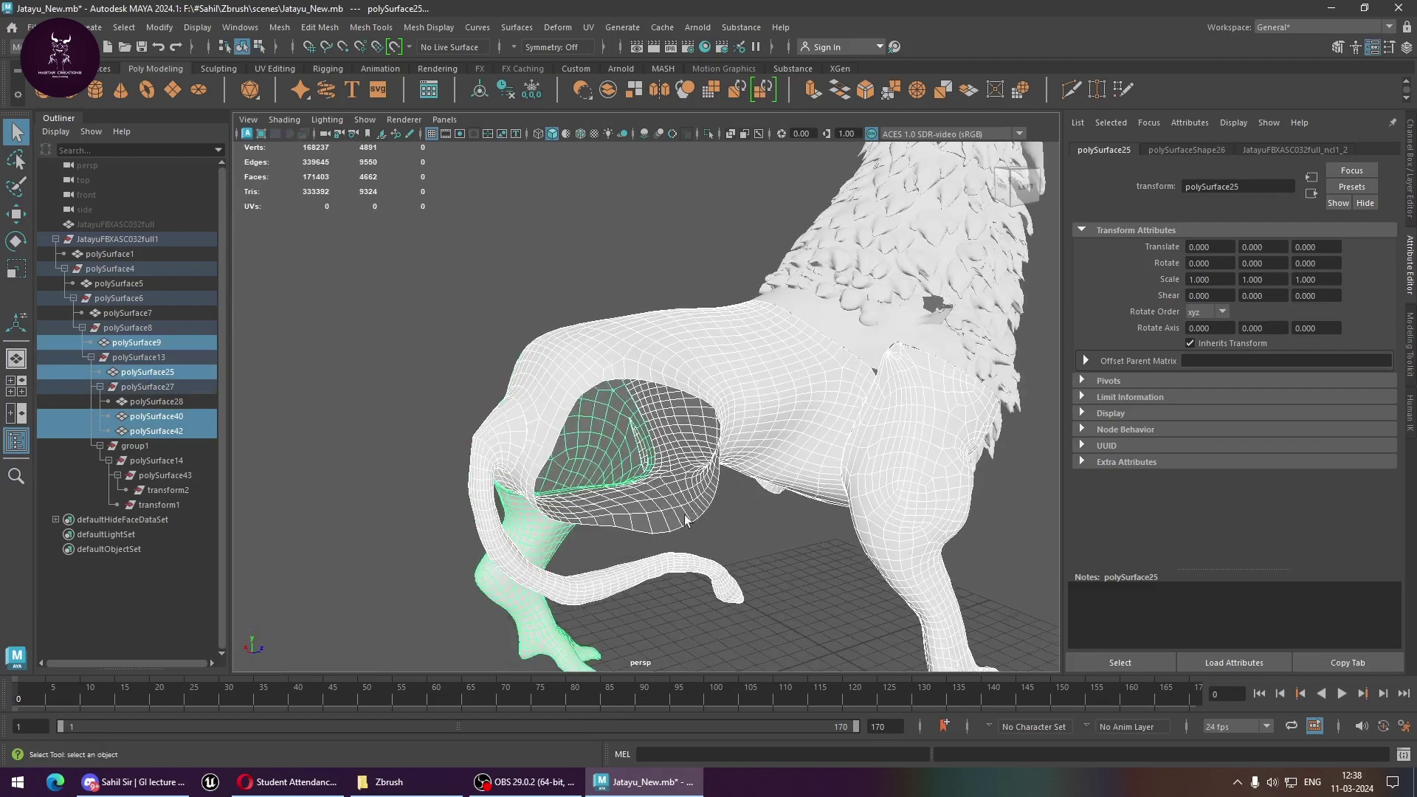
{"action": "mouse_move", "coordinate": [526, 466]}
{"action": "left_mouse_down", "text": "alt"}
{"action": "mouse_move", "coordinate": [697, 558]}
{"action": "mouse_move", "coordinate": [724, 495]}
{"action": "mouse_move", "coordinate": [567, 403]}
{"action": "left_mouse_up", "text": "alt"}
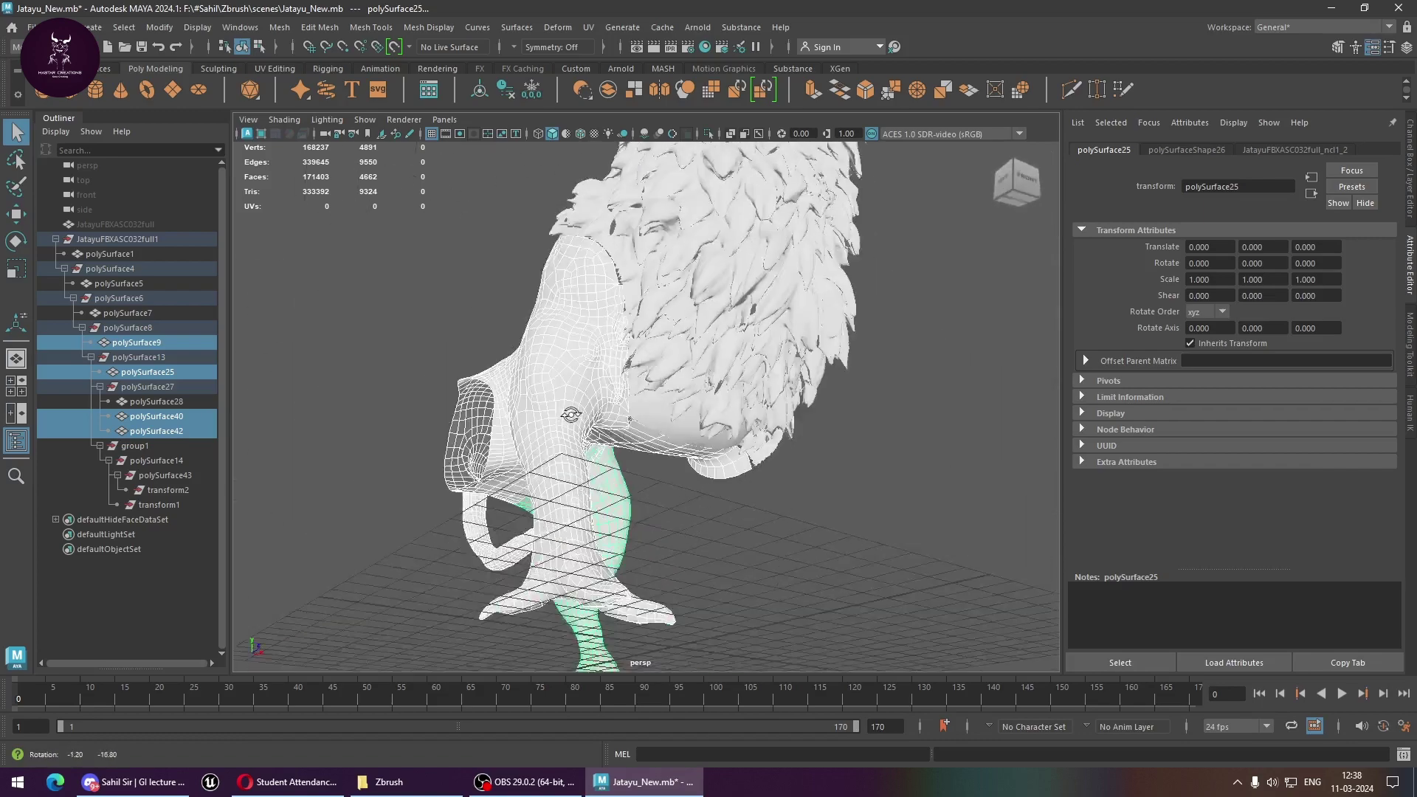
{"action": "left_click", "coordinate": [567, 403]}
{"action": "left_click_drag", "start_coordinate": [684, 426], "coordinate": [672, 432], "text": "alt"}
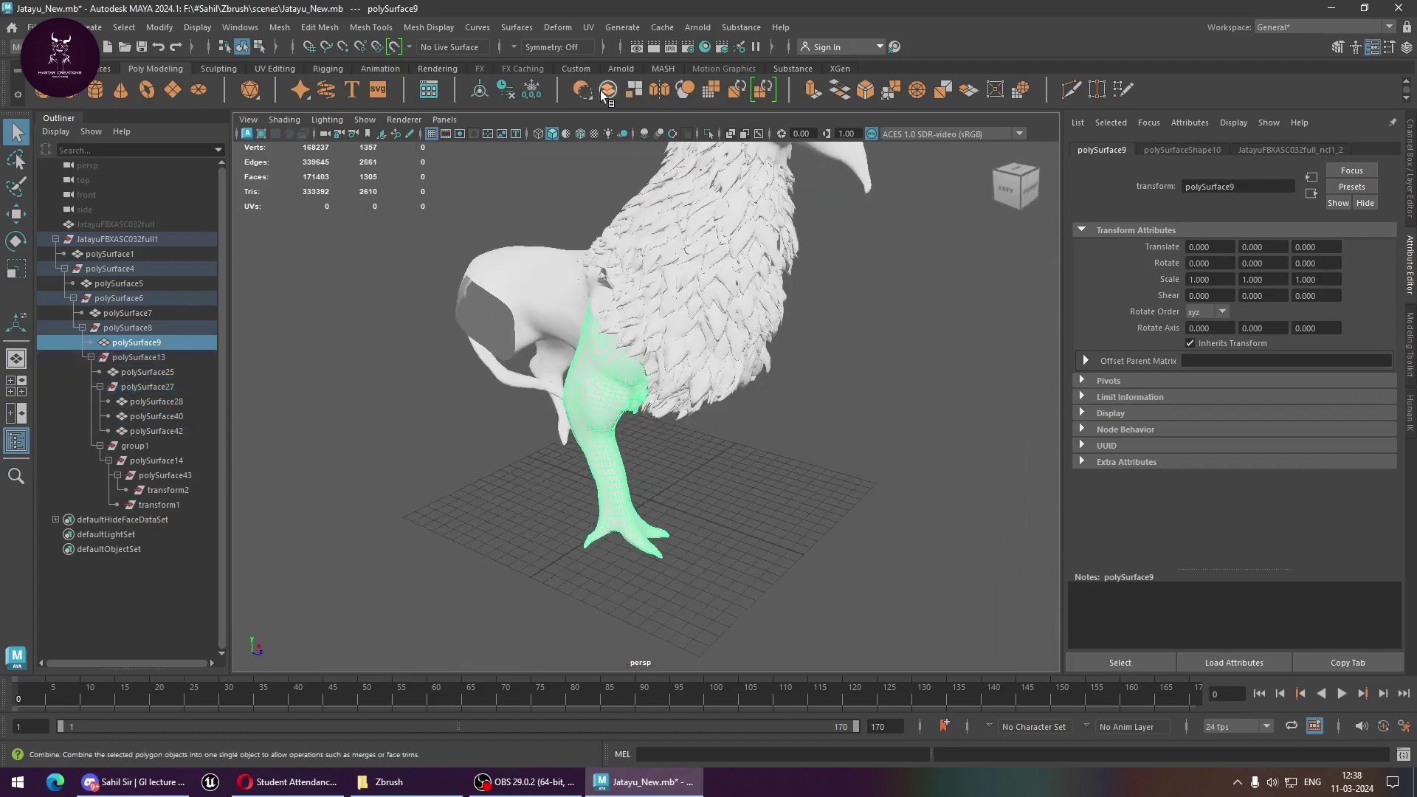
Mirror leg polySurface9 on the X axis, + direction, with offset adjusted toward the body
{"action": "left_click_drag", "start_coordinate": [673, 295], "coordinate": [708, 414], "text": "alt"}
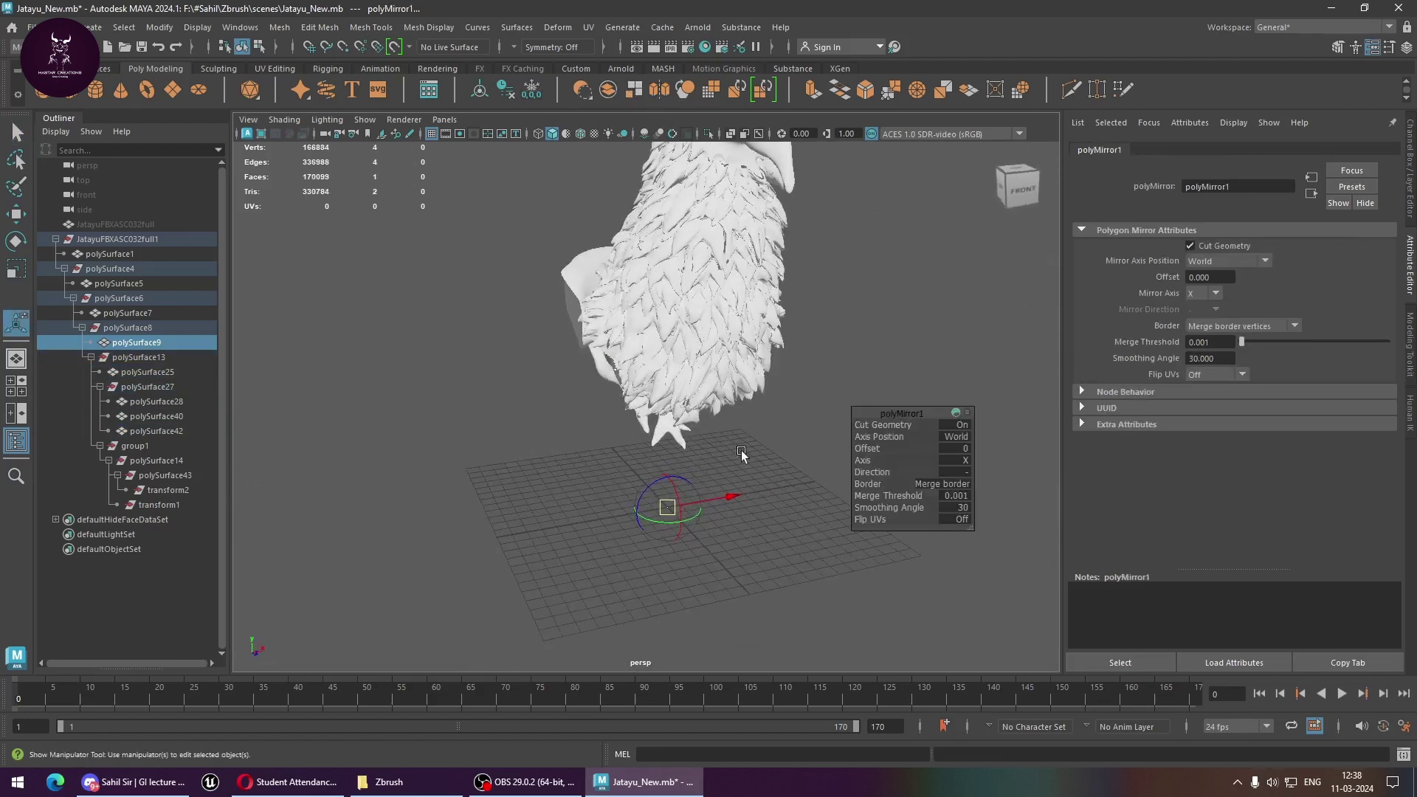
{"action": "left_click_drag", "start_coordinate": [728, 494], "coordinate": [833, 476]}
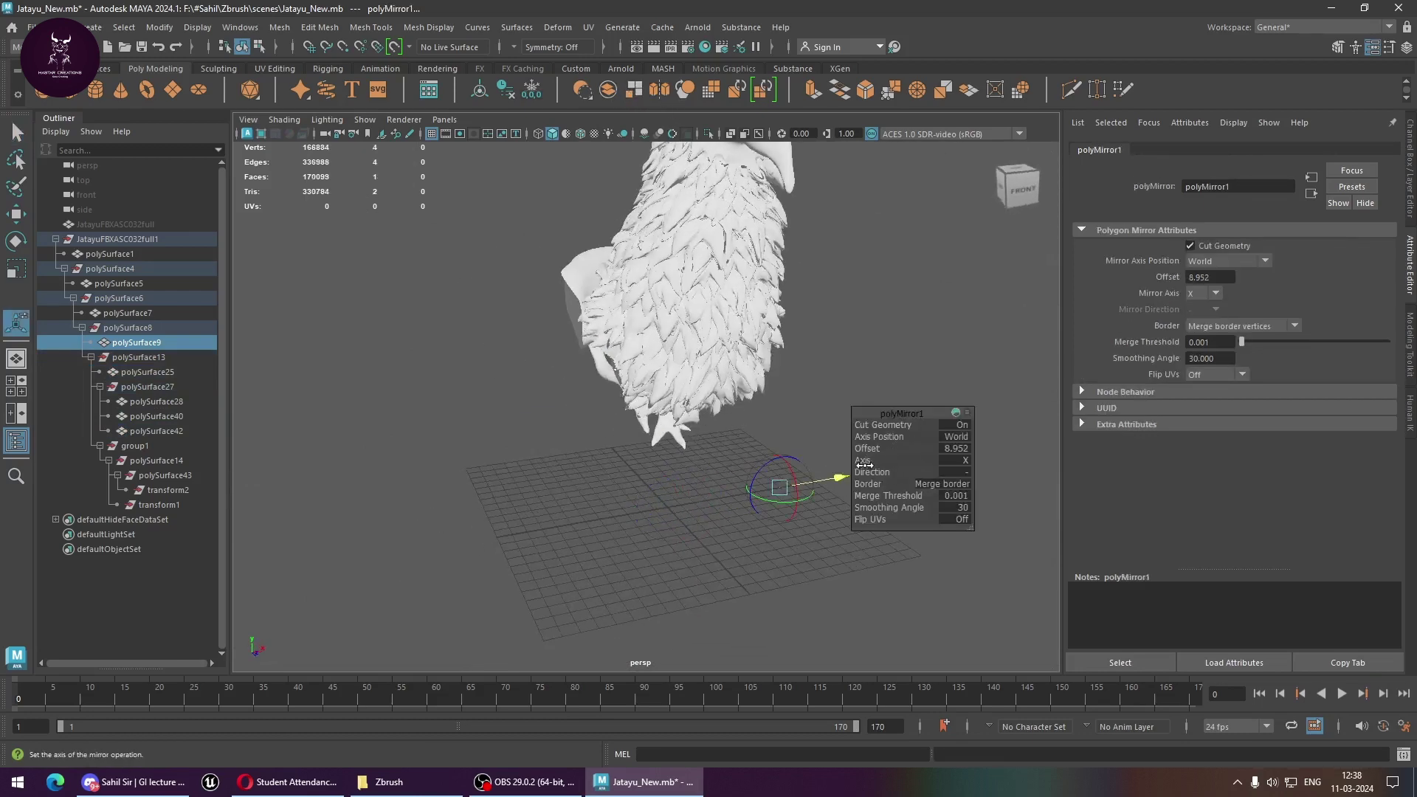
{"action": "left_click_drag", "start_coordinate": [869, 455], "coordinate": [1042, 449]}
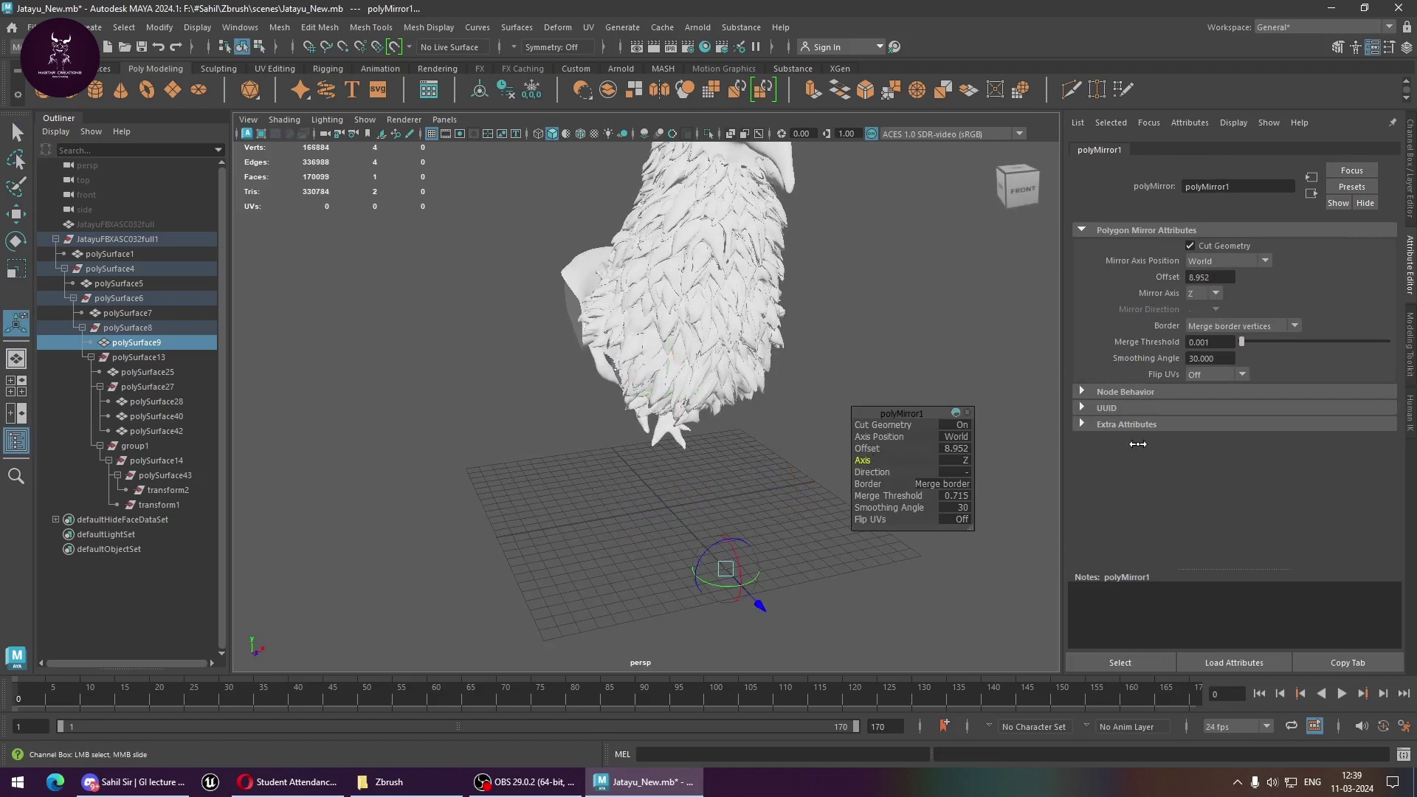
{"action": "left_click_drag", "start_coordinate": [869, 460], "coordinate": [618, 465]}
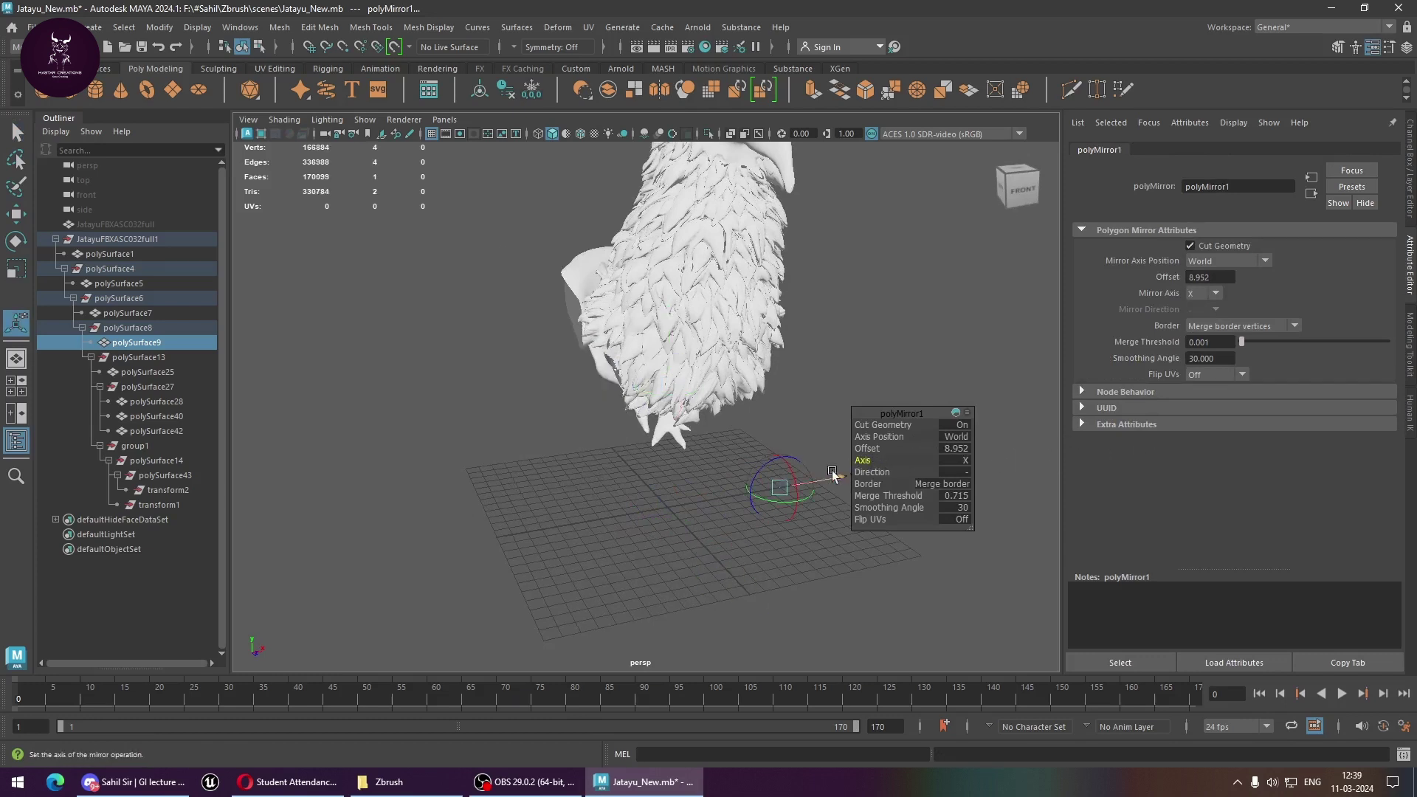
{"action": "left_click_drag", "start_coordinate": [1086, 463], "coordinate": [641, 466]}
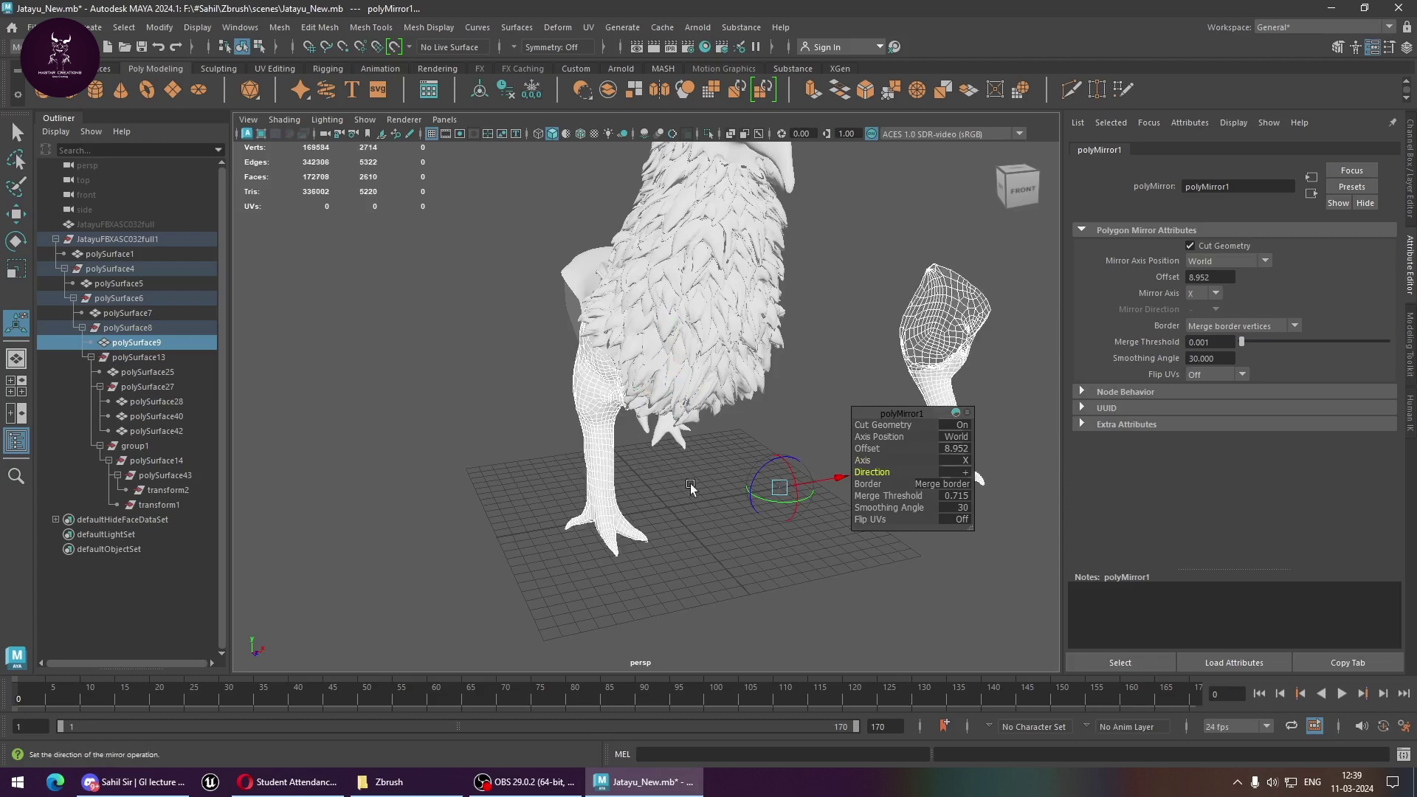
{"action": "mouse_move", "coordinate": [841, 487]}
{"action": "left_mouse_down"}
{"action": "mouse_move", "coordinate": [731, 496]}
{"action": "mouse_move", "coordinate": [766, 517]}
{"action": "mouse_move", "coordinate": [686, 524]}
{"action": "mouse_move", "coordinate": [692, 559]}
{"action": "mouse_move", "coordinate": [660, 520]}
{"action": "mouse_move", "coordinate": [593, 555]}
{"action": "mouse_move", "coordinate": [856, 324]}
{"action": "left_mouse_up"}
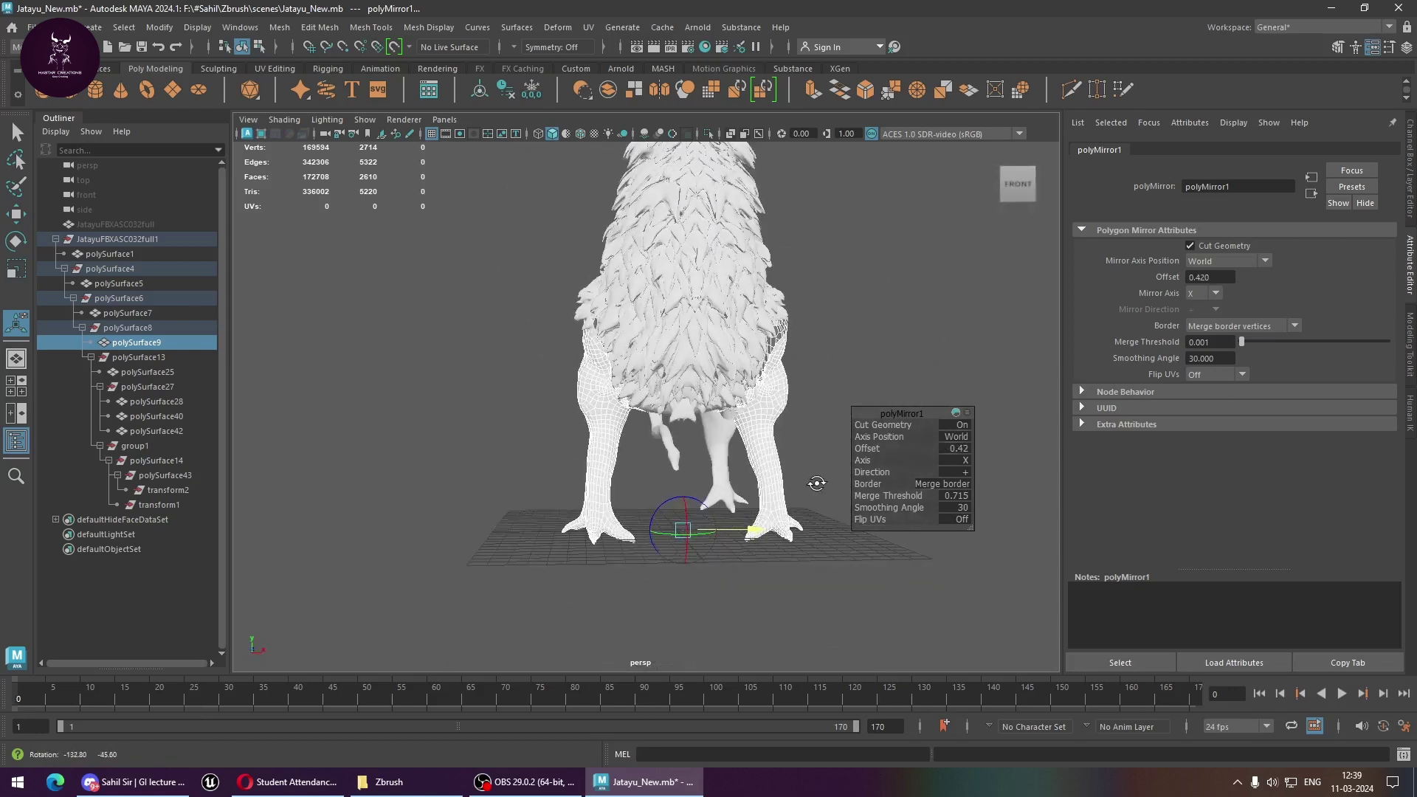
Separate the mirrored two-leg mesh into individual legs and delete the left leg copy
{"action": "key", "text": "q"}
{"action": "left_click", "coordinate": [928, 260]}
{"action": "left_click_drag", "start_coordinate": [928, 260], "coordinate": [594, 449], "text": "alt"}
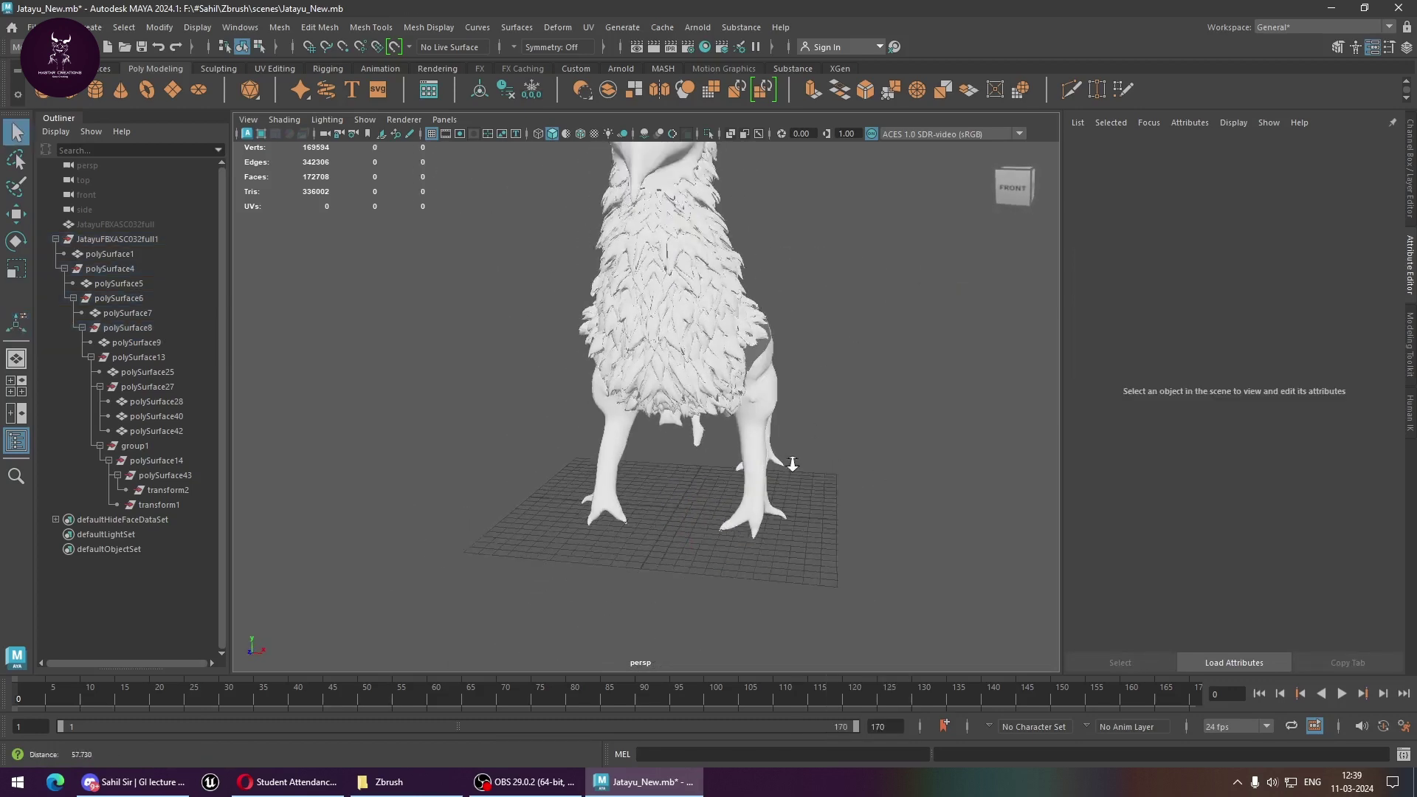
{"action": "left_click", "coordinate": [615, 454]}
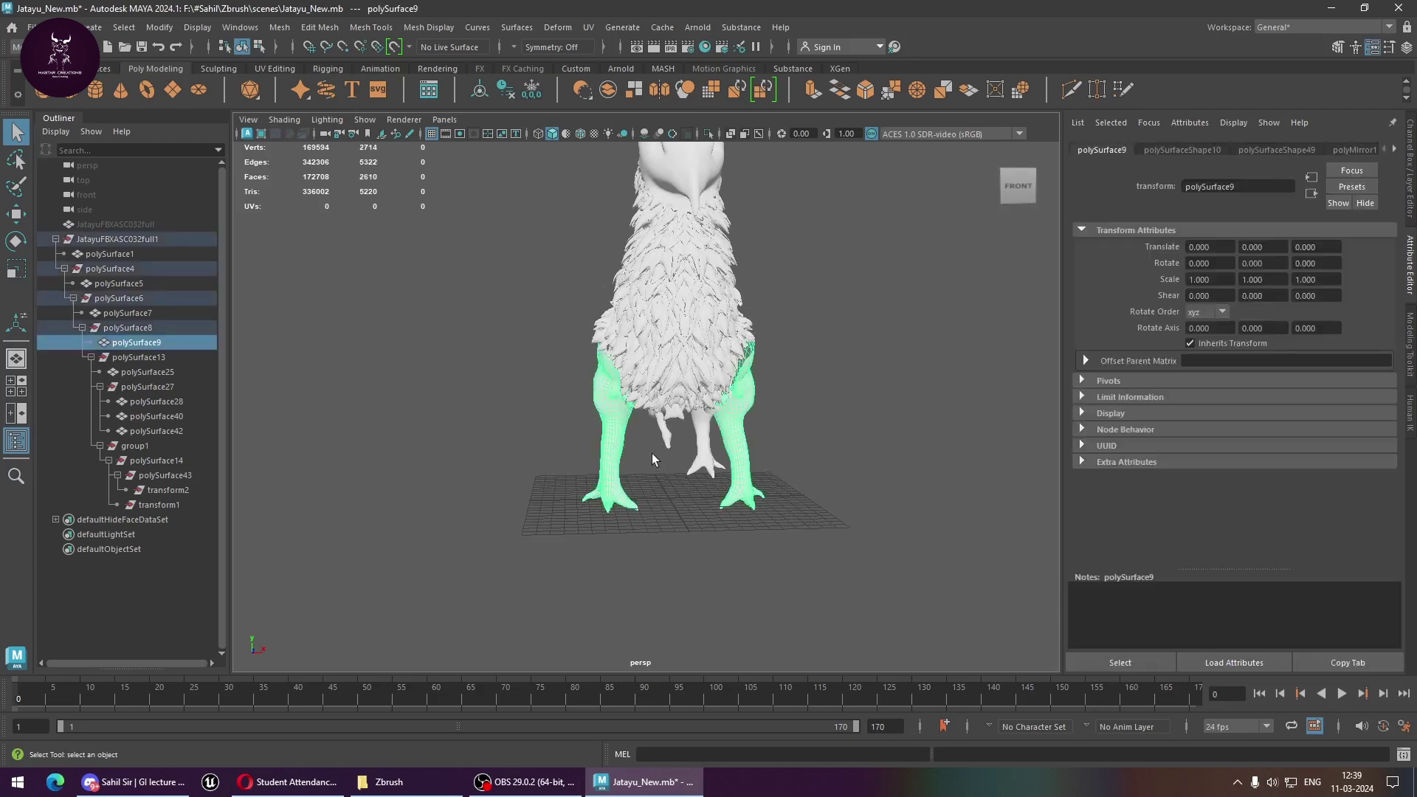
{"action": "left_click", "coordinate": [279, 28]}
{"action": "left_click", "coordinate": [317, 99]}
{"action": "left_click", "coordinate": [575, 404]}
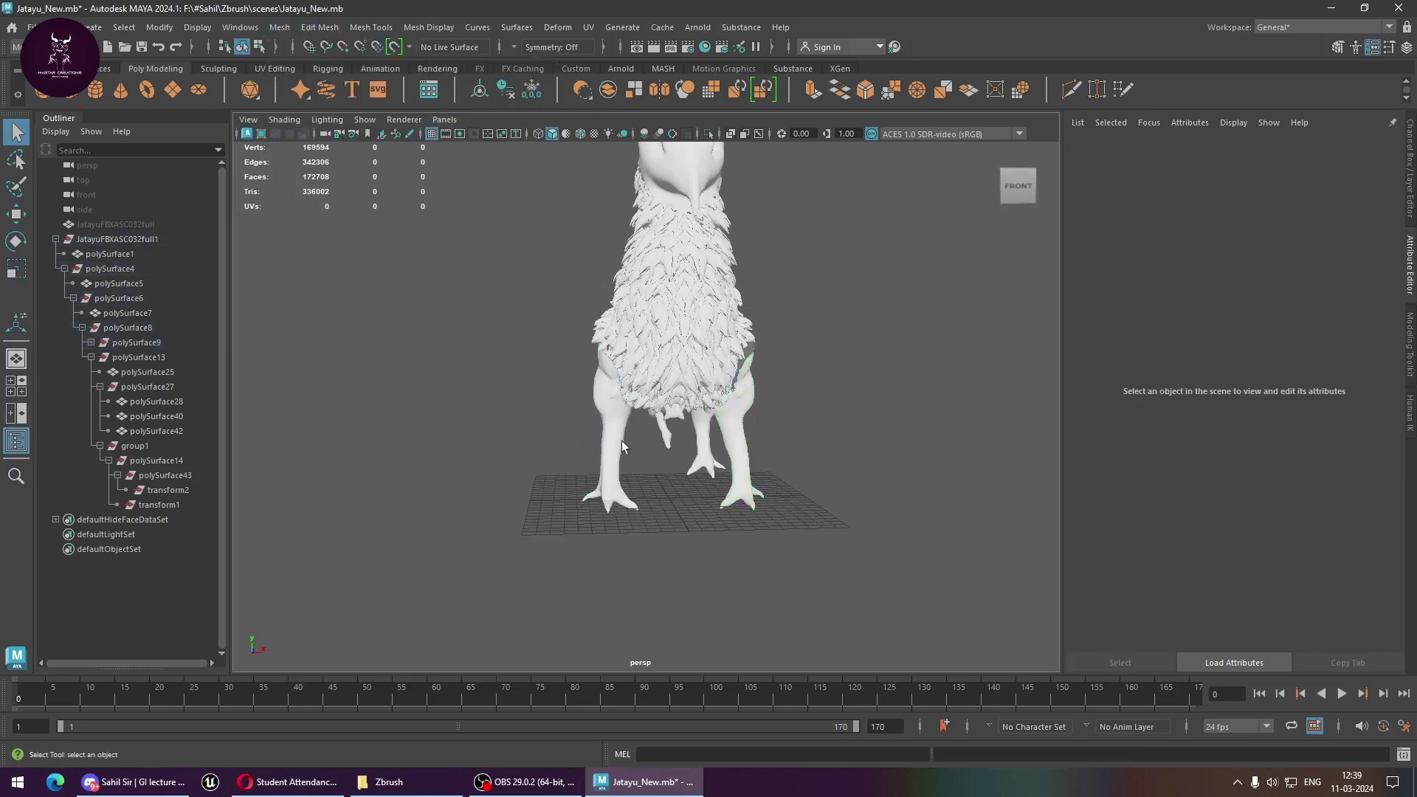
{"action": "left_click", "coordinate": [622, 444]}
{"action": "key", "text": "Delete"}
Inspect the head mesh polySurface7, then delete the stray horn polySurface1
{"action": "left_click_drag", "start_coordinate": [657, 440], "coordinate": [566, 401], "text": "alt"}
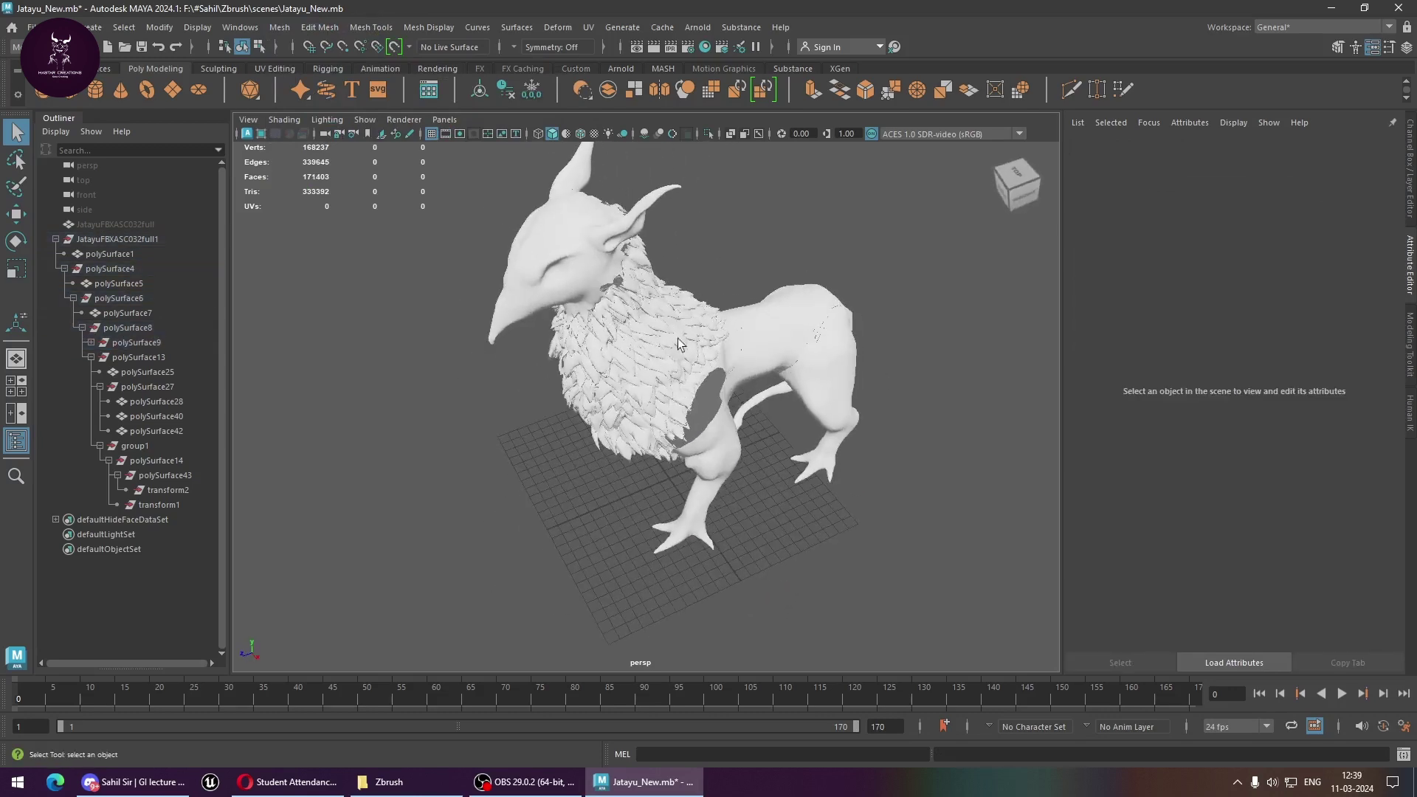
{"action": "left_click_drag", "start_coordinate": [677, 343], "coordinate": [645, 336], "text": "alt"}
{"action": "left_click", "coordinate": [609, 288]}
{"action": "left_click_drag", "start_coordinate": [609, 288], "coordinate": [695, 396], "text": "alt"}
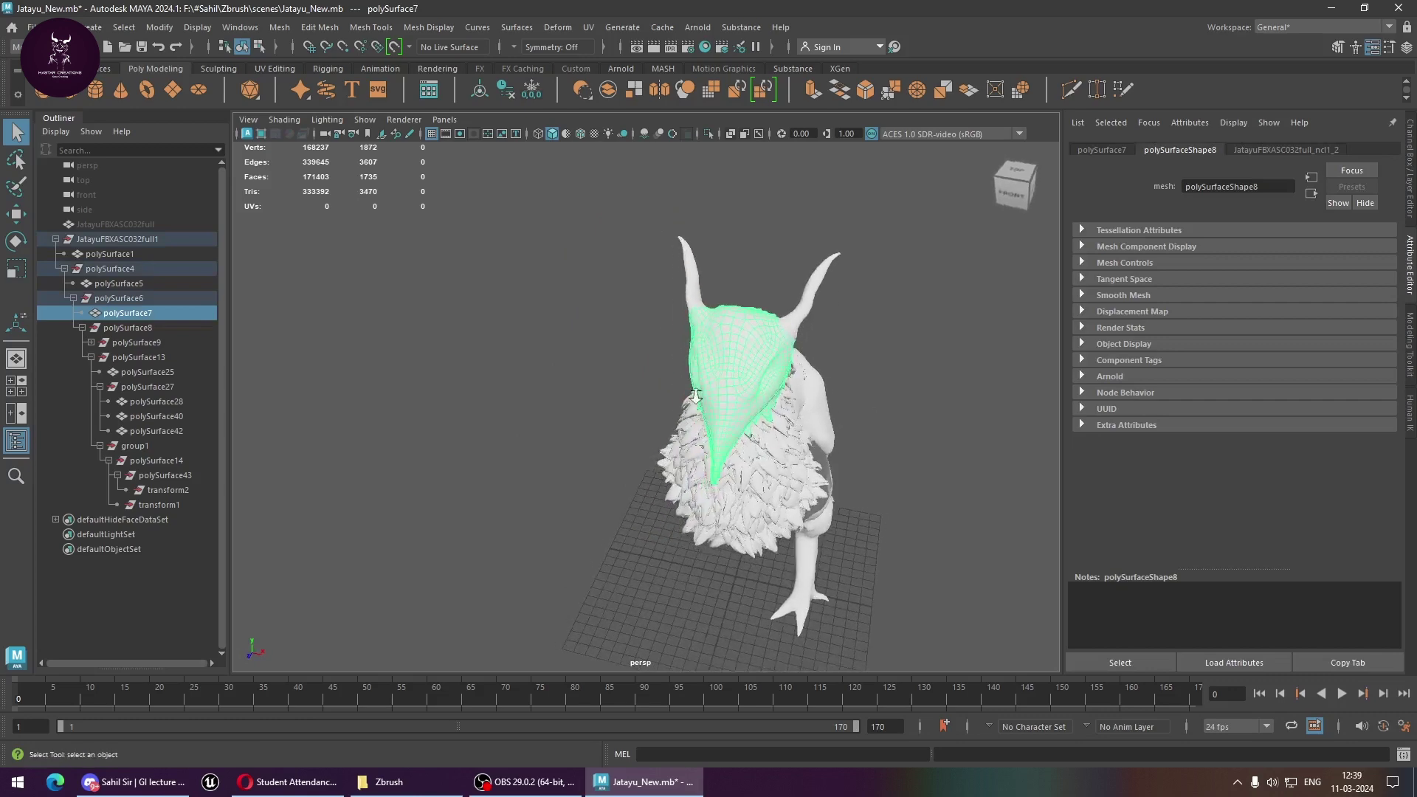
{"action": "mouse_move", "coordinate": [695, 396]}
{"action": "right_mouse_down", "text": "alt"}
{"action": "mouse_move", "coordinate": [832, 465]}
{"action": "mouse_move", "coordinate": [727, 538]}
{"action": "mouse_move", "coordinate": [712, 474]}
{"action": "mouse_move", "coordinate": [749, 541]}
{"action": "mouse_move", "coordinate": [702, 521]}
{"action": "right_mouse_up", "text": "alt"}
{"action": "mouse_move", "coordinate": [702, 521]}
{"action": "left_mouse_down", "text": "alt"}
{"action": "mouse_move", "coordinate": [699, 478]}
{"action": "mouse_move", "coordinate": [674, 497]}
{"action": "mouse_move", "coordinate": [679, 525]}
{"action": "left_mouse_up", "text": "alt"}
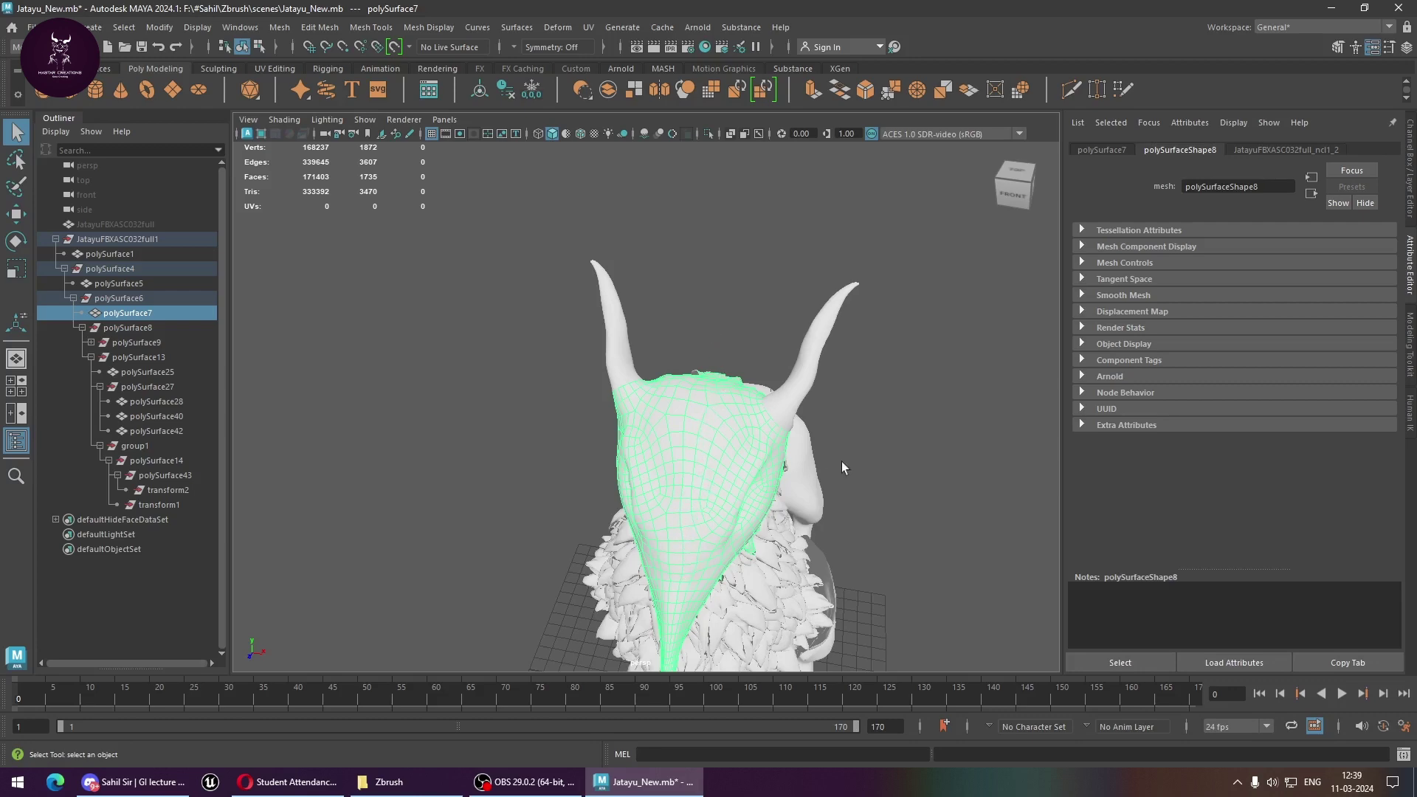
{"action": "left_click_drag", "start_coordinate": [843, 467], "coordinate": [831, 475], "text": "alt"}
{"action": "right_click_drag", "start_coordinate": [832, 475], "coordinate": [750, 440], "text": "alt"}
{"action": "left_click_drag", "start_coordinate": [750, 440], "coordinate": [767, 421], "text": "alt"}
{"action": "middle_click_drag", "start_coordinate": [767, 421], "coordinate": [788, 400], "text": "alt"}
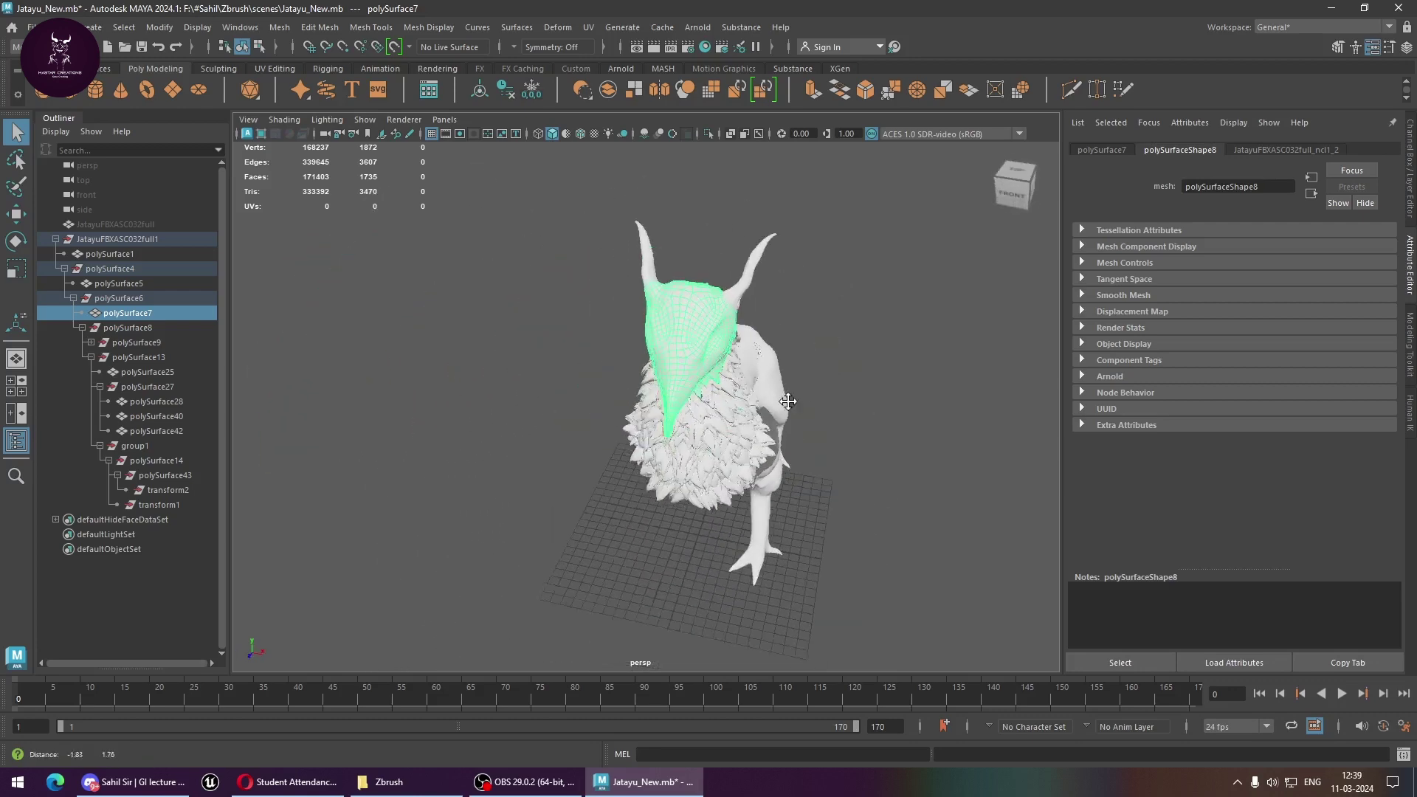
{"action": "left_click_drag", "start_coordinate": [788, 401], "coordinate": [698, 348], "text": "alt"}
{"action": "left_click", "coordinate": [697, 348]}
{"action": "key", "text": "Delete"}
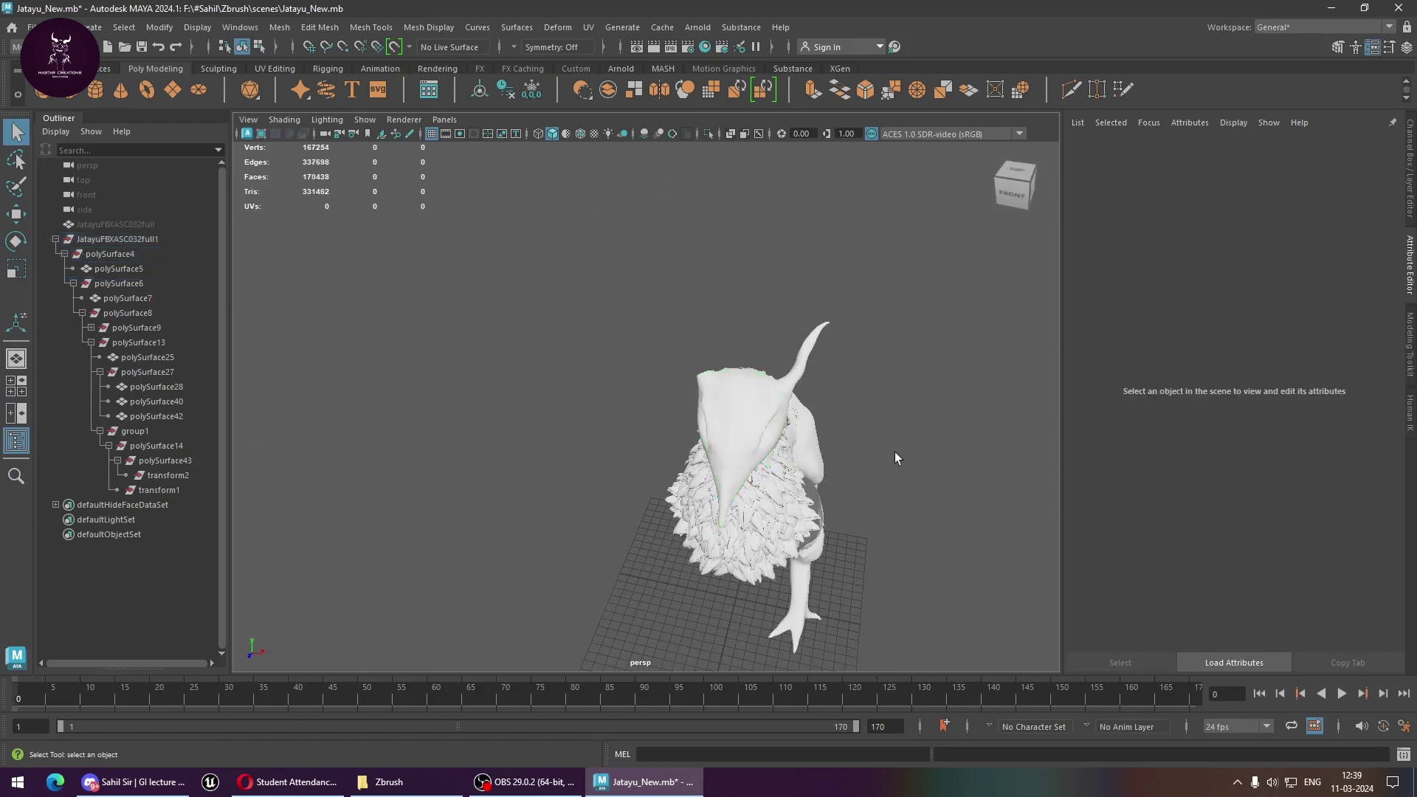
Hide the head, body strap, tail and leg pieces (polySurface7, 40, 42, 25)
{"action": "mouse_move", "coordinate": [894, 451]}
{"action": "left_mouse_down", "text": "alt"}
{"action": "mouse_move", "coordinate": [635, 509]}
{"action": "mouse_move", "coordinate": [645, 538]}
{"action": "mouse_move", "coordinate": [661, 512]}
{"action": "mouse_move", "coordinate": [686, 546]}
{"action": "left_mouse_up", "text": "alt"}
{"action": "left_click", "coordinate": [626, 511]}
{"action": "right_click_drag", "start_coordinate": [686, 546], "coordinate": [710, 586], "text": "alt"}
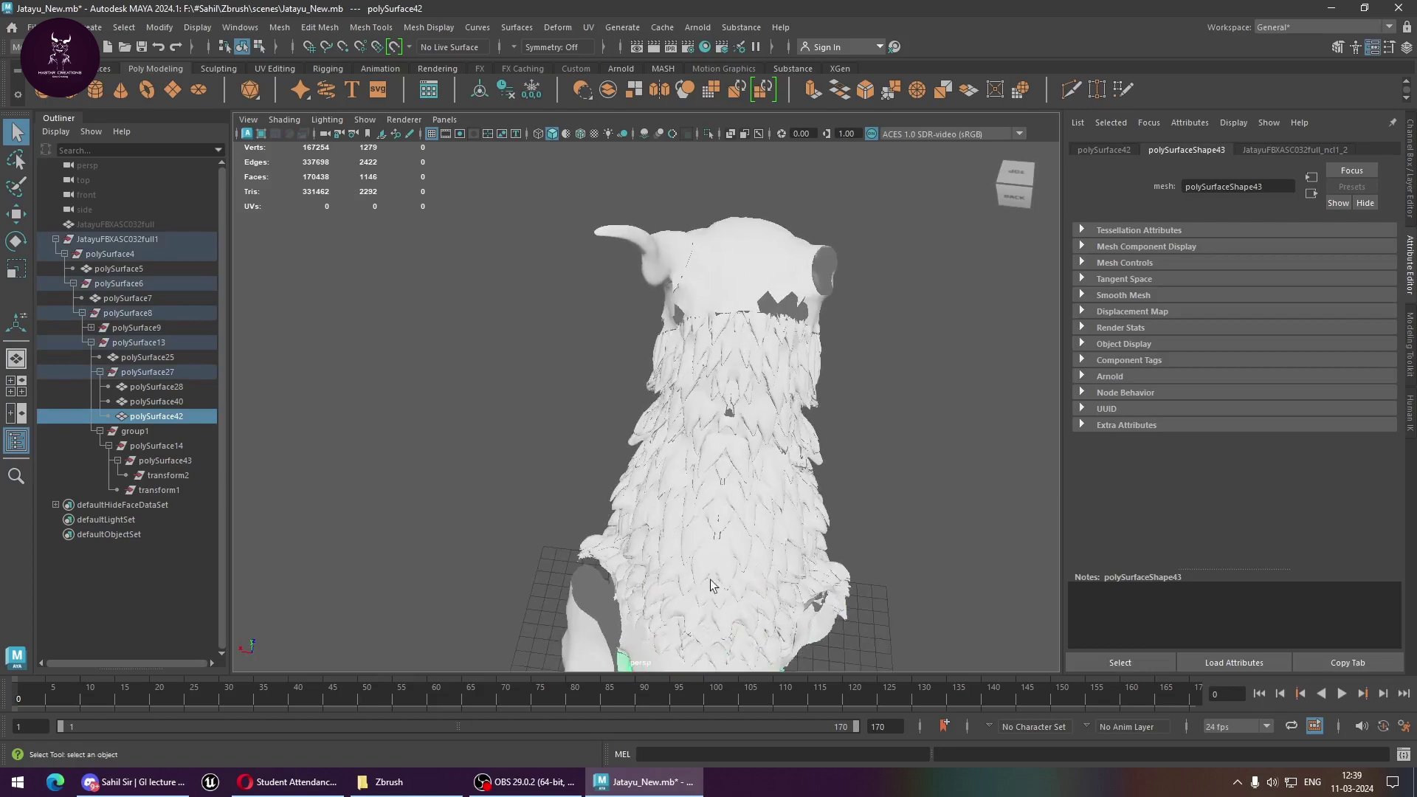
{"action": "left_click", "coordinate": [710, 585]}
{"action": "mouse_move", "coordinate": [710, 585]}
{"action": "left_mouse_down", "text": "alt"}
{"action": "mouse_move", "coordinate": [659, 450]}
{"action": "mouse_move", "coordinate": [799, 443]}
{"action": "left_mouse_up", "text": "alt"}
{"action": "mouse_move", "coordinate": [800, 443]}
{"action": "right_mouse_down", "text": "alt"}
{"action": "mouse_move", "coordinate": [741, 367]}
{"action": "mouse_move", "coordinate": [746, 471]}
{"action": "mouse_move", "coordinate": [730, 516]}
{"action": "right_mouse_up", "text": "alt"}
{"action": "left_click", "coordinate": [741, 368]}
{"action": "left_click", "coordinate": [646, 413], "text": "shift"}
{"action": "left_click", "coordinate": [551, 504], "text": "shift"}
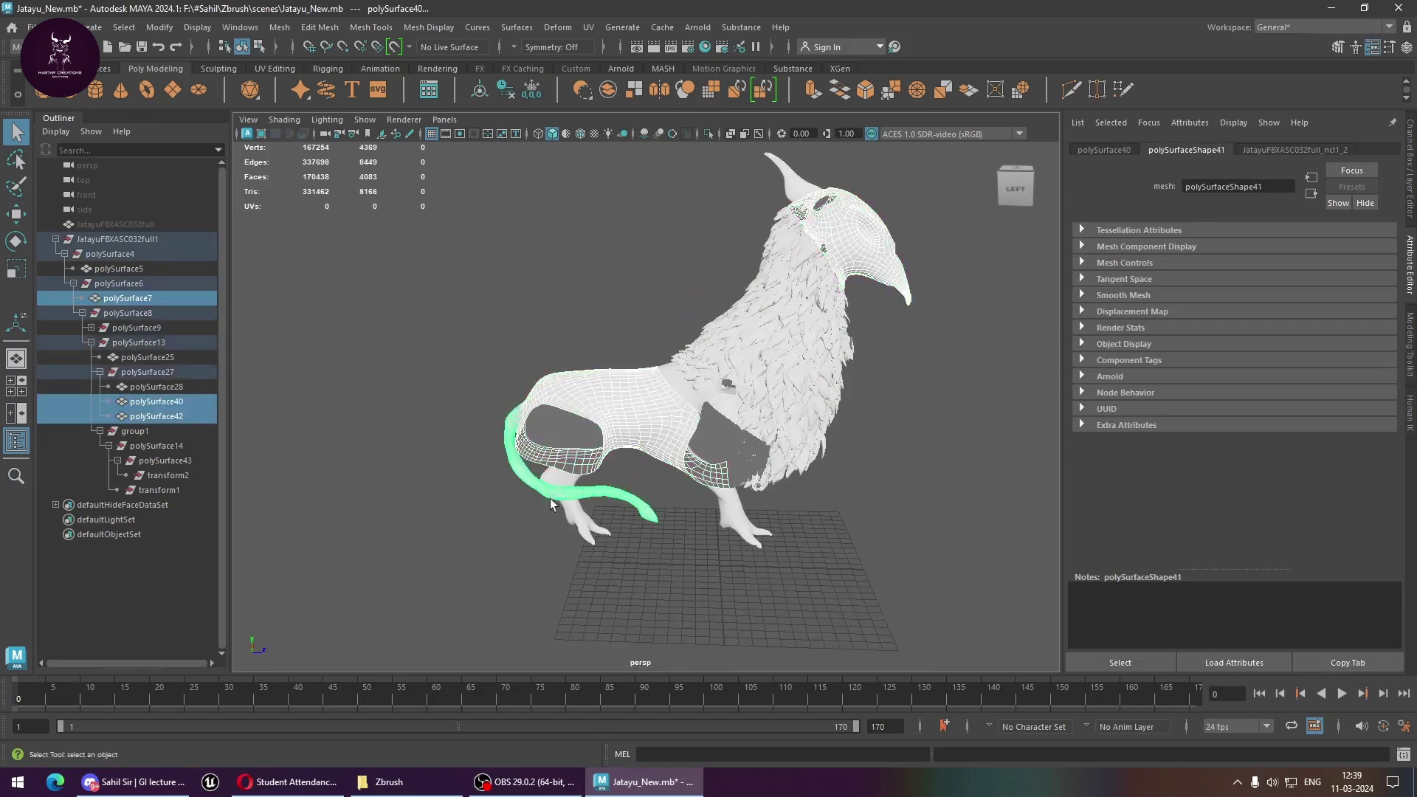
{"action": "left_click", "coordinate": [557, 481], "text": "shift"}
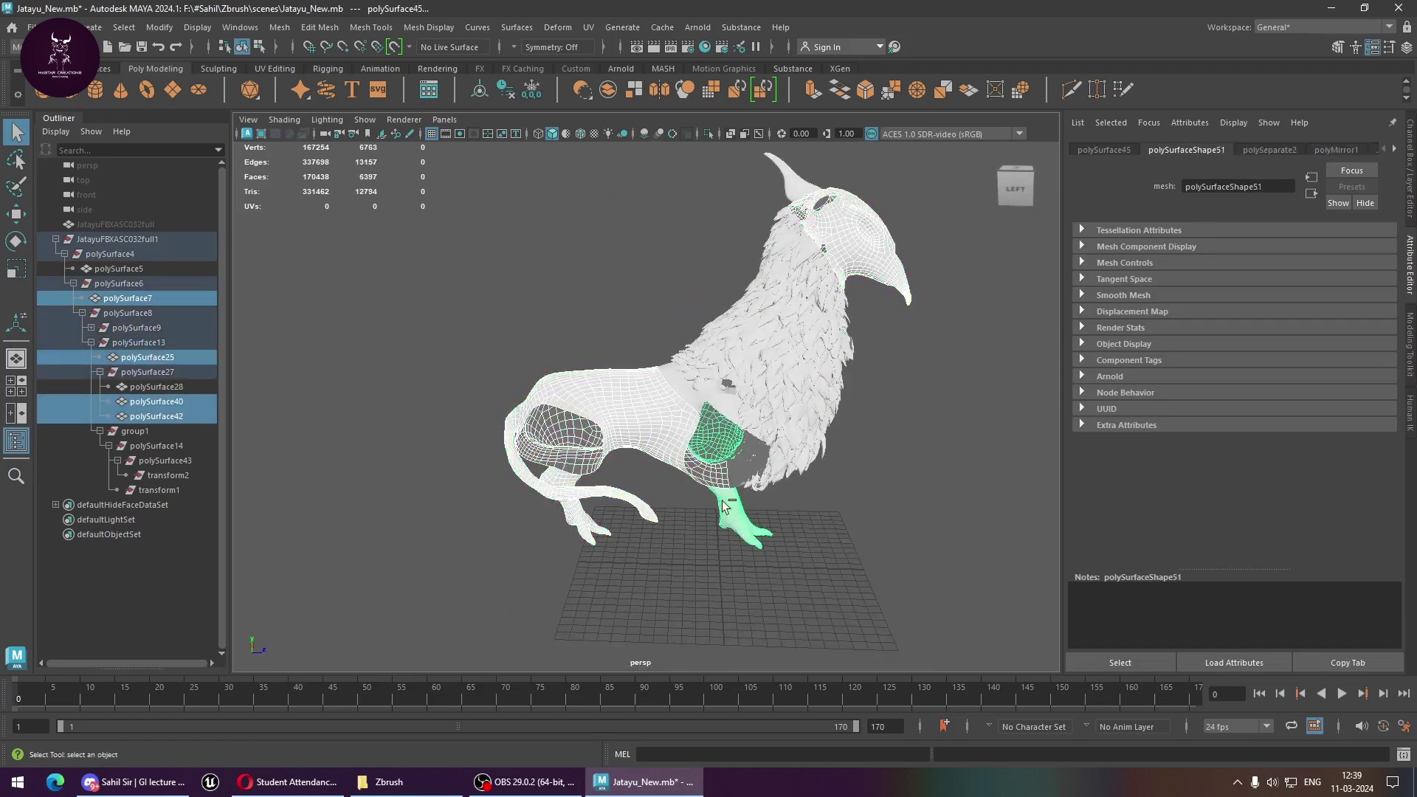
{"action": "key", "text": "ctrl+h"}
Hide the remaining horn polySurface5 so only the feather mass shows
{"action": "left_click", "coordinate": [800, 473]}
{"action": "mouse_move", "coordinate": [868, 362]}
{"action": "left_mouse_down", "text": "alt"}
{"action": "mouse_move", "coordinate": [892, 330]}
{"action": "mouse_move", "coordinate": [829, 311]}
{"action": "mouse_move", "coordinate": [717, 314]}
{"action": "left_mouse_up", "text": "alt"}
{"action": "left_click", "coordinate": [696, 324]}
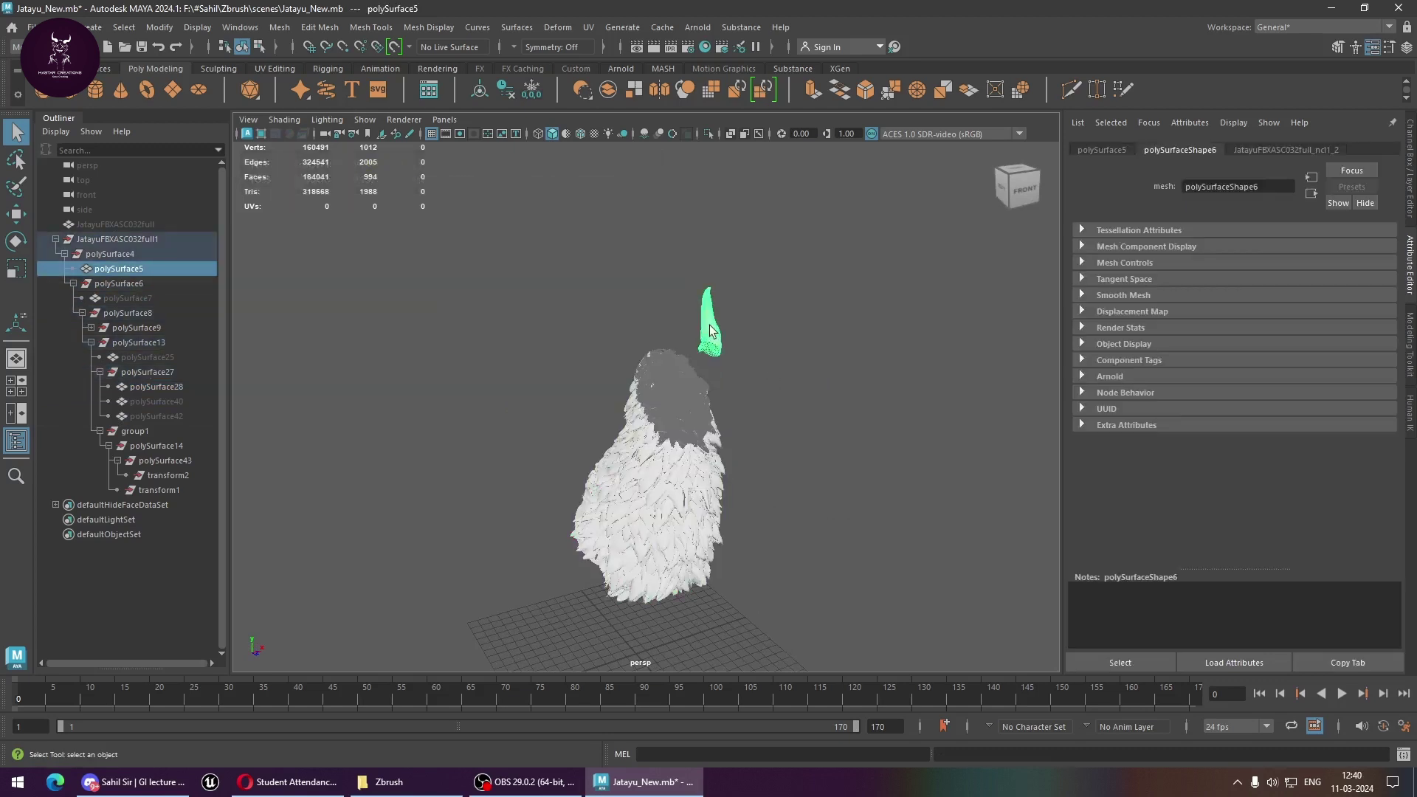
{"action": "key", "text": "ctrl+shift+h"}
{"action": "key", "text": "ctrl+h"}
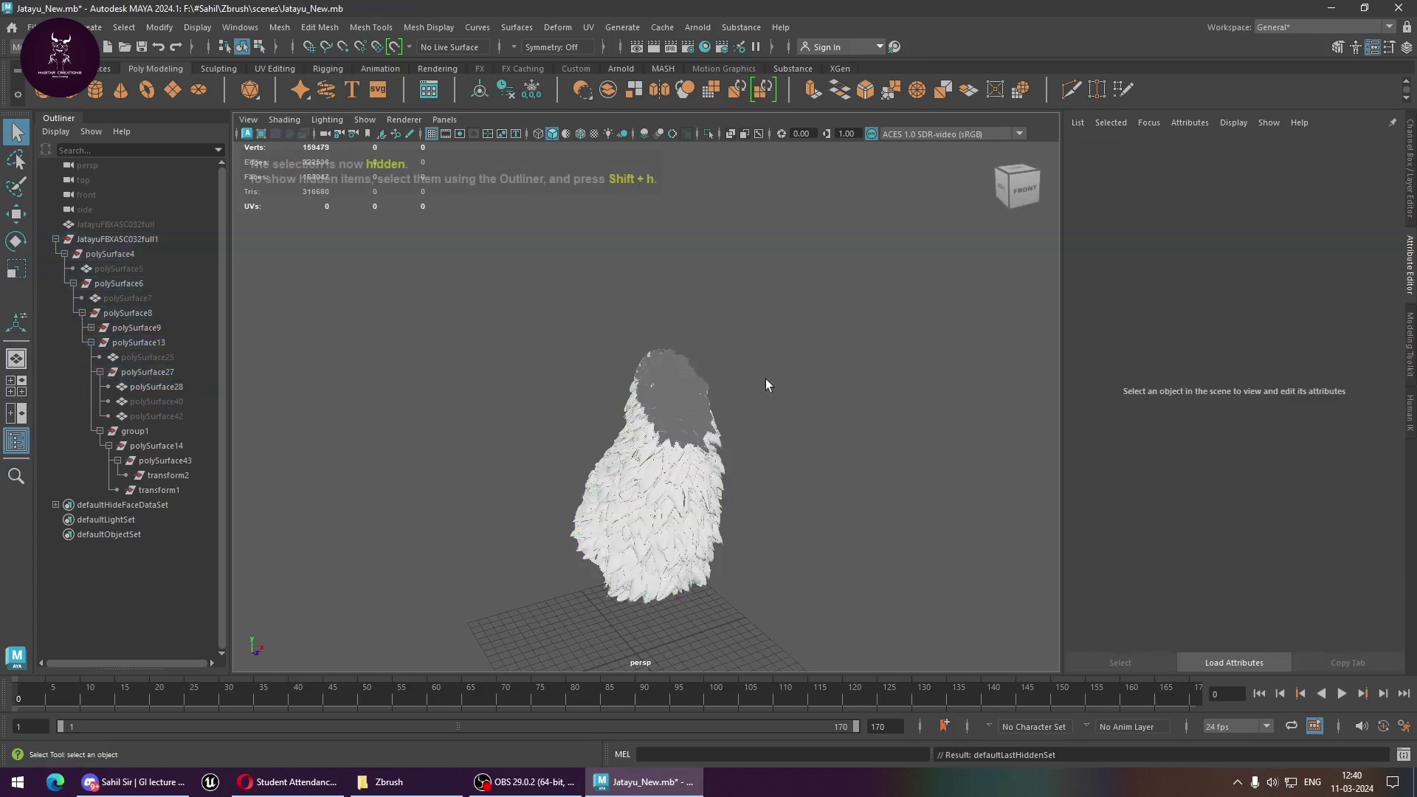
Frame feather mass polySurface28 and open its Remesh options (automatic edge length, 20% collapse threshold)
{"action": "left_click", "coordinate": [677, 415]}
{"action": "right_click_drag", "start_coordinate": [667, 484], "coordinate": [739, 494], "text": "alt"}
{"action": "key", "text": "f"}
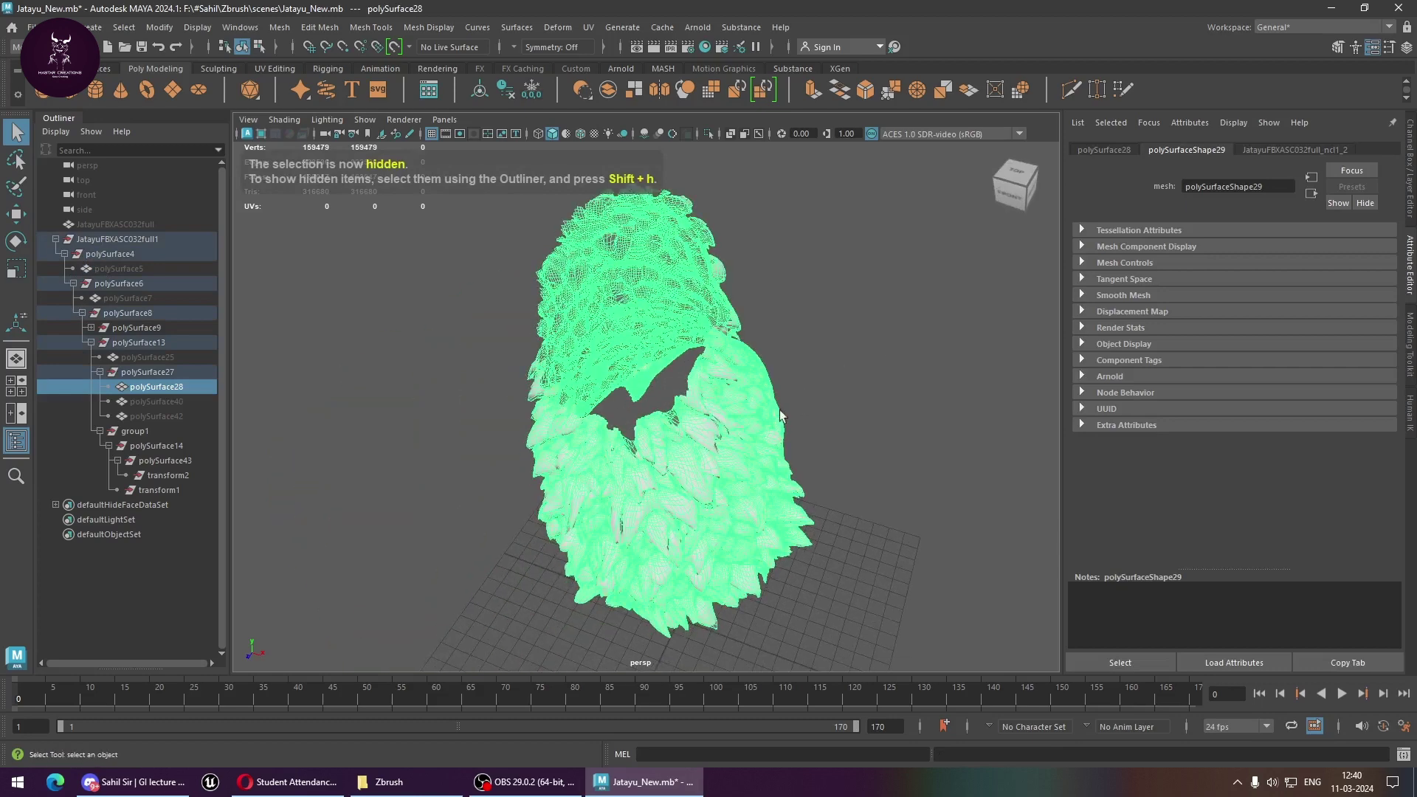
{"action": "left_click_drag", "start_coordinate": [740, 494], "coordinate": [650, 443], "text": "alt"}
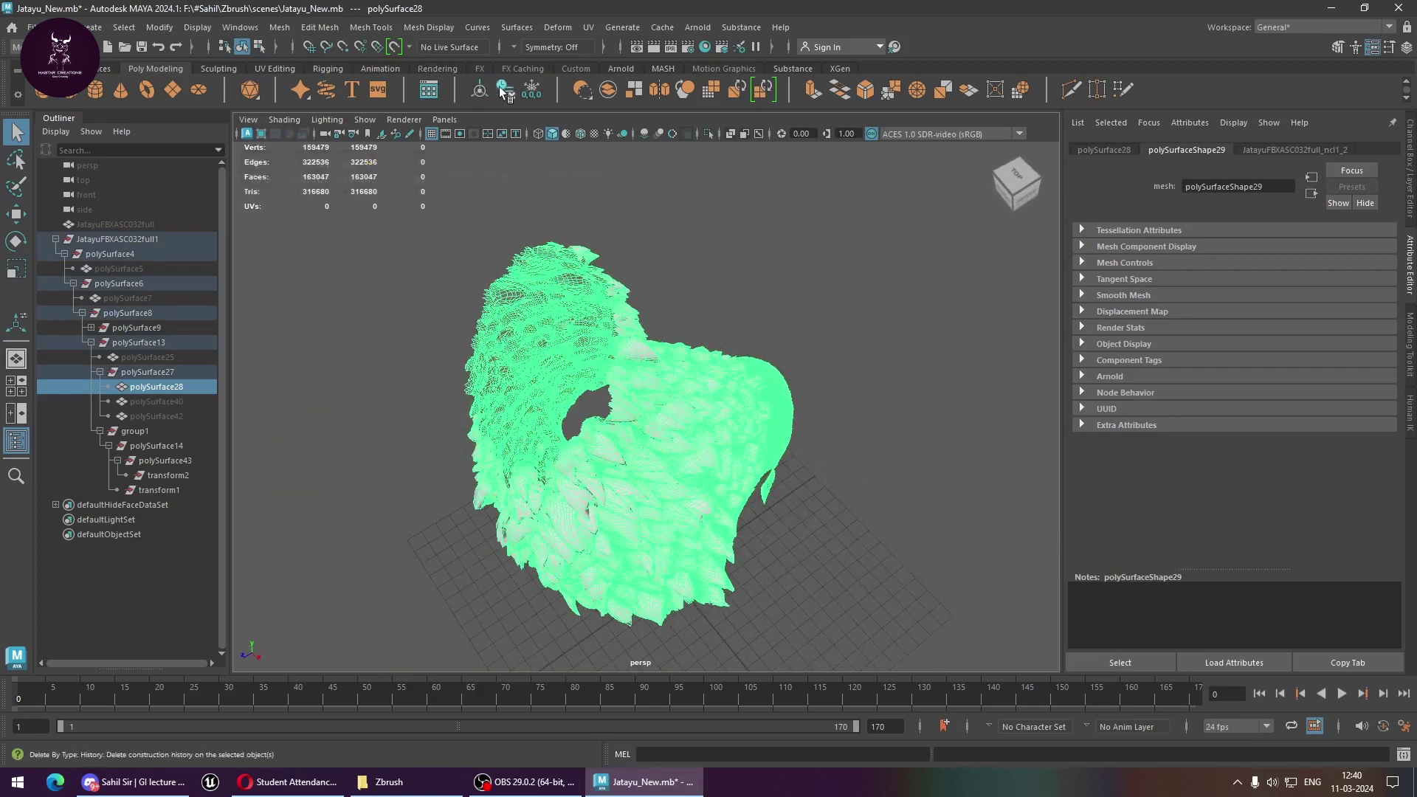
{"action": "right_click", "coordinate": [654, 329], "text": "shift"}
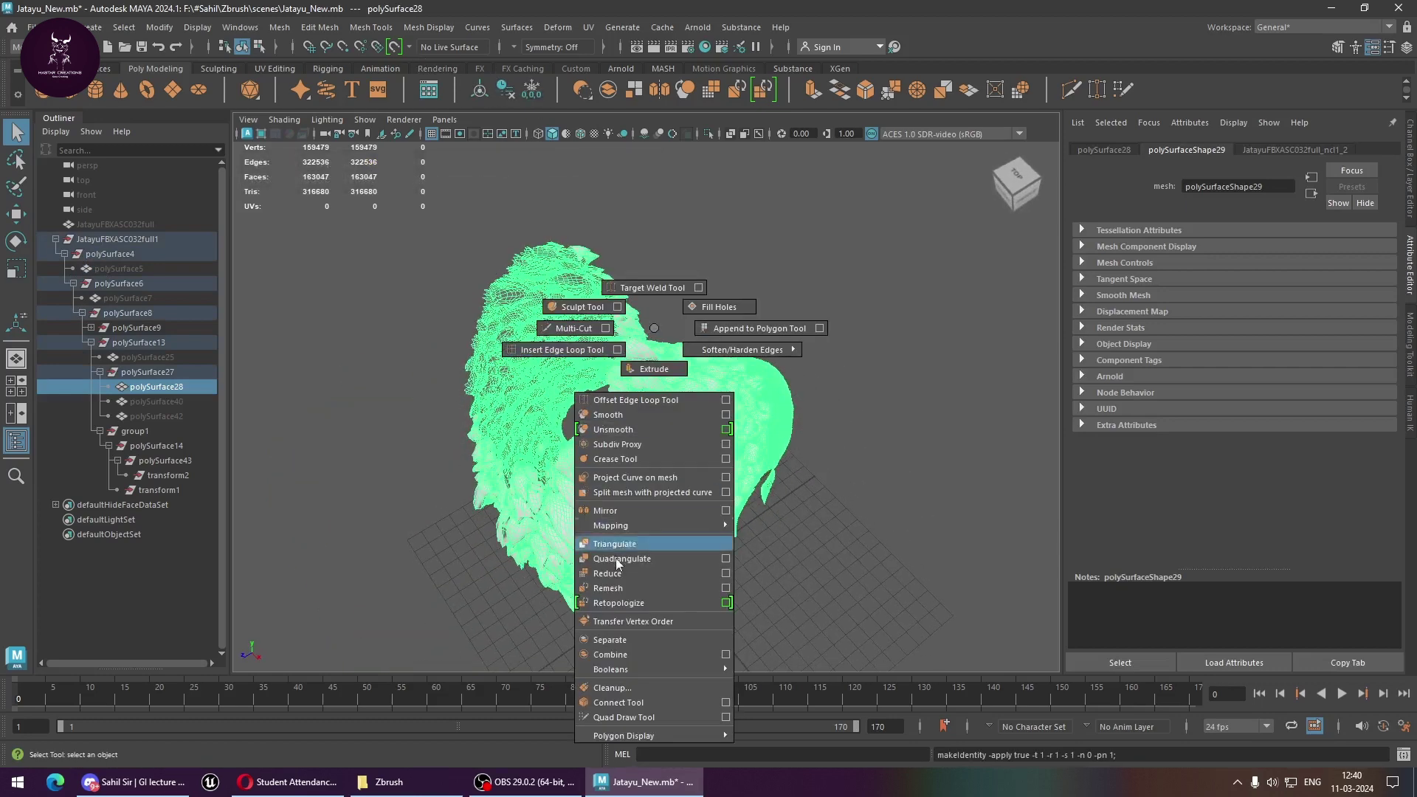
{"action": "left_click", "coordinate": [726, 588]}
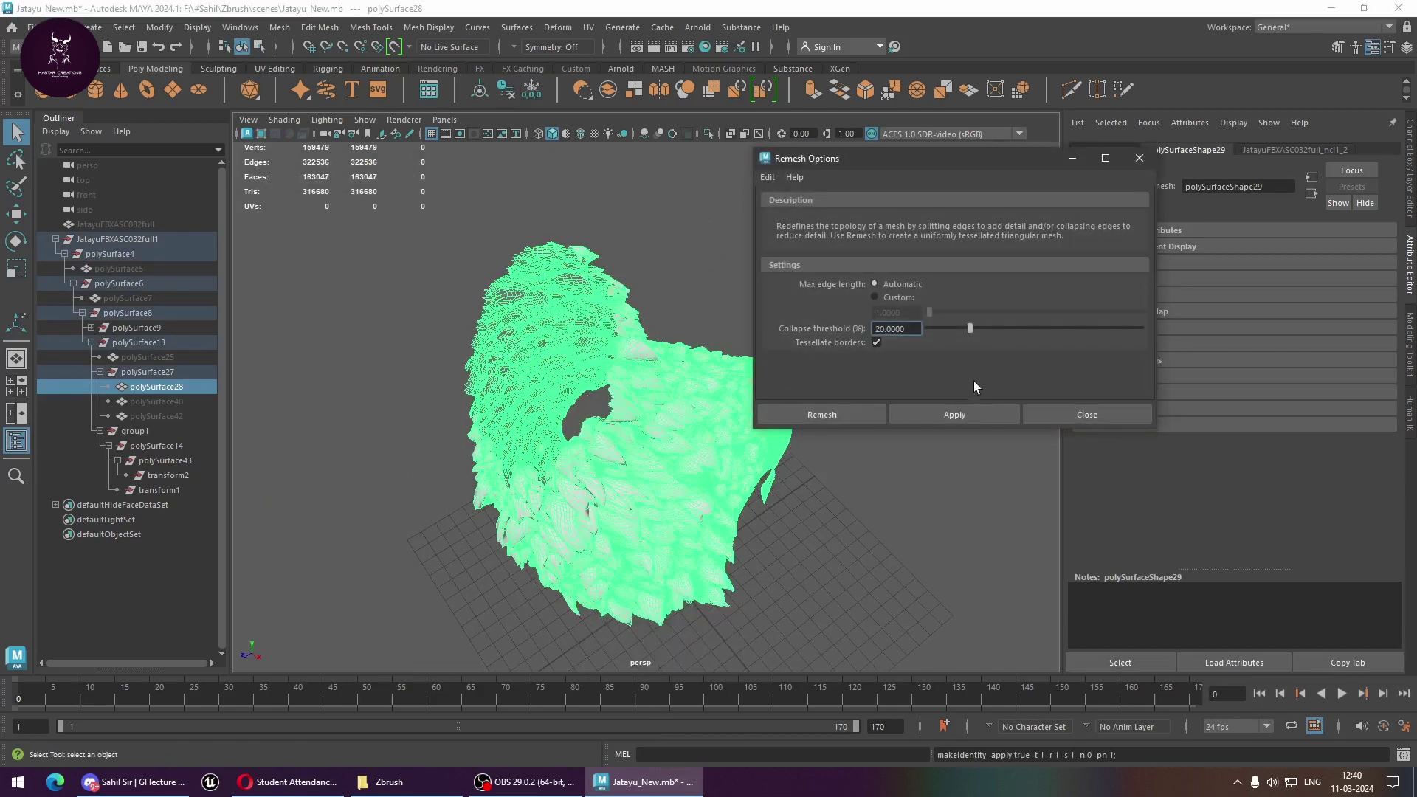
Save the scene and reselect the feather mass
{"action": "left_click", "coordinate": [848, 515]}
{"action": "key", "text": "ctrl+s"}
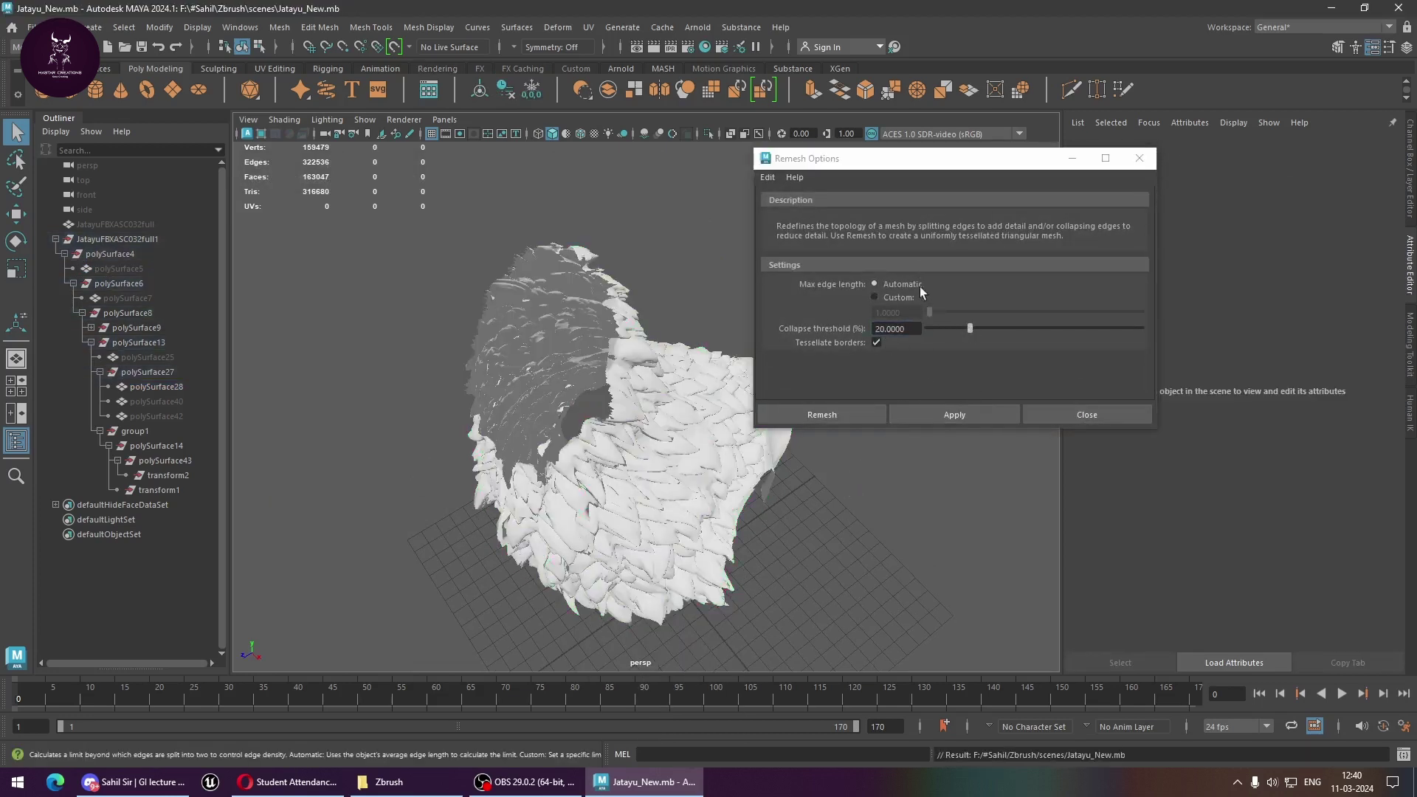
{"action": "left_click", "coordinate": [841, 412]}
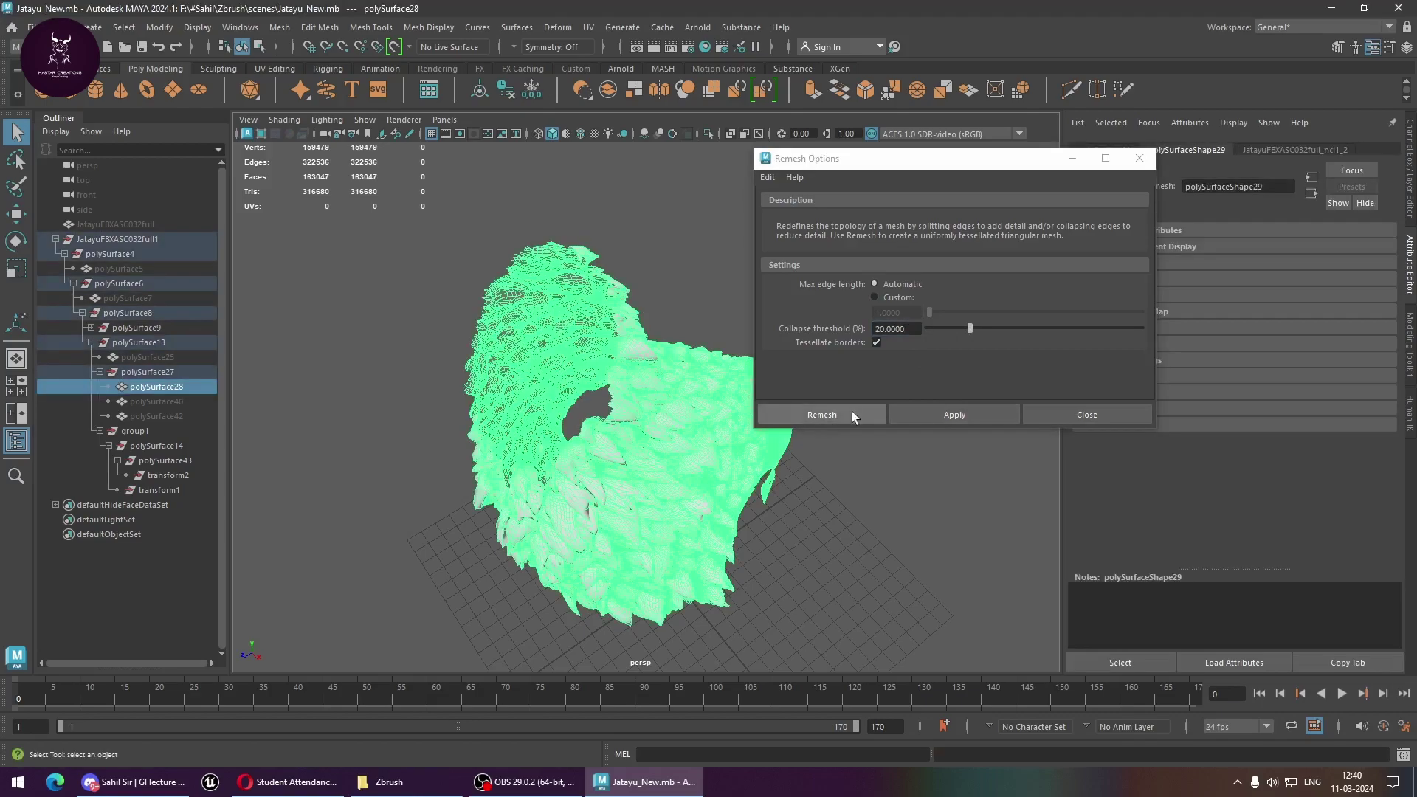
Remesh the feather mass with a higher Max Edge Length, lower Collapse Threshold and stronger Smooth Strength
{"action": "left_click", "coordinate": [851, 409]}
{"action": "scroll", "coordinate": [795, 490], "scroll_direction": "up", "scroll_amount": 5}
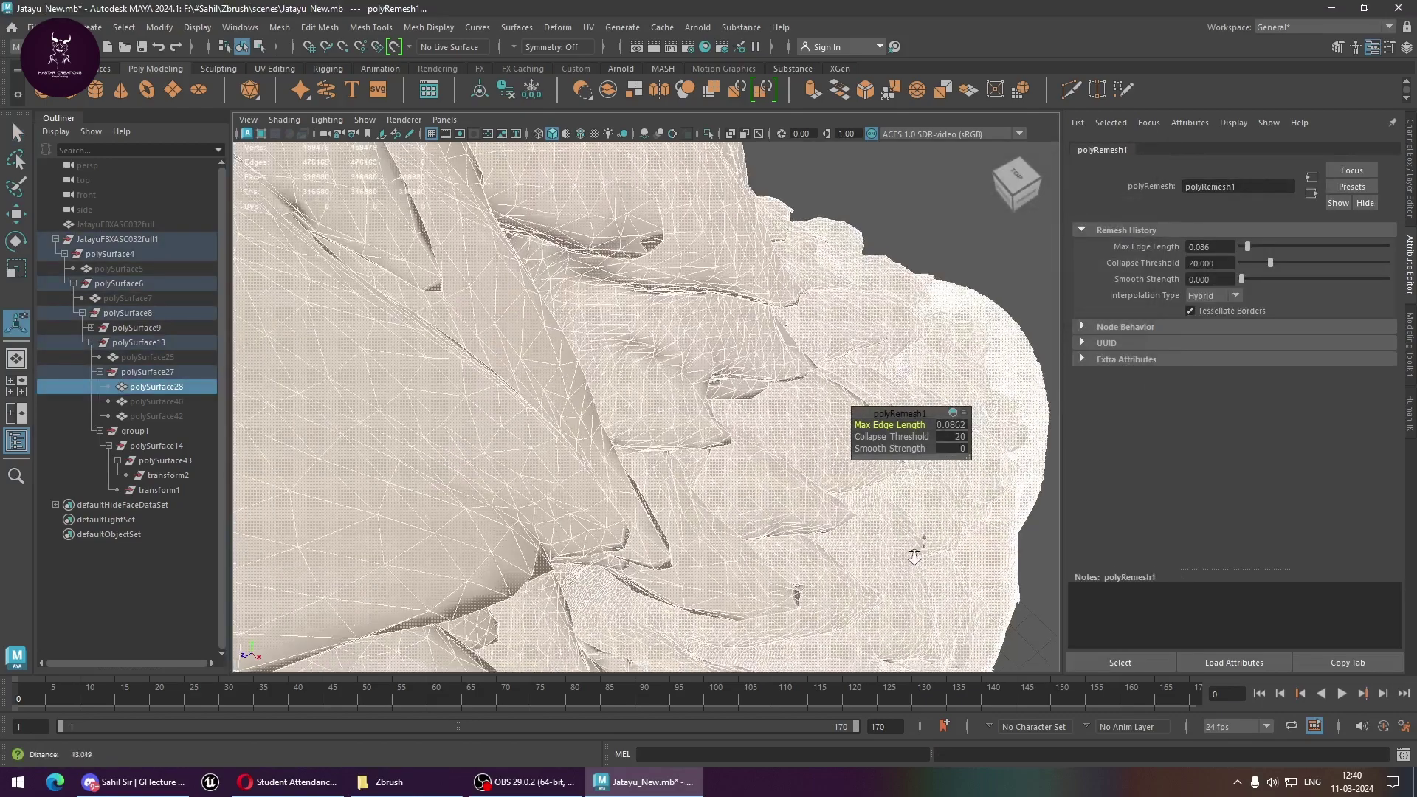
{"action": "scroll", "coordinate": [772, 534], "scroll_direction": "down", "scroll_amount": 5}
{"action": "scroll", "coordinate": [600, 436], "scroll_direction": "up", "scroll_amount": 5}
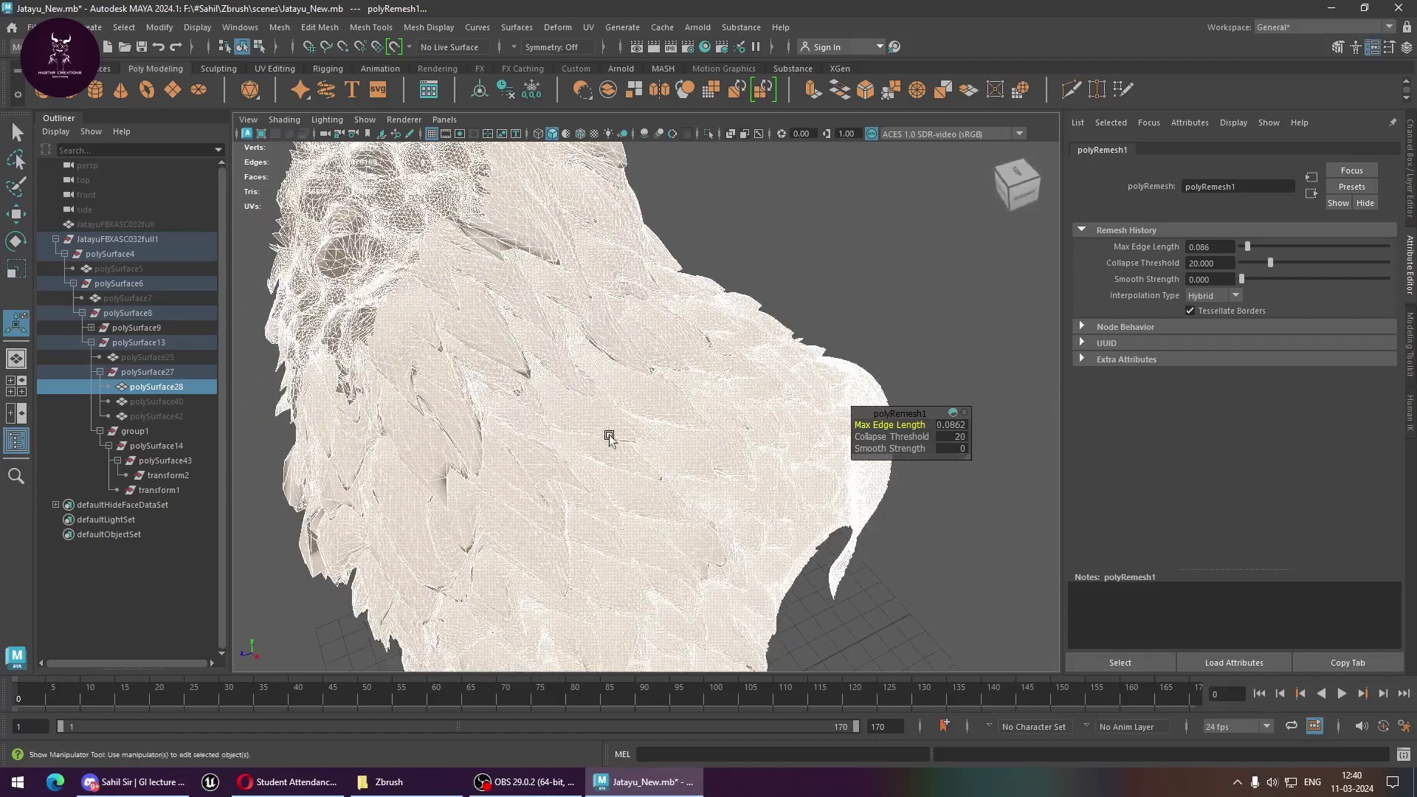
{"action": "scroll", "coordinate": [659, 452], "scroll_direction": "up", "scroll_amount": 2}
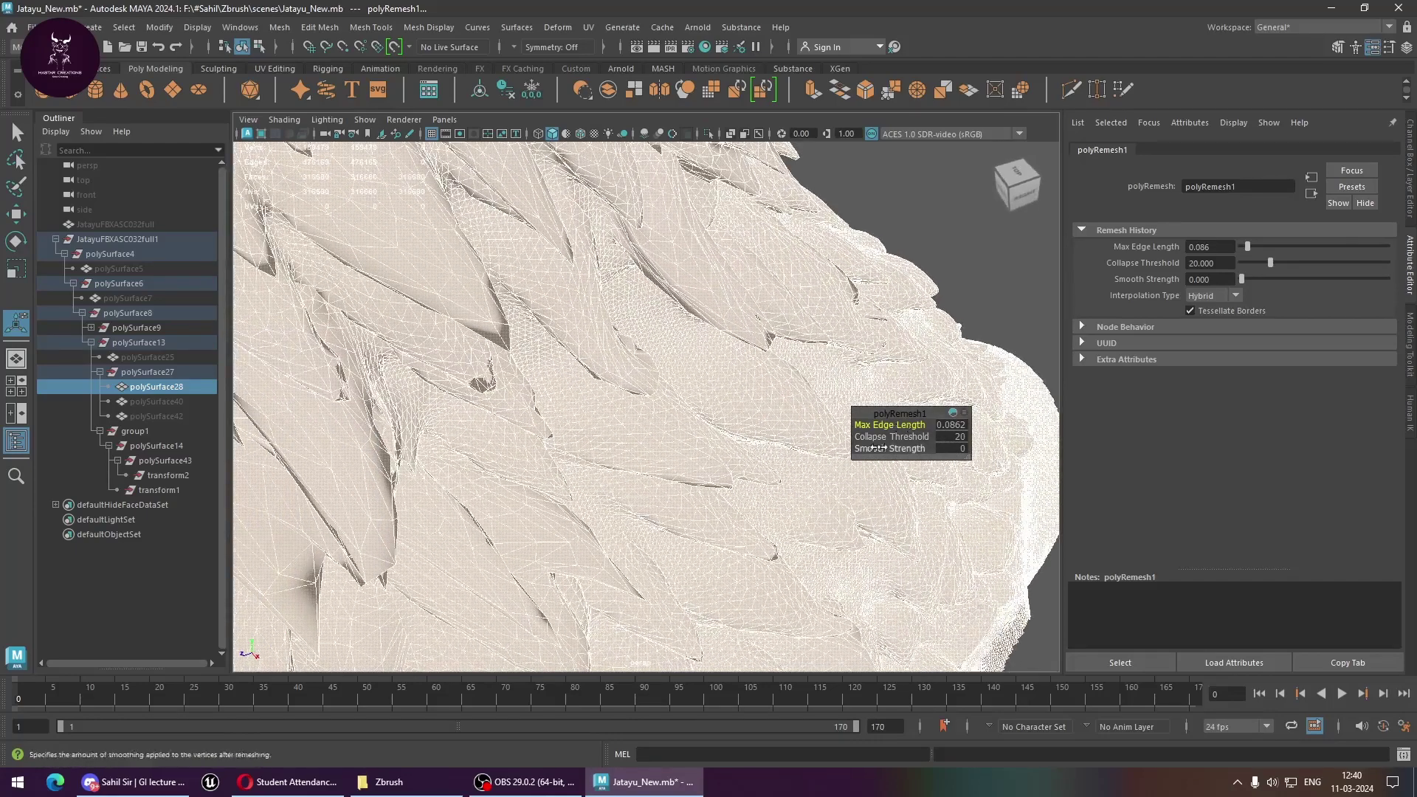
{"action": "left_click_drag", "start_coordinate": [900, 424], "coordinate": [926, 424]}
{"action": "left_click_drag", "start_coordinate": [894, 436], "coordinate": [743, 447]}
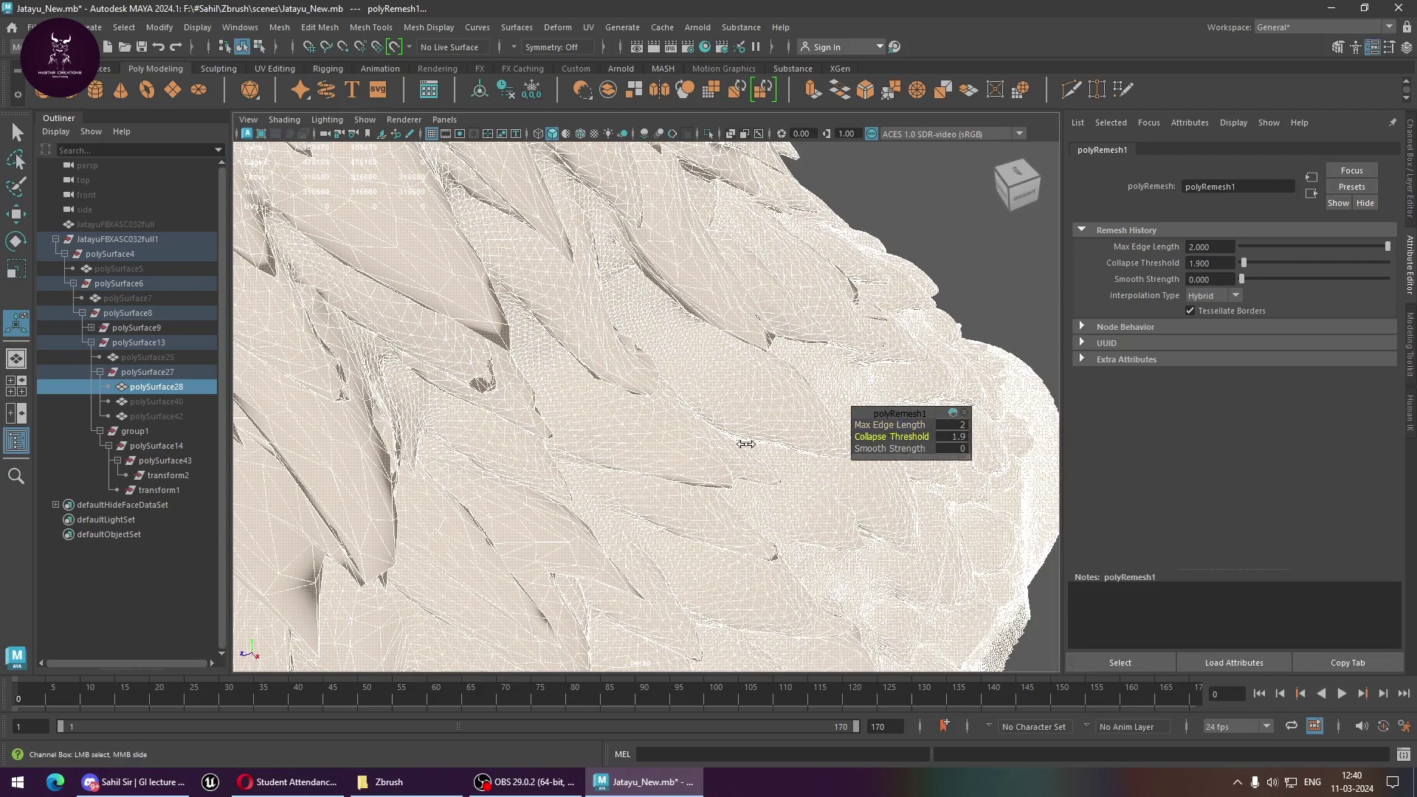
{"action": "left_click_drag", "start_coordinate": [899, 445], "coordinate": [932, 448]}
{"action": "scroll", "coordinate": [723, 329], "scroll_direction": "down", "scroll_amount": 5}
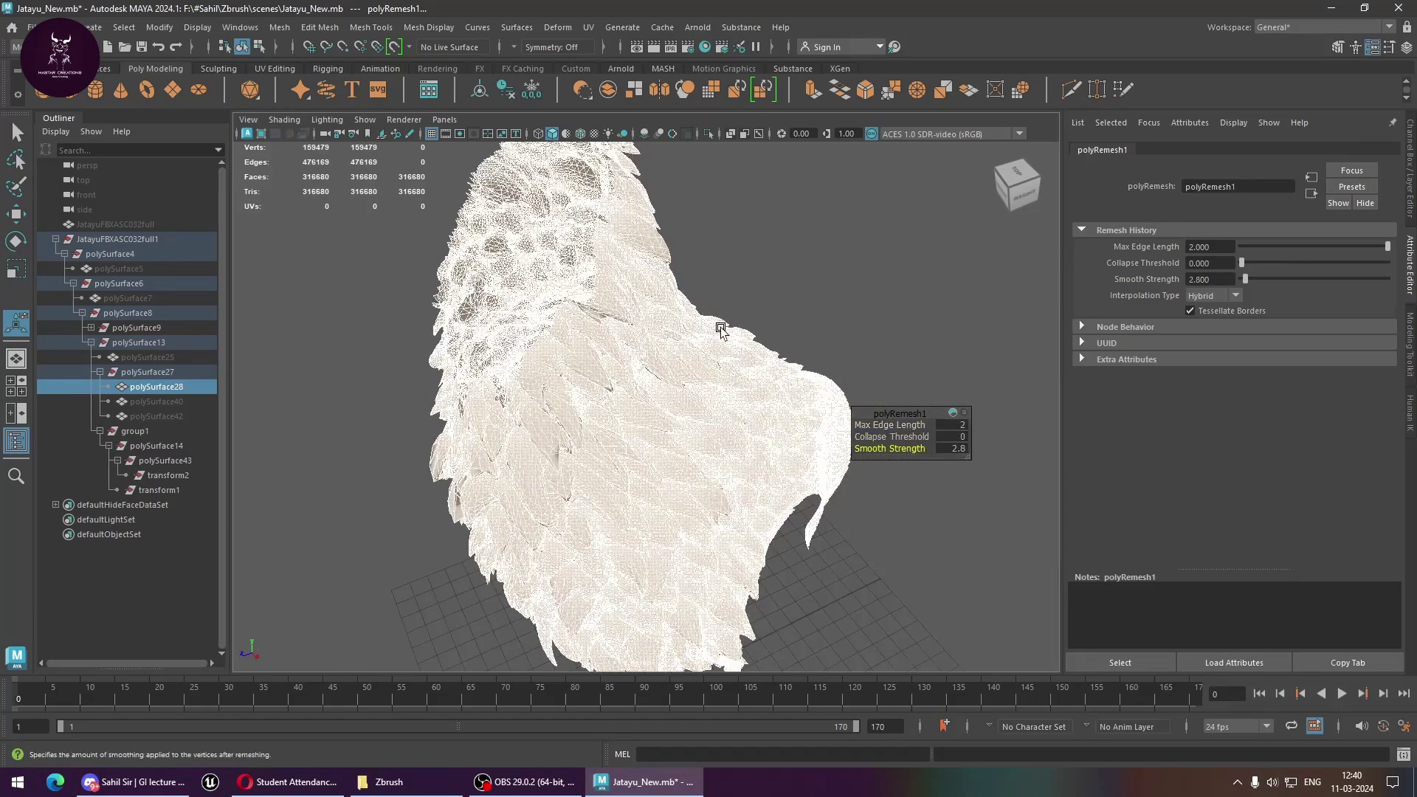
Inspect the remeshed surface, then undo the remesh to restore the original feathers
{"action": "left_click", "coordinate": [679, 327]}
{"action": "scroll", "coordinate": [632, 373], "scroll_direction": "up", "scroll_amount": 5}
{"action": "left_click", "coordinate": [768, 490]}
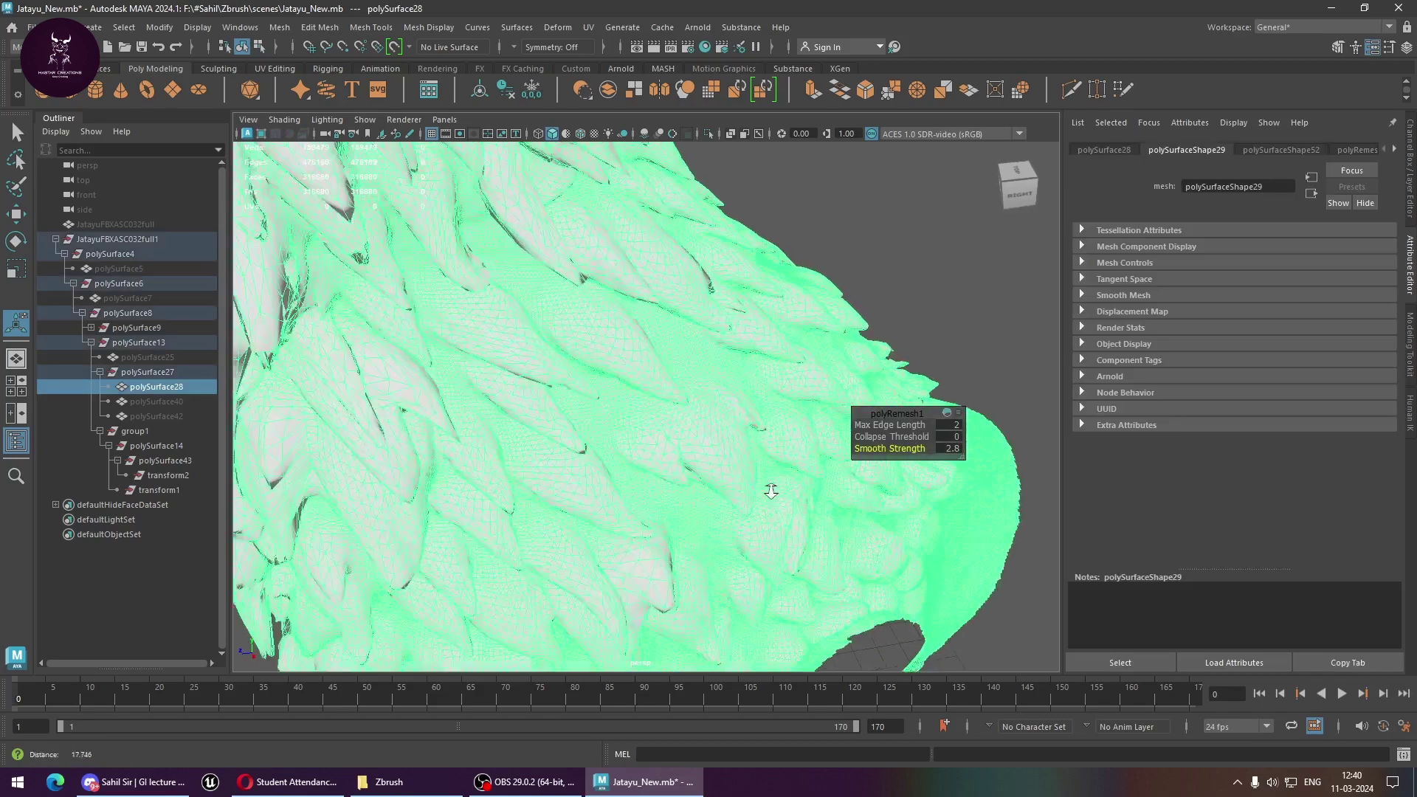
{"action": "scroll", "coordinate": [918, 520], "scroll_direction": "up", "scroll_amount": 3}
{"action": "key", "text": "ctrl+z"}
{"action": "key", "text": "ctrl+z"}
{"action": "key", "text": "ctrl+z"}
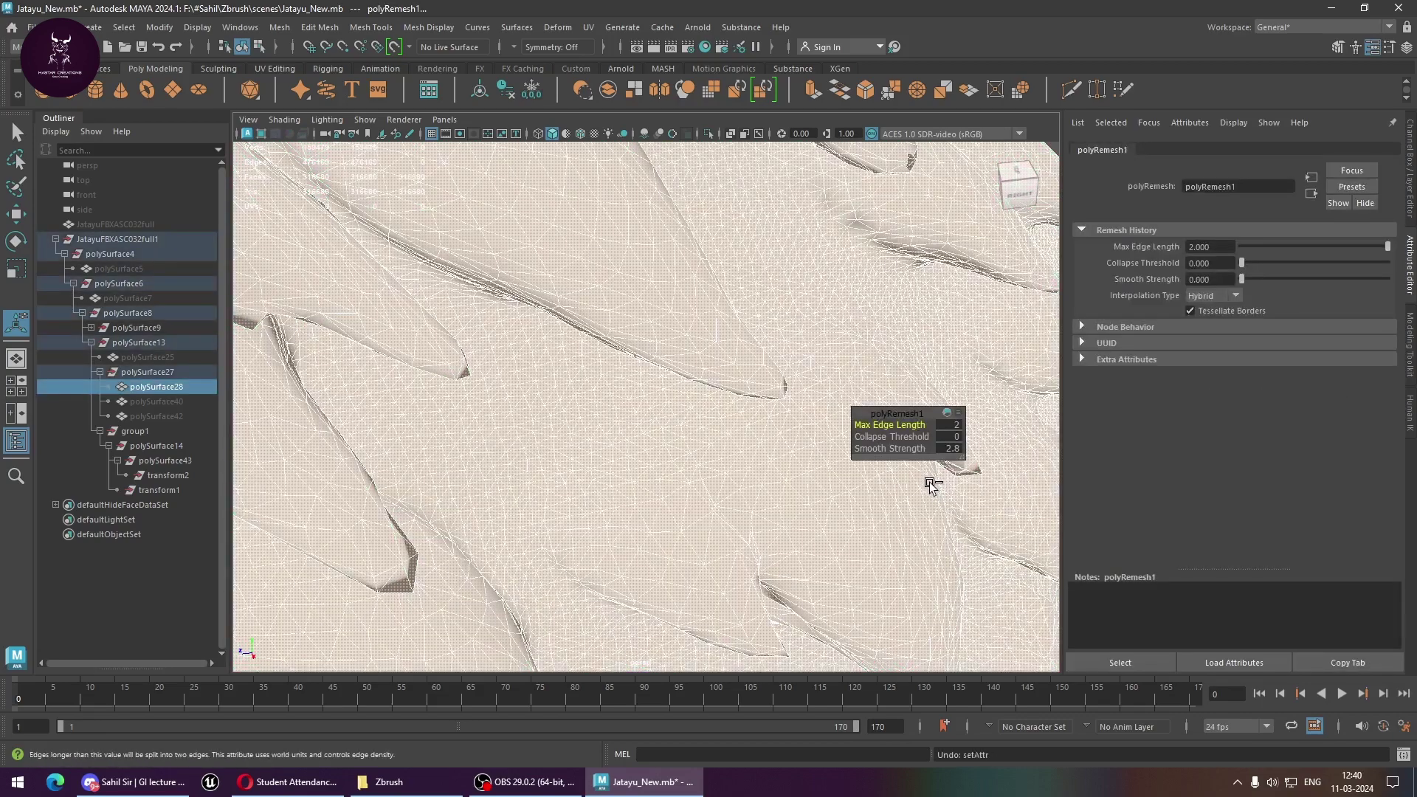
{"action": "key", "text": "ctrl+z"}
{"action": "key", "text": "ctrl+z"}
{"action": "key", "text": "ctrl+z"}
{"action": "key", "text": "ctrl+z"}
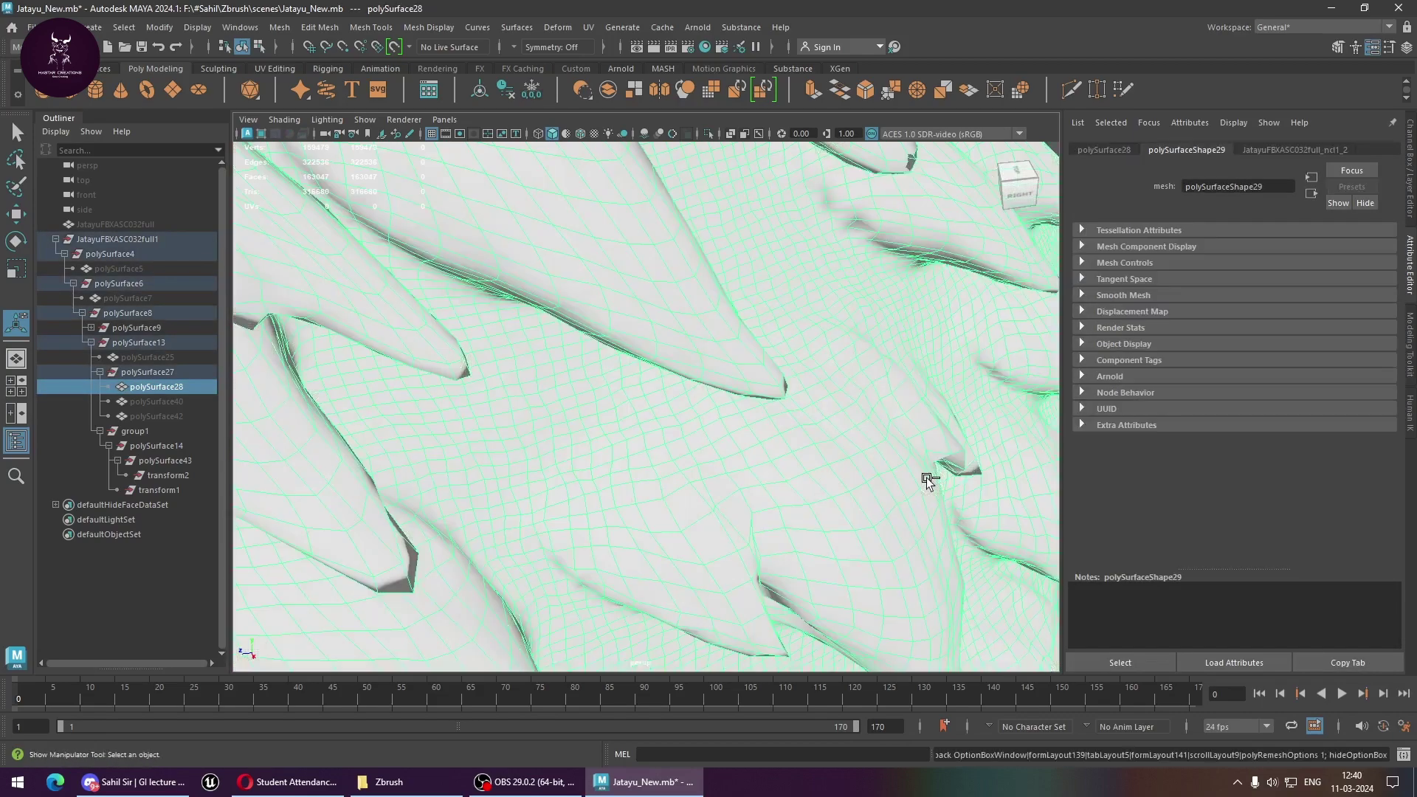
{"action": "key", "text": "ctrl+z"}
Reselect the feather mass and bring up the Cleanup options
{"action": "left_click", "coordinate": [841, 462]}
{"action": "scroll", "coordinate": [623, 366], "scroll_direction": "down", "scroll_amount": 4}
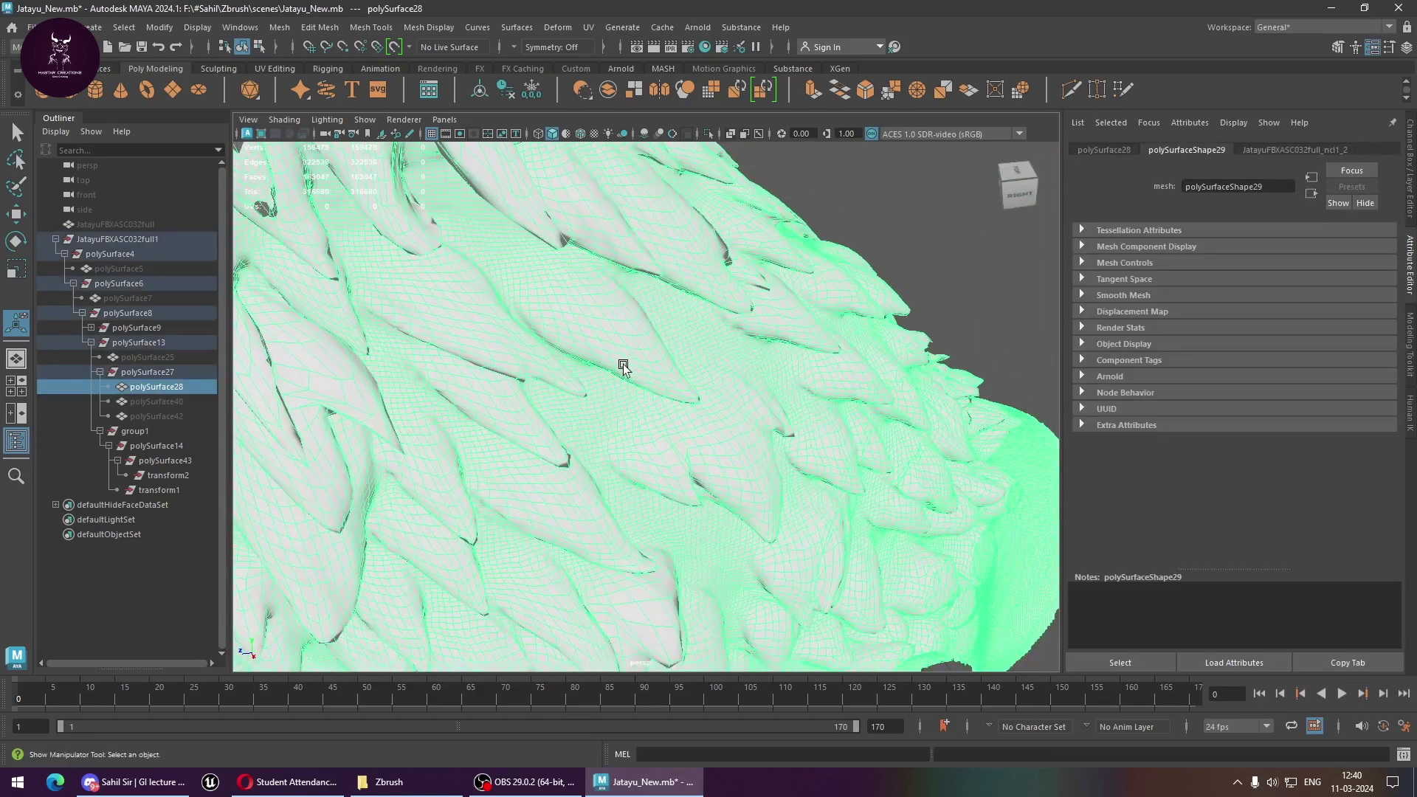
{"action": "scroll", "coordinate": [798, 440], "scroll_direction": "up", "scroll_amount": 6}
{"action": "scroll", "coordinate": [798, 441], "scroll_direction": "down", "scroll_amount": 5}
{"action": "scroll", "coordinate": [666, 391], "scroll_direction": "down", "scroll_amount": 2}
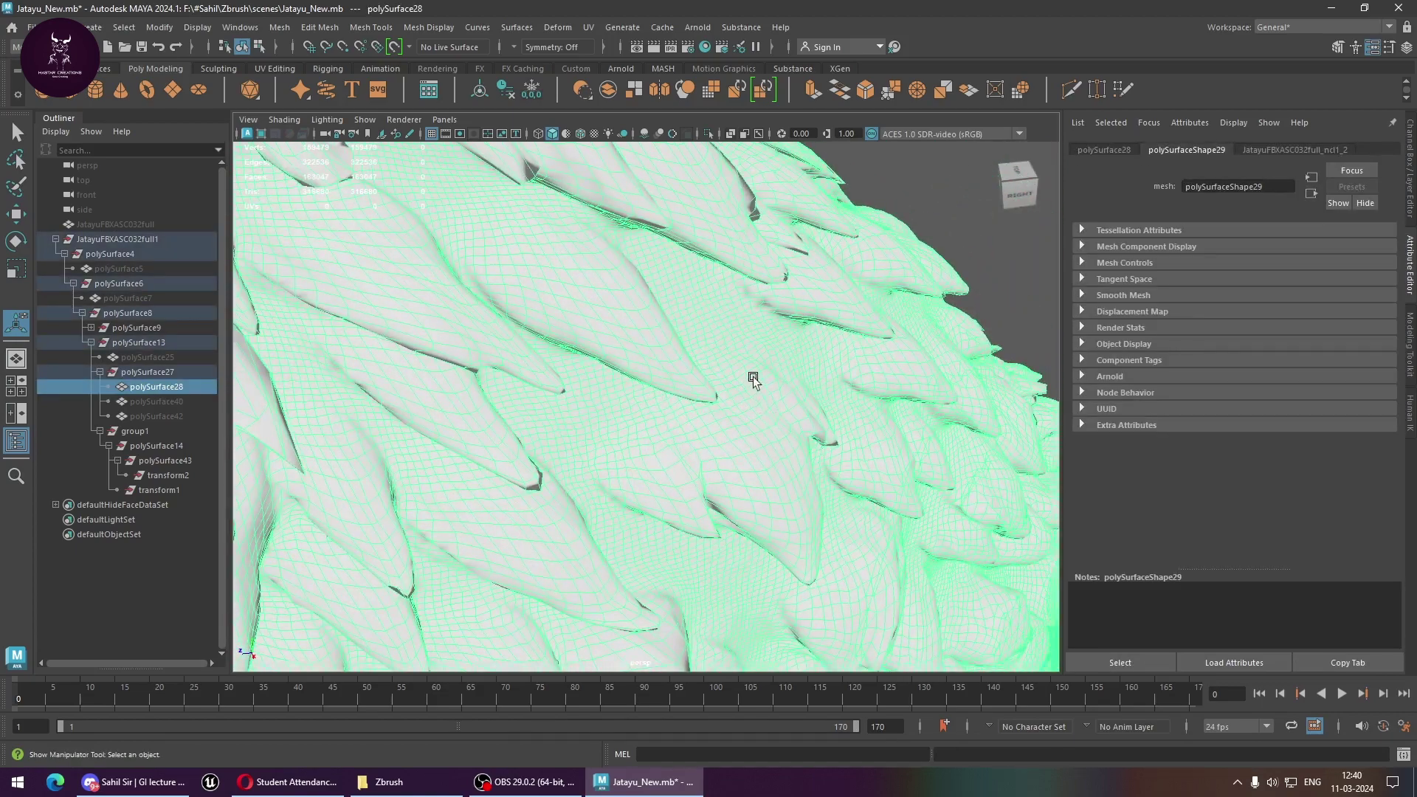
{"action": "right_click_drag", "start_coordinate": [753, 345], "coordinate": [754, 383], "text": "shift"}
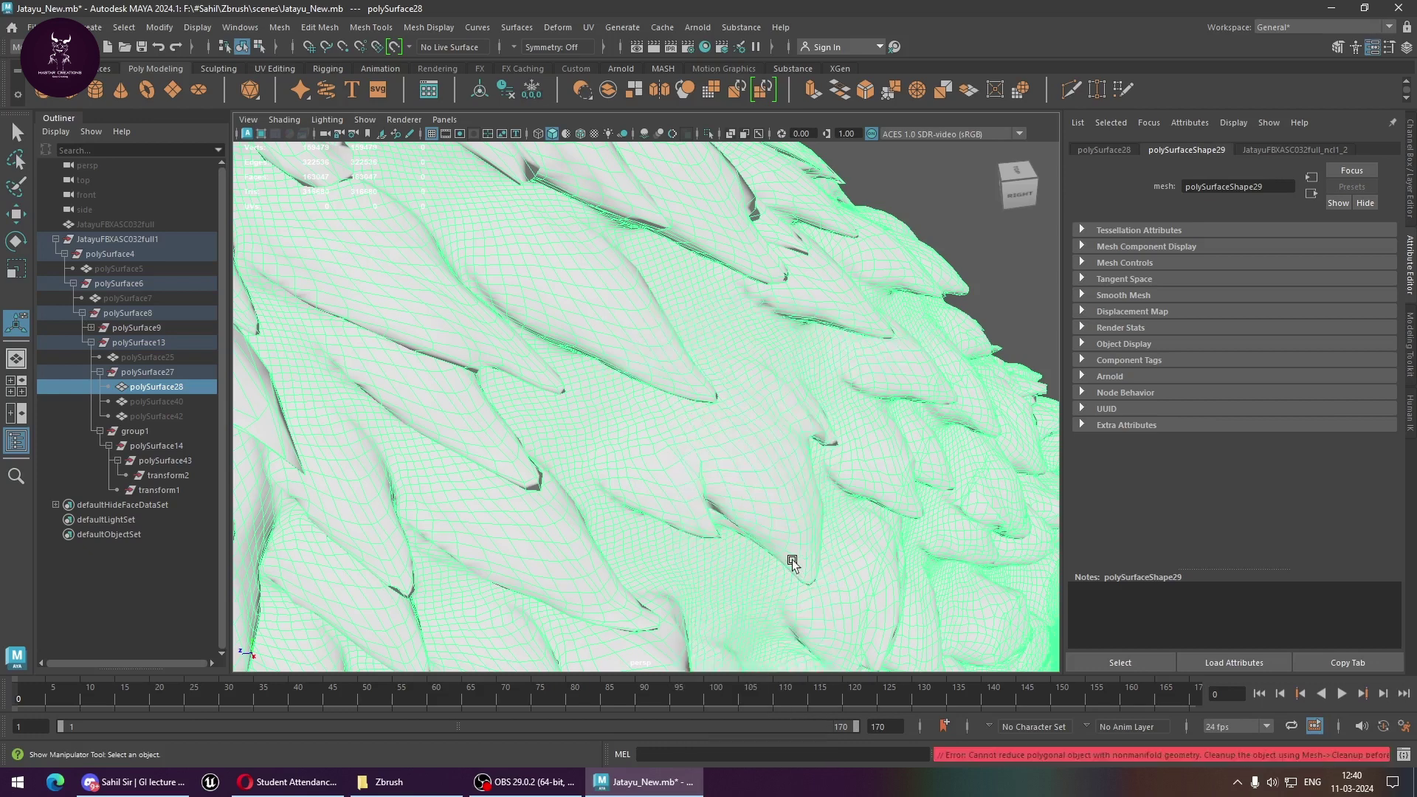
{"action": "right_click_drag", "start_coordinate": [759, 345], "coordinate": [746, 705], "text": "shift"}
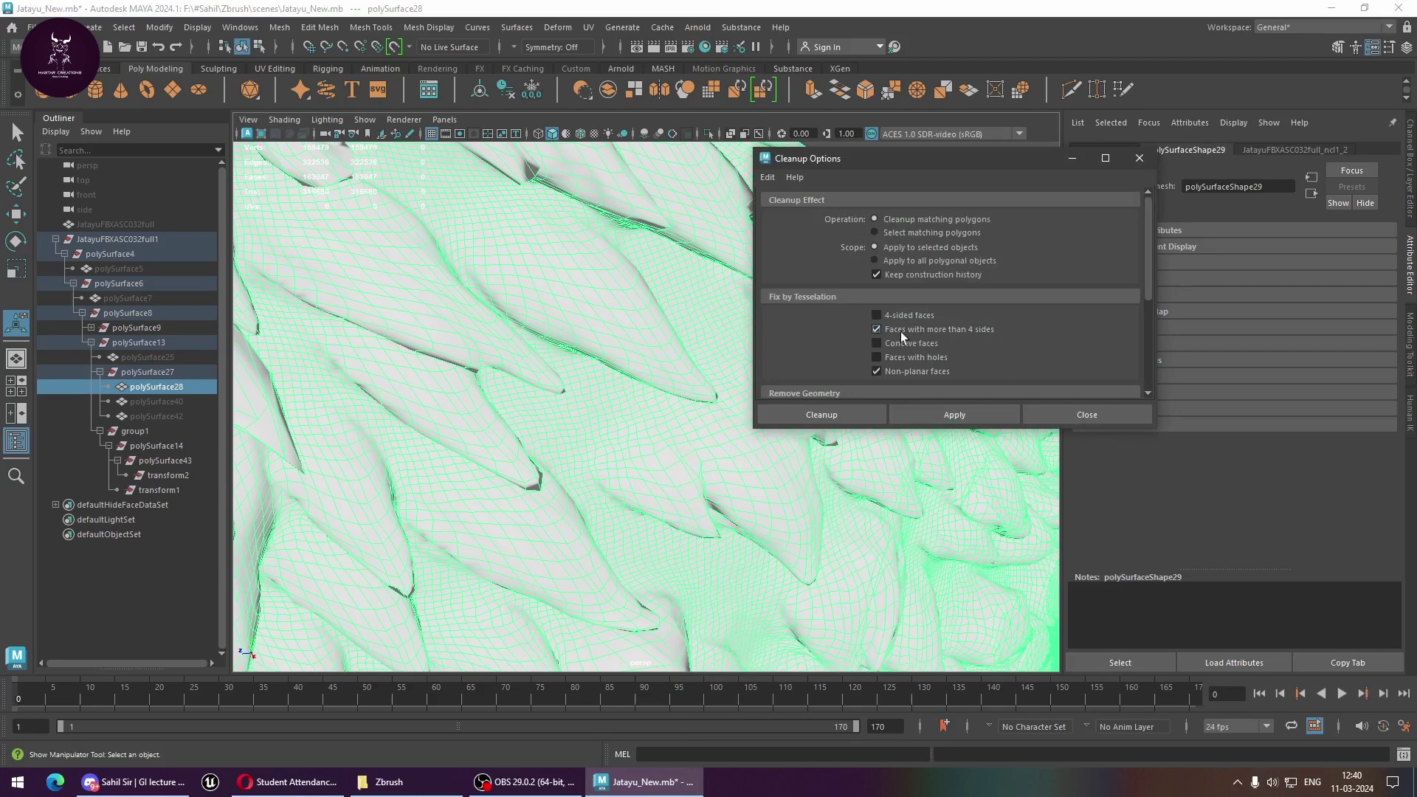
Run Cleanup with Nonmanifold geometry enabled, then orbit to inspect the flagged faces
{"action": "scroll", "coordinate": [948, 367], "scroll_direction": "down", "scroll_amount": 3}
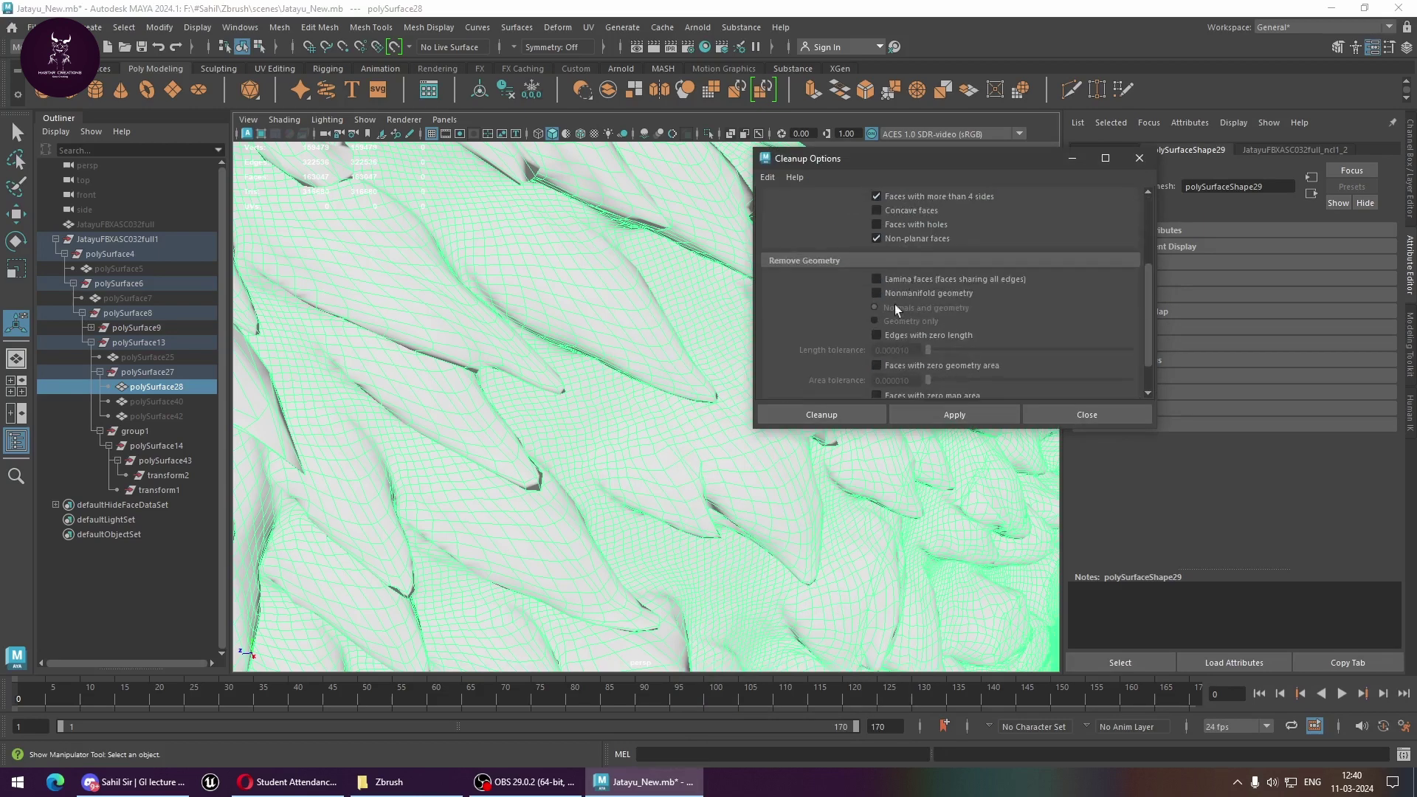
{"action": "left_click", "coordinate": [842, 415]}
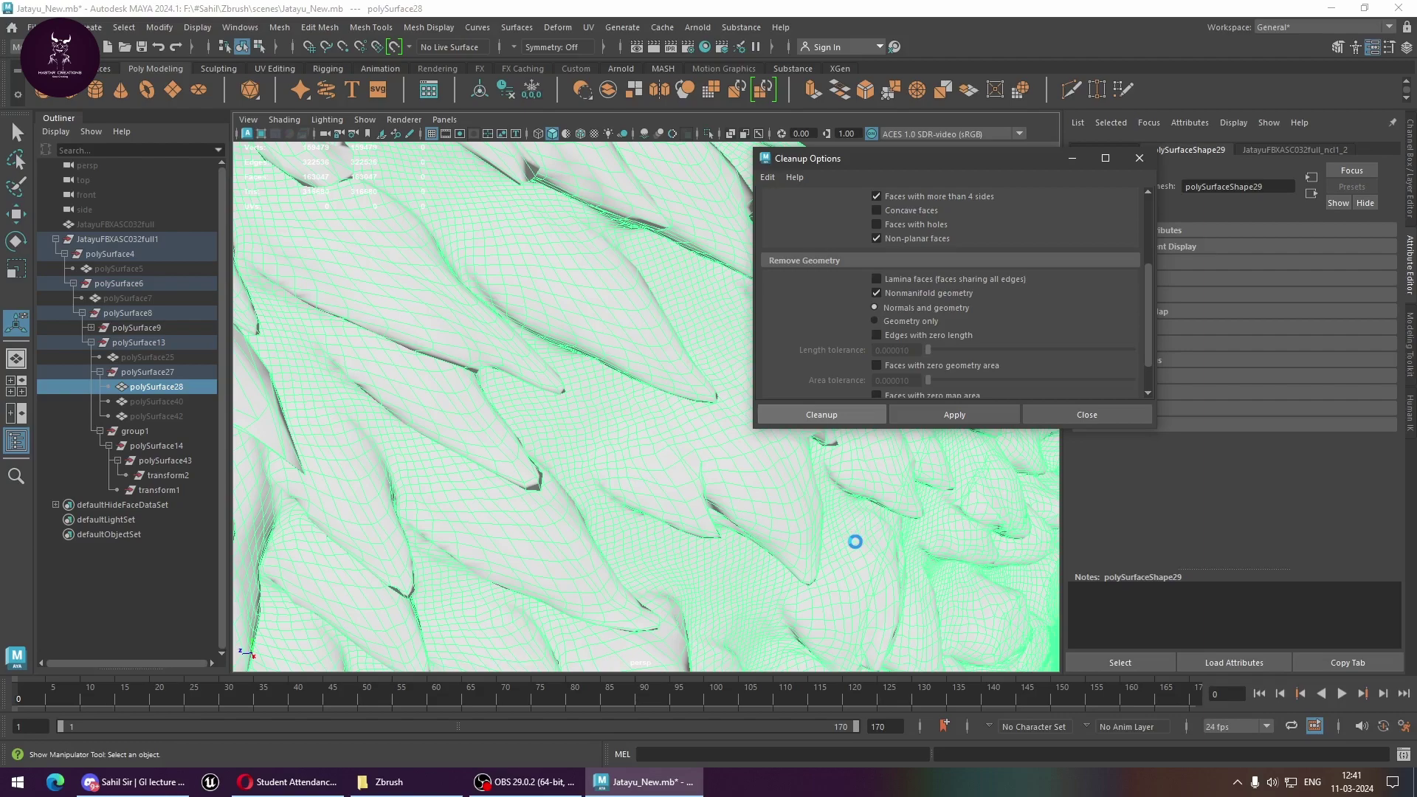
{"action": "mouse_move", "coordinate": [855, 541]}
{"action": "left_mouse_down", "text": "alt"}
{"action": "mouse_move", "coordinate": [740, 473]}
{"action": "mouse_move", "coordinate": [737, 450]}
{"action": "left_mouse_up", "text": "alt"}
Return to object selection mode and reselect the whole feather mesh
{"action": "left_click", "coordinate": [930, 419]}
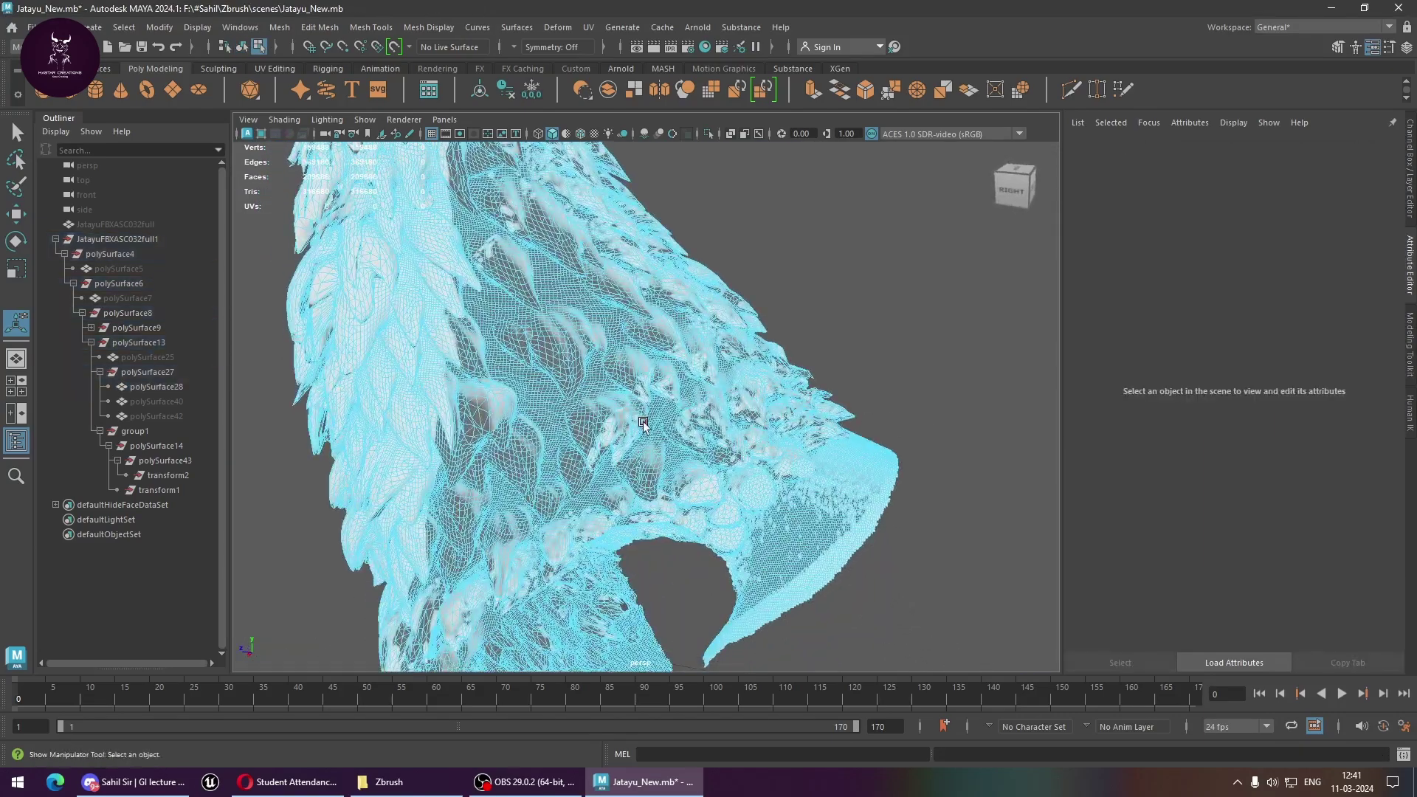
{"action": "right_click_drag", "start_coordinate": [865, 332], "coordinate": [944, 318]}
{"action": "left_click", "coordinate": [601, 418]}
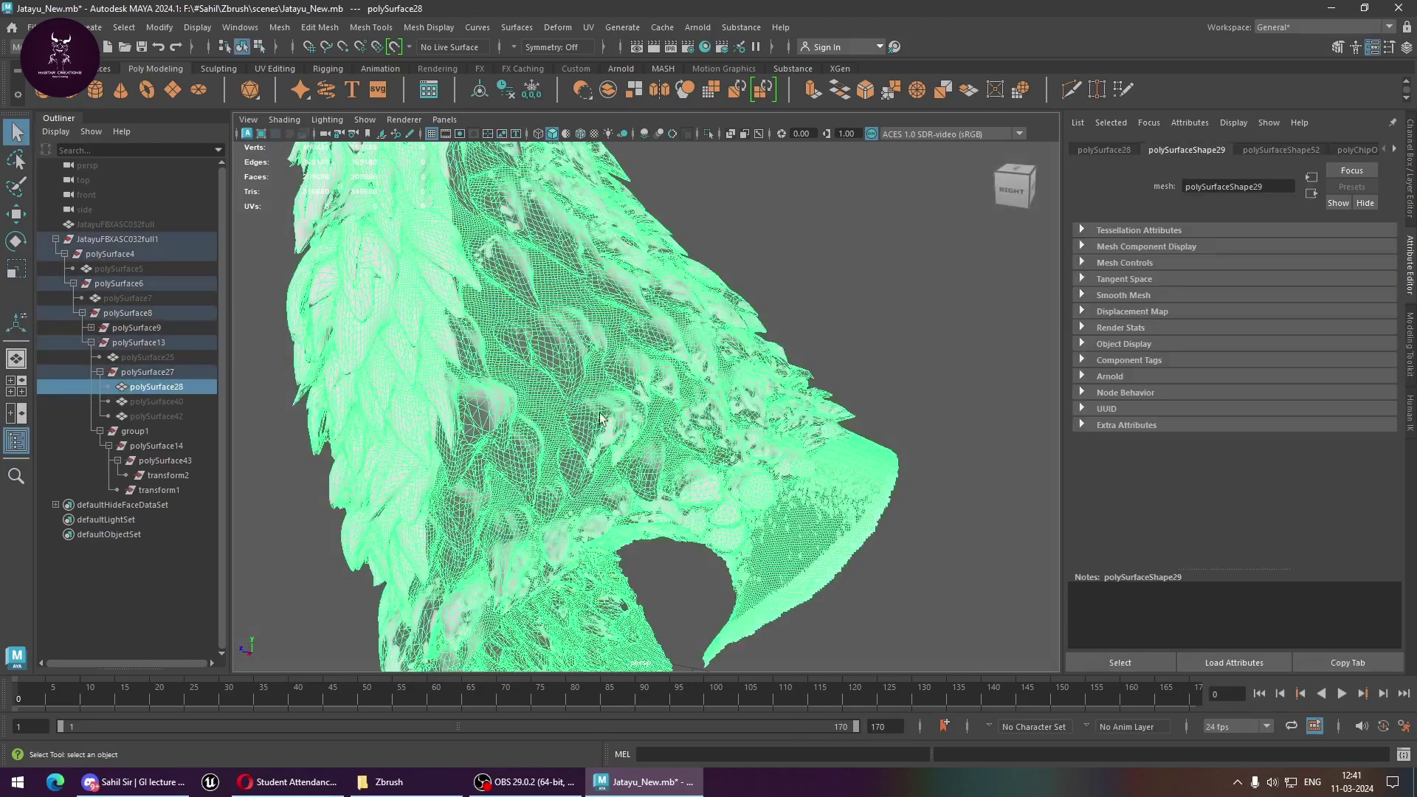
{"action": "left_click_drag", "start_coordinate": [601, 417], "coordinate": [658, 477], "text": "alt"}
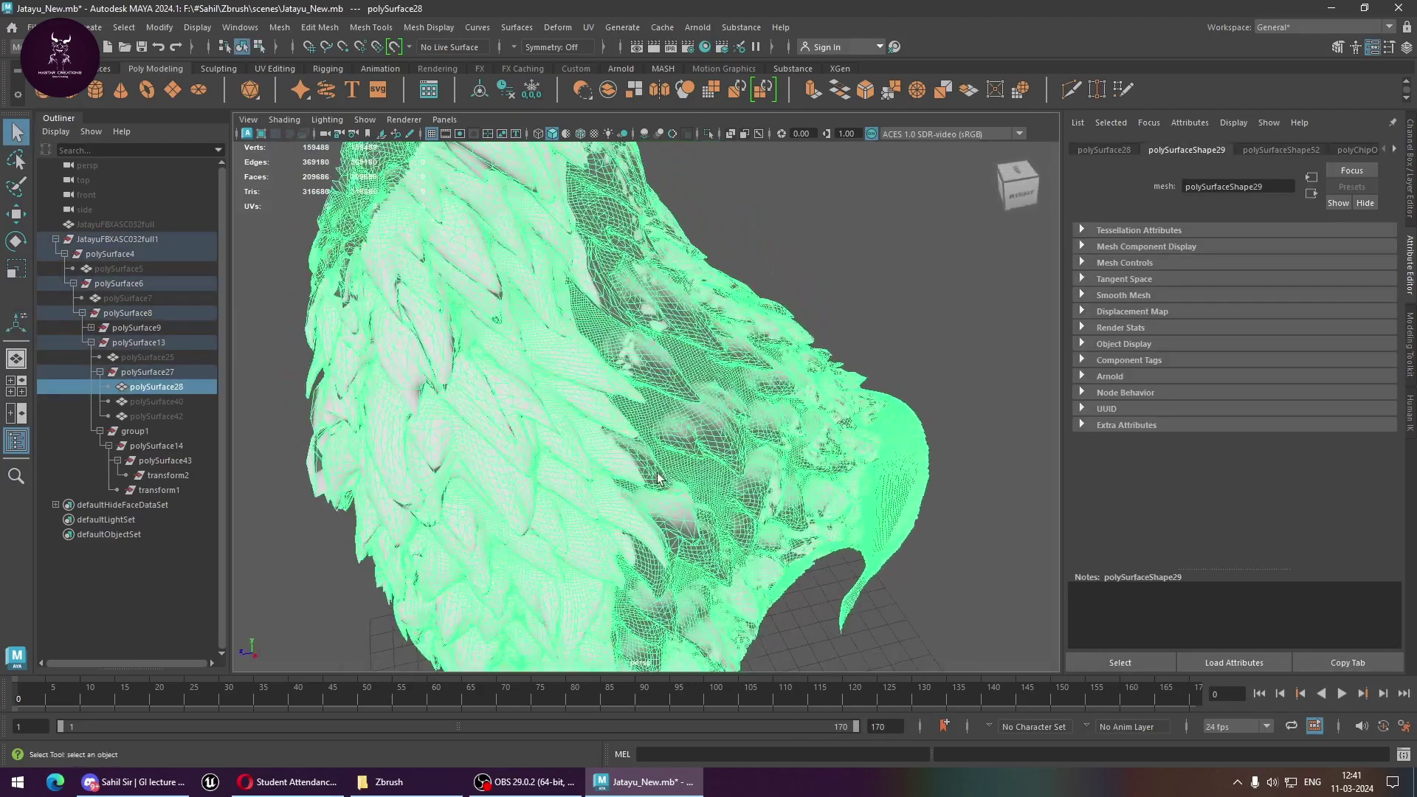
{"action": "left_click", "coordinate": [662, 472]}
{"action": "key", "text": "ctrl+z"}
{"action": "key", "text": "F11"}
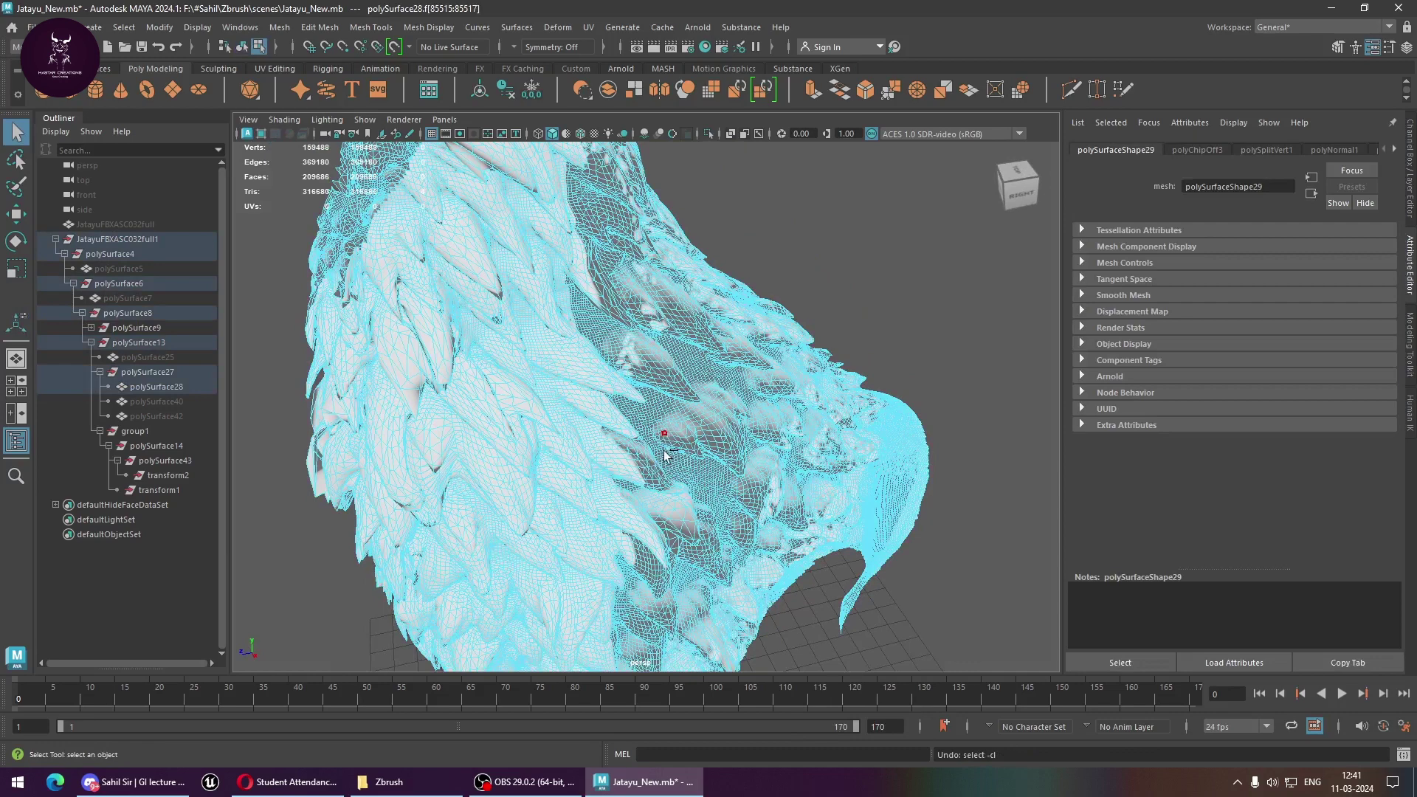
{"action": "key", "text": "F8"}
{"action": "left_click", "coordinate": [886, 299]}
{"action": "left_click", "coordinate": [743, 360]}
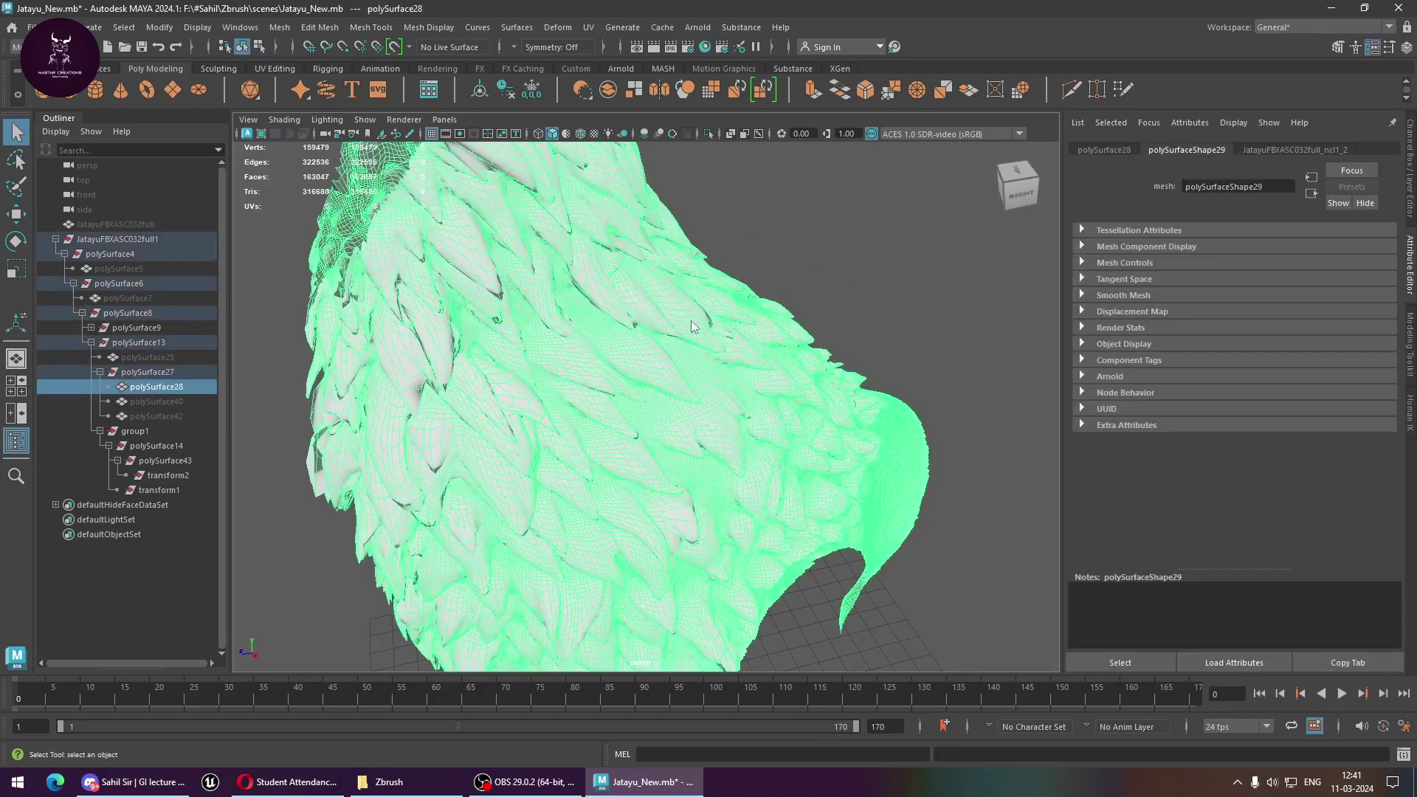
Retopologize the feather mesh with the target face count set to 2000
{"action": "right_click", "coordinate": [692, 326], "text": "shift"}
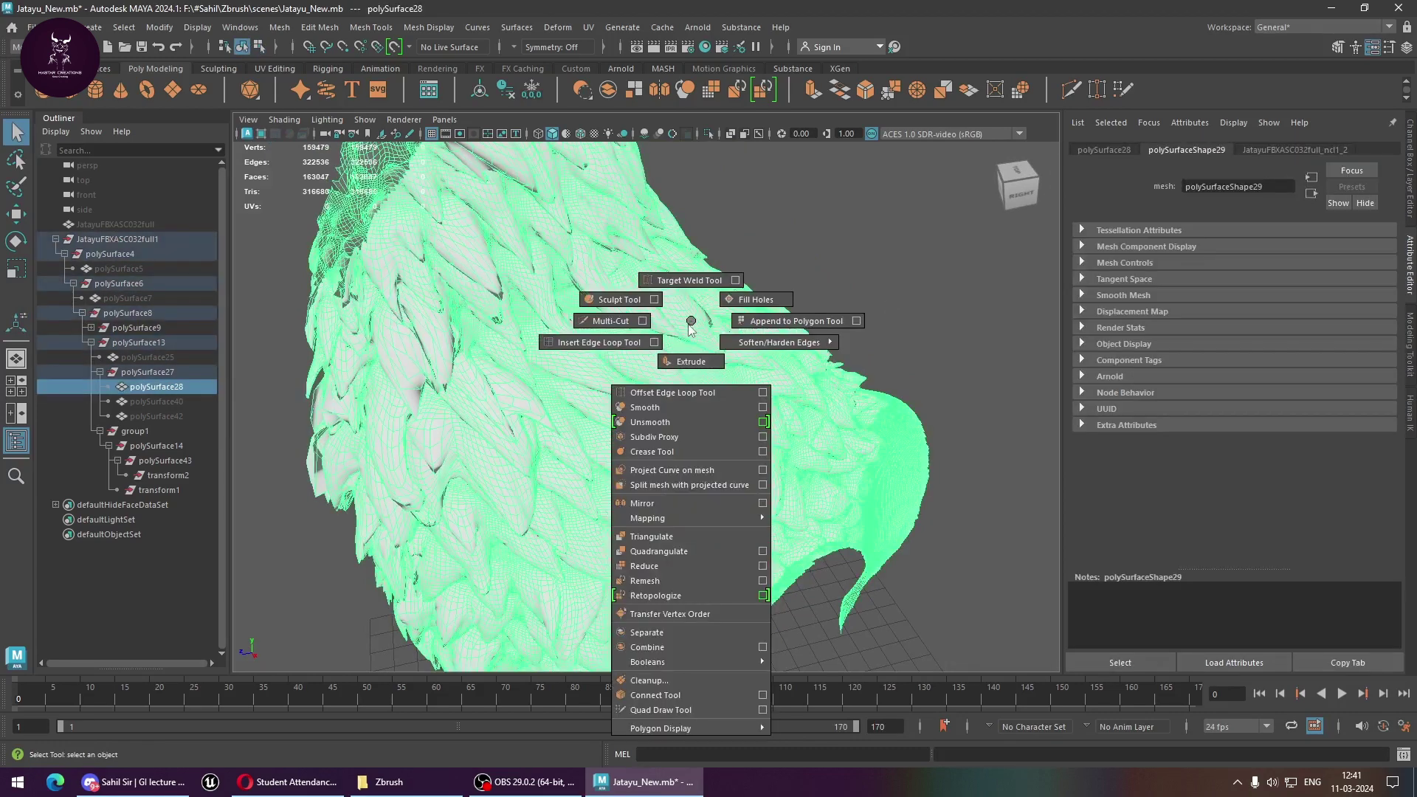
{"action": "left_click", "coordinate": [762, 595]}
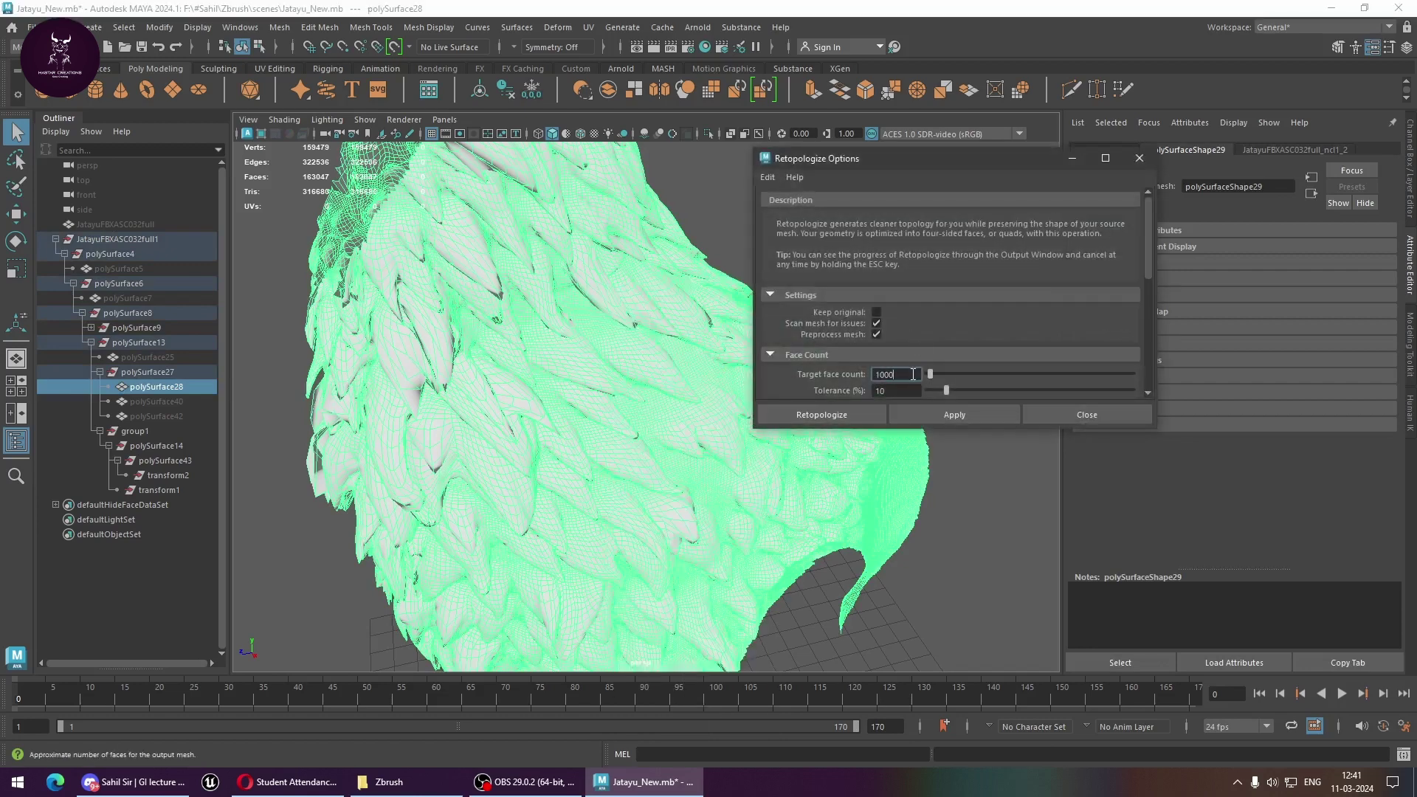
{"action": "type", "text": "20"}
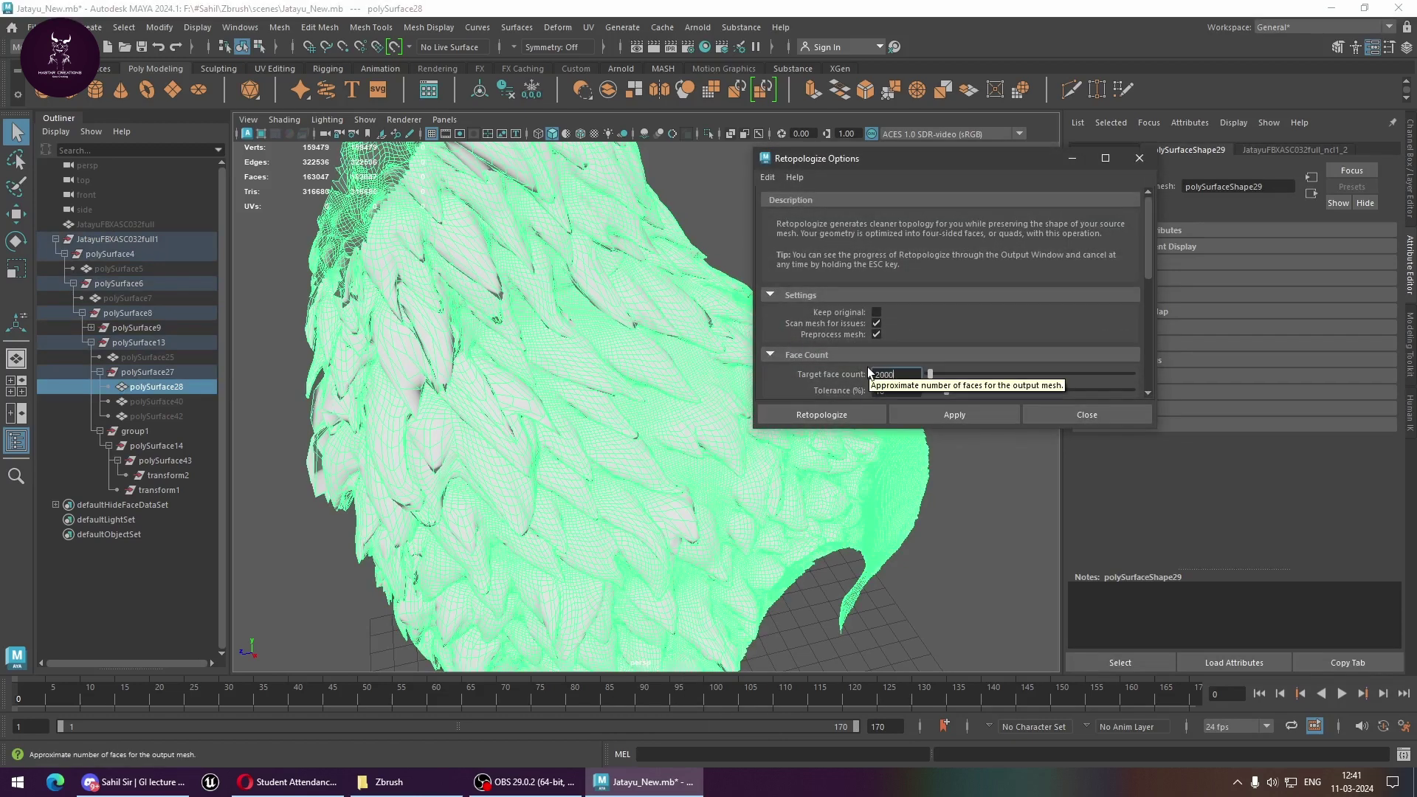
{"action": "left_click", "coordinate": [846, 414]}
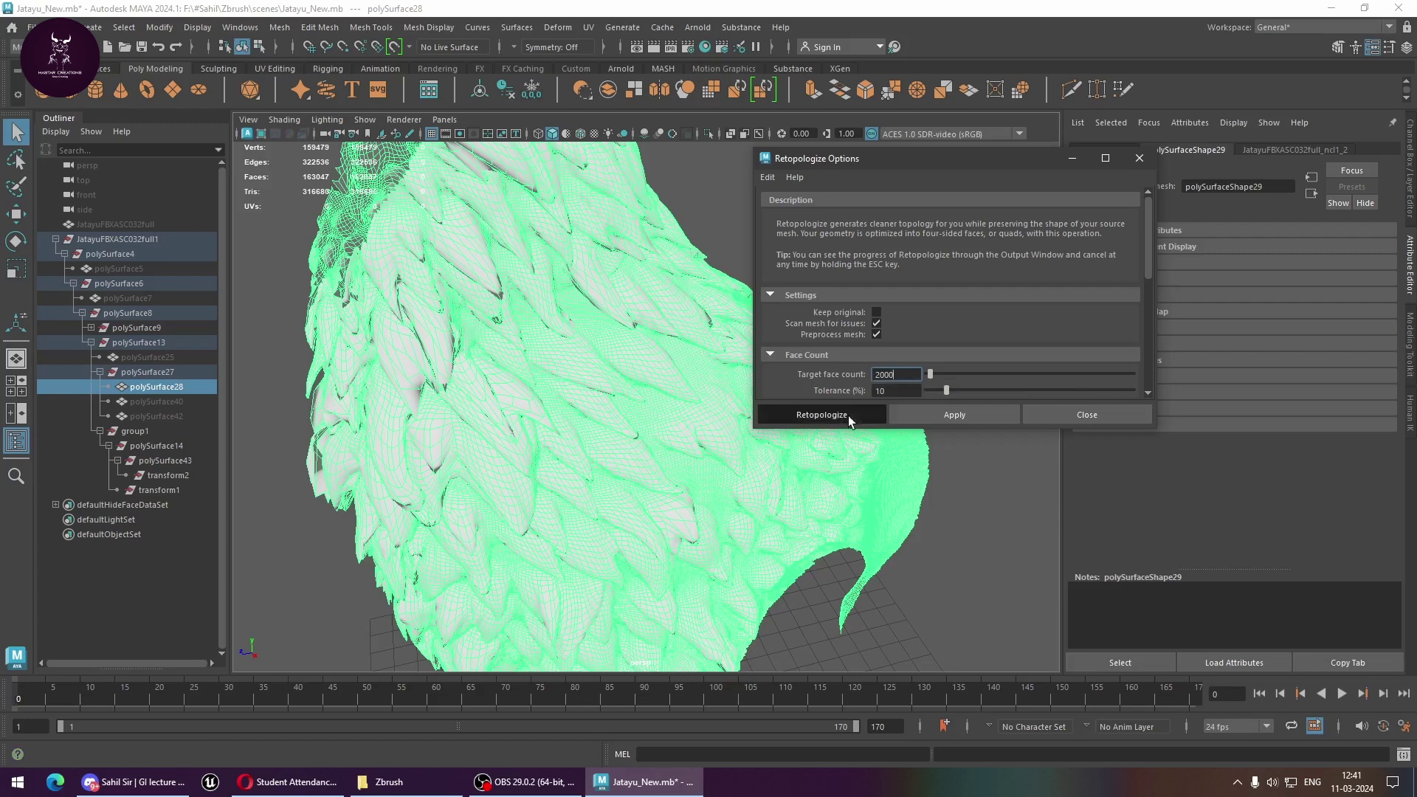
Dismiss the warning to finish the 3,686-face retopology and orbit to inspect it
{"action": "left_click", "coordinate": [812, 434]}
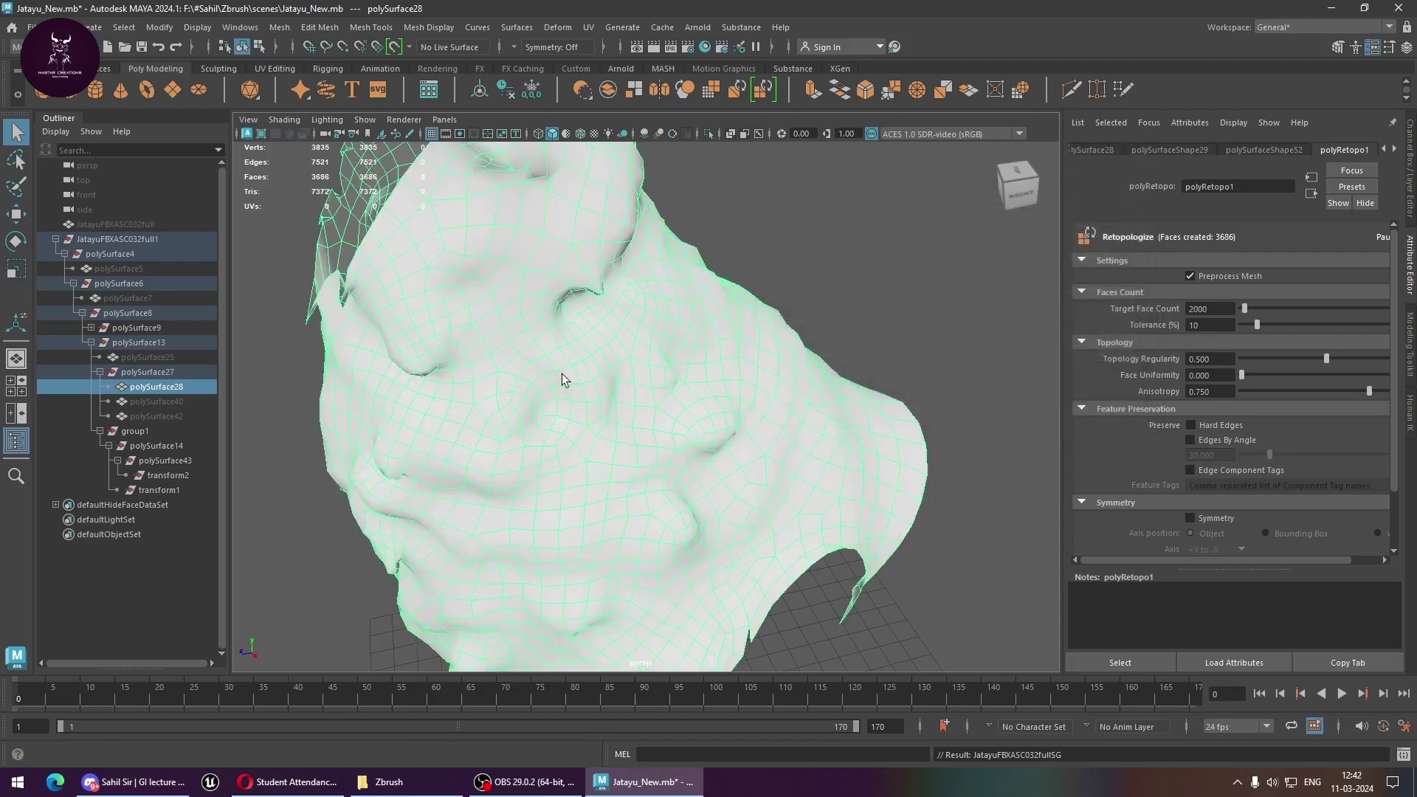
{"action": "mouse_move", "coordinate": [835, 391]}
{"action": "left_mouse_down", "text": "alt"}
{"action": "mouse_move", "coordinate": [697, 379]}
{"action": "mouse_move", "coordinate": [572, 408]}
{"action": "mouse_move", "coordinate": [481, 367]}
{"action": "mouse_move", "coordinate": [687, 345]}
{"action": "mouse_move", "coordinate": [848, 376]}
{"action": "left_mouse_up", "text": "alt"}
Undo the retopology to restore the dense feather mesh and view it whole
{"action": "key", "text": "ctrl+z"}
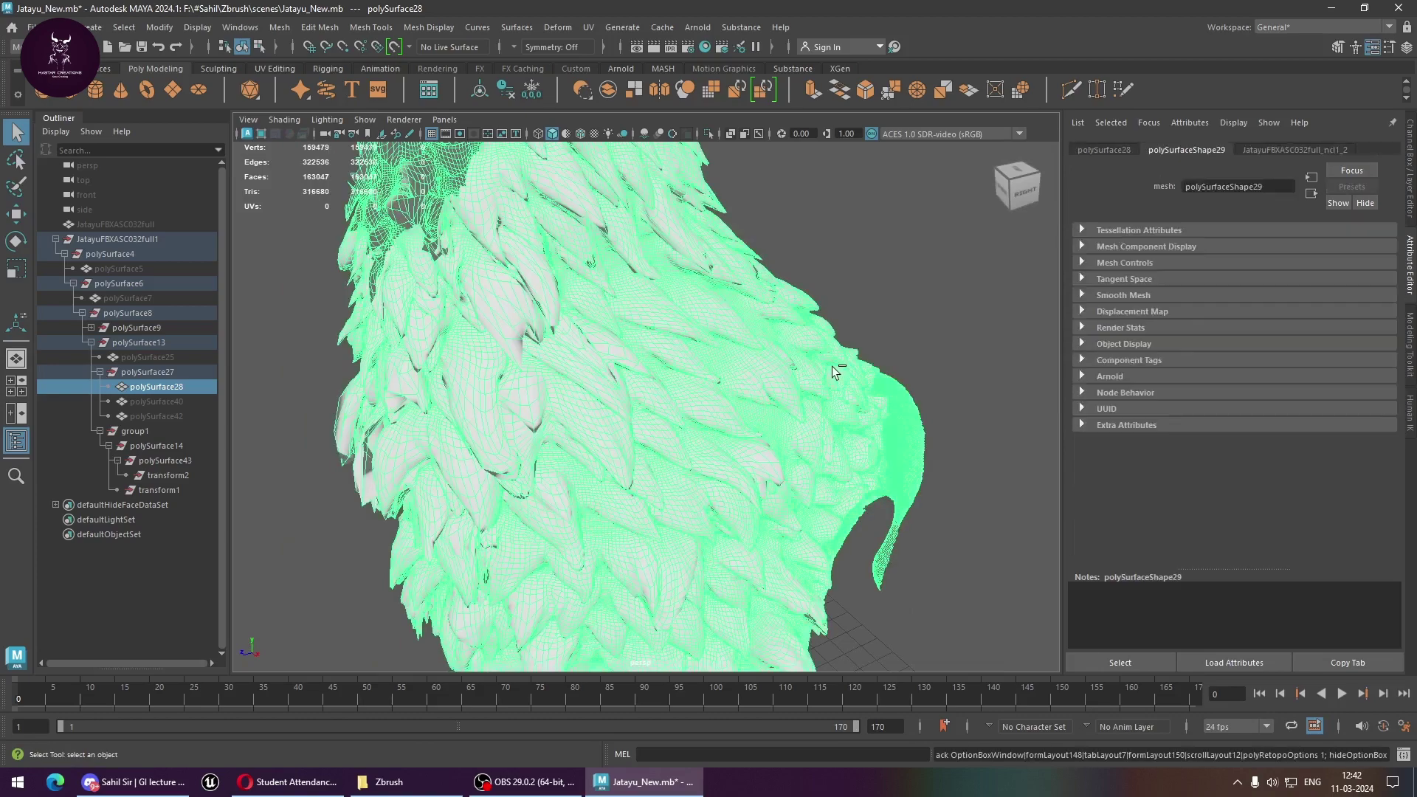
{"action": "right_click_drag", "start_coordinate": [816, 359], "coordinate": [721, 357], "text": "alt"}
{"action": "right_click_drag", "start_coordinate": [816, 272], "coordinate": [901, 226]}
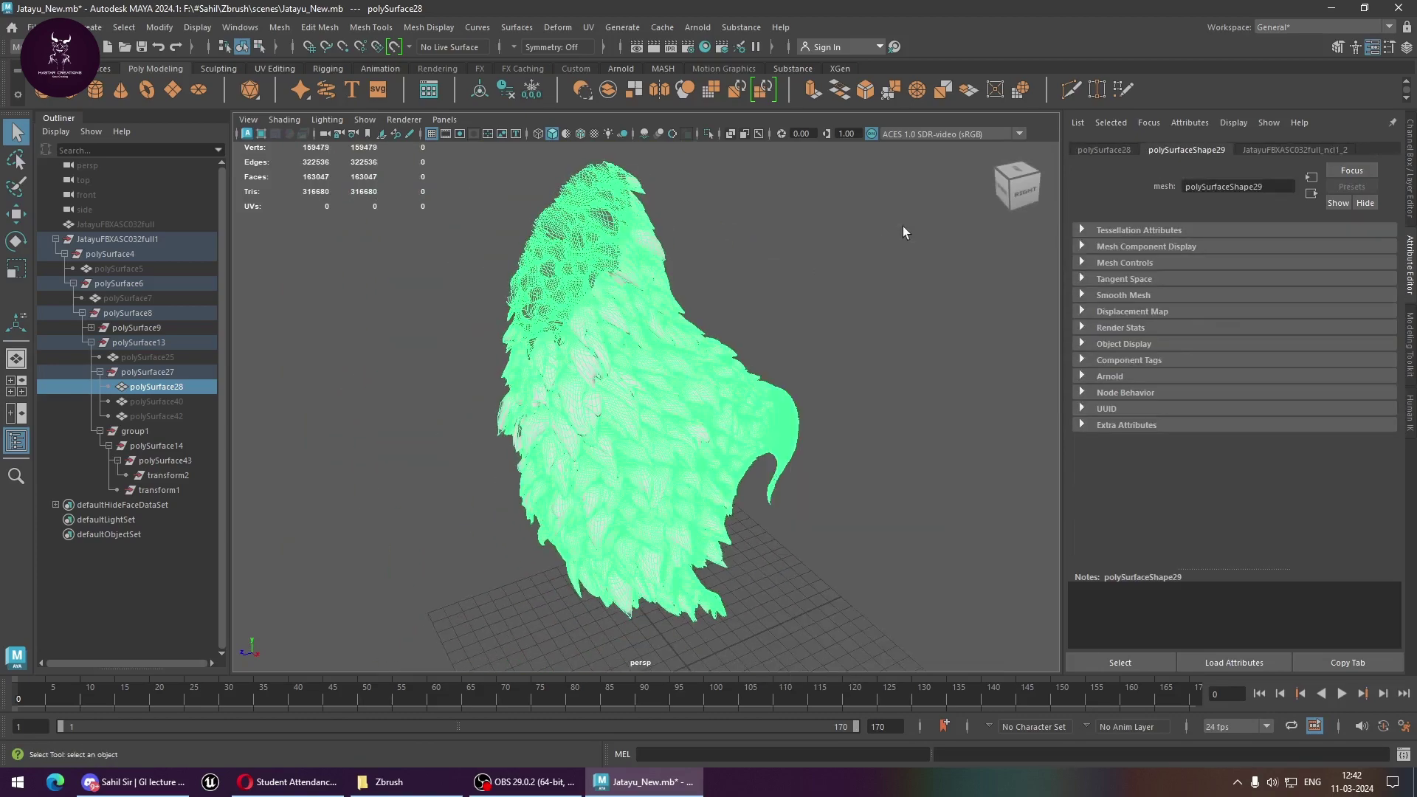
{"action": "mouse_move", "coordinate": [626, 374]}
{"action": "right_mouse_down", "text": "alt"}
{"action": "mouse_move", "coordinate": [654, 459]}
{"action": "mouse_move", "coordinate": [718, 482]}
{"action": "mouse_move", "coordinate": [689, 445]}
{"action": "right_mouse_up", "text": "alt"}
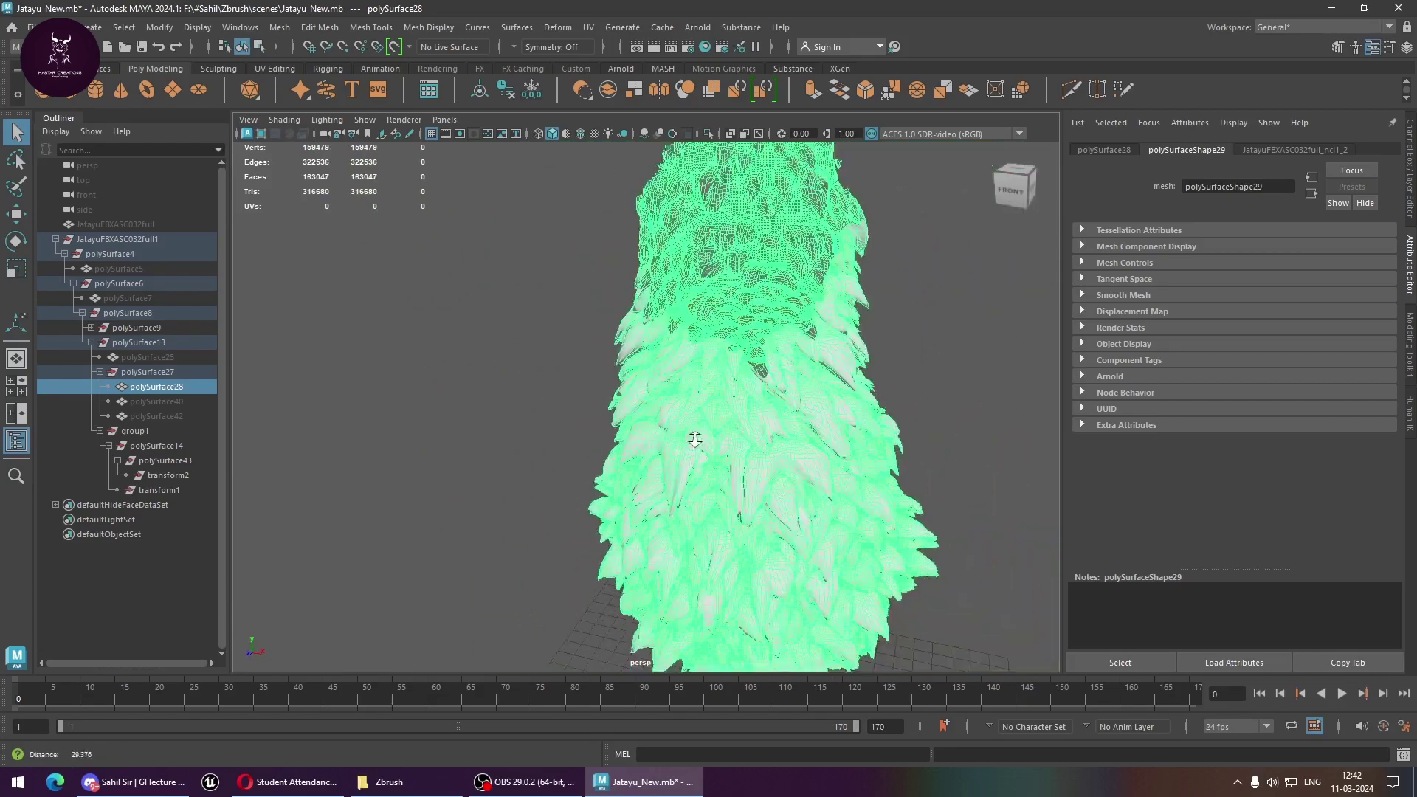
{"action": "mouse_move", "coordinate": [689, 446]}
{"action": "left_mouse_down", "text": "alt"}
{"action": "mouse_move", "coordinate": [762, 478]}
{"action": "mouse_move", "coordinate": [775, 392]}
{"action": "mouse_move", "coordinate": [765, 511]}
{"action": "mouse_move", "coordinate": [758, 492]}
{"action": "left_mouse_up", "text": "alt"}
In the top view, select one half of the feather faces and delete them
{"action": "key", "text": "space"}
{"action": "key", "text": "space"}
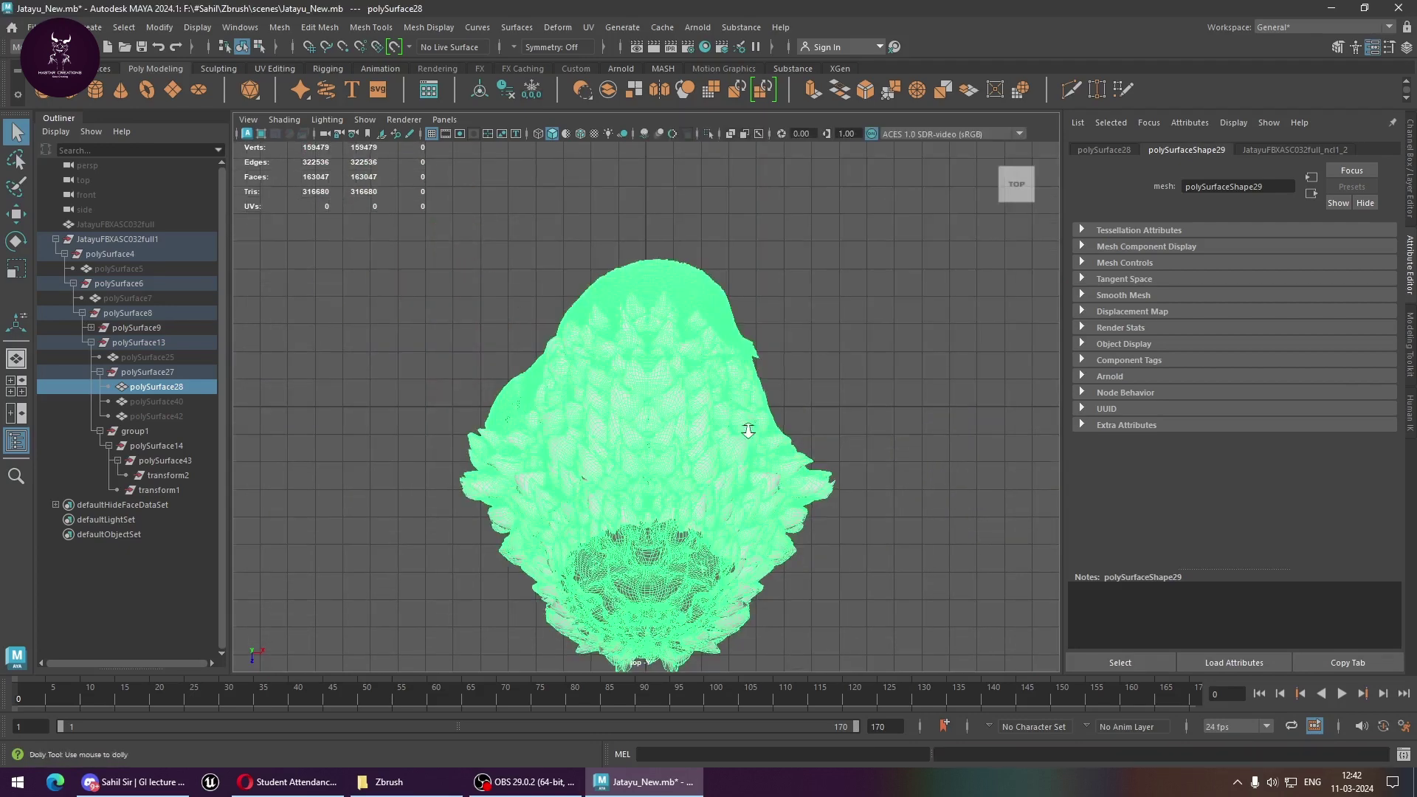
{"action": "scroll", "coordinate": [650, 429], "scroll_direction": "down", "scroll_amount": 2}
{"action": "middle_click_drag", "start_coordinate": [650, 430], "coordinate": [720, 378], "text": "alt"}
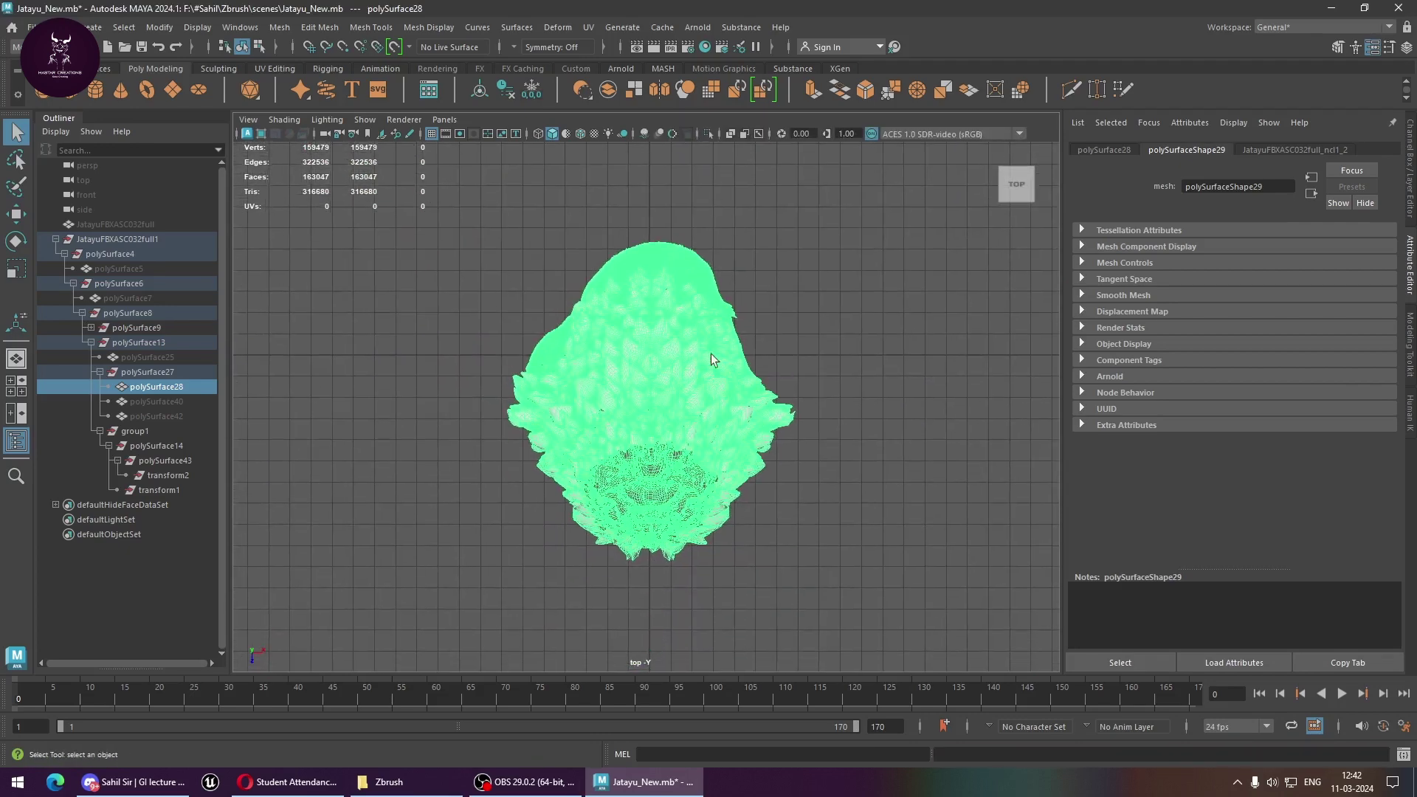
{"action": "right_click", "coordinate": [781, 268]}
{"action": "left_click", "coordinate": [843, 236]}
{"action": "left_click", "coordinate": [662, 314]}
{"action": "right_click", "coordinate": [674, 284]}
{"action": "left_click", "coordinate": [428, 152]}
{"action": "mouse_move", "coordinate": [428, 152]}
{"action": "left_mouse_down"}
{"action": "mouse_move", "coordinate": [679, 621]}
{"action": "mouse_move", "coordinate": [648, 632]}
{"action": "left_mouse_up"}
{"action": "key", "text": "Delete"}
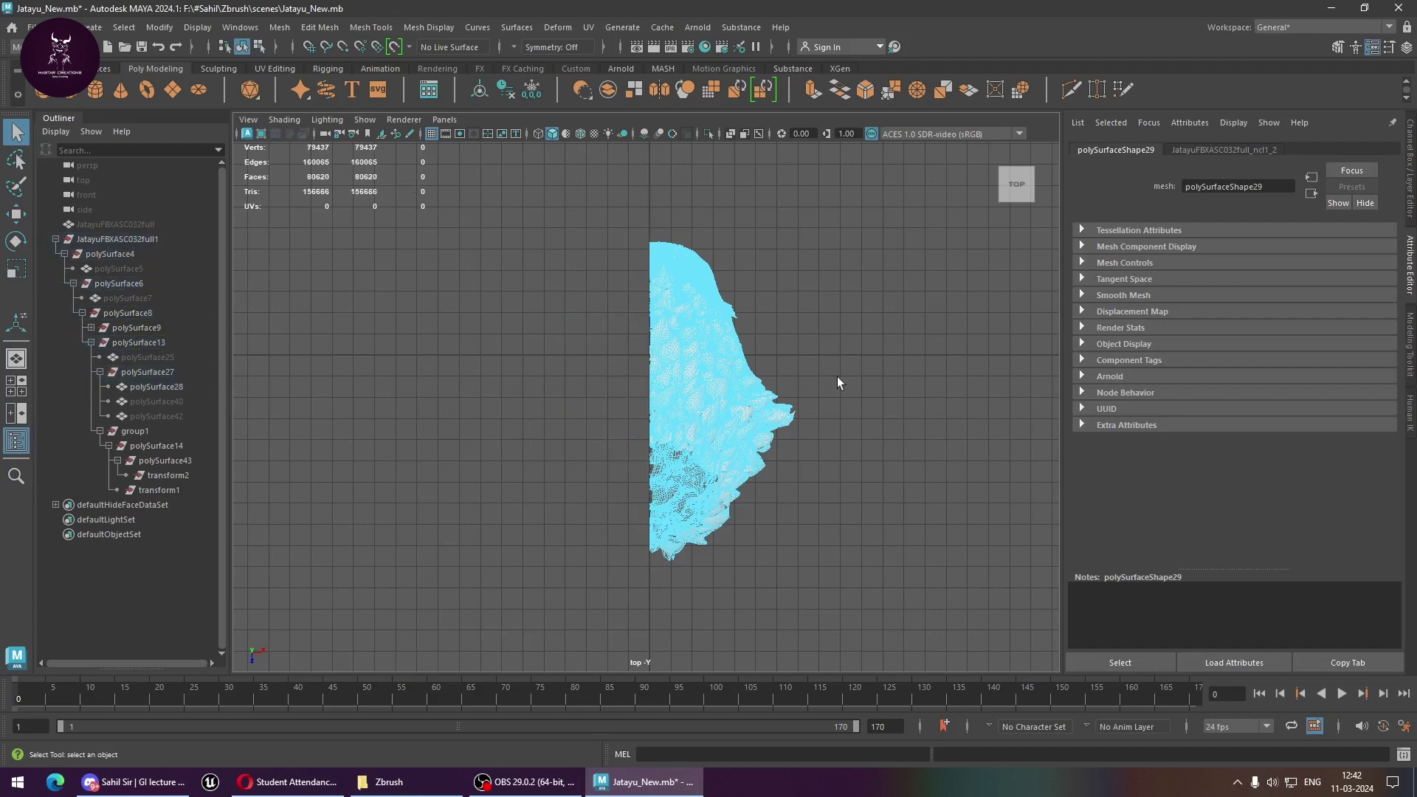
{"action": "key", "text": "space"}
{"action": "key", "text": "space"}
{"action": "key", "text": "ctrl+z"}
{"action": "right_click_drag", "start_coordinate": [789, 313], "coordinate": [856, 269]}
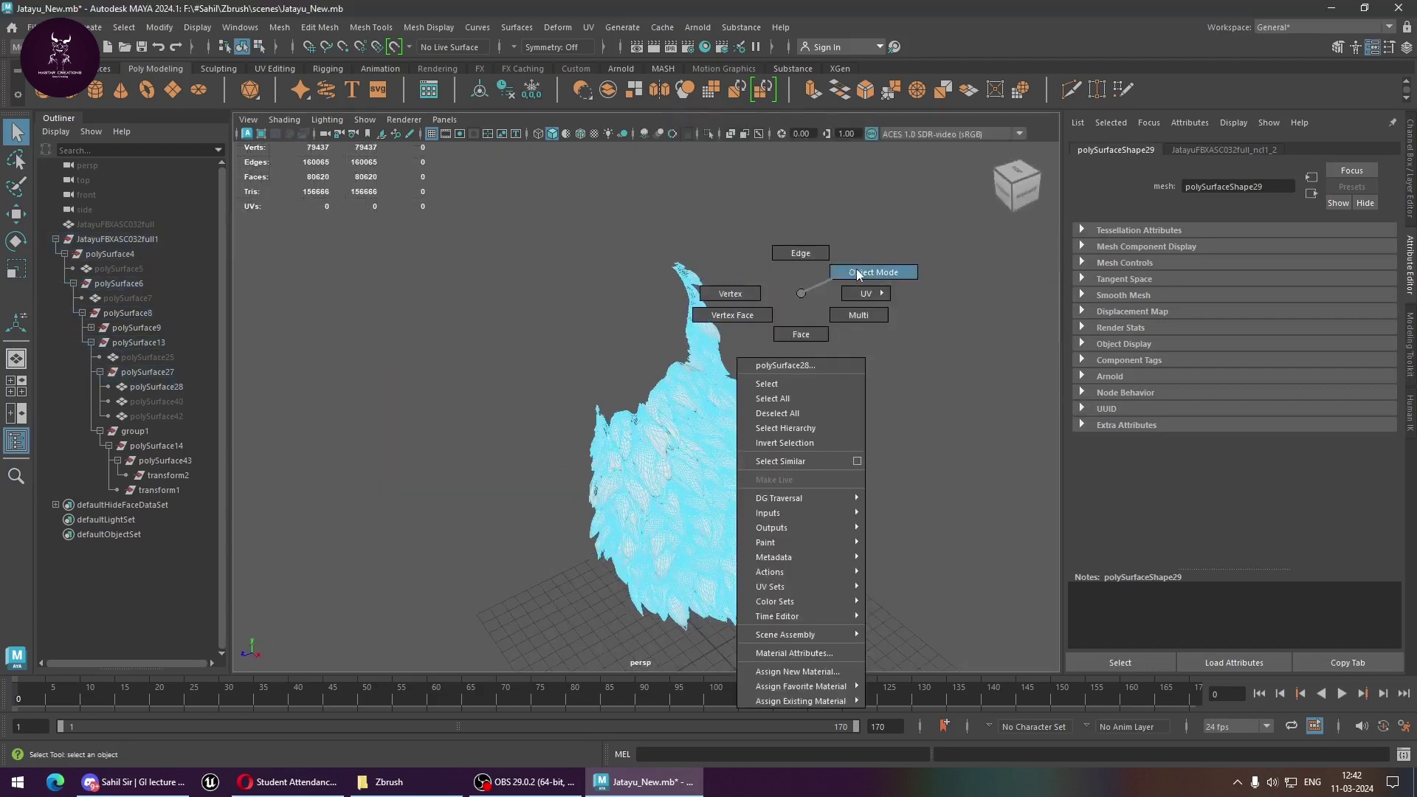
{"action": "left_click", "coordinate": [702, 436]}
{"action": "scroll", "coordinate": [702, 435], "scroll_direction": "up", "scroll_amount": 3}
{"action": "scroll", "coordinate": [703, 435], "scroll_direction": "up", "scroll_amount": 2}
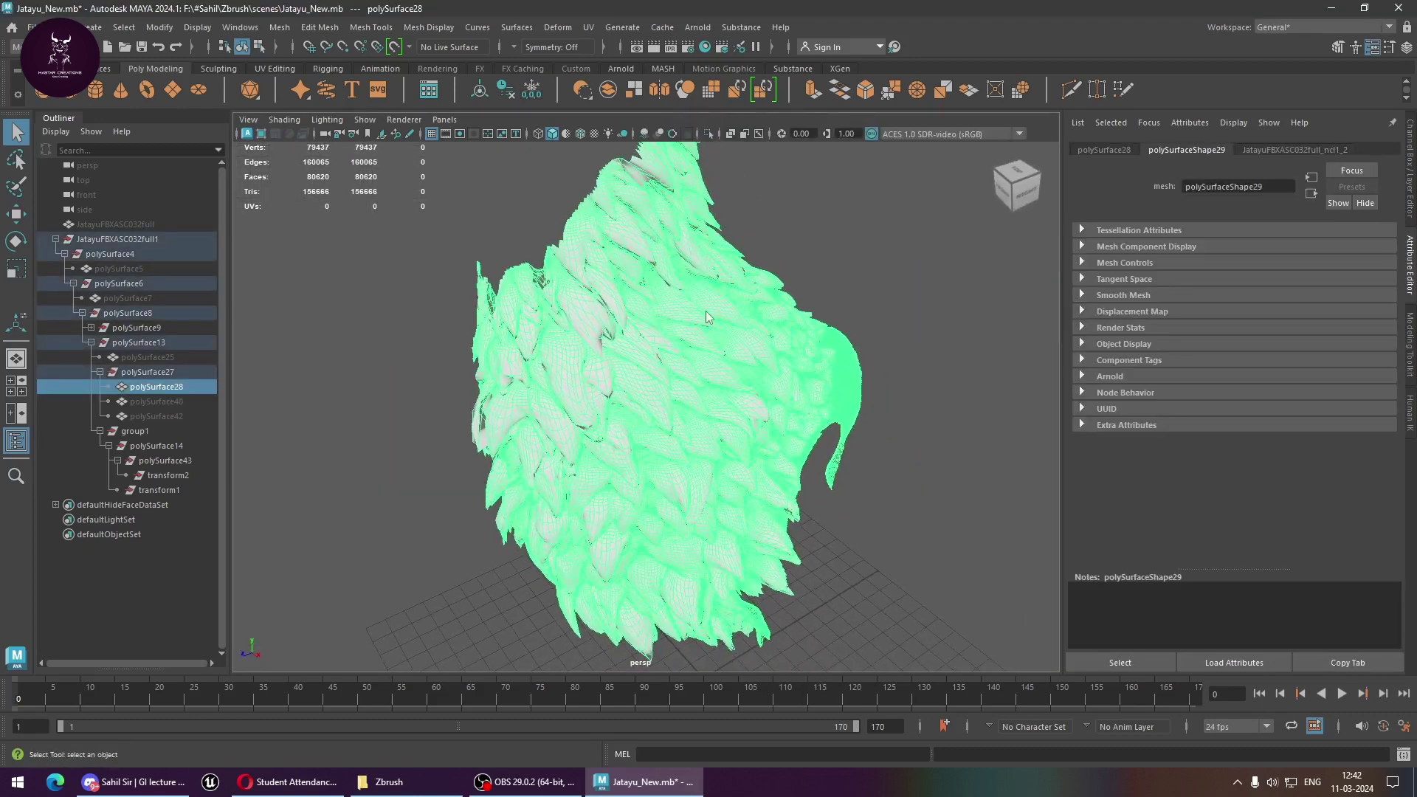
{"action": "right_click_drag", "start_coordinate": [705, 310], "coordinate": [688, 582], "text": "shift"}
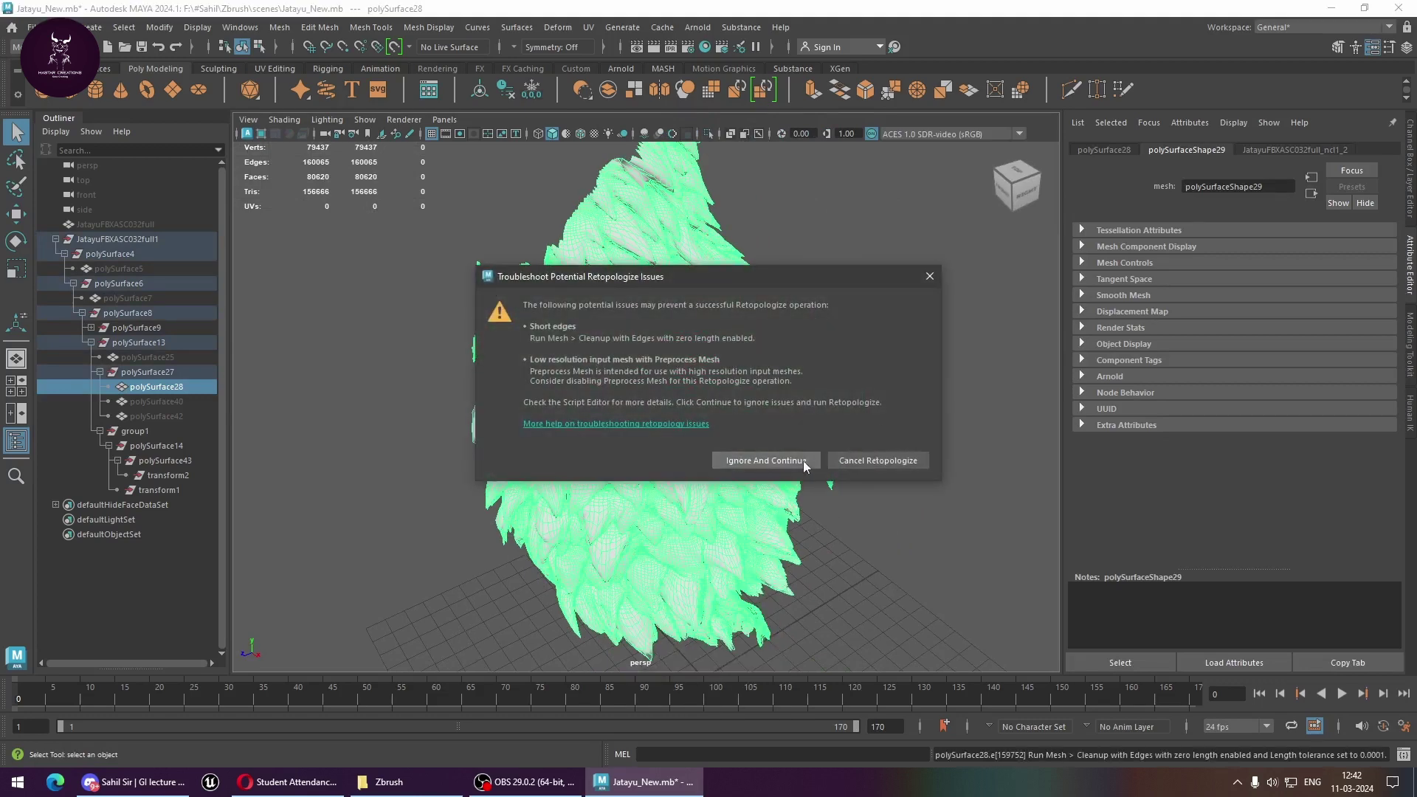
{"action": "left_click", "coordinate": [803, 460]}
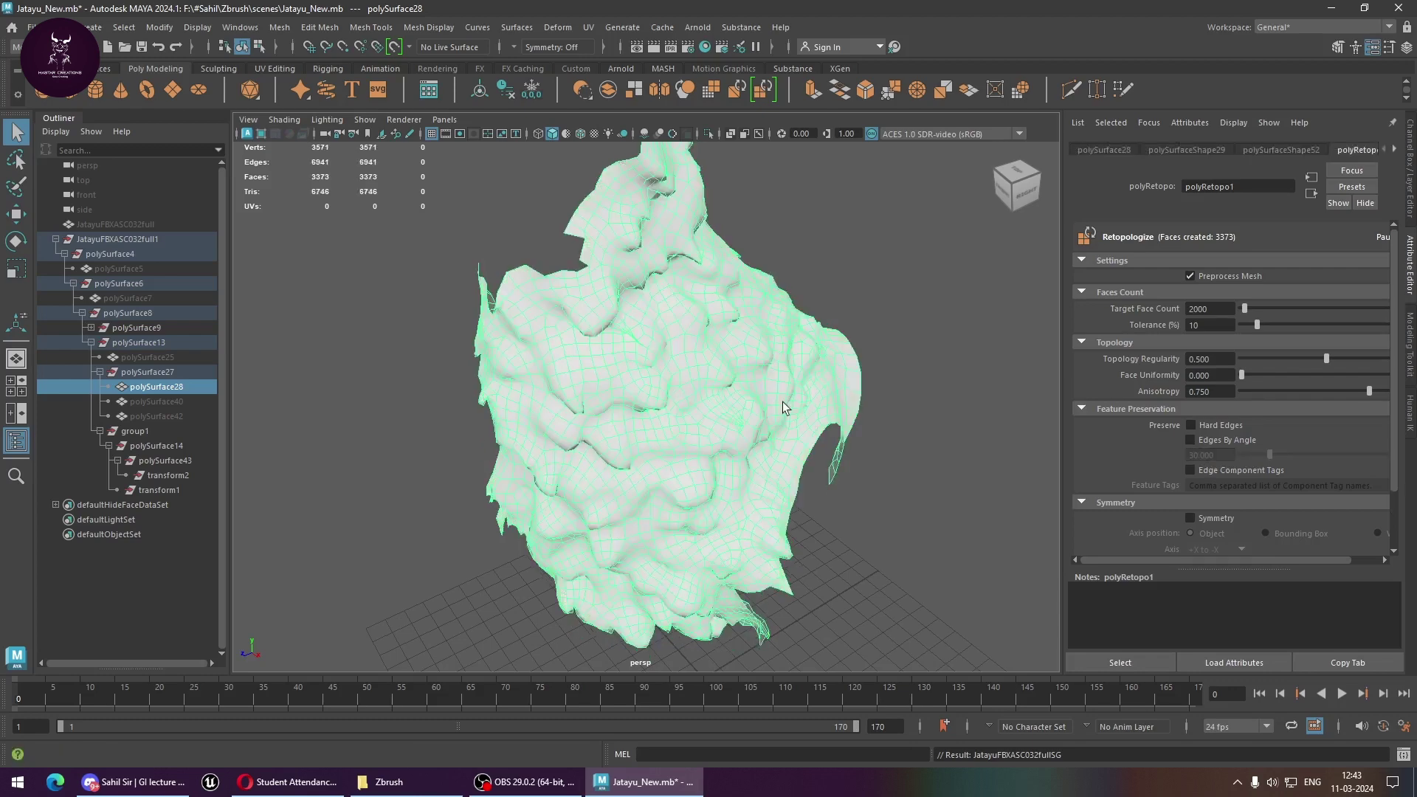
{"action": "left_click", "coordinate": [897, 592]}
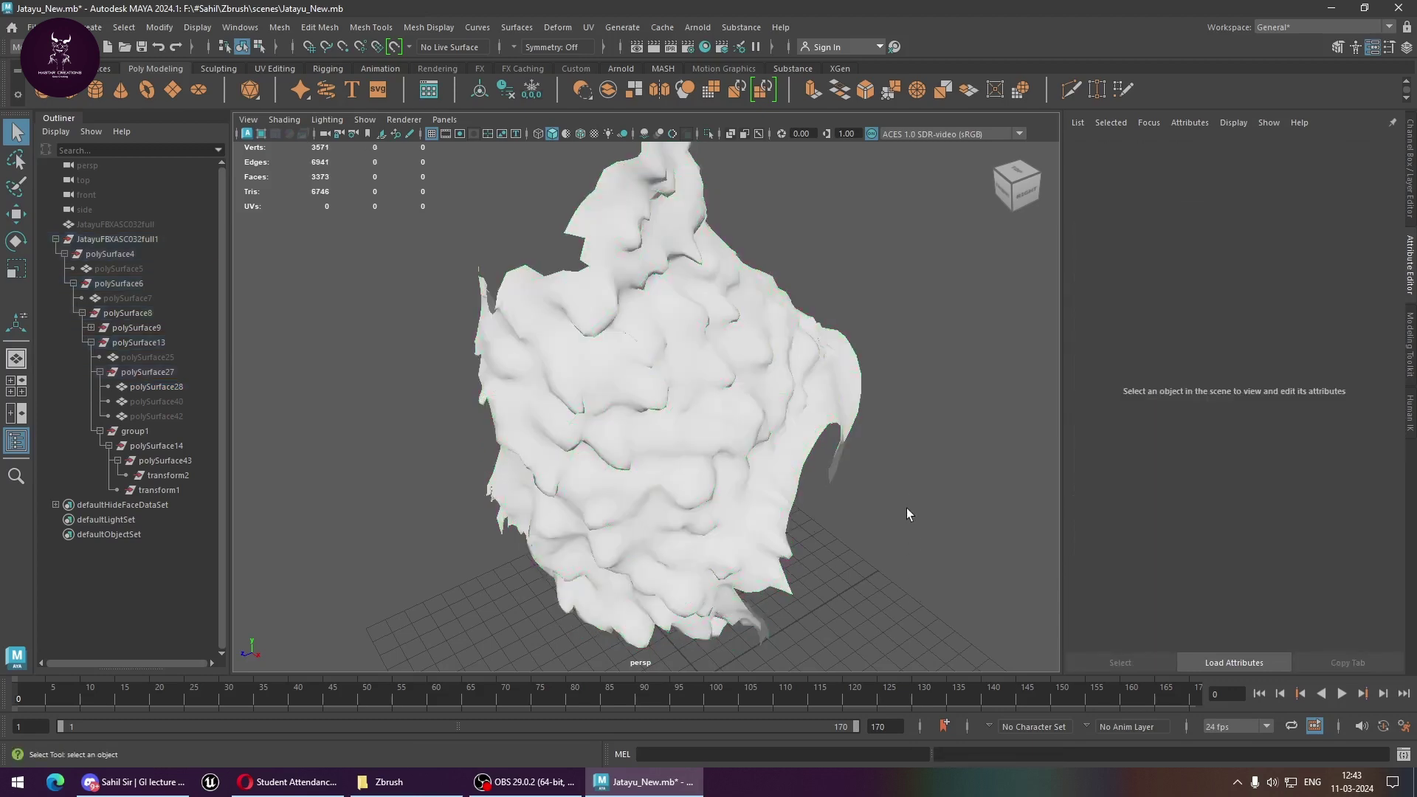
{"action": "mouse_move", "coordinate": [906, 508]}
{"action": "left_mouse_down", "text": "alt"}
{"action": "mouse_move", "coordinate": [808, 475]}
{"action": "mouse_move", "coordinate": [825, 500]}
{"action": "left_mouse_up", "text": "alt"}
{"action": "left_click", "coordinate": [813, 487]}
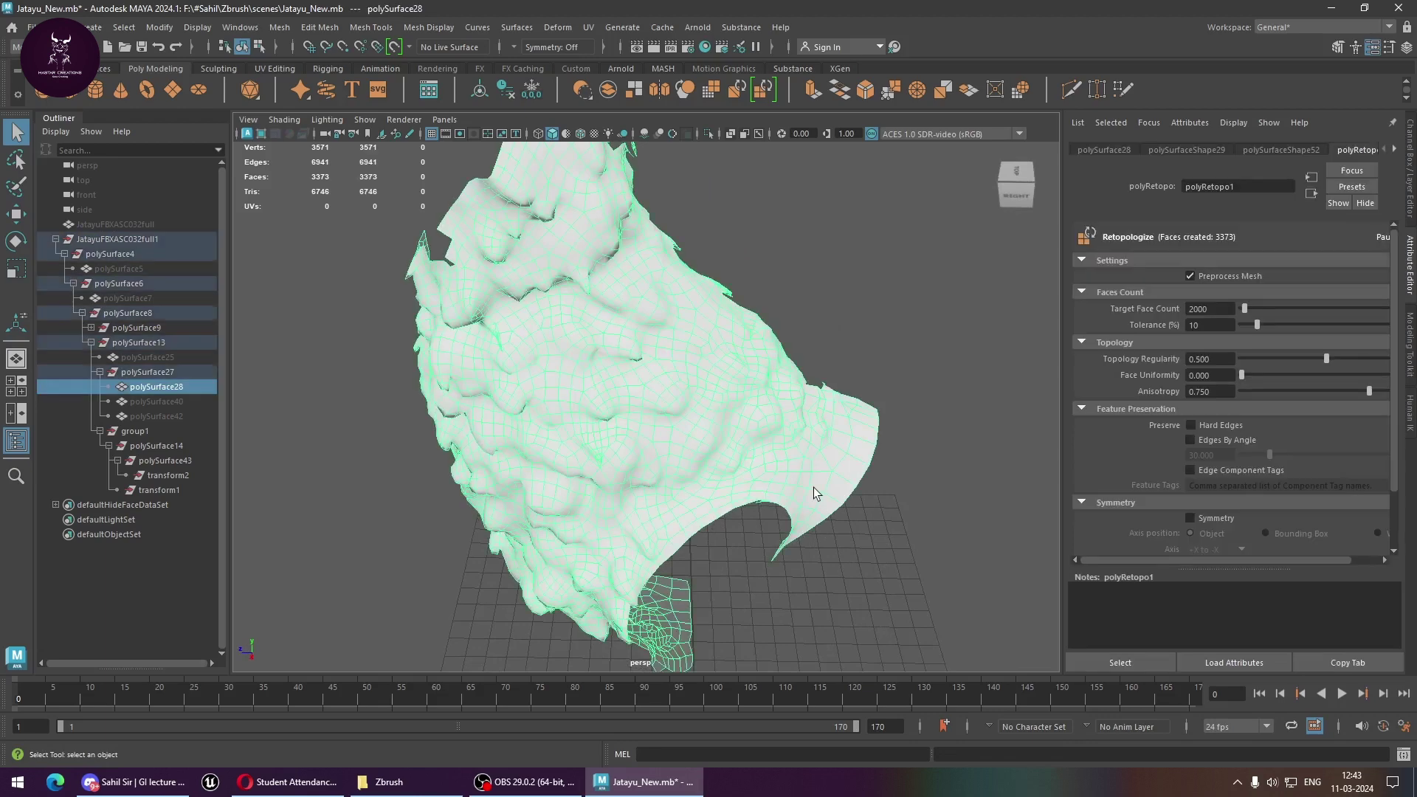
{"action": "key", "text": "ctrl+z"}
{"action": "key", "text": "ctrl+z"}
{"action": "key", "text": "ctrl+z"}
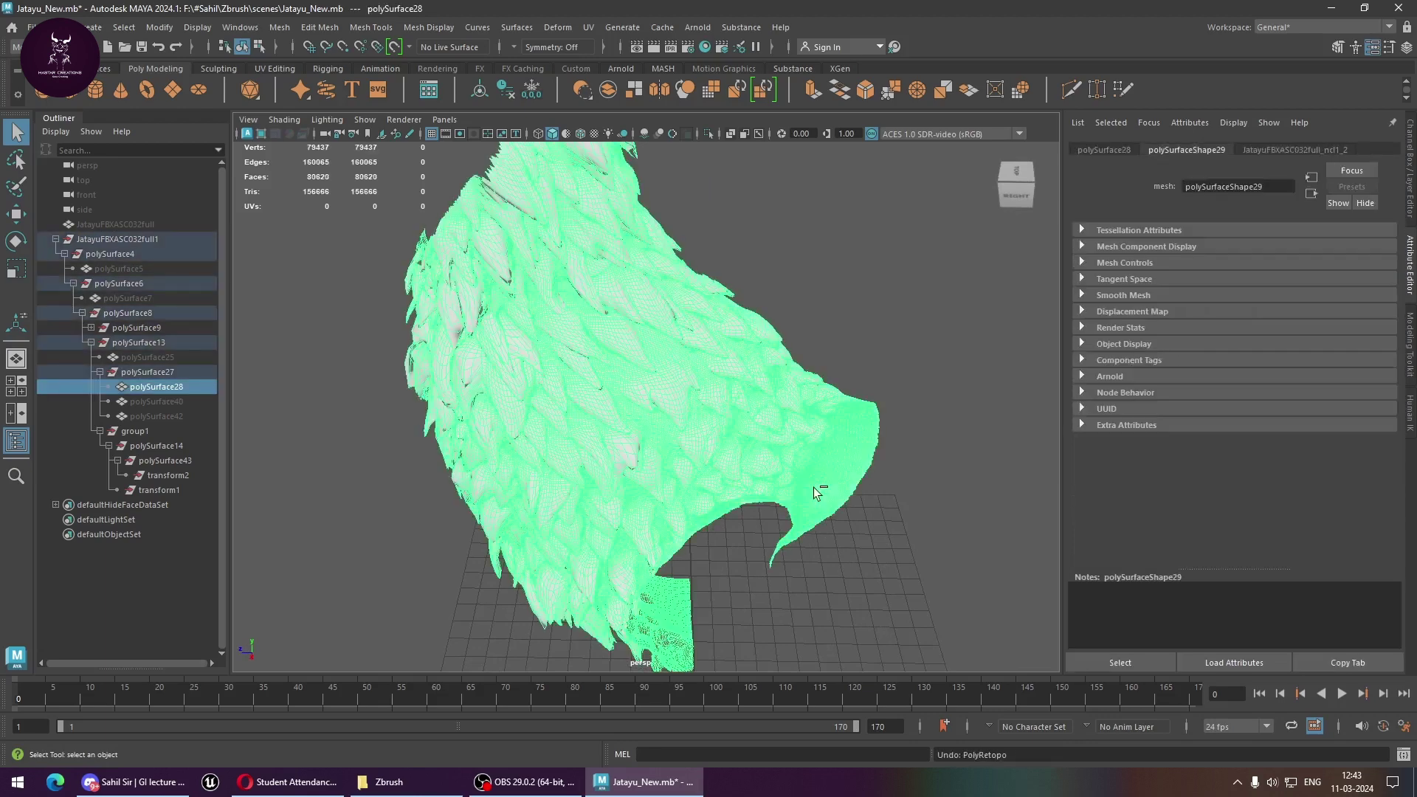
{"action": "left_click", "coordinate": [884, 553]}
{"action": "mouse_move", "coordinate": [884, 553]}
{"action": "left_mouse_down", "text": "alt"}
{"action": "mouse_move", "coordinate": [780, 505]}
{"action": "mouse_move", "coordinate": [897, 507]}
{"action": "left_mouse_up", "text": "alt"}
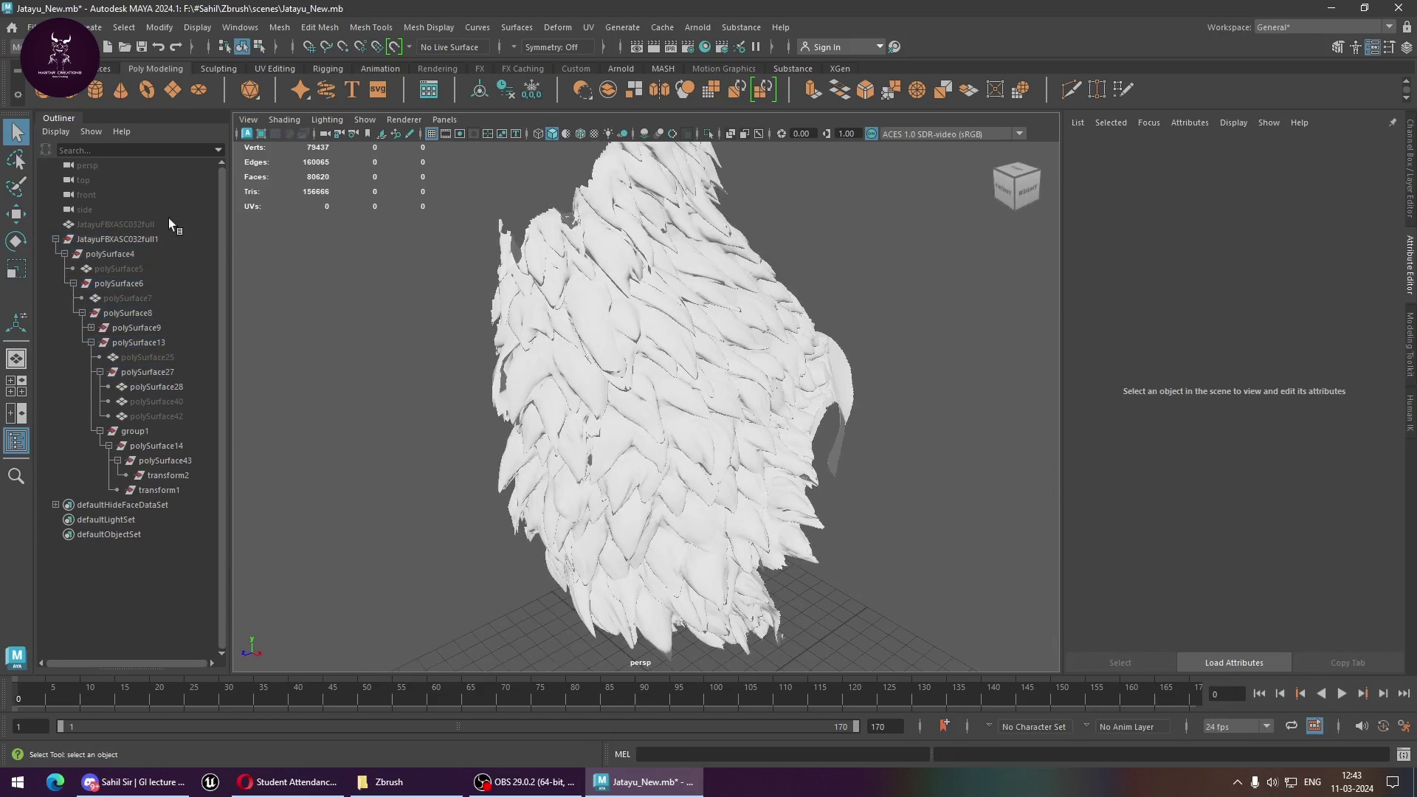
Unhide everything in the Jatayu hierarchy to show the full creature, then save Jatayu_New.mb
{"action": "left_click", "coordinate": [113, 238]}
{"action": "left_click", "coordinate": [167, 490], "text": "shift"}
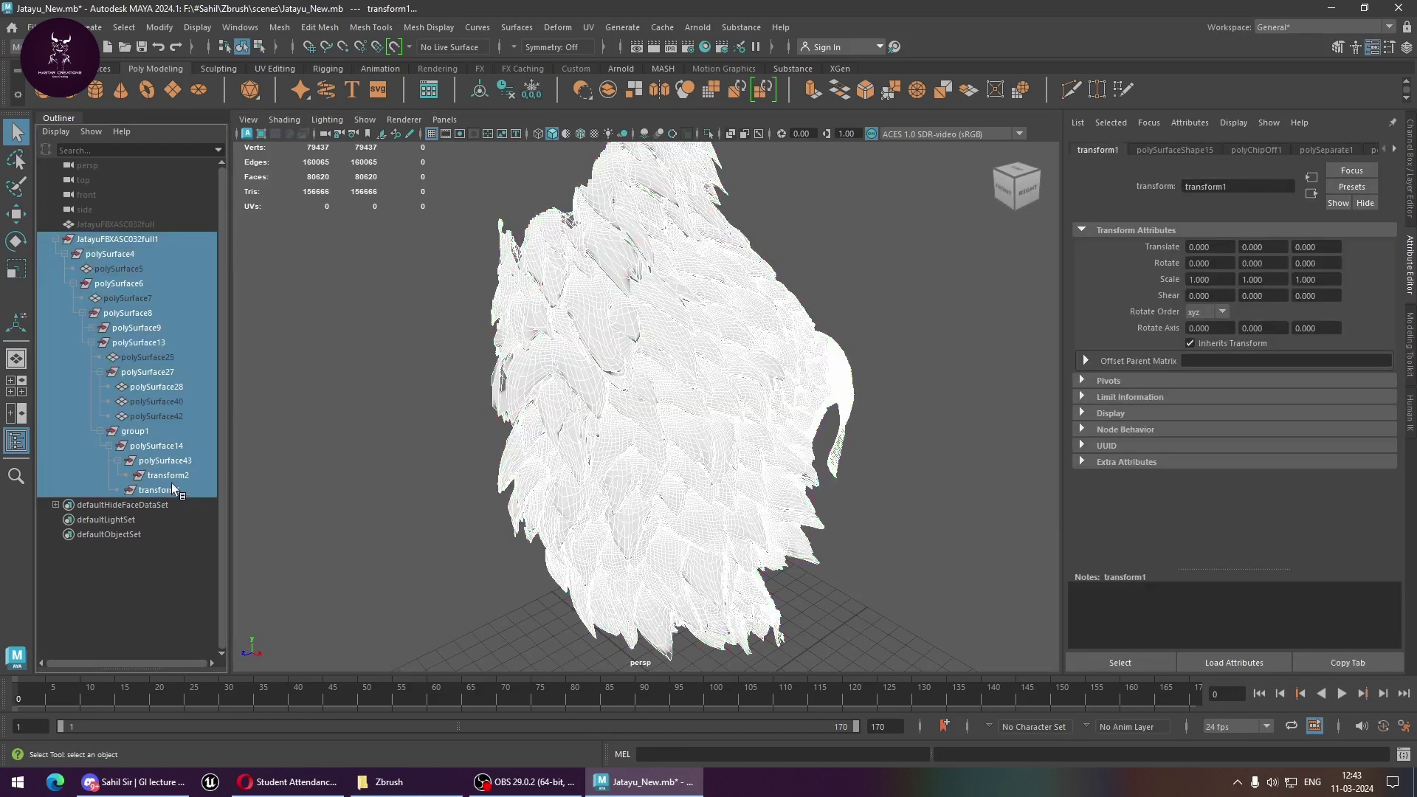
{"action": "key", "text": "ctrl+shift+h"}
{"action": "left_click", "coordinate": [276, 379]}
{"action": "scroll", "coordinate": [499, 401], "scroll_direction": "down", "scroll_amount": 5}
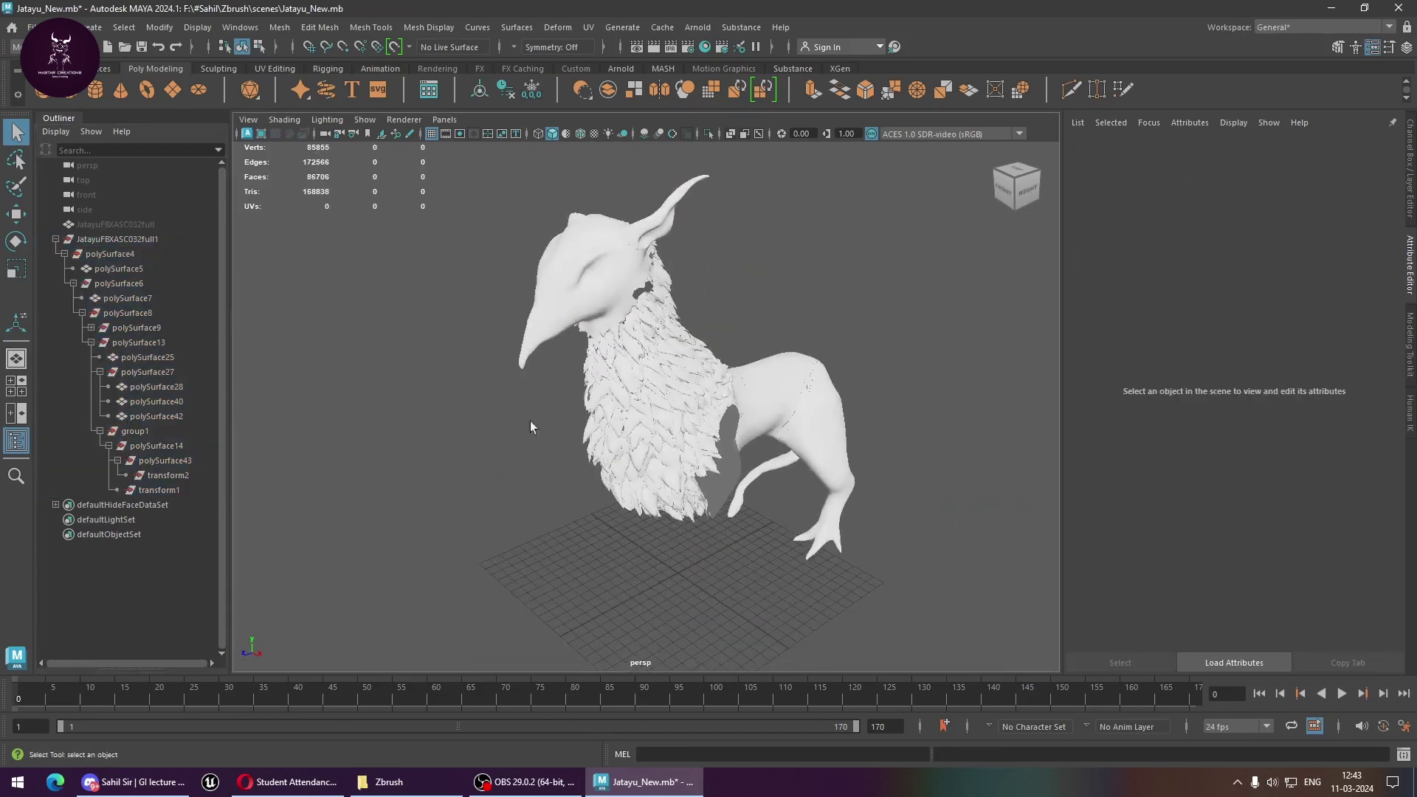
{"action": "mouse_move", "coordinate": [529, 421]}
{"action": "left_mouse_down", "text": "alt"}
{"action": "mouse_move", "coordinate": [601, 467]}
{"action": "mouse_move", "coordinate": [680, 446]}
{"action": "mouse_move", "coordinate": [854, 465]}
{"action": "mouse_move", "coordinate": [727, 505]}
{"action": "left_mouse_up", "text": "alt"}
{"action": "key", "text": "ctrl+s"}
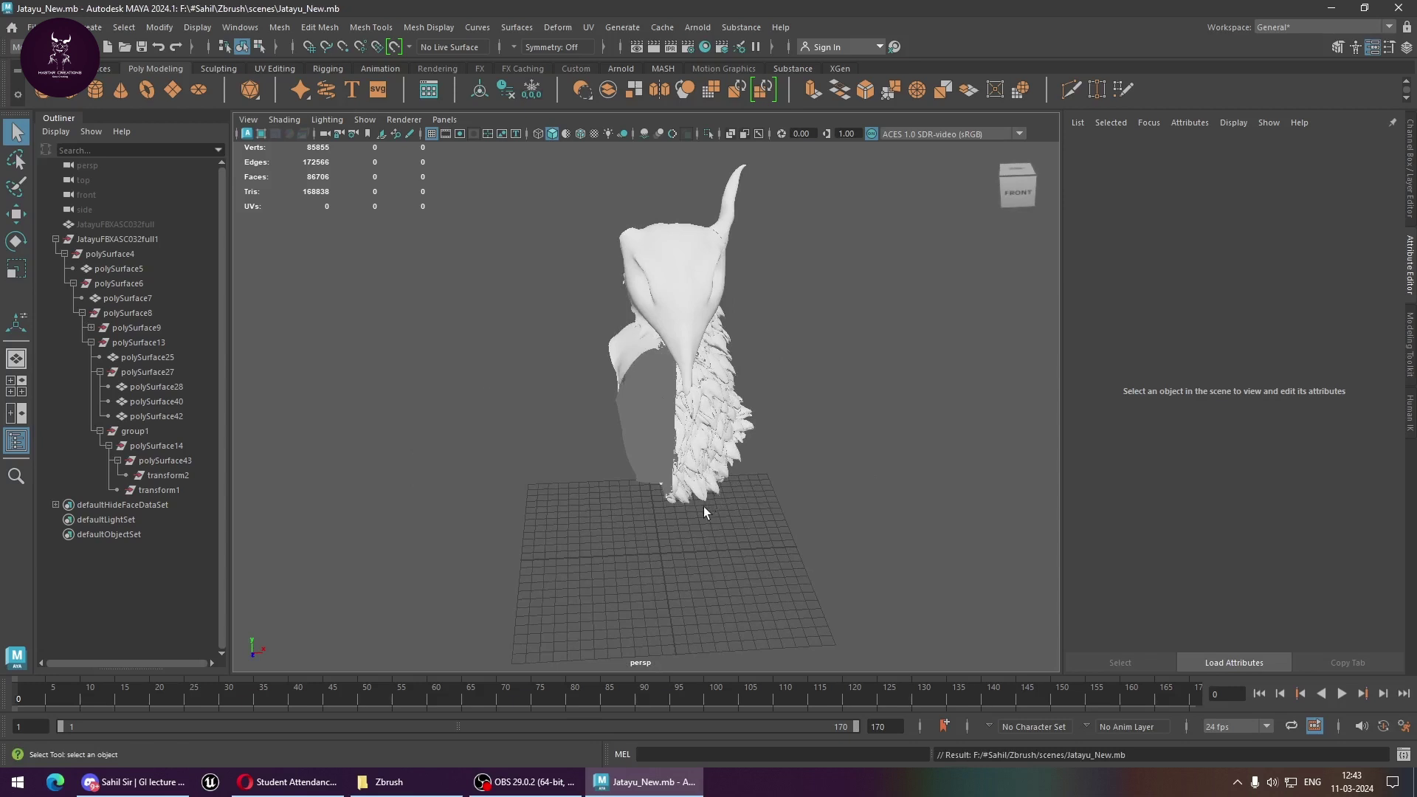
{"action": "left_click", "coordinate": [526, 781]}
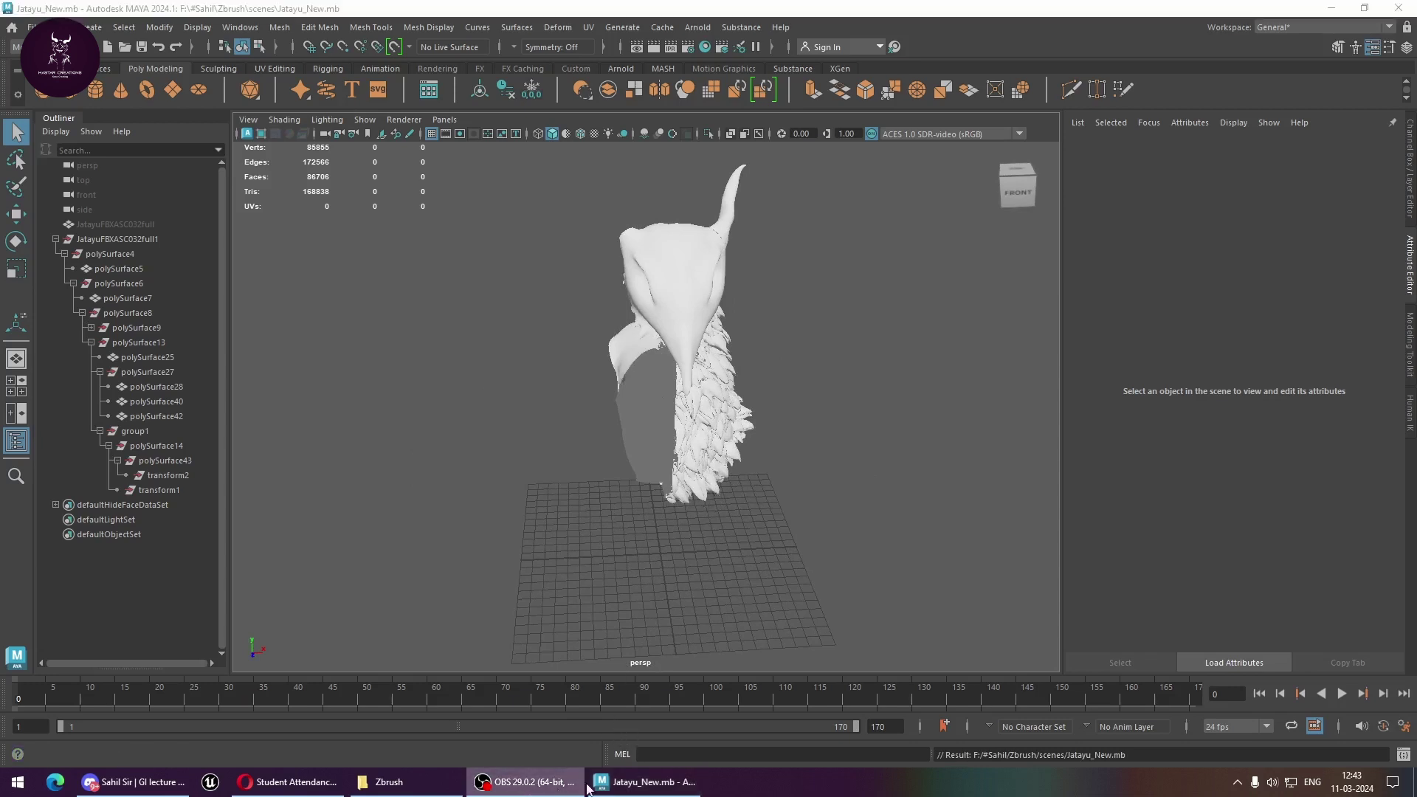